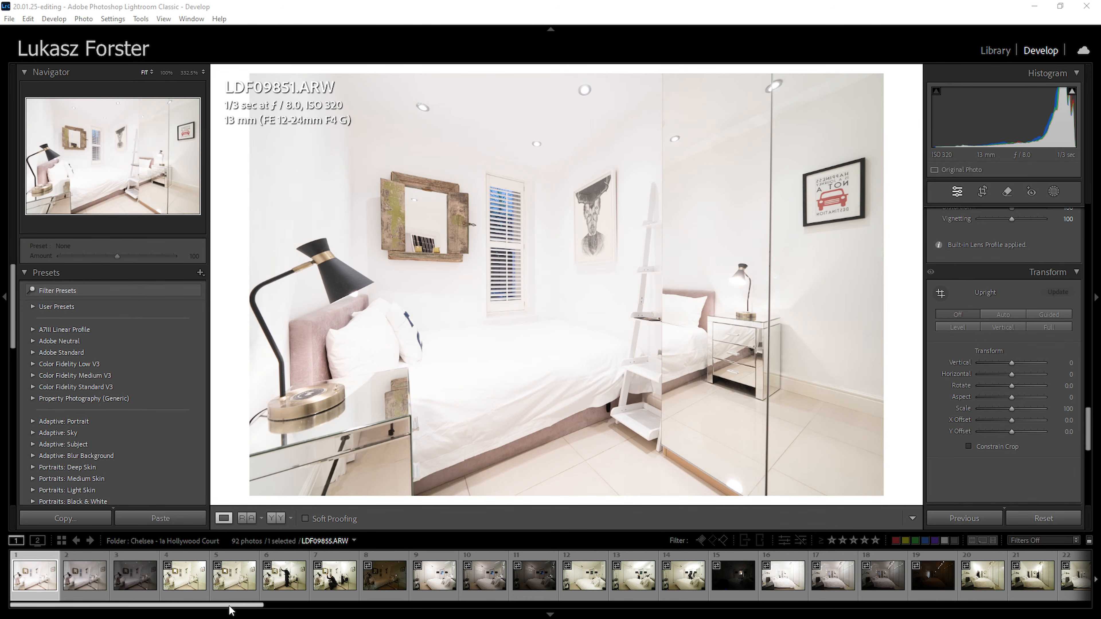
Compare the bedroom's three ambient exposures LDF09851.ARW, LDF09852.ARW and LDF09853.ARW
mouse_move(221, 609)
left_mouse_down()
mouse_move(1047, 609)
mouse_move(220, 606)
left_mouse_up()
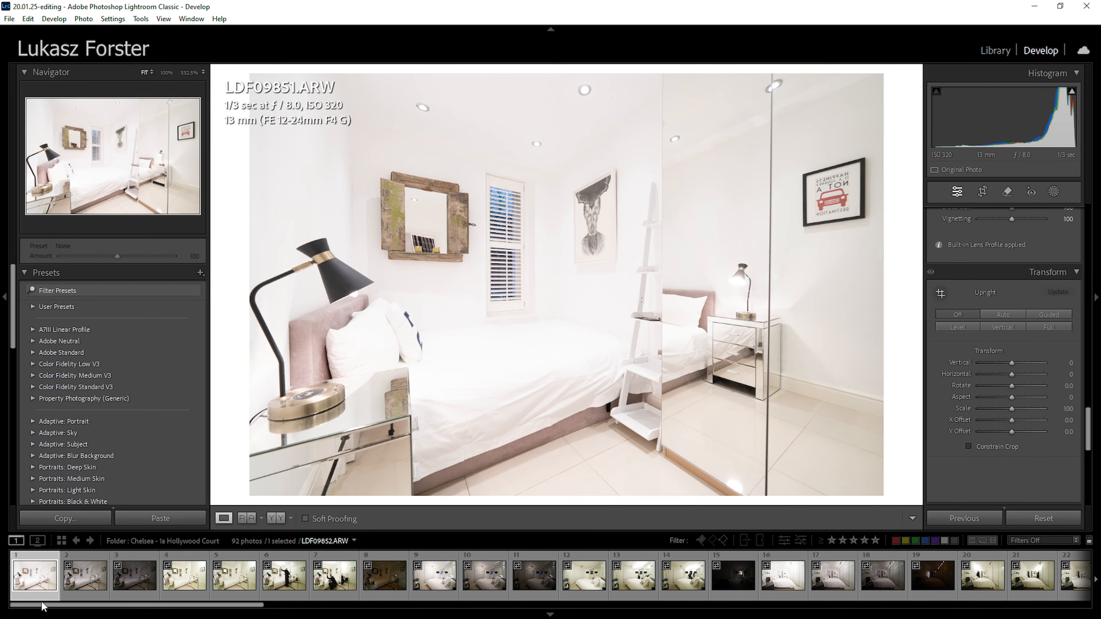
left_click(85, 578)
left_click(39, 575)
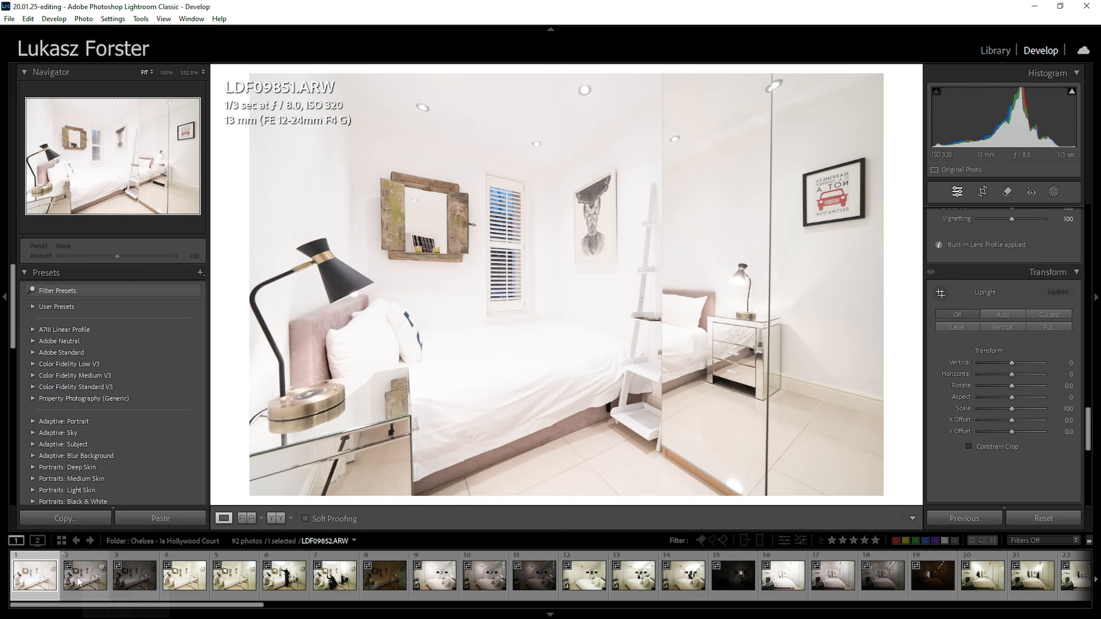
left_click(86, 579)
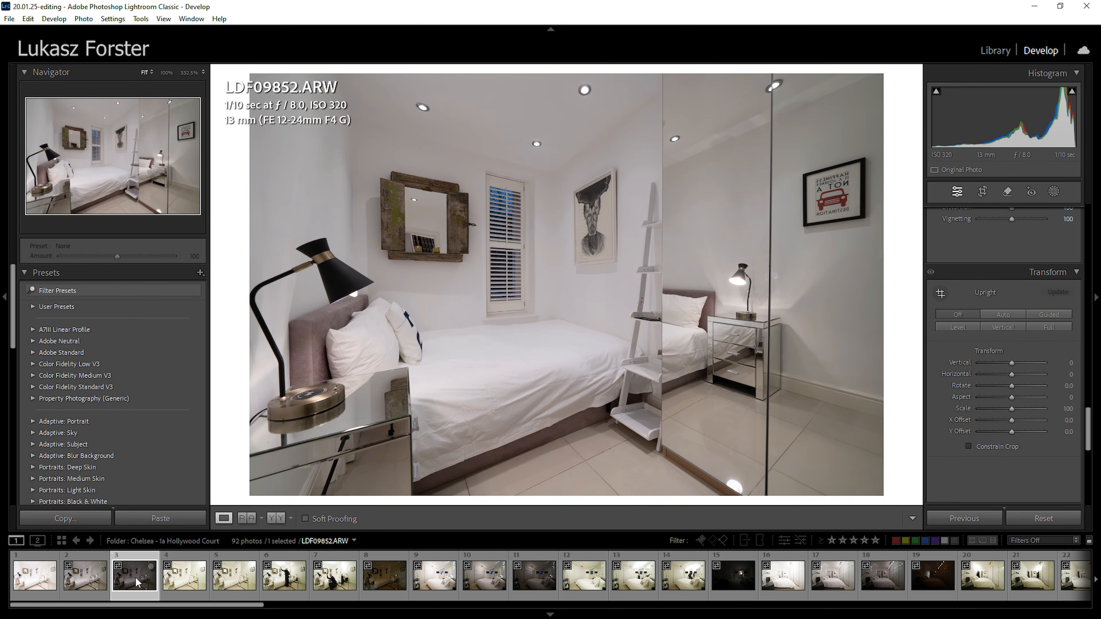
left_click(135, 574)
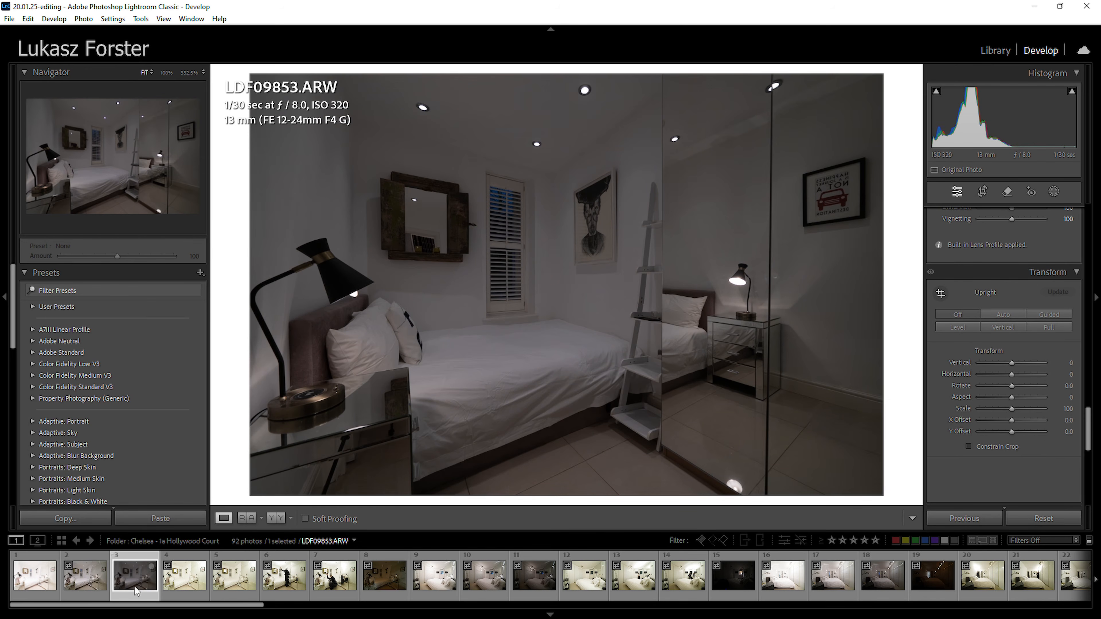
left_click(86, 580)
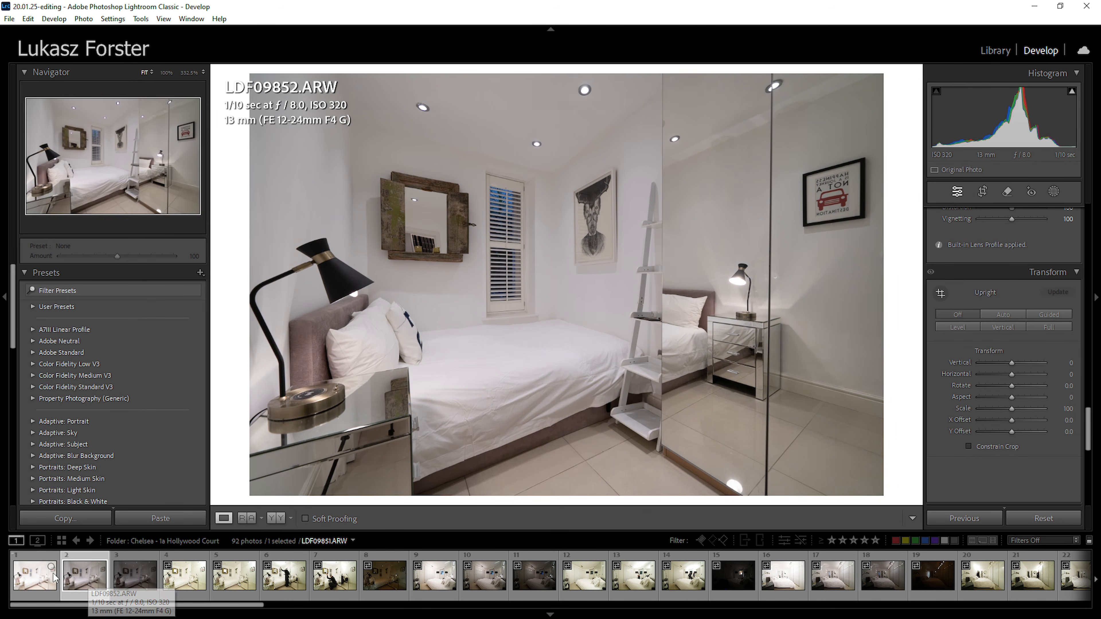
left_click(35, 581)
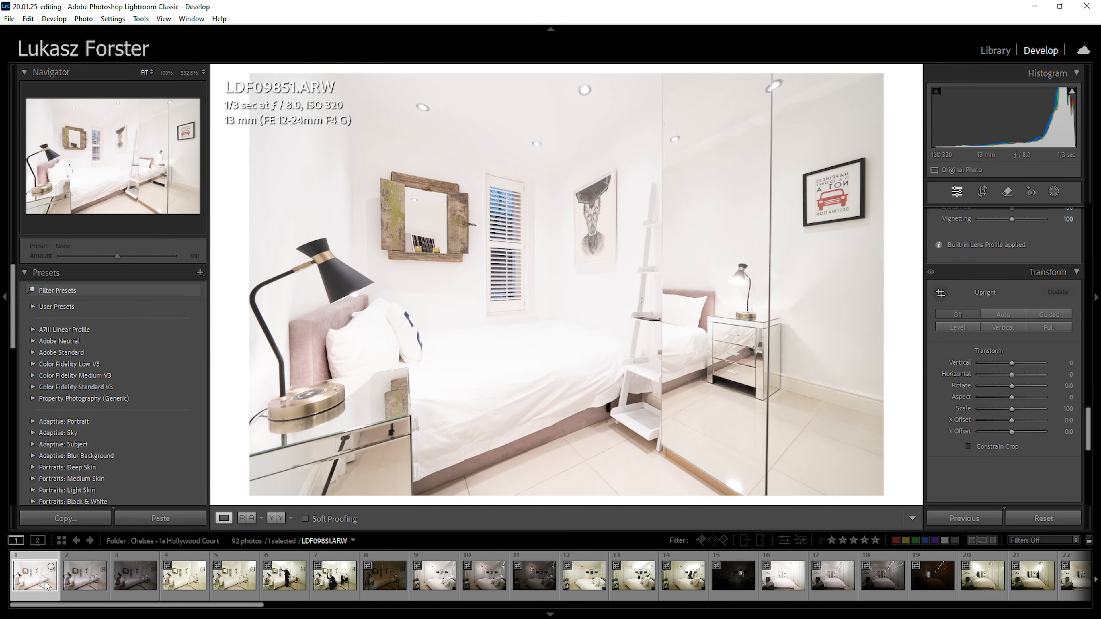
left_click(87, 582)
left_click(134, 576)
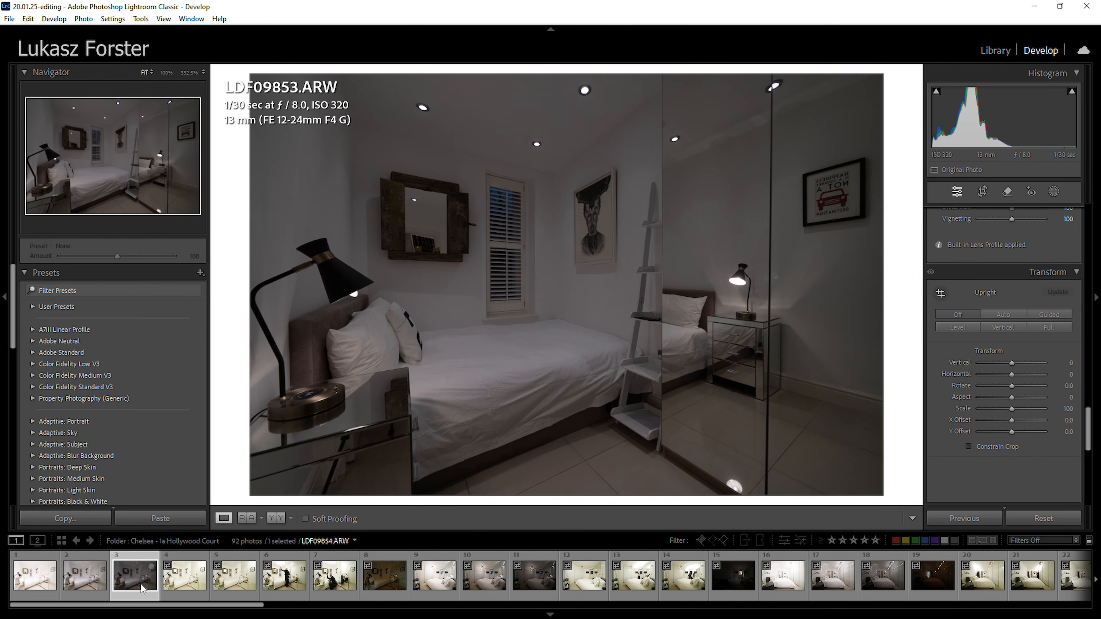
Review the bedroom's flash shots from LDF09854.ARW to LDF09856.ARW and inspect the handheld flash in the last one up close
left_click(194, 581)
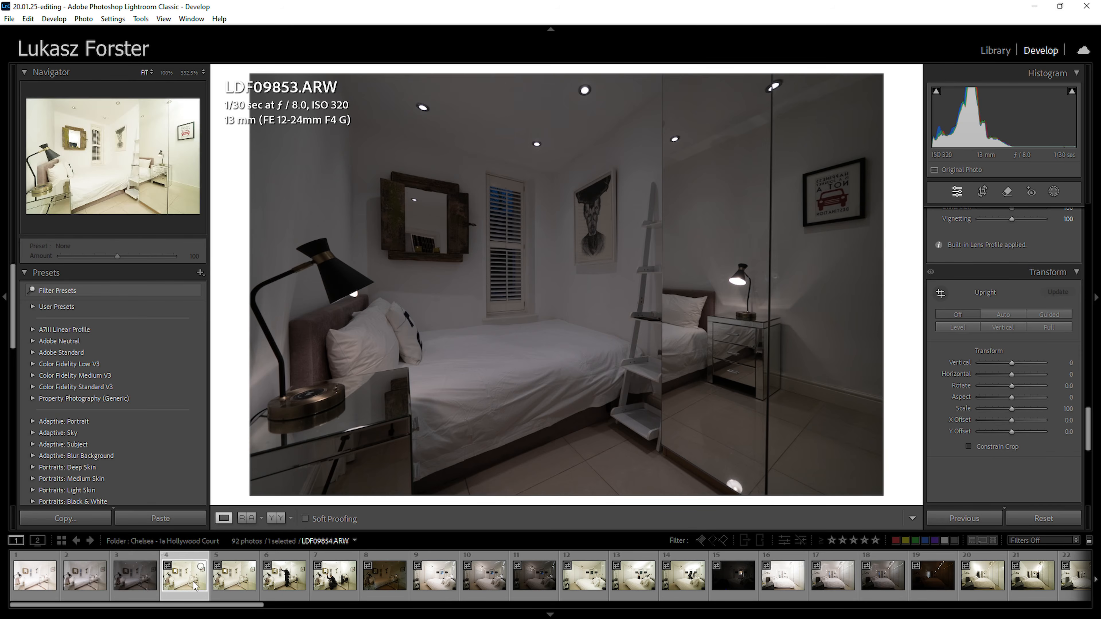
left_click(236, 578)
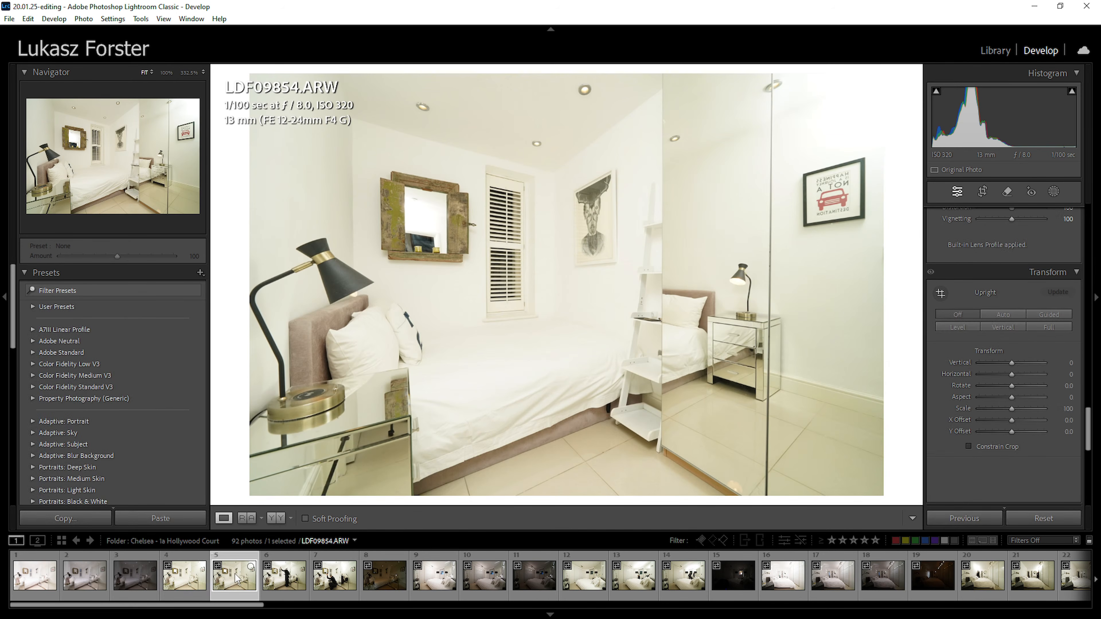
left_click(282, 583)
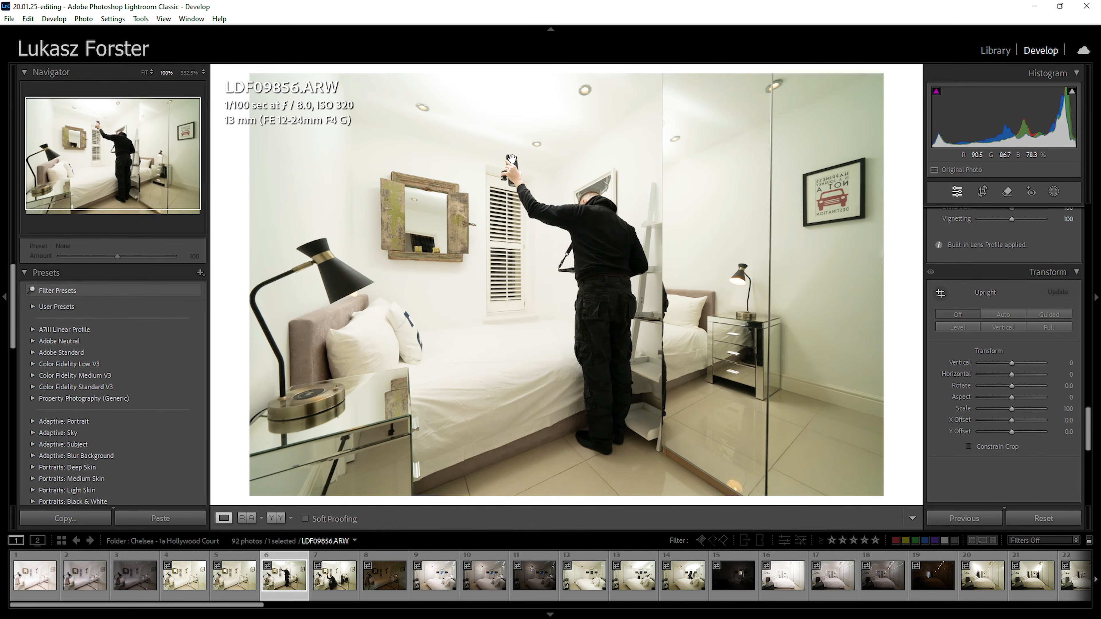
left_click(511, 165)
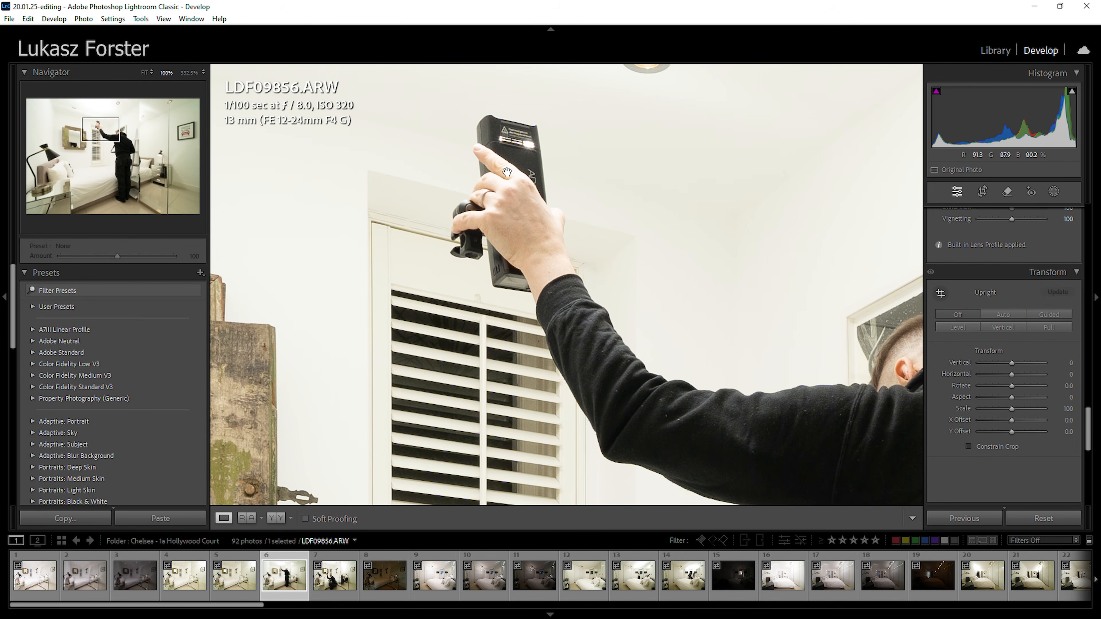
left_click(508, 171)
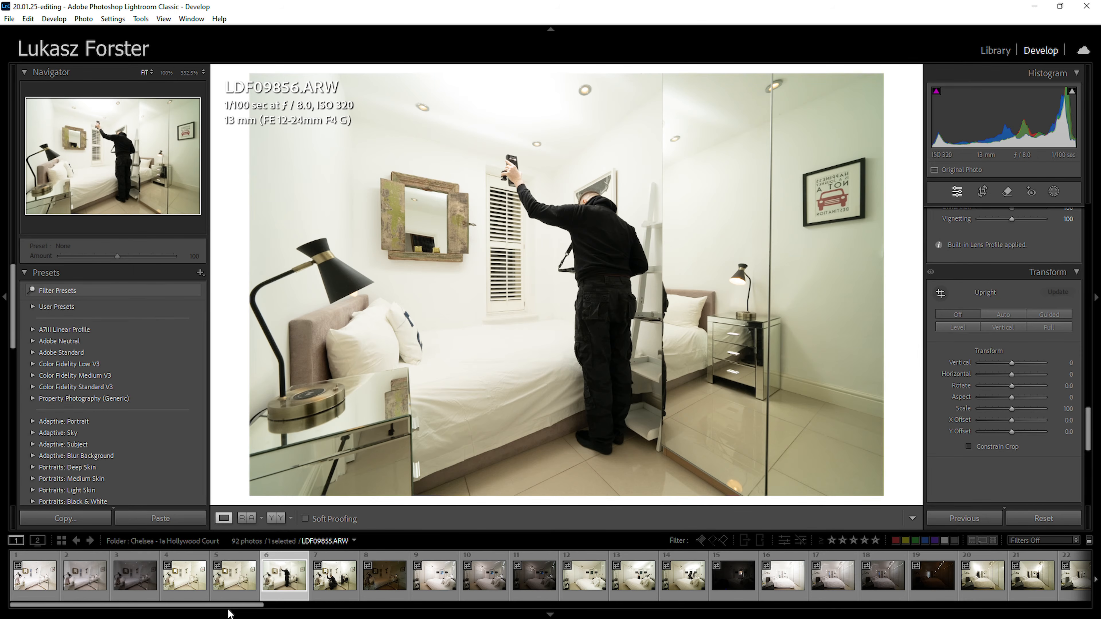
mouse_move(230, 605)
left_mouse_down()
mouse_move(682, 607)
mouse_move(238, 607)
left_mouse_up()
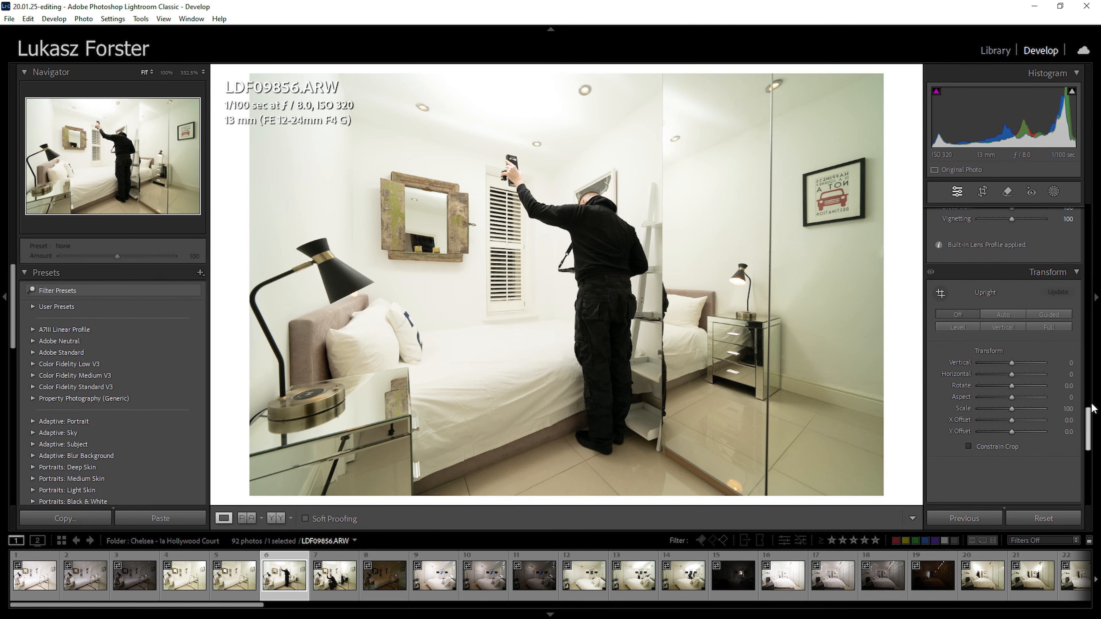
Open LDF09852.ARW and examine its available color profiles, keeping Adobe Color
left_click_drag(1087, 419, 1087, 217)
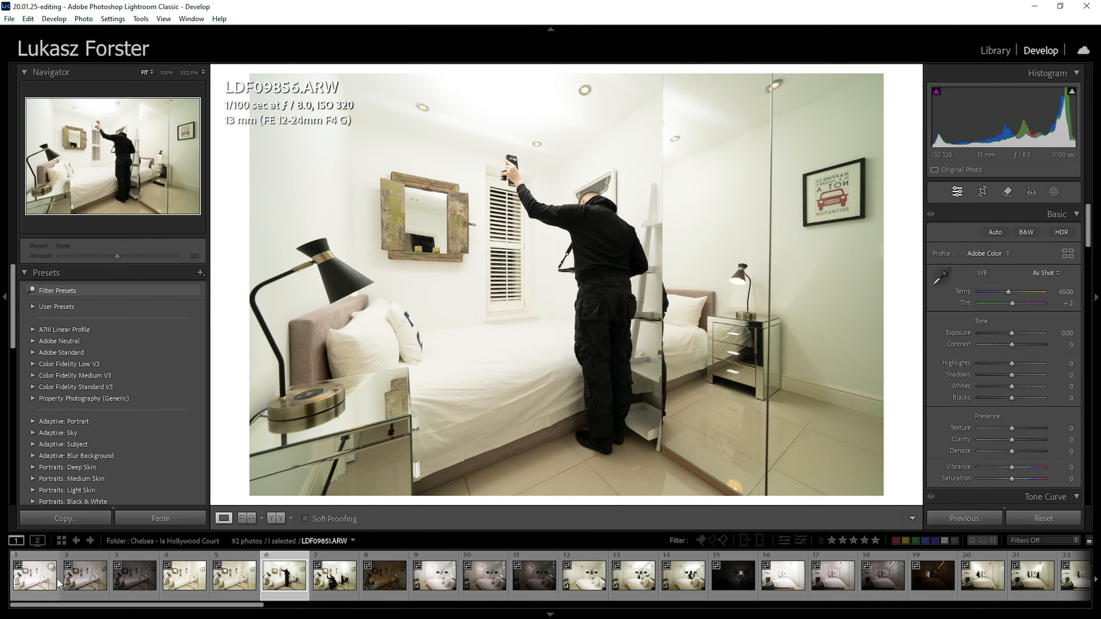
left_click(86, 586)
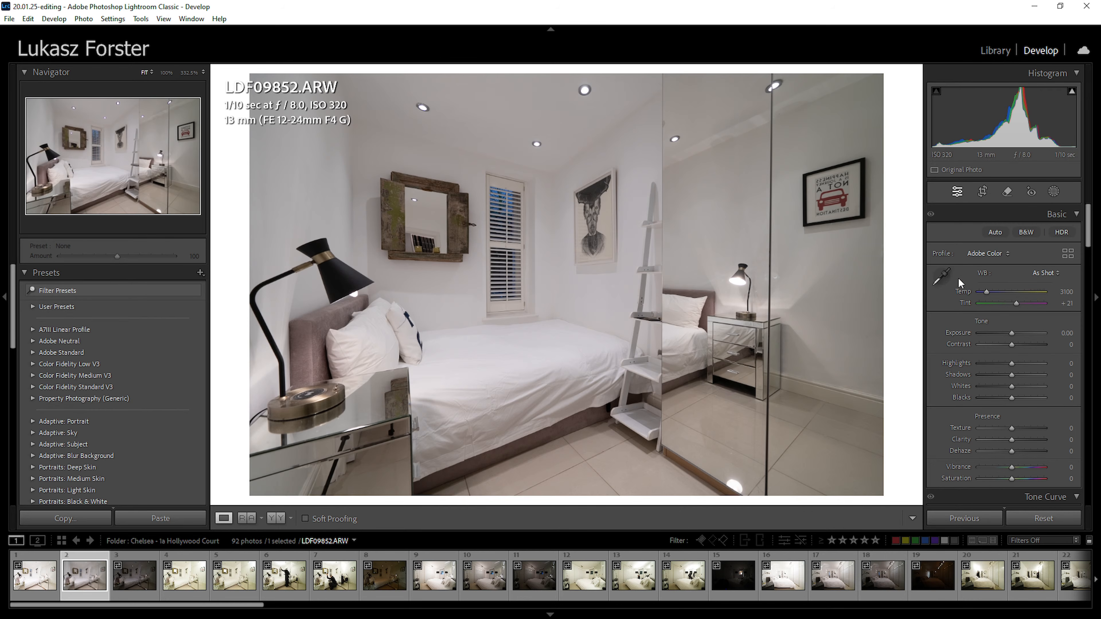
left_click(986, 252)
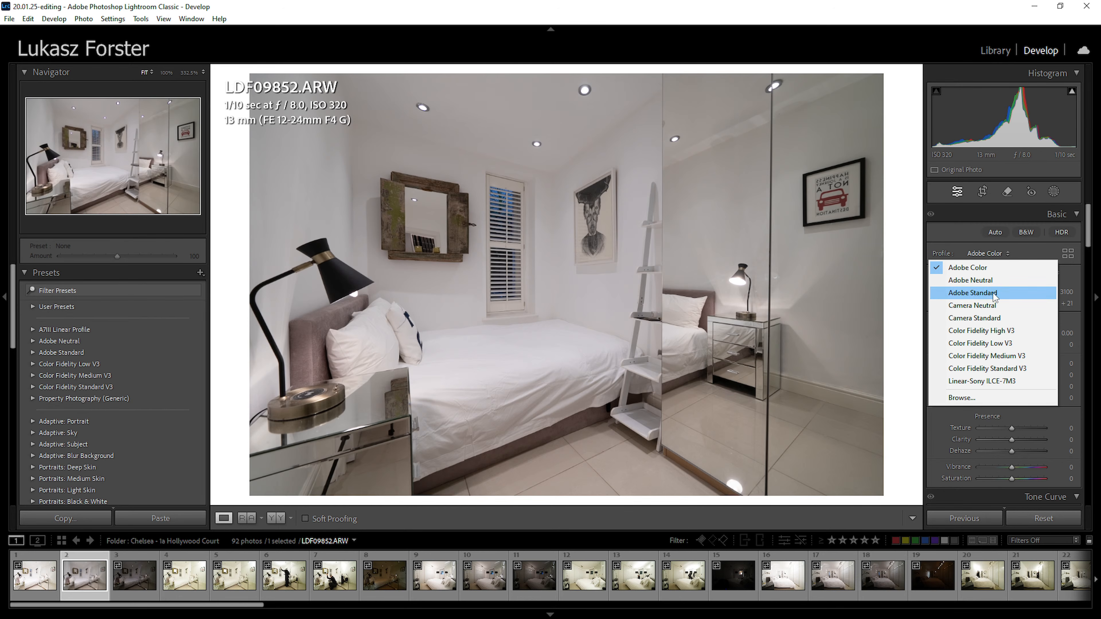
left_click(988, 255)
left_click(991, 258)
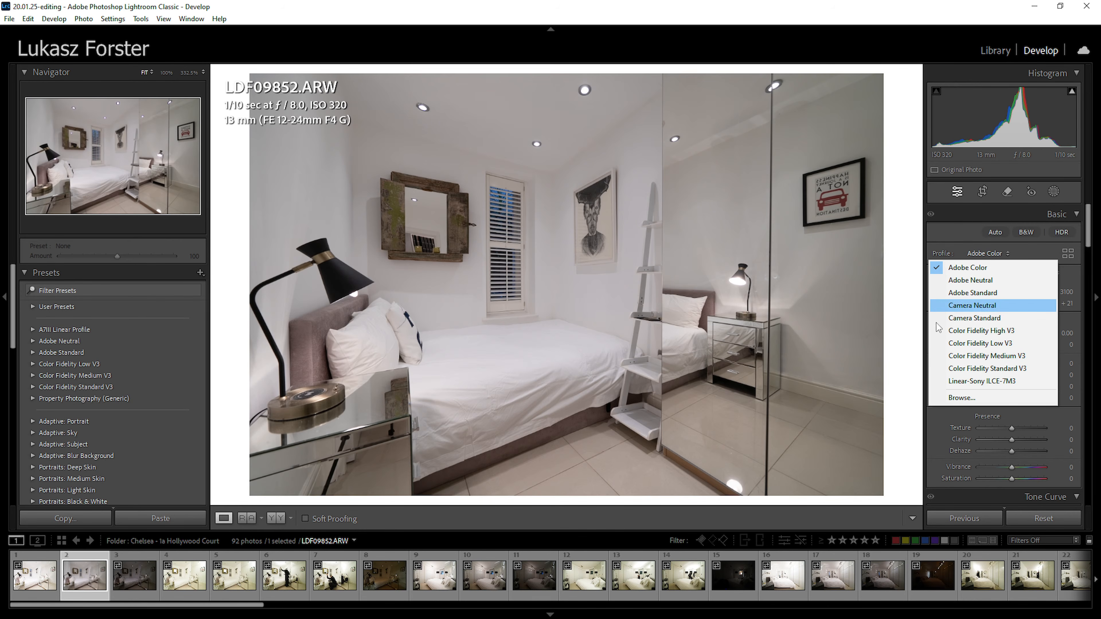
left_click(935, 424)
left_click(989, 255)
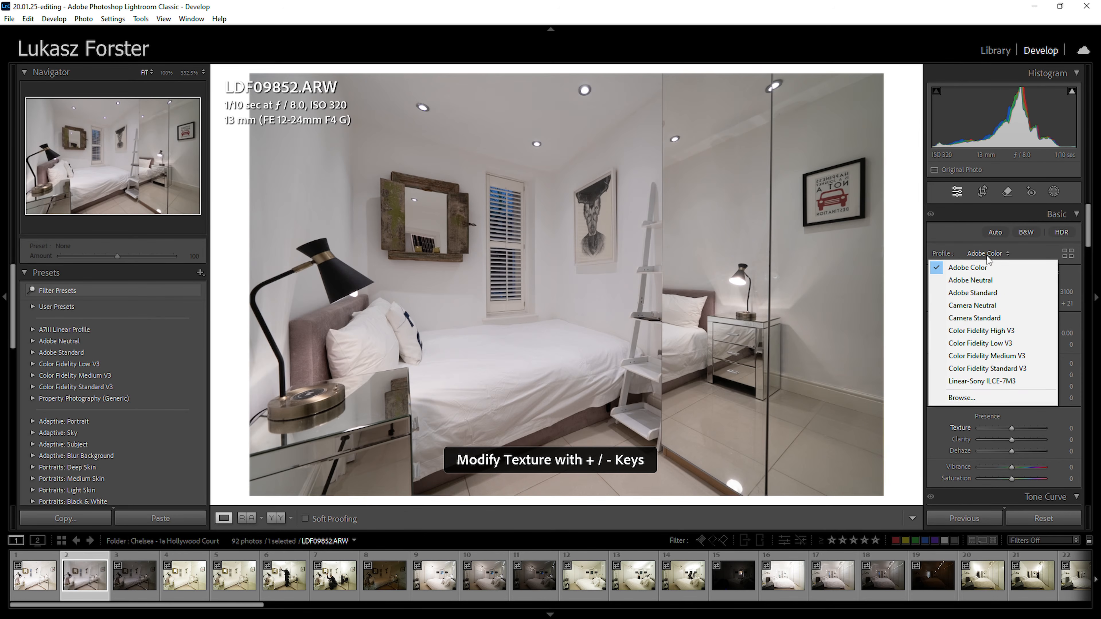
left_click(937, 425)
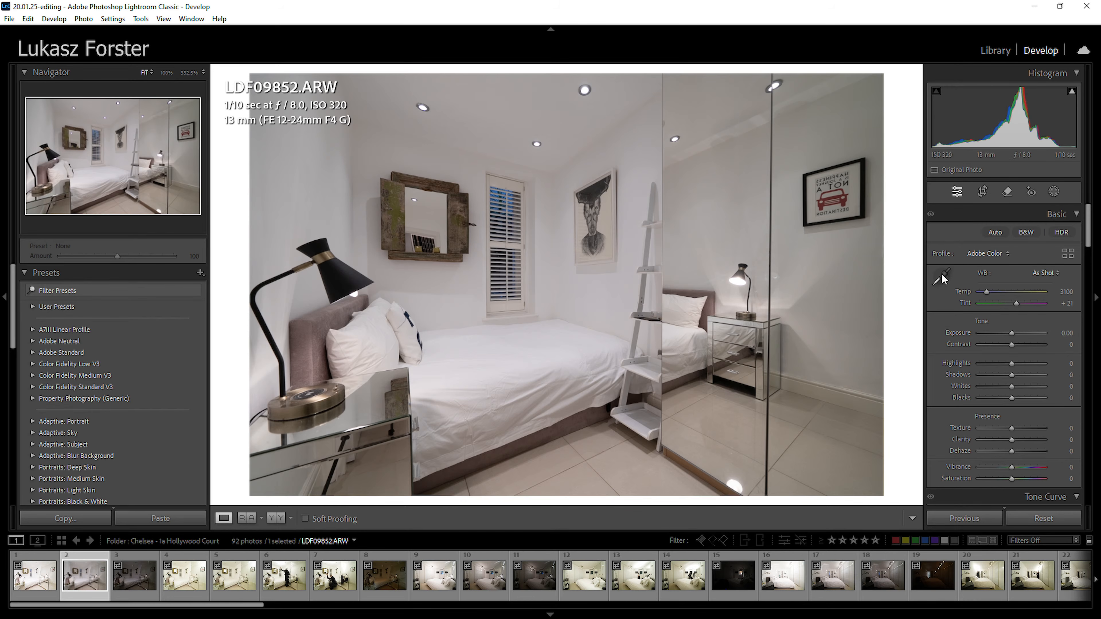
Adjust the tone of LDF09852.ARW to Contrast +11, Highlights -33, Shadows +33, Whites +26 and Blacks -16
left_click_drag(1007, 363, 1001, 365)
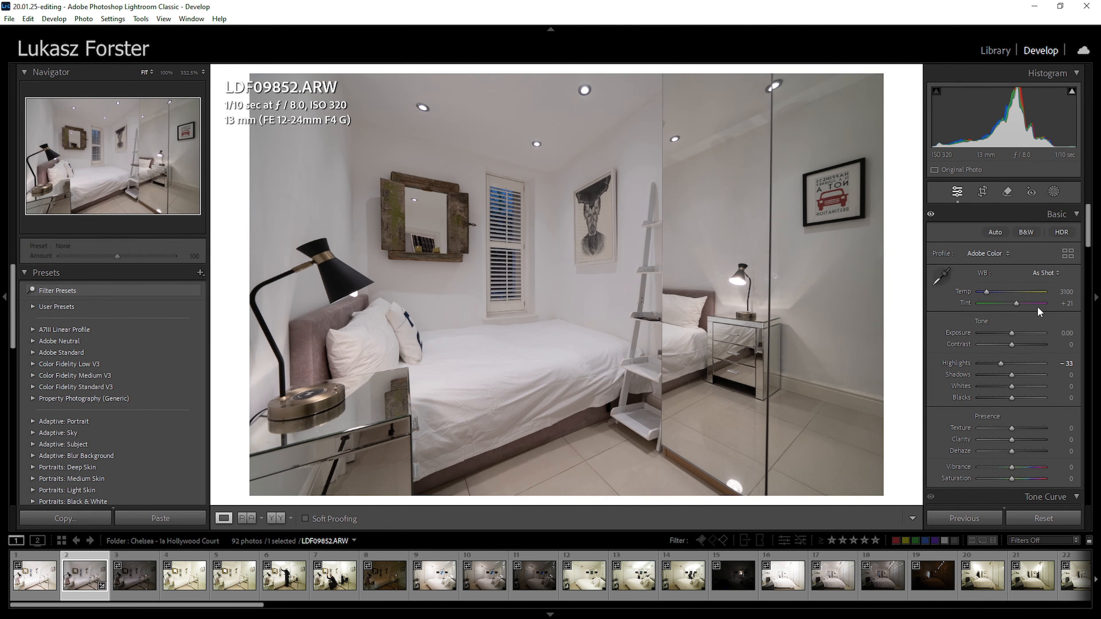
left_click_drag(1012, 373, 1026, 375)
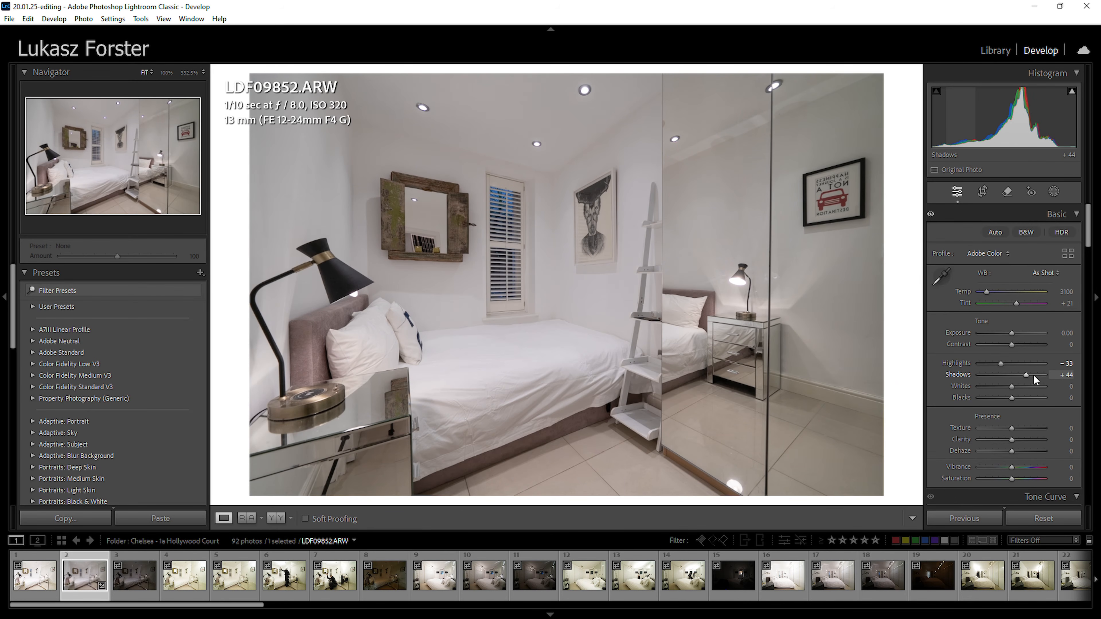
left_click_drag(1024, 375, 1004, 398)
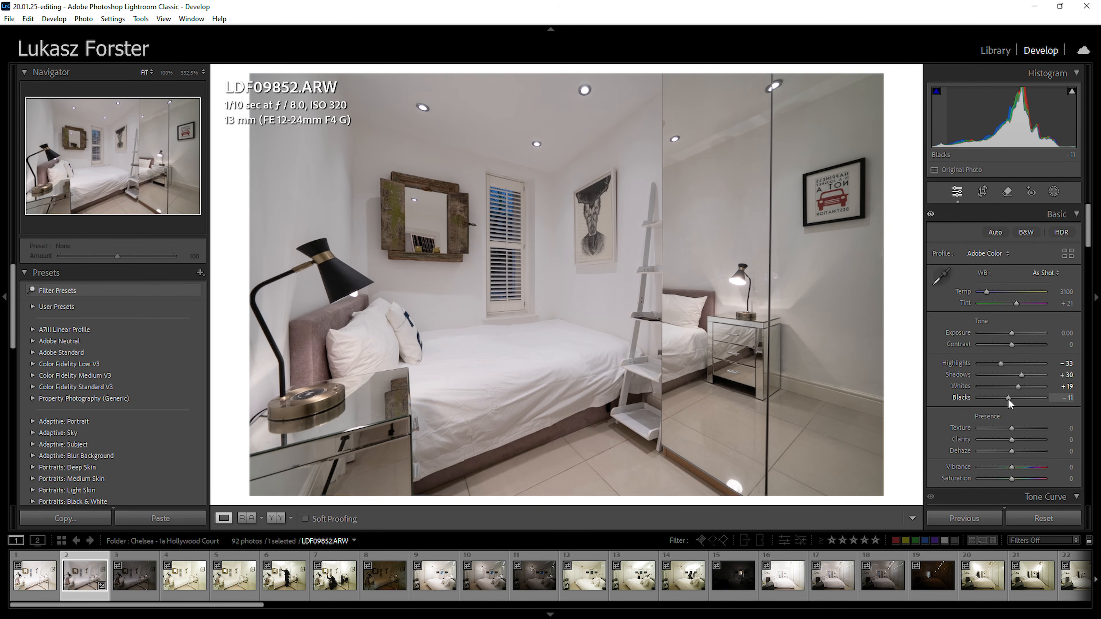
mouse_move(1007, 398)
left_mouse_down()
mouse_move(1023, 377)
mouse_move(1021, 387)
left_mouse_up()
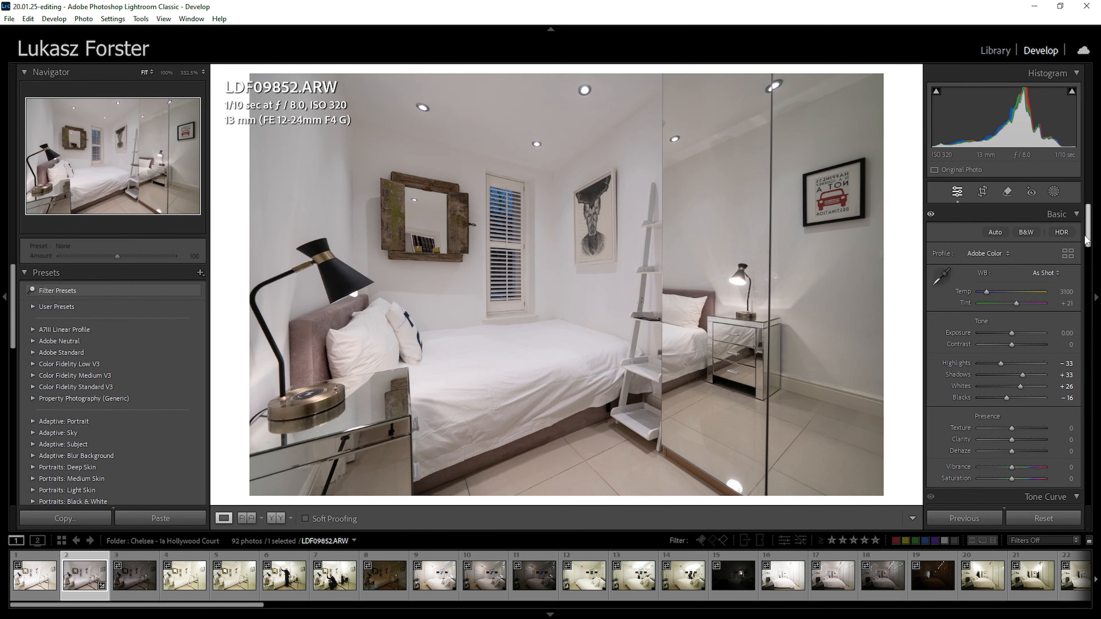
scroll(1087, 241, "down", 3)
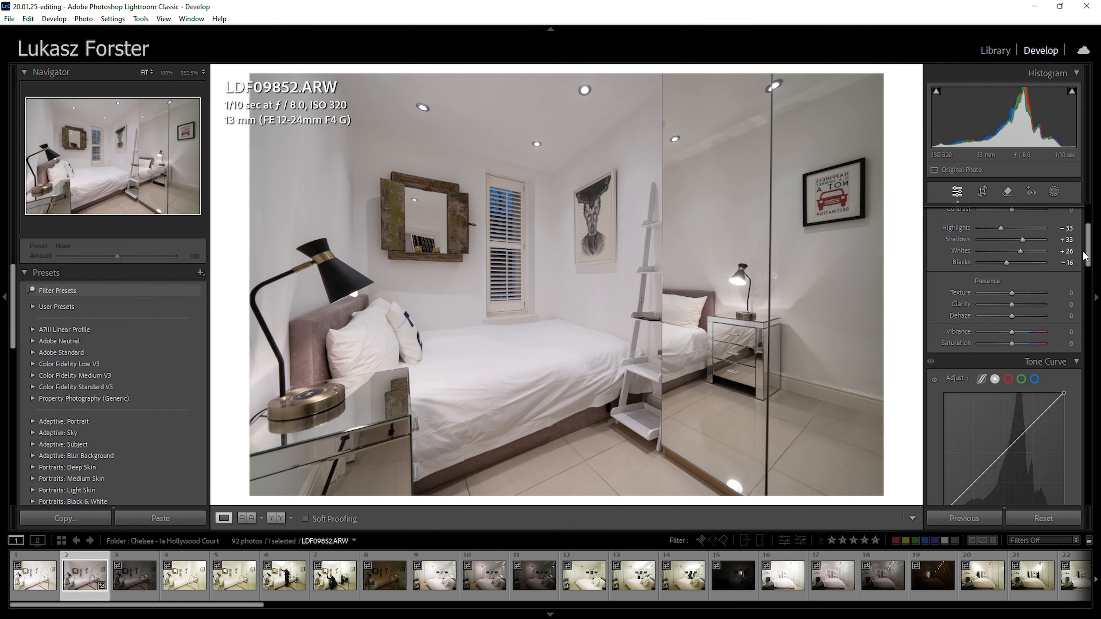
scroll(1020, 294, "up", 3)
left_click_drag(1012, 343, 1015, 344)
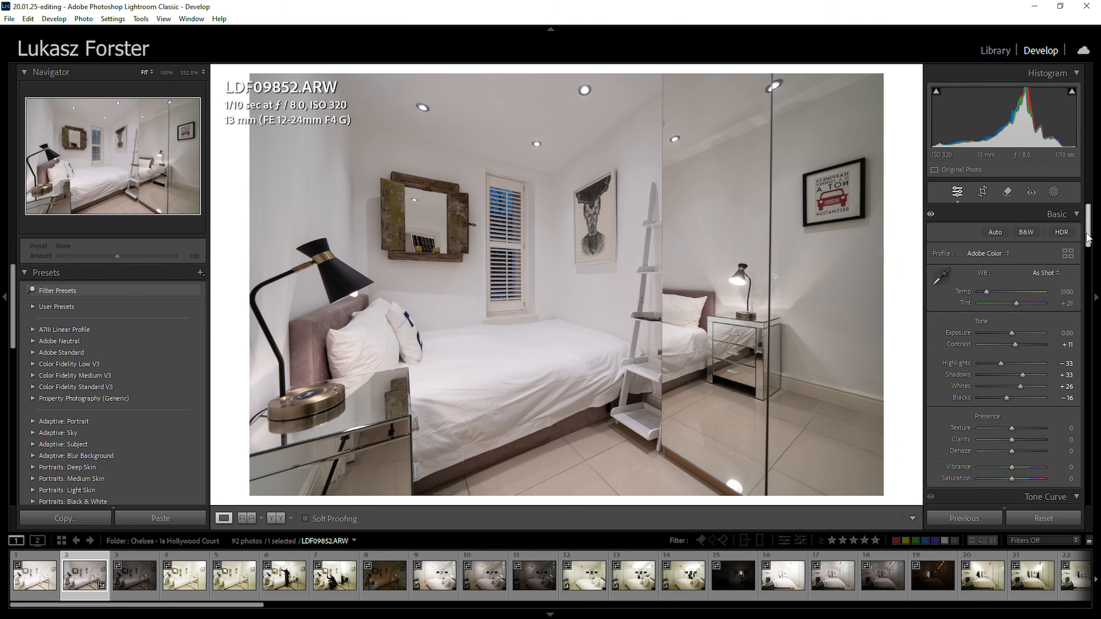
Increase the sharpening Amount and raise its Masking well above zero for the bedroom photo
left_click_drag(1089, 237, 1098, 366)
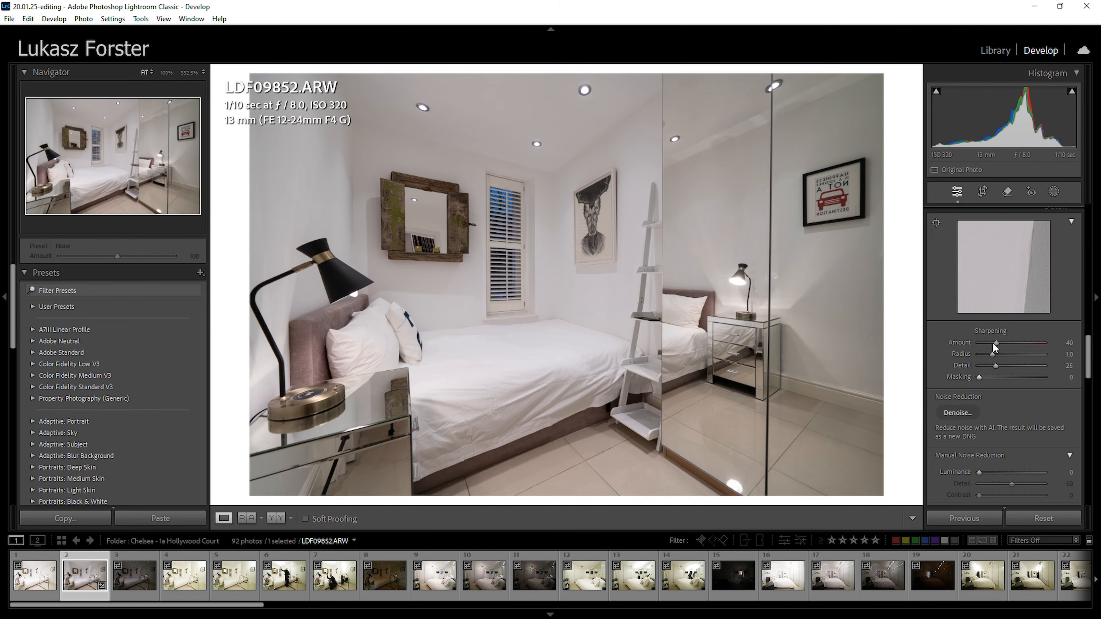
left_click_drag(979, 376, 1029, 376)
left_click_drag(1008, 342, 1009, 343)
Enable Remove Chromatic Aberration in the lens corrections of LDF09852.ARW
left_click_drag(1087, 349, 1089, 393)
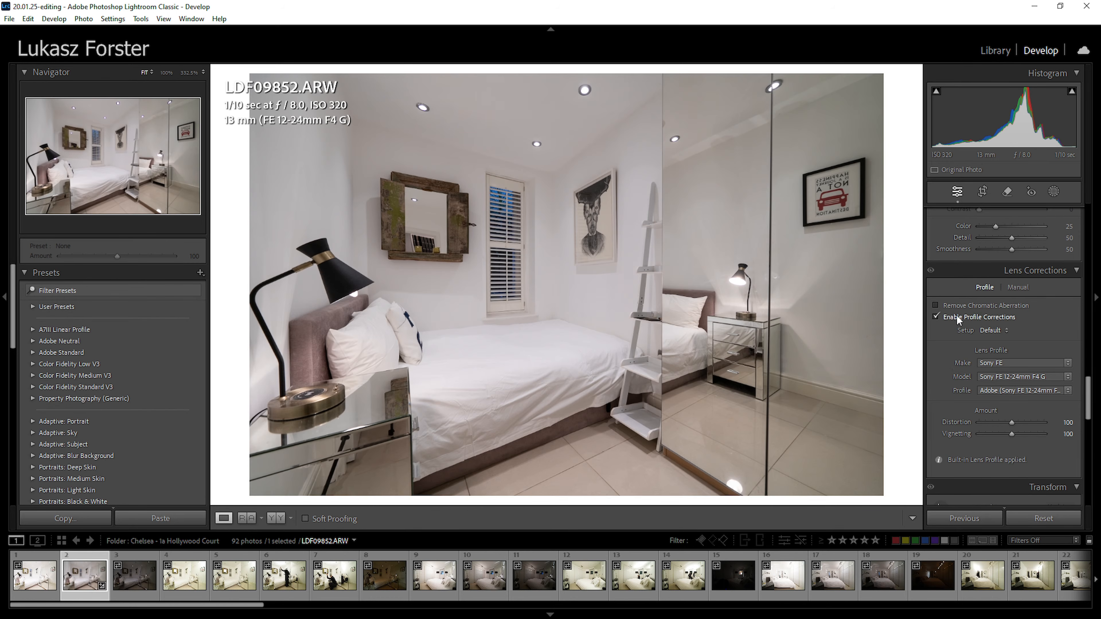
left_click(936, 304)
left_click_drag(1087, 401, 1066, 236)
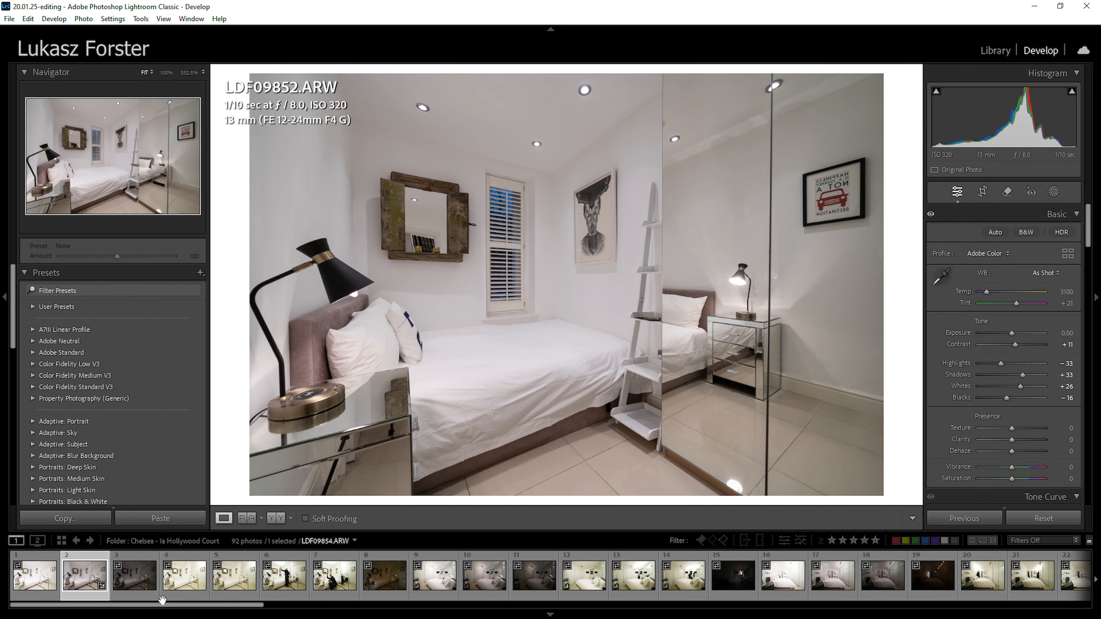
Extend the selection from LDF09852.ARW through the last photo and synchronize its develop settings to them, excluding White Balance
left_click_drag(171, 604, 1014, 612)
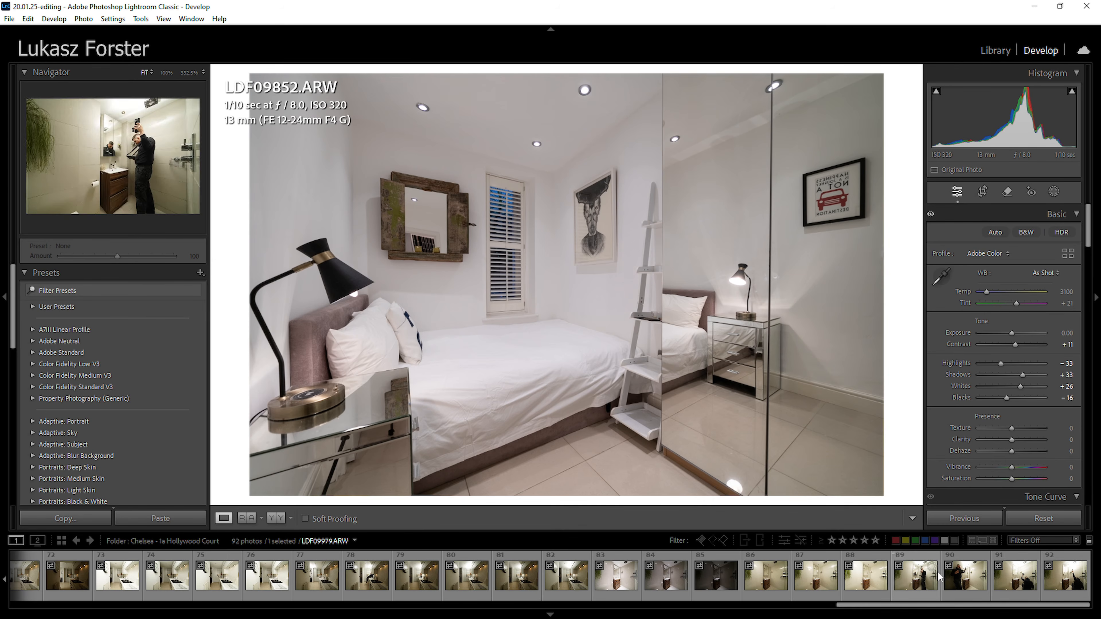
left_click(1070, 586, "shift")
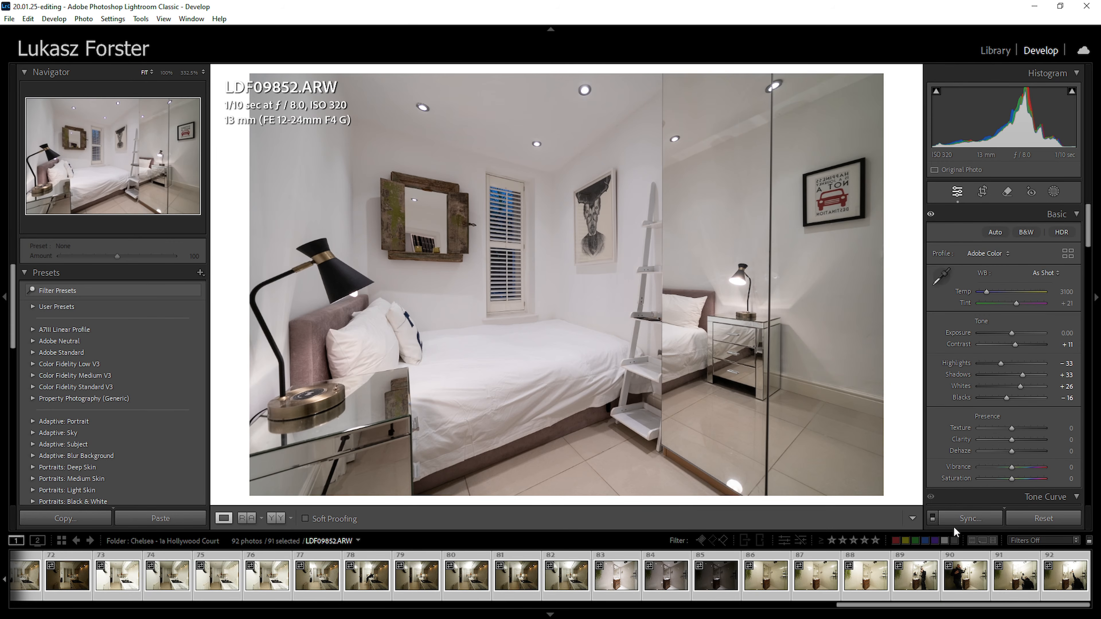
left_click(968, 519)
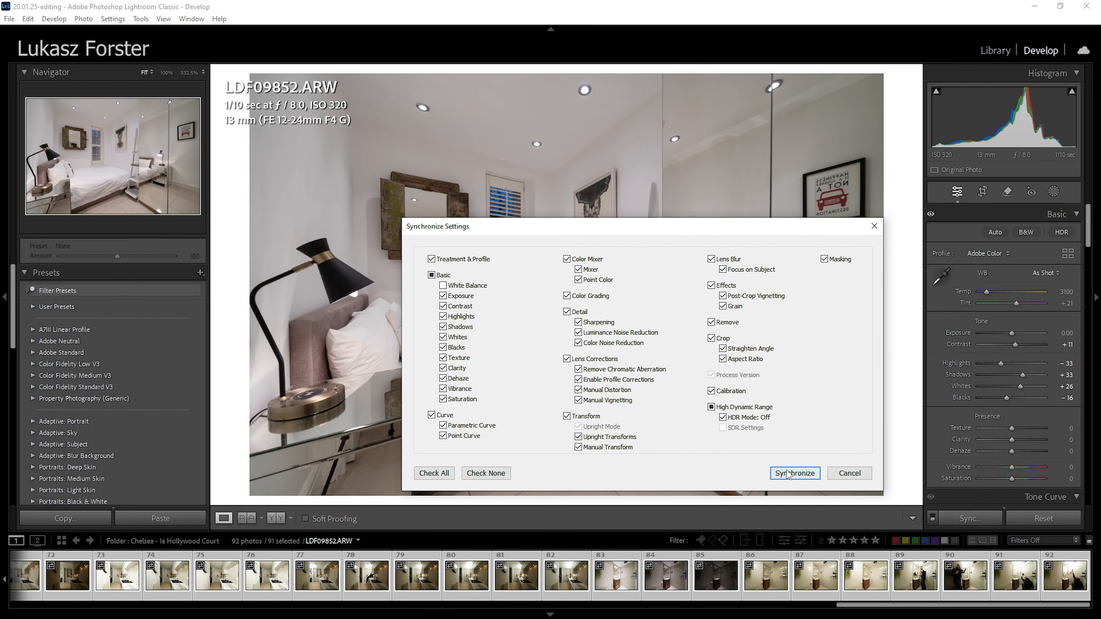
left_click(797, 476)
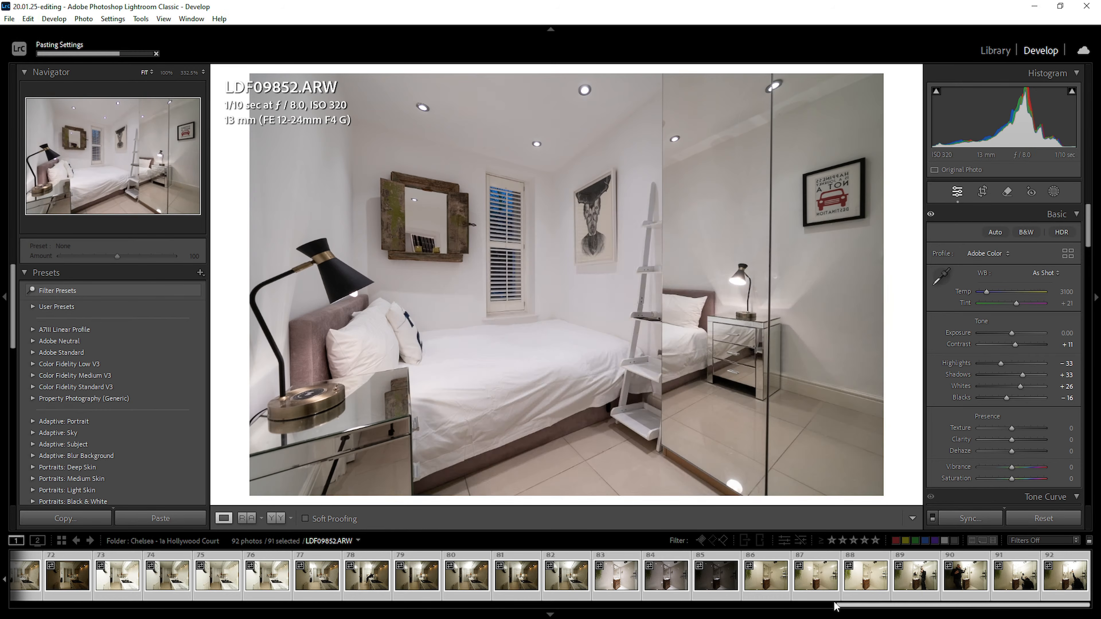
Clear the multiple selection and select only LDF09852.ARW at the start of the filmstrip
left_click_drag(849, 606, 25, 606)
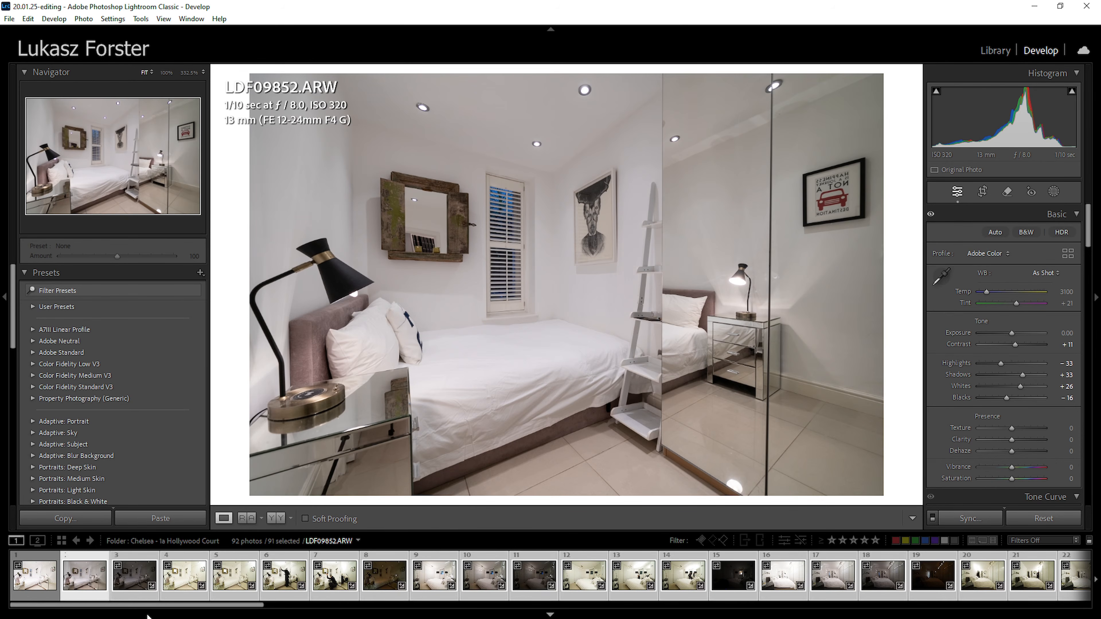
key("ctrl+d")
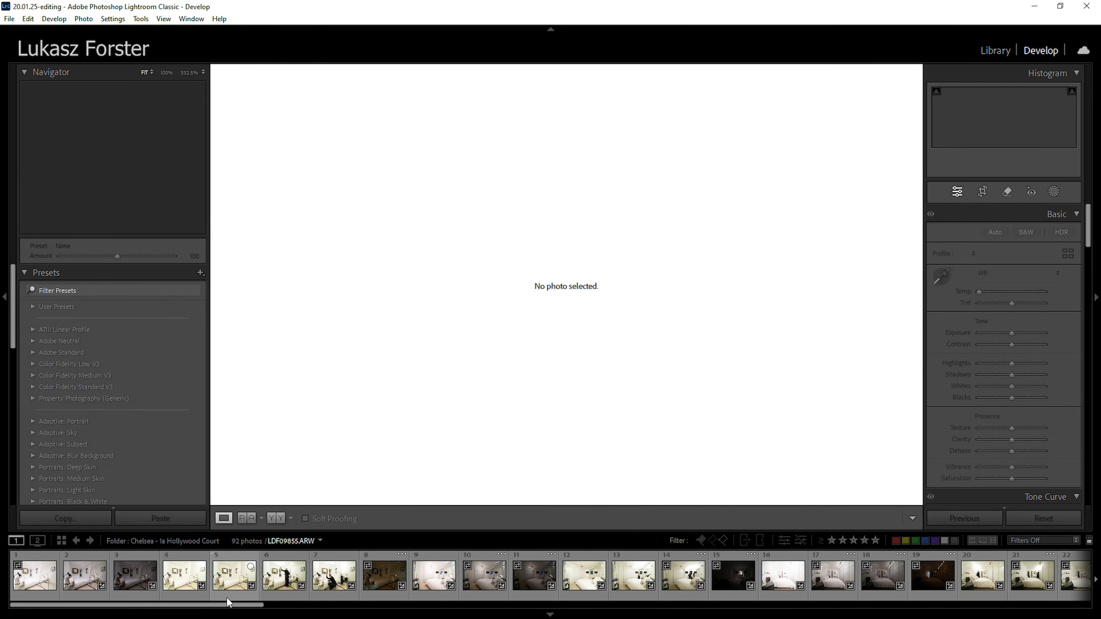
left_click(83, 584)
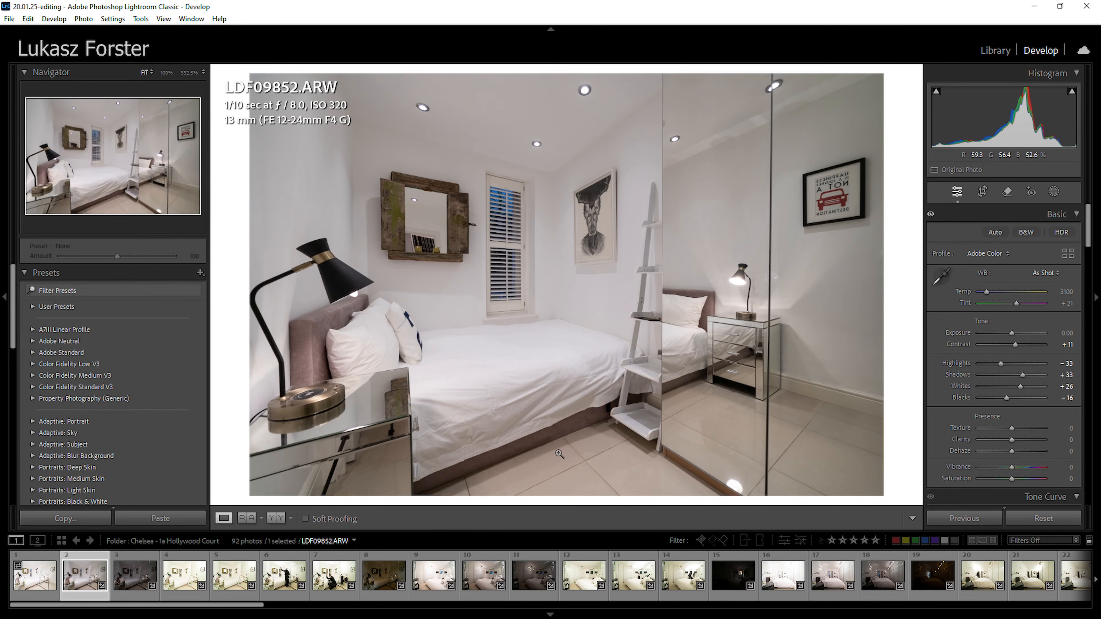
Rate LDF09852.ARW five stars and compare it with the exposures directly before and after it
key("5")
left_click(41, 583)
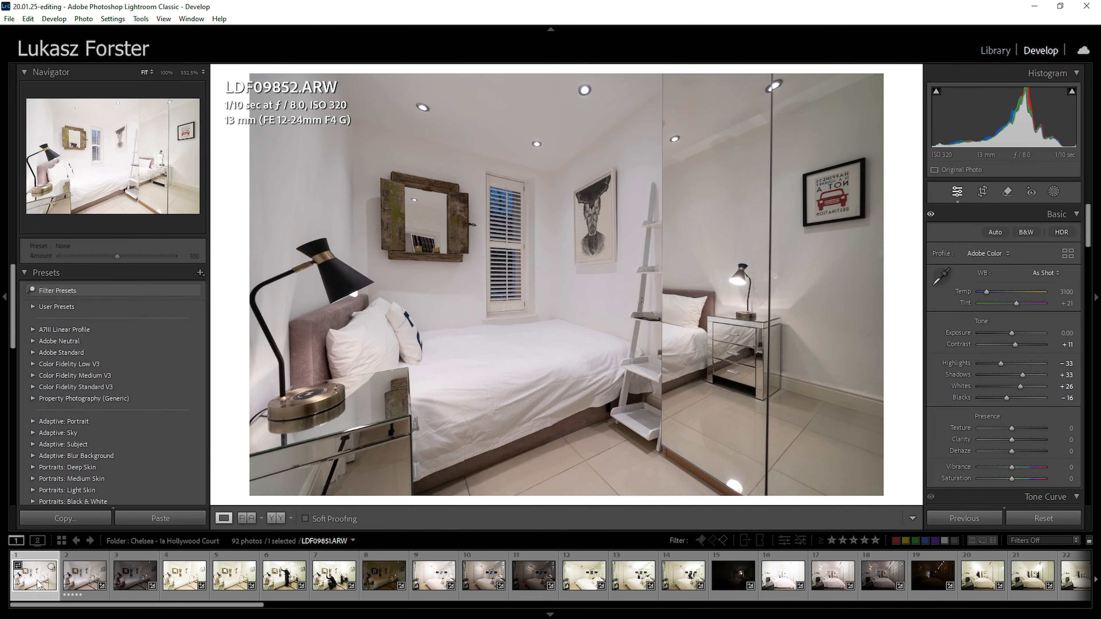
left_click(127, 575)
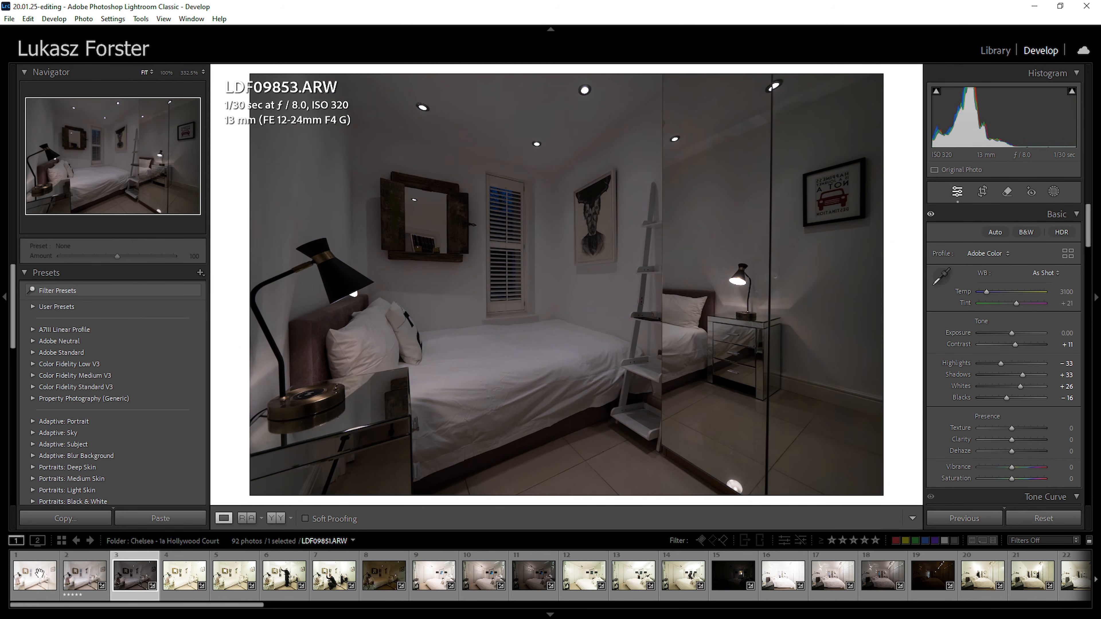
left_click(86, 579)
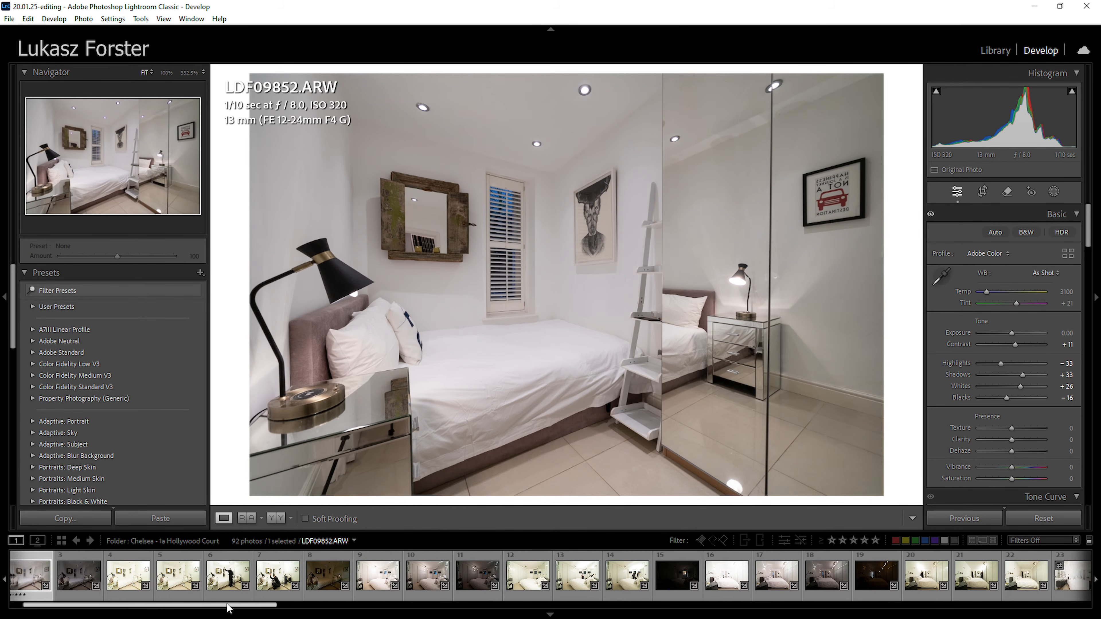
Compare flash frames LDF09854.ARW and LDF09855.ARW, and lower the Exposure of LDF09855.ARW to -0.60
left_click(195, 571)
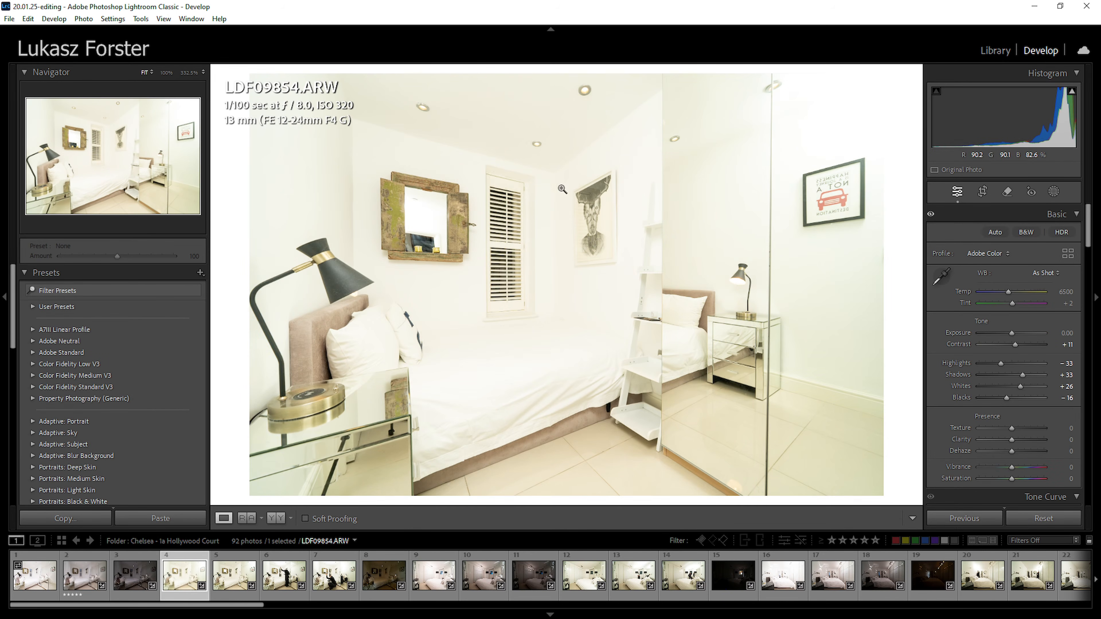
left_click(226, 582)
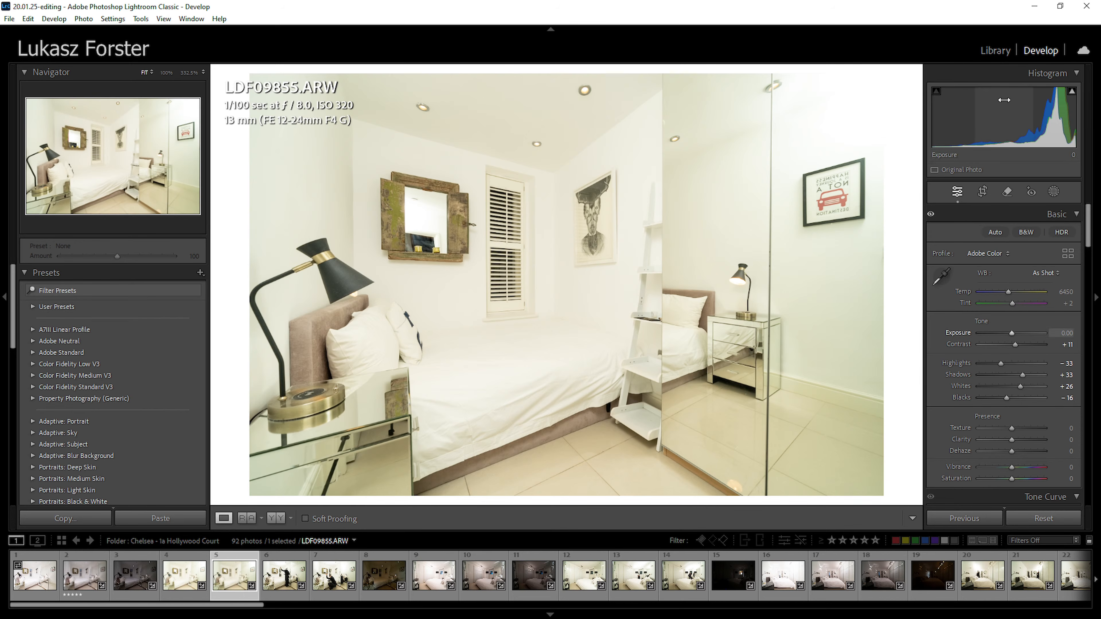
left_click_drag(1019, 111, 987, 111)
left_click_drag(1007, 333, 1008, 333)
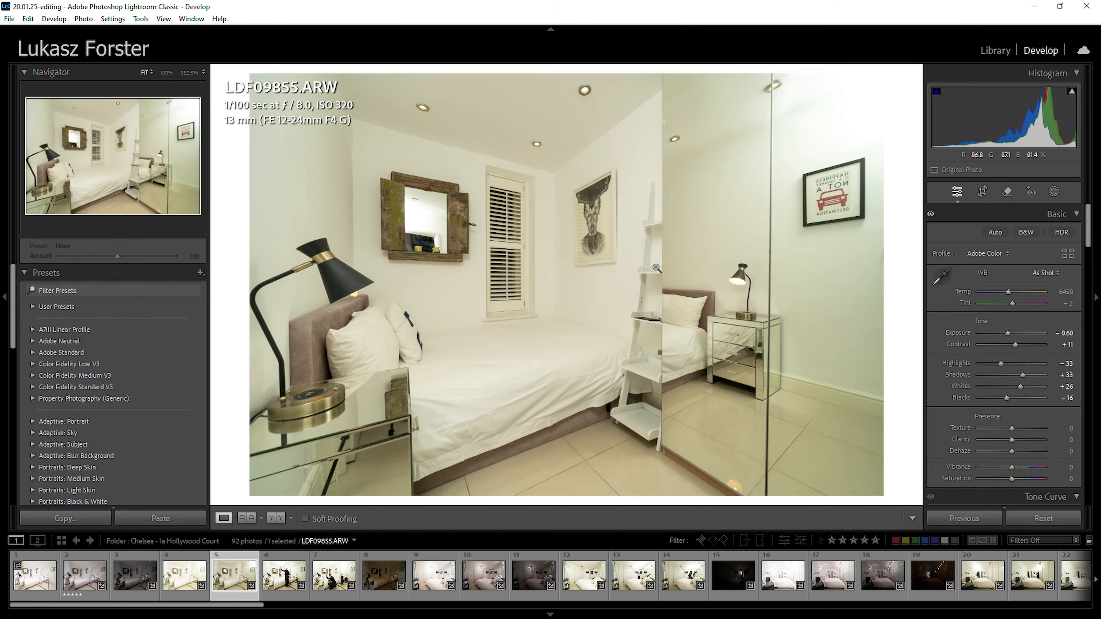
Neutralize LDF09855.ARW by sampling white balance on the wall above the framed picture for Temp 5600 and Tint +20, and rate it five stars
key("w")
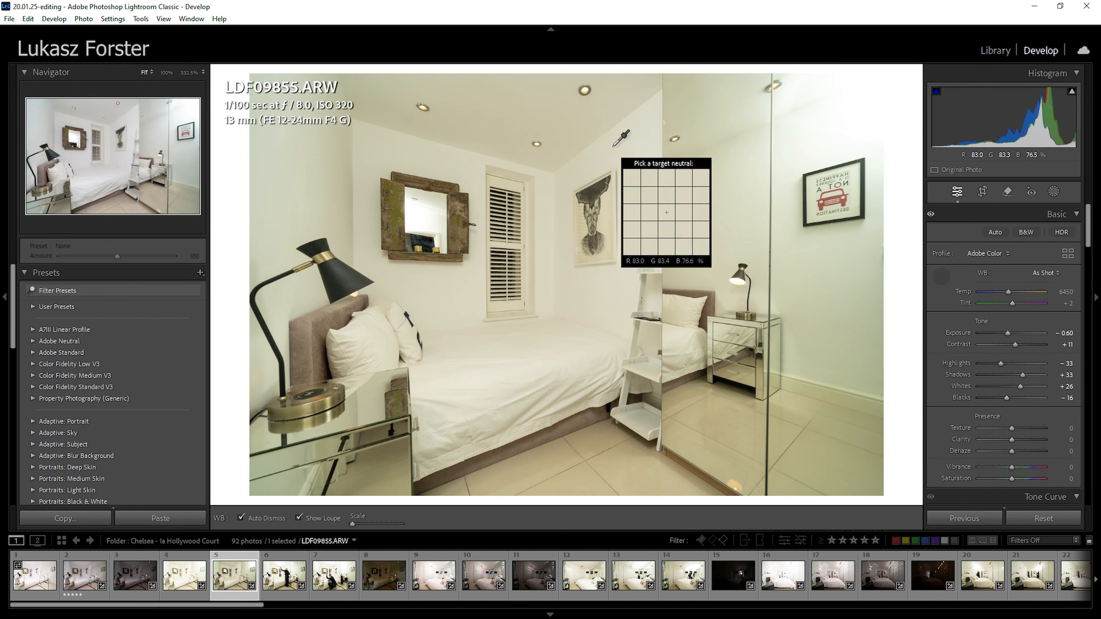
left_click(628, 145)
key("w")
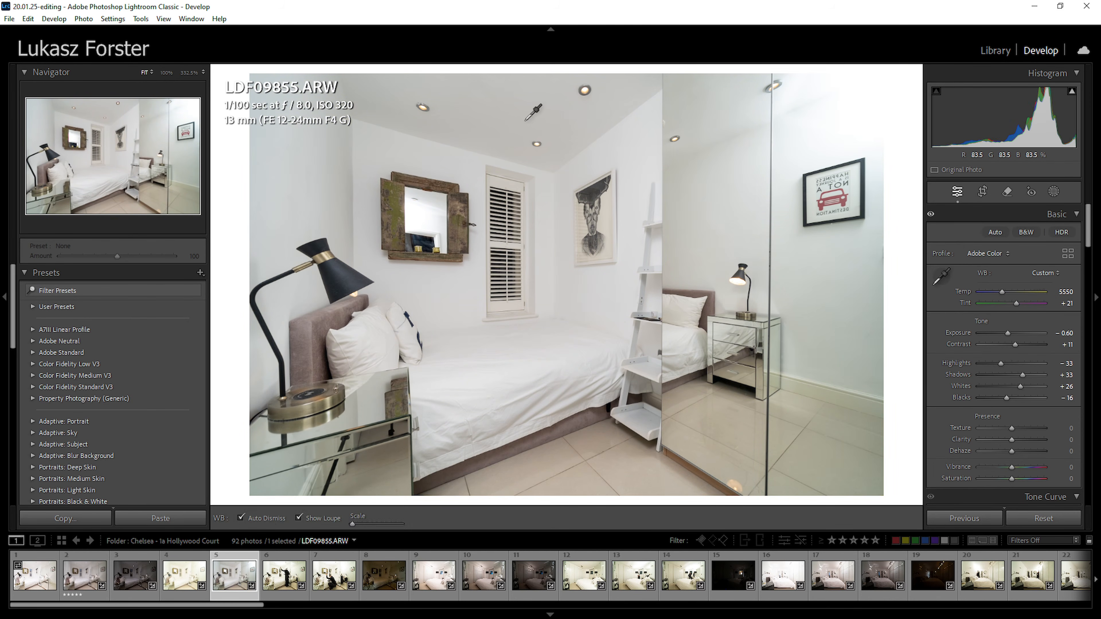
left_click(504, 115)
key("w")
left_click(420, 163)
key("w")
left_click(627, 157)
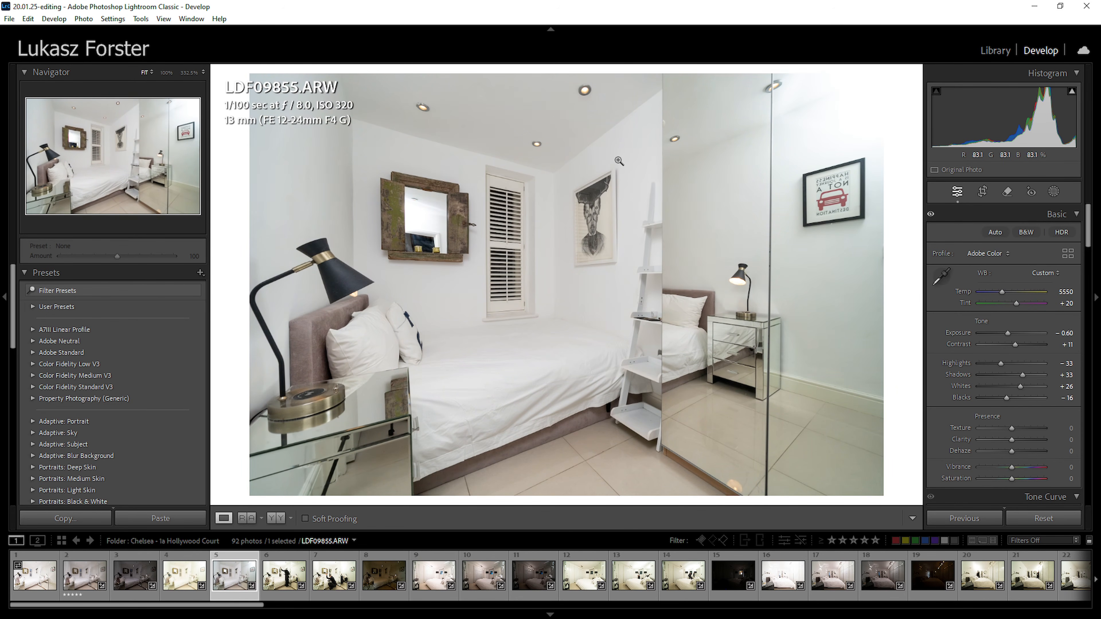
key("w")
left_click(631, 161)
key("5")
Inspect LDF09855.ARW at 100% in the upper wall corner and around the mirrored bedside table
left_click(319, 147)
left_click_drag(327, 143, 632, 324)
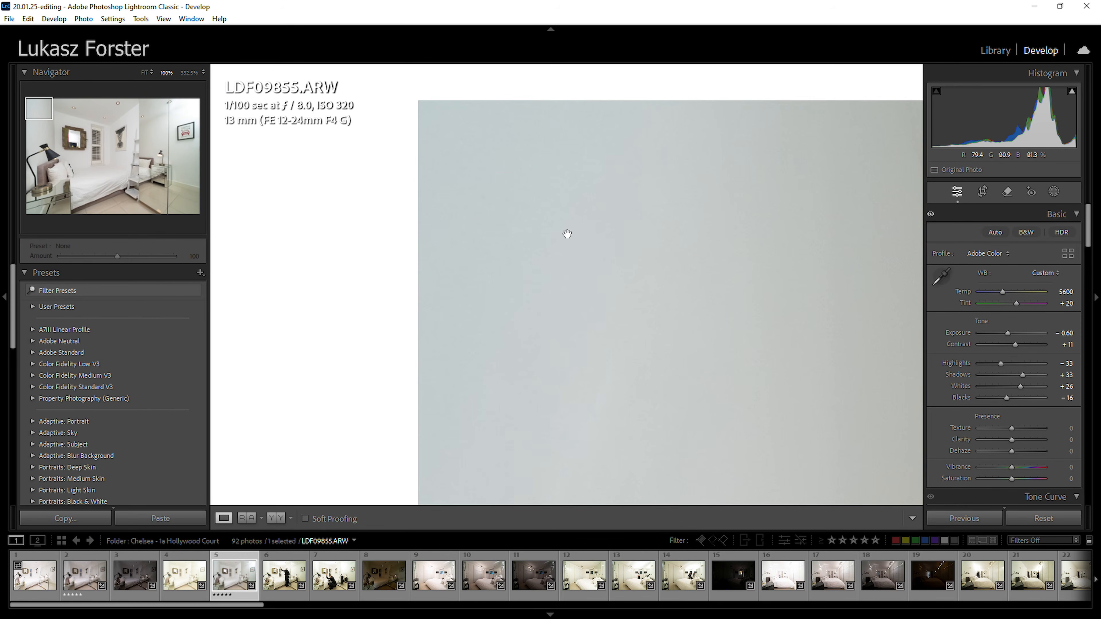
left_click(587, 239)
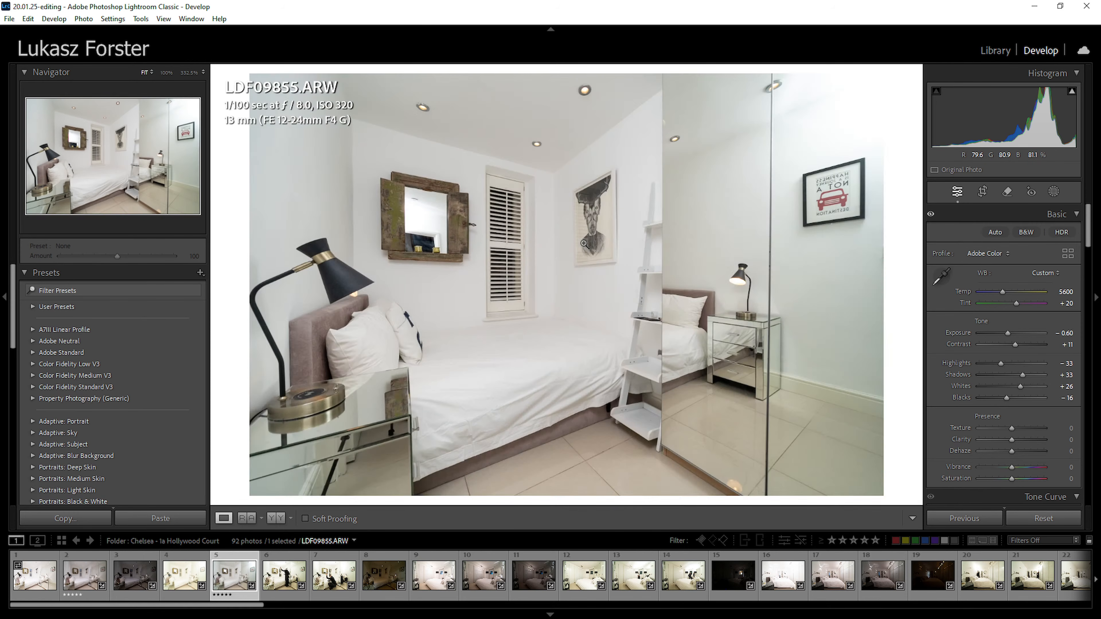
left_click(291, 481)
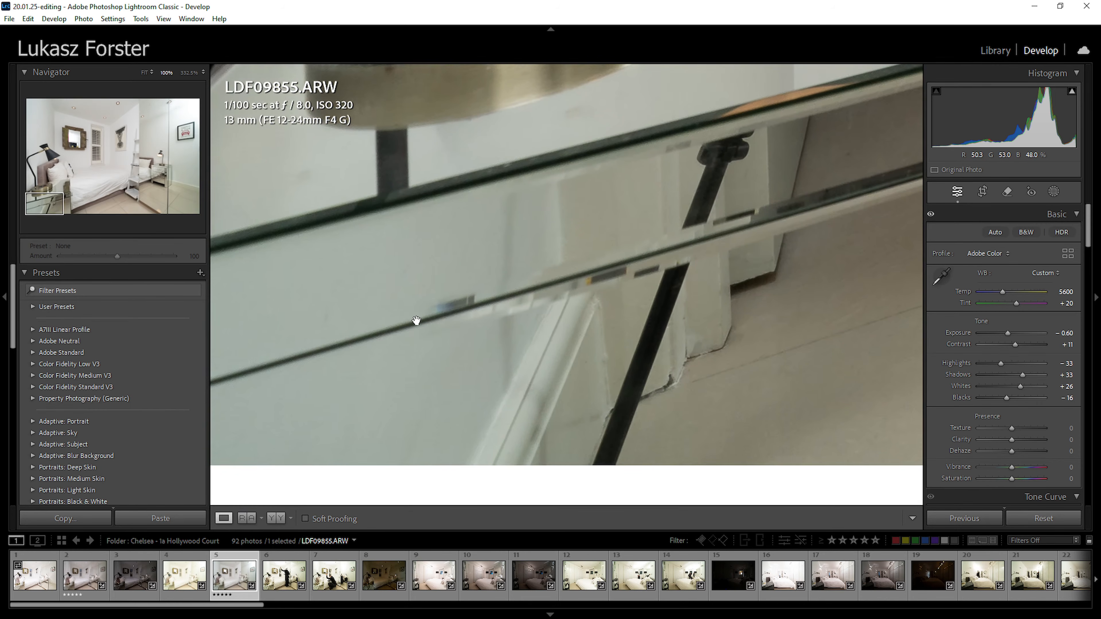
left_click(416, 320)
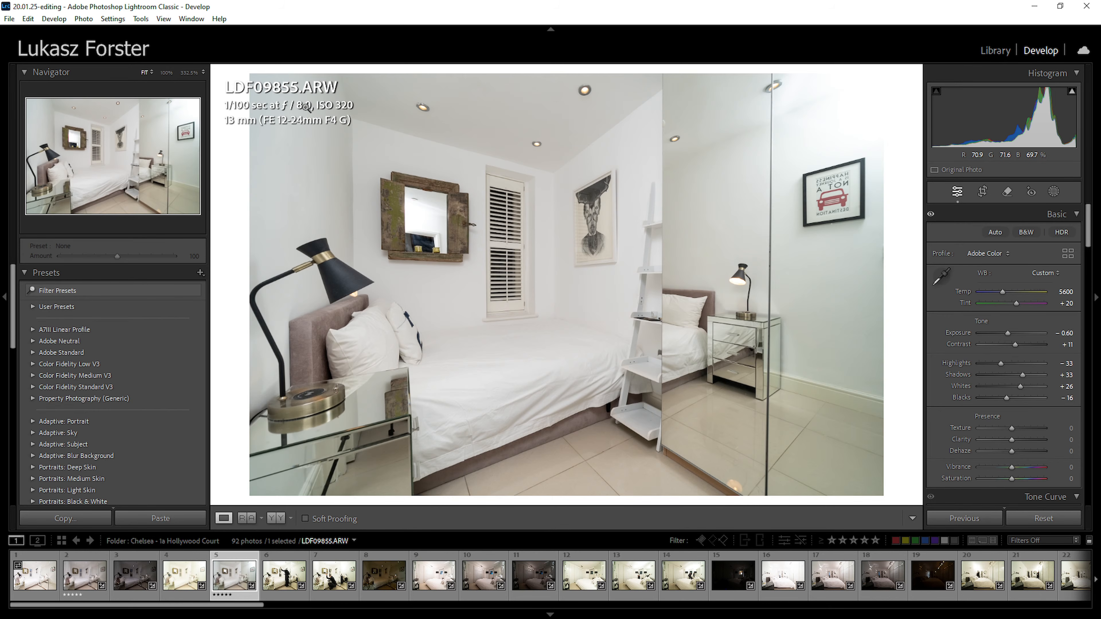
left_click(277, 96)
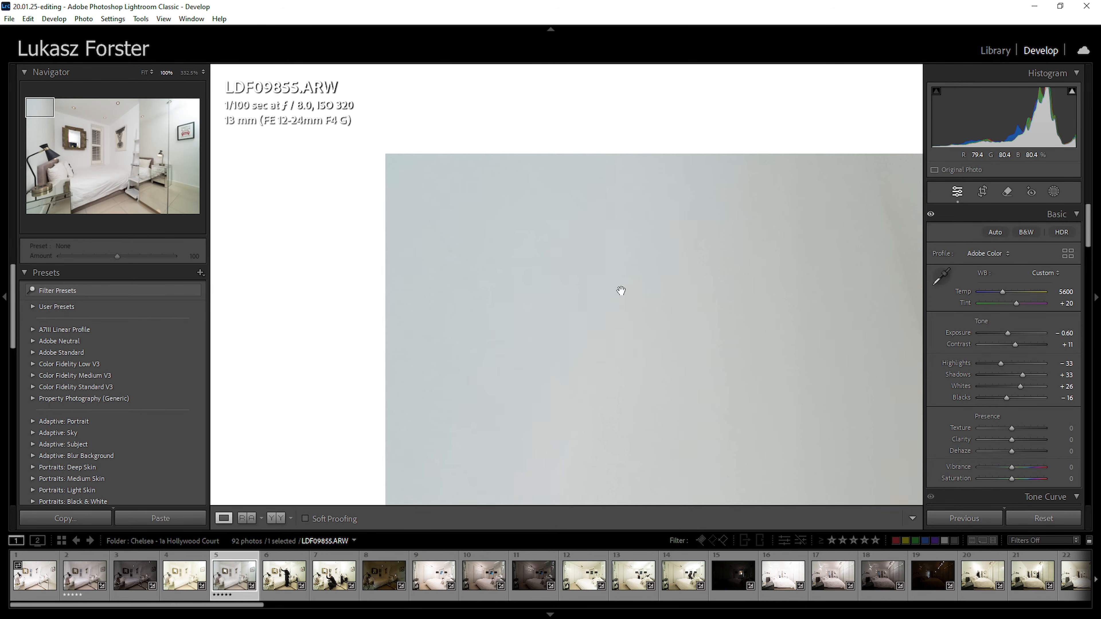
left_click(629, 290)
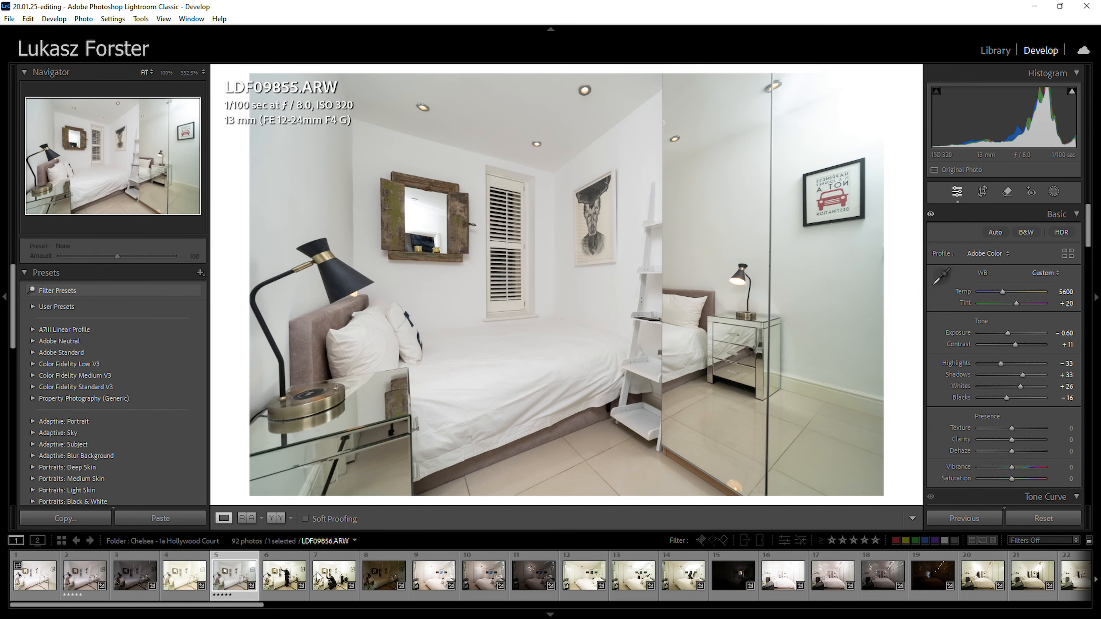
Synchronize the develop settings of LDF09855.ARW, including White Balance, to the next two flash photos
left_click(341, 577, "shift")
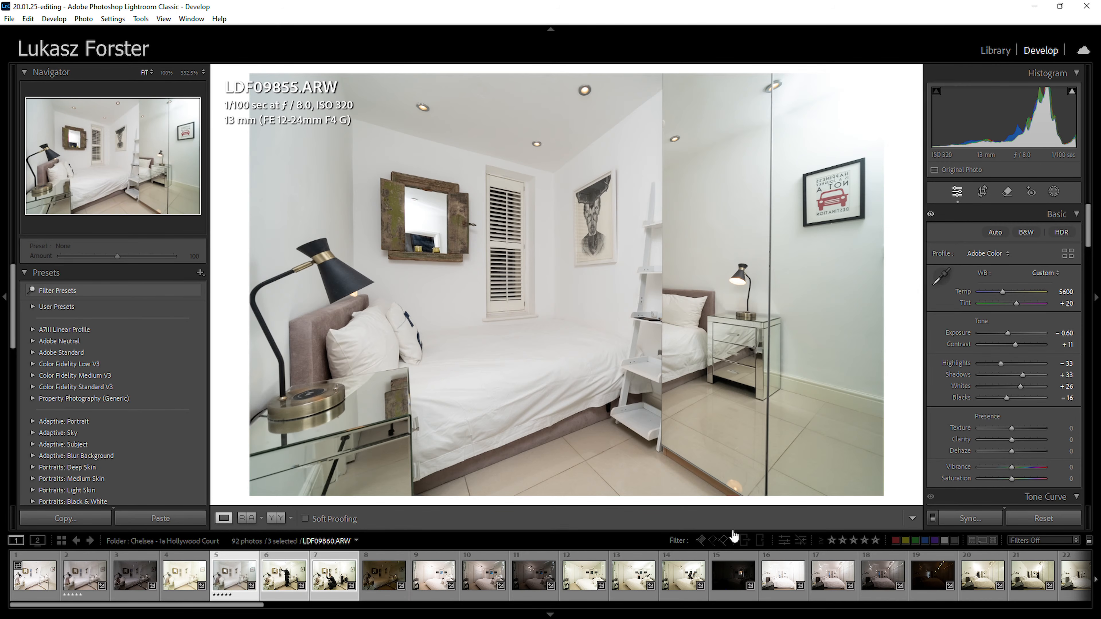
left_click(959, 517)
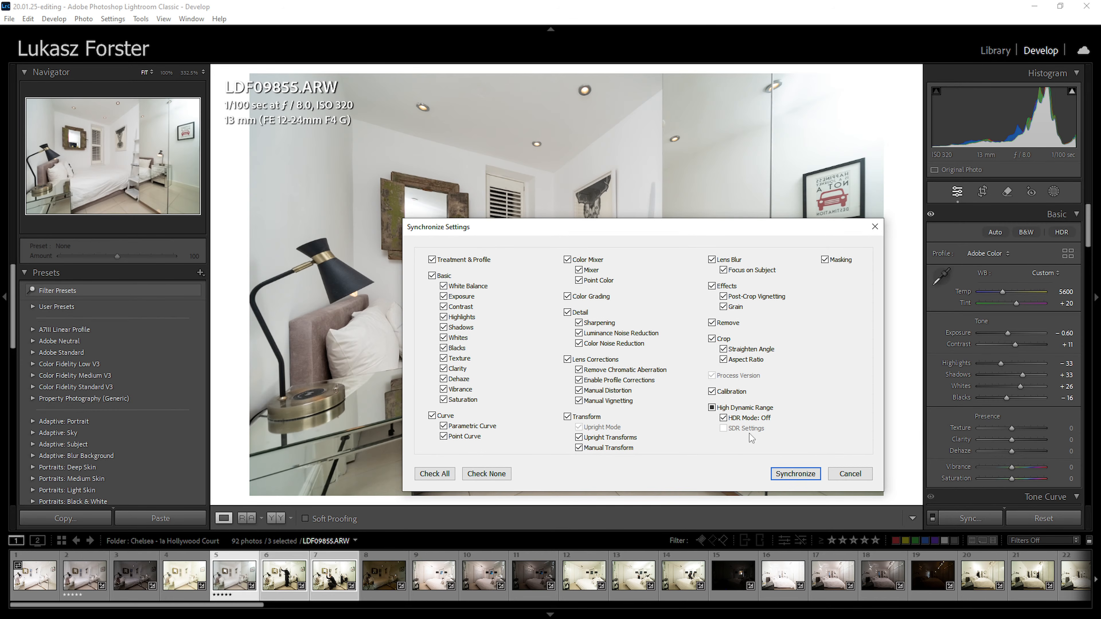
left_click(796, 473)
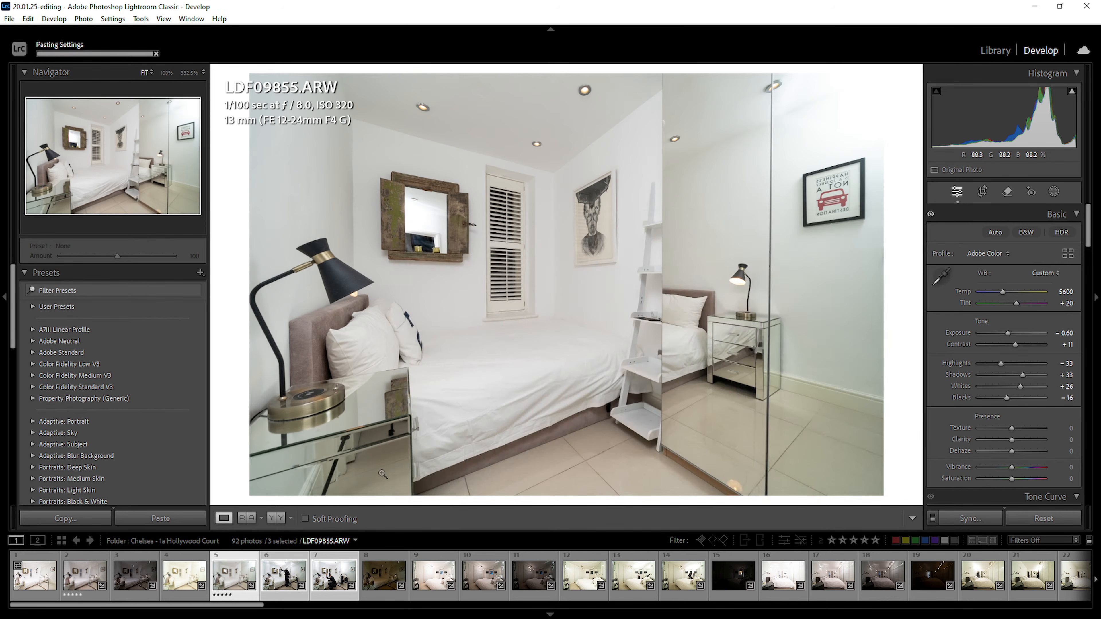
Compare the lighting of flash frames LDF09856.ARW and LDF09857.ARW with LDF09855.ARW
left_click(275, 583)
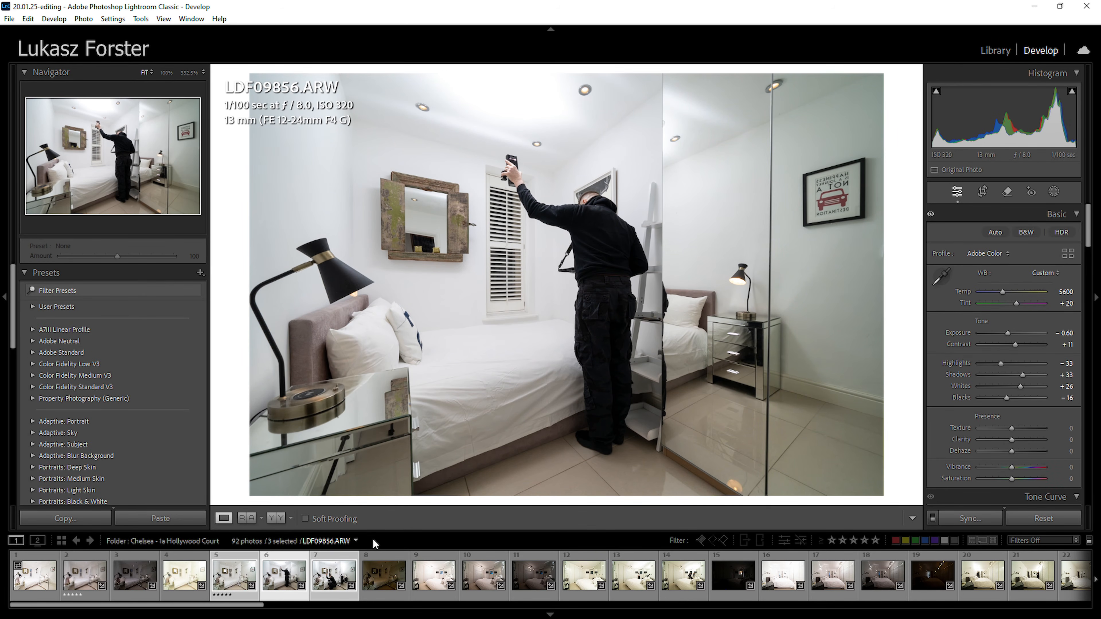
left_click(327, 581)
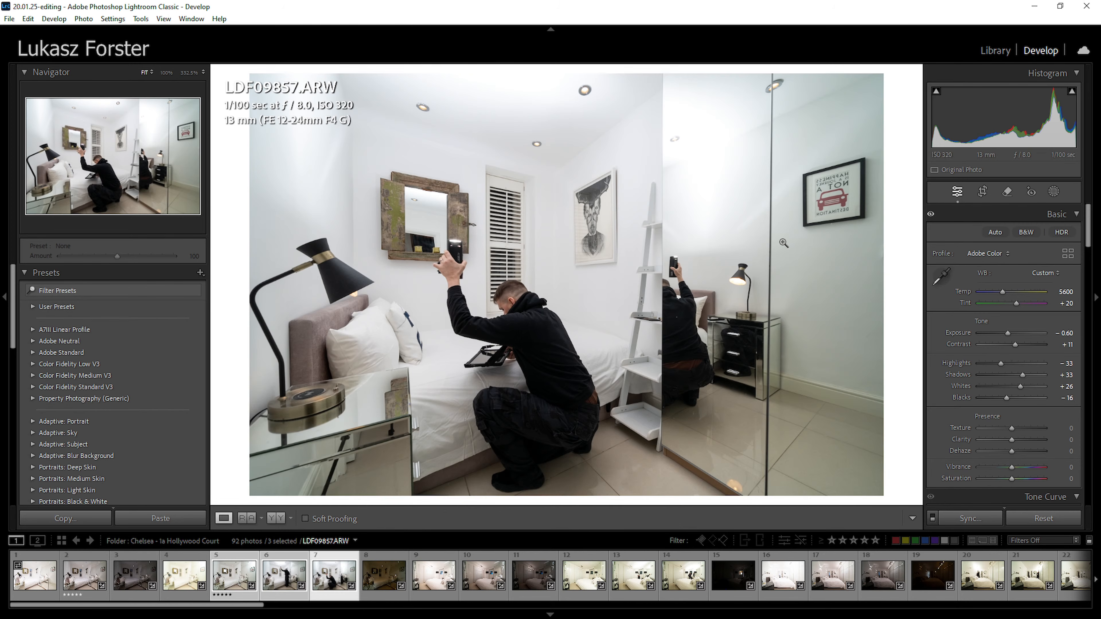
left_click(277, 579)
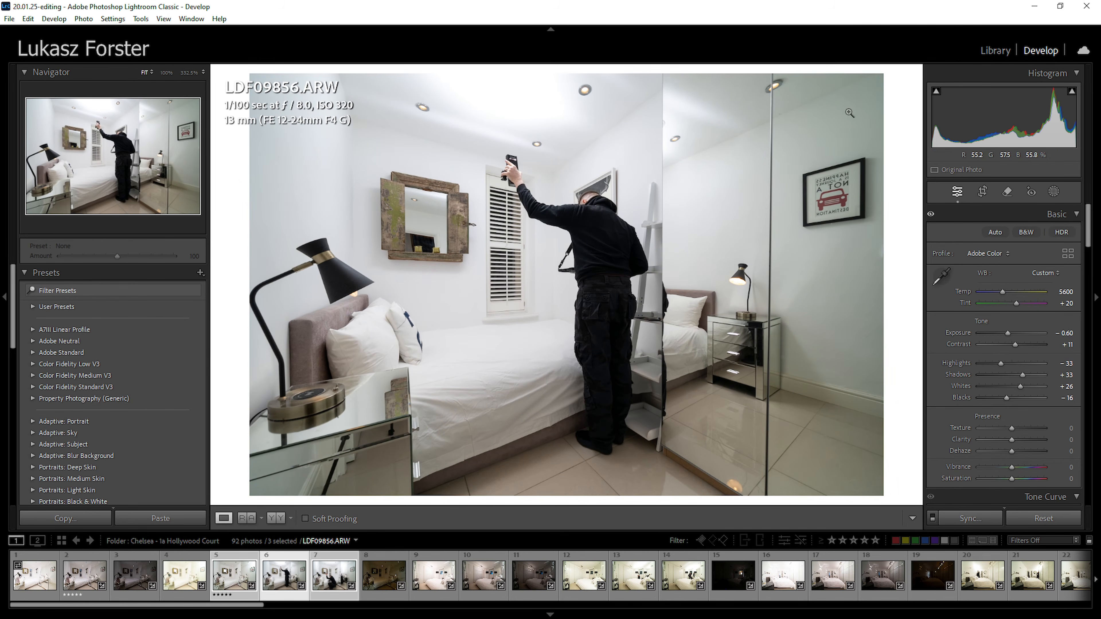
left_click(234, 576)
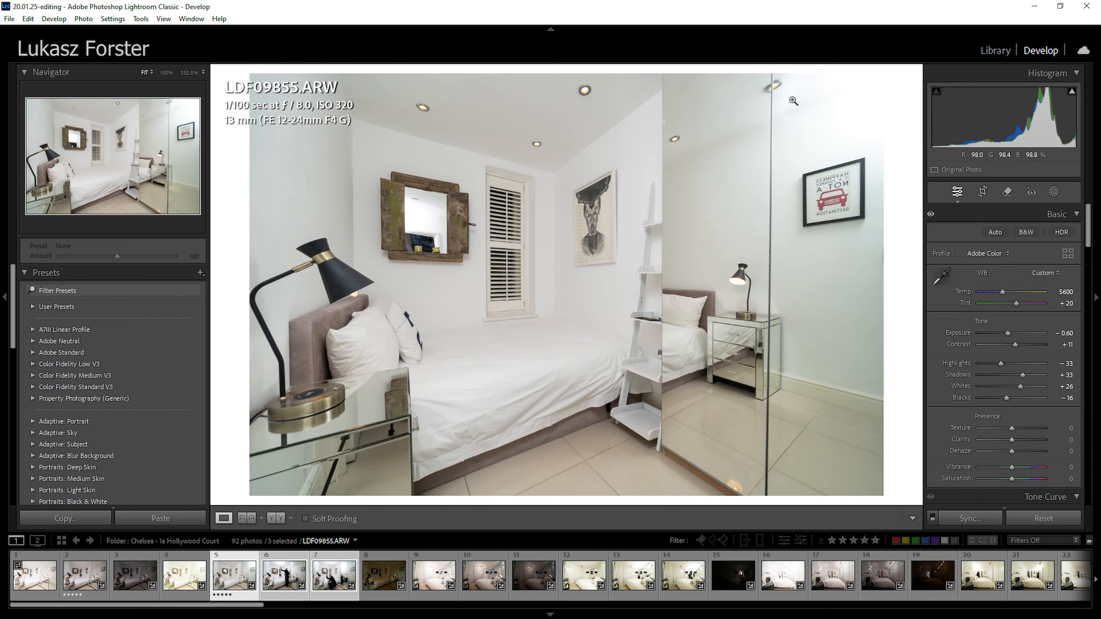
left_click(284, 579)
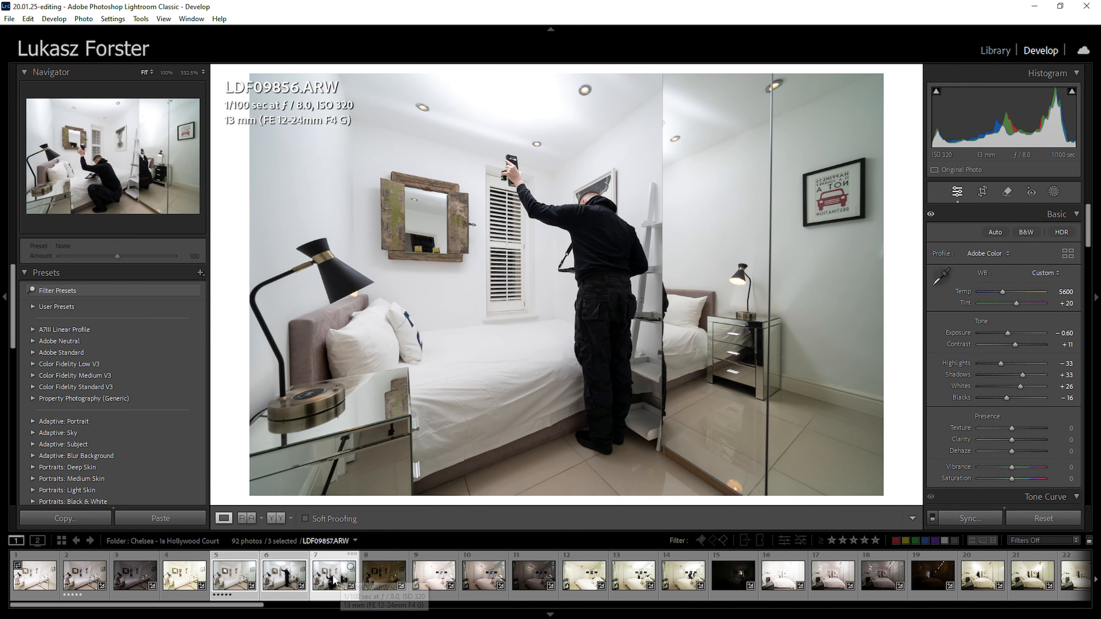
left_click(334, 579)
left_click(284, 580)
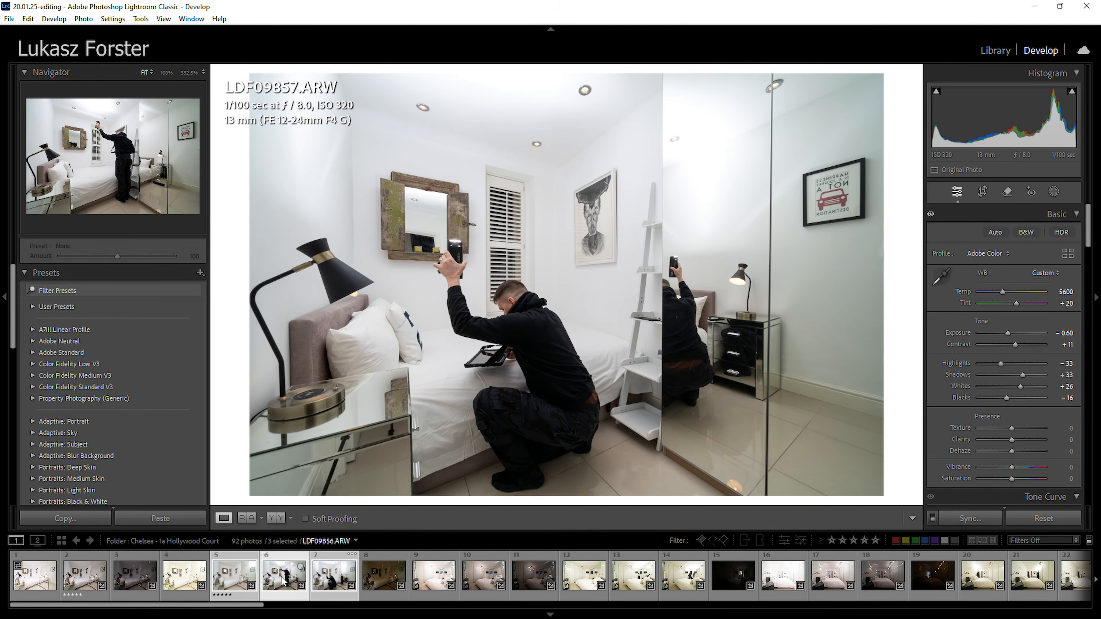
Compare the wall mirror's reflection at 100% in LDF09856.ARW and LDF09855.ARW
left_click(423, 202)
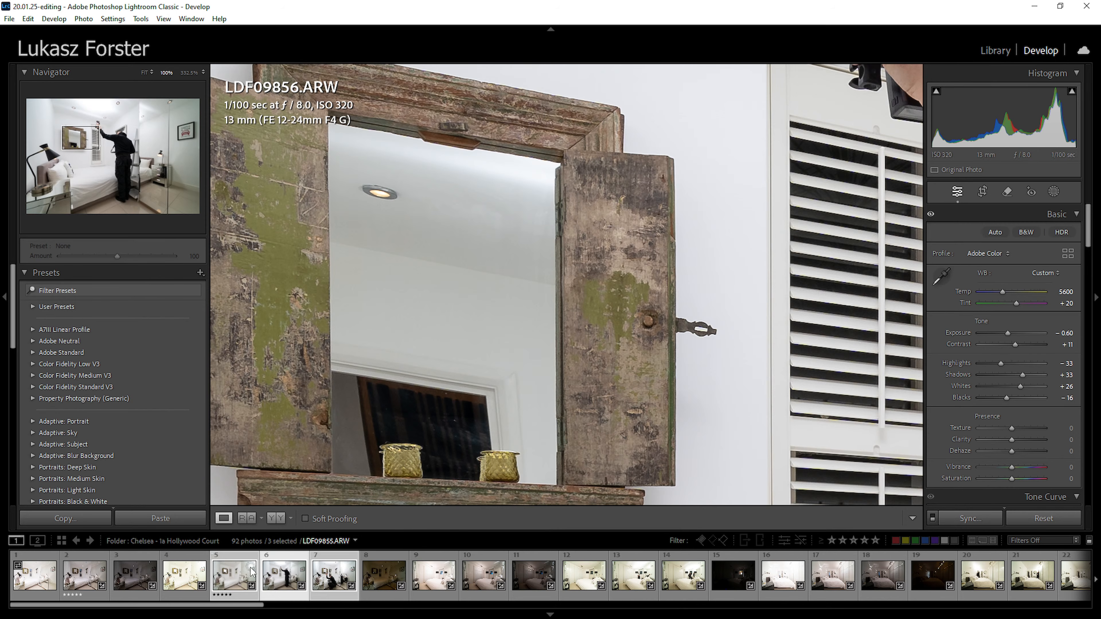
left_click(243, 574)
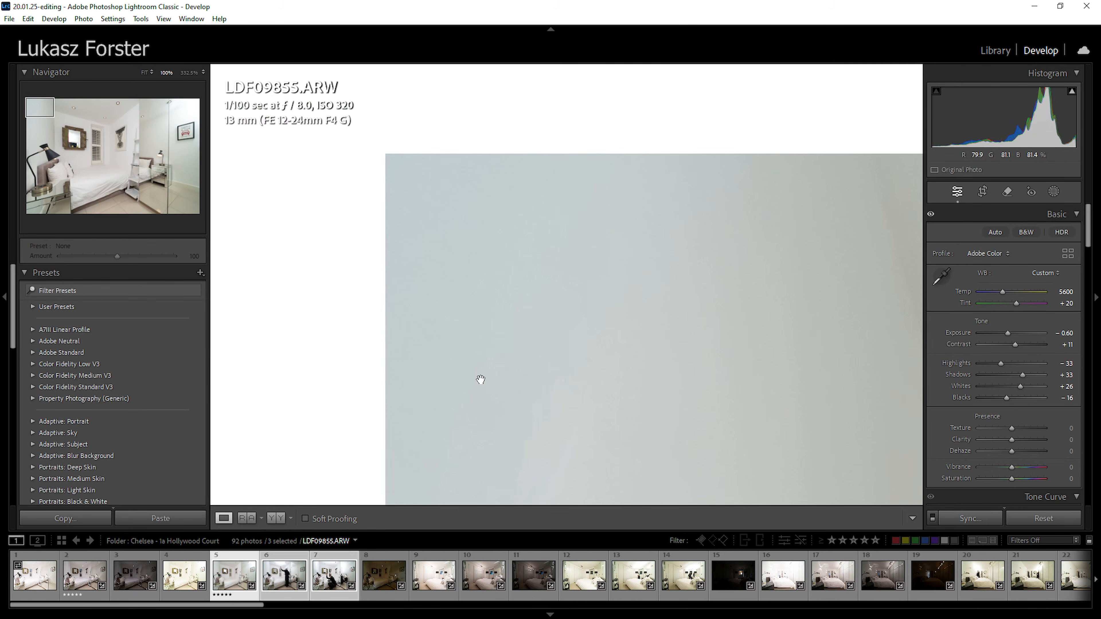
left_click(478, 266)
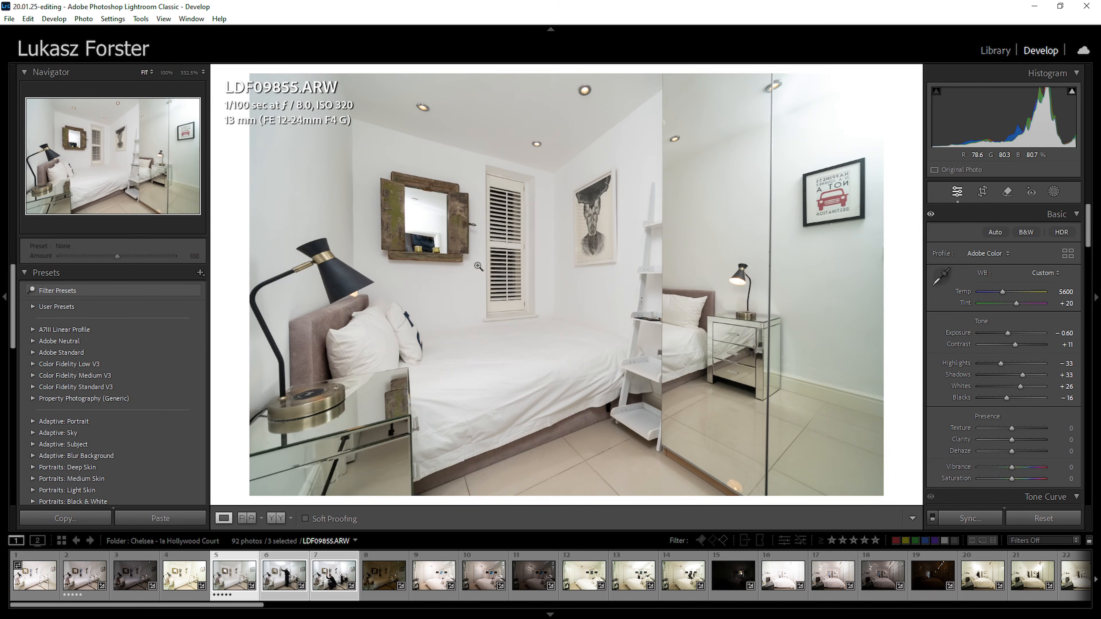
left_click(426, 223)
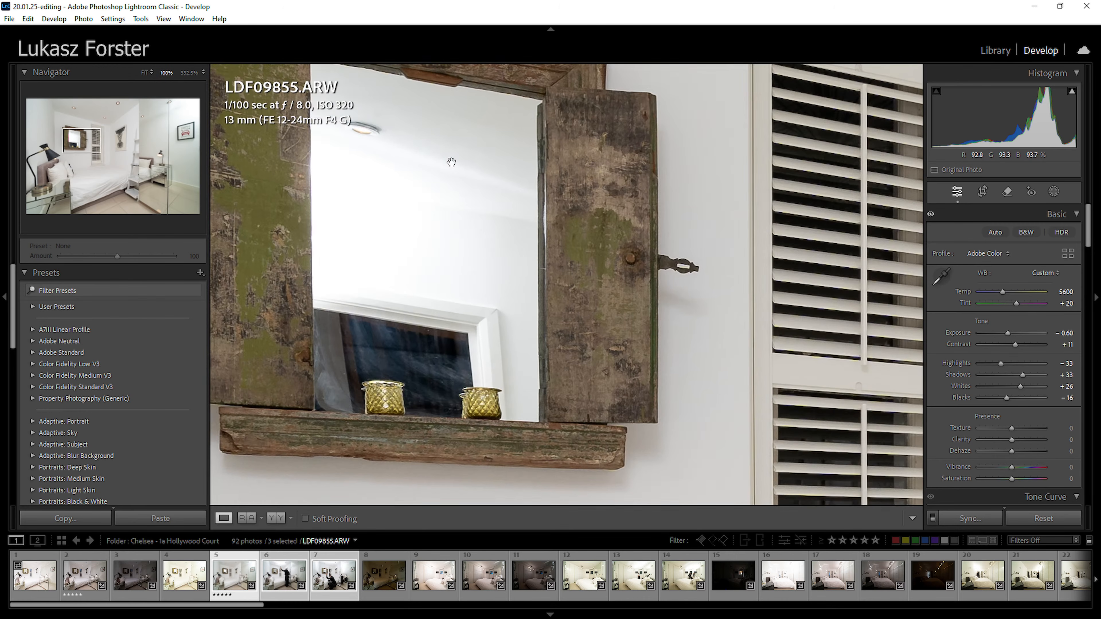
left_click(284, 553)
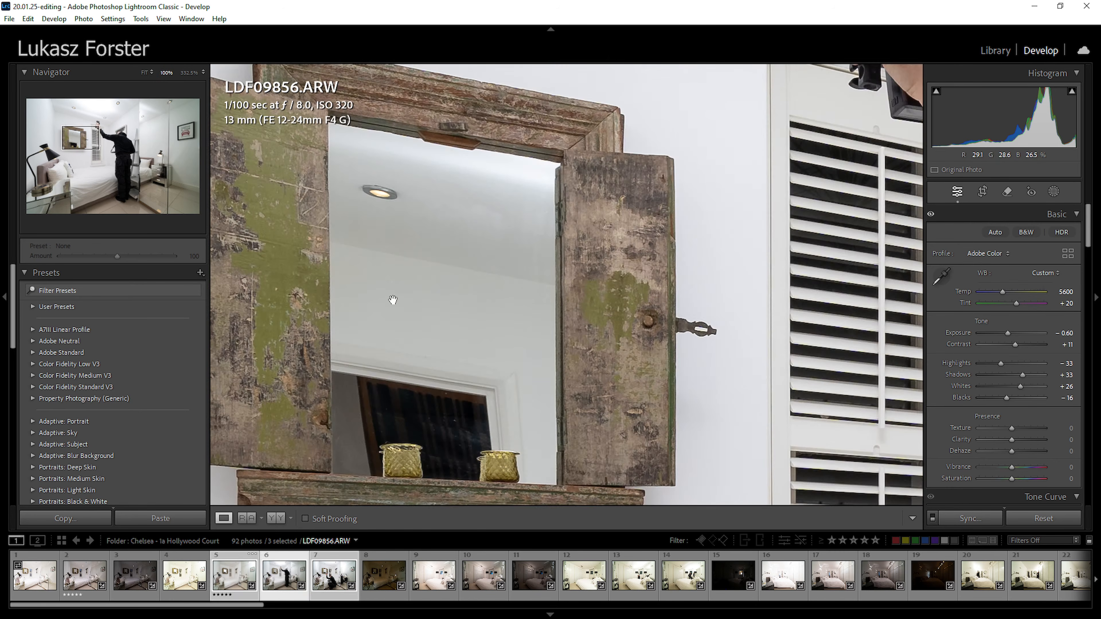
left_click(468, 302)
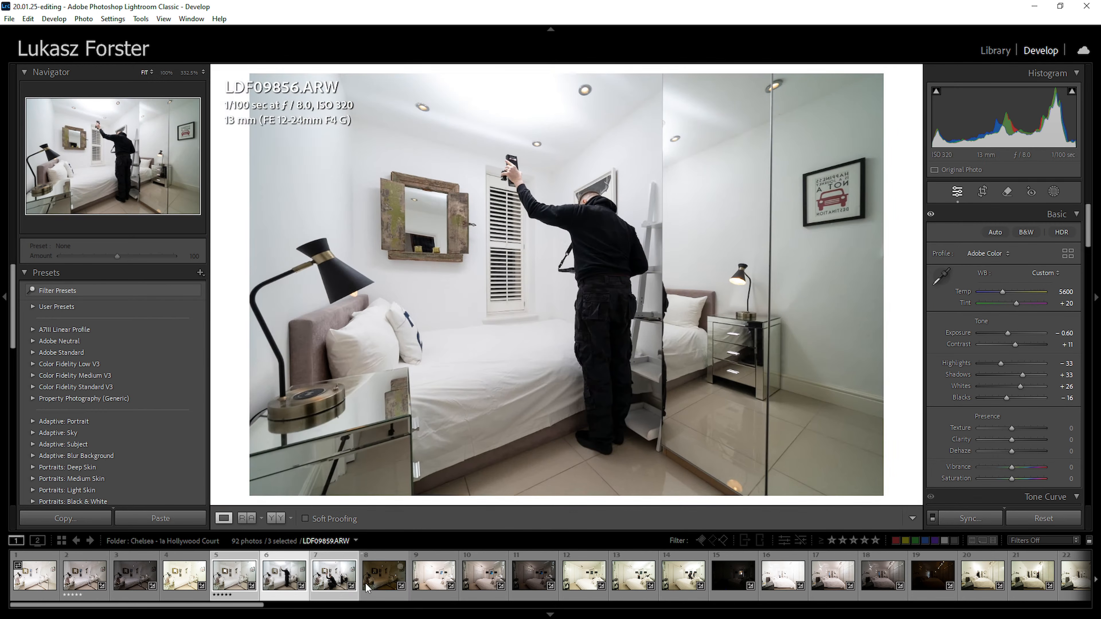
Set the white balance of LDF09859.ARW from a sample beside the wall mirror, giving Temp 5200 and Tint +18
left_click(377, 578)
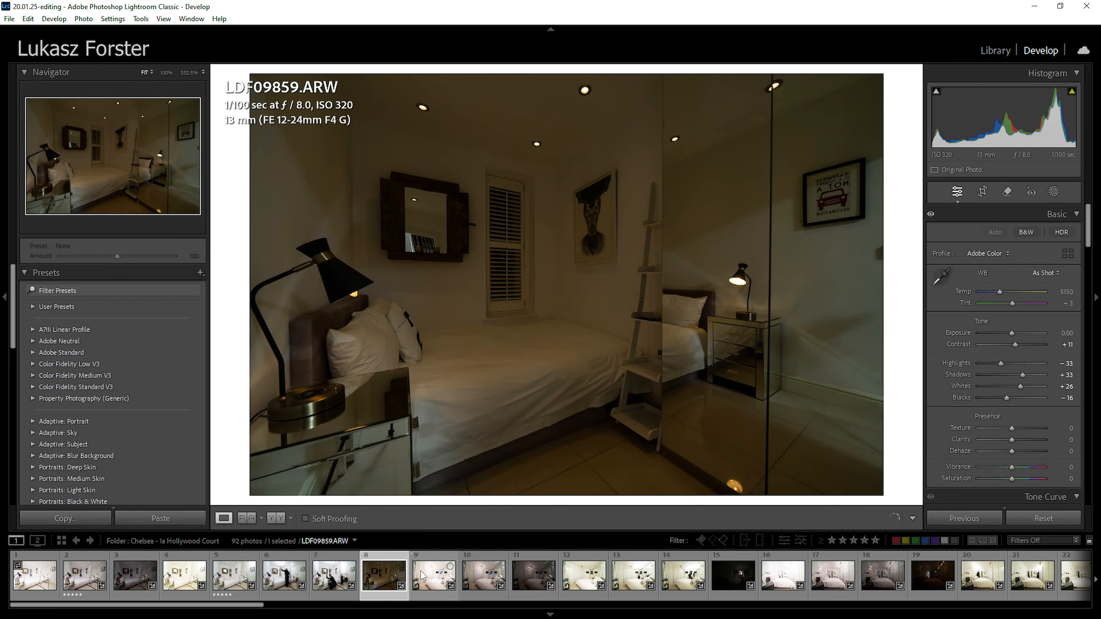
left_click(412, 238)
key("w")
left_click(395, 249)
left_click(395, 250)
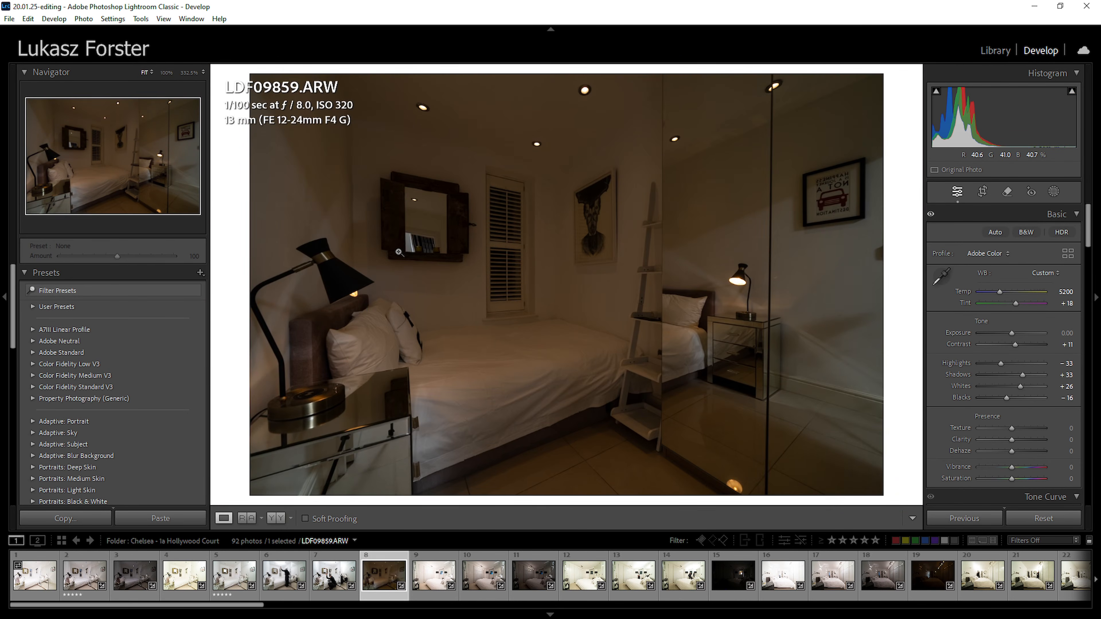
Set the Exposure of LDF09859.ARW to +0.30 and Whites to +14 while checking the wall mirror's reflection at 100%
left_click(430, 246)
left_click_drag(429, 246, 651, 229)
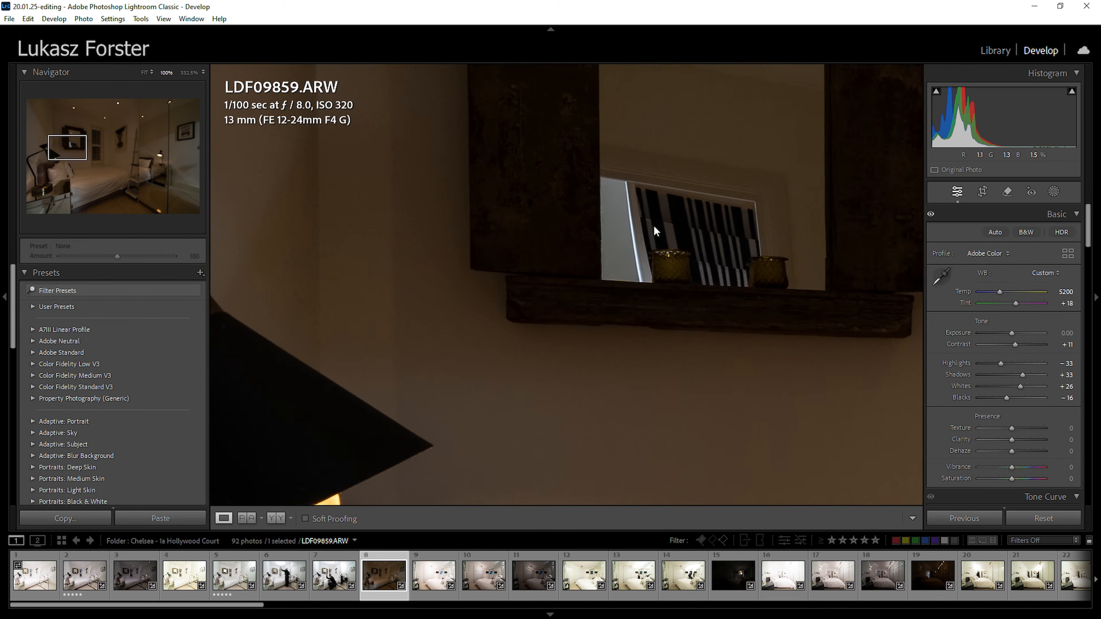
left_click(641, 231)
left_click(470, 229)
left_click_drag(470, 228, 808, 192)
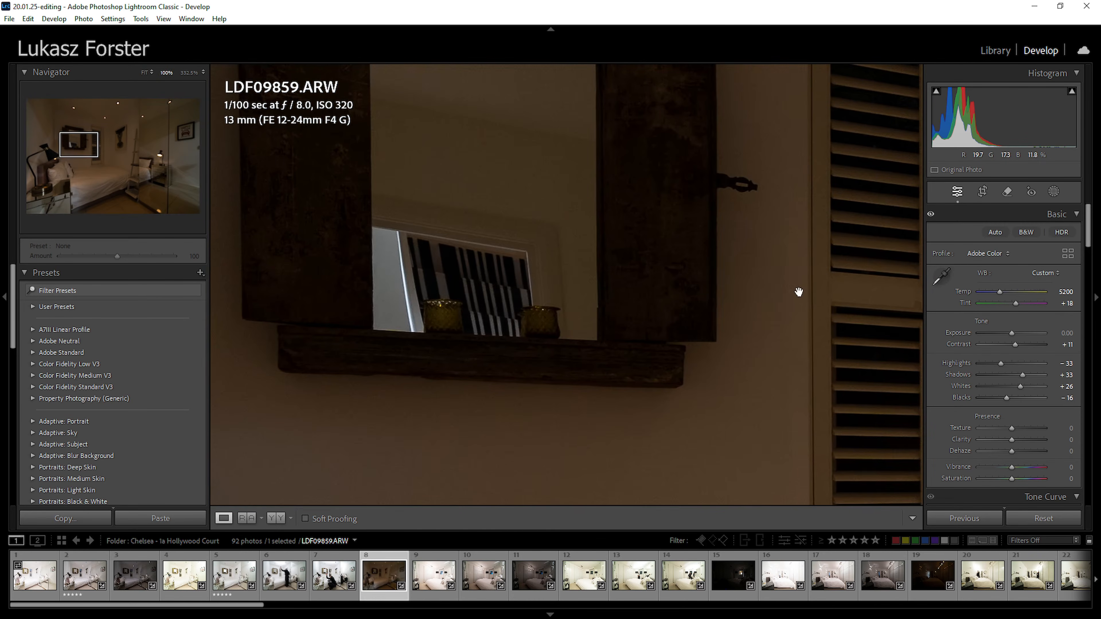
left_click(1065, 332)
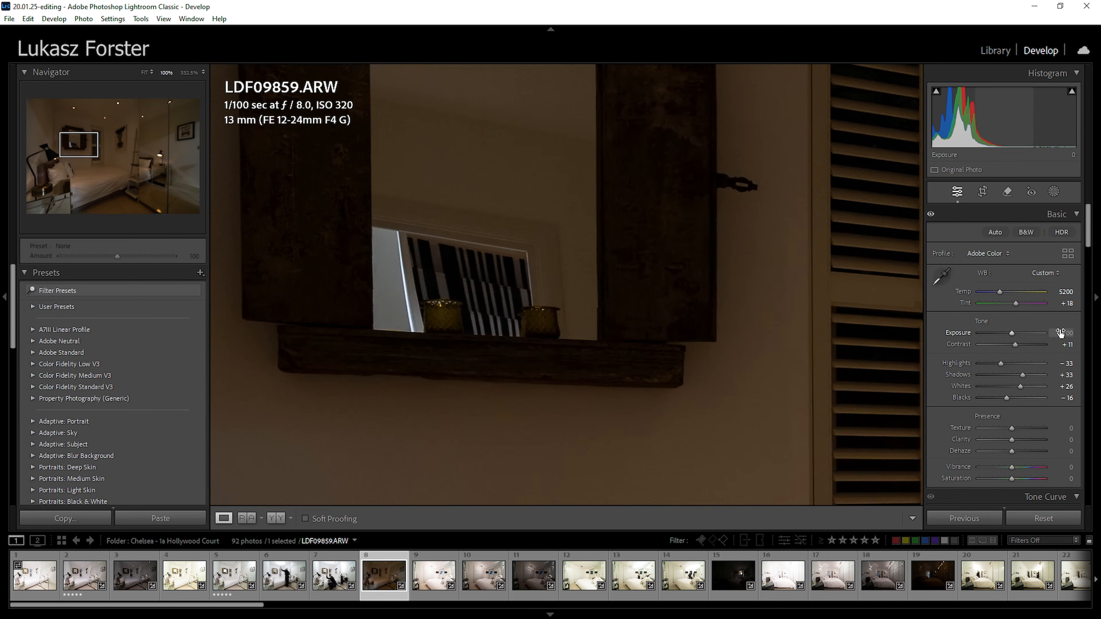
type(".5")
key("Return")
left_click(1064, 332)
type(".3")
key("Return")
left_click(1062, 333)
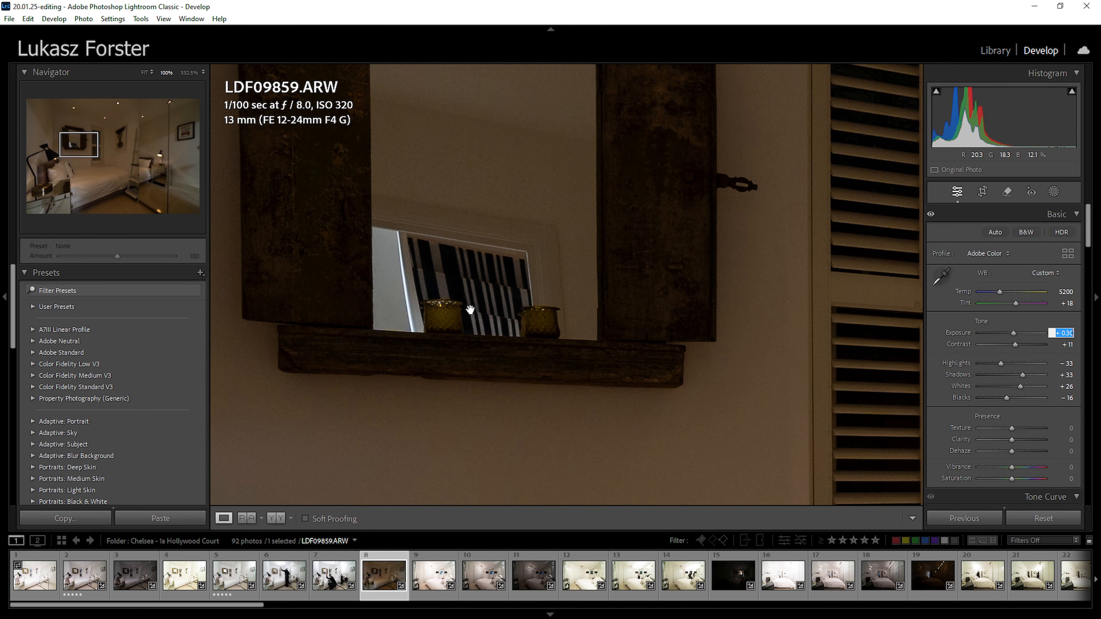
left_click_drag(1020, 386, 1016, 385)
left_click(570, 351)
Rate LDF09859.ARW and the flash frames LDF09856.ARW and LDF09857.ARW five stars each
key("5")
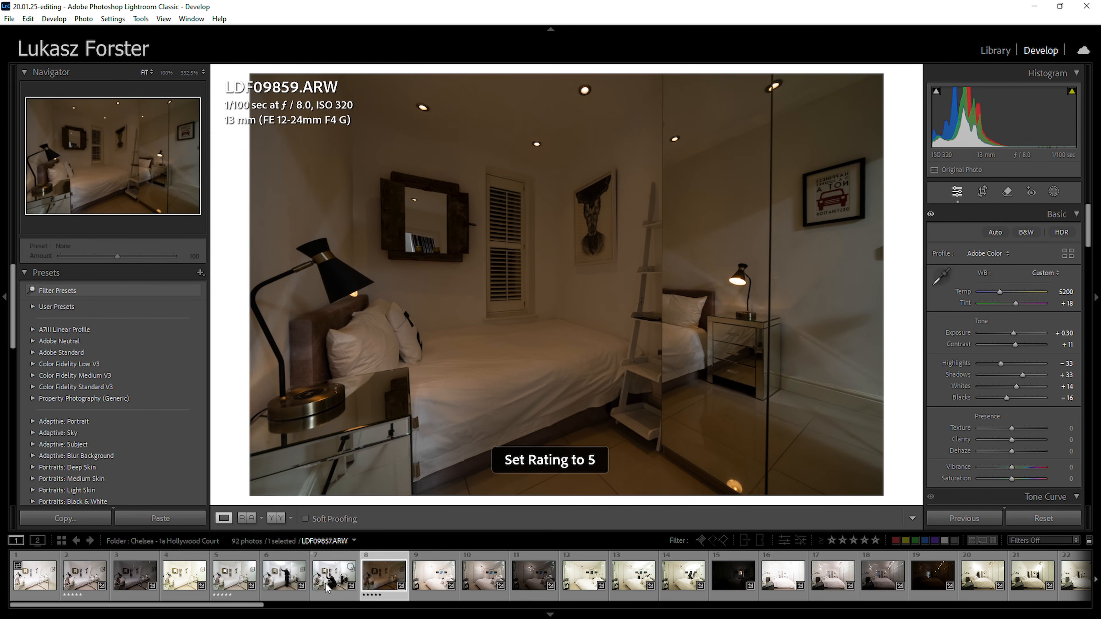
left_click(295, 581)
key("5")
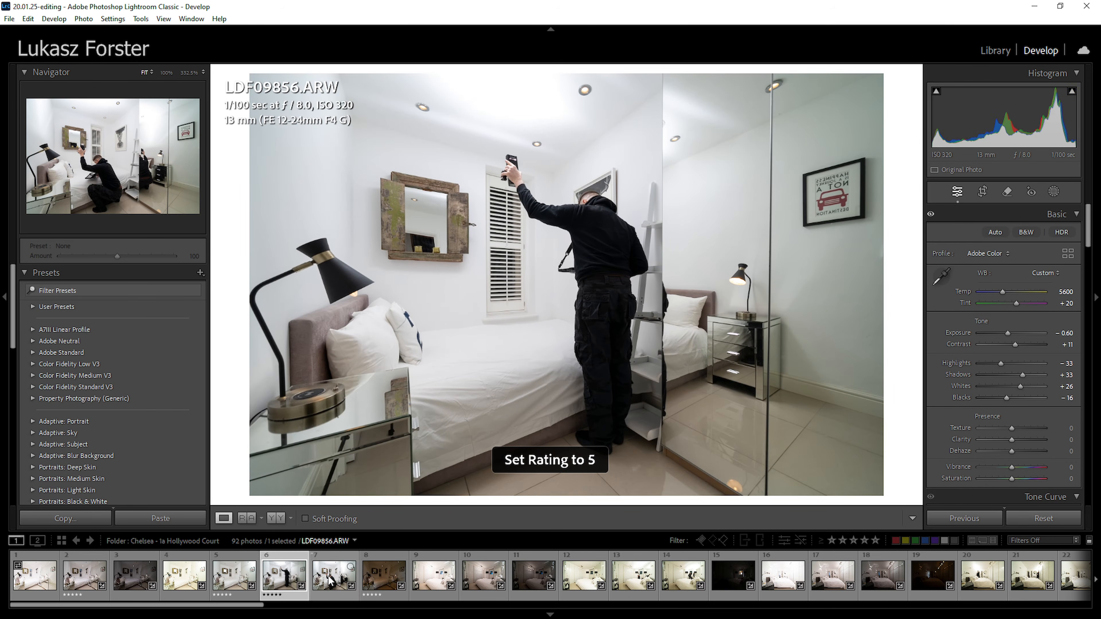
left_click(327, 580)
key("5")
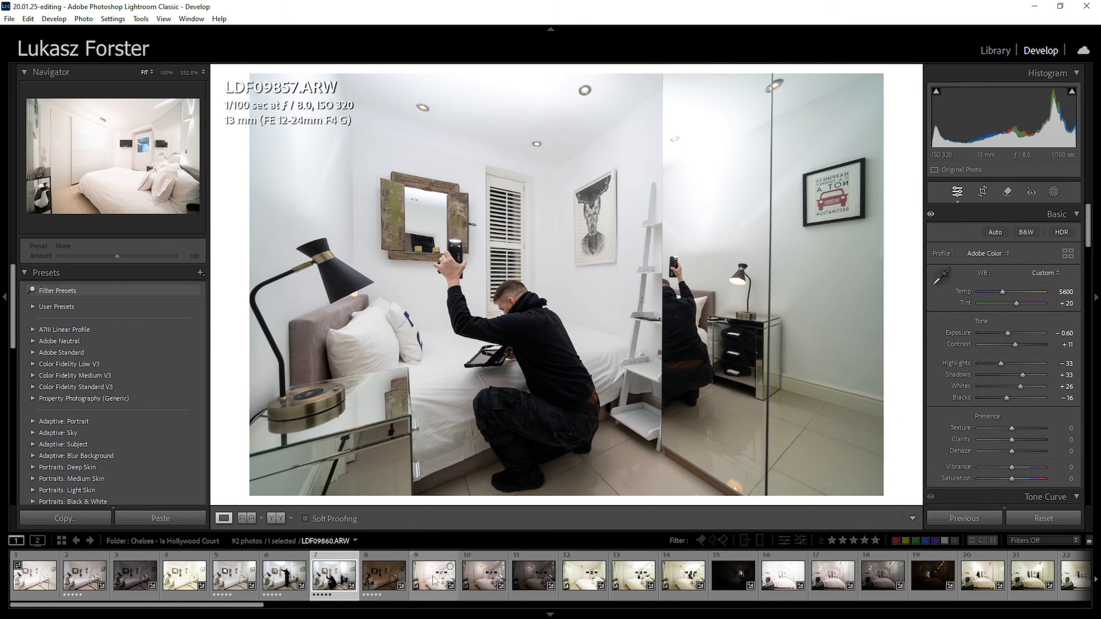
Rate LDF09861.ARW three stars and set its Exposure to +0.16, Highlights to -42 and Shadows to +56
left_click(488, 579)
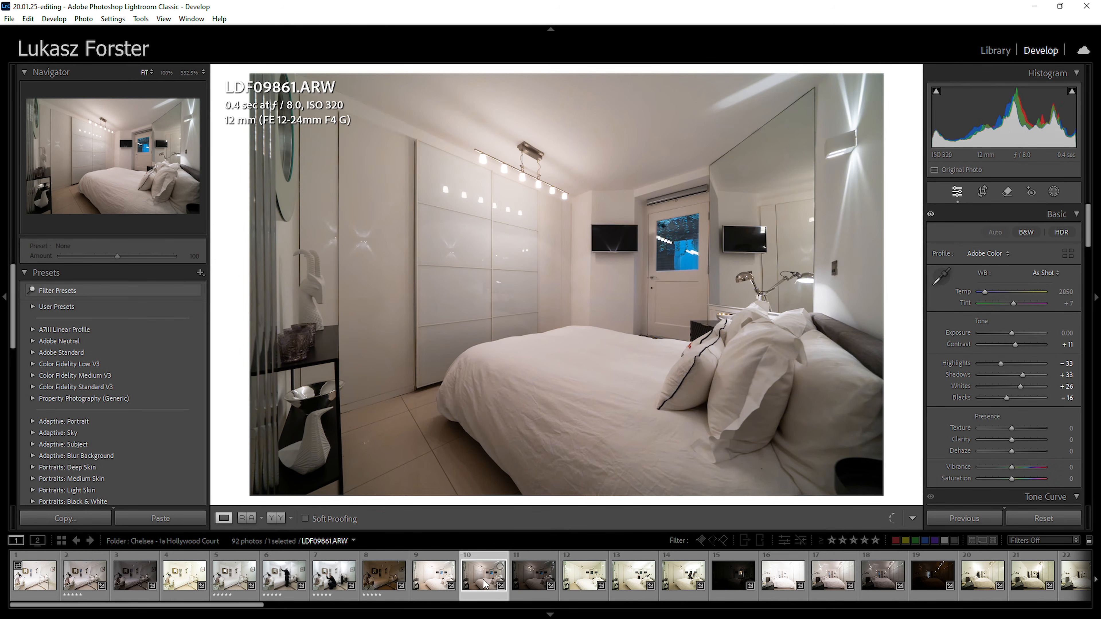
key("3")
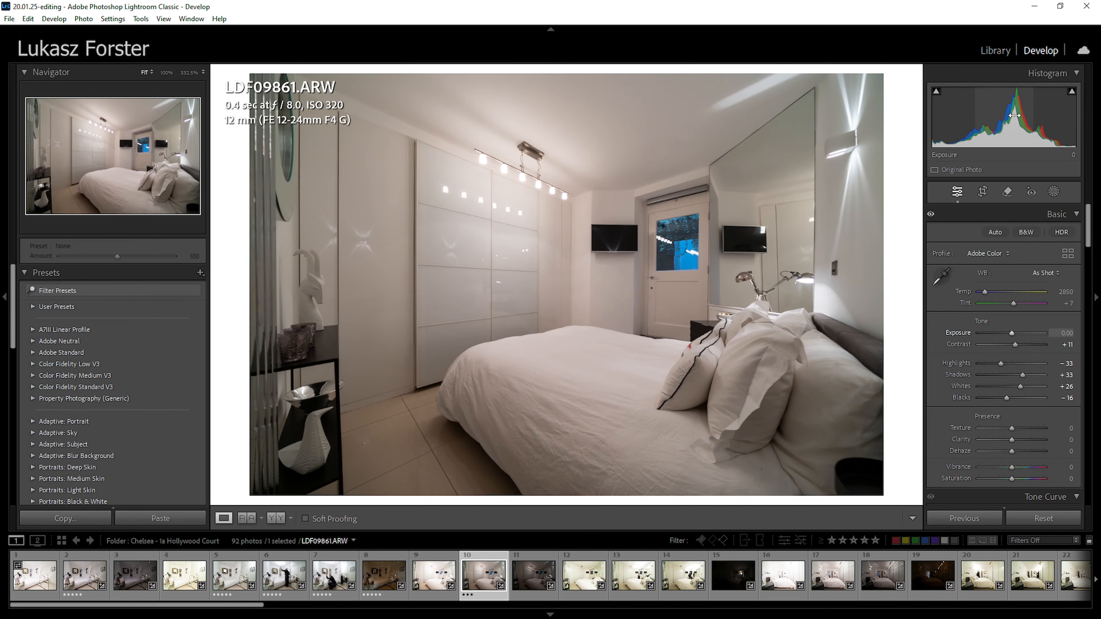
left_click_drag(1011, 116, 1016, 116)
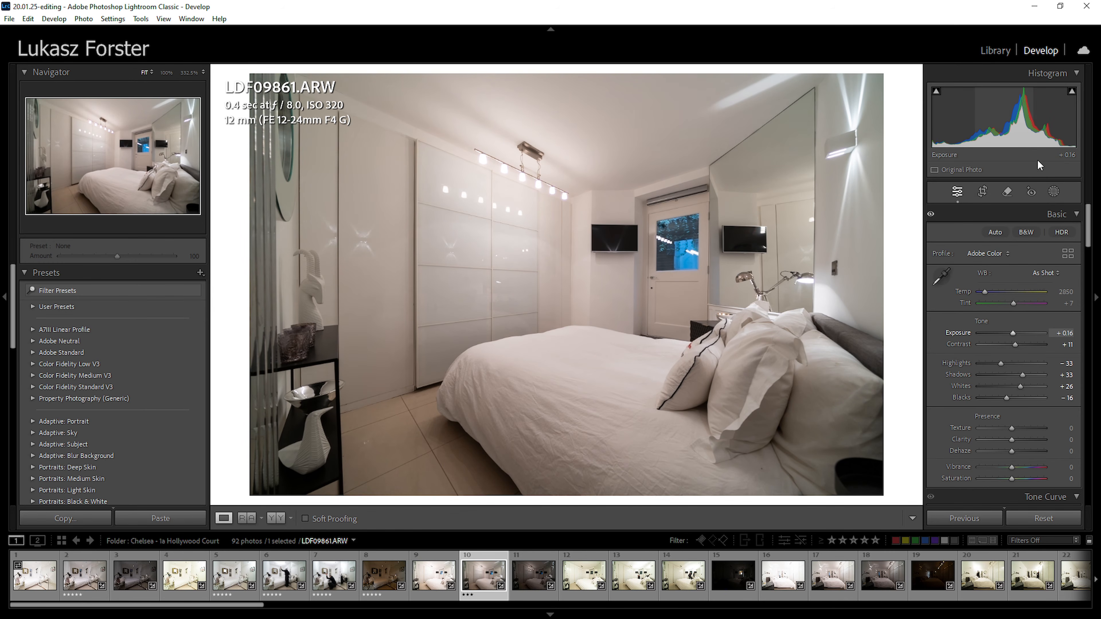
left_click_drag(1023, 373, 997, 363)
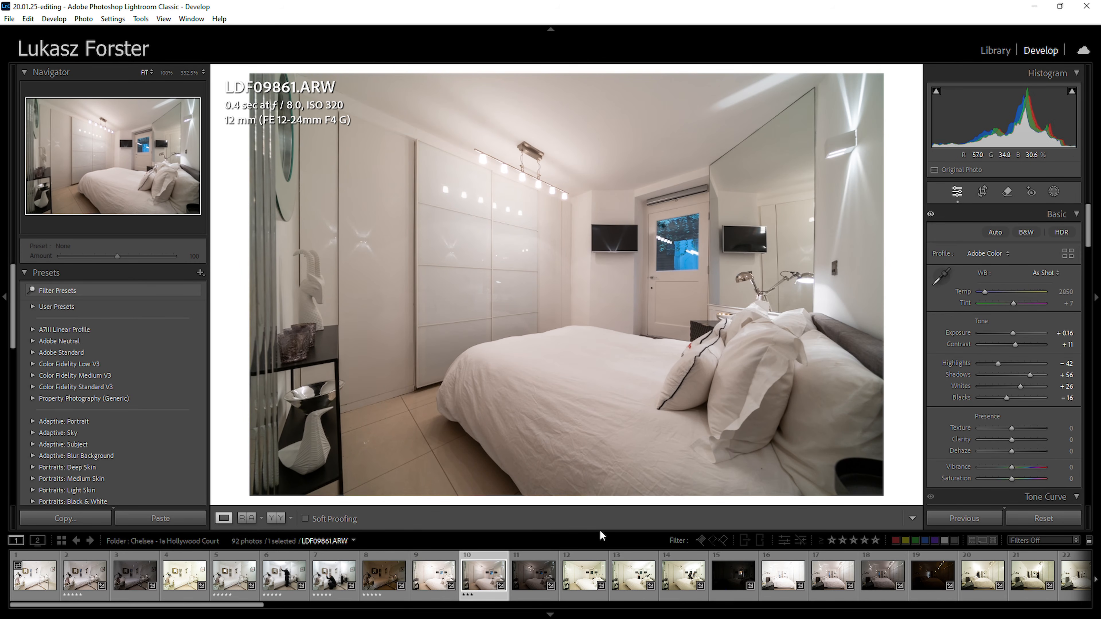
Check the wardrobe wall of flash frame LDF09863.ARW at 100% and set the photo's Exposure to -0.50
left_click(579, 579)
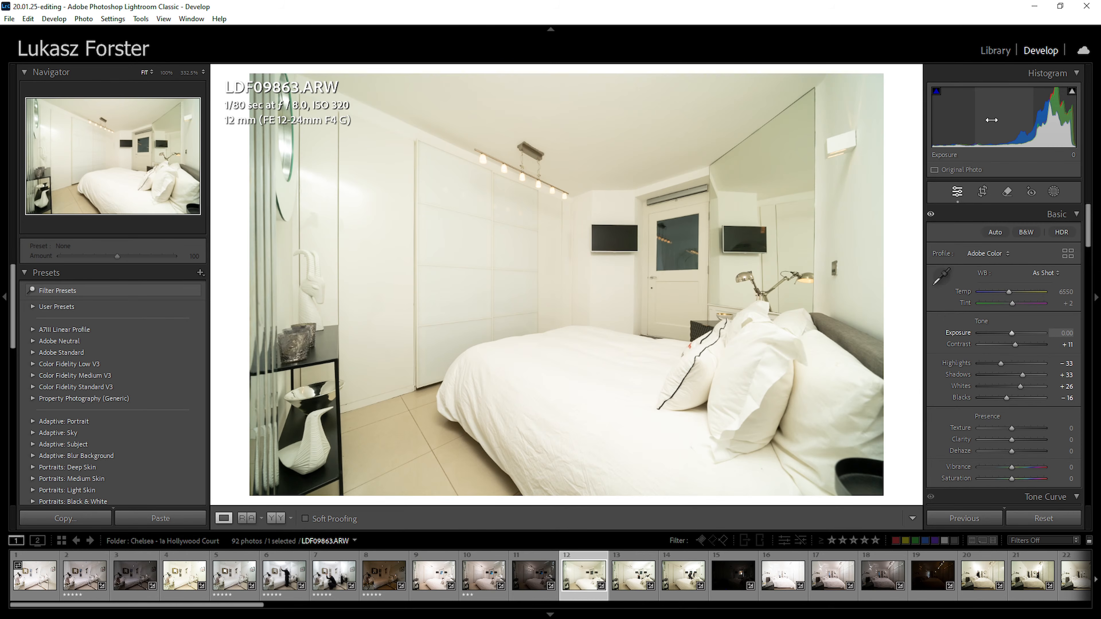
left_click(312, 223)
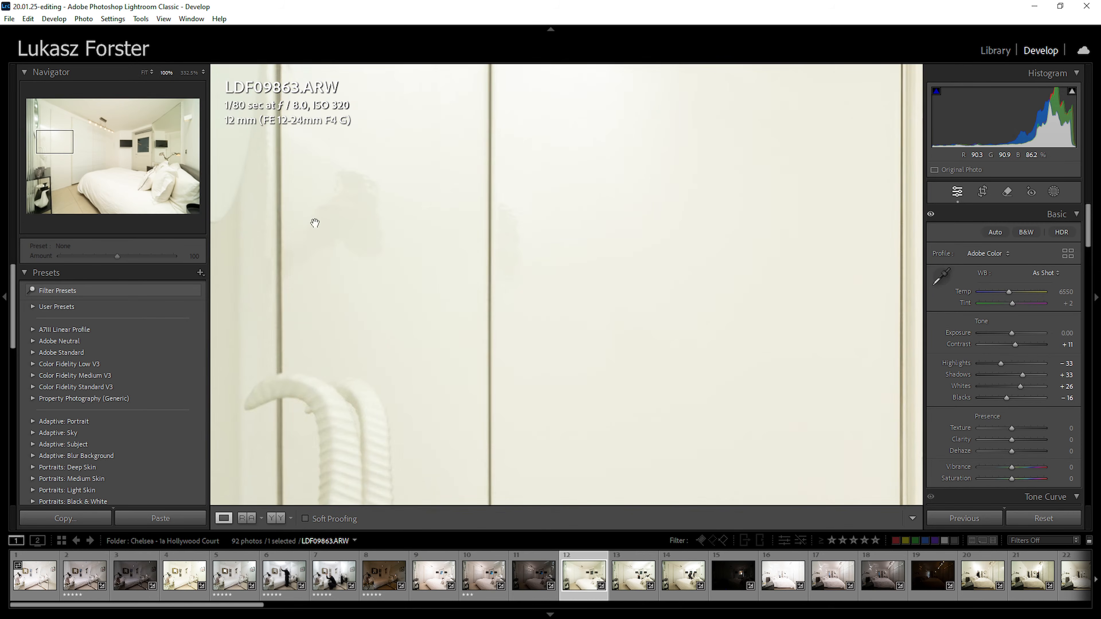
left_click(358, 206)
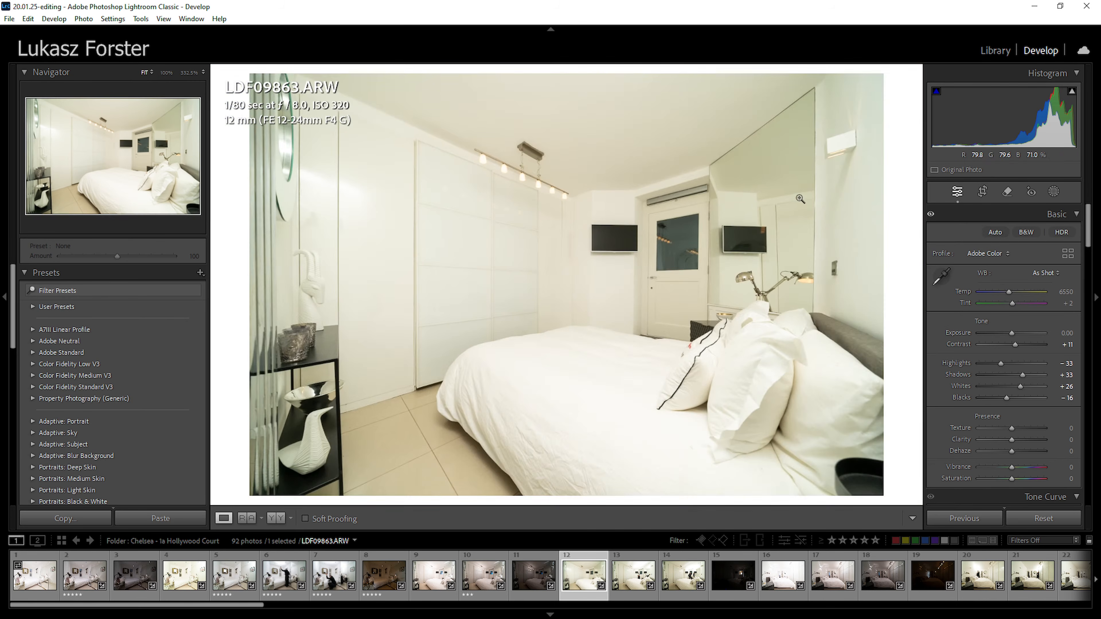
left_click_drag(1011, 333, 1008, 333)
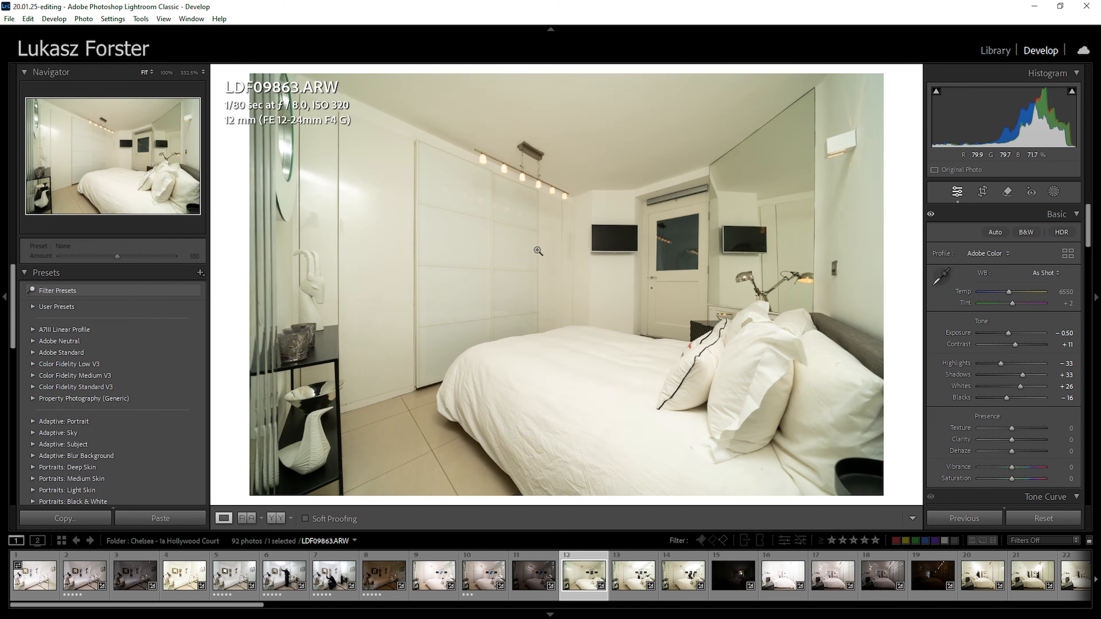
Set the white balance of LDF09863.ARW from a sample on the white pillows, giving Temp 5700 and Tint +19
key("w")
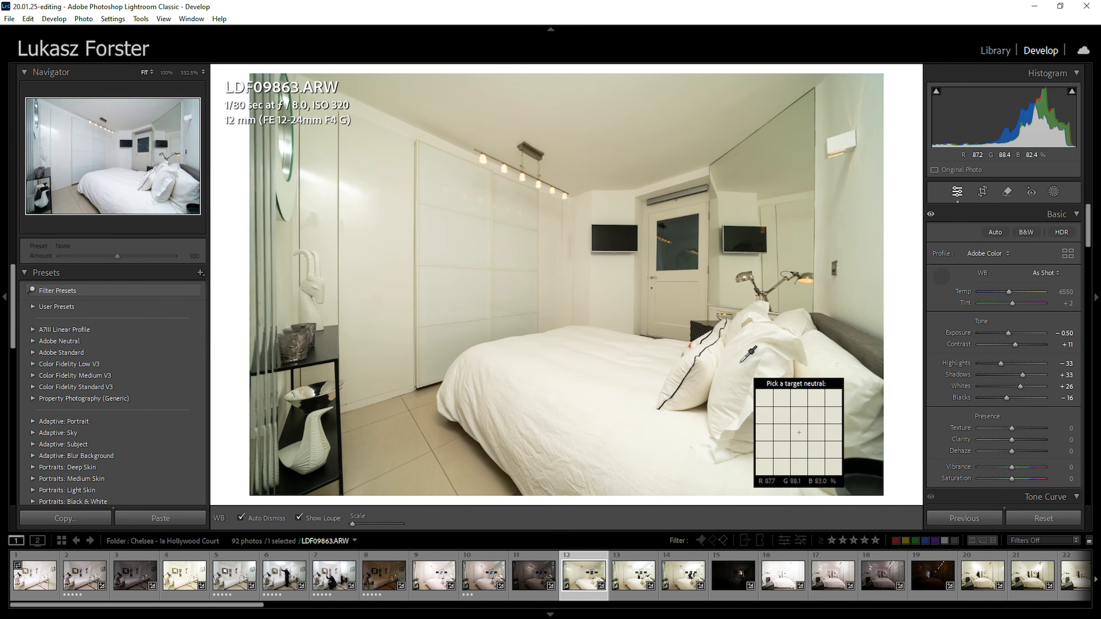
left_click(729, 354)
key("w")
left_click(729, 362)
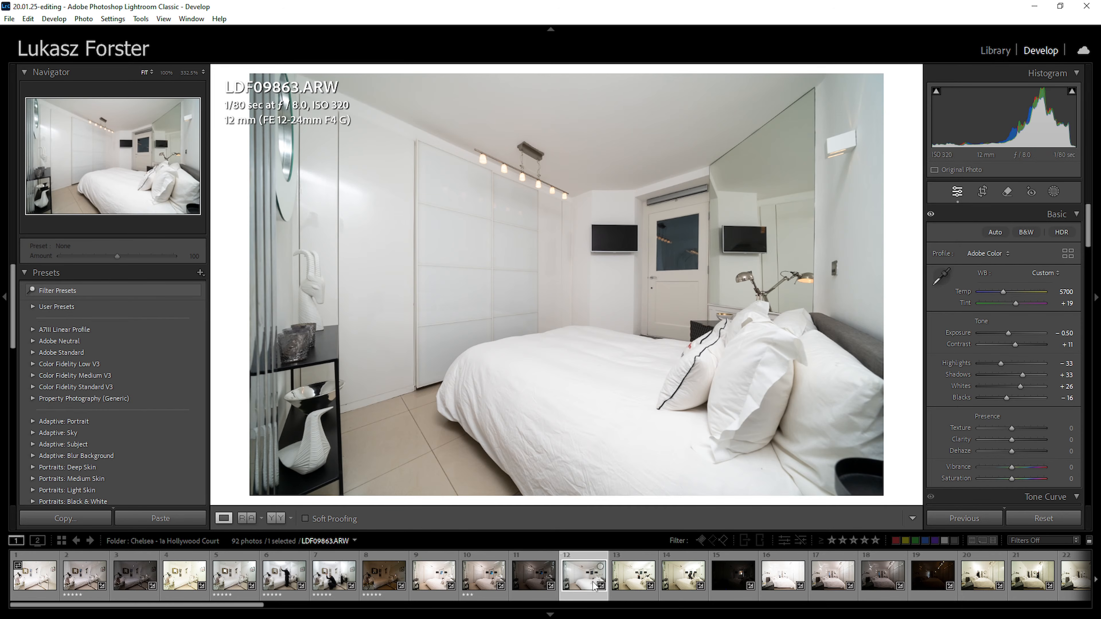
Synchronize all the checked develop settings of LDF09863.ARW to LDF09864.ARW and LDF09865.ARW
left_click(682, 579, "shift")
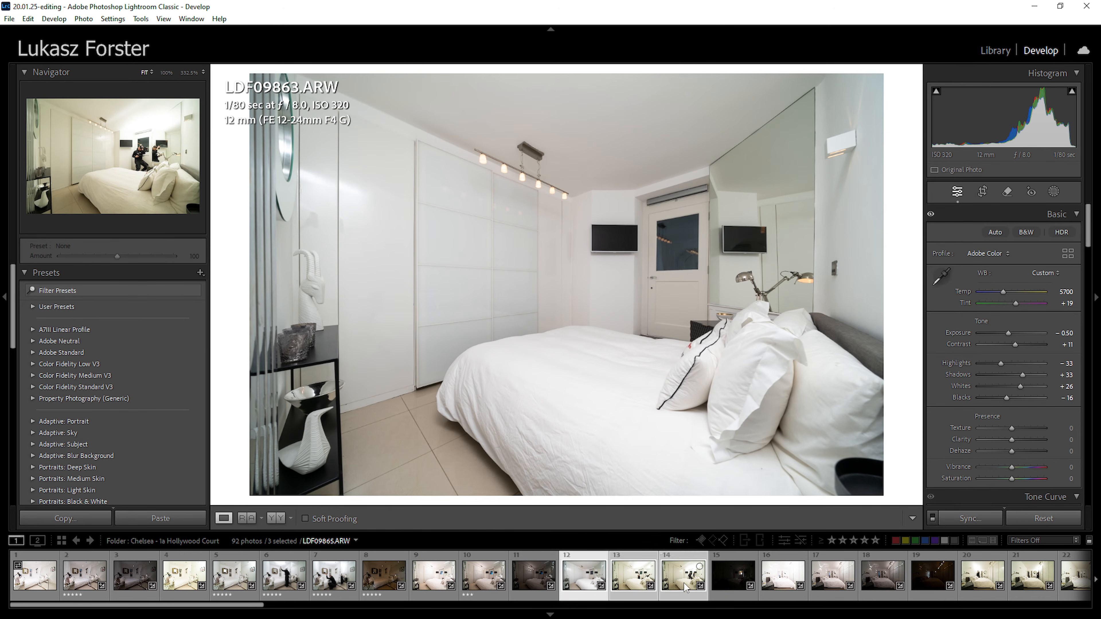
left_click(977, 517)
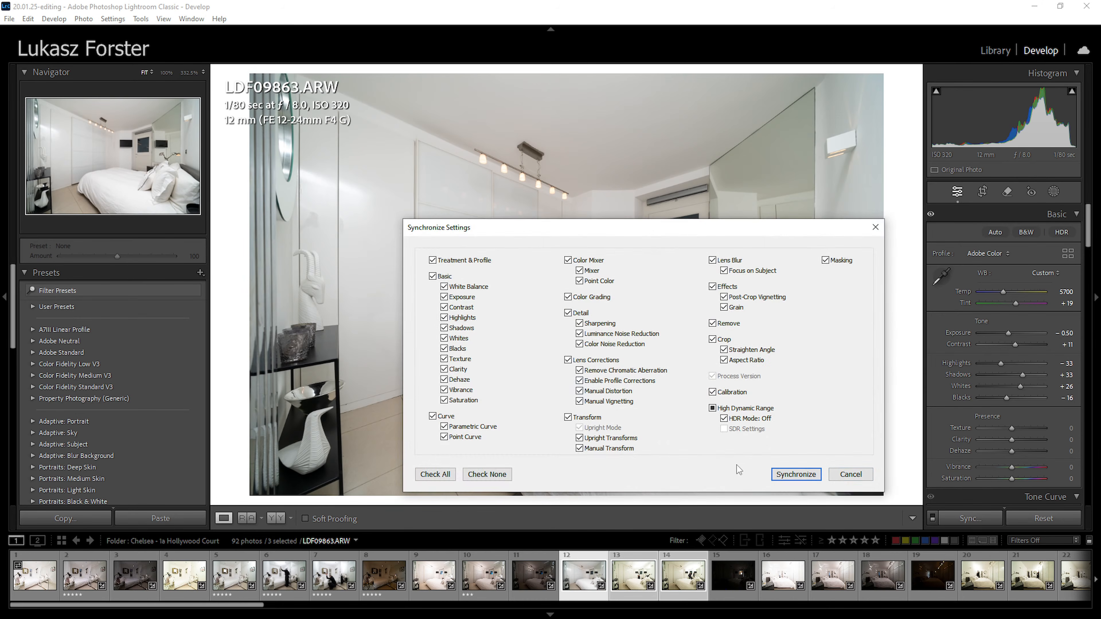
left_click(795, 474)
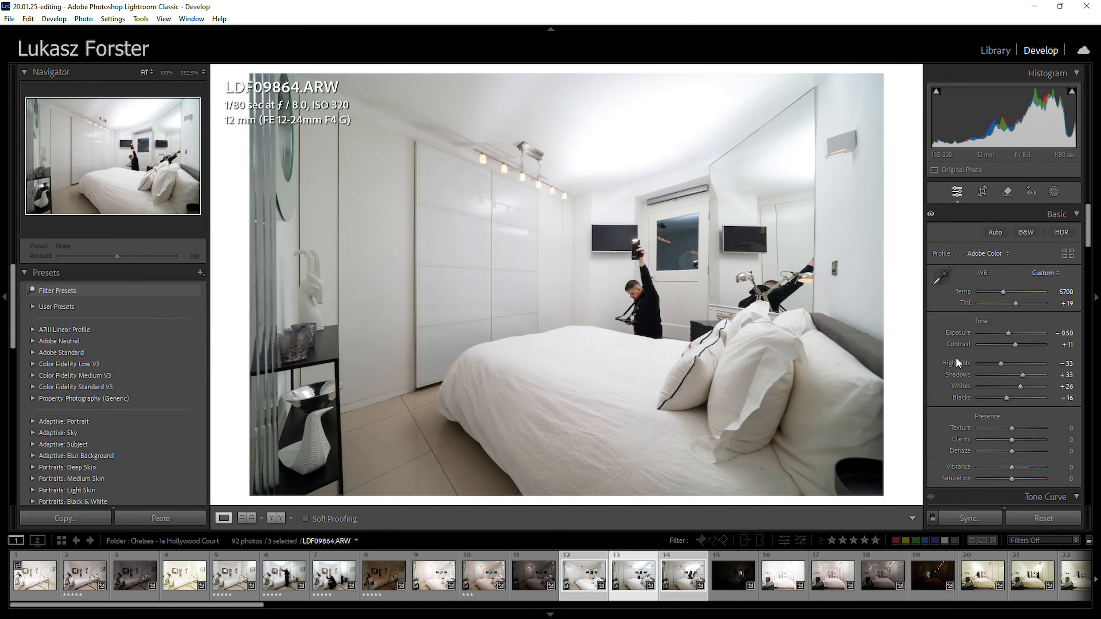
Set the Exposure of LDF09864.ARW to -0.22 and compare it with LDF09863.ARW and LDF09865.ARW
double_click(1008, 333)
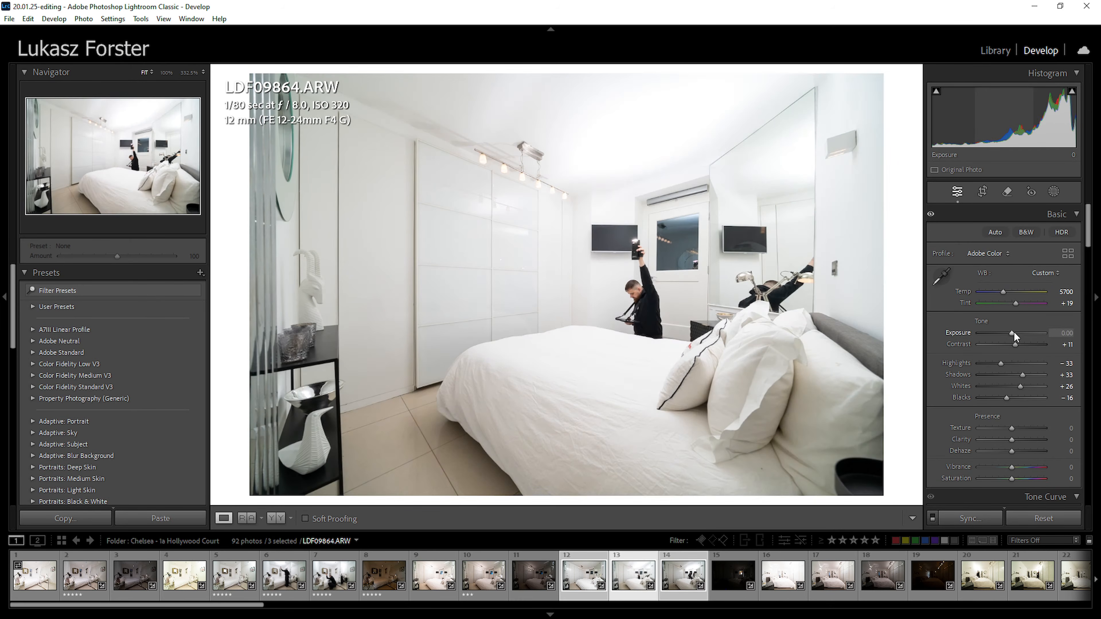
left_click_drag(1014, 126, 999, 126)
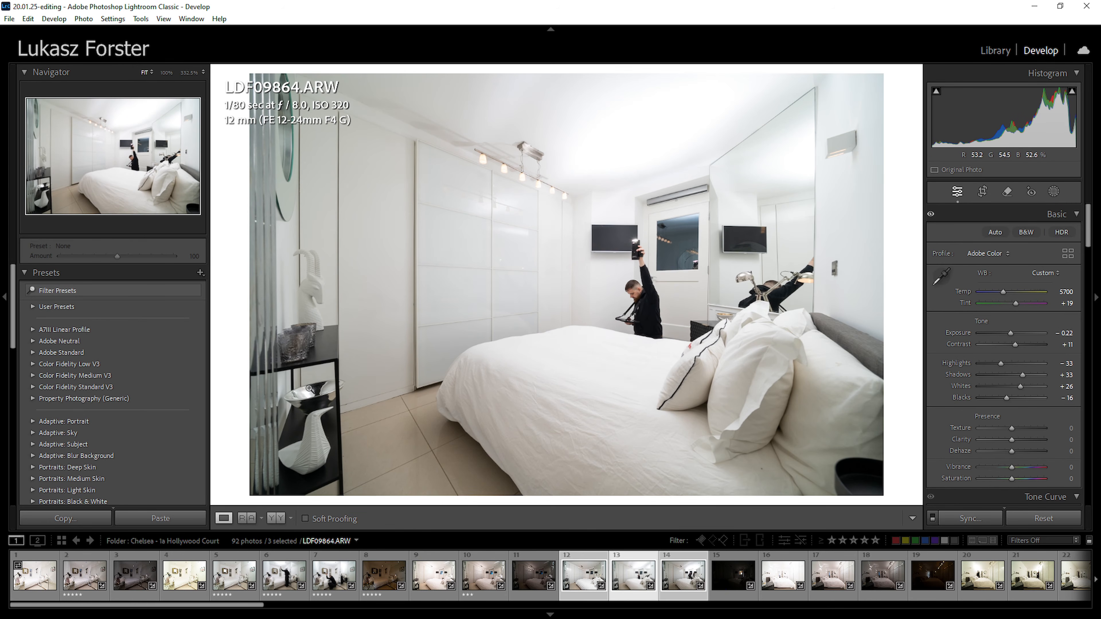
left_click(582, 575)
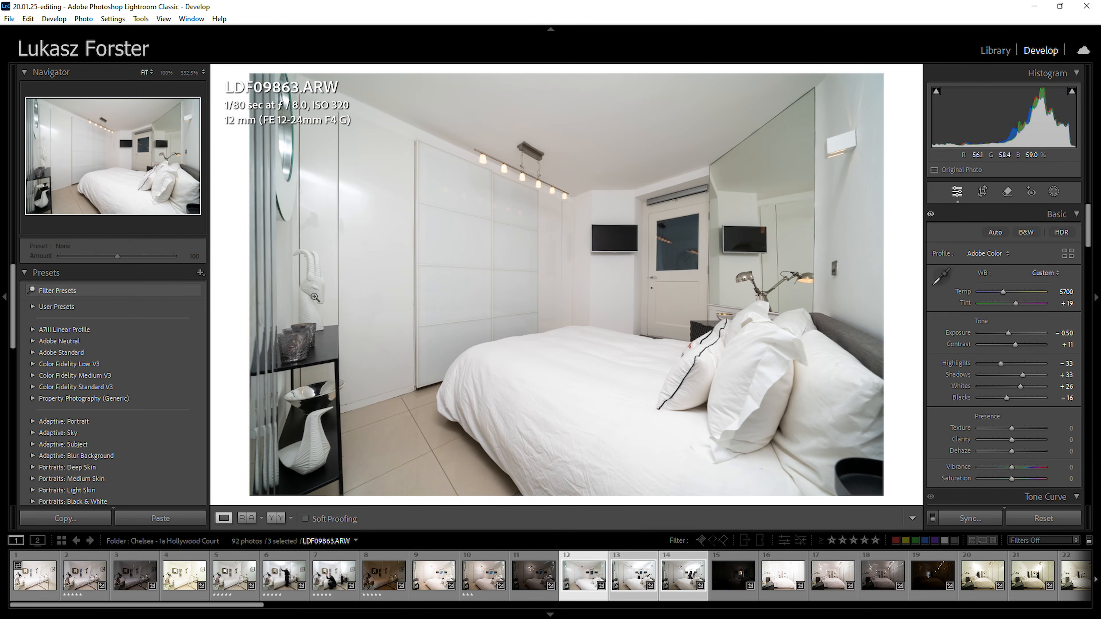
left_click(633, 581)
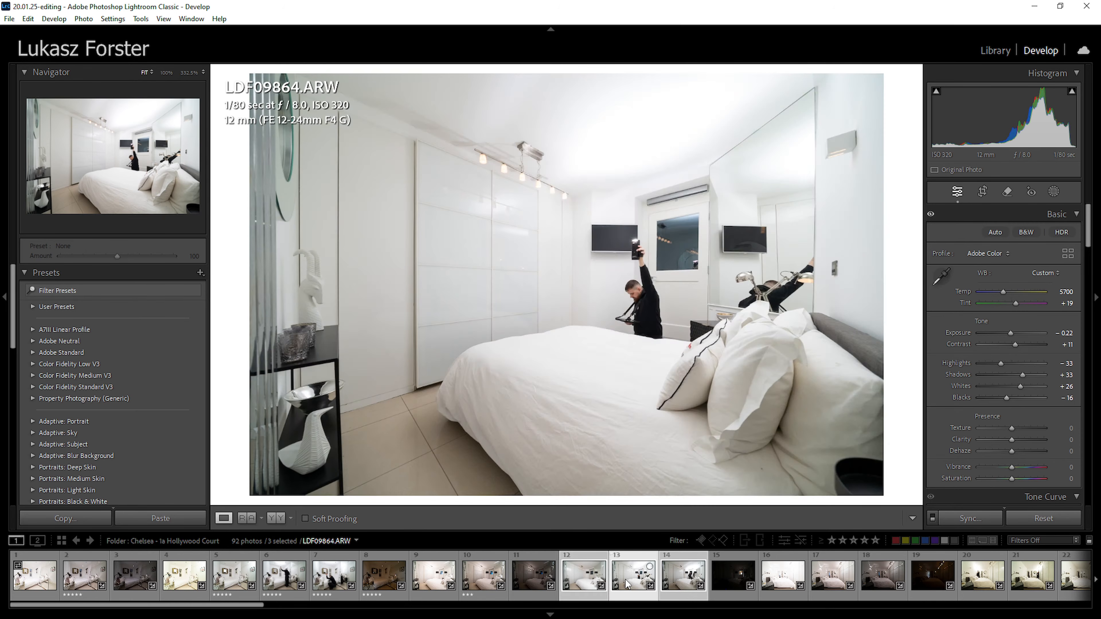
left_click(689, 573)
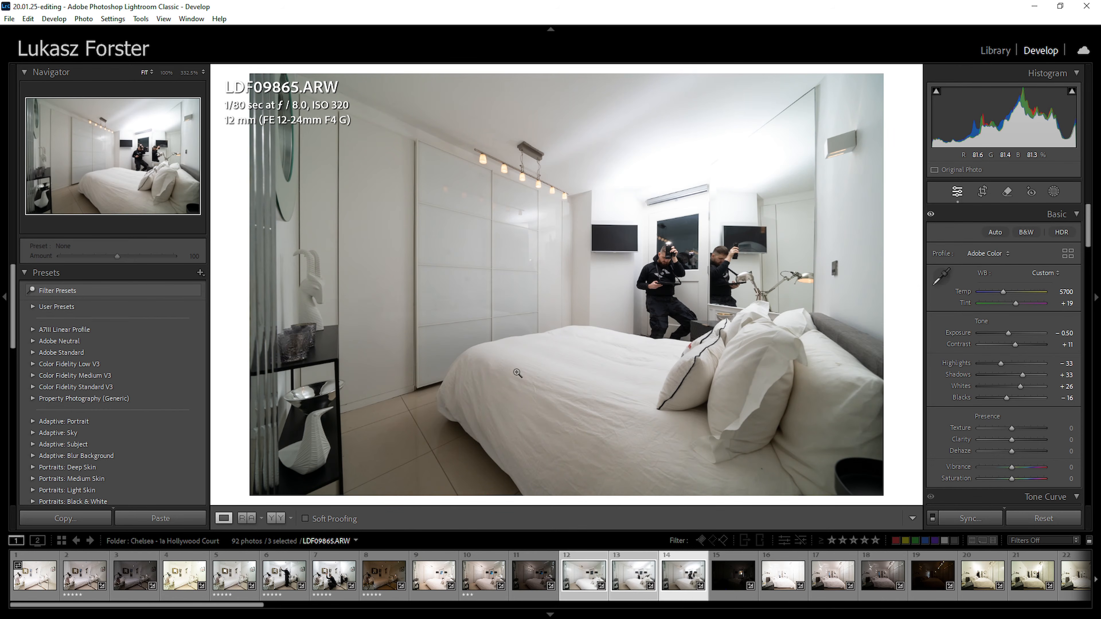
Rate LDF09864.ARW, LDF09863.ARW and LDF09861.ARW five stars each
left_click(633, 588)
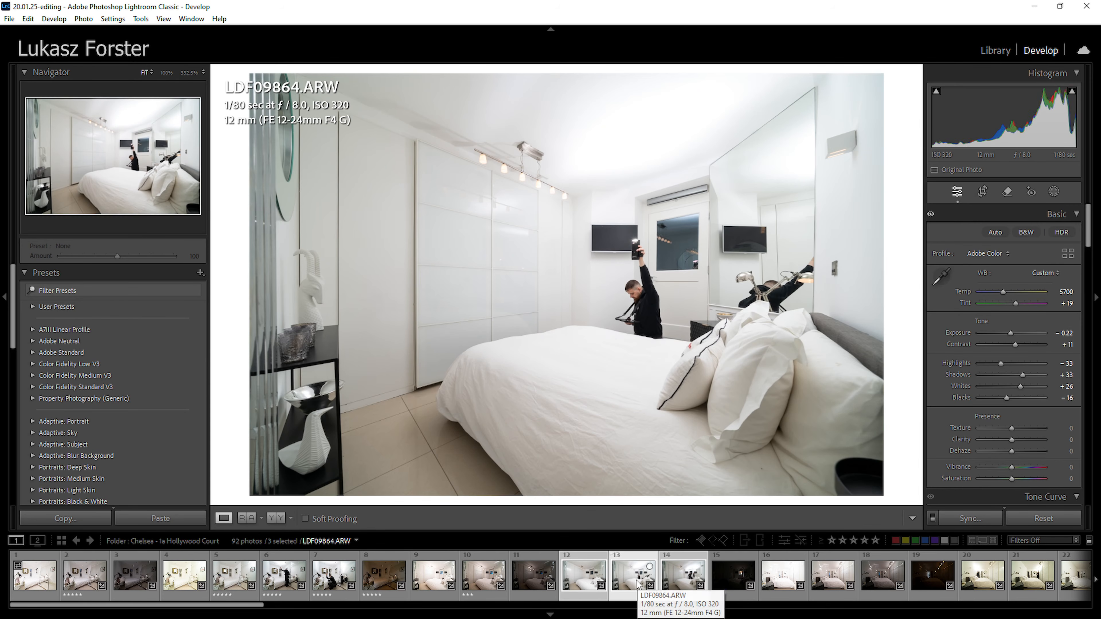
key("3")
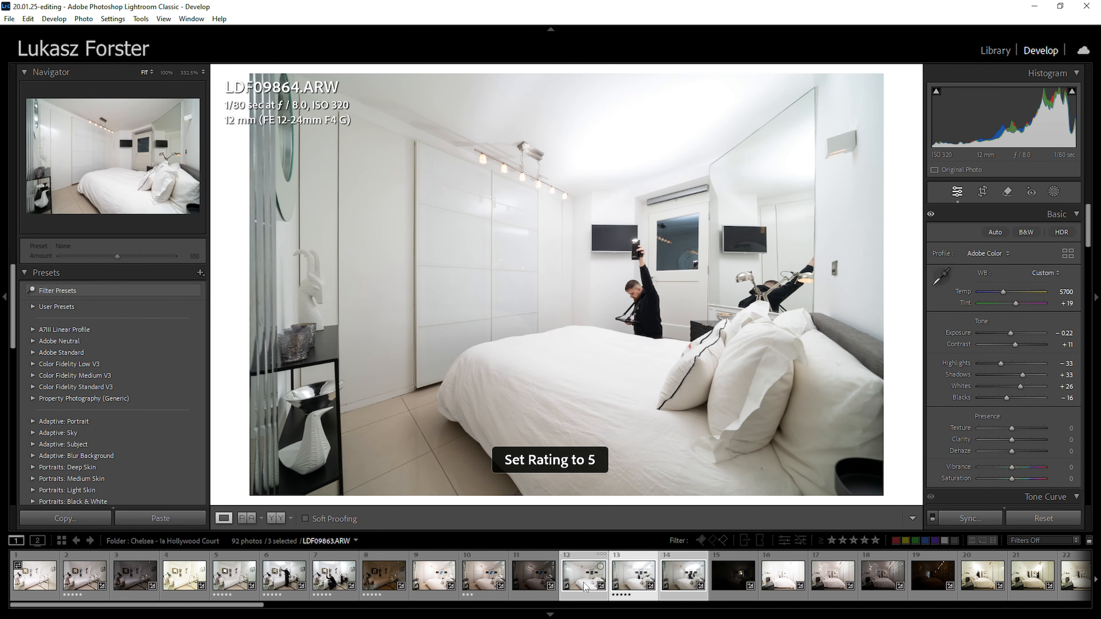
left_click(587, 586)
key("5")
left_click(673, 576)
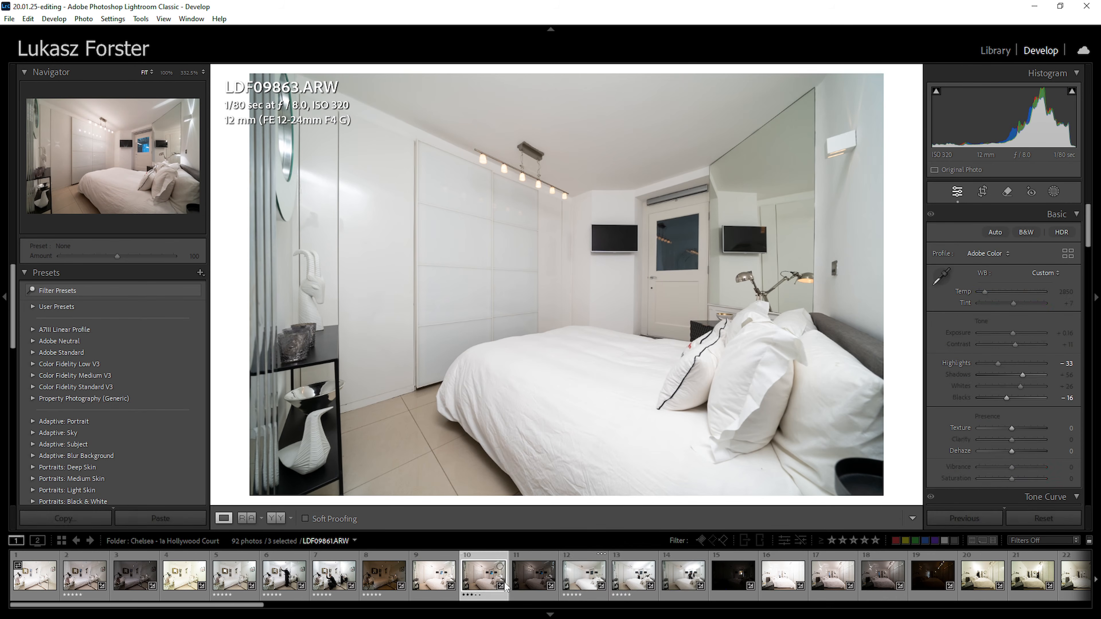
key("5")
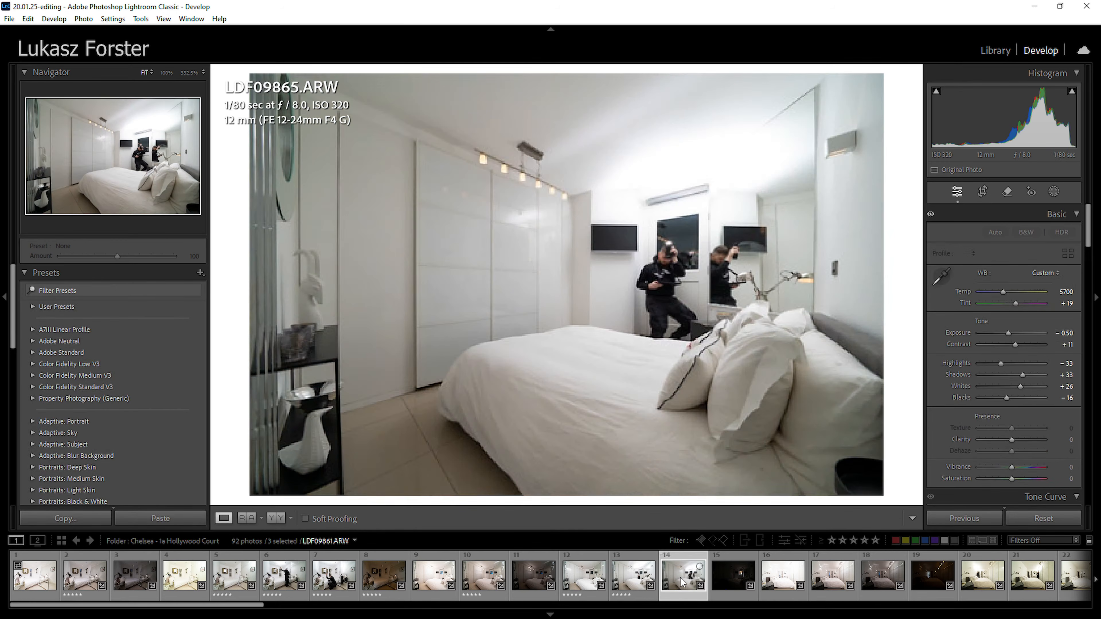
Rate LDF09865.ARW five stars and set its Exposure to -0.16
key("5")
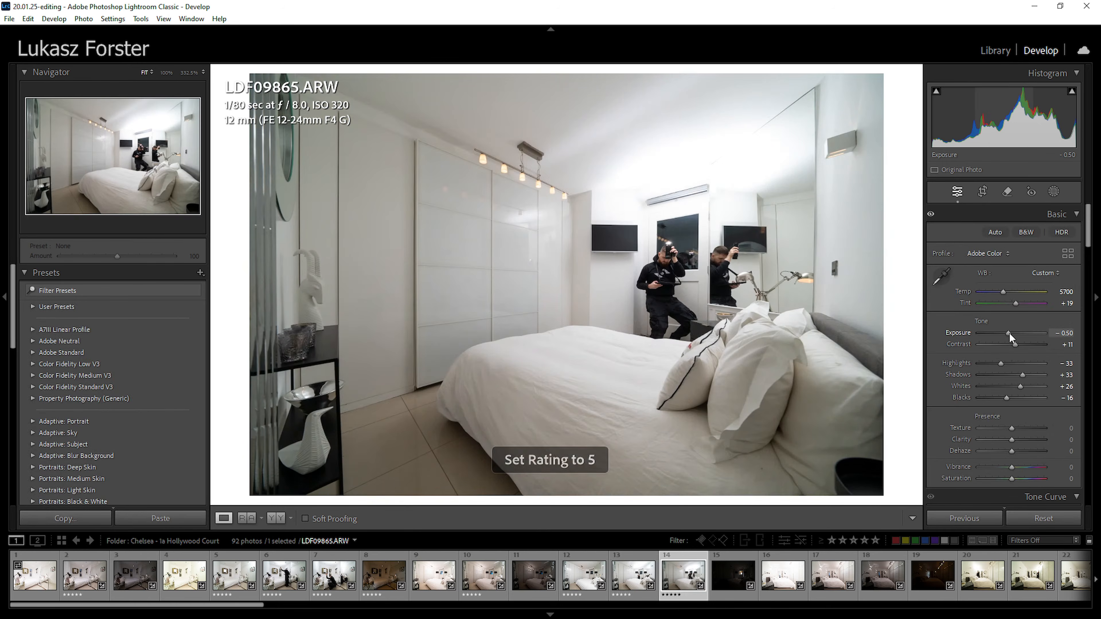
double_click(1008, 332)
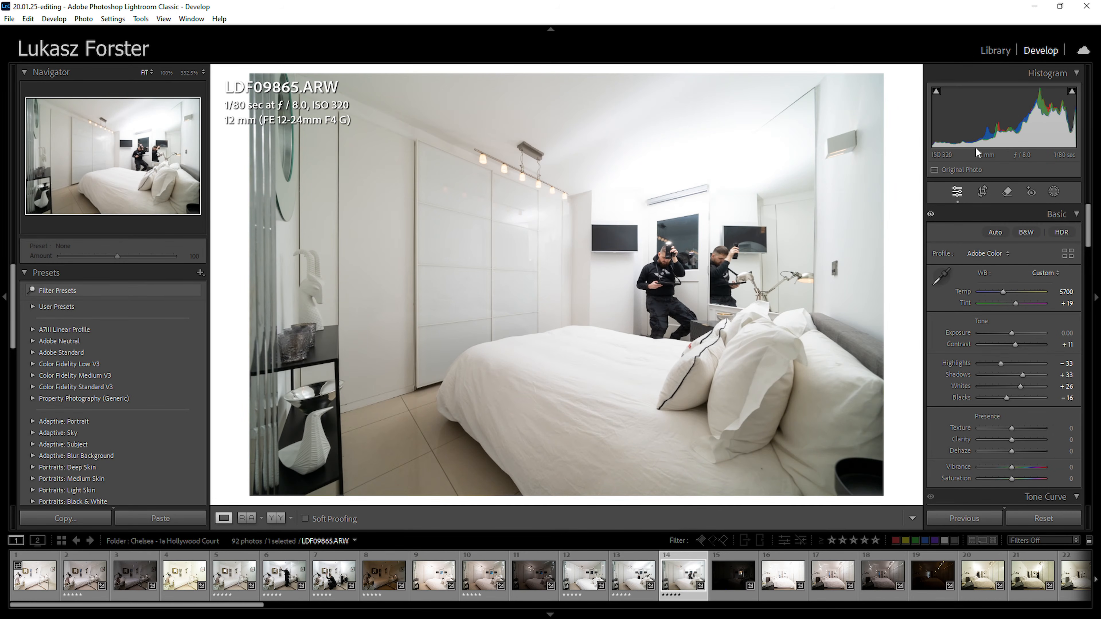
left_click_drag(1008, 121, 1002, 121)
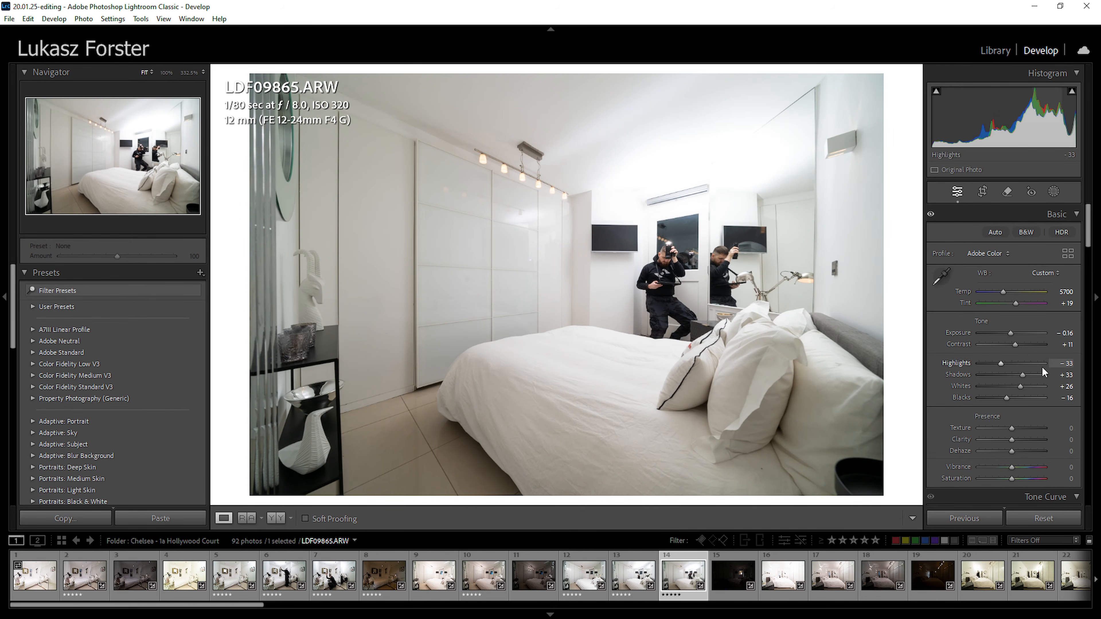
Reduce the Whites of LDF09866.ARW to +7 while viewing the door window at 100%
left_click(728, 581)
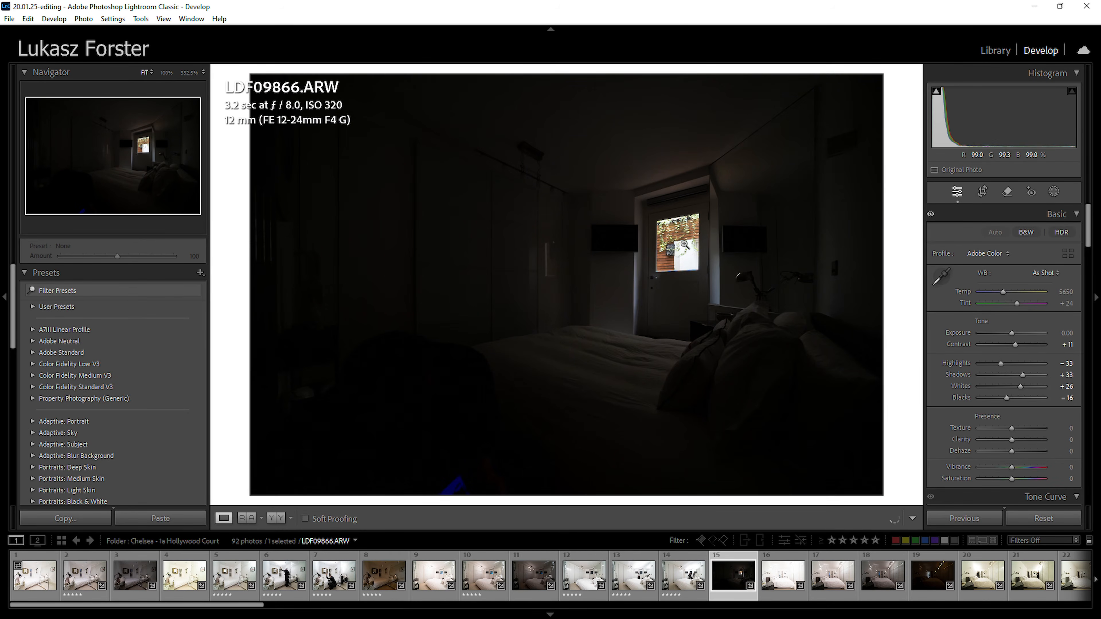
left_click(690, 244)
left_click_drag(690, 244, 670, 285)
left_click(680, 277)
left_click(677, 272)
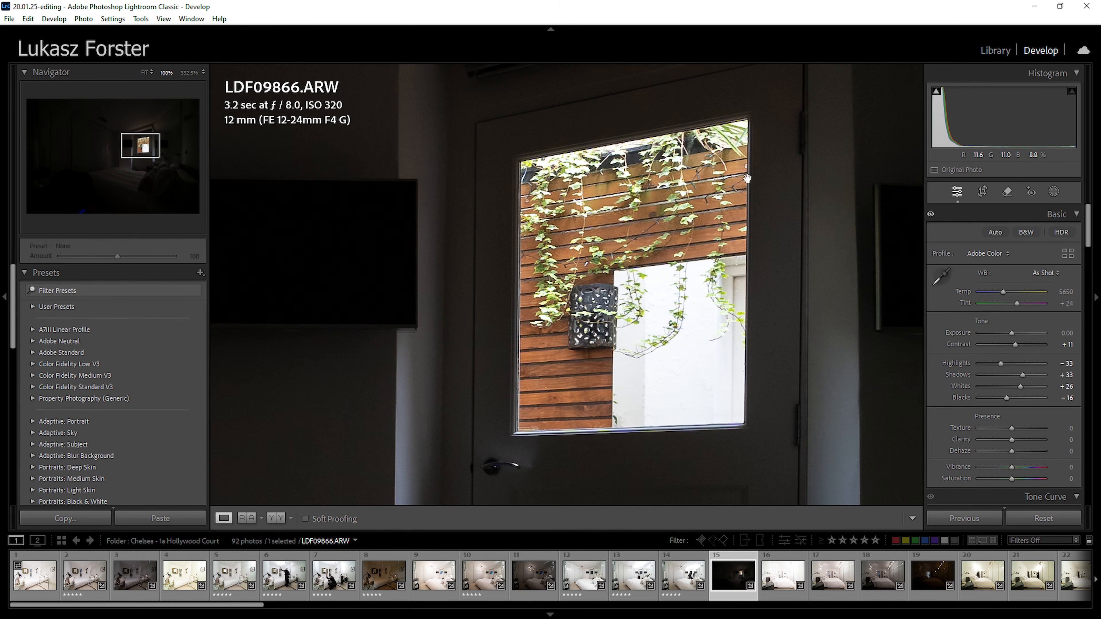
left_click_drag(1021, 385, 1013, 387)
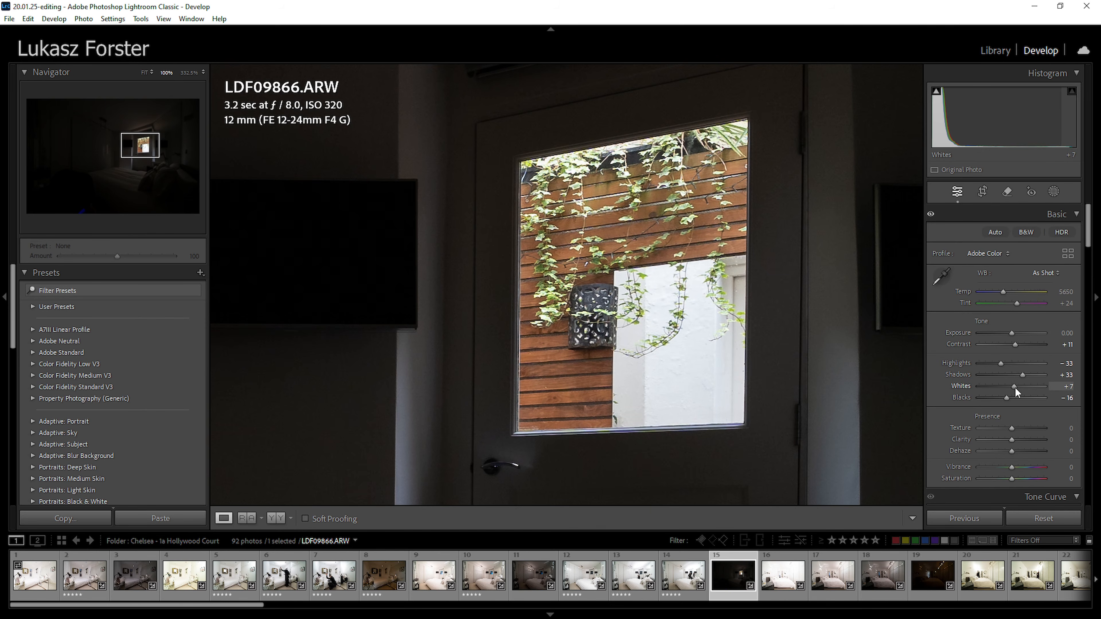
Set the Highlights of LDF09866.ARW to -40 and Whites to +5, and rate the photo five stars
left_click_drag(1000, 363, 996, 364)
left_click(705, 369)
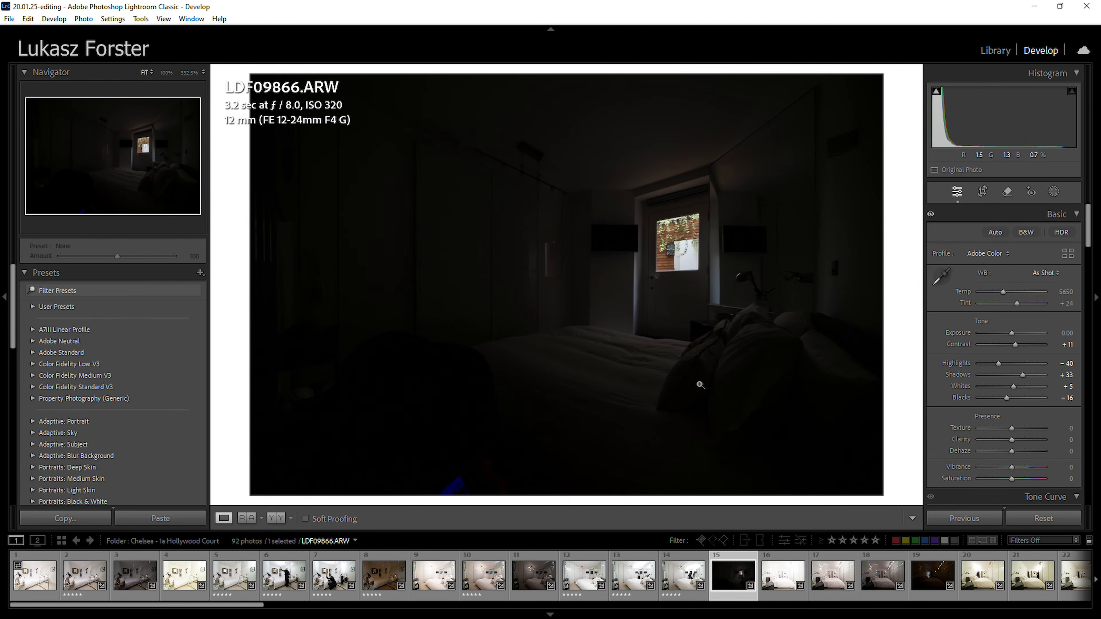
key("5")
Rate LDF09868.ARW five stars and set its Exposure to -0.40, Highlights to -47 and Shadows to +49
left_click(833, 583)
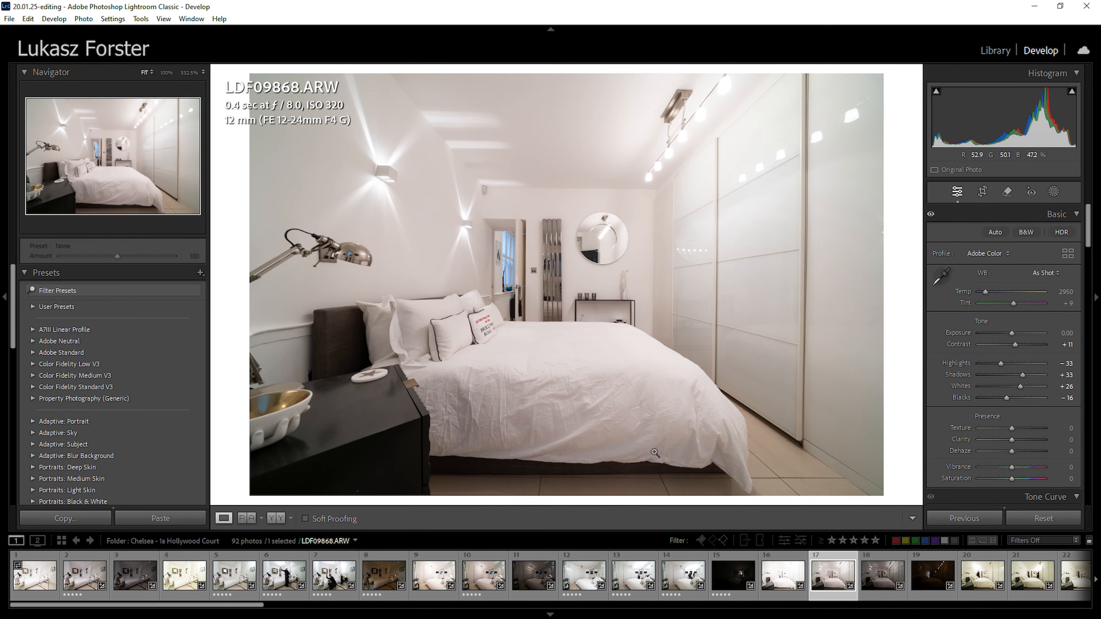
key("5")
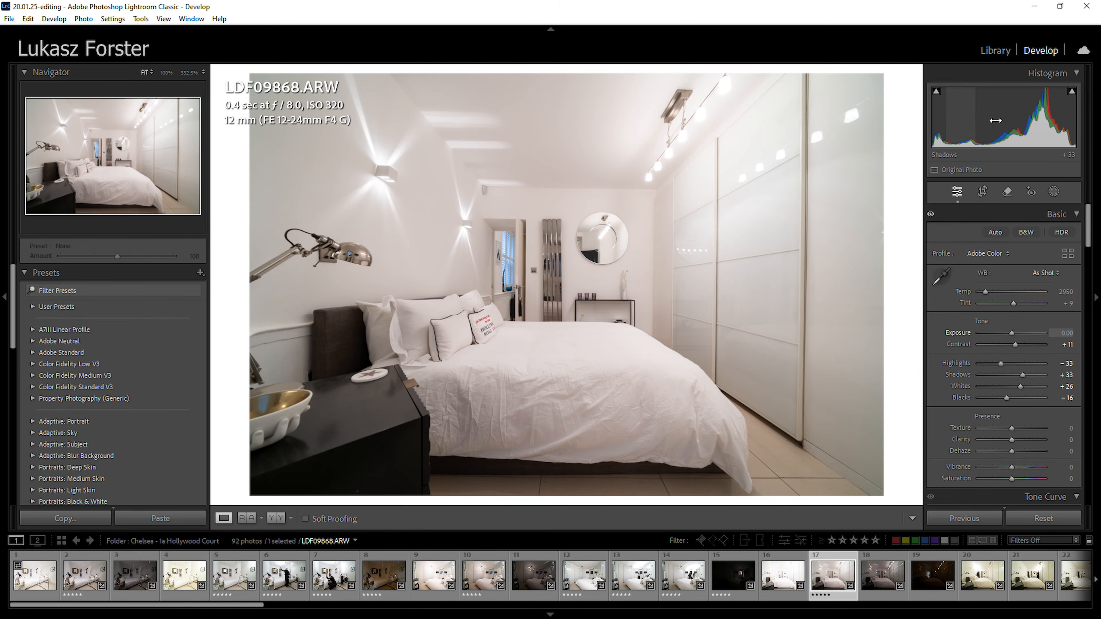
left_click_drag(993, 123, 981, 122)
left_click_drag(1001, 363, 1024, 377)
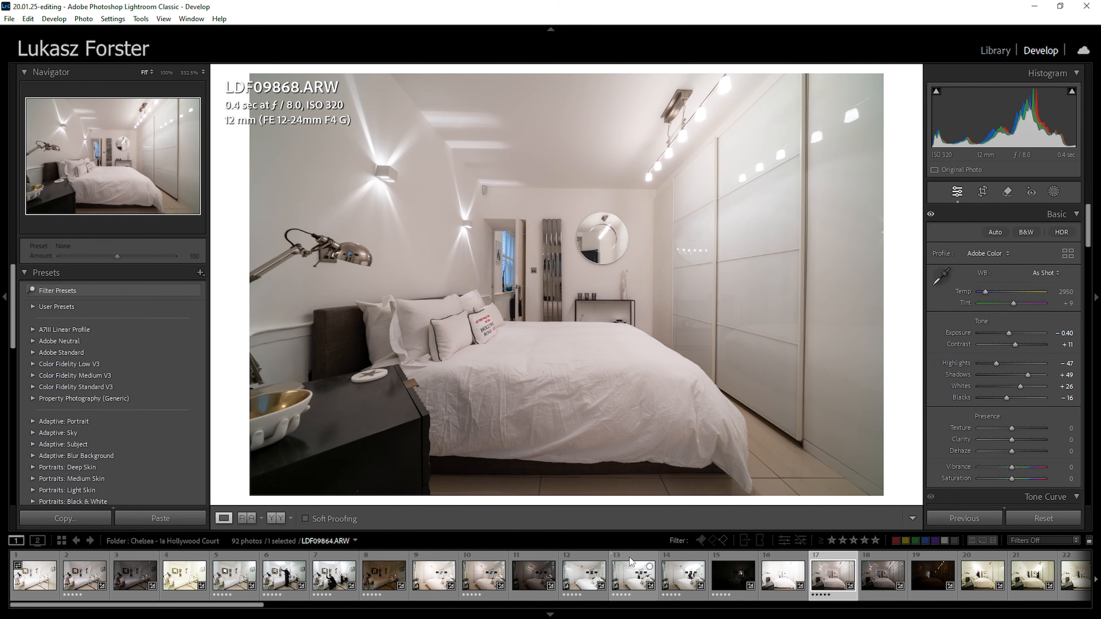
Correct the white balance of LDF09870.ARW to Temp 5600 and Tint +12 by sampling neutral white areas around the doorway at 100%
left_click_drag(211, 607, 353, 609)
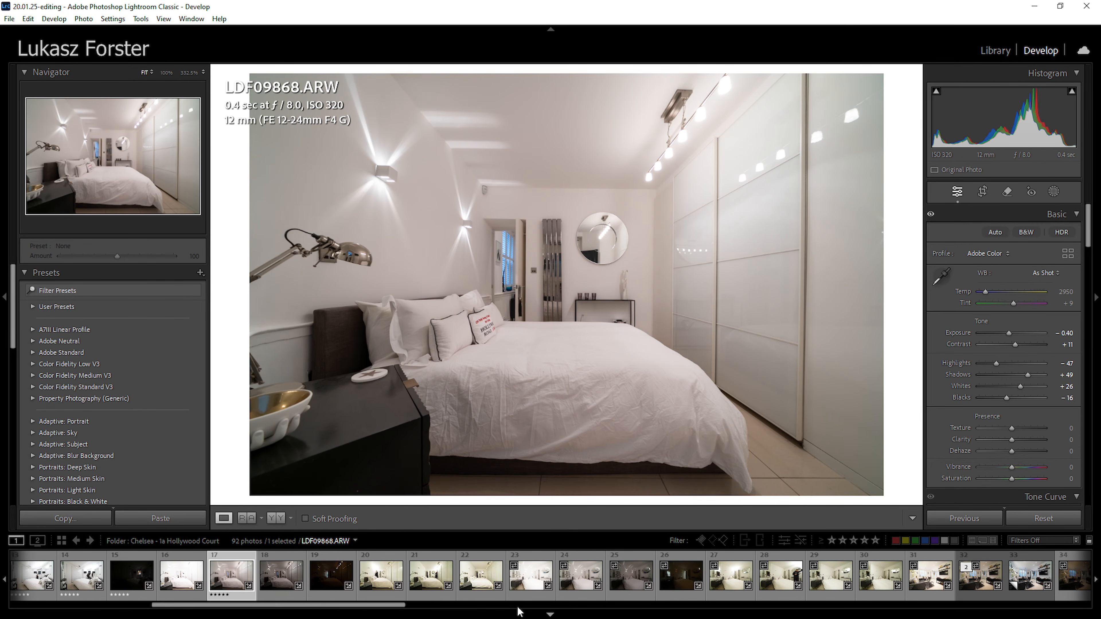
left_click(323, 573)
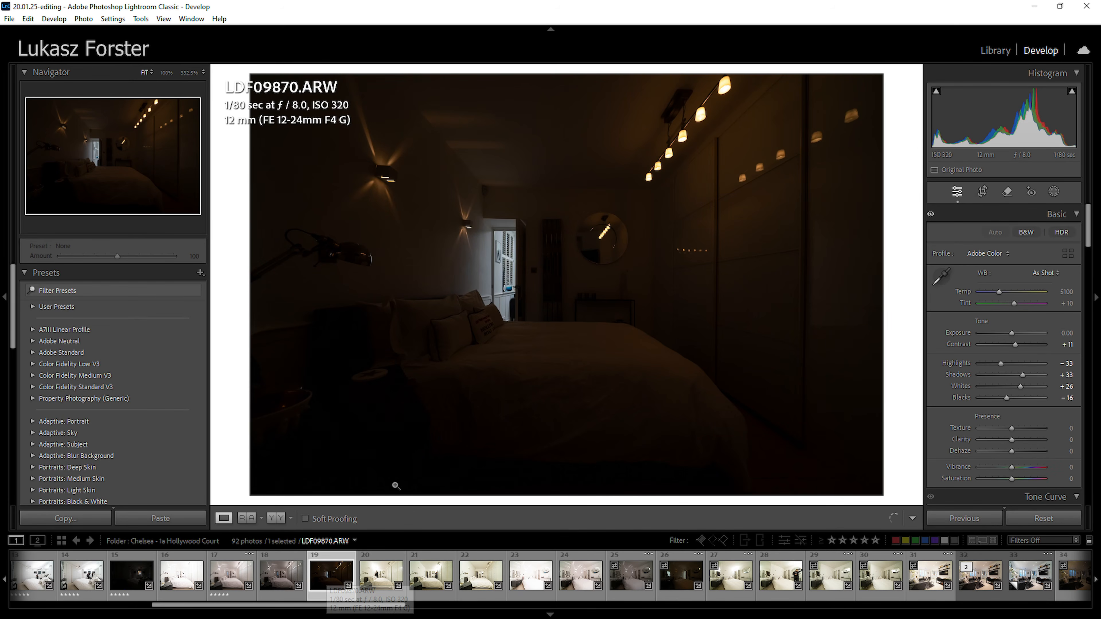
left_click(503, 257)
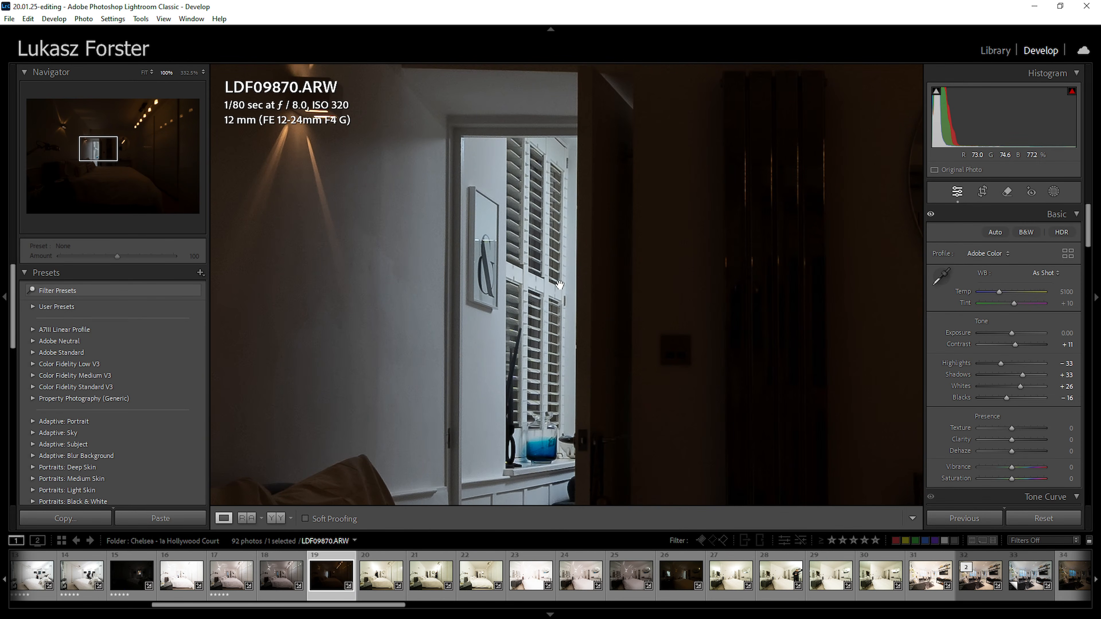
key("w")
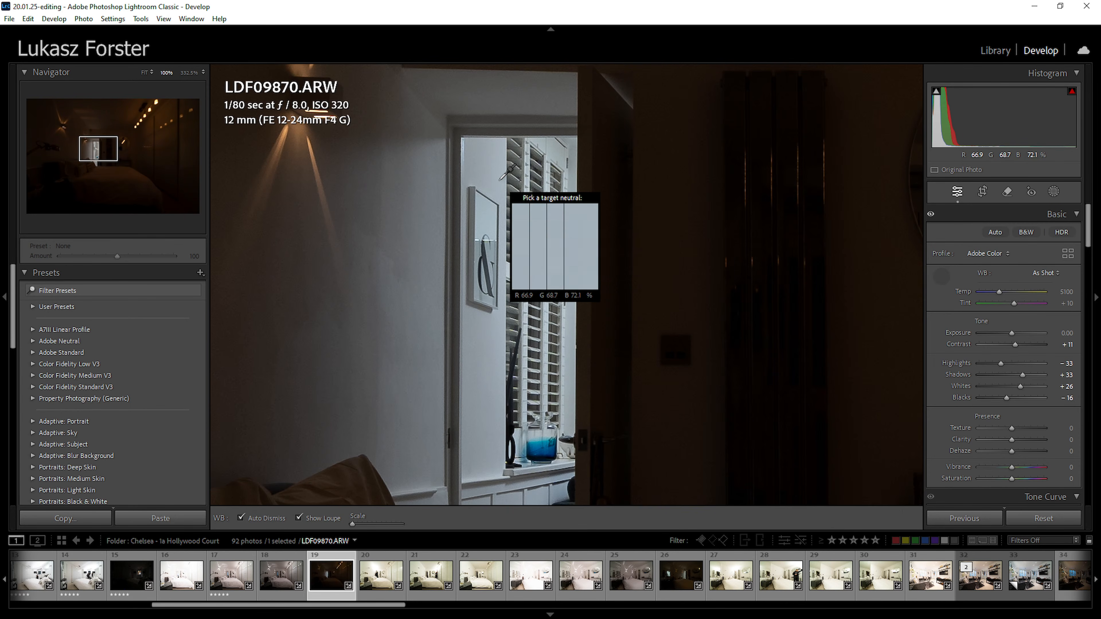
left_click(573, 219)
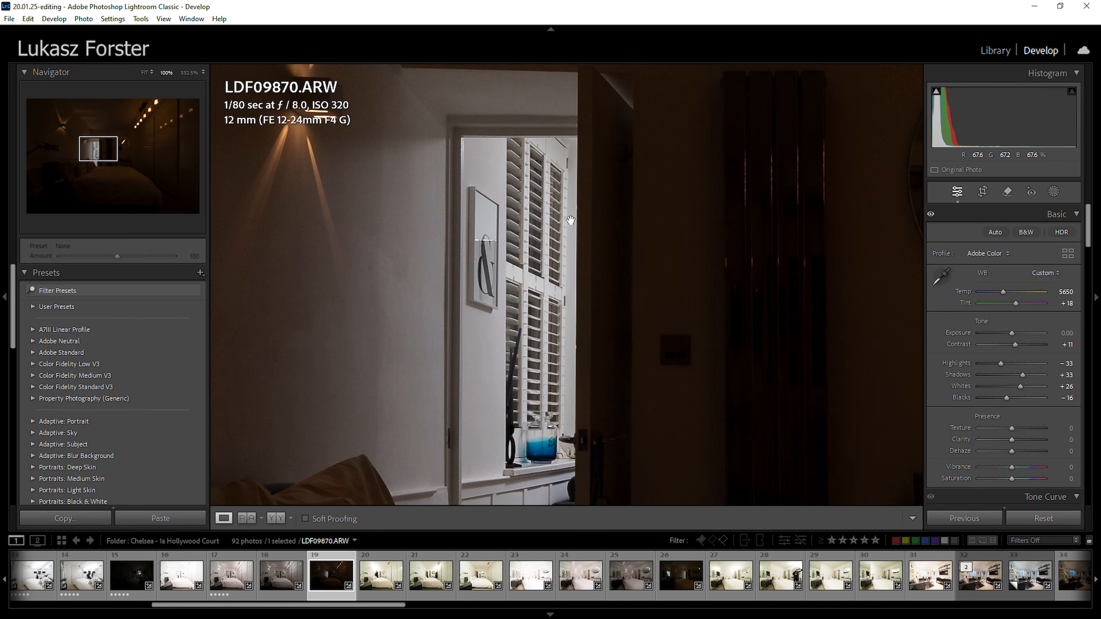
key("w")
left_click(494, 423)
key("w")
left_click(493, 417)
left_click(493, 419)
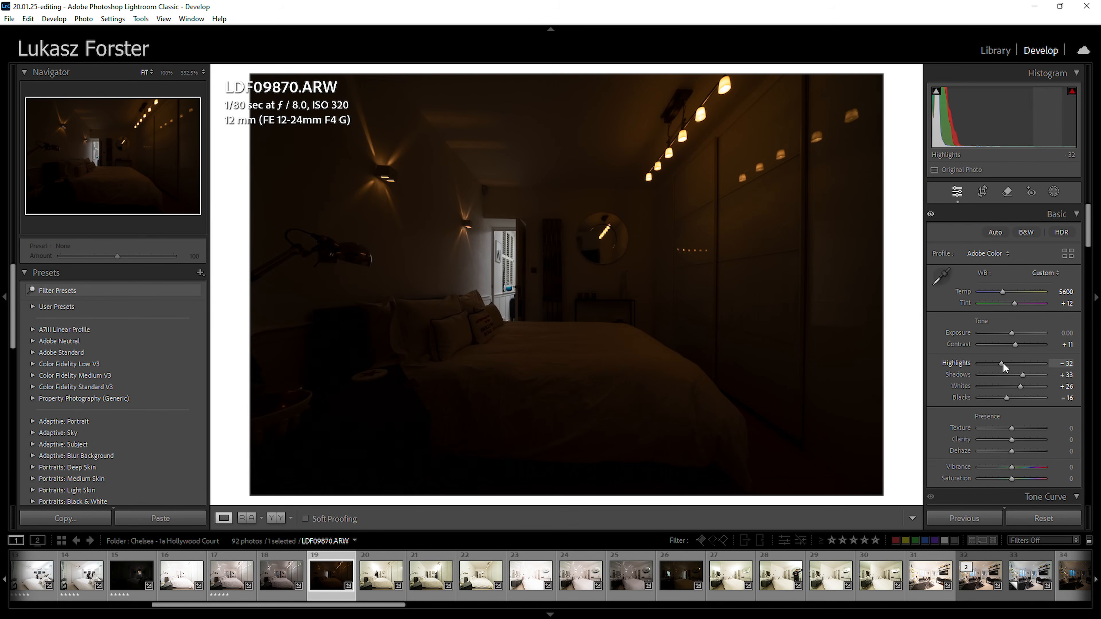
Set the Whites of LDF09870.ARW to +32 and Highlights to -32, check the doorway, and rate the photo five stars
left_click_drag(1018, 382, 1023, 386)
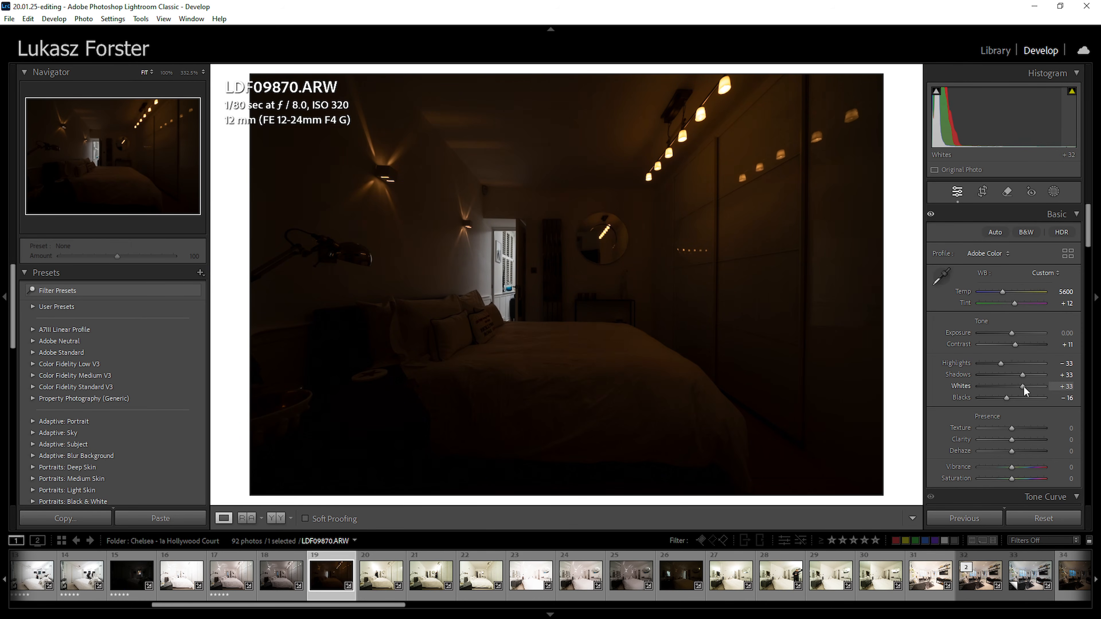
left_click(1001, 363)
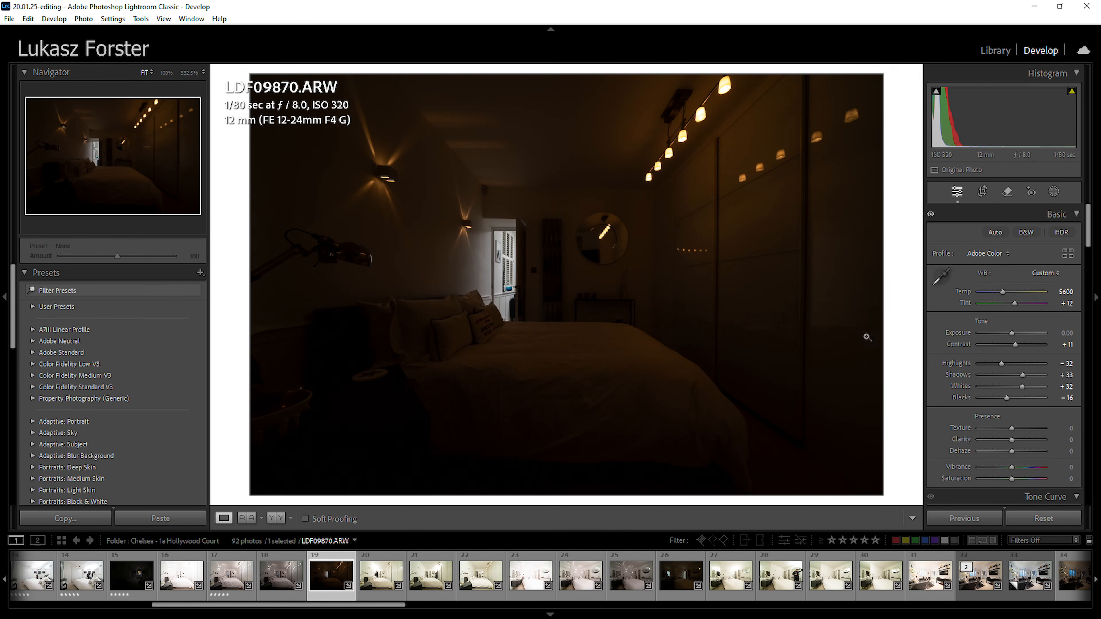
left_click(520, 269)
left_click(509, 272)
key("5")
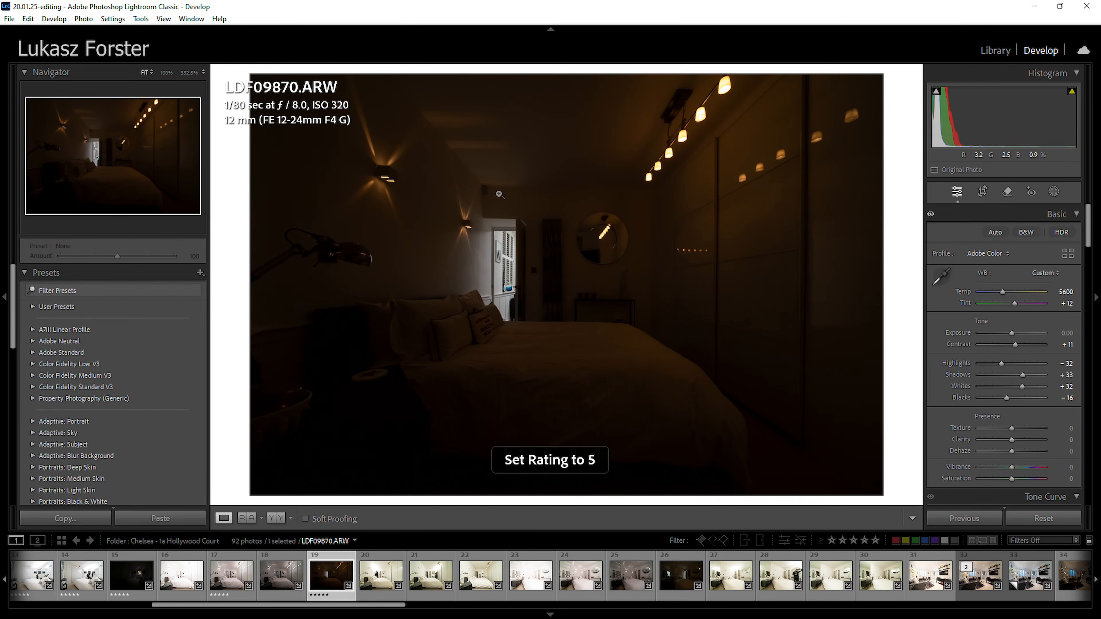
Correct the white balance of LDF09873.ARW to Temp 5550 and Tint +17 by sampling a neutral white area
left_click(373, 583)
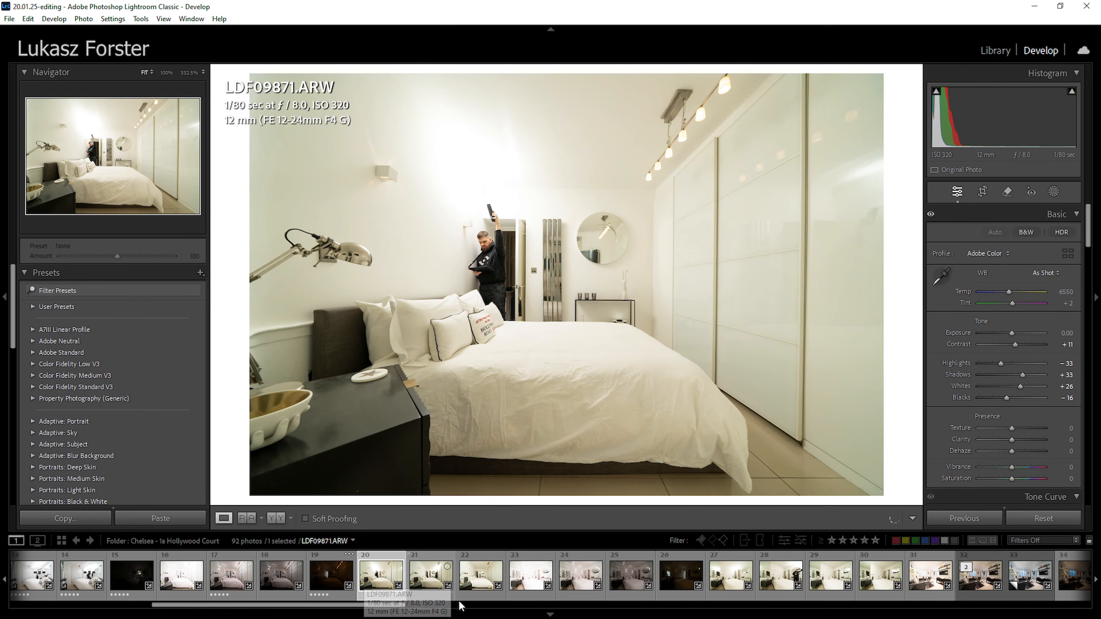
left_click(481, 584)
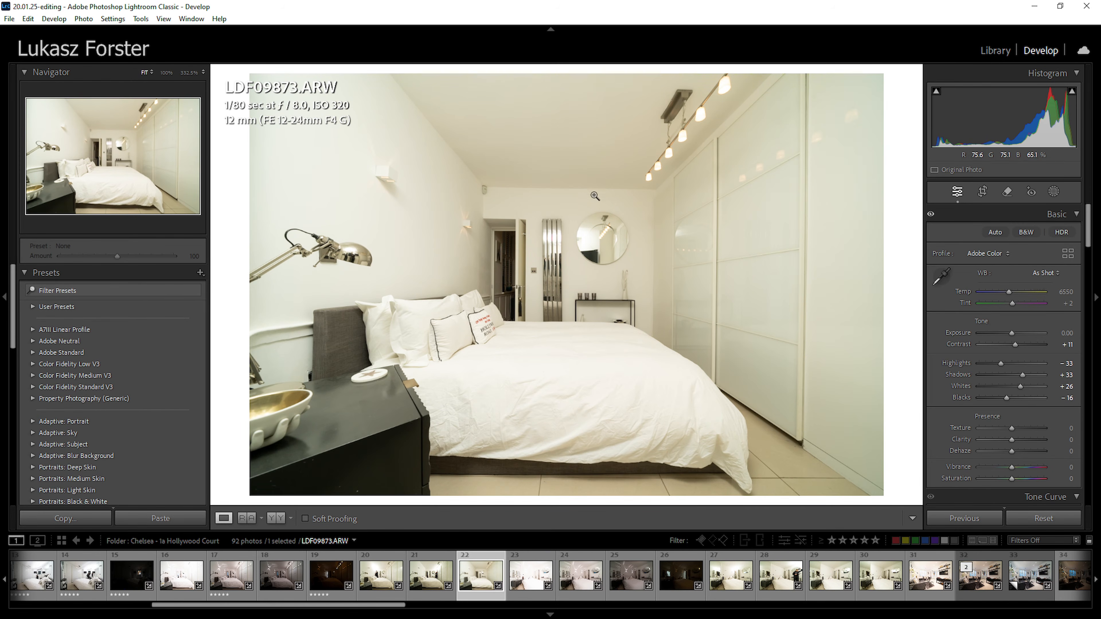
left_click(448, 343)
key("w")
left_click(409, 216)
left_click(413, 220)
Set the Exposure of LDF09873.ARW to -0.82 and recheck its neutral tones with the white balance selector
left_click_drag(1001, 126, 981, 126)
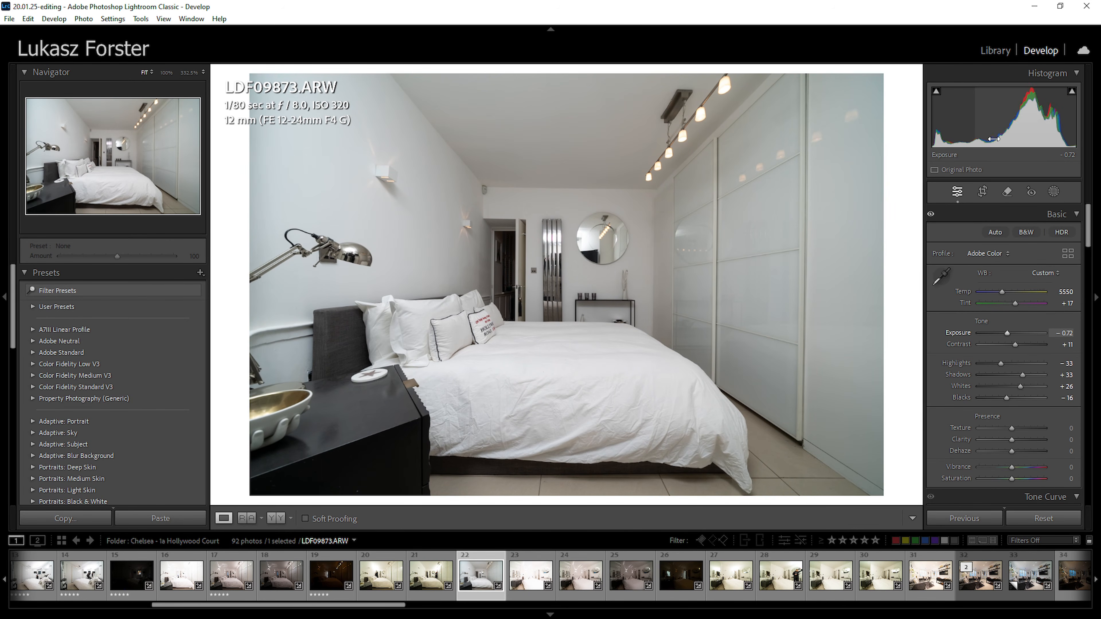
left_click(943, 276)
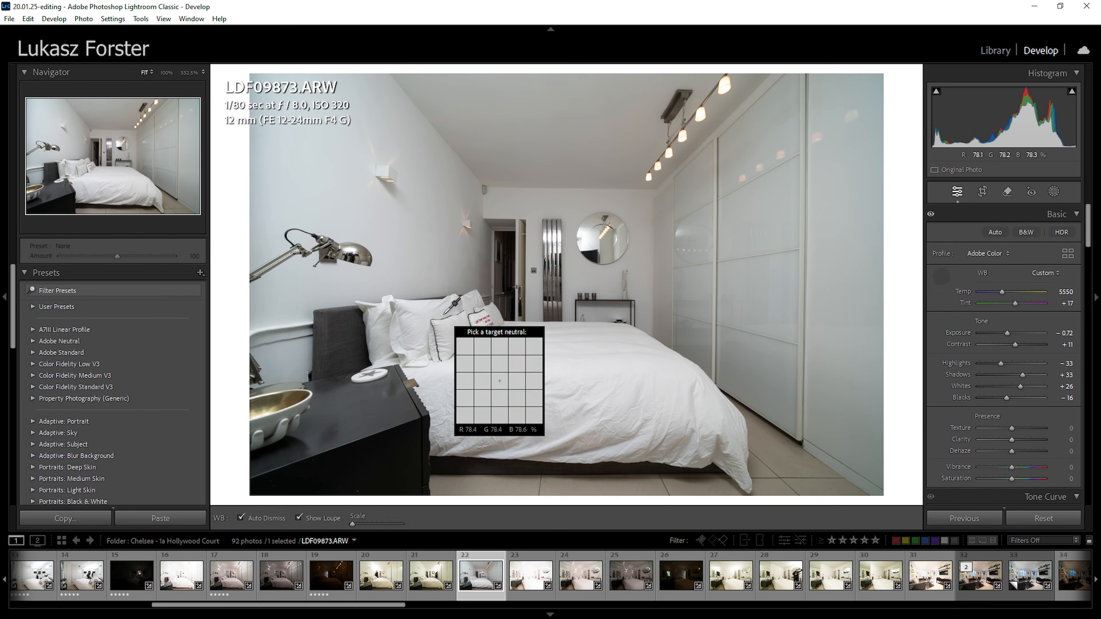
left_click(448, 317)
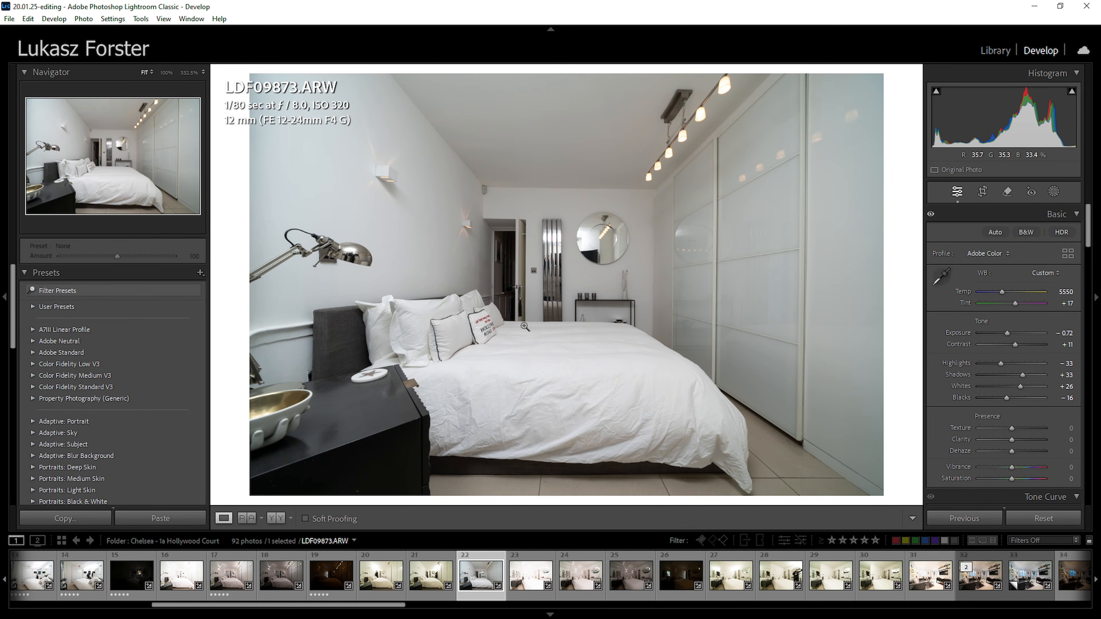
left_click_drag(552, 287, 539, 290)
left_click_drag(1001, 117, 1002, 135)
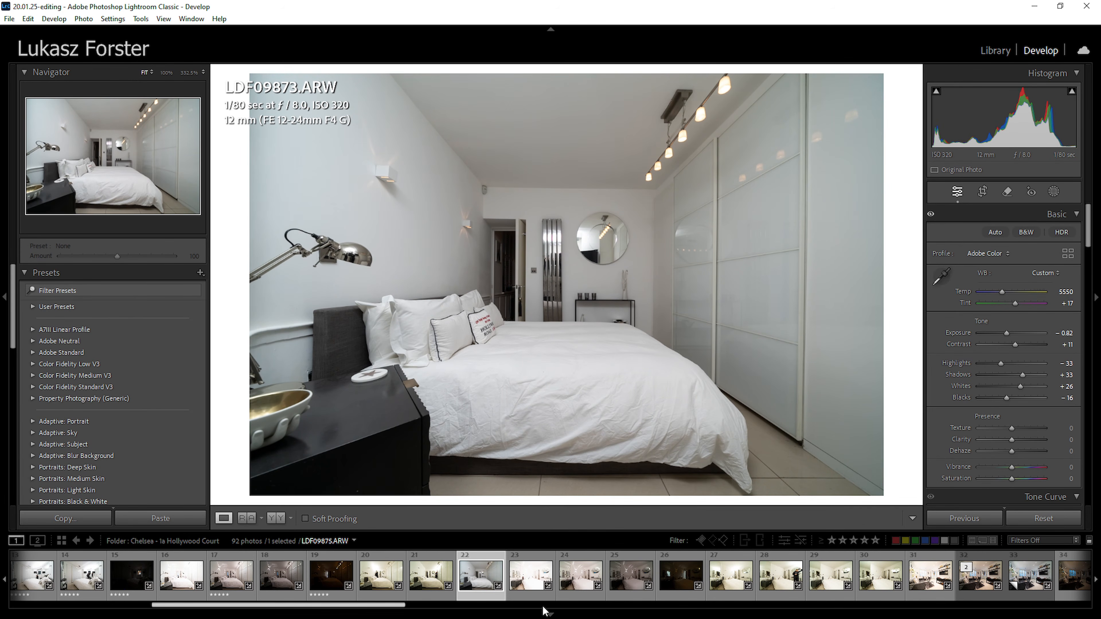
Synchronize all the checked develop settings of LDF09873.ARW to LDF09871.ARW and LDF09872.ARW
left_click(375, 583, "shift")
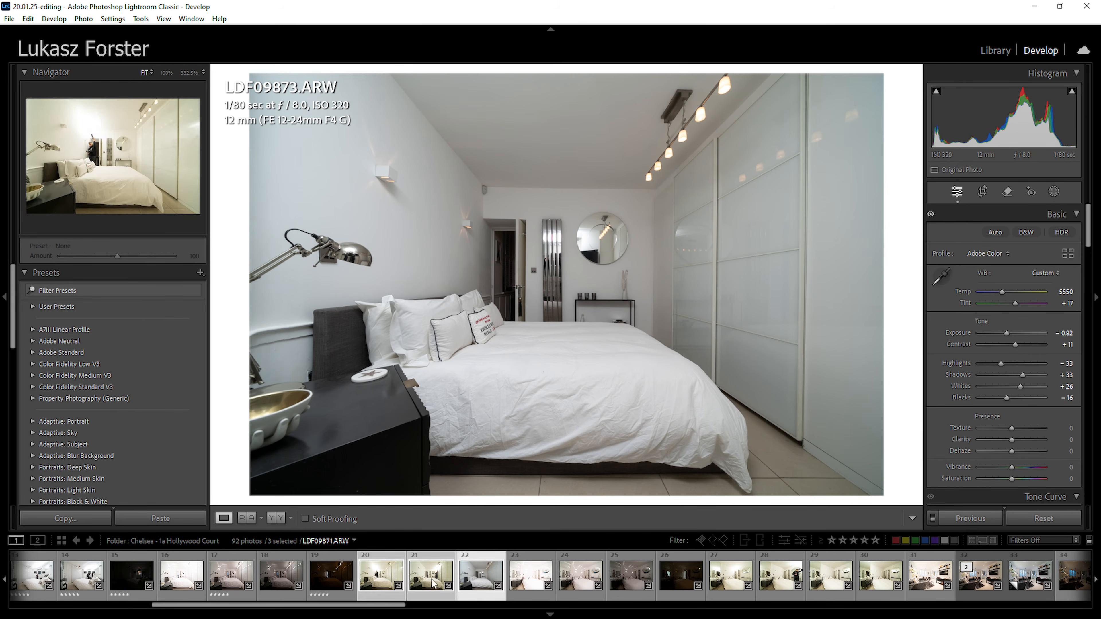
left_click(971, 518)
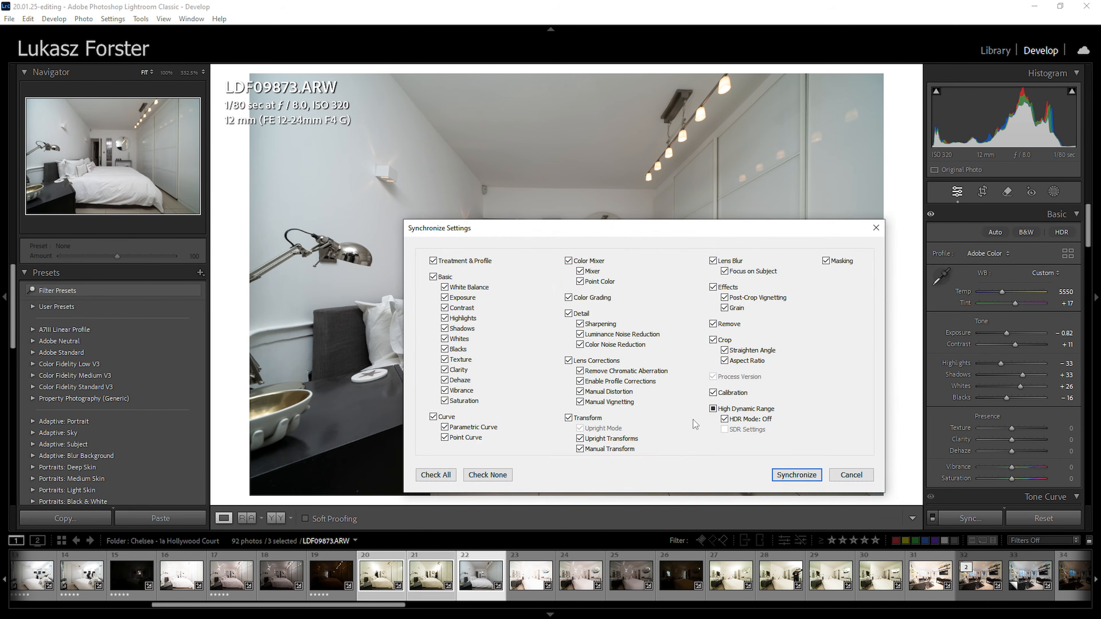
left_click(796, 475)
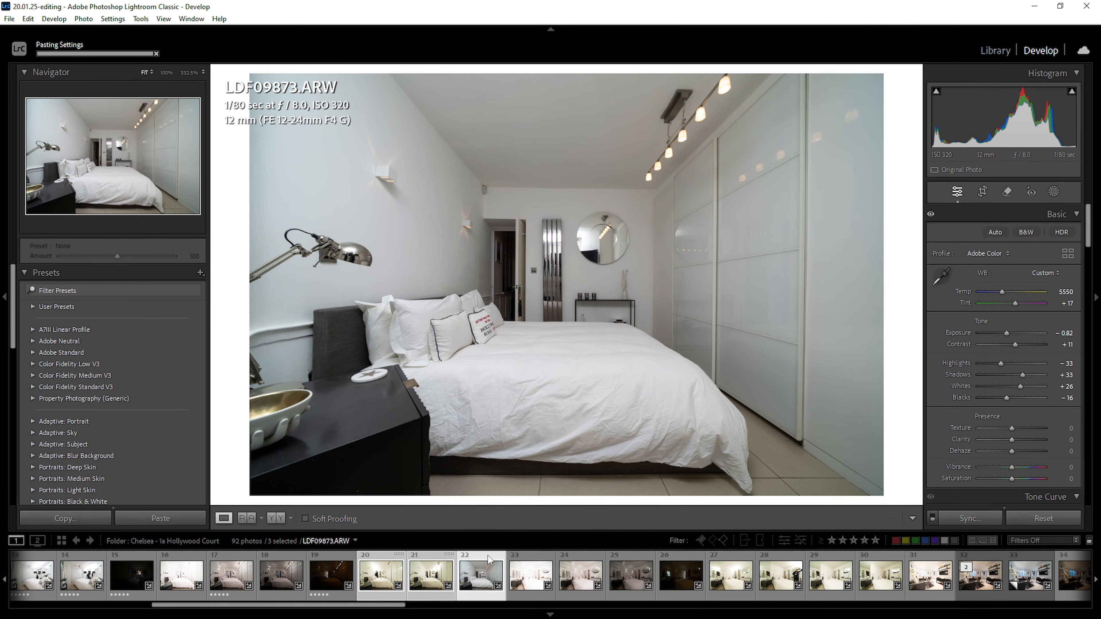
Fine-tune LDF09872.ARW to Exposure -0.78, Shadows +40 and Whites +30, and LDF09871.ARW to Exposure -0.74 and Highlights -42
left_click(427, 581)
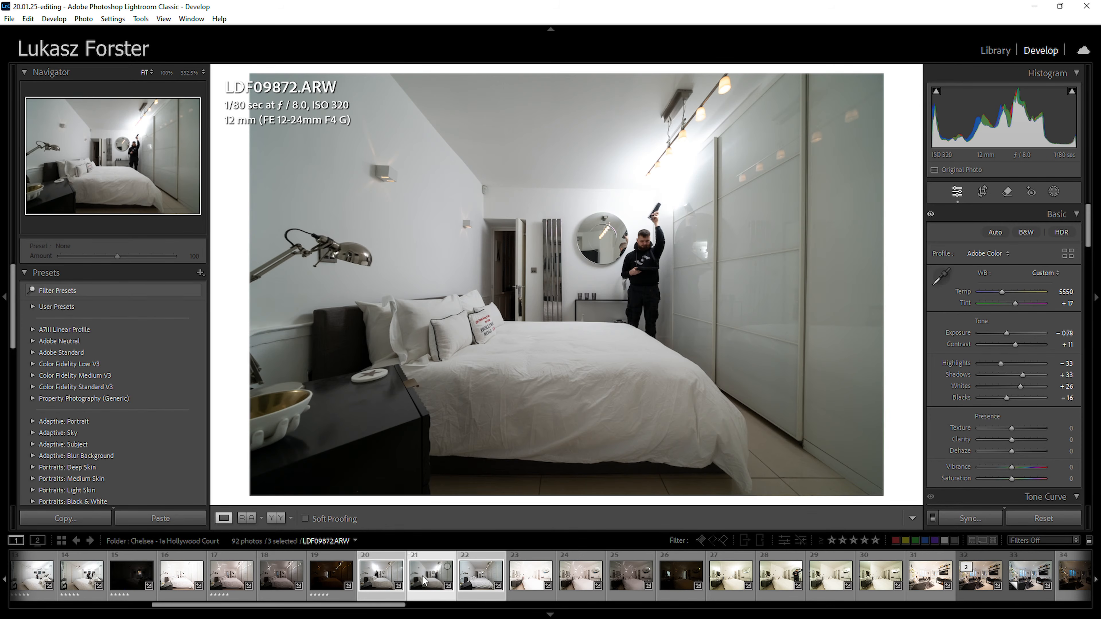
left_click(384, 574)
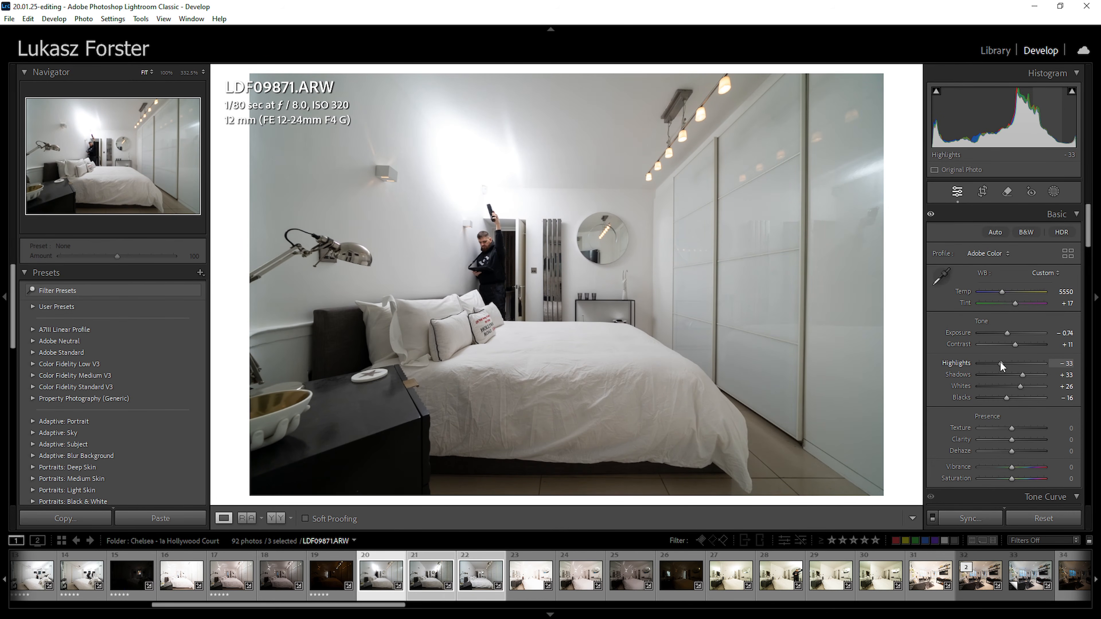
left_click(429, 578)
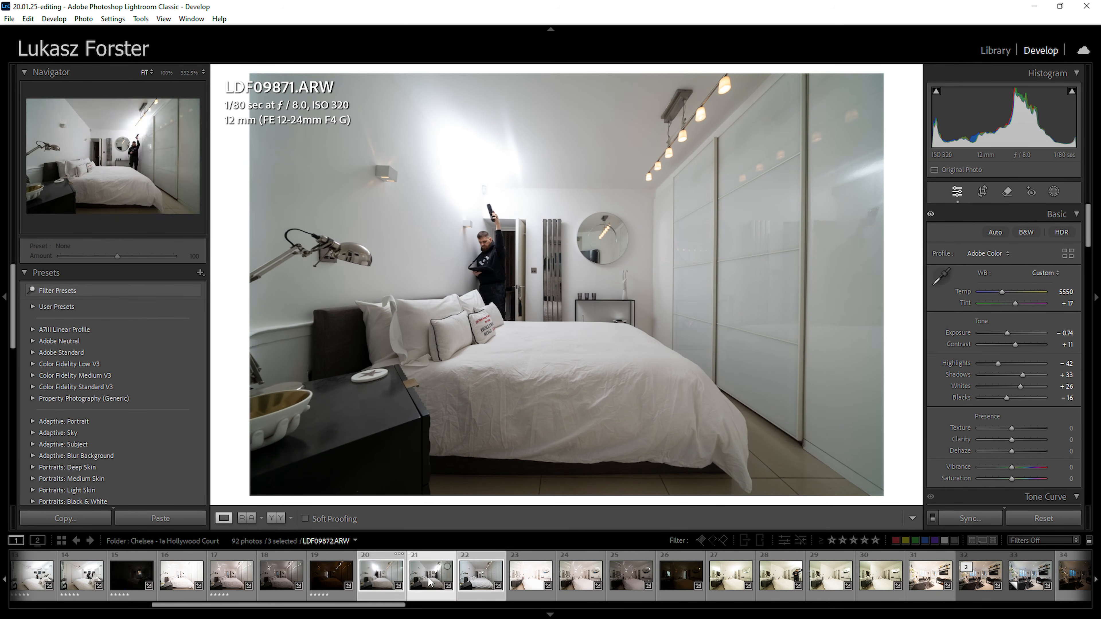
left_click_drag(1020, 386, 1024, 376)
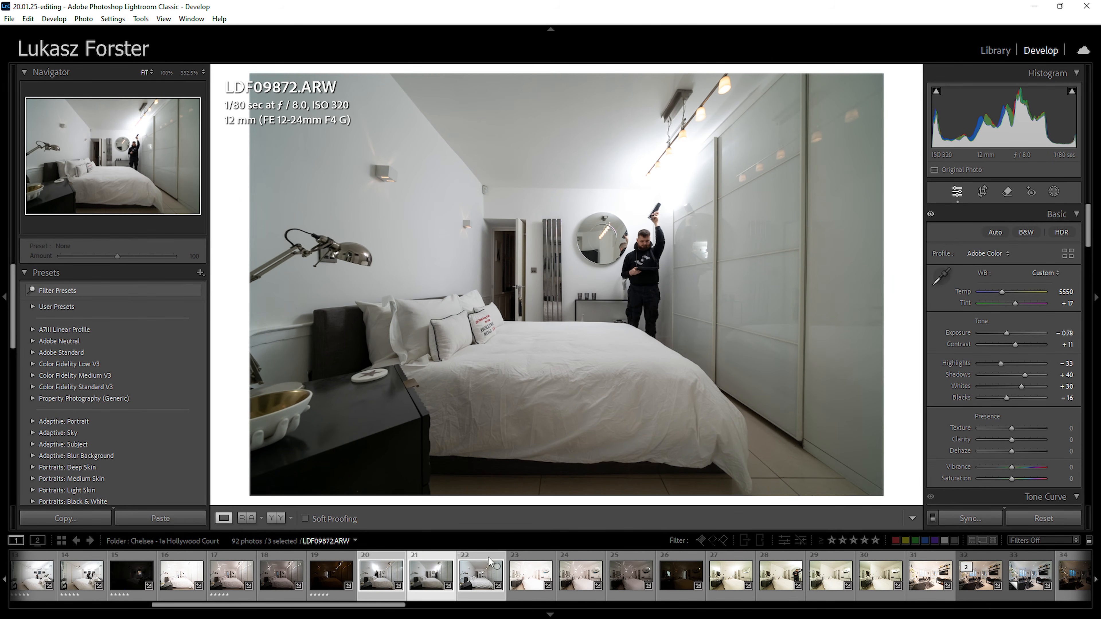
Rate LDF09872.ARW, LDF09873.ARW and LDF09871.ARW five stars each
key("5")
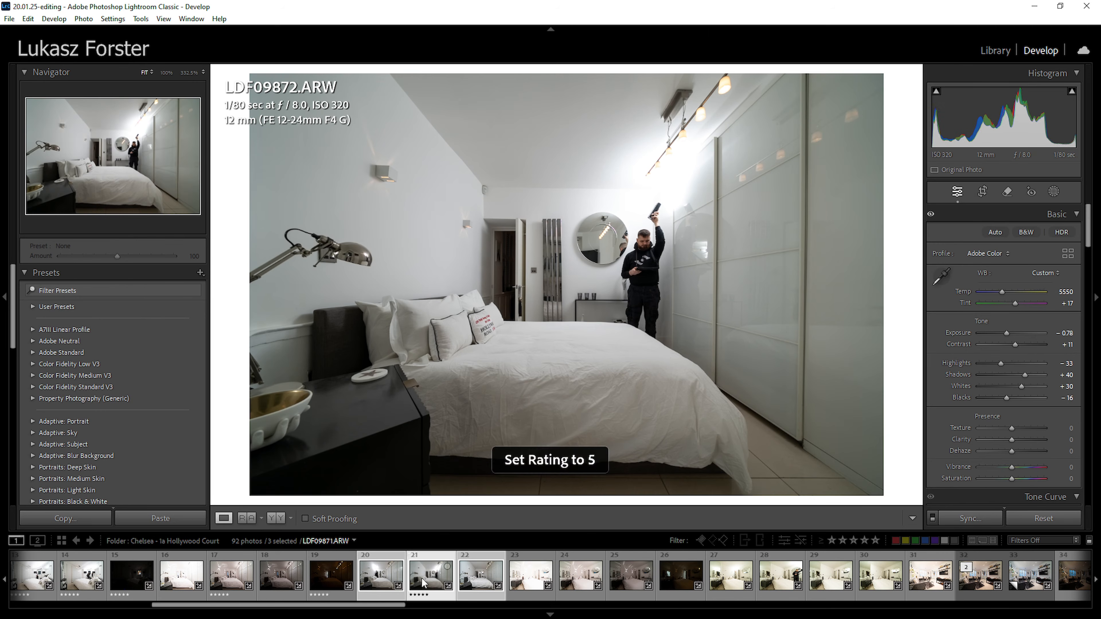
left_click(479, 581)
key("5")
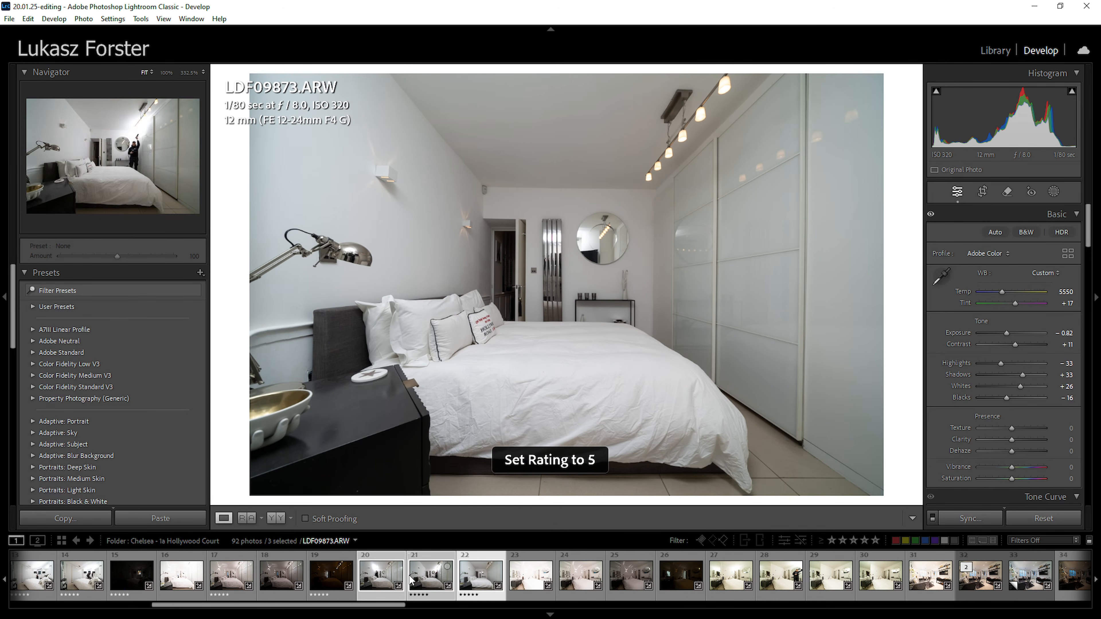
left_click(381, 579)
key("5")
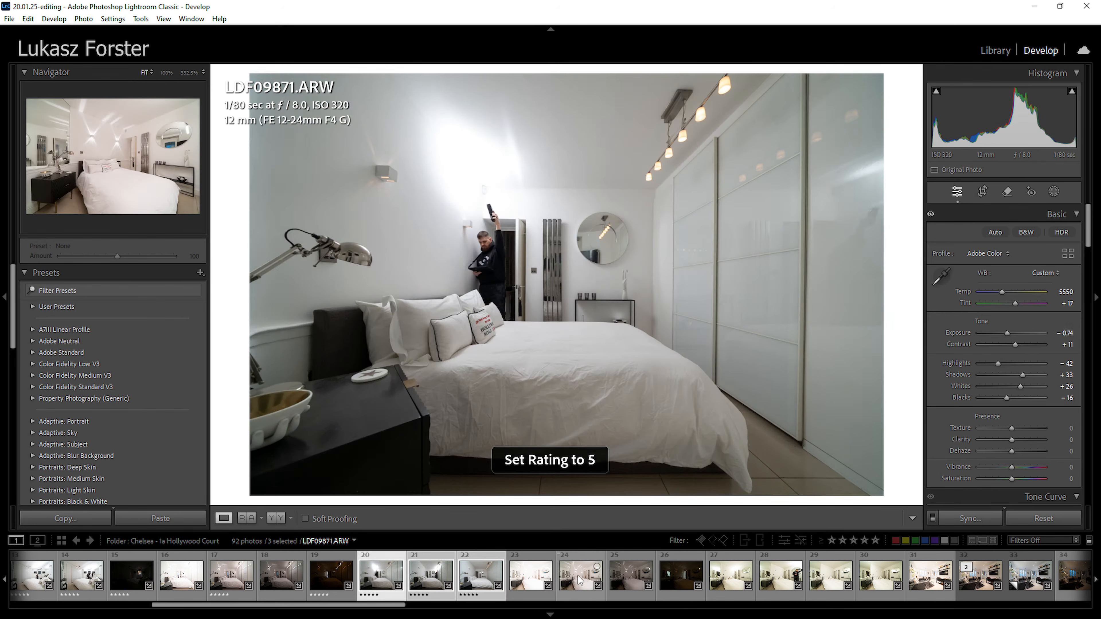
Set the Exposure of LDF09875.ARW to -0.52, Highlights to -46 and Shadows to +60, and rate the photo five stars
left_click(582, 581)
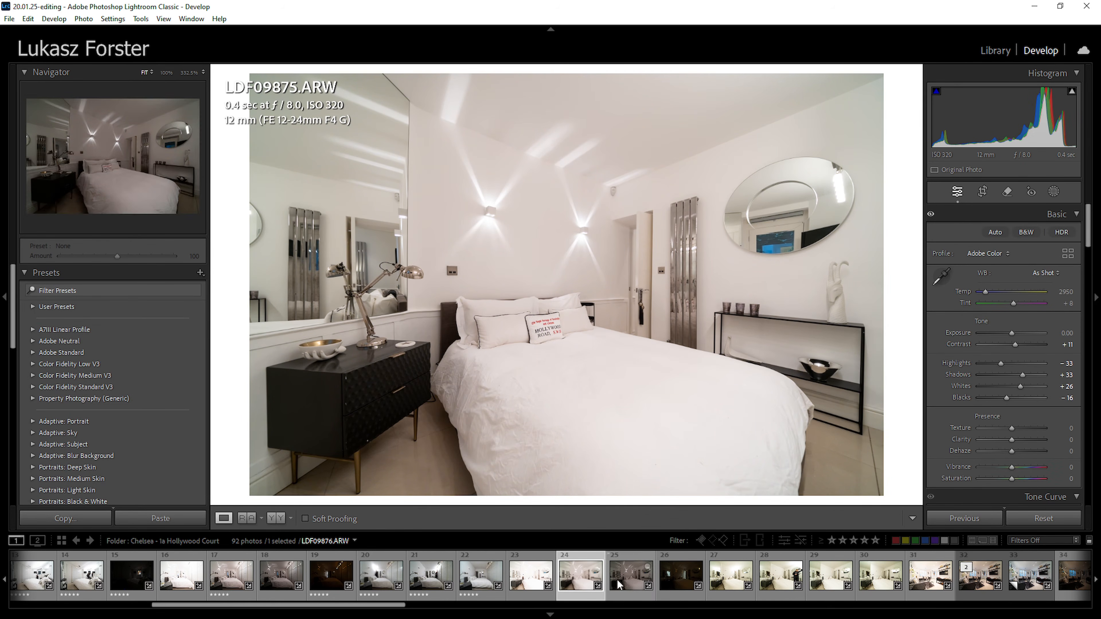
left_click_drag(1008, 111, 995, 111)
left_click_drag(1023, 373, 995, 364)
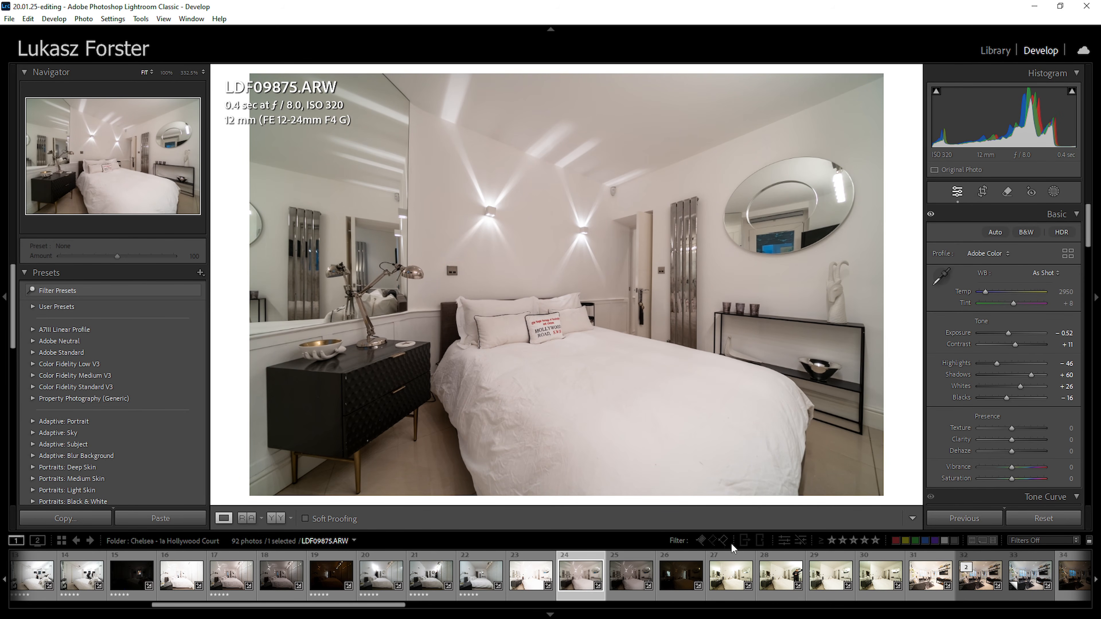
key("5")
Inspect the doorway and mirror reflection of LDF09877.ARW at 100% and compare the mirror area with LDF09879.ARW
left_click(670, 577)
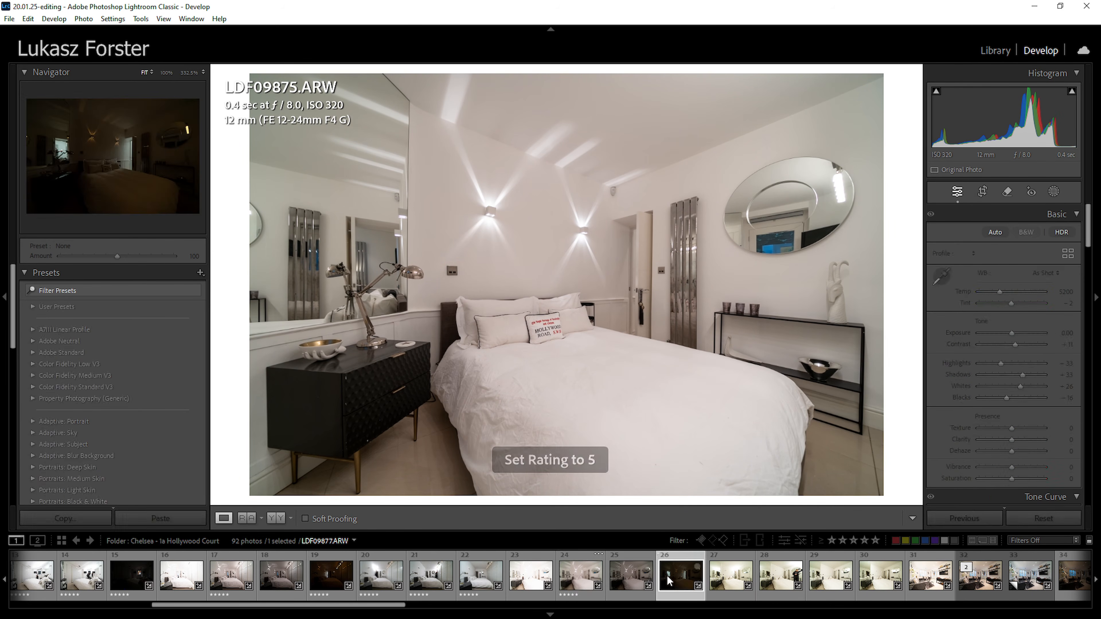
left_click_drag(644, 271, 828, 268)
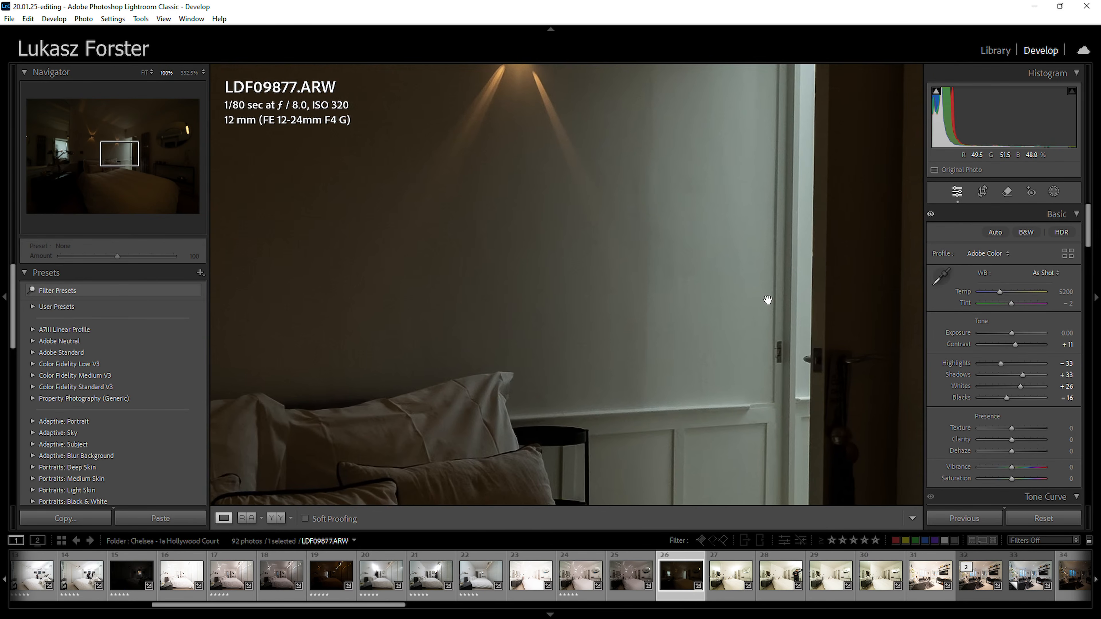
left_click(768, 300)
left_click(376, 264)
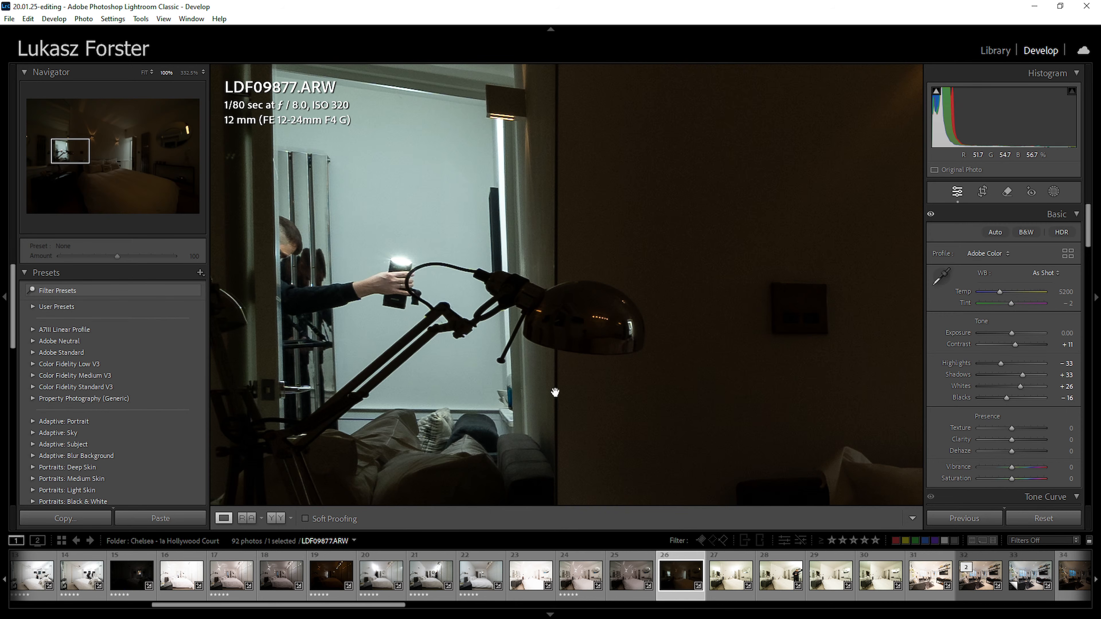
left_click(780, 575)
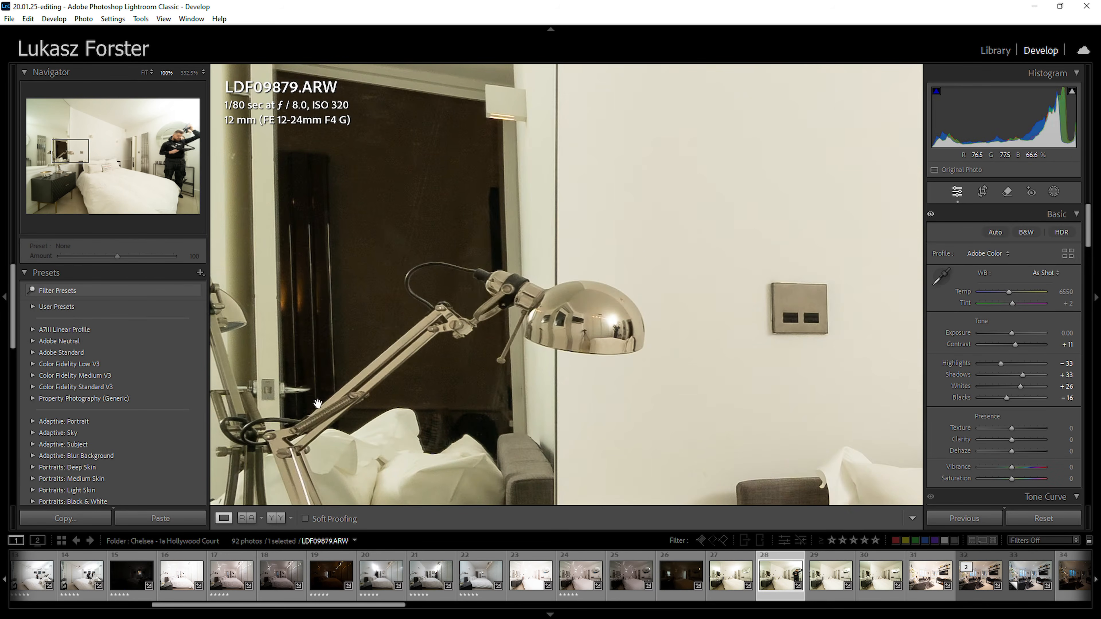
Neutralize the white balance of LDF09877.ARW by sampling the white woodwork at the doorway (Temp 5450, Tint +16), and rate the photo five stars
left_click(545, 398)
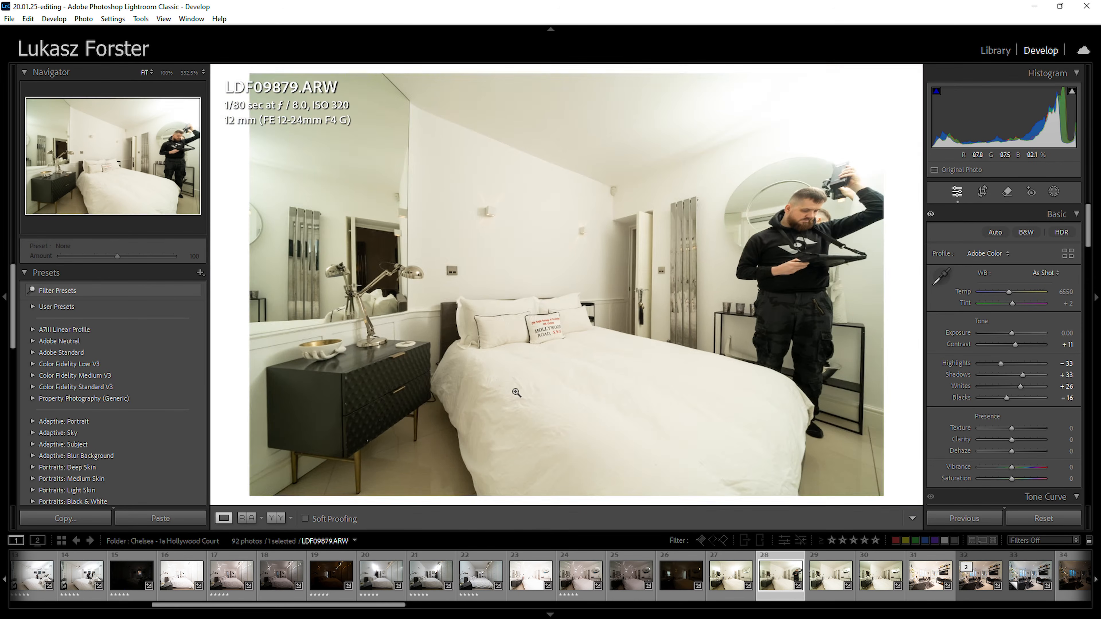
left_click(364, 251)
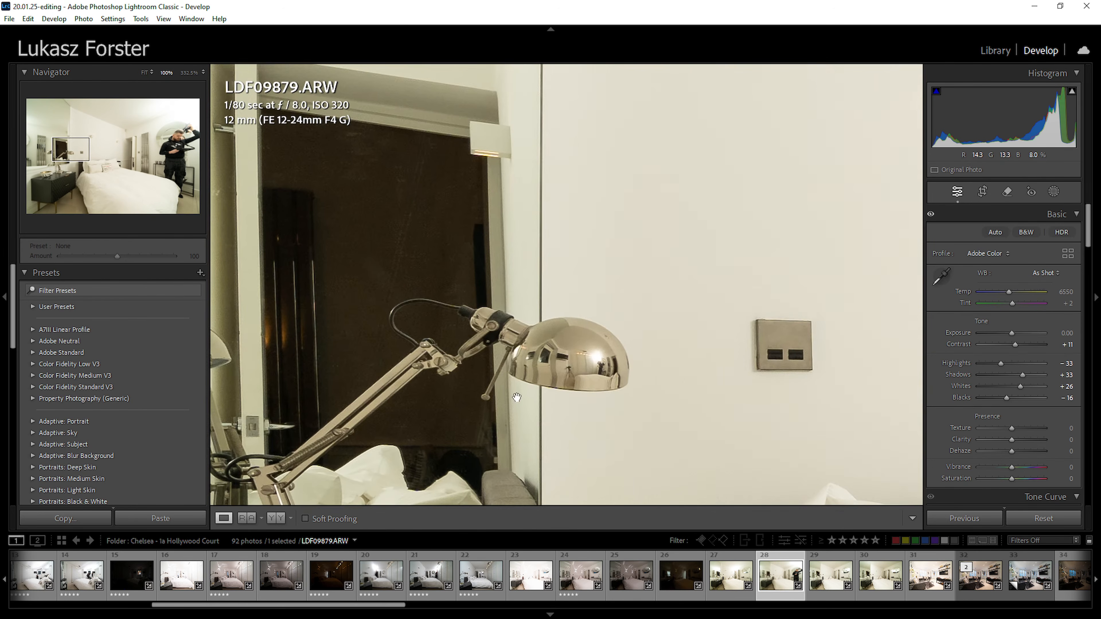
left_click(677, 571)
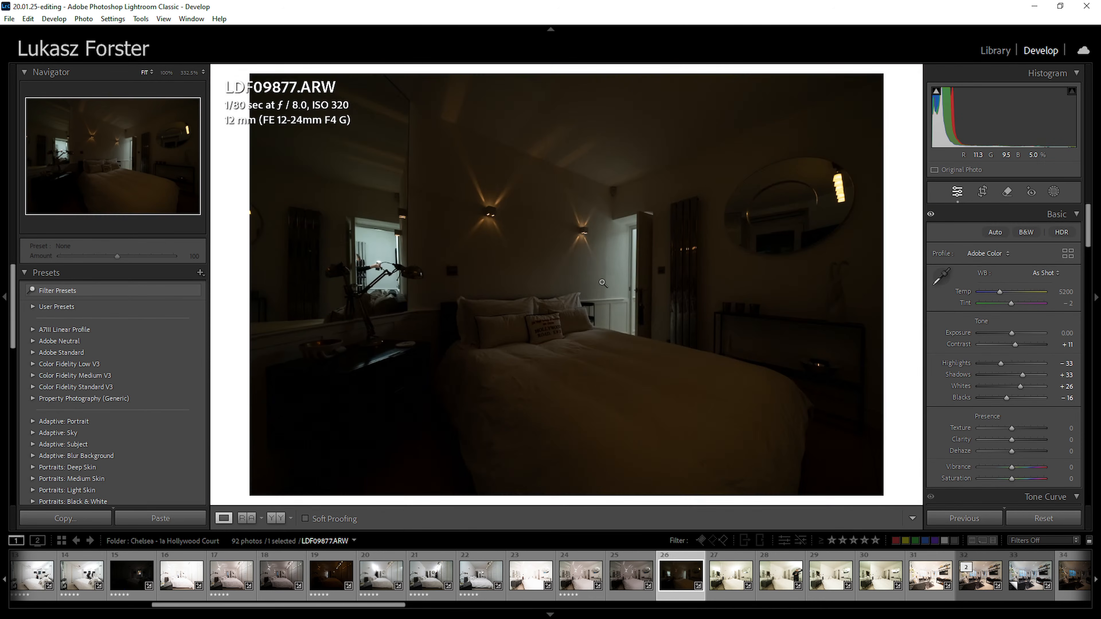
left_click(633, 273)
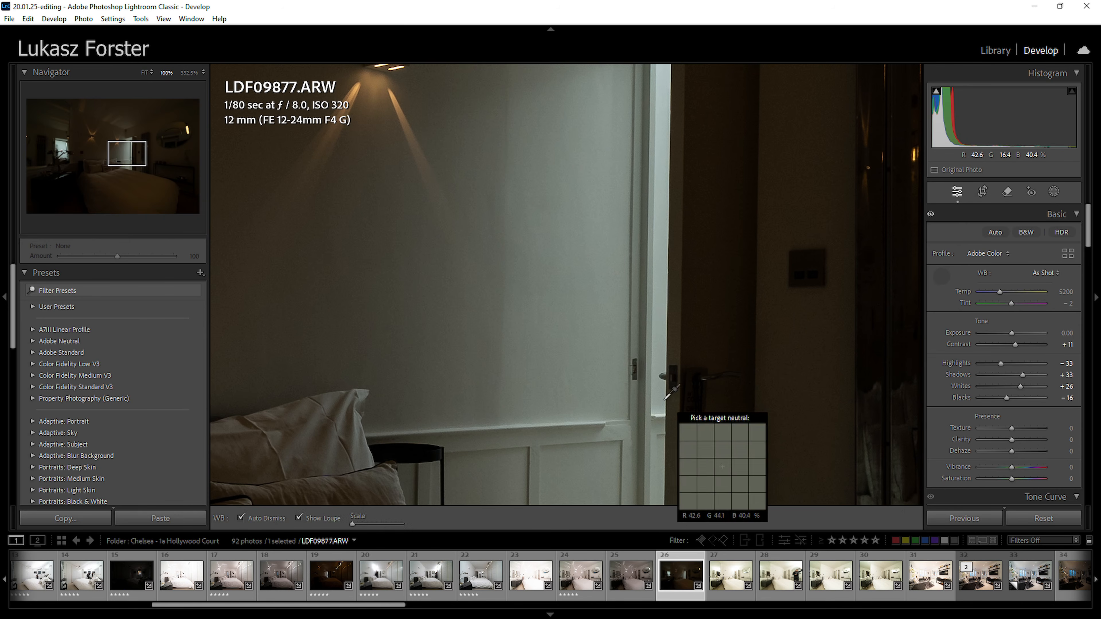
key("w")
left_click(657, 346)
left_click(659, 346)
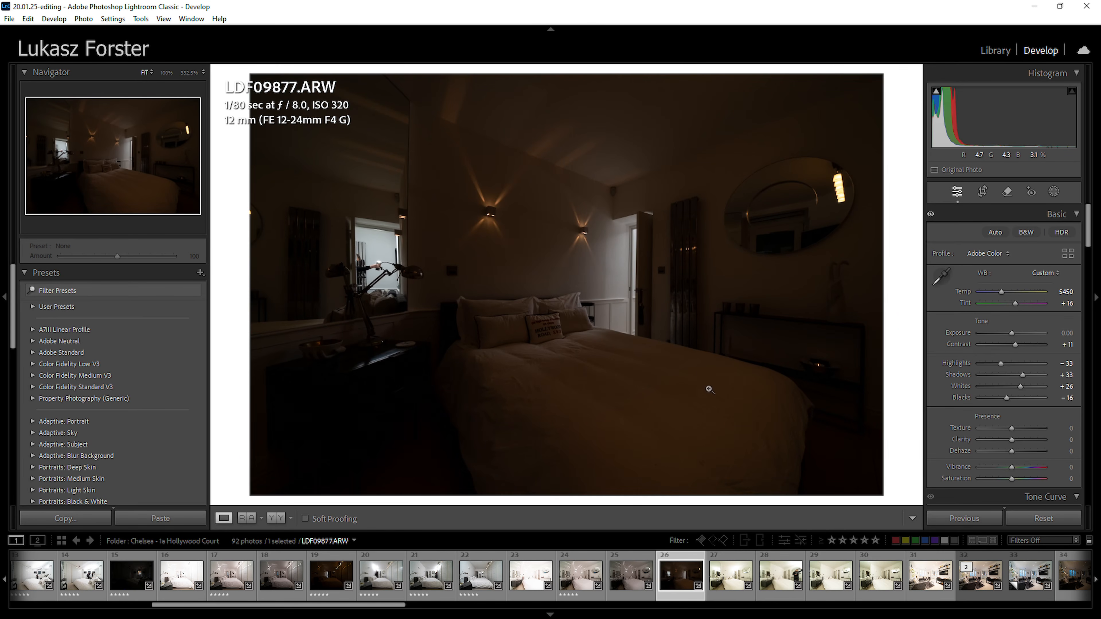
key("5")
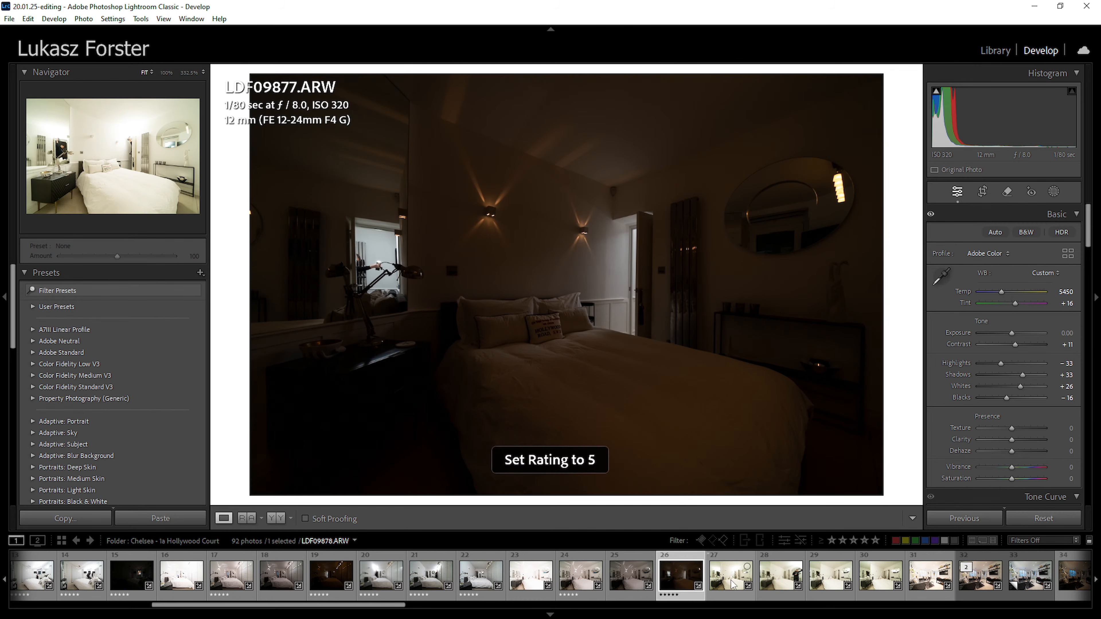
Compare the flash frames LDF09878.ARW, LDF09880.ARW and LDF09881.ARW, and set the Exposure of LDF09880.ARW to -0.60
left_click(734, 583)
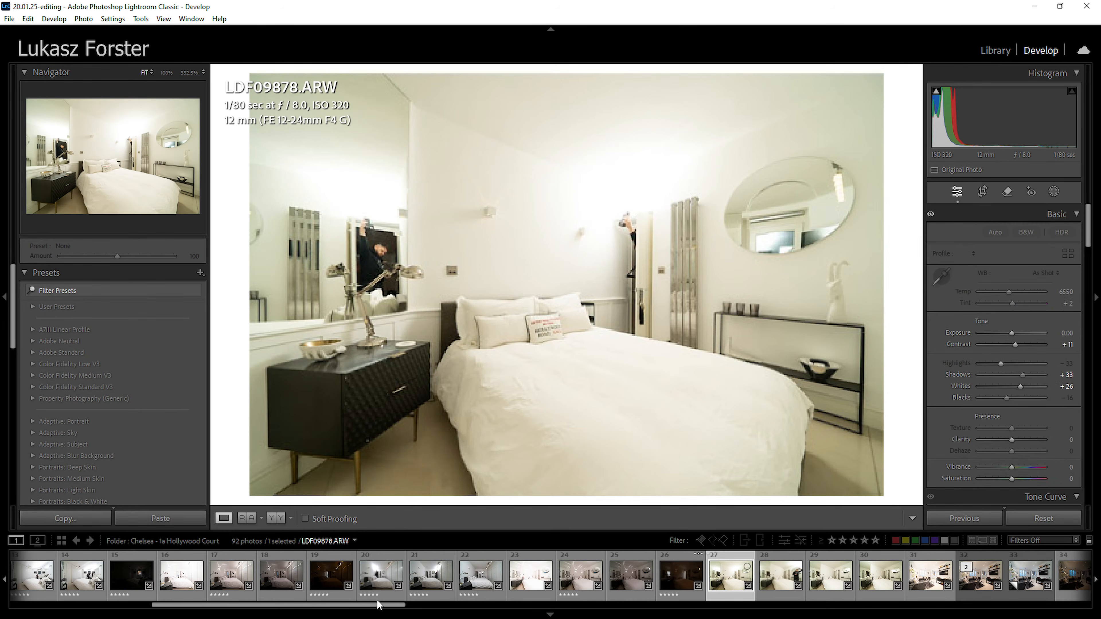
left_click_drag(378, 604, 447, 608)
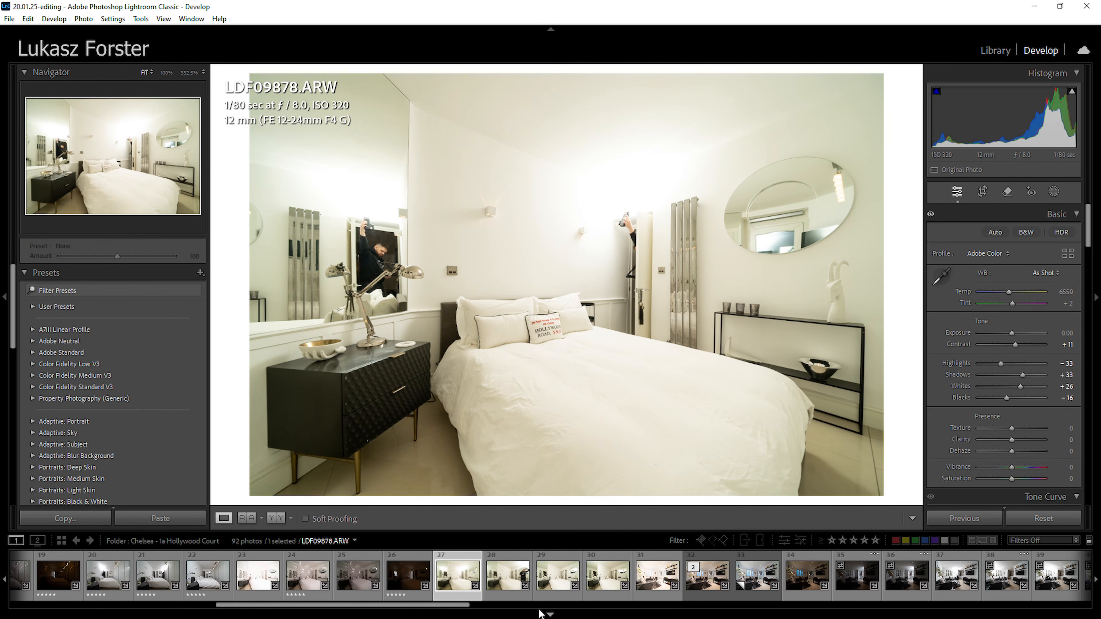
left_click(561, 583)
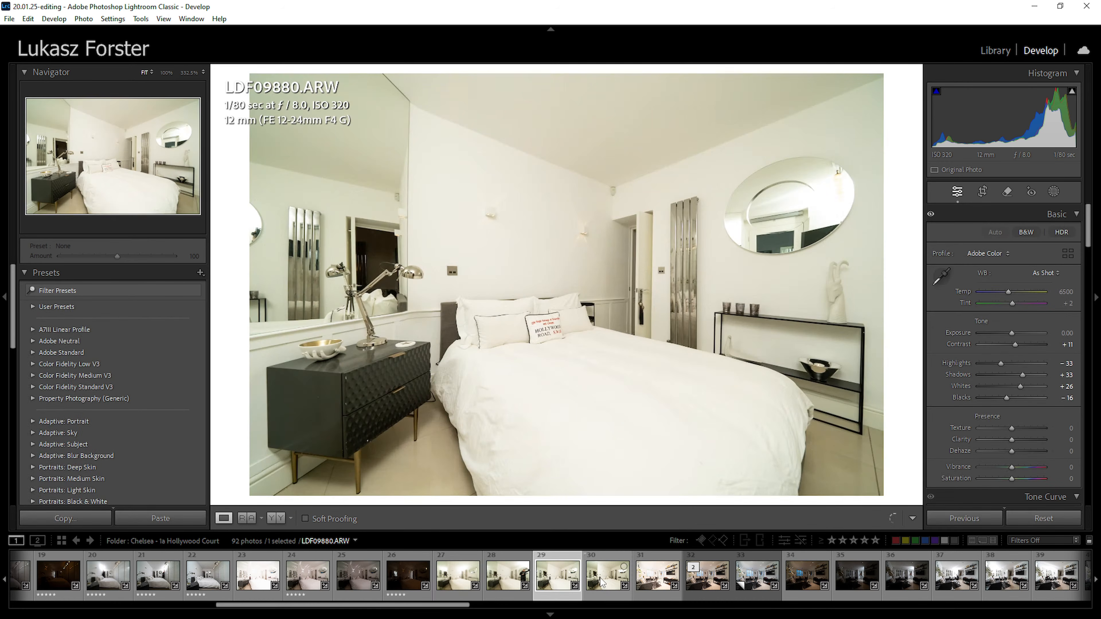
left_click(601, 580)
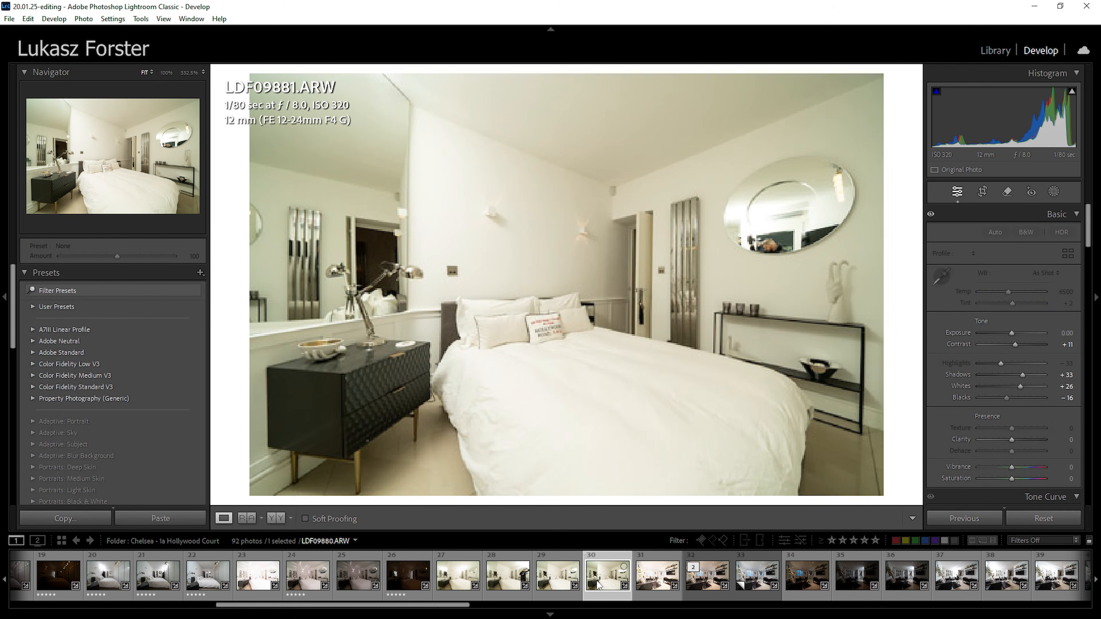
left_click(557, 581)
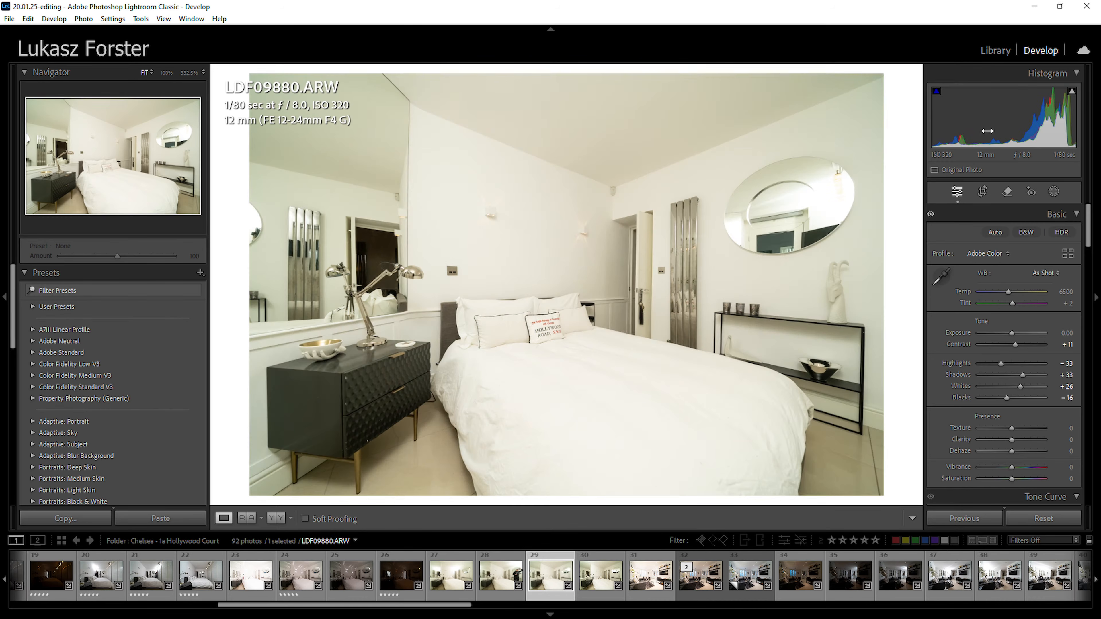
left_click_drag(1010, 333, 1008, 334)
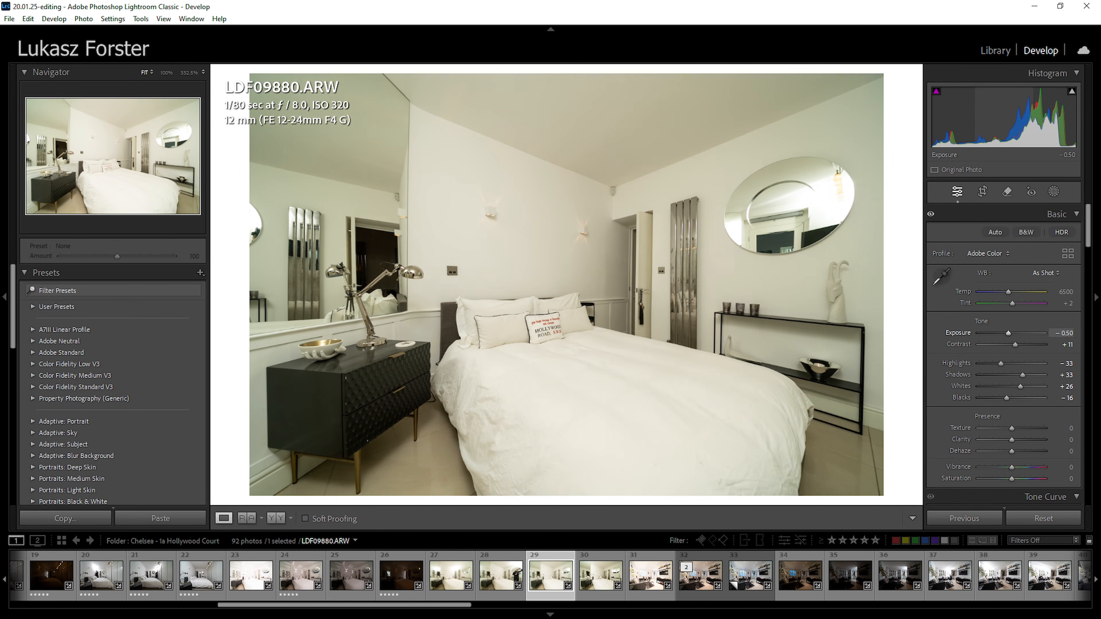
Neutralize the white balance of LDF09880.ARW on the white pillow (Temp 5550, Tint +16), and rate the photo five stars
left_click(515, 308)
key("w")
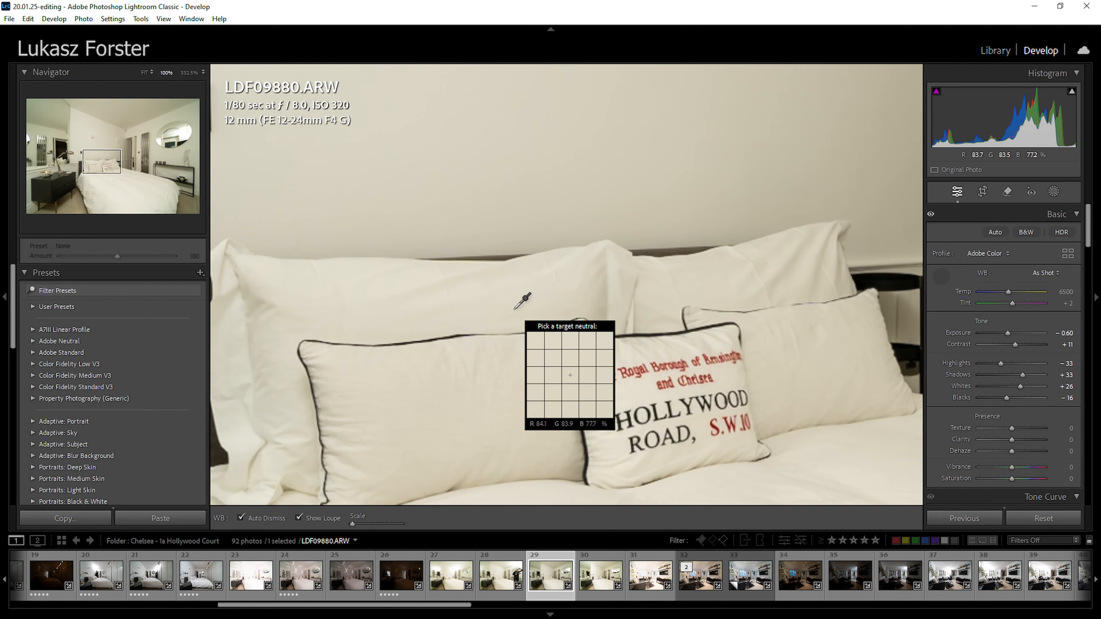
left_click(514, 310)
left_click(518, 311)
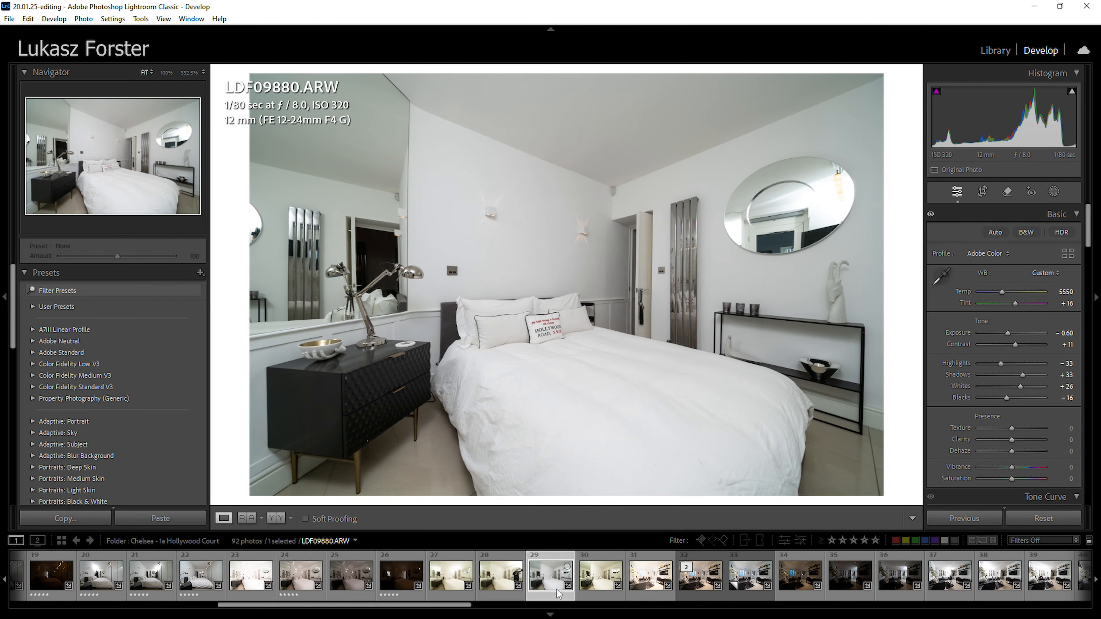
key("5")
Synchronize the develop settings of LDF09880.ARW to LDF09881.ARW, LDF09879.ARW and LDF09878.ARW
left_click(600, 579, "ctrl")
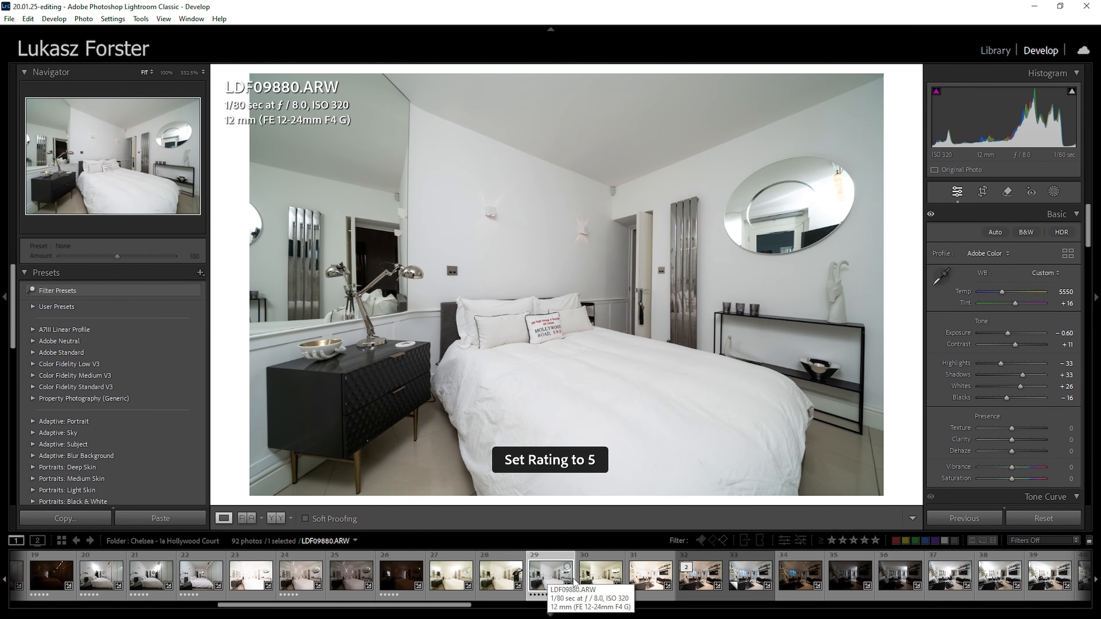
left_click(492, 586, "ctrl")
left_click(451, 577, "ctrl")
left_click(970, 519)
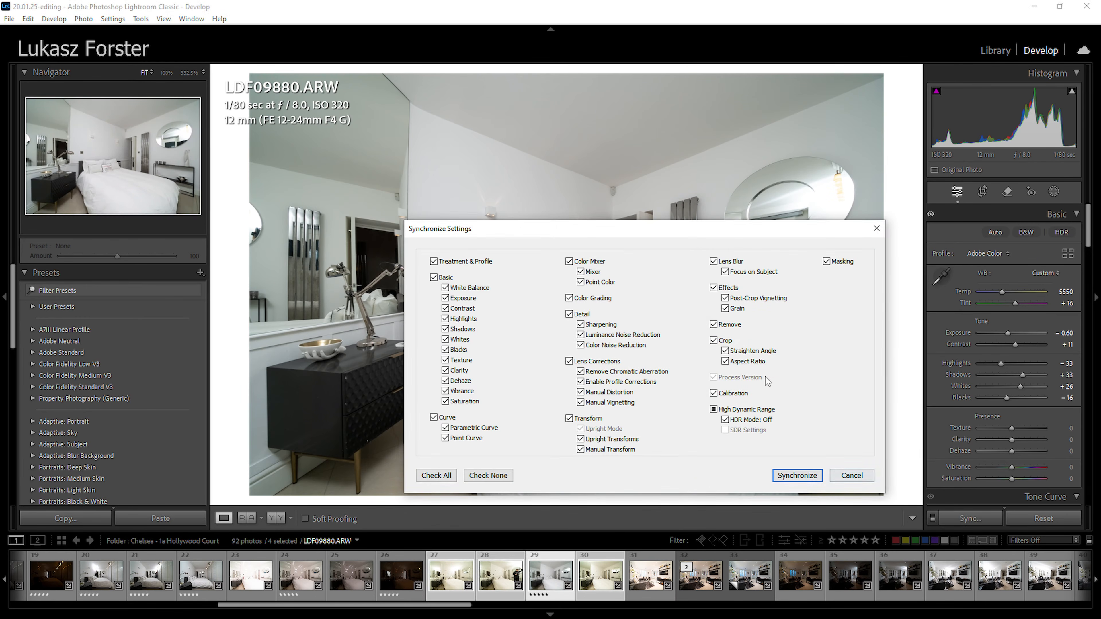
left_click(796, 475)
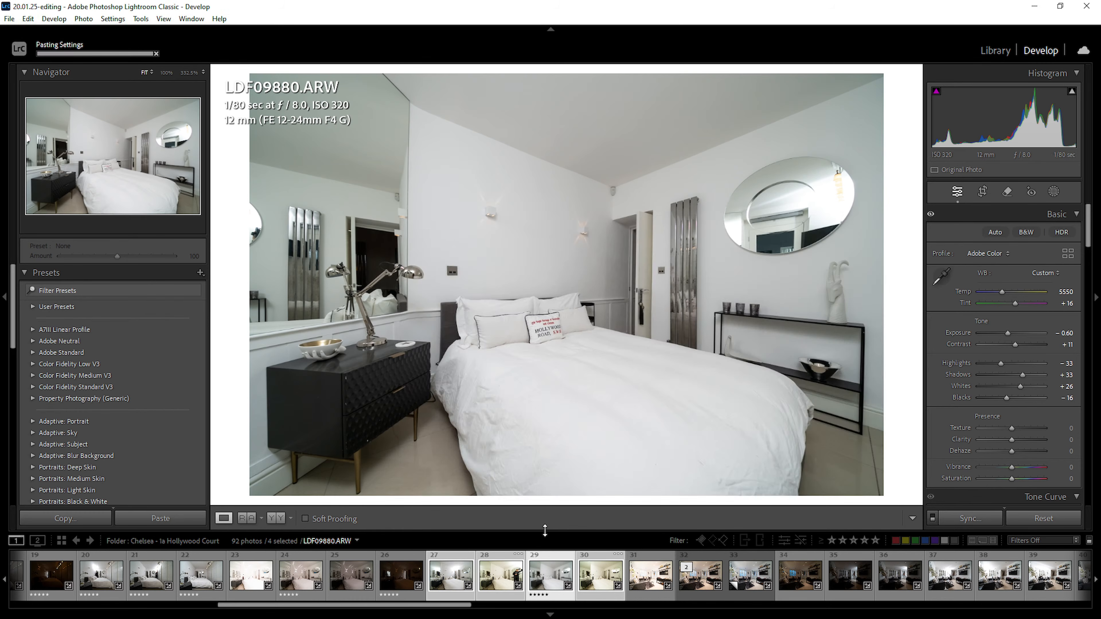
Rate the synchronized flash frames LDF09879.ARW and LDF09878.ARW five stars each
left_click(502, 583)
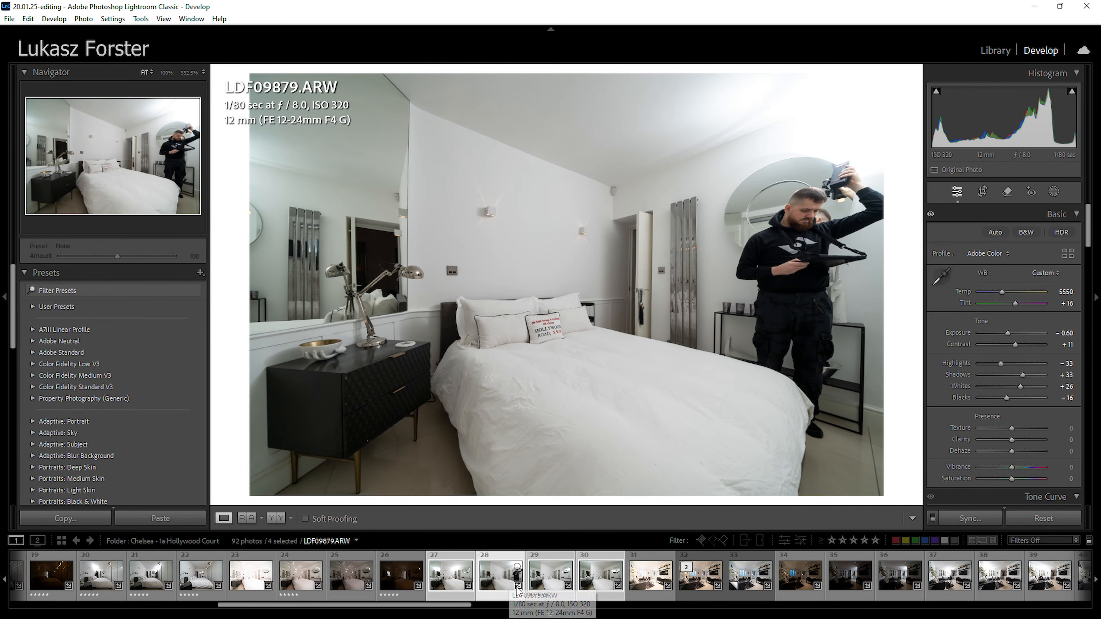
key("5")
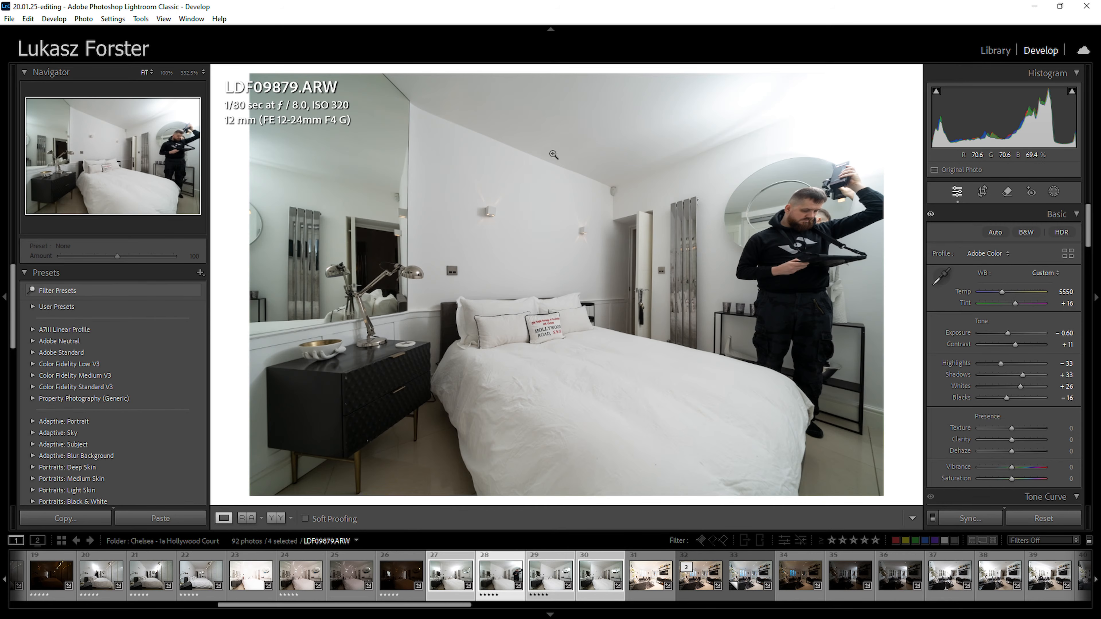
left_click(441, 586)
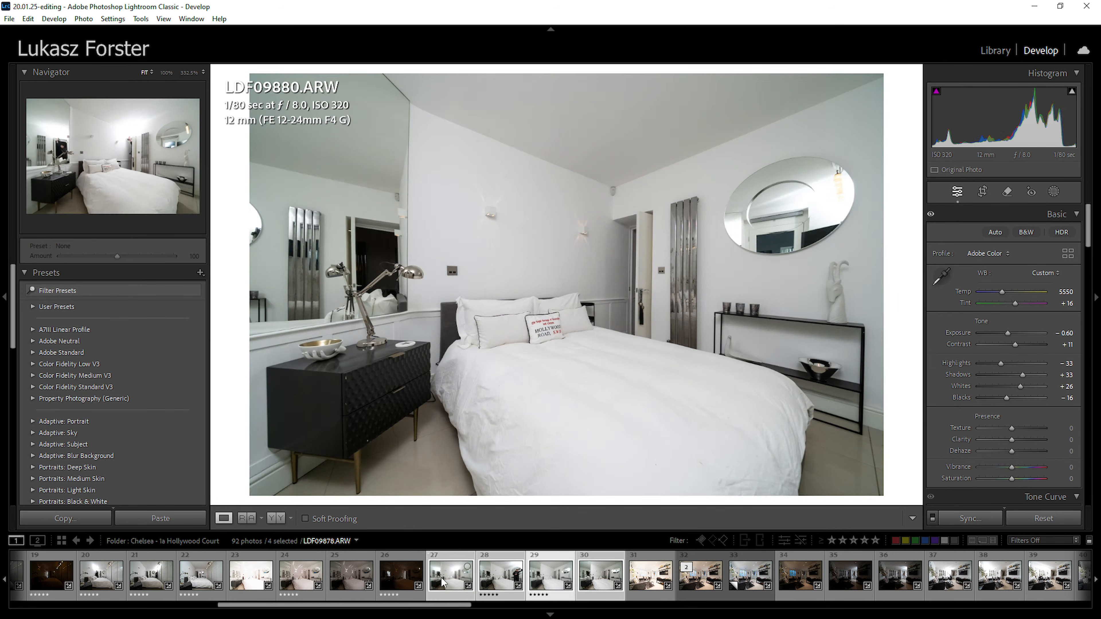
left_click(450, 579)
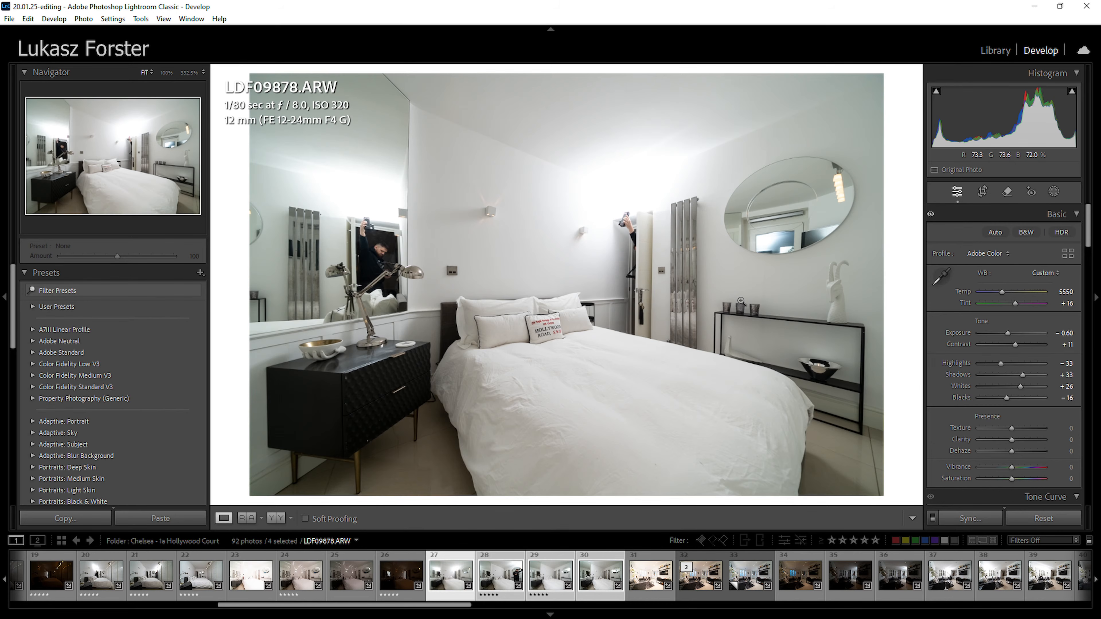
key("5")
Compare LDF09881.ARW with LDF09880.ARW and rate LDF09881.ARW five stars
left_click(605, 584)
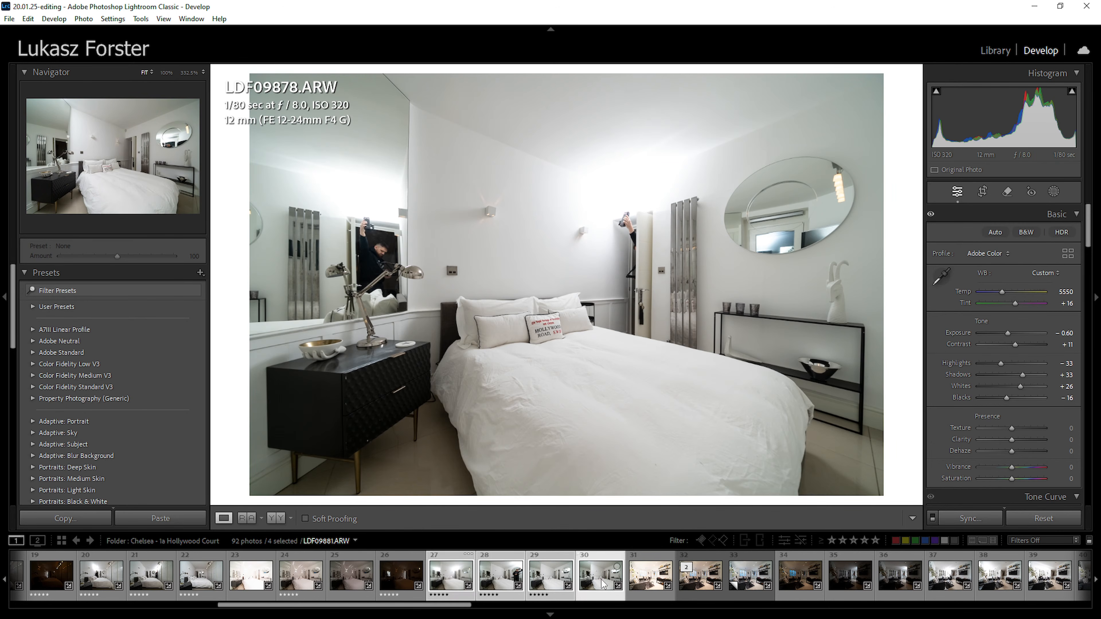
left_click(545, 583)
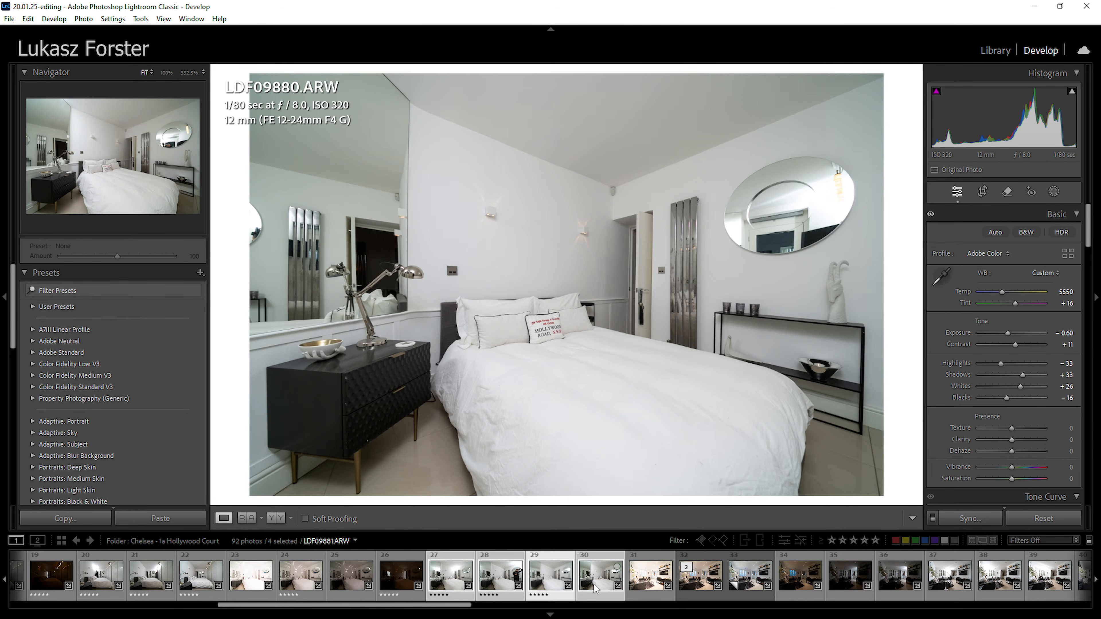
left_click(597, 593)
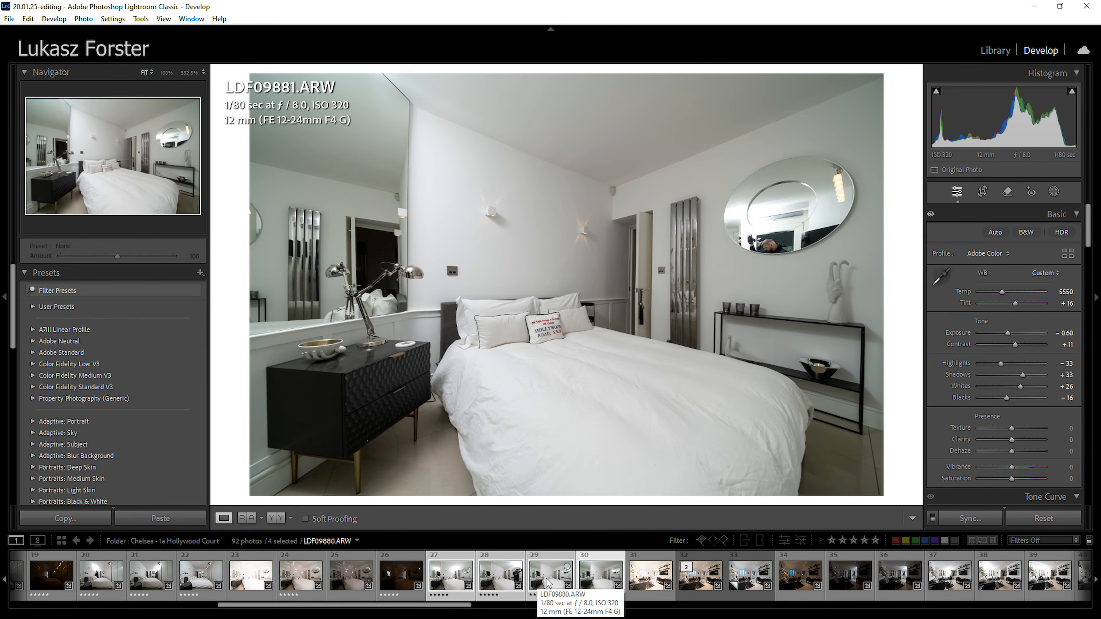
left_click(550, 583)
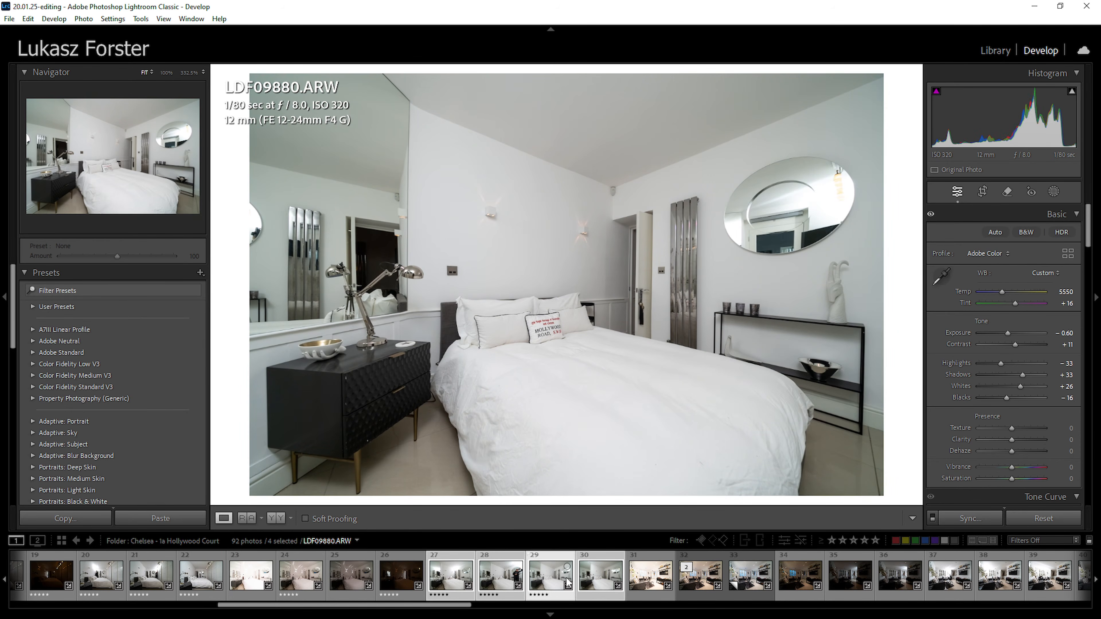
left_click(592, 577)
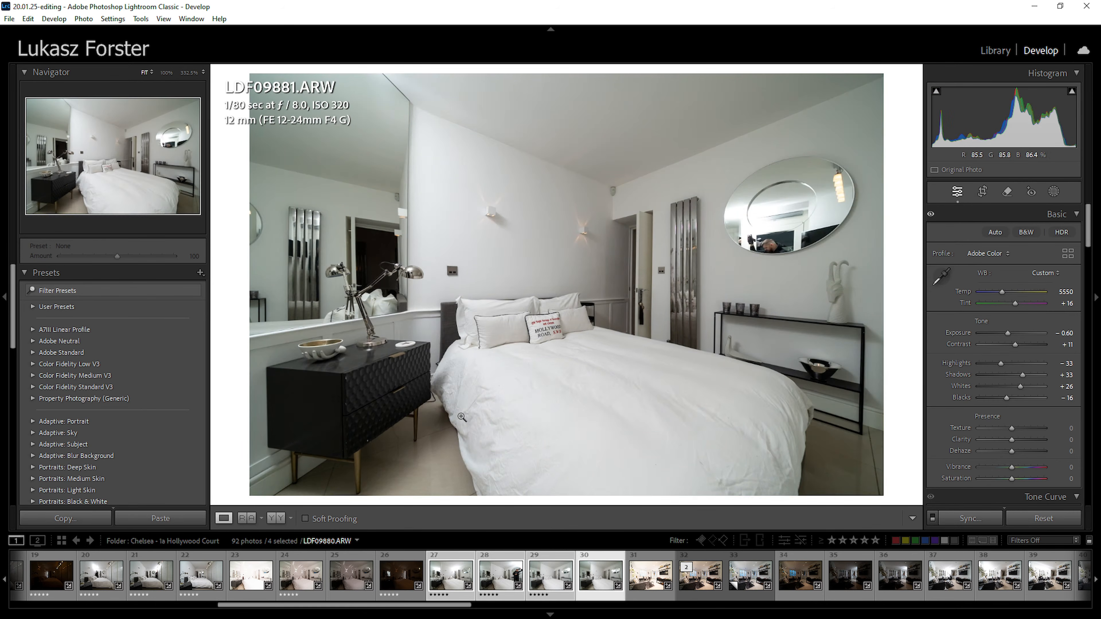
key("5")
left_click(546, 580)
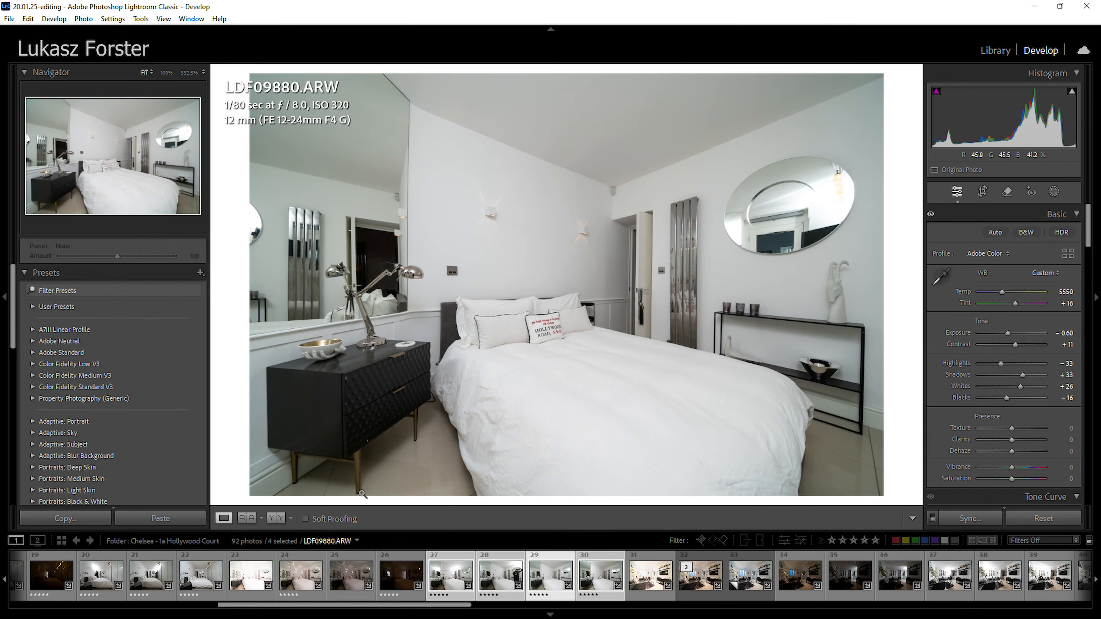
left_click(601, 586)
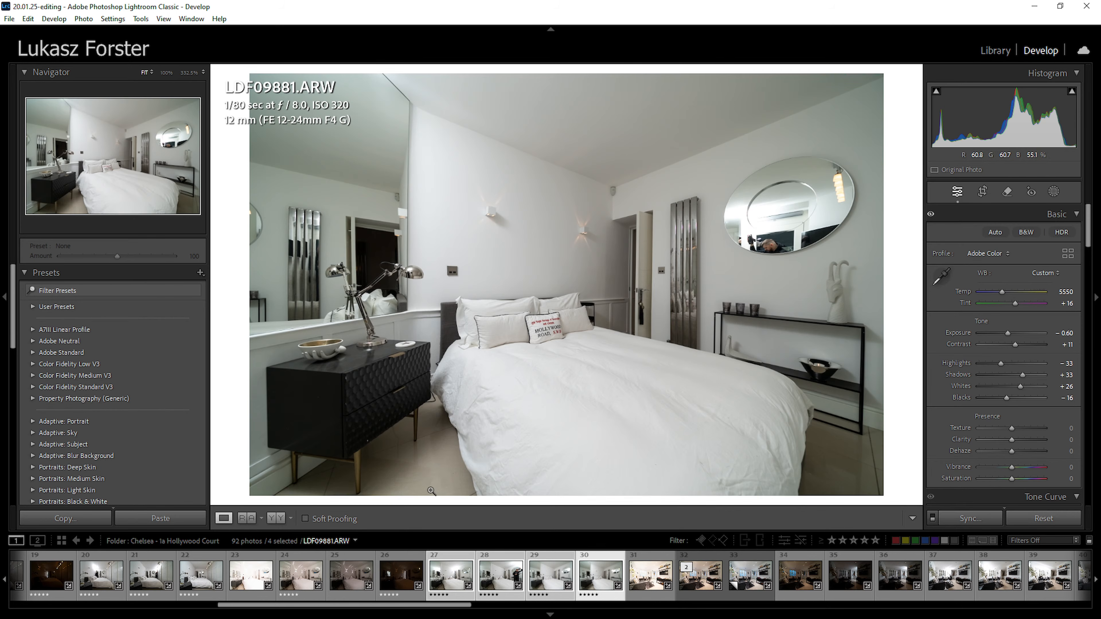
Rate the living-room photo LDF09912.ARW five stars and view the dark frame LDF09914.ARW
left_click(706, 582)
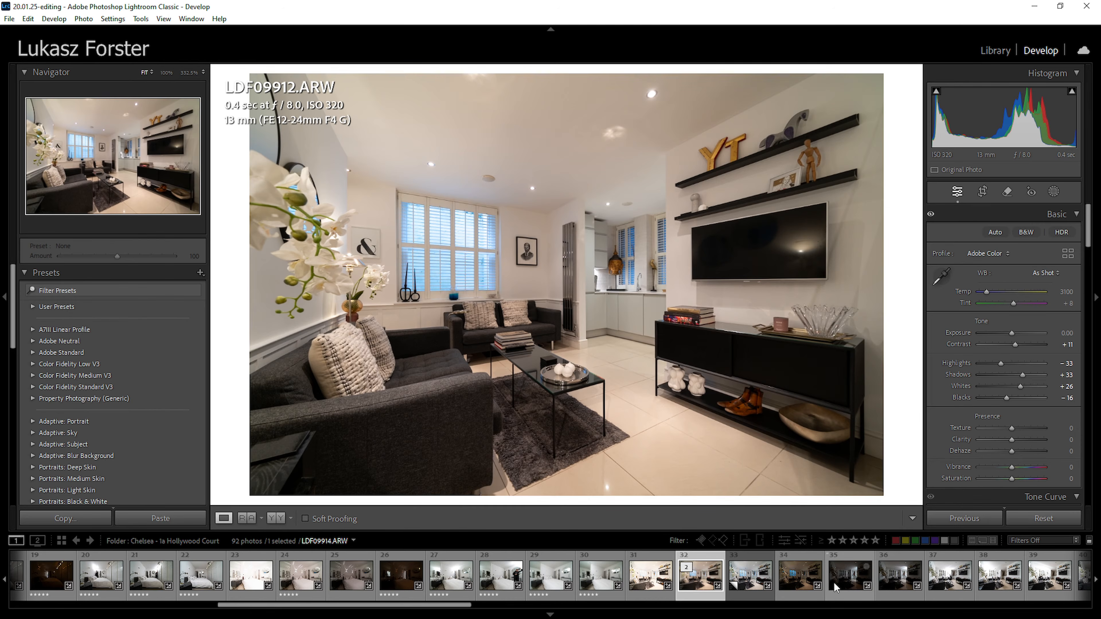
key("5")
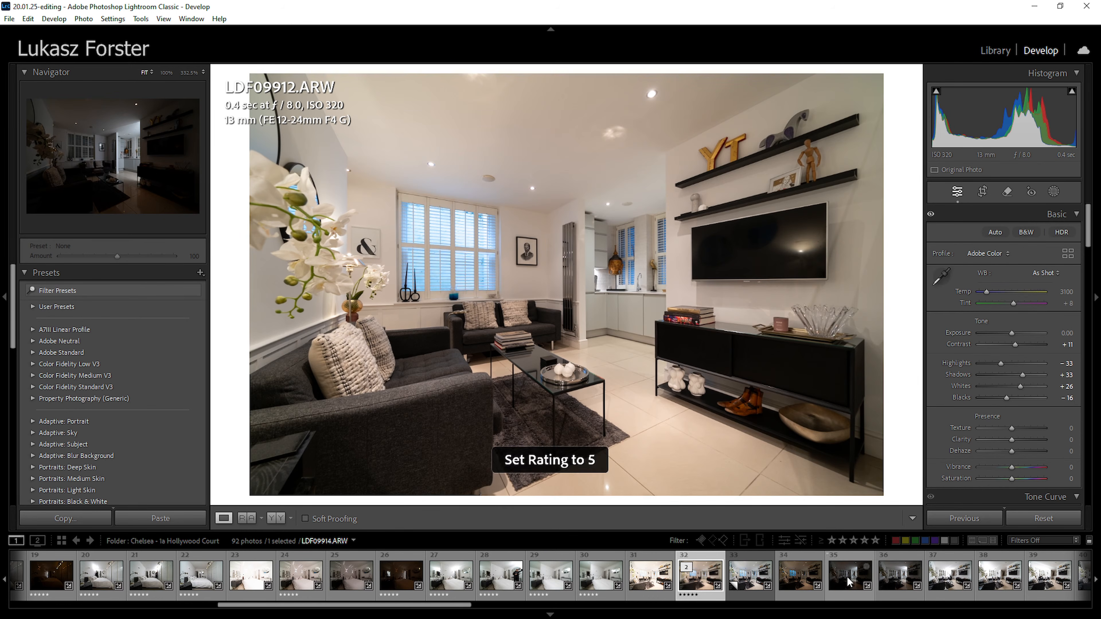
left_click(846, 577)
left_click_drag(442, 607, 568, 617)
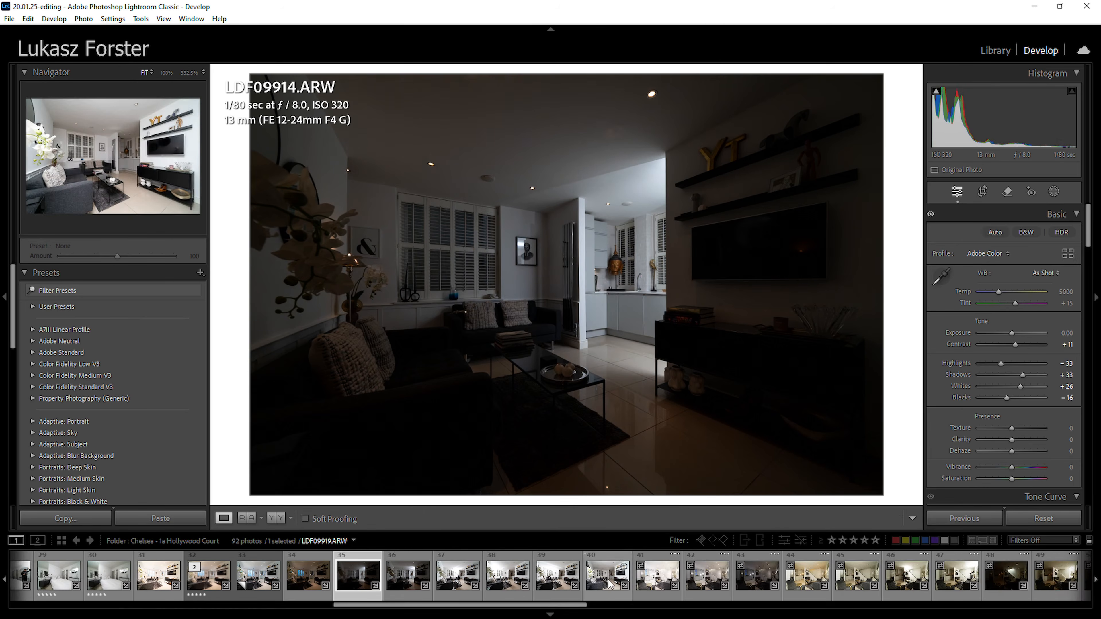
Neutralize the white balance of LDF09919.ARW on the ceiling (Temp 5450, Tint +18), set Whites to +28, and rate the photo five stars
left_click(581, 579)
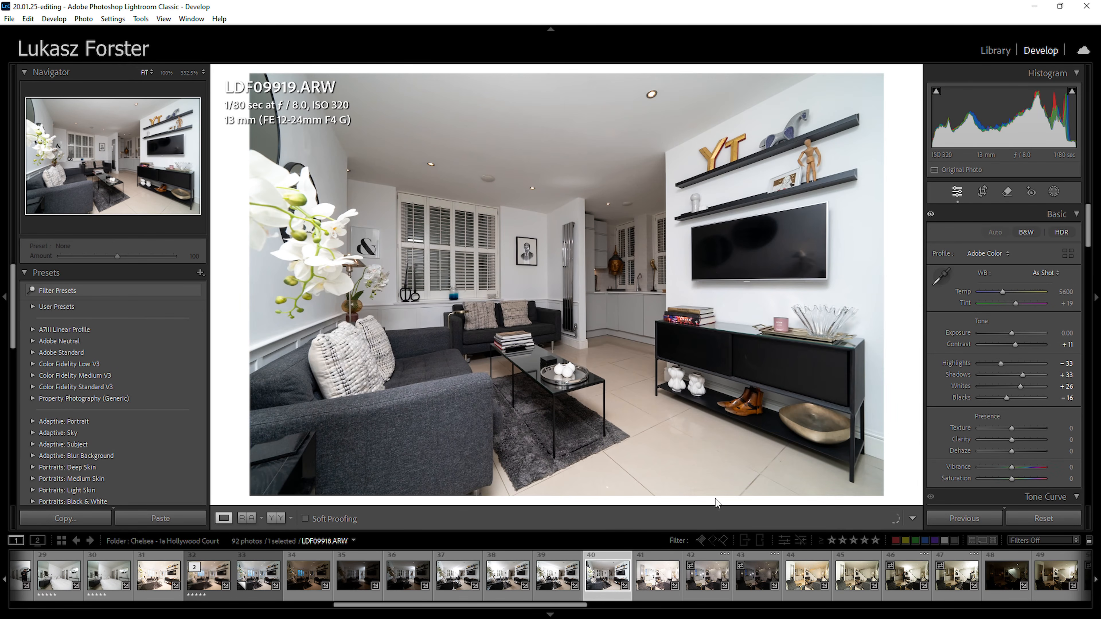
key("w")
left_click(680, 152)
key("w")
left_click(677, 162)
key("w")
left_click(580, 132)
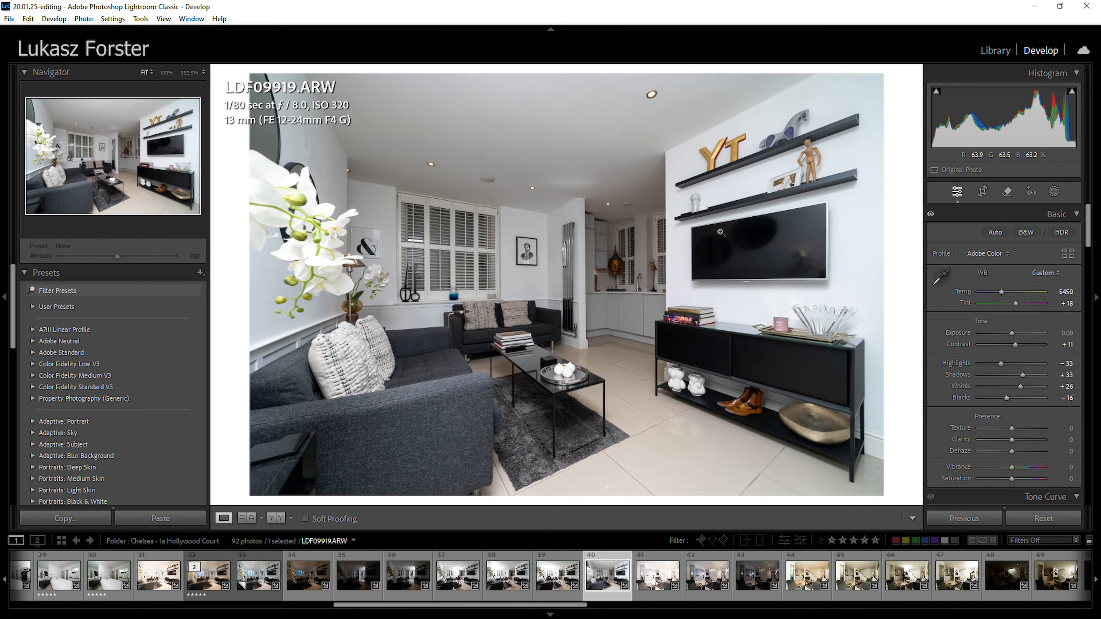
left_click_drag(1020, 384, 1021, 386)
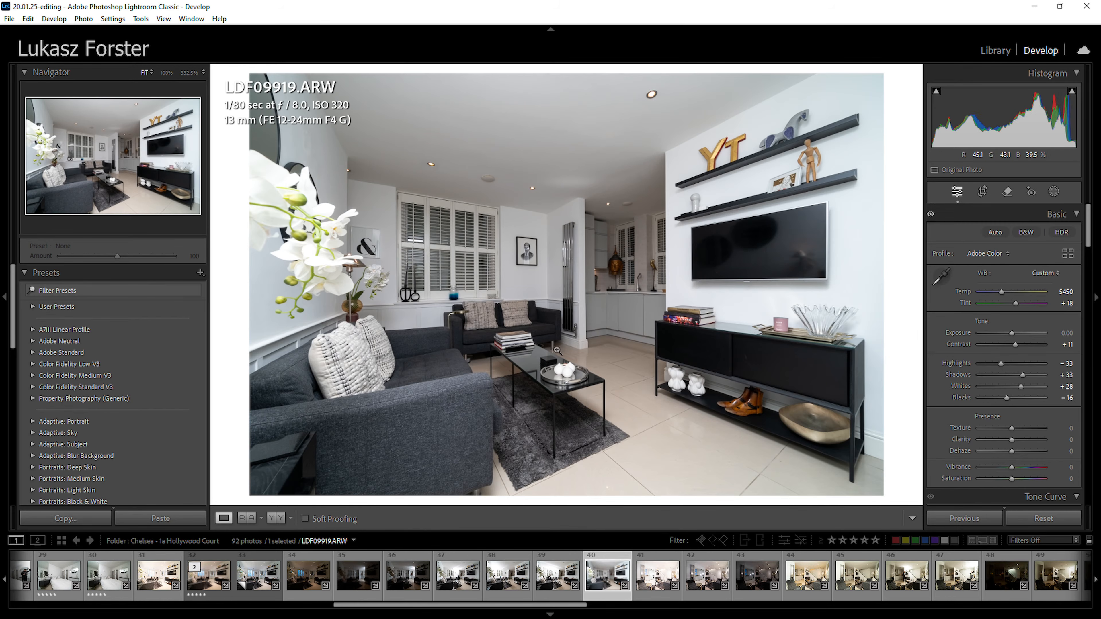
key("5")
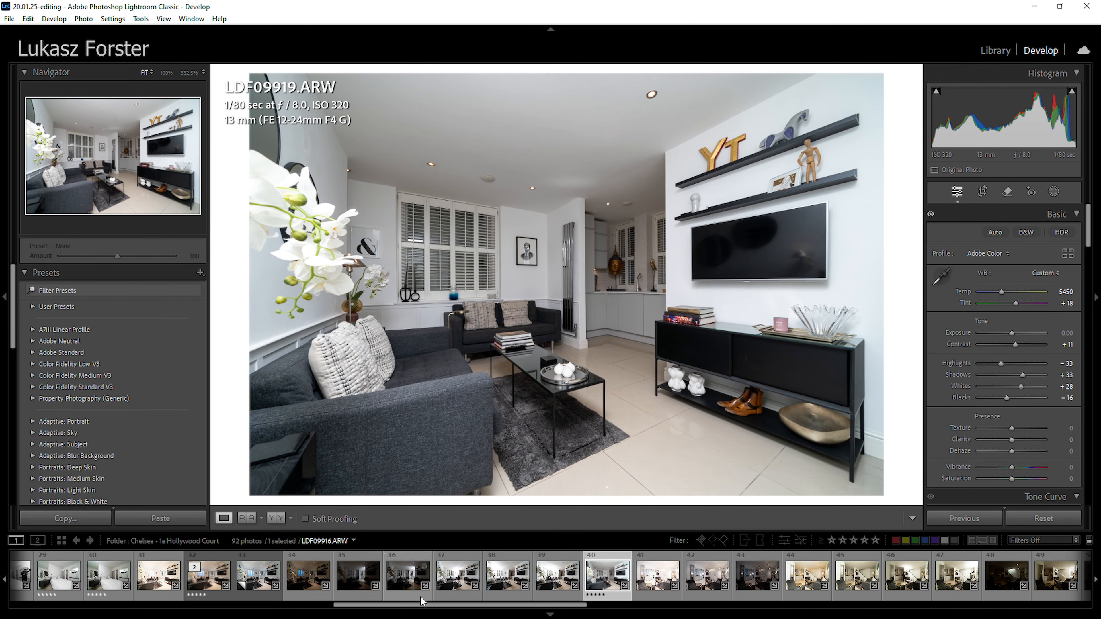
Synchronize all develop settings of LDF09919.ARW to the preceding frames LDF09914.ARW through LDF09918.ARW
left_click(354, 580, "shift")
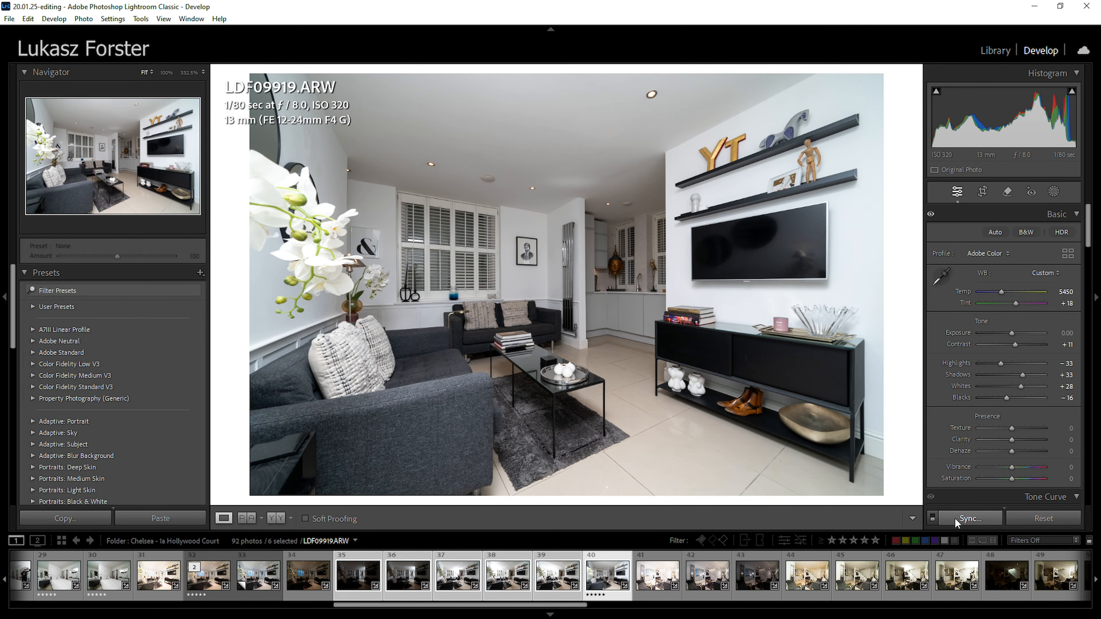
left_click(970, 518)
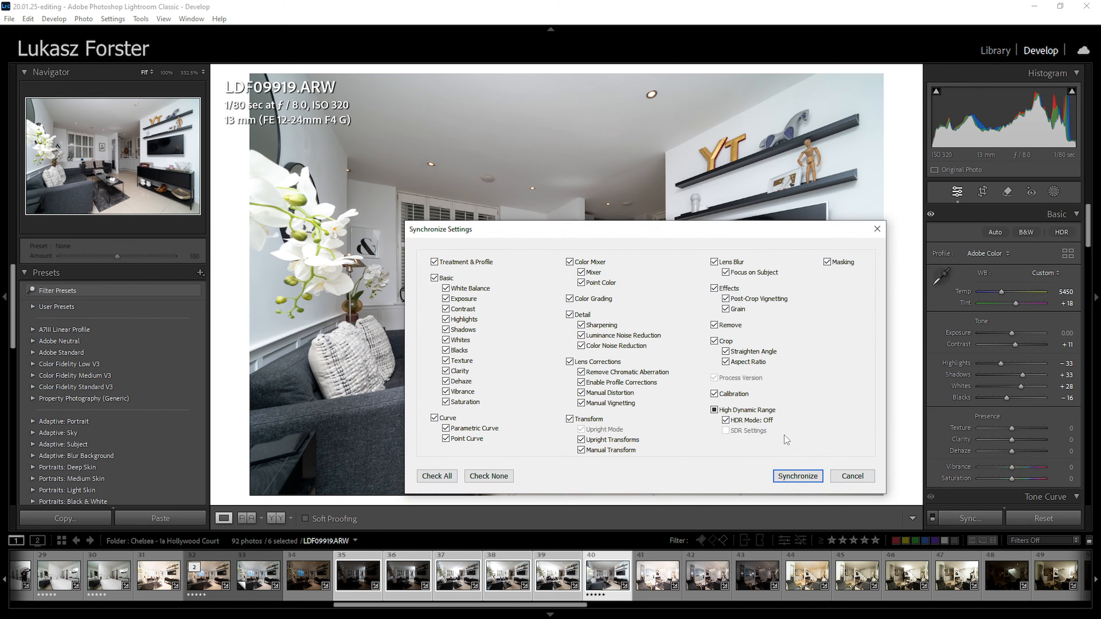
left_click(797, 475)
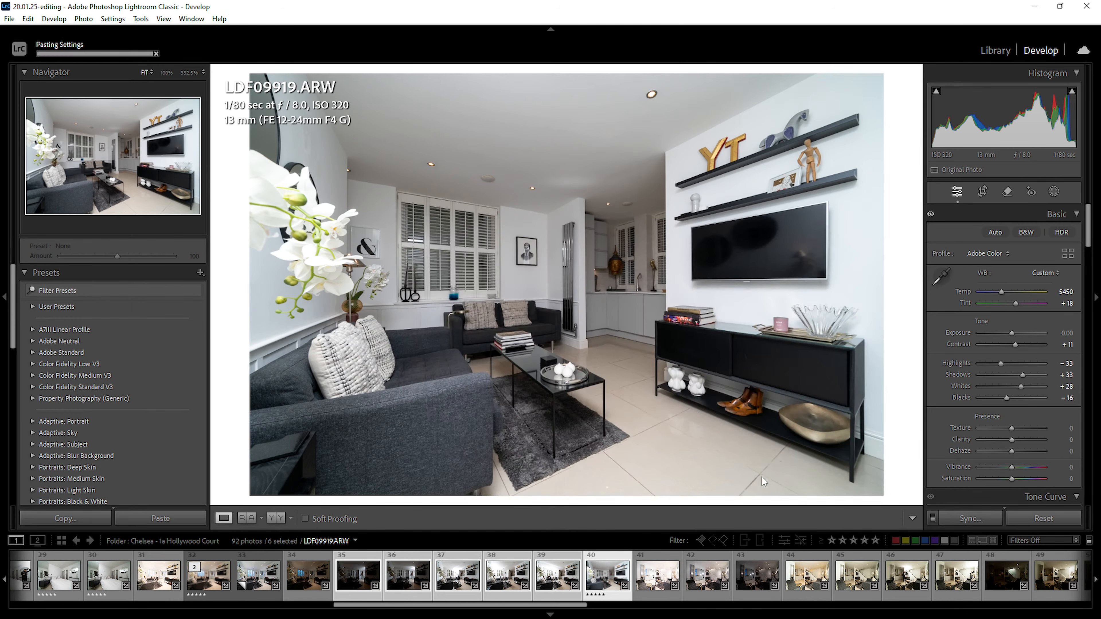
Rate LDF09918.ARW and LDF09917.ARW five stars each, setting Highlights to −60 and Whites to +7 on LDF09917.ARW
left_click(550, 580)
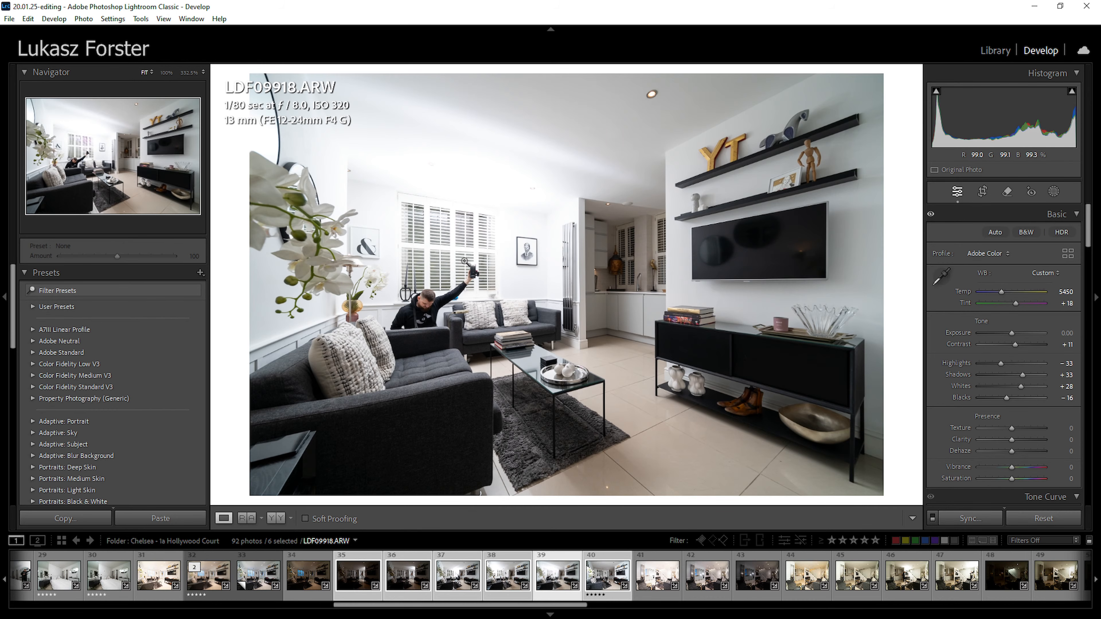
key("5")
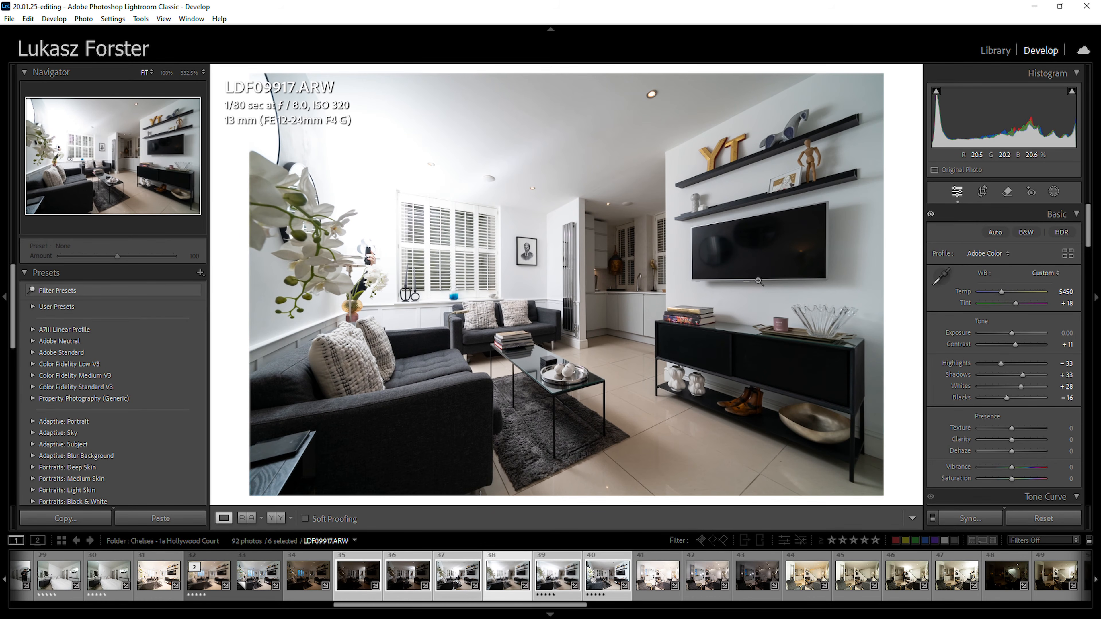
key("5")
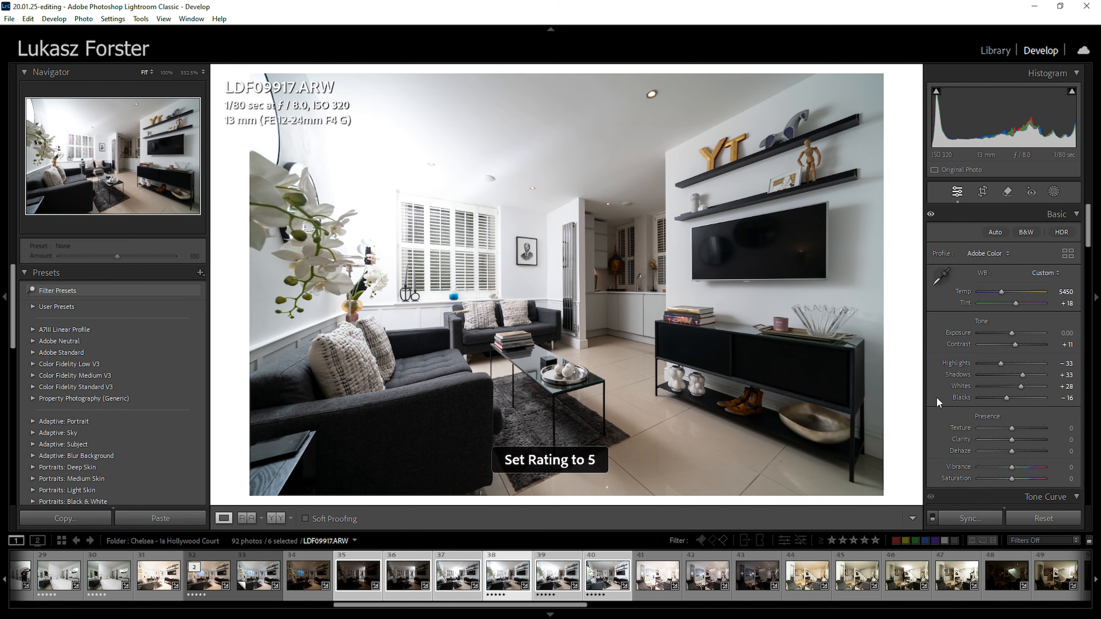
left_click_drag(1020, 386, 990, 366)
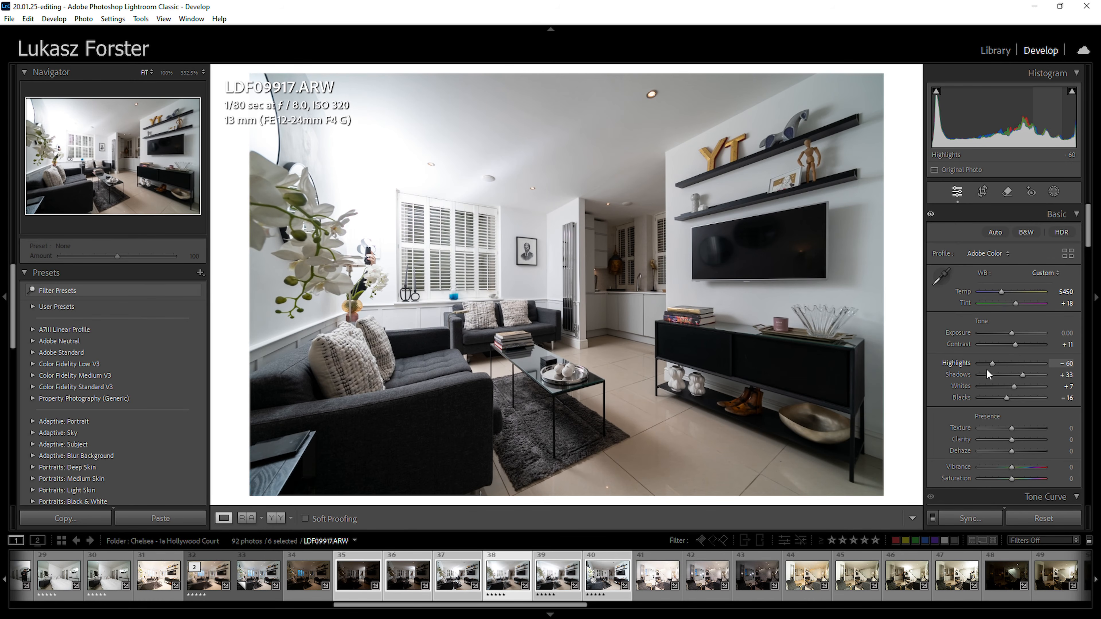
Rate LDF09916.ARW and LDF09915.ARW five stars each, checking the kitchen area of LDF09915.ARW up close
left_click(461, 581)
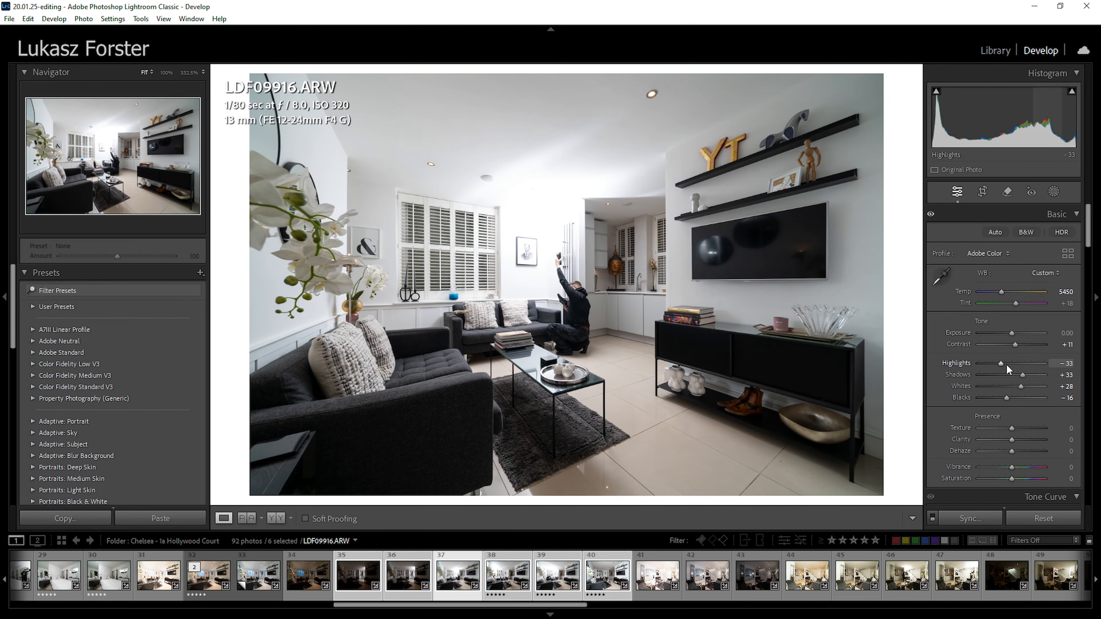
key("5")
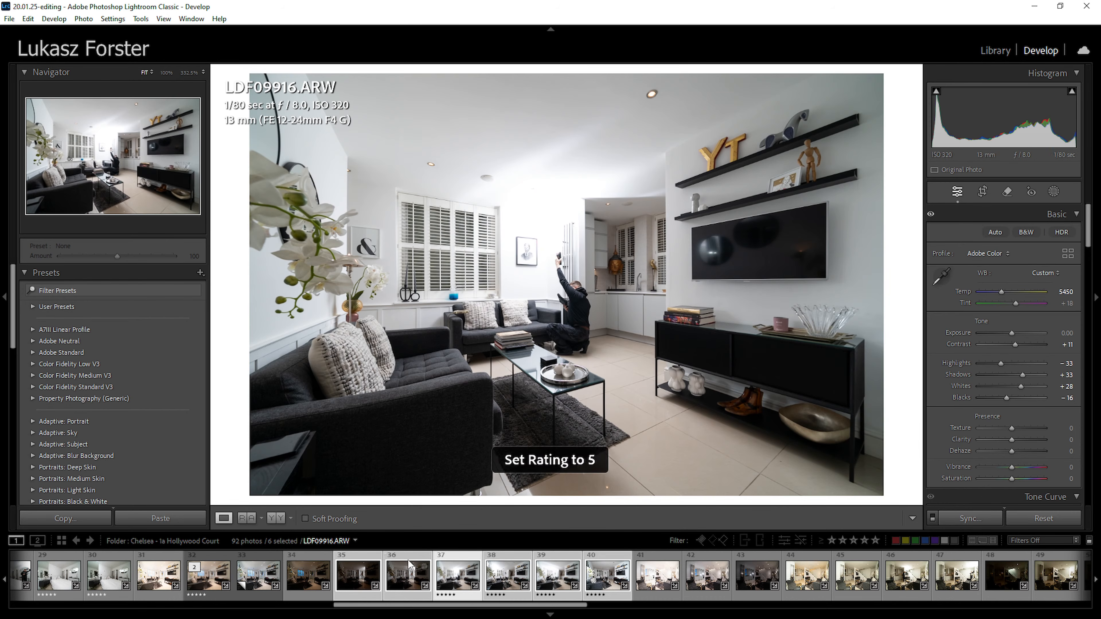
left_click(404, 580)
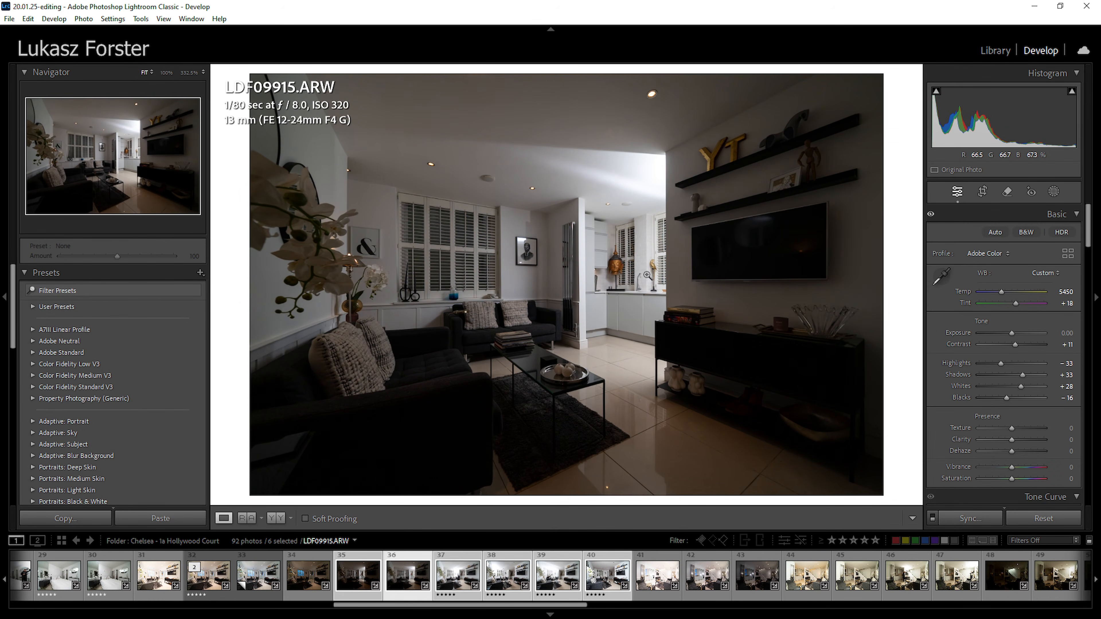
left_click(637, 263)
left_click(636, 264)
key("5")
Check the lit kitchen ceiling in the dark frame LDF09914.ARW up close and rate the photo five stars
left_click(351, 568)
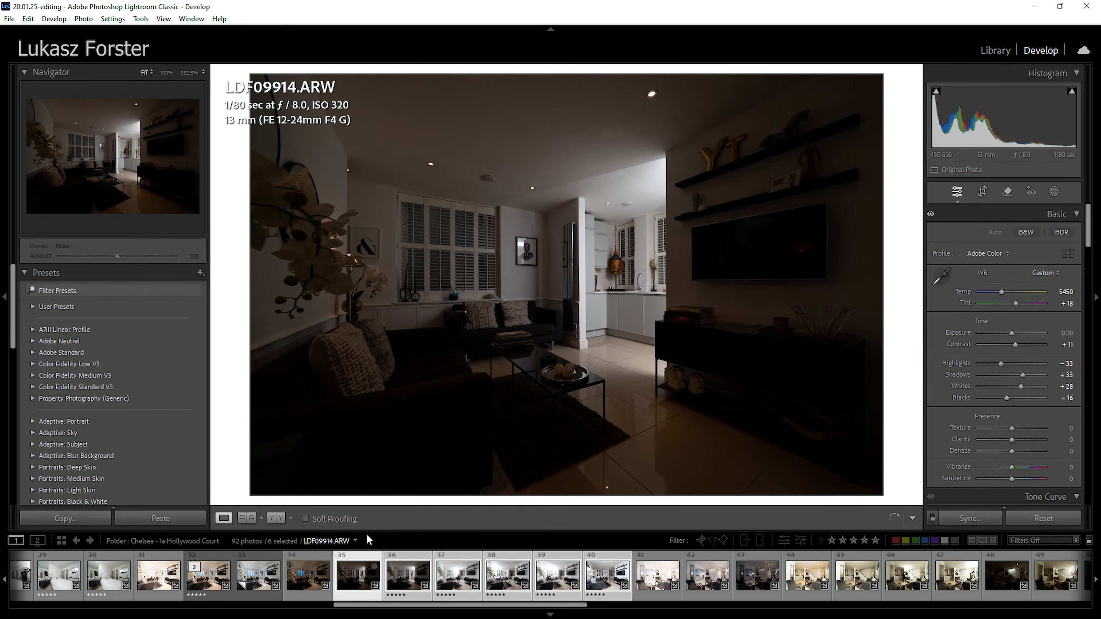
left_click(657, 173)
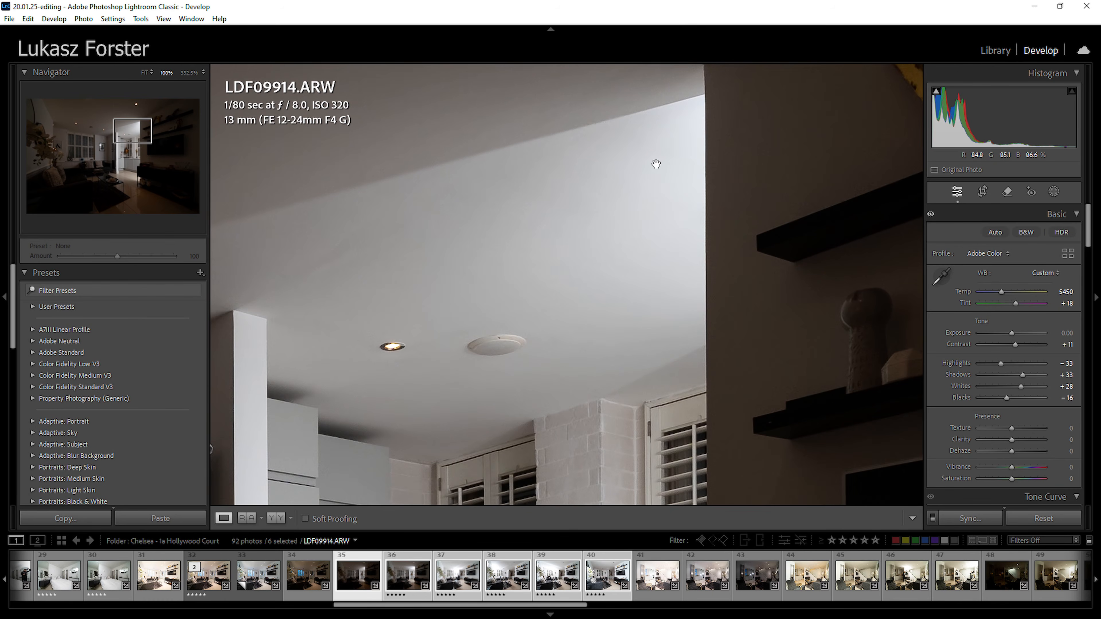
left_click(659, 172)
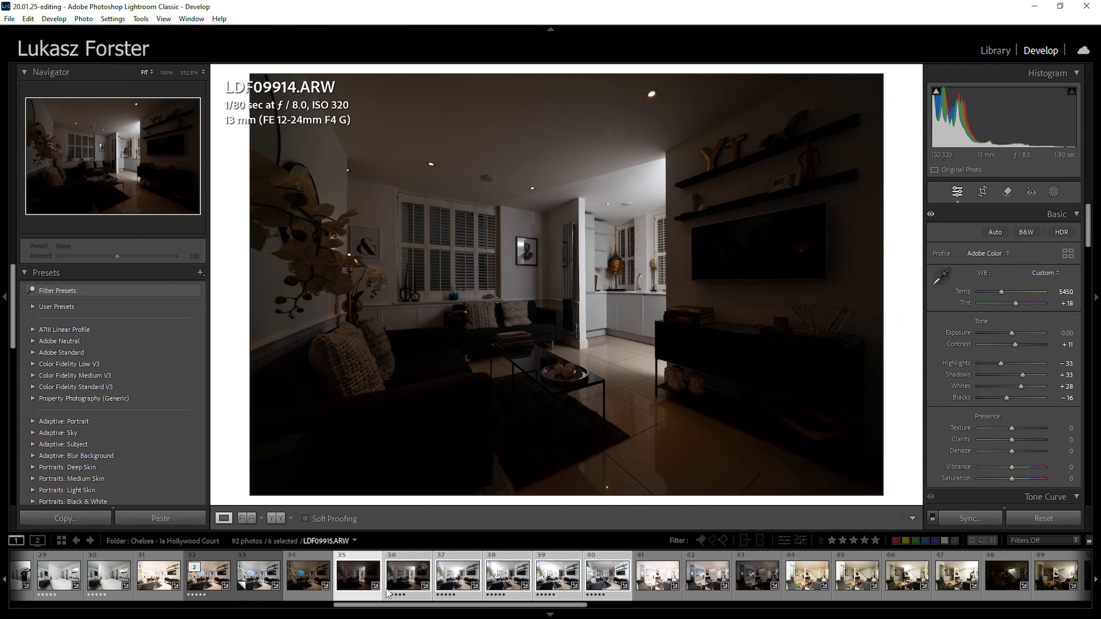
key("5")
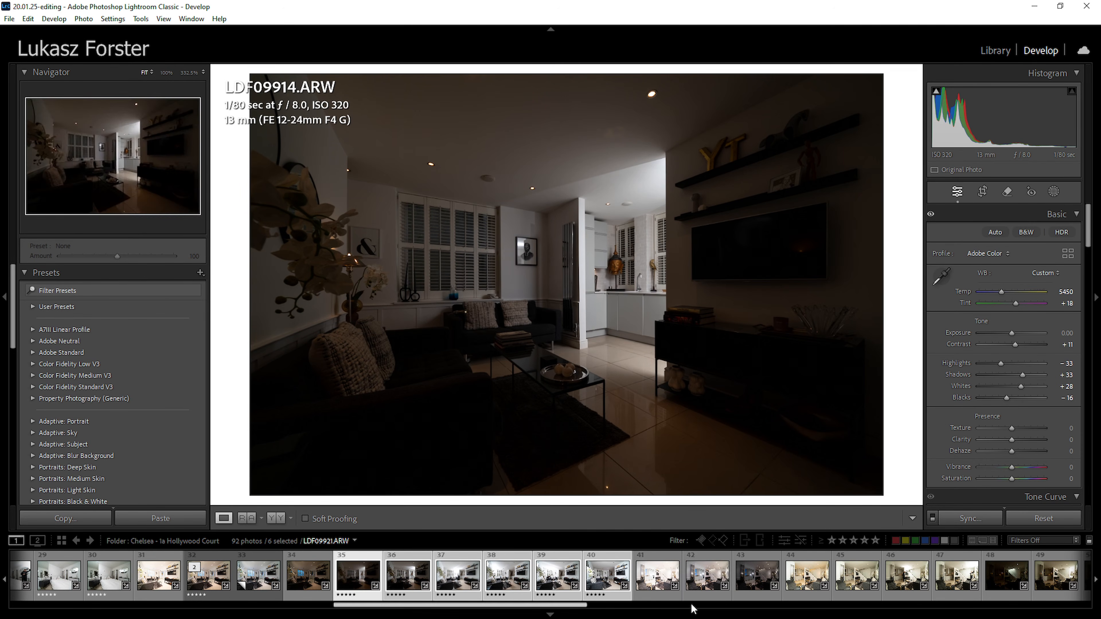
Rate LDF09921.ARW five stars and set its Exposure to −0.26, Highlights to −46 and Shadows to +47
left_click(556, 613)
left_click(561, 610)
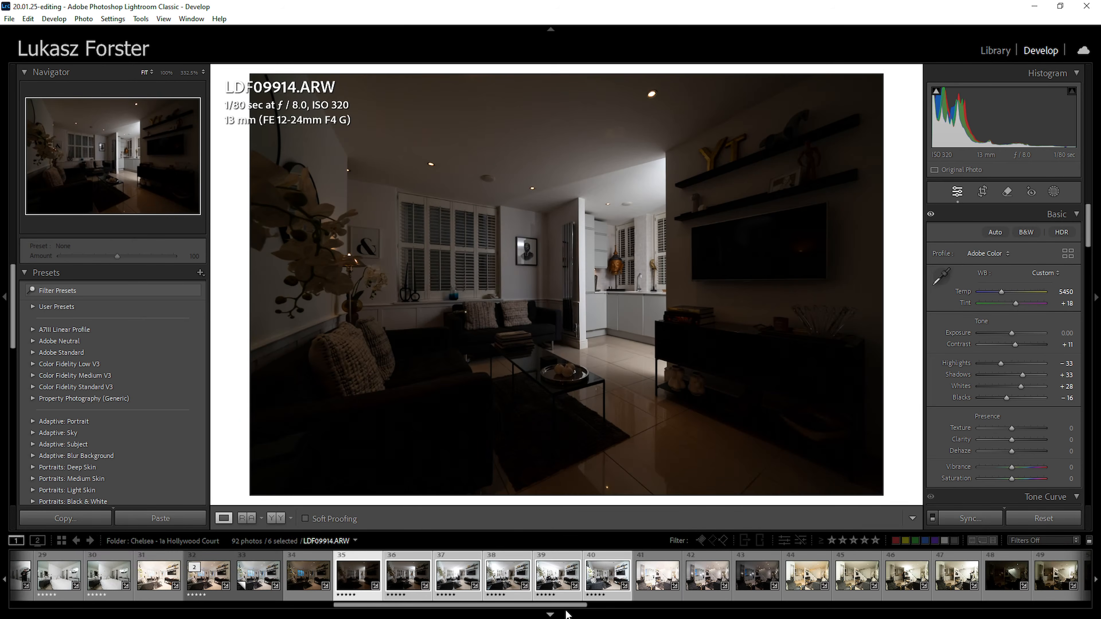
left_click_drag(566, 606, 647, 606)
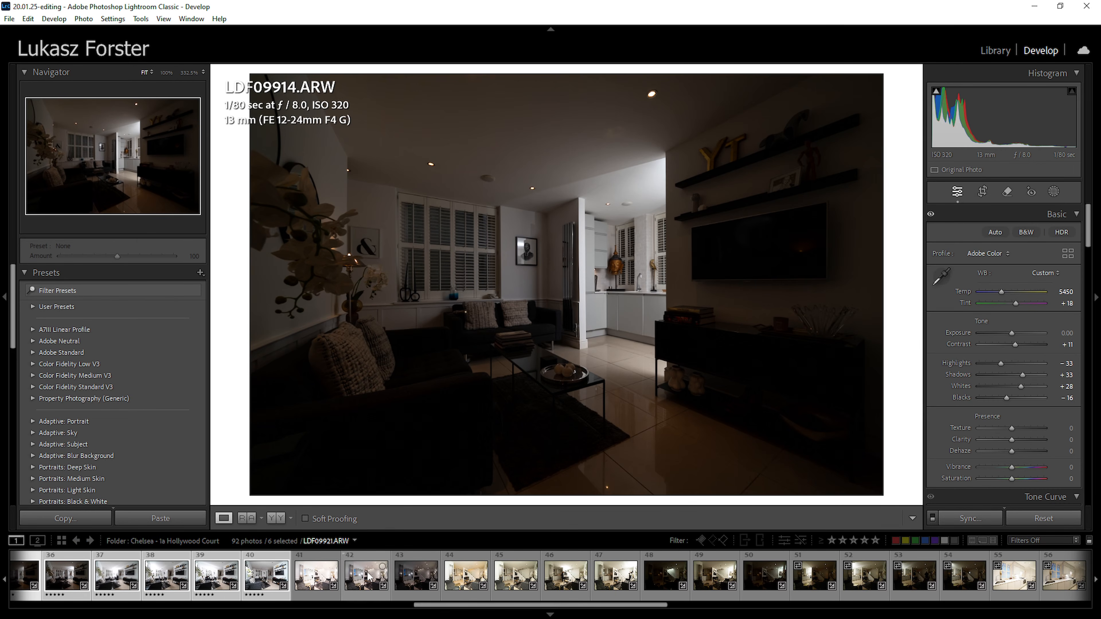
left_click(376, 579)
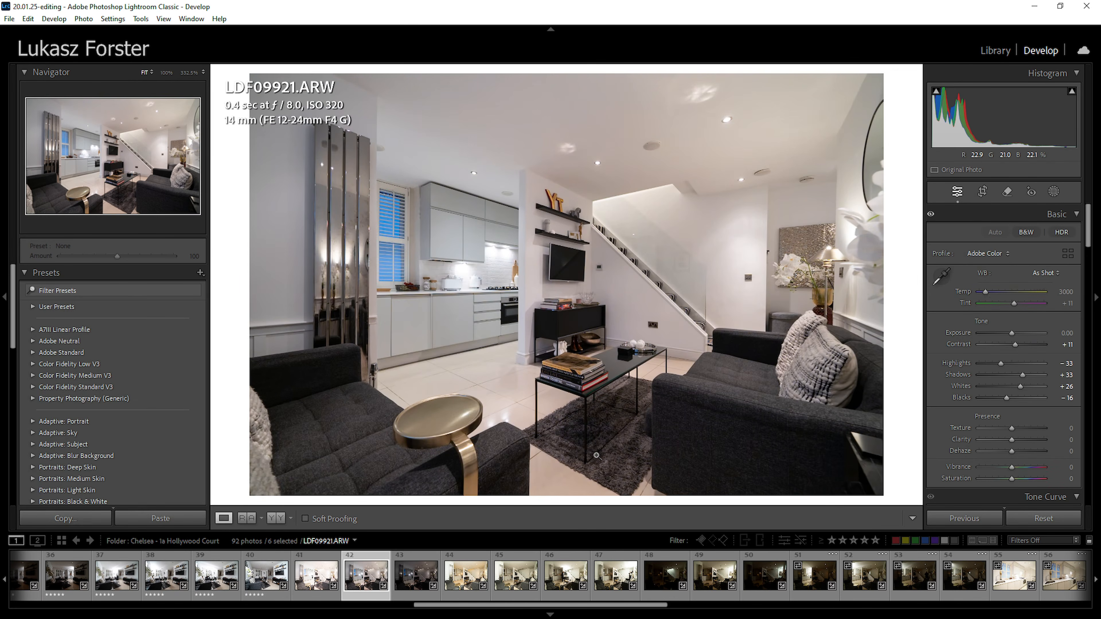
key("5")
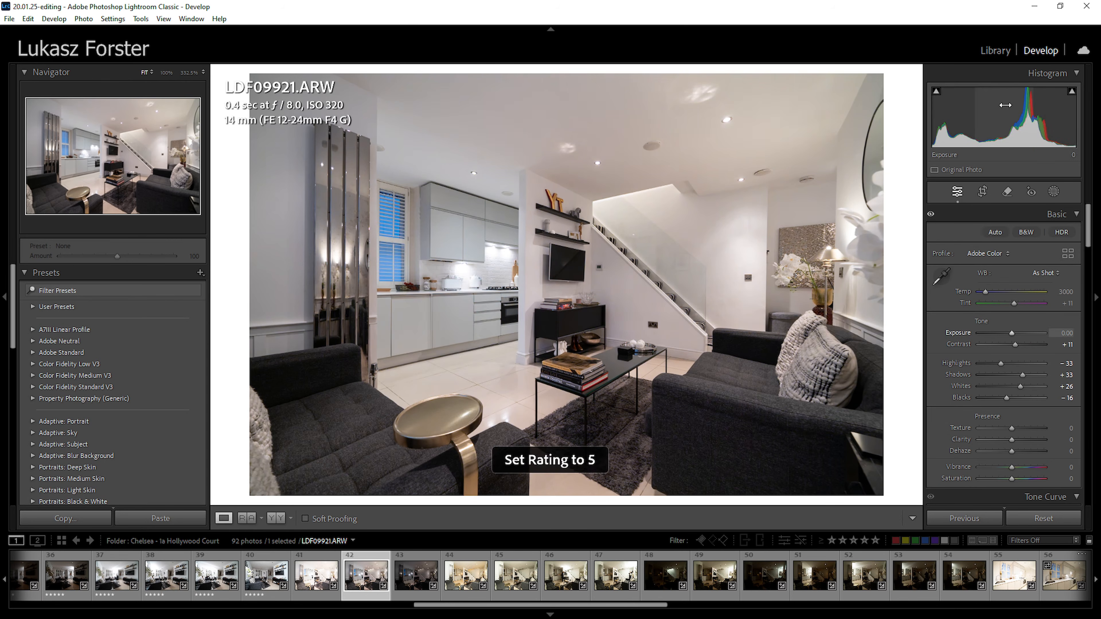
mouse_move(1014, 113)
left_mouse_down()
mouse_move(1001, 125)
mouse_move(1021, 116)
left_mouse_up()
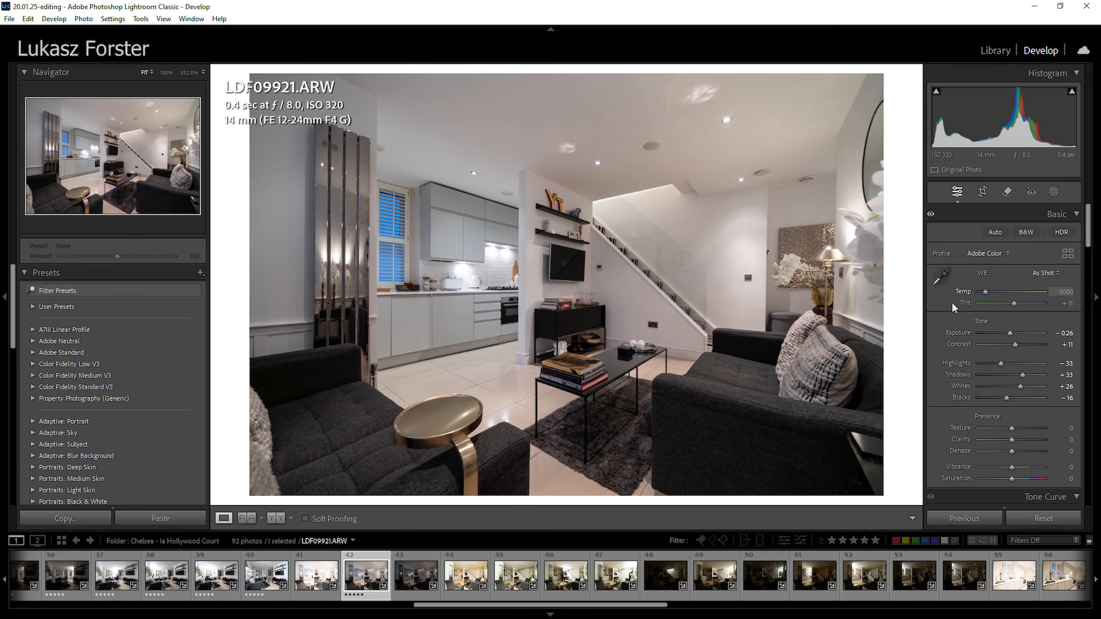
left_click_drag(999, 362, 1031, 374)
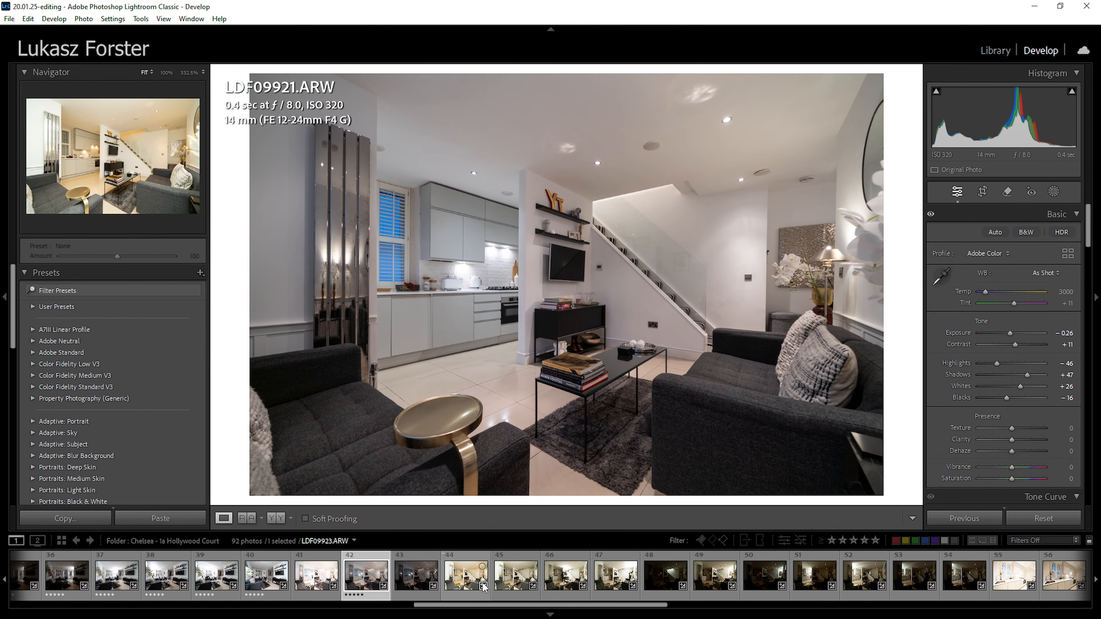
Neutralize the white balance of the flash frame LDF09924.ARW on the ceiling (Temp 5550, Tint +18)
left_click(431, 583)
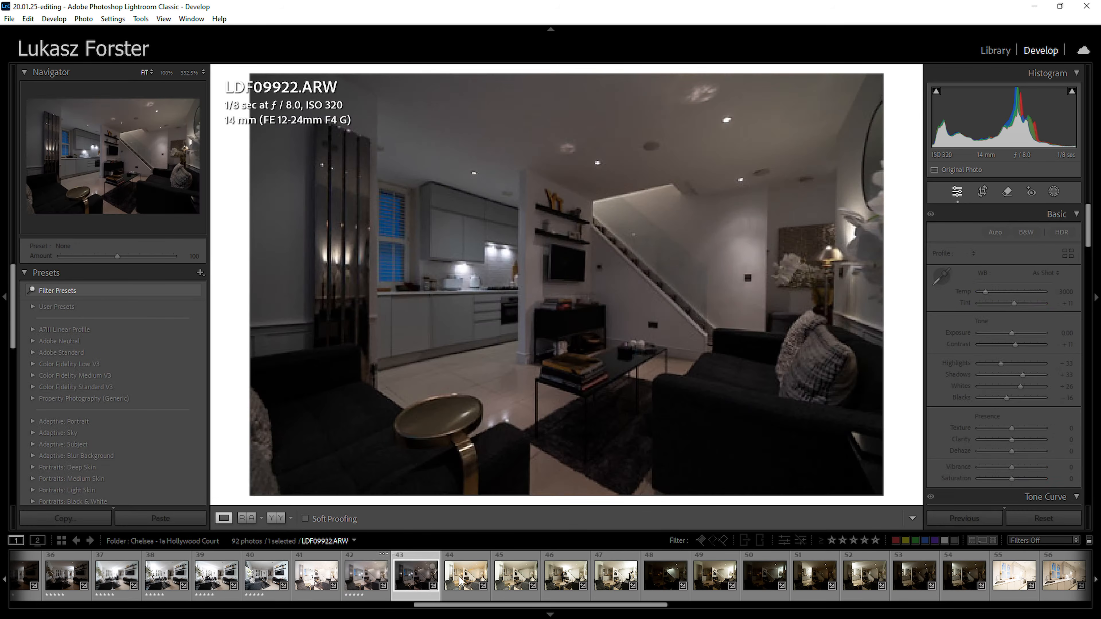
left_click(460, 583)
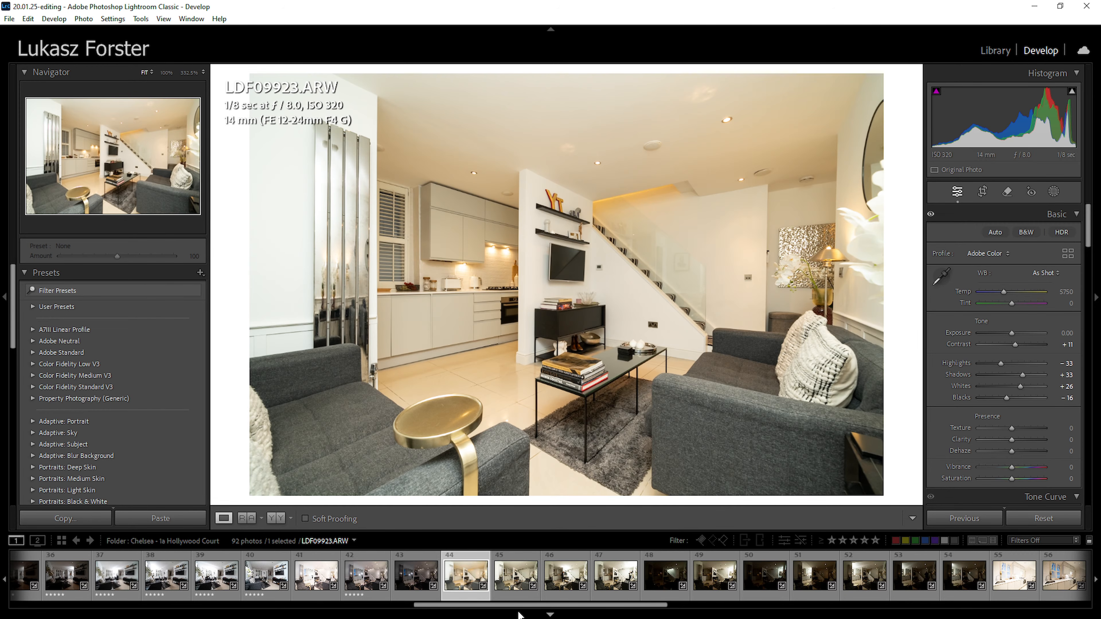
left_click(516, 583)
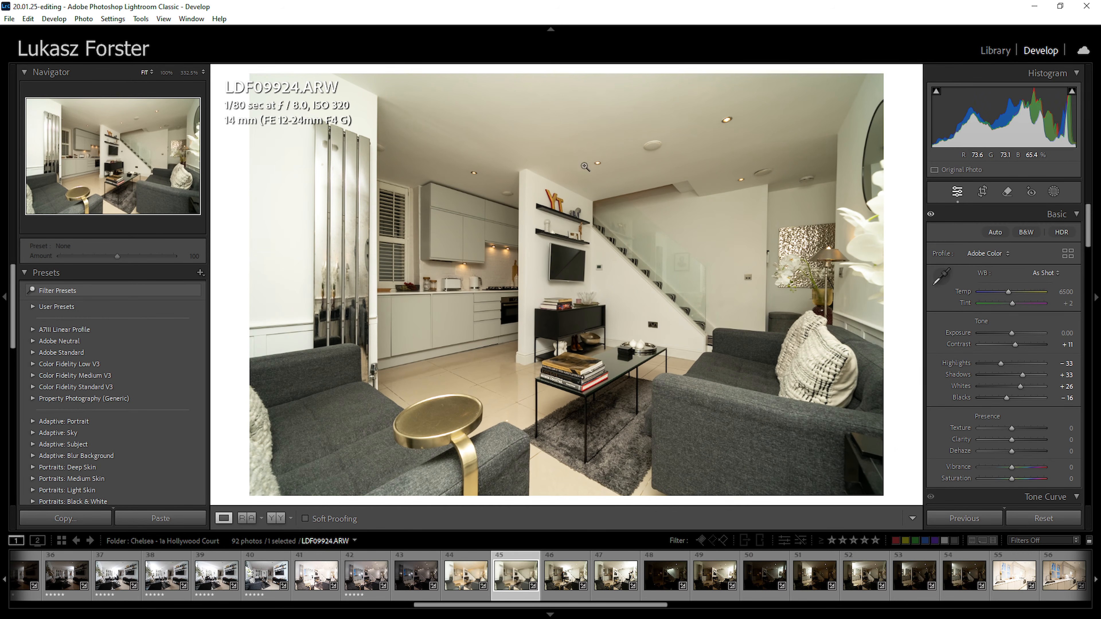
key("w")
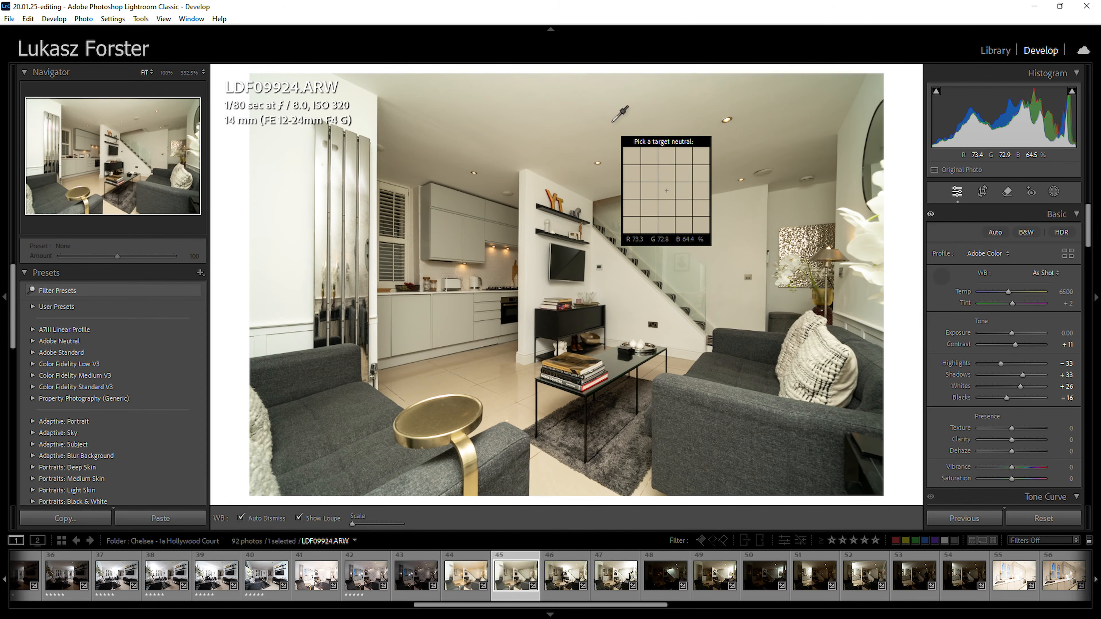
left_click(609, 94)
key("w")
left_click(602, 91)
key("w")
left_click(594, 95)
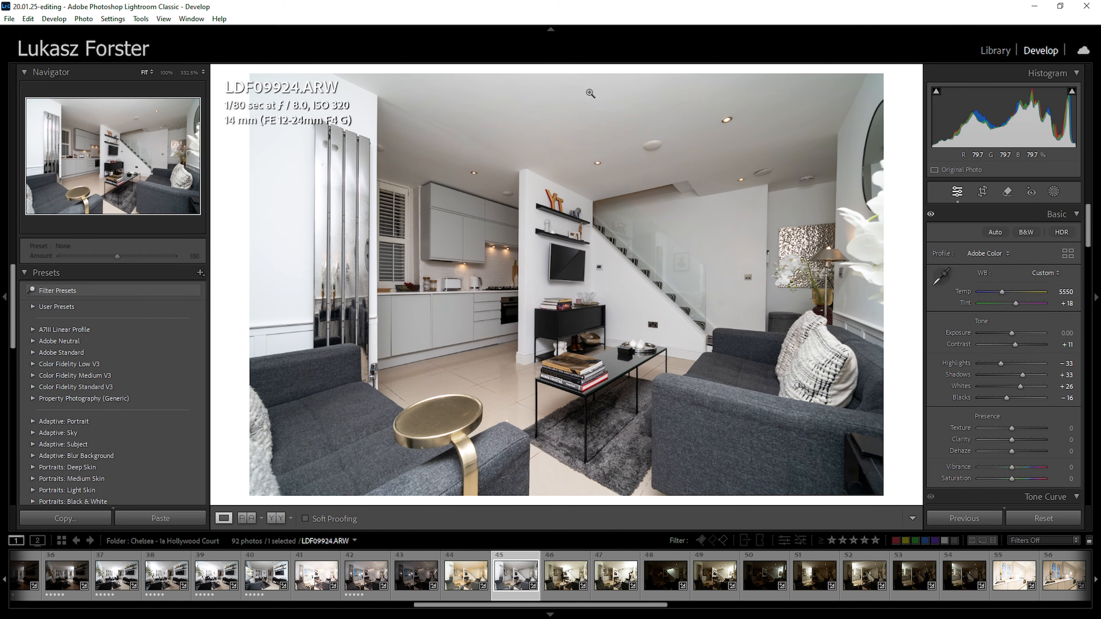
Set Highlights to −42 and Whites to +18 on LDF09924.ARW and rate the photo five stars
left_click_drag(1020, 386, 995, 363)
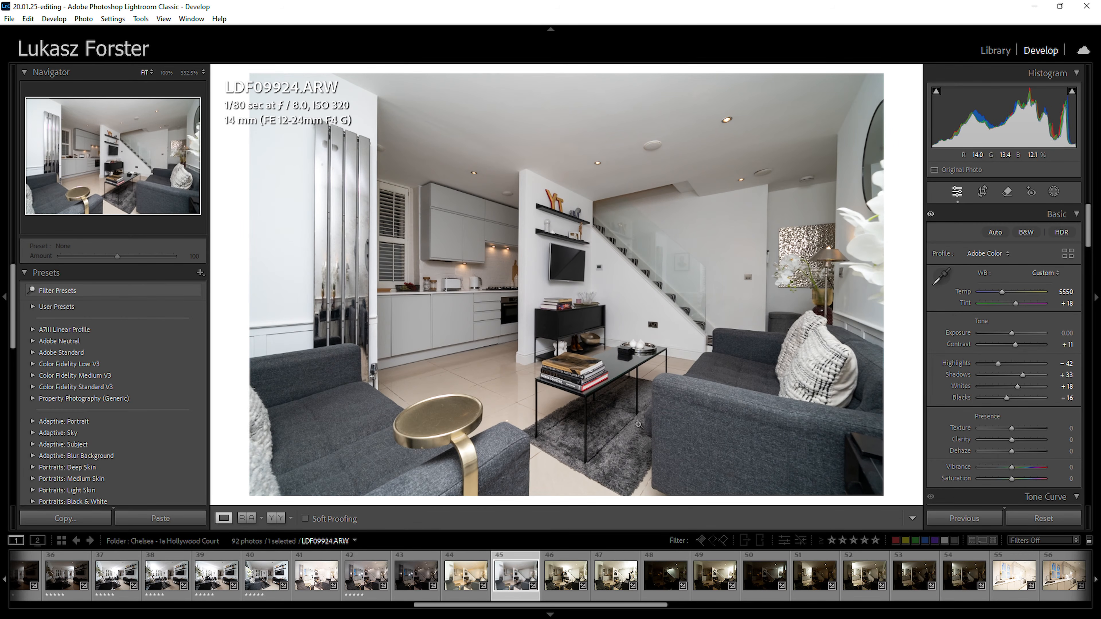
key("5")
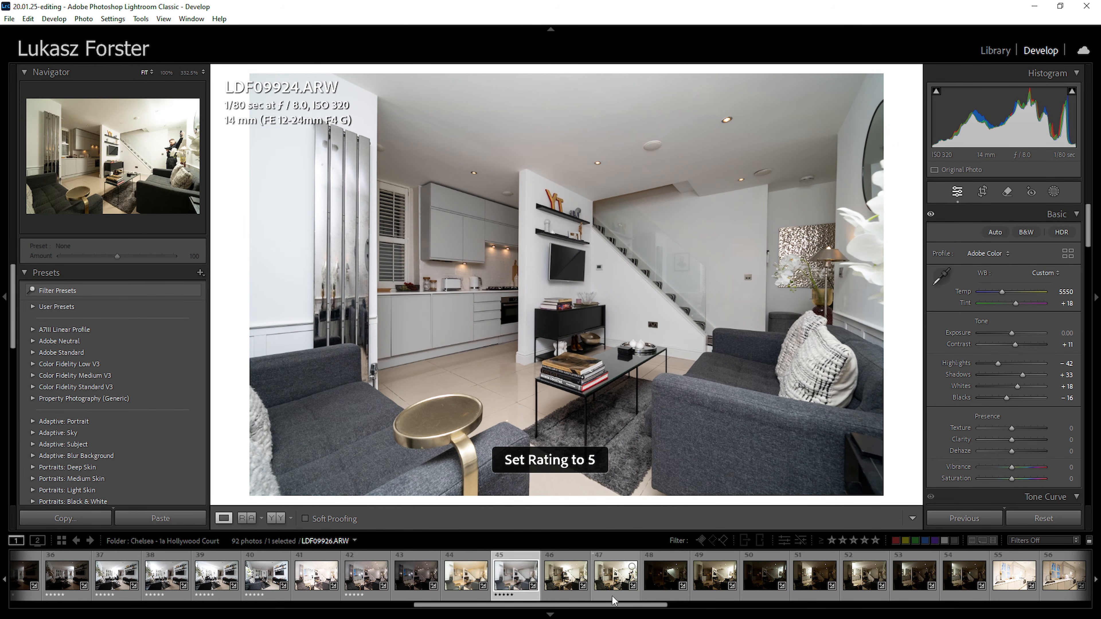
Synchronize all develop settings of LDF09924.ARW to the other frames of the series, filmstrip positions 44 through 54
left_click(964, 575, "shift")
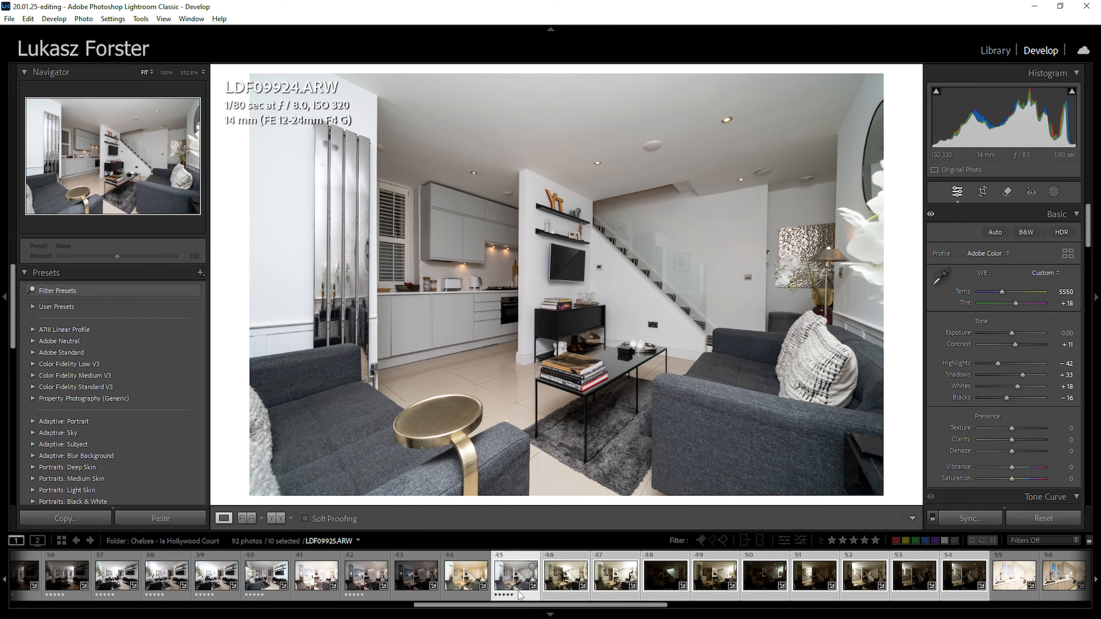
left_click(955, 520)
left_click(791, 477)
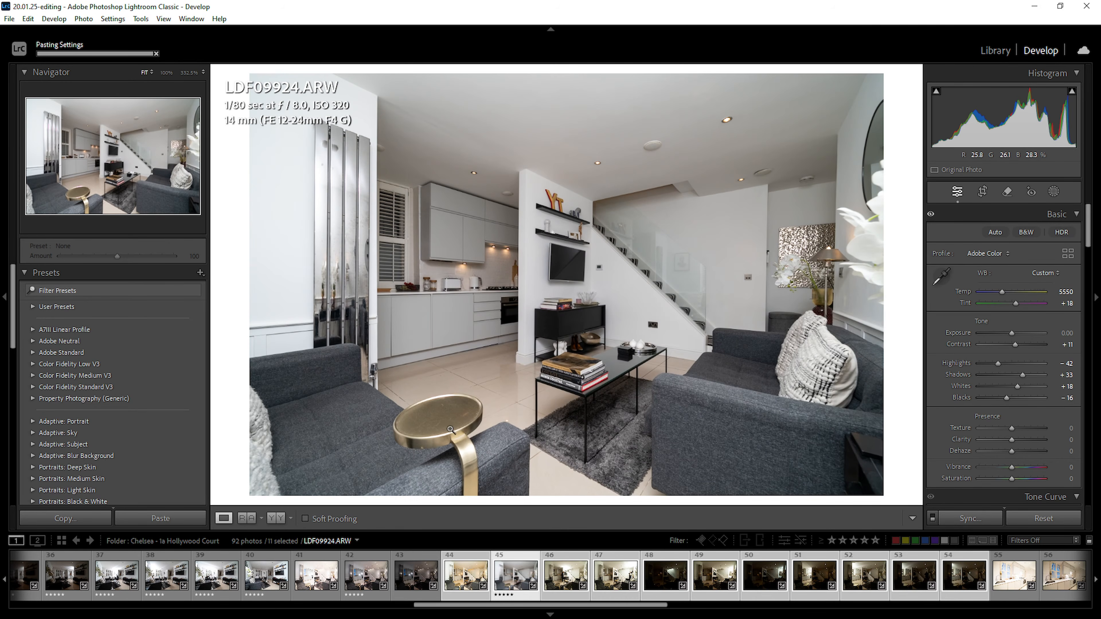
Compare LDF09922.ARW, LDF09924.ARW, LDF09921.ARW and LDF09923.ARW, and examine the warm light above the staircase in LDF09923.ARW up close
left_click(414, 581)
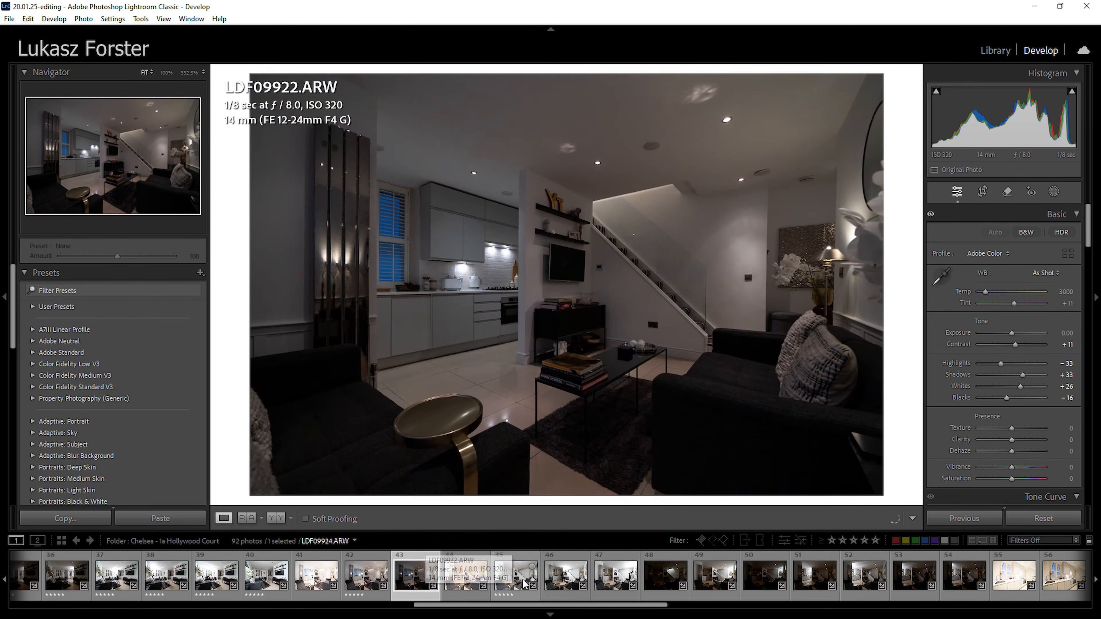
left_click(522, 581)
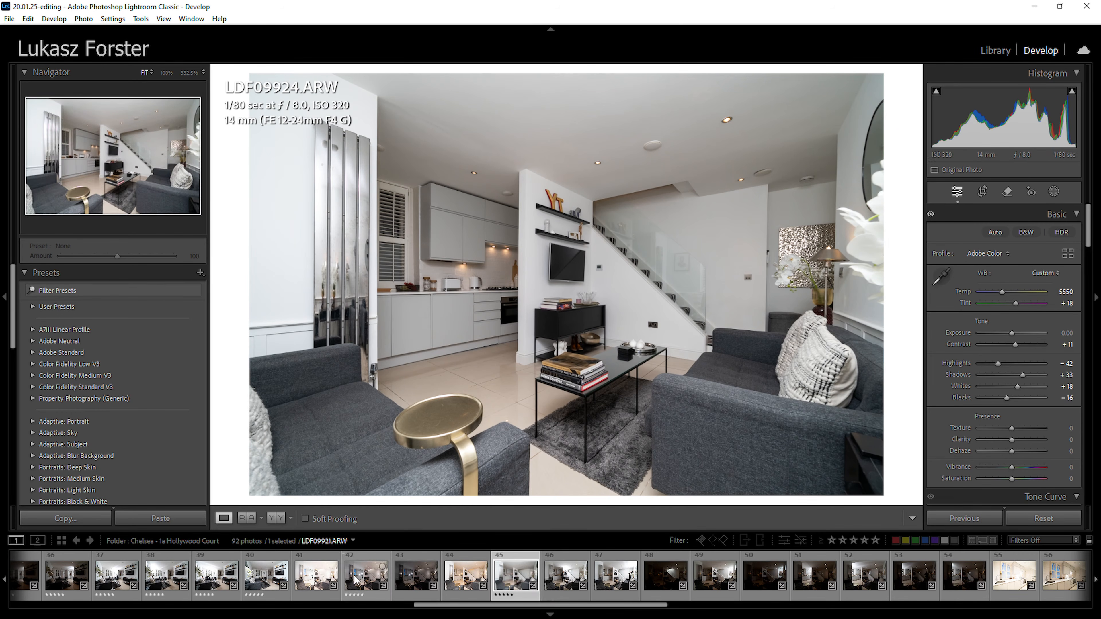
left_click(380, 581)
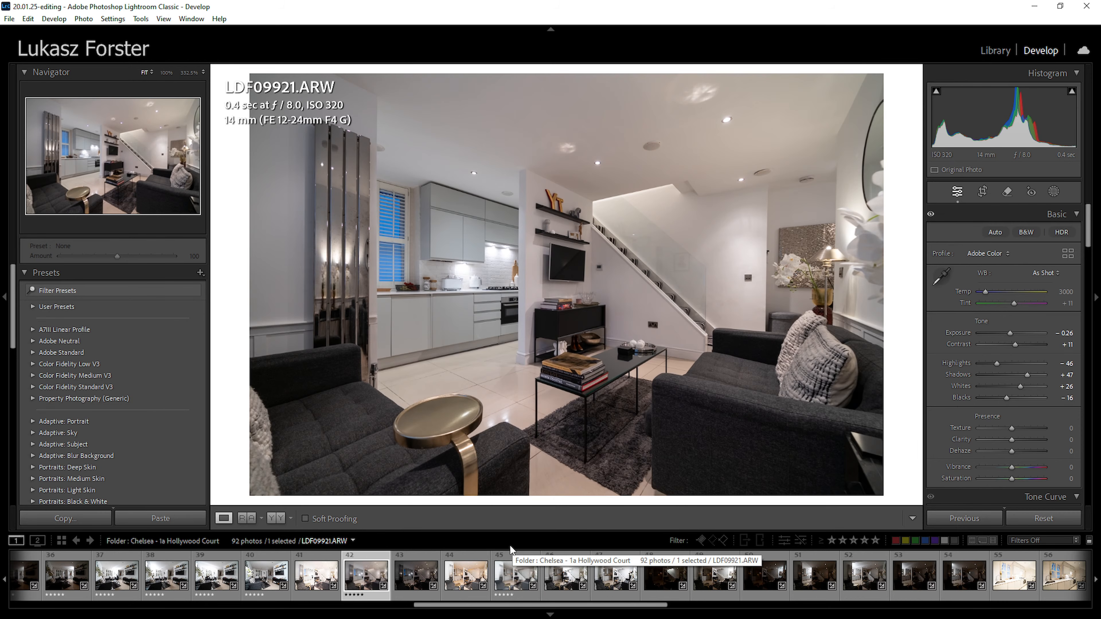
left_click(514, 577)
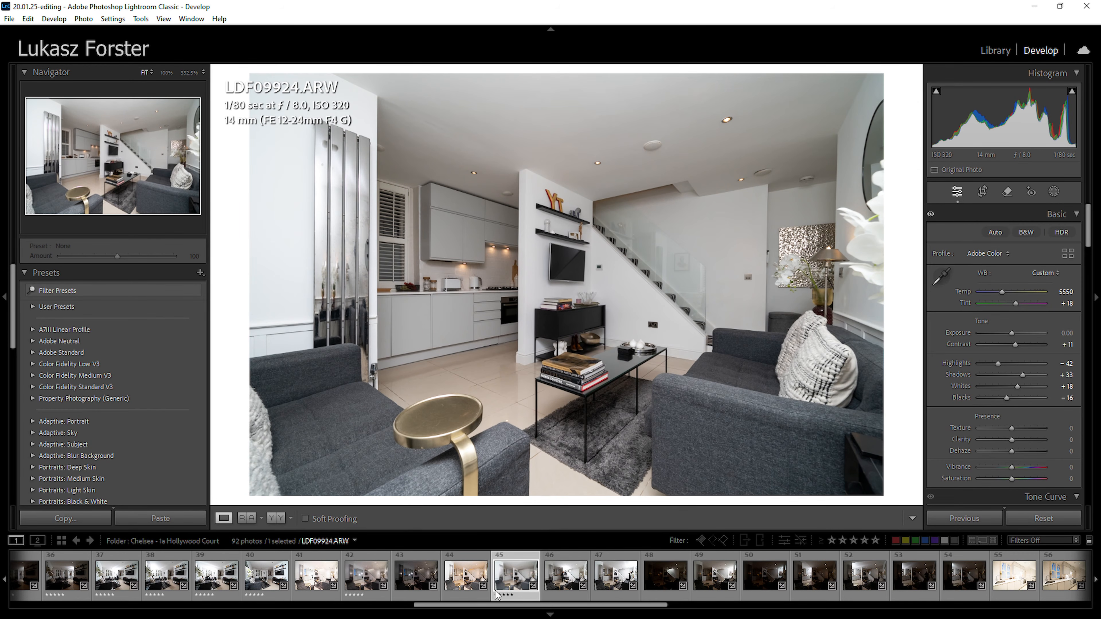
left_click(466, 581)
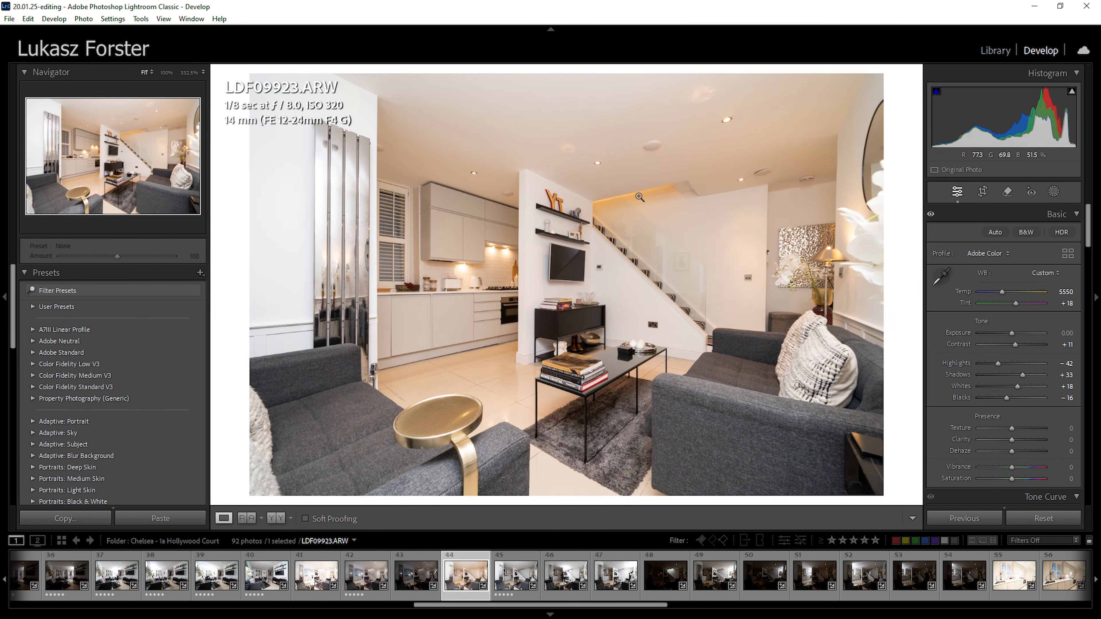
left_click(639, 196)
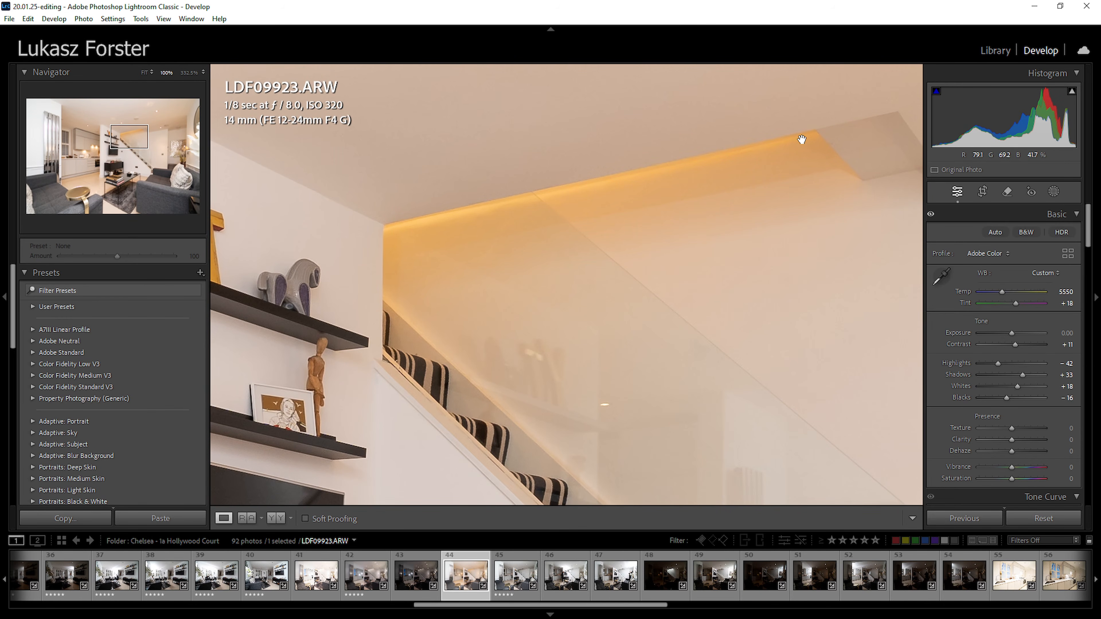
Rate LDF09923.ARW and LDF09925.ARW five stars, and set Whites to +5 on LDF09925.ARW
left_click(574, 213)
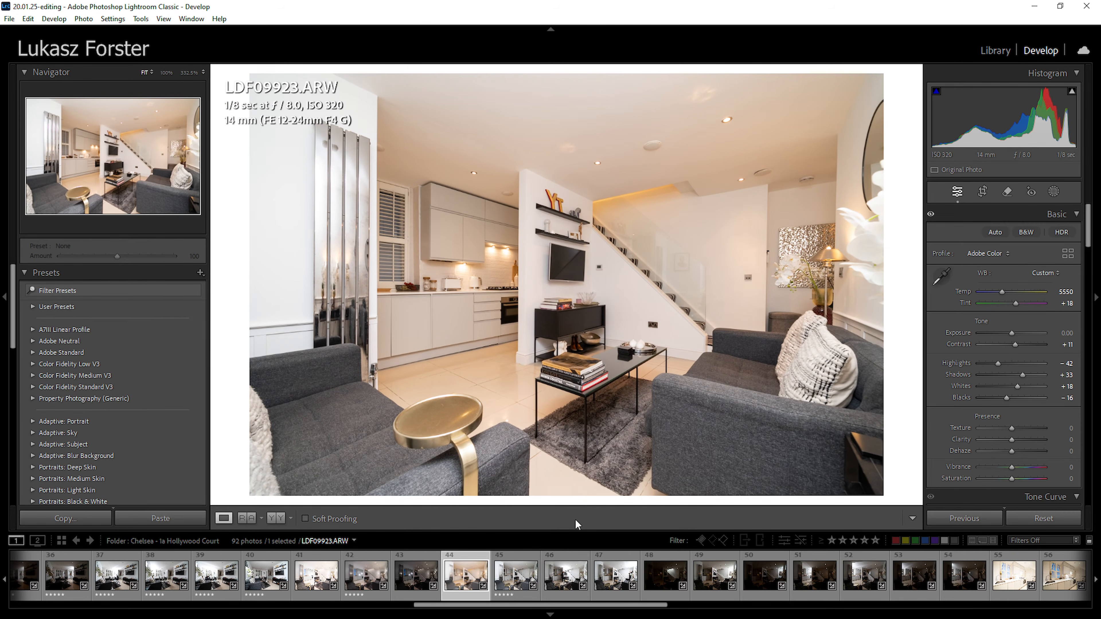
key("5")
left_click(565, 585)
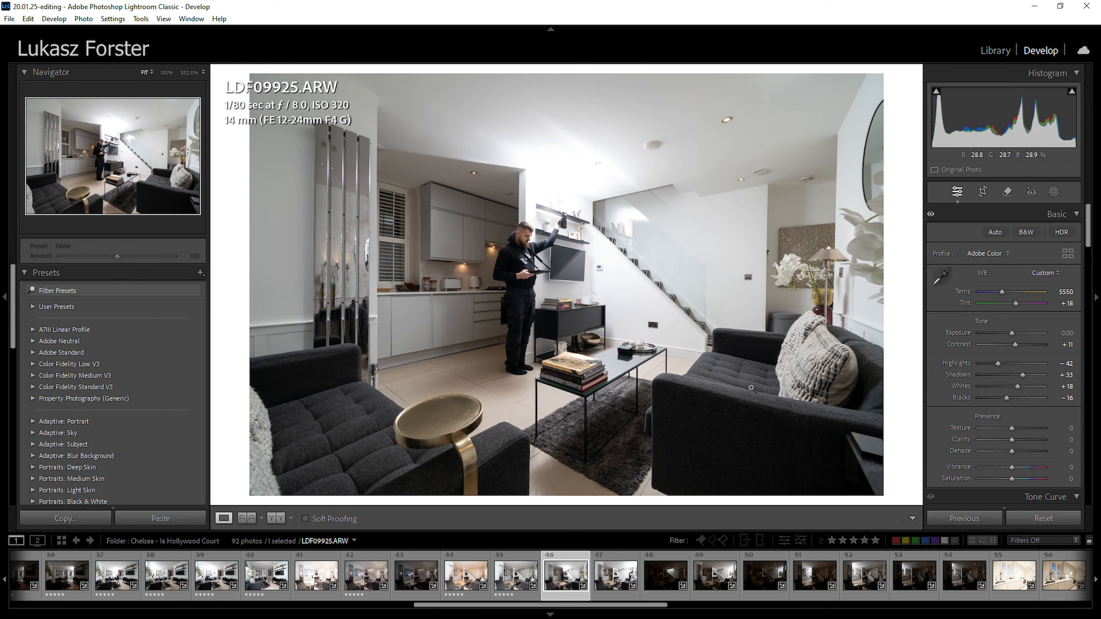
key("5")
left_click_drag(1011, 387, 1005, 387)
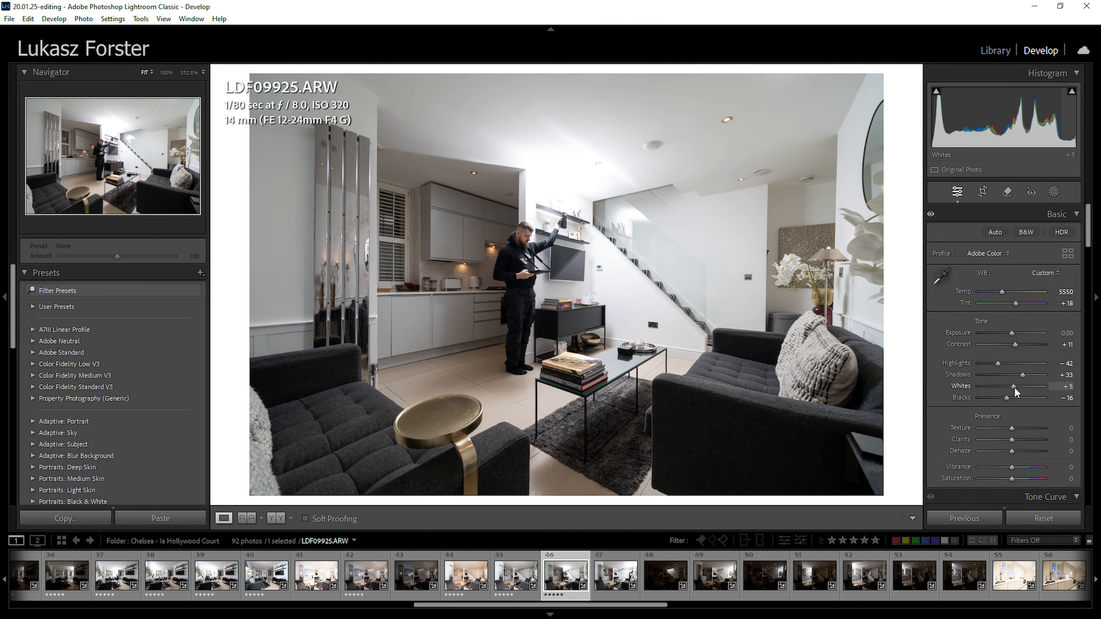
Set Highlights to −49 and Whites to +9 on LDF09926.ARW and rate the photo five stars
key("Right")
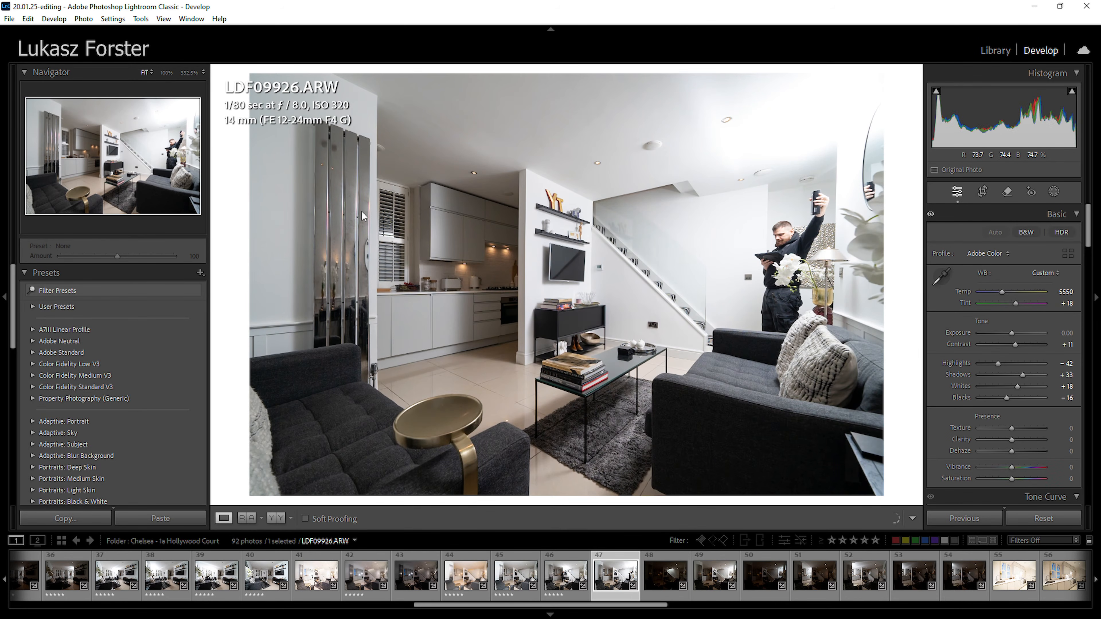
left_click_drag(1016, 387, 996, 363)
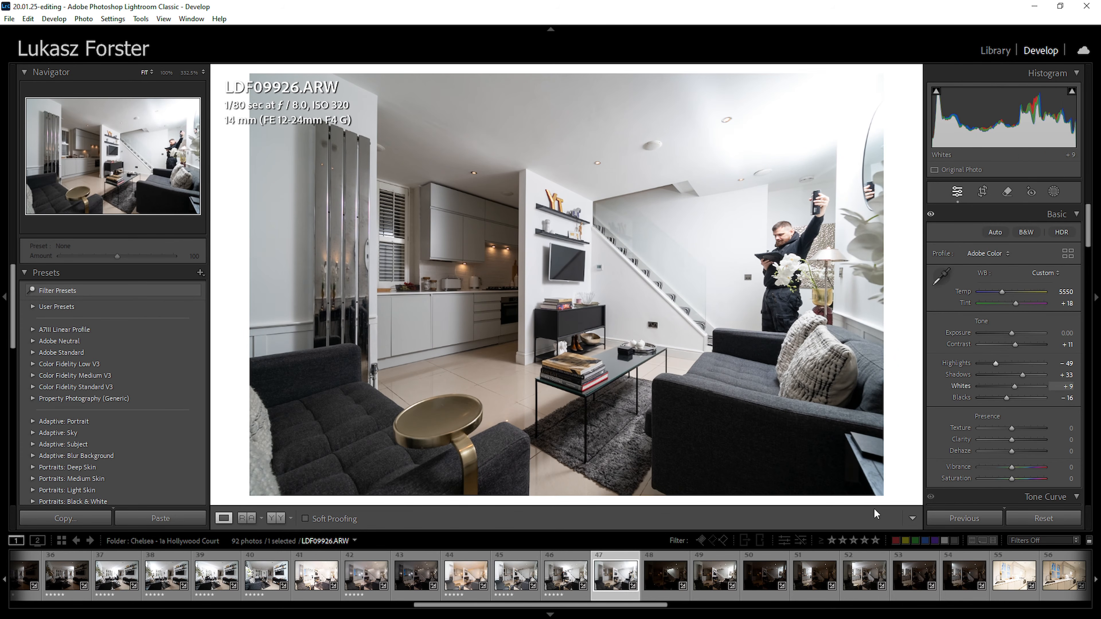
key("5")
Rate the staircase flash frame LDF09927.ARW and the following frame LDF09928.ARW five stars
left_click(665, 575)
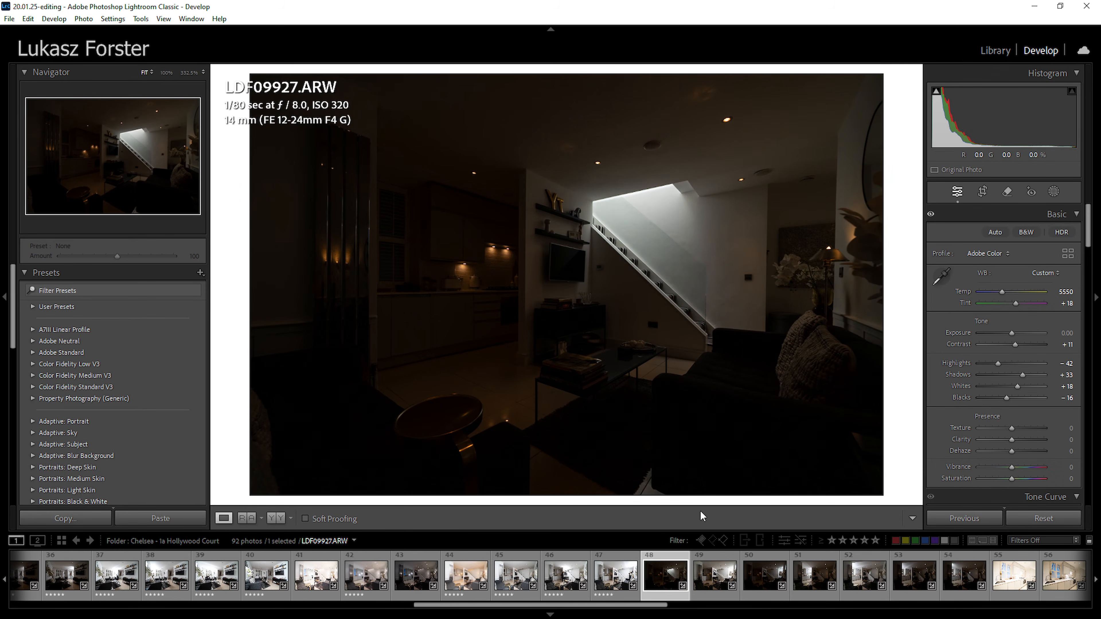
key("5")
left_click(715, 577)
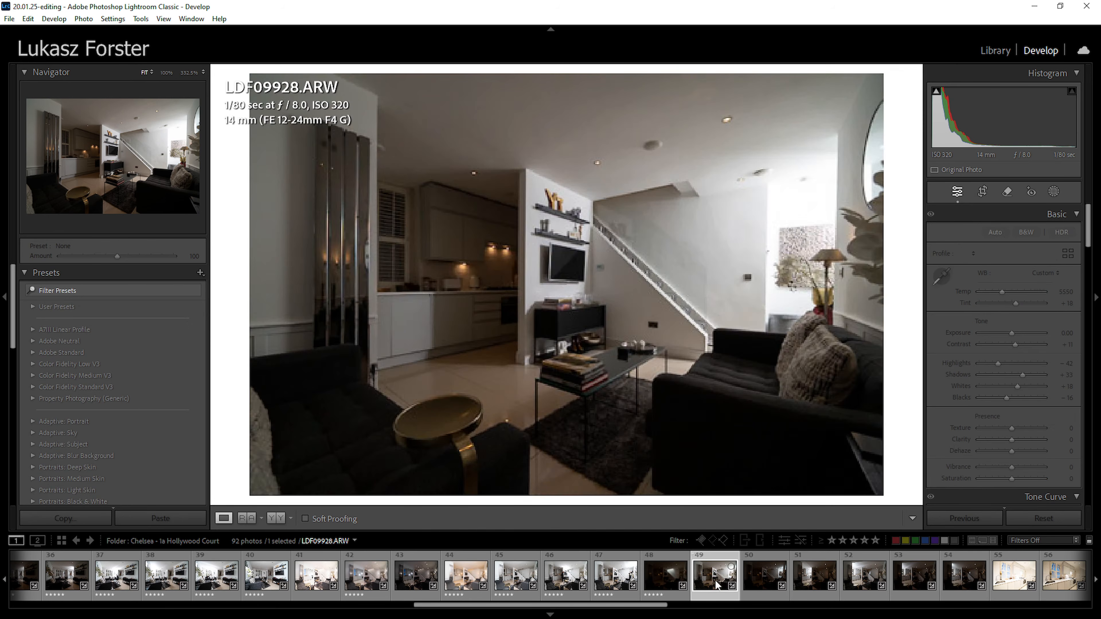
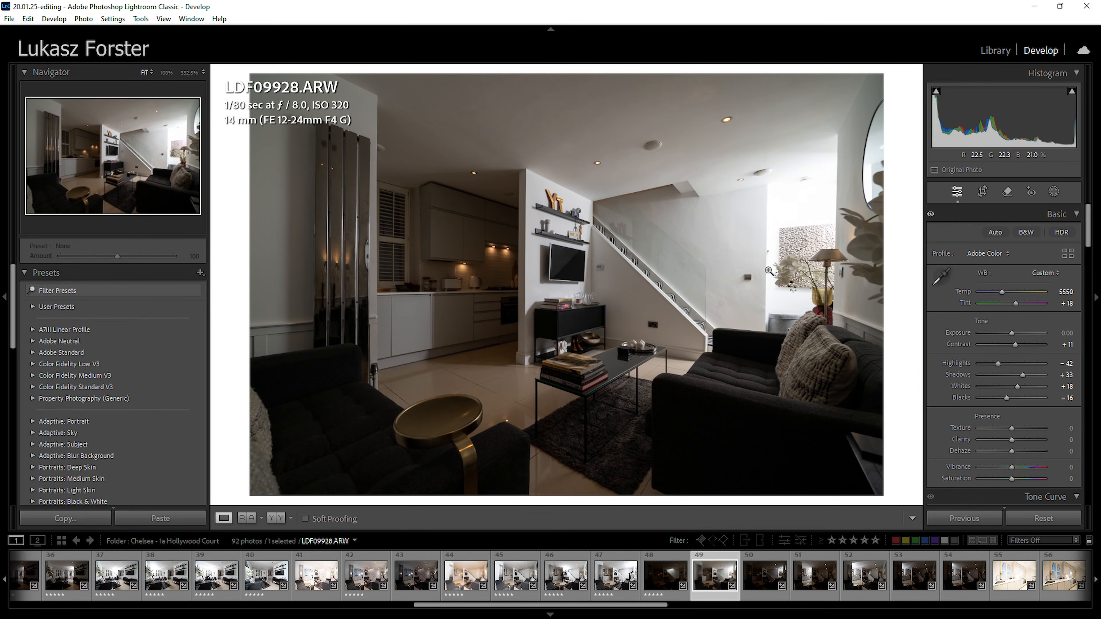
key("5")
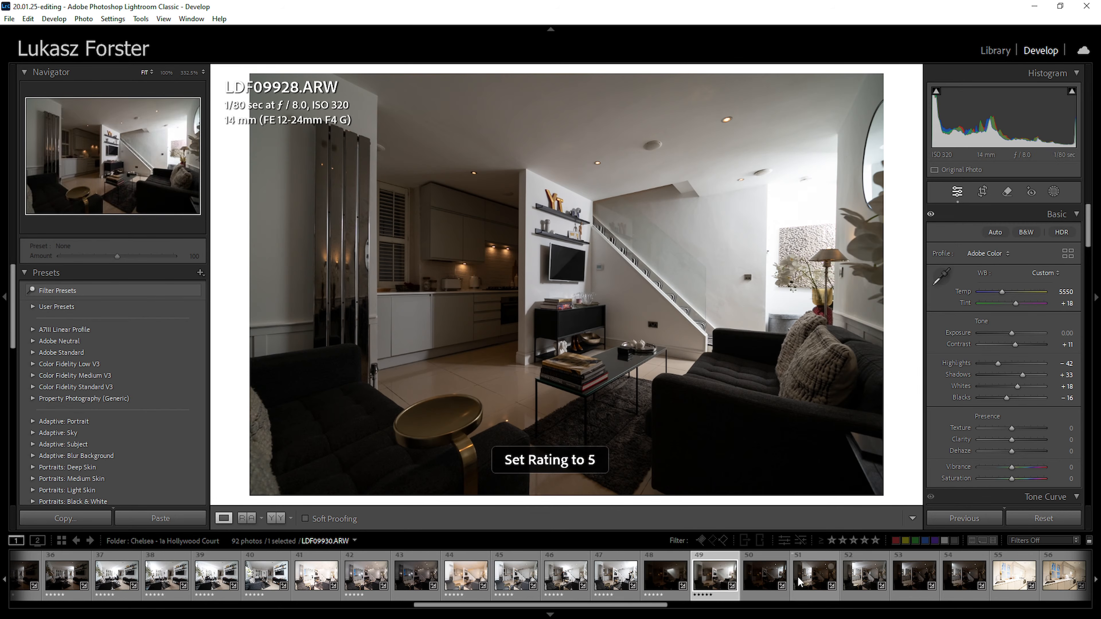
Neutralize the white balance of LDF09929.ARW on the white wall above the artwork (Temp 6100, Tint +23) and rate the photo five stars
left_click(766, 577)
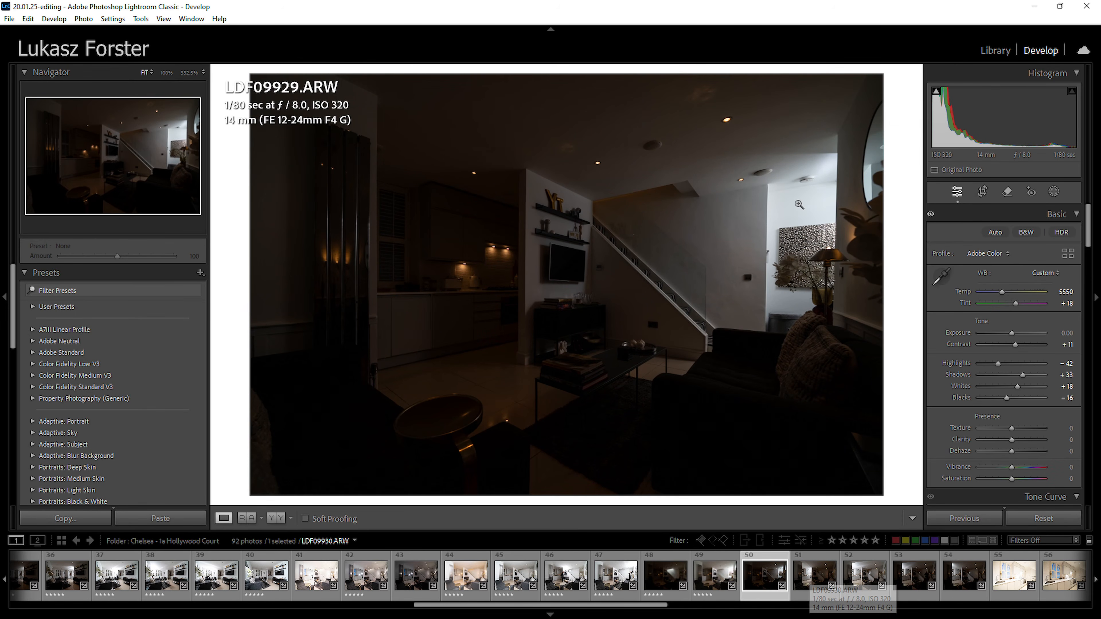
left_click(798, 204)
key("w")
left_click(769, 185)
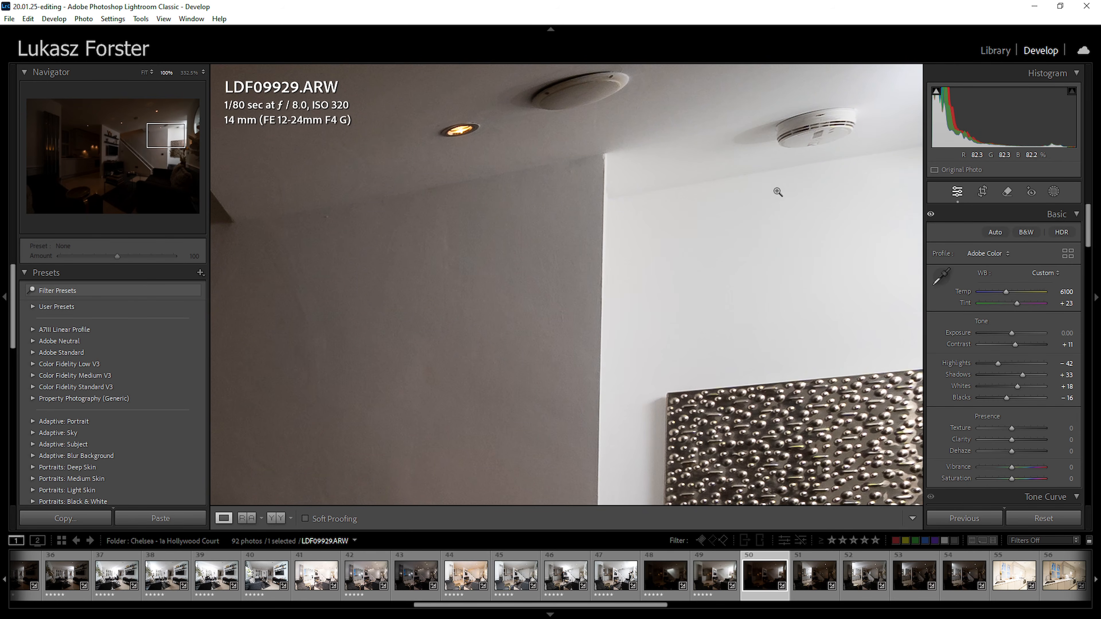
left_click(776, 190)
left_click(805, 203)
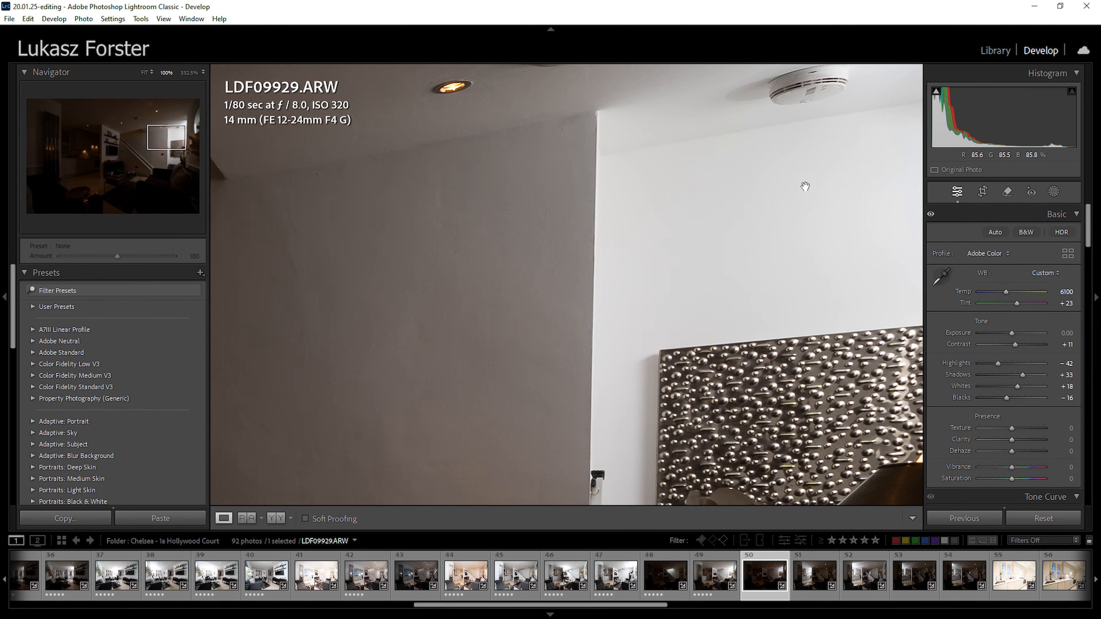
left_click(804, 202)
key("5")
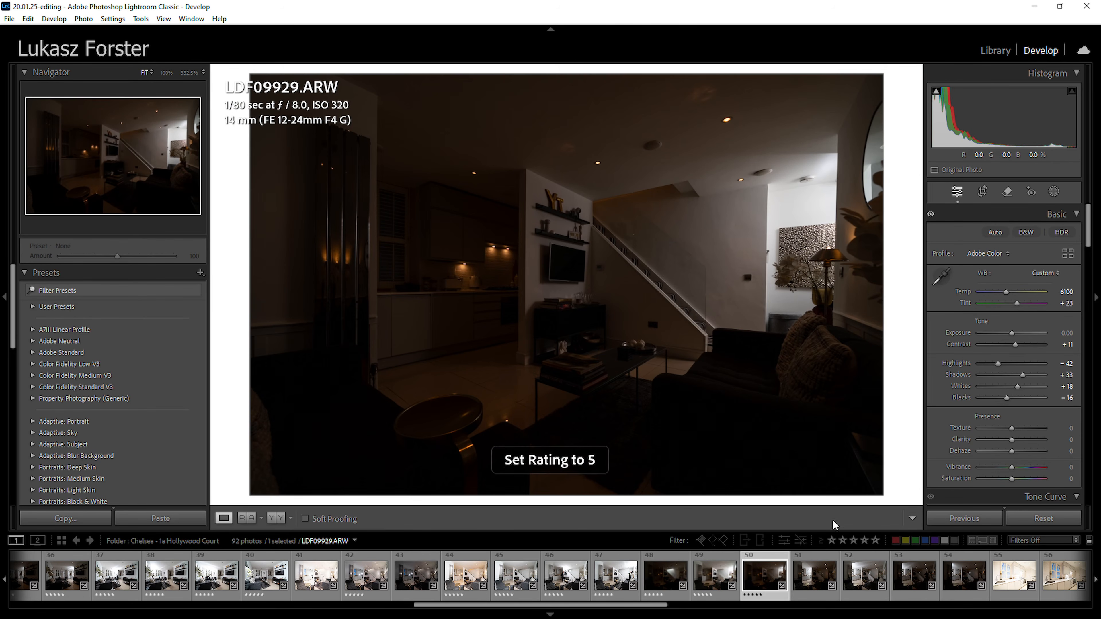
Compare the kitchen flash frames LDF09930.ARW and LDF09931.ARW and rate both five stars
left_click(823, 592)
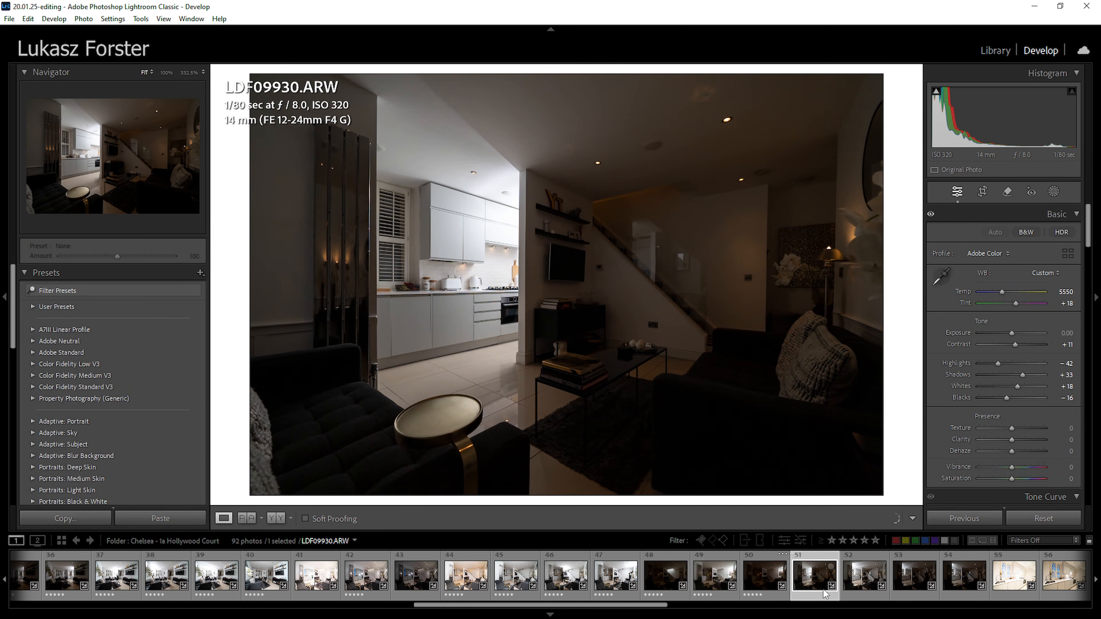
left_click(862, 588)
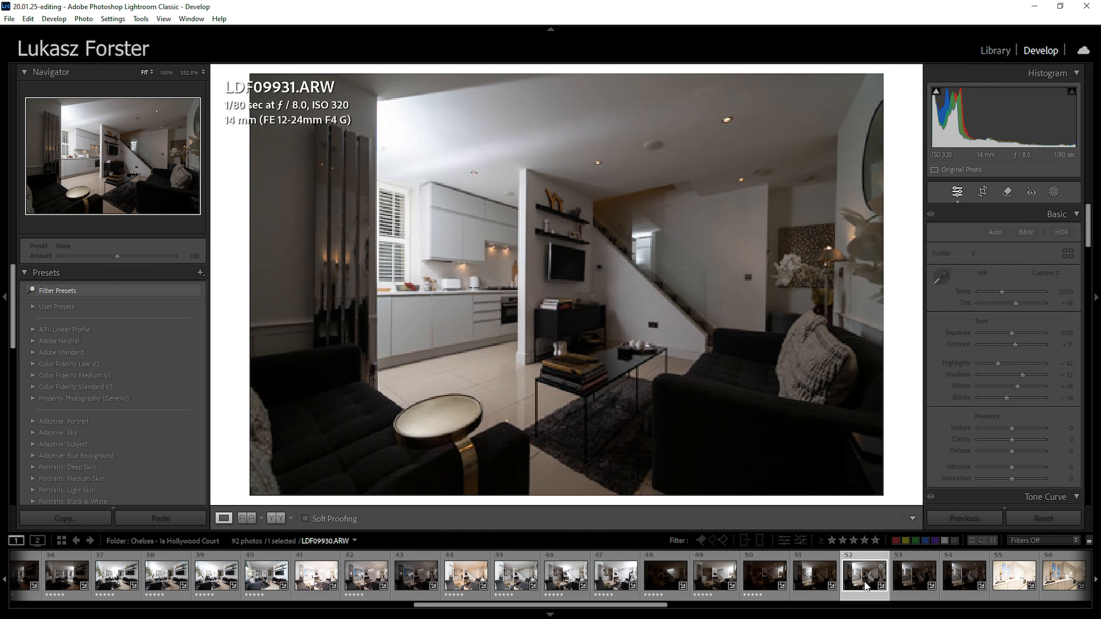
left_click(816, 577)
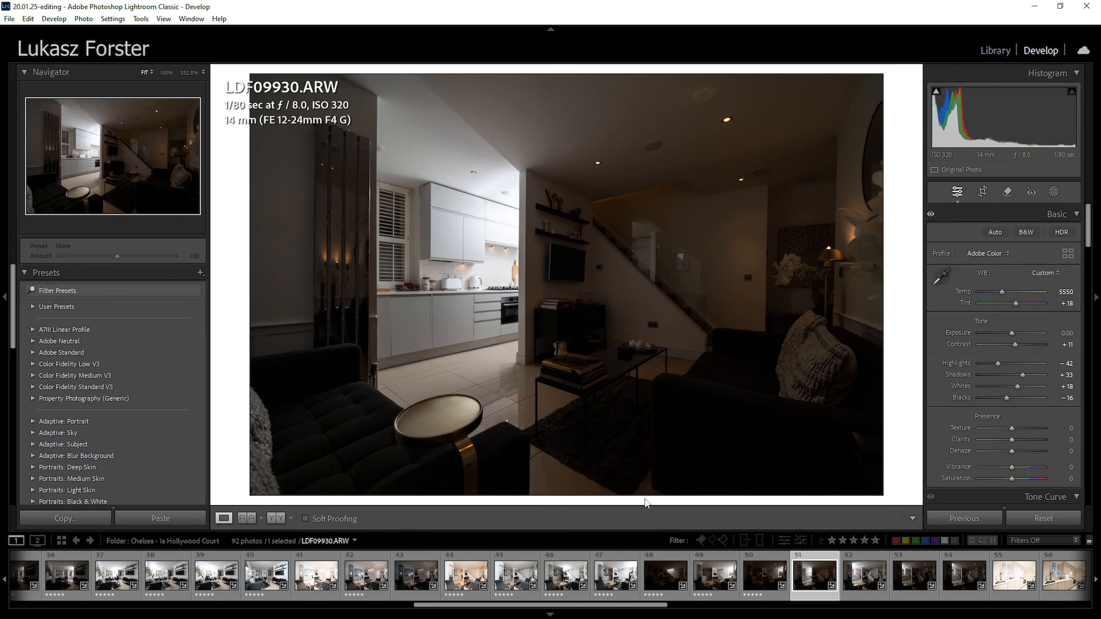
key("5")
left_click(846, 572)
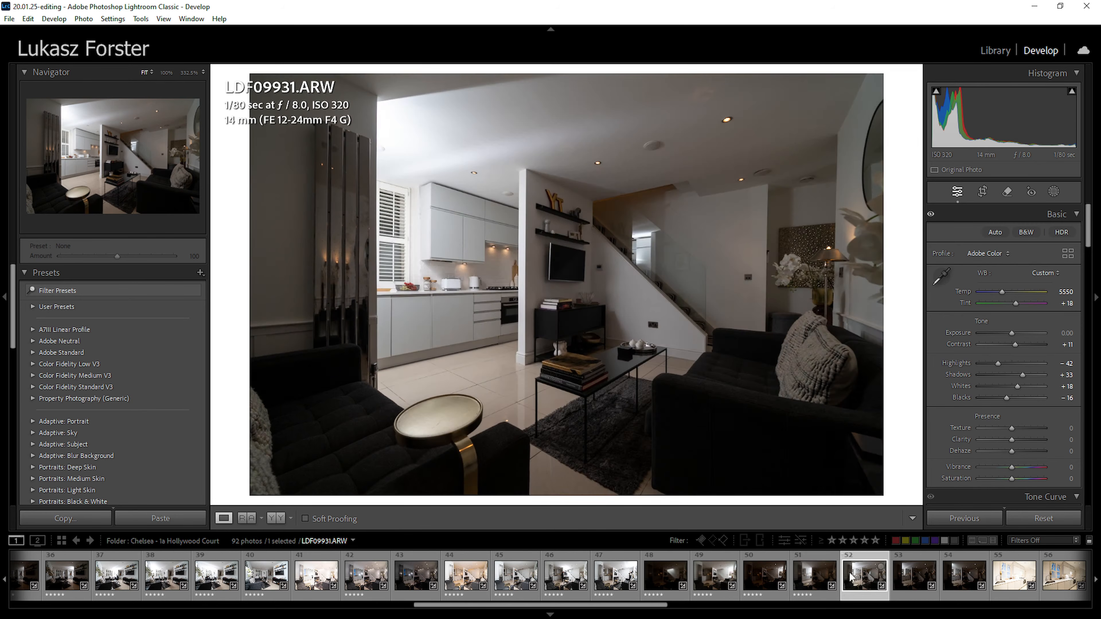
key("5")
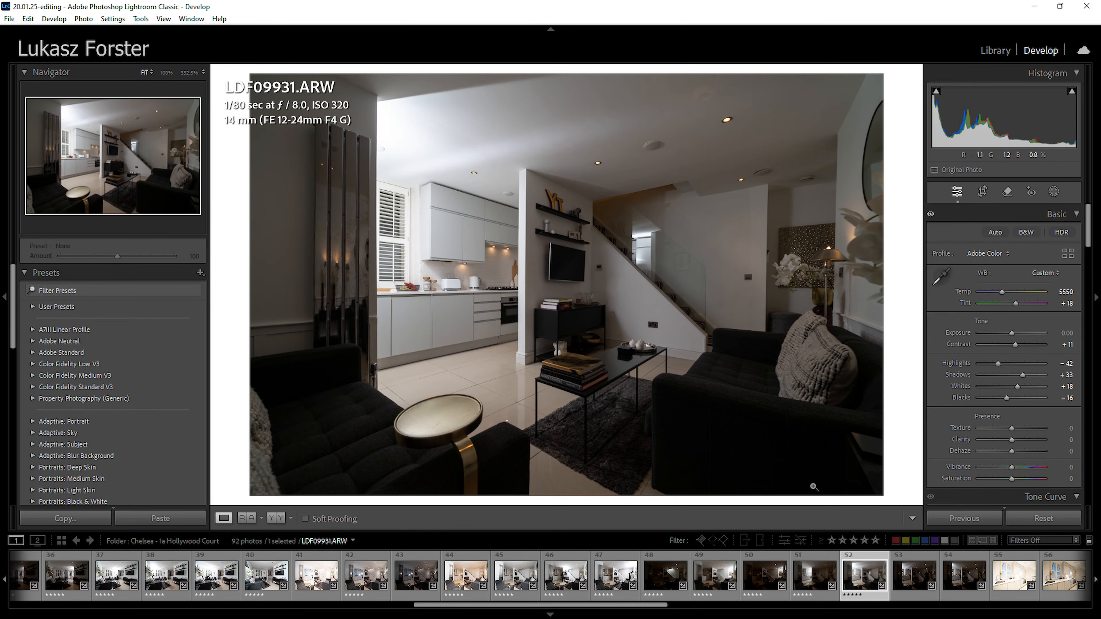
Check LDF09932.ARW against LDF09933.ARW and rate only LDF09933.ARW five stars
left_click(899, 578)
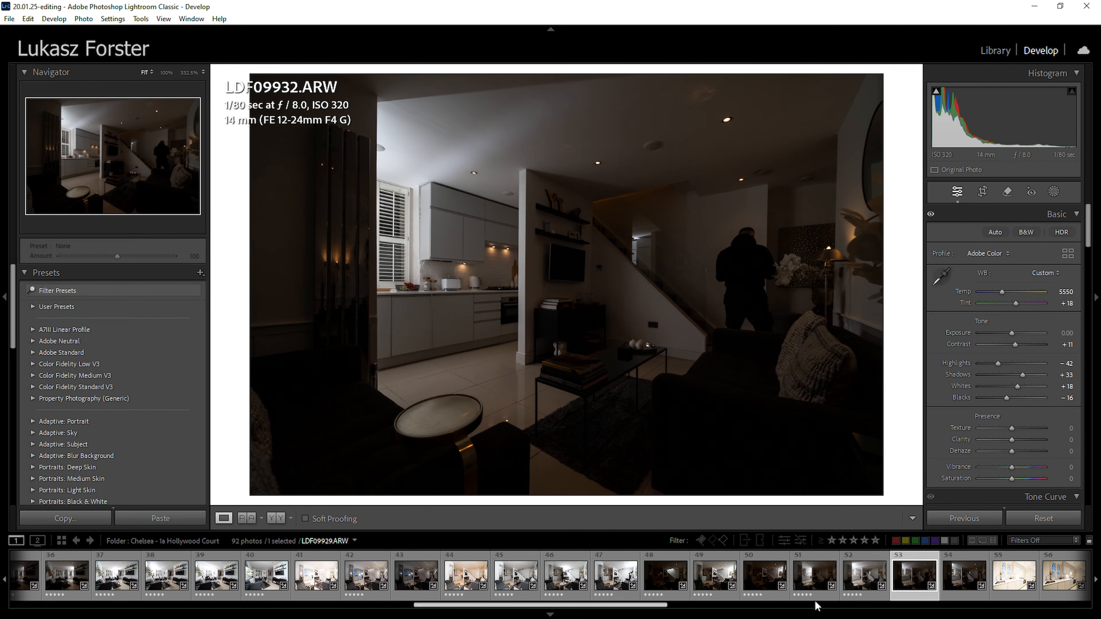
left_click(960, 581)
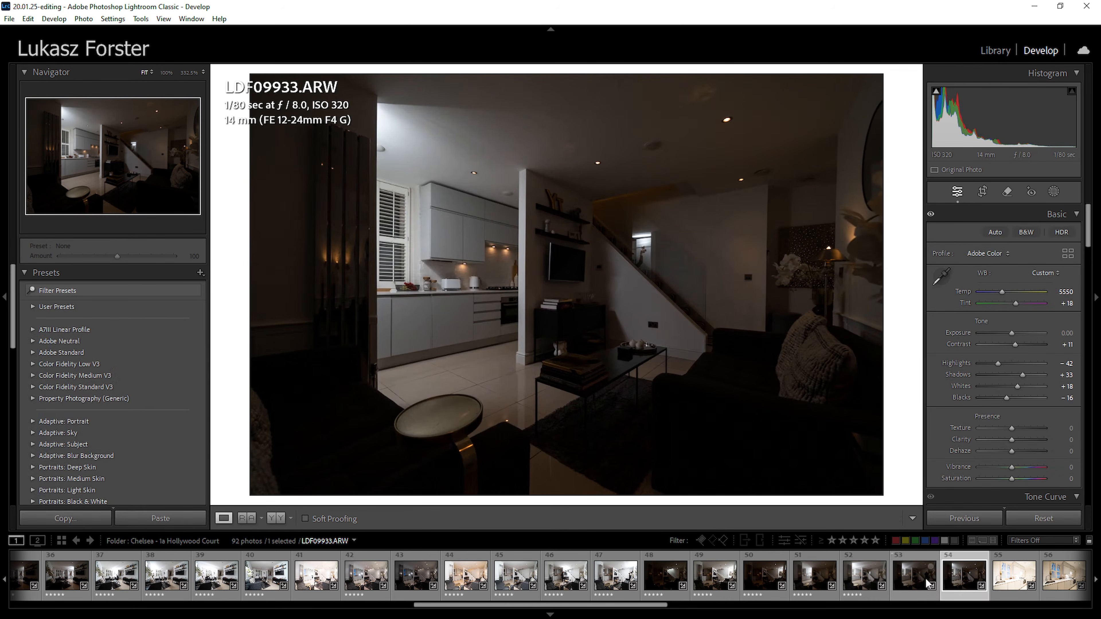
key("5")
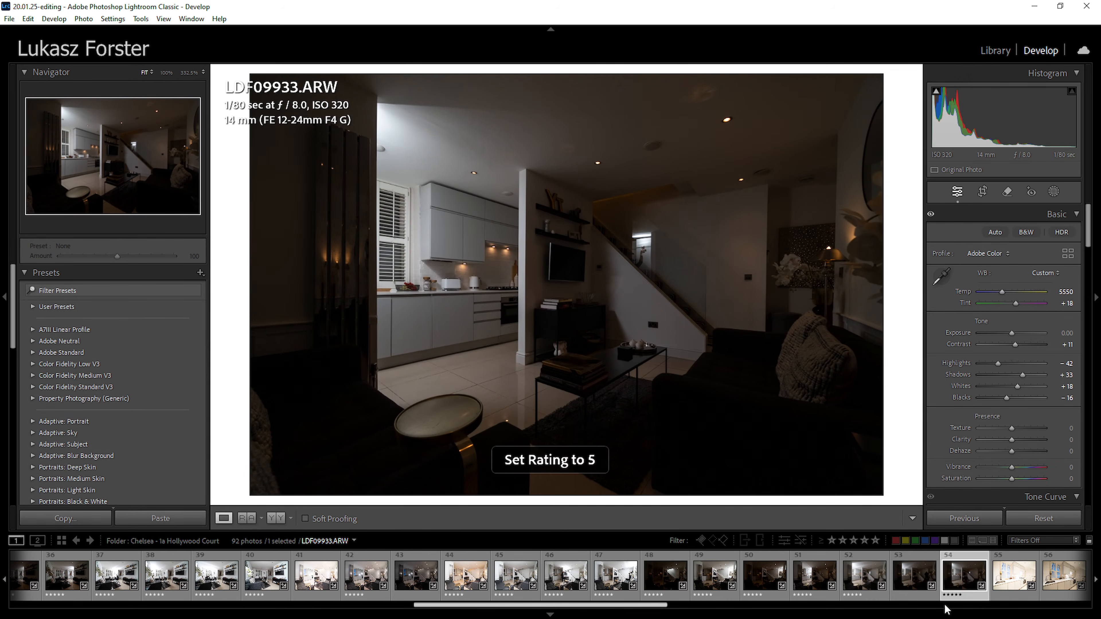
Set Exposure to −0.34, Highlights to −51 and Whites to +11 on the kitchen ambient frame LDF09935.ARW and rate it five stars
left_click_drag(651, 606, 816, 616)
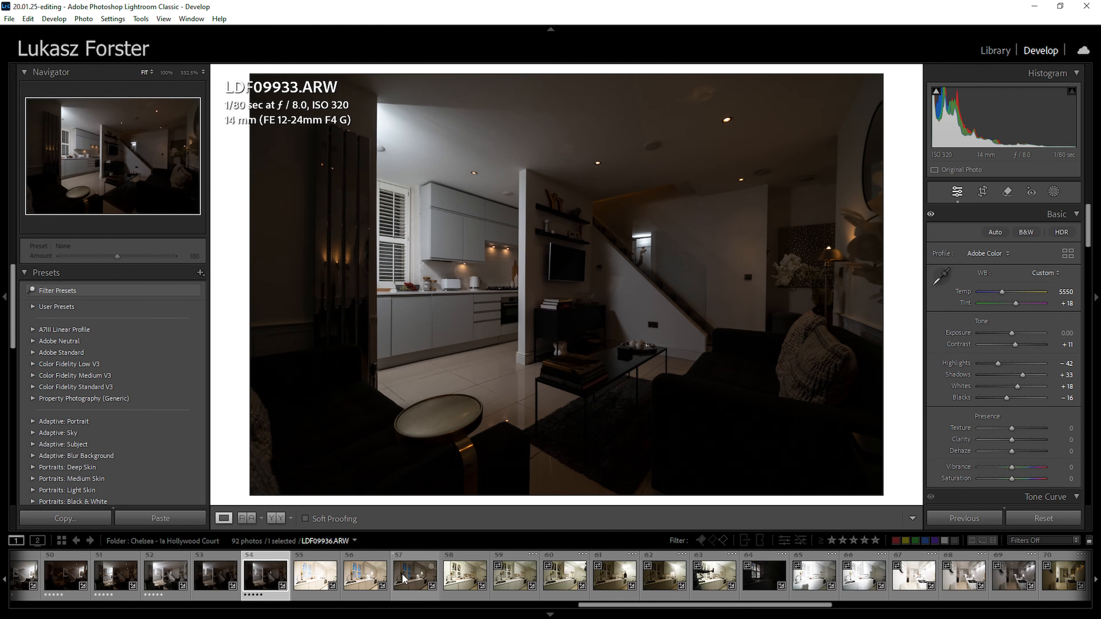
left_click(378, 577)
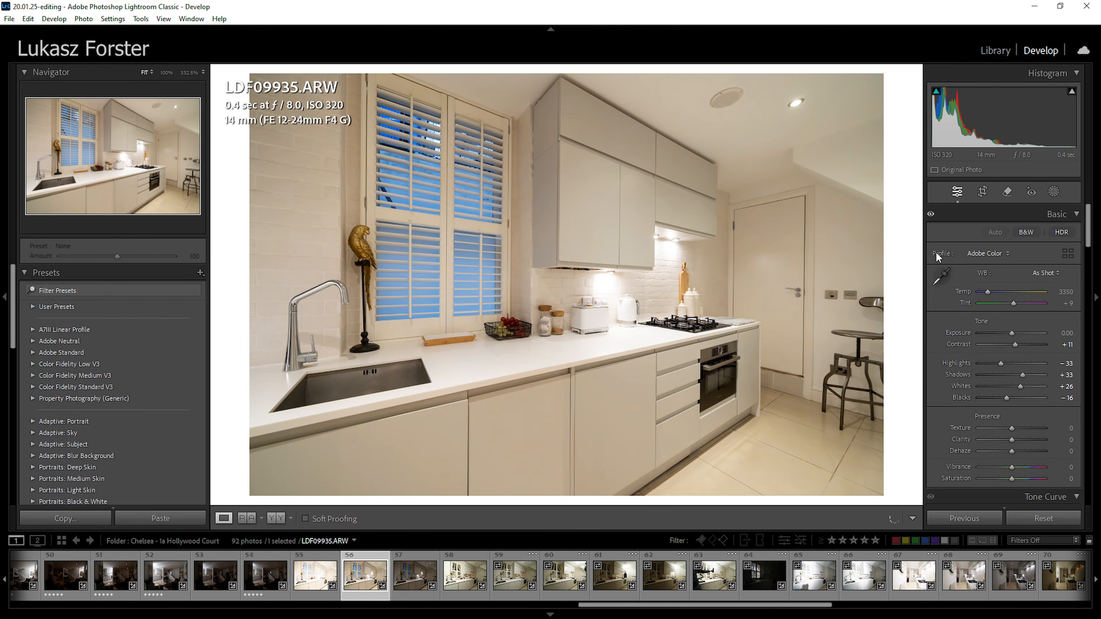
left_click_drag(1011, 116, 1004, 117)
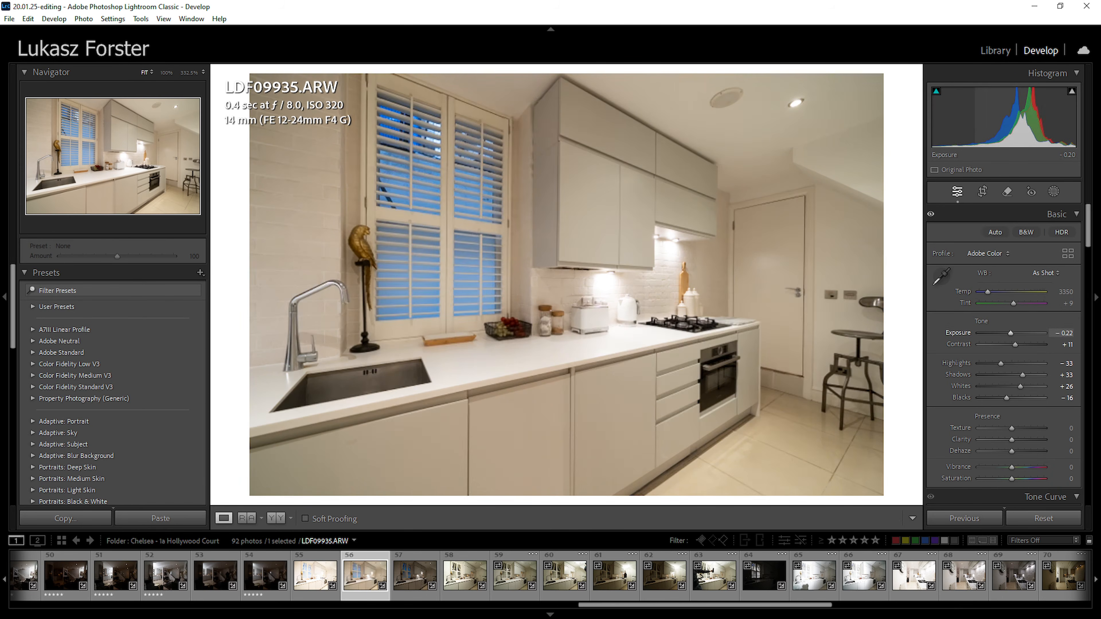
left_click_drag(1000, 364, 1014, 396)
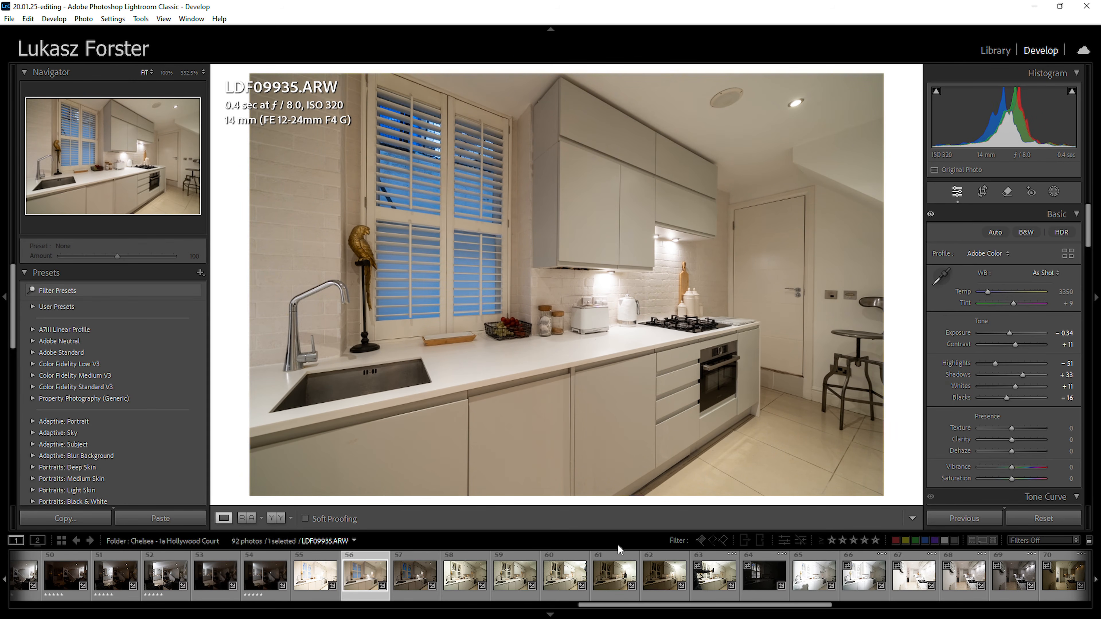
key("5")
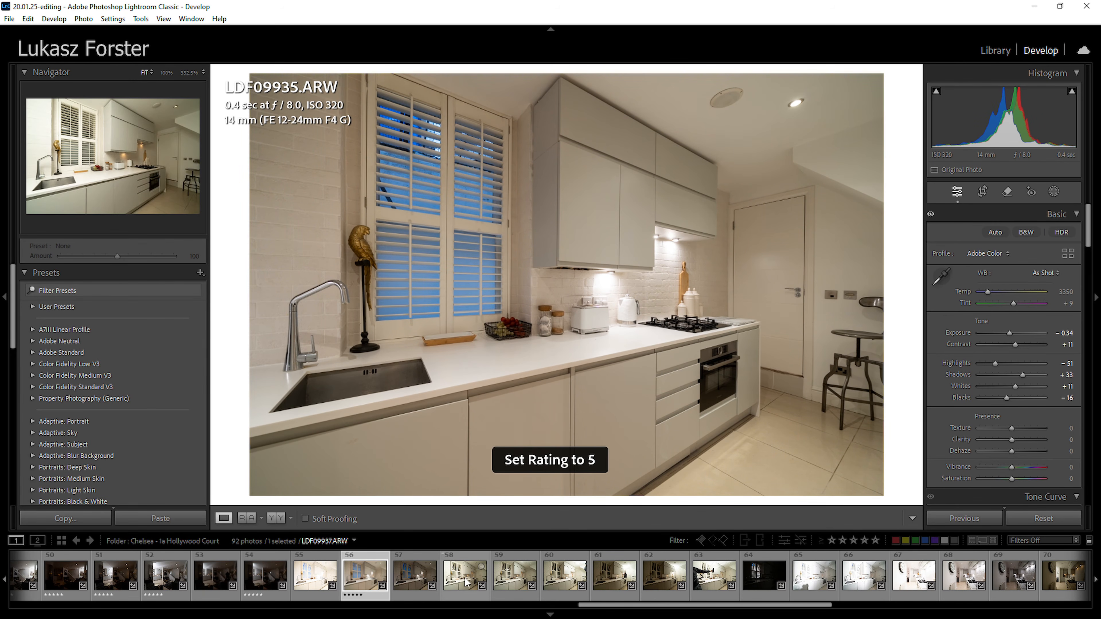
Neutralize the white balance of LDF09937.ARW on the white toaster (Temp 5850, Tint +14) and set Highlights to −49 and Whites to +4
left_click(466, 581)
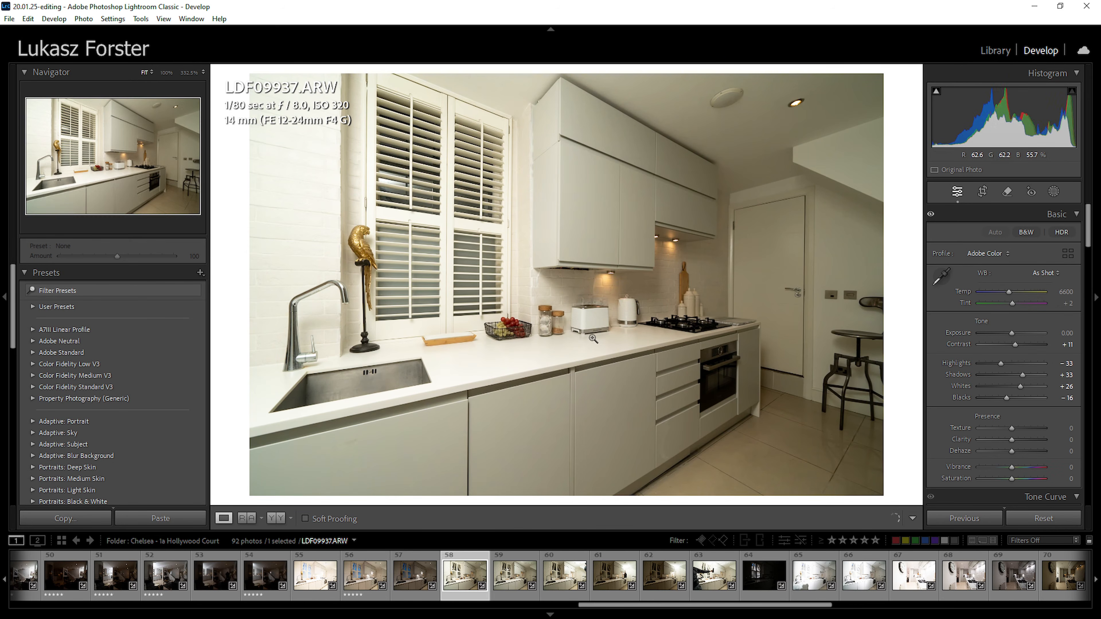
key("w")
left_click(593, 322)
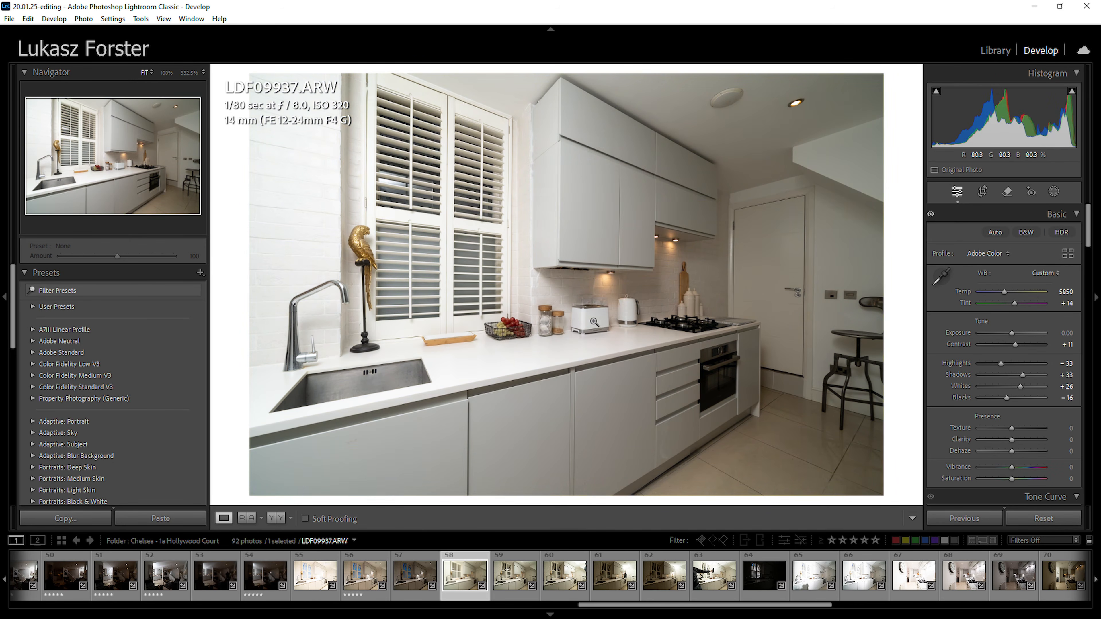
mouse_move(1011, 364)
left_mouse_down()
mouse_move(994, 363)
mouse_move(1015, 386)
left_mouse_up()
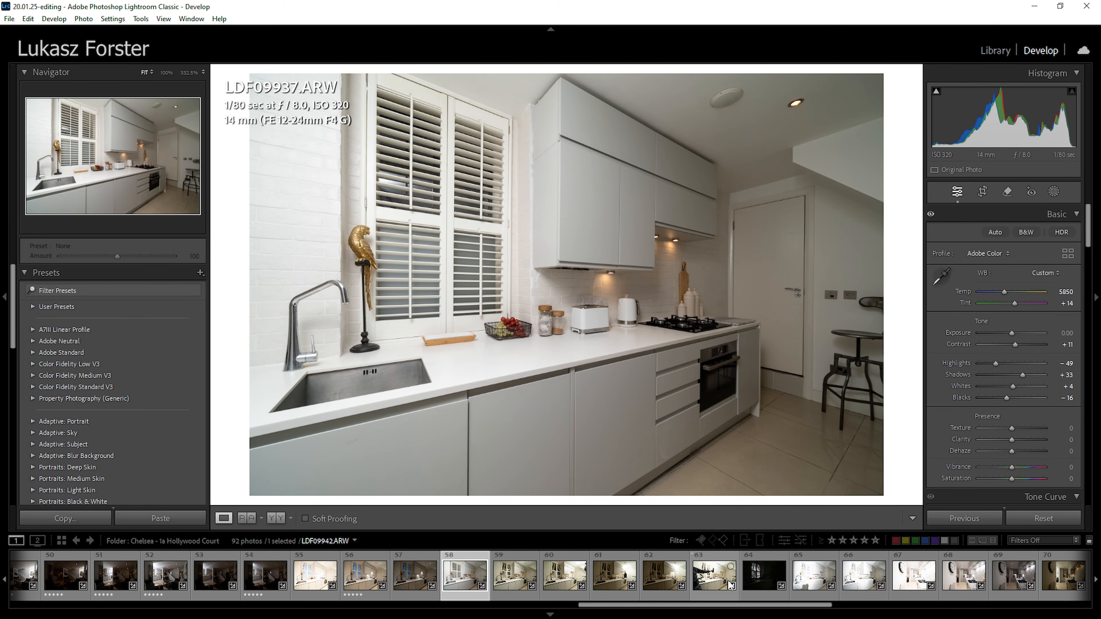
Synchronize all develop settings of LDF09937.ARW to the following kitchen frames, LDF09938.ARW through LDF09942.ARW
left_click(713, 582, "shift")
left_click(980, 517)
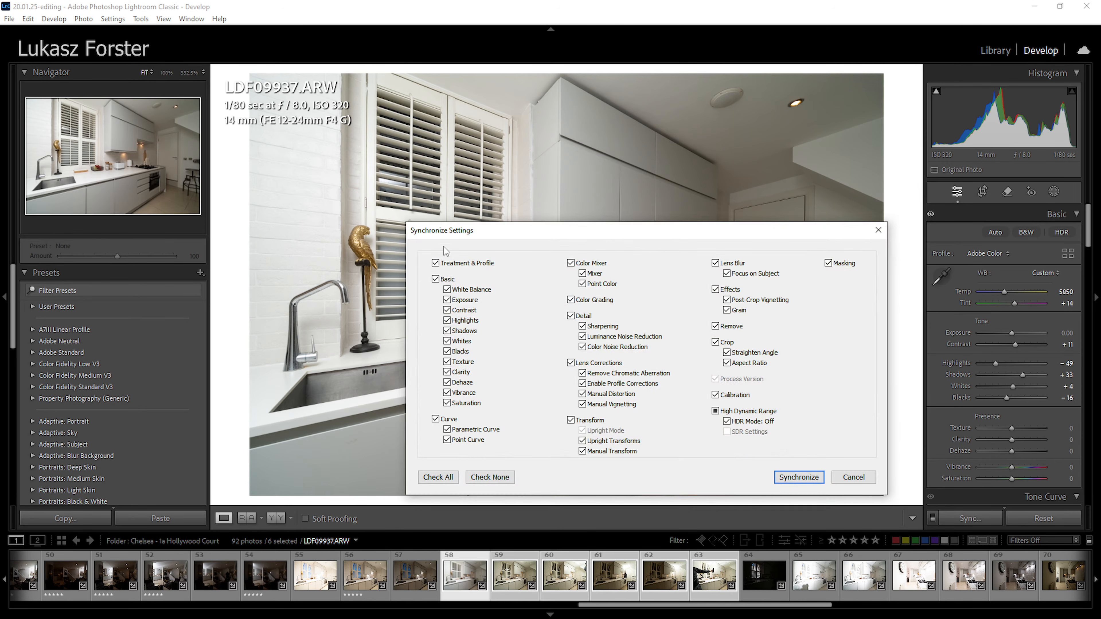
left_click(798, 477)
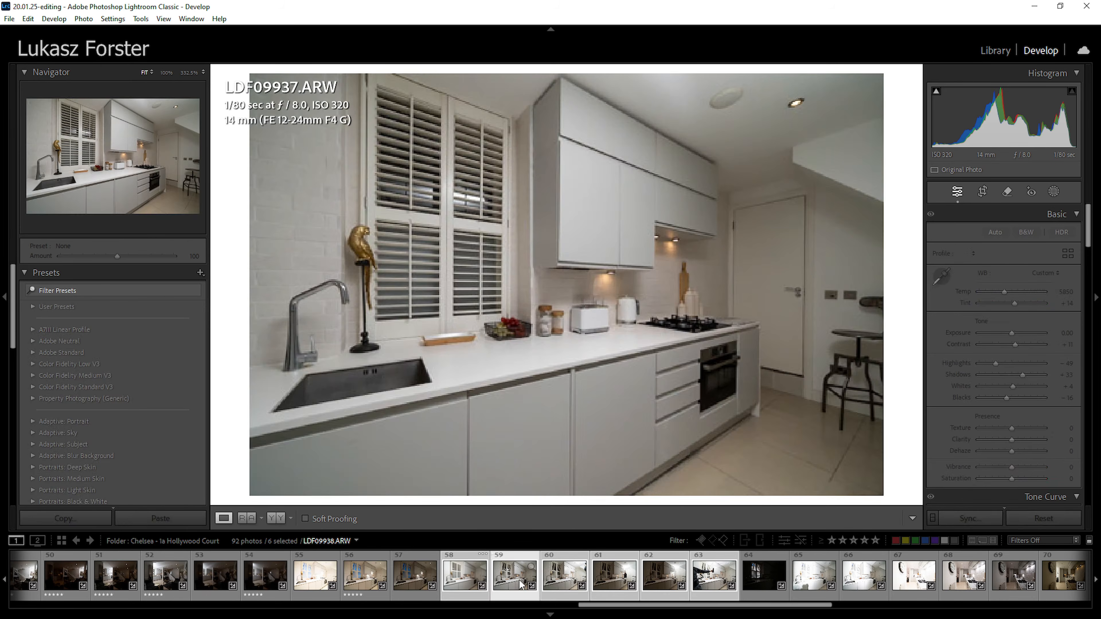
Rate LDF09938.ARW and LDF09937.ARW five stars, and display the kitchen flash frame LDF09939.ARW
left_click(520, 584)
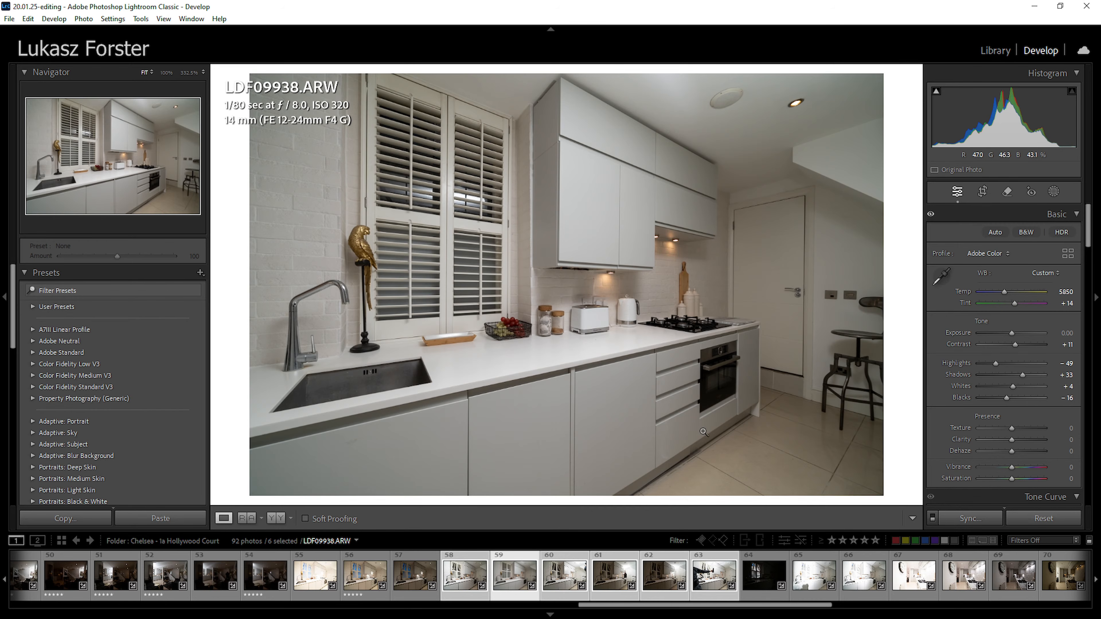
key("5")
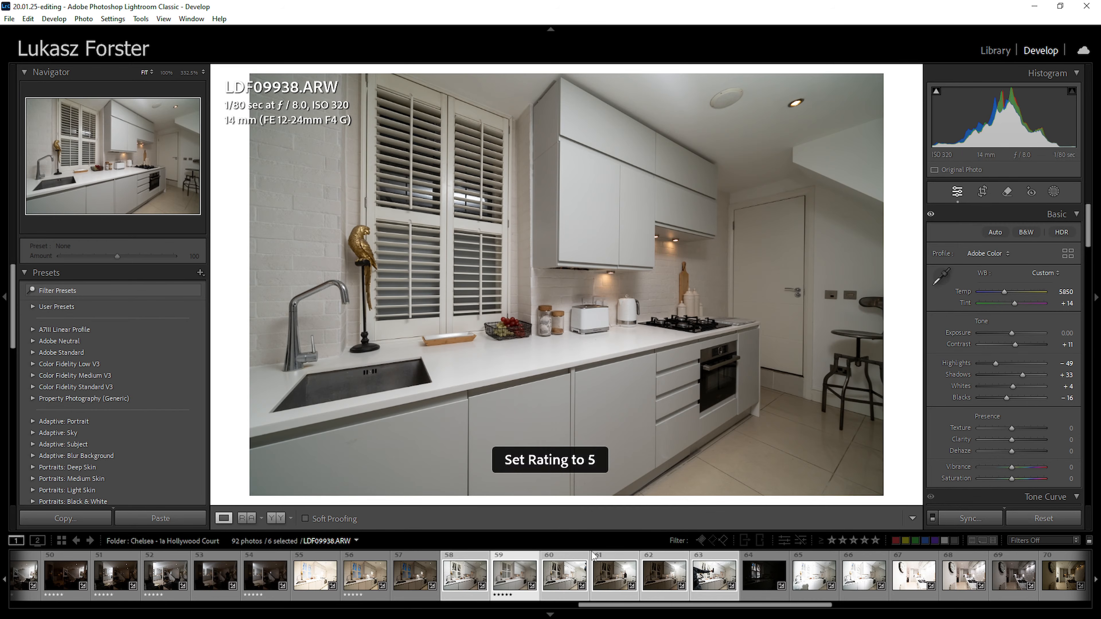
left_click(463, 577)
key("5")
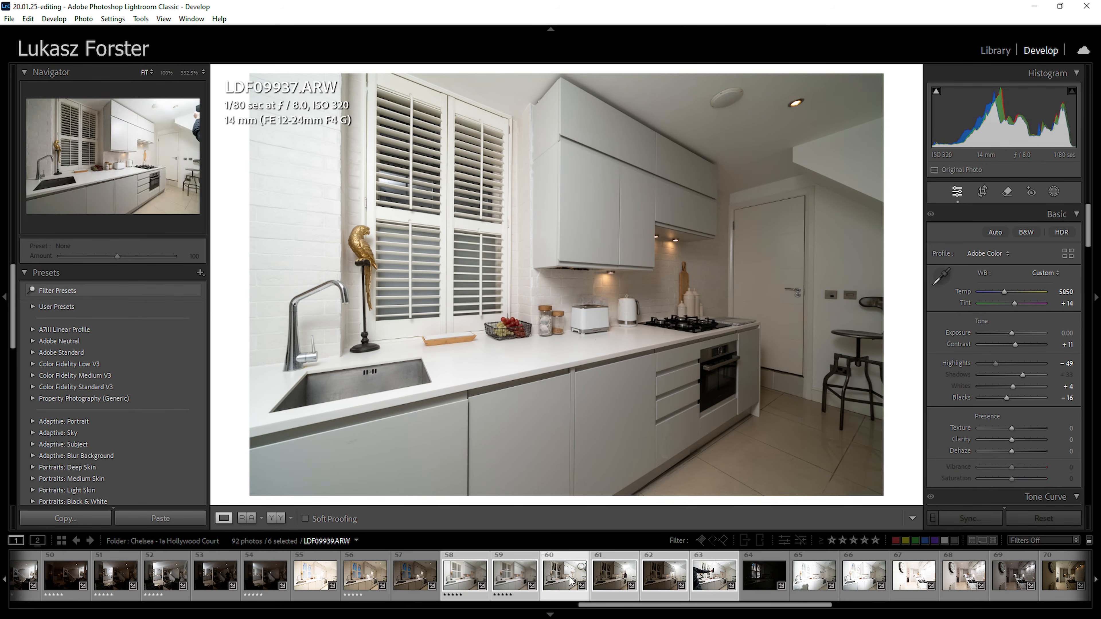
left_click(570, 579)
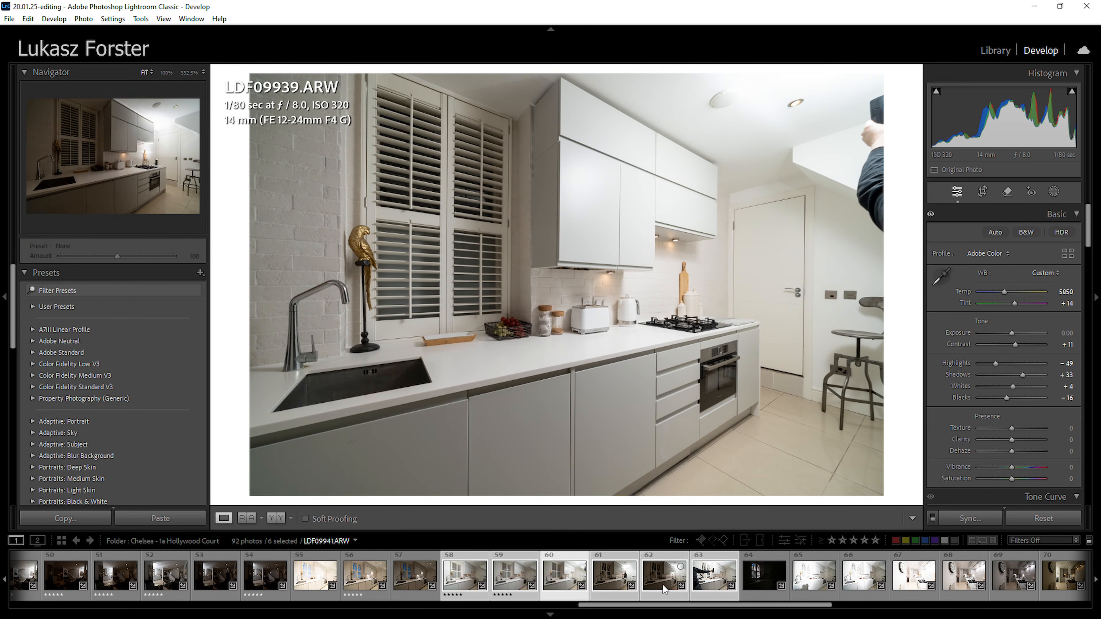
Set Exposure to −0.48, Highlights to −67 and Whites to −9 on the kitchen flash frame LDF09939.ARW and rate it five stars
left_click_drag(1006, 123, 993, 122)
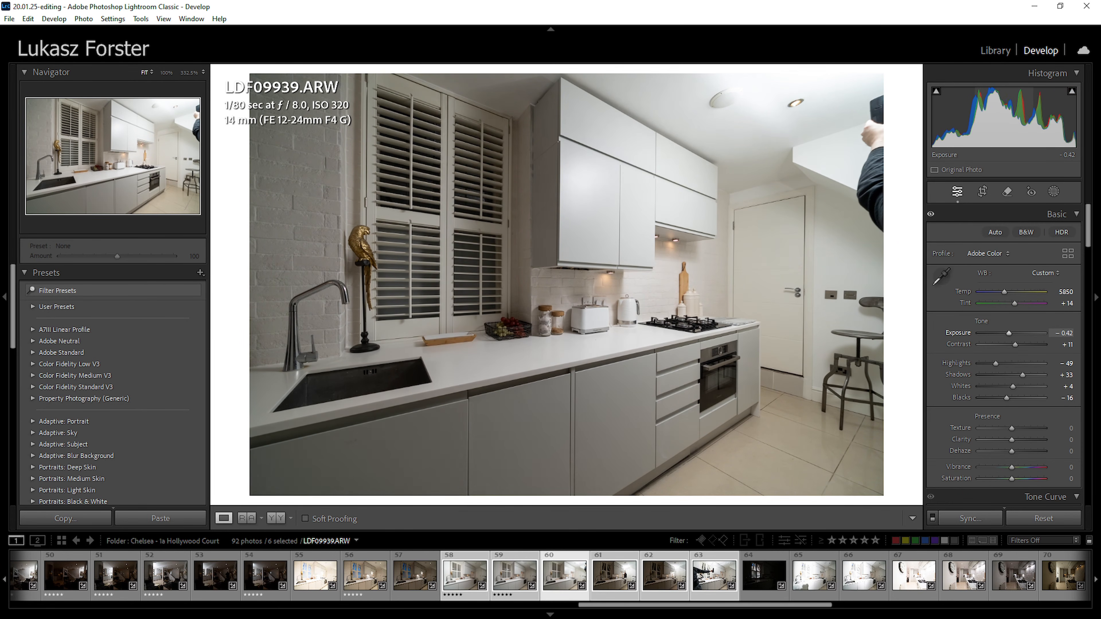
mouse_move(991, 363)
left_mouse_down()
mouse_move(1010, 385)
mouse_move(989, 363)
left_mouse_up()
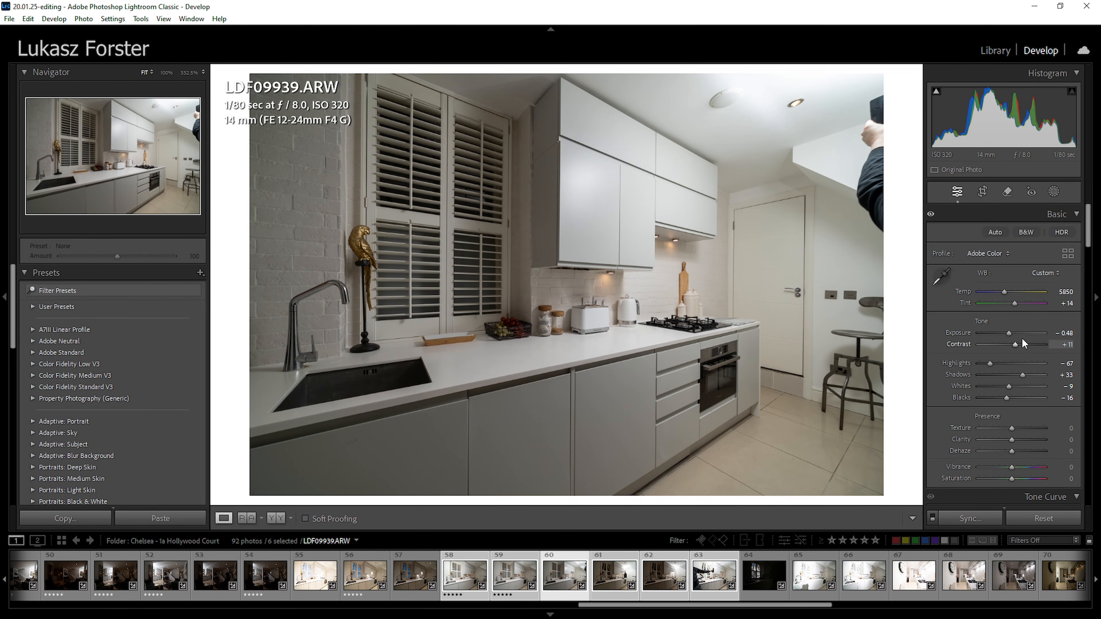
key("5")
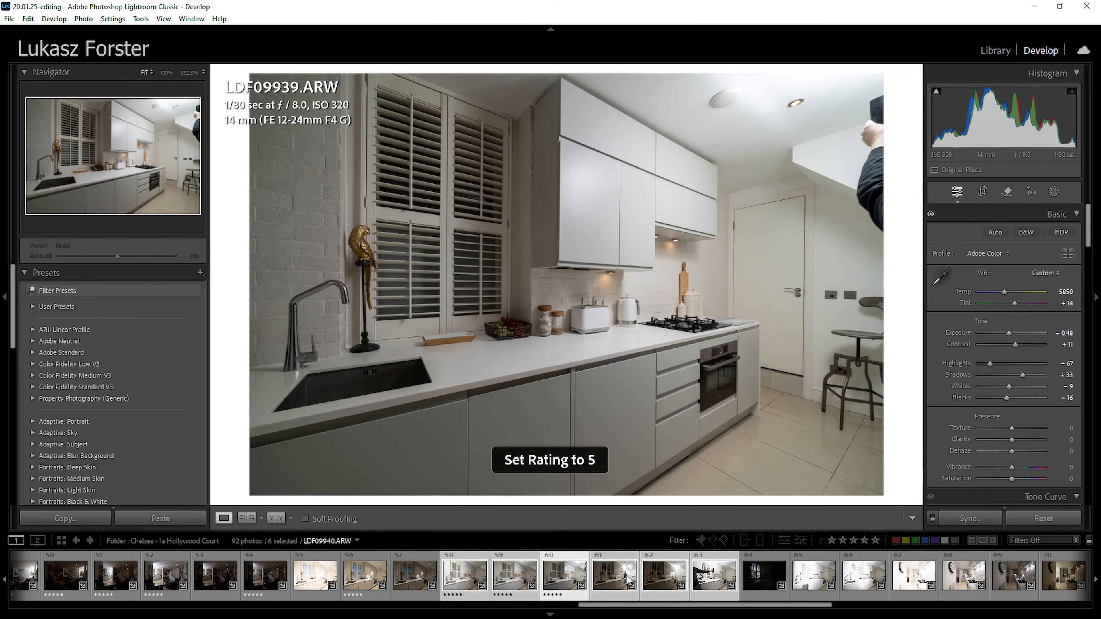
Compare the kitchen flash frames LDF09940.ARW and LDF09941.ARW, inspecting the flash unit beside the hob at full size
left_click(629, 573)
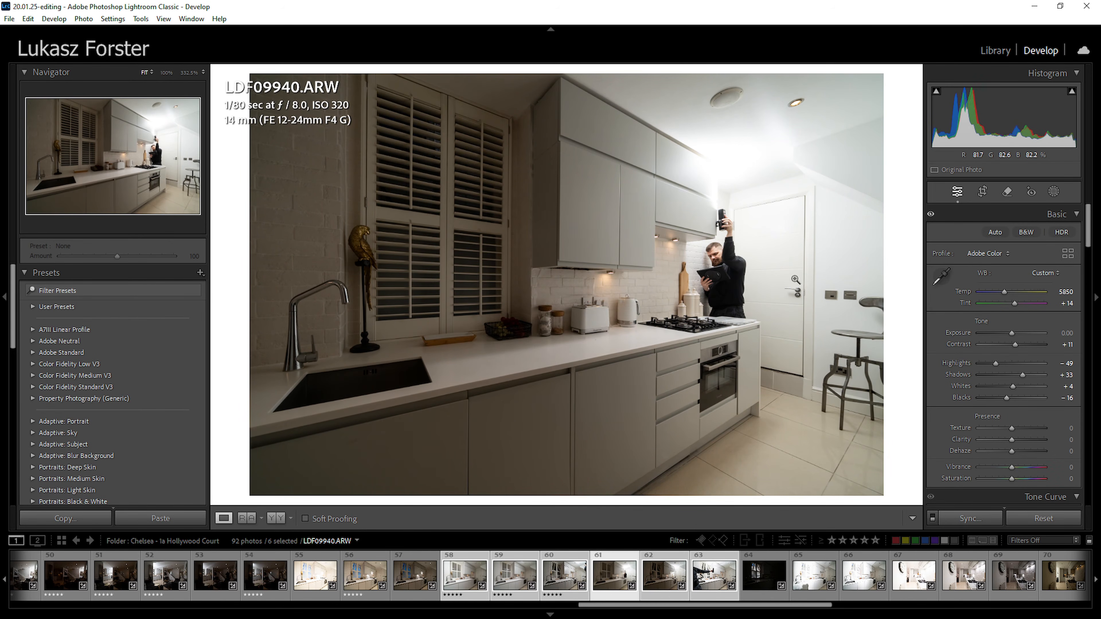
left_click(657, 581)
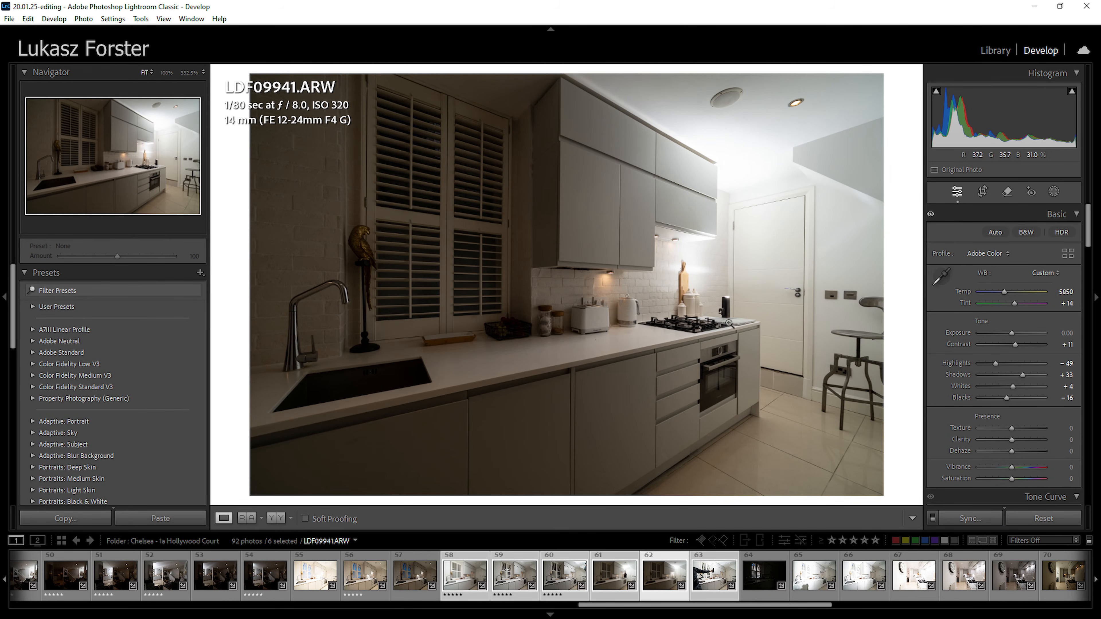
left_click(726, 307)
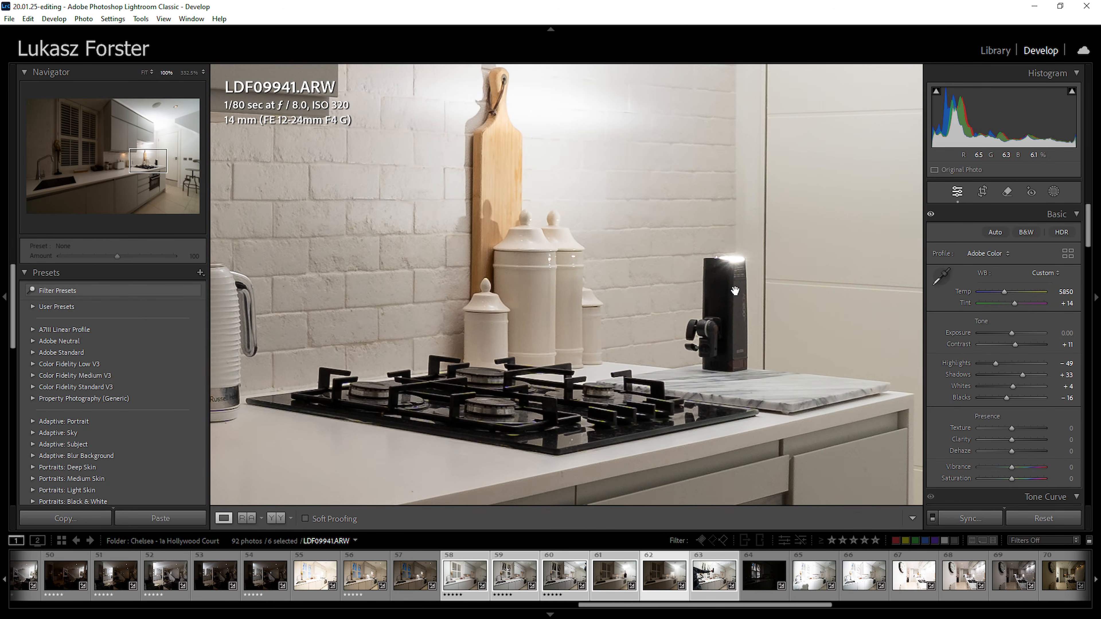
left_click(718, 303)
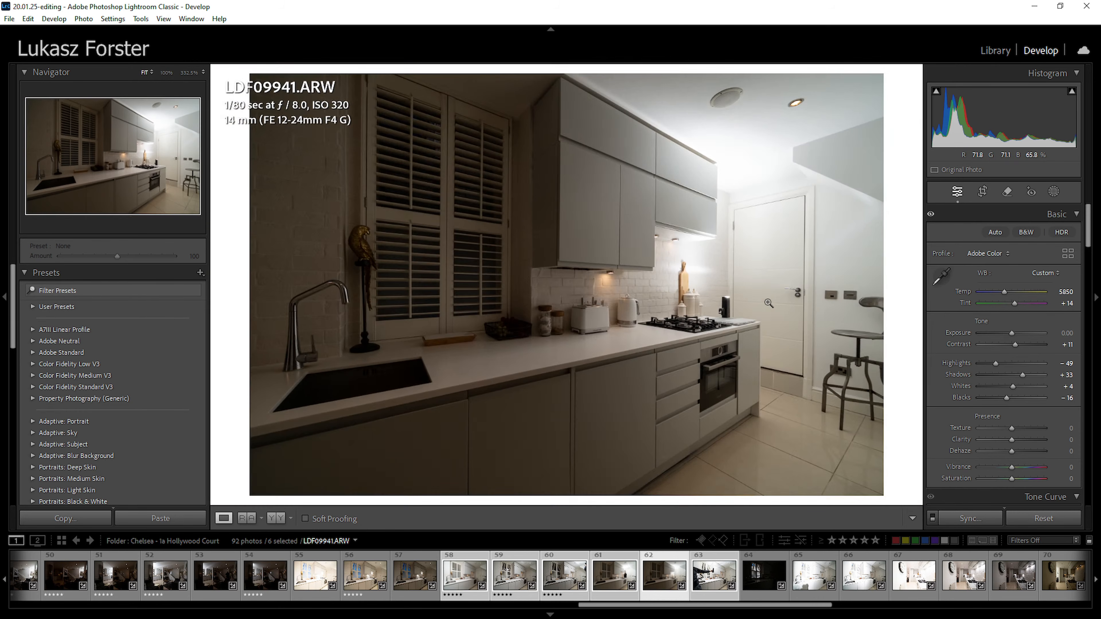
left_click(617, 579)
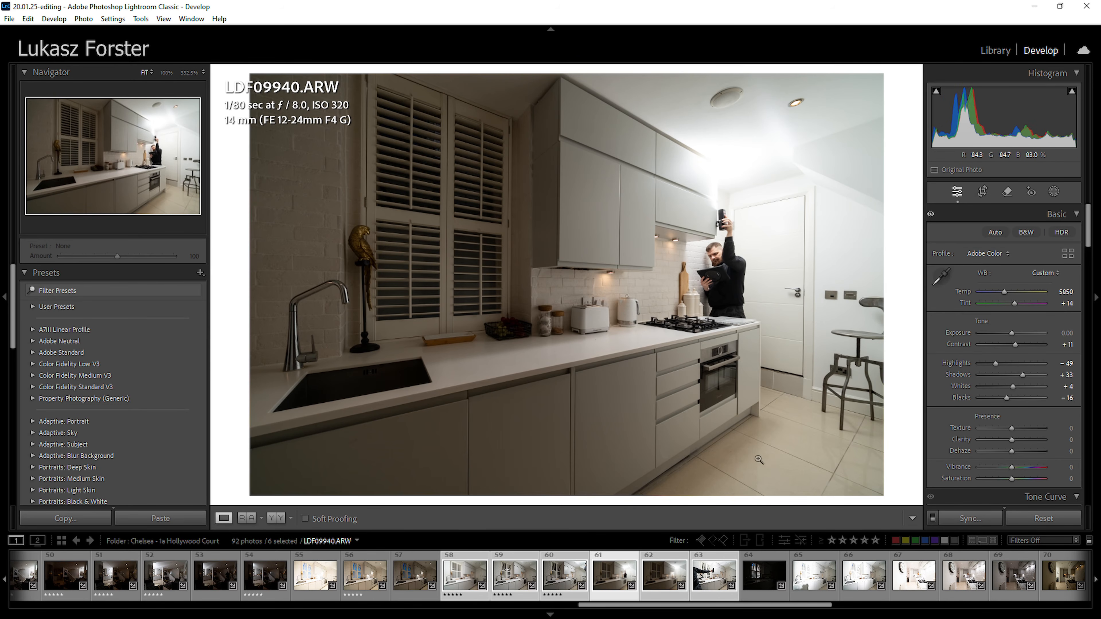
Rate the kitchen flash frame LDF09942.ARW five stars and check it against the neighbouring frame
left_click(710, 585)
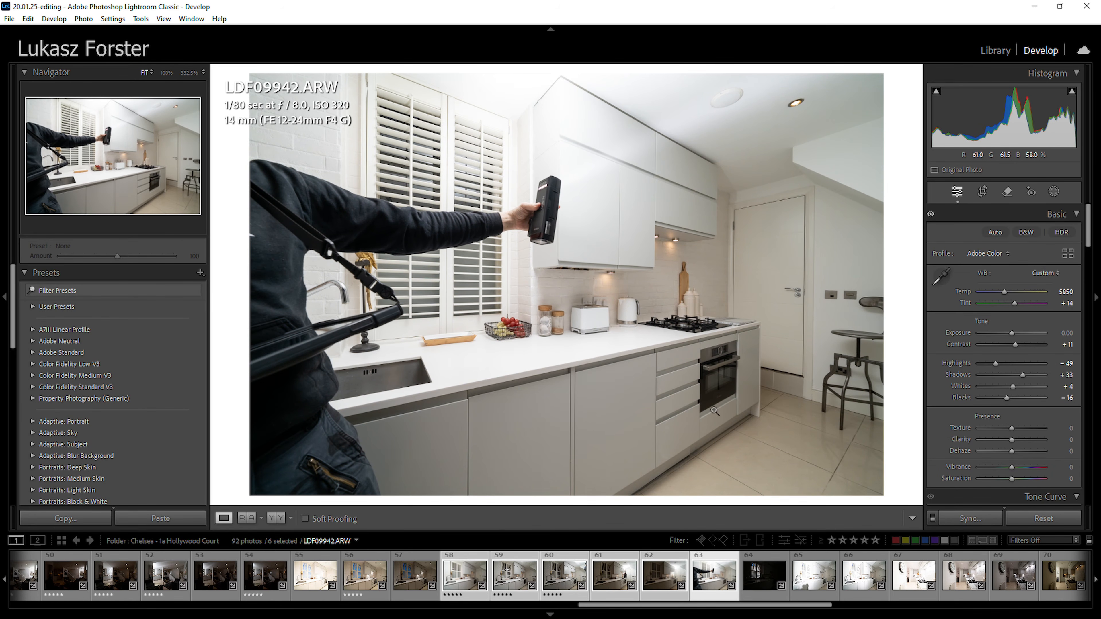
key("5")
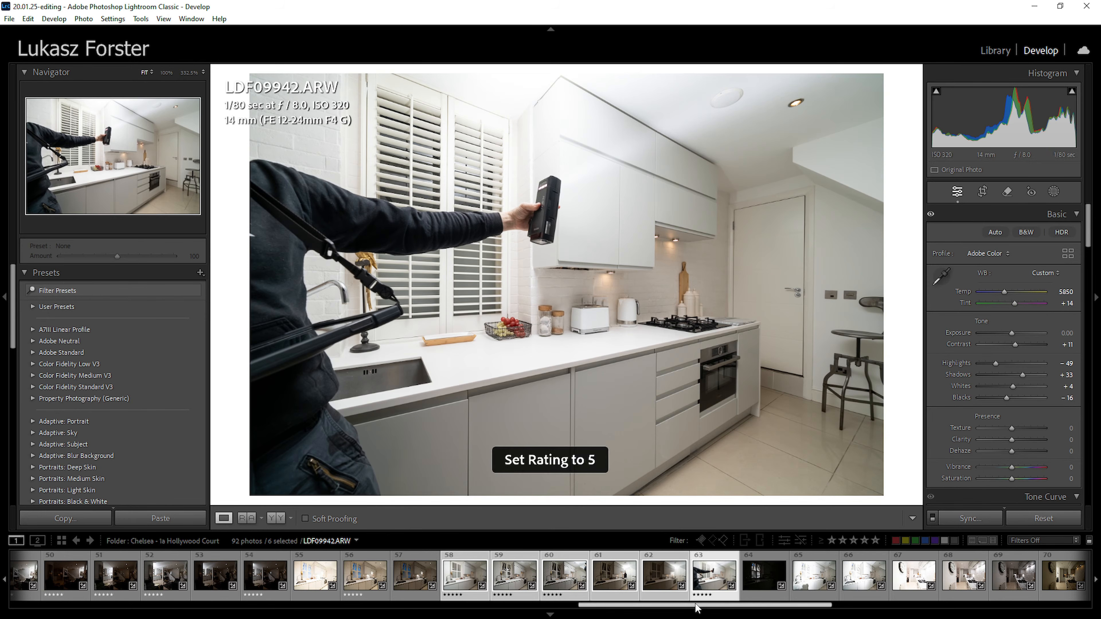
left_click(661, 586)
left_click(720, 578)
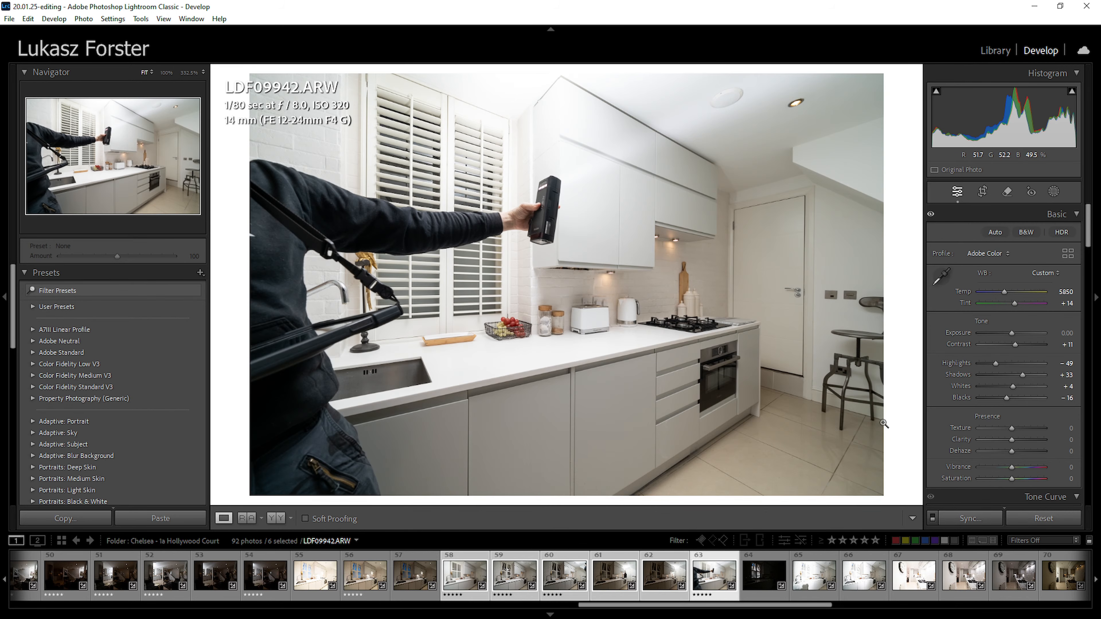
Set Highlights to −58 and Whites to −5 on LDF09940.ARW and compare it with LDF09941.ARW
left_click(658, 589)
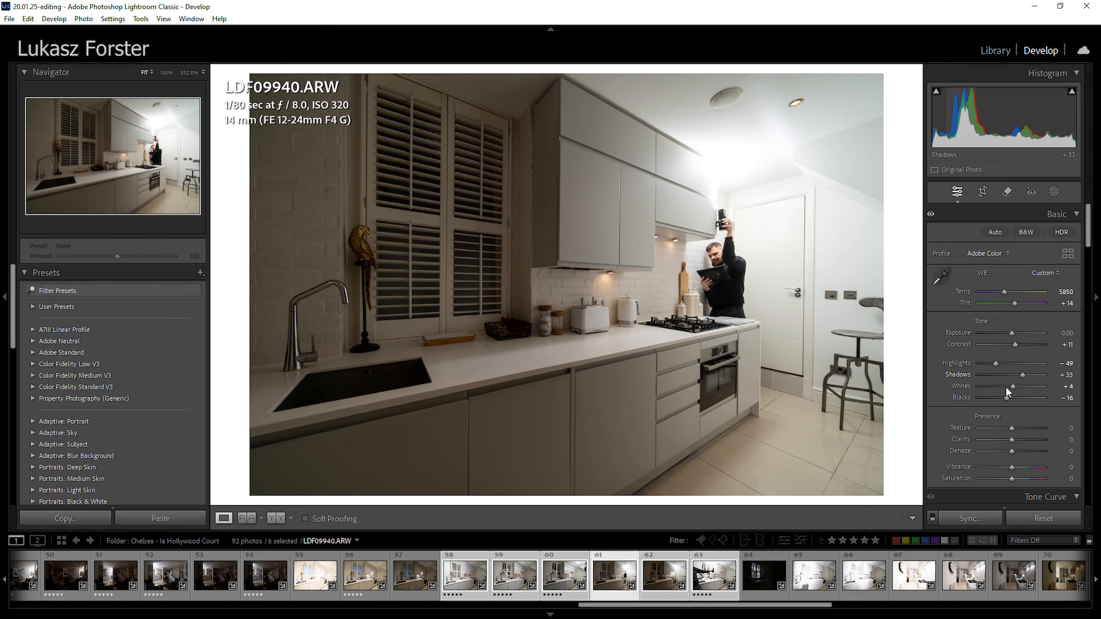
left_click_drag(1012, 386, 992, 363)
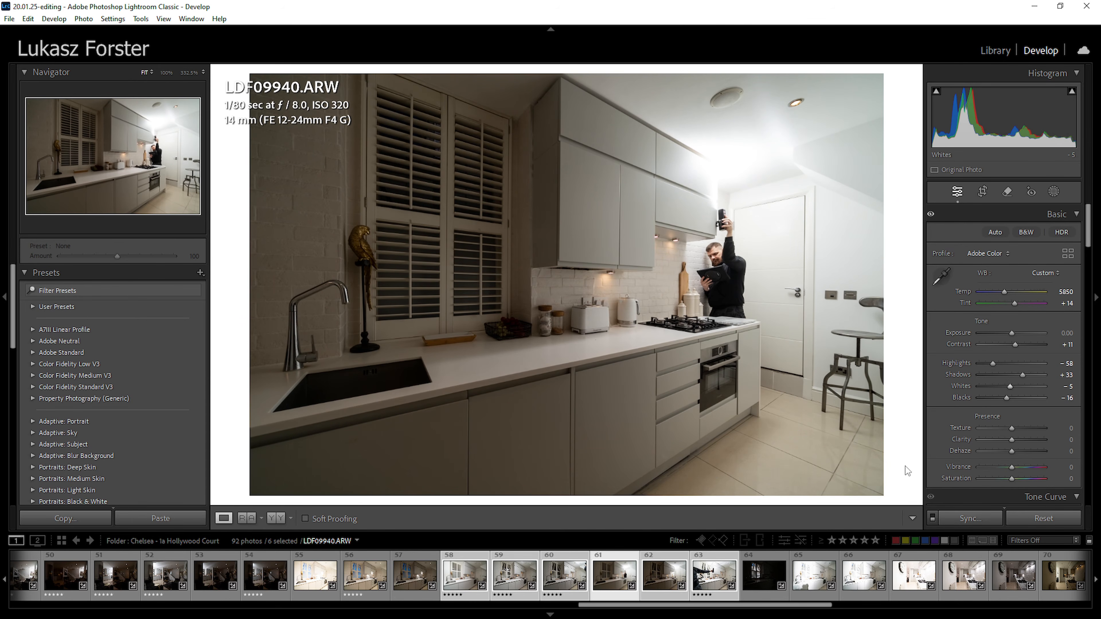
left_click(659, 582)
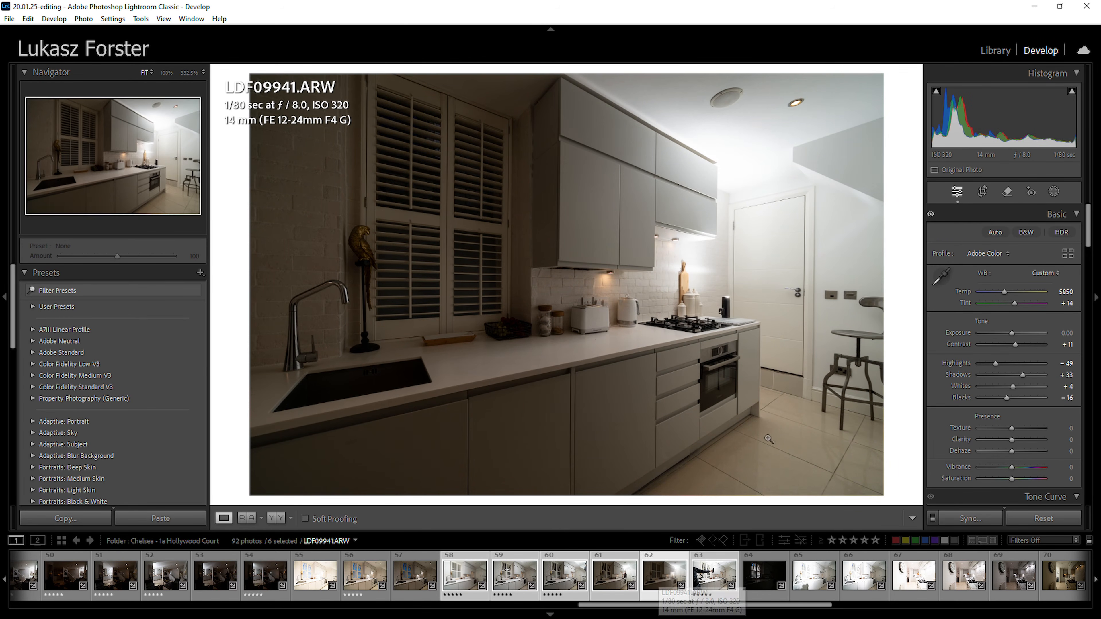
left_click(616, 584)
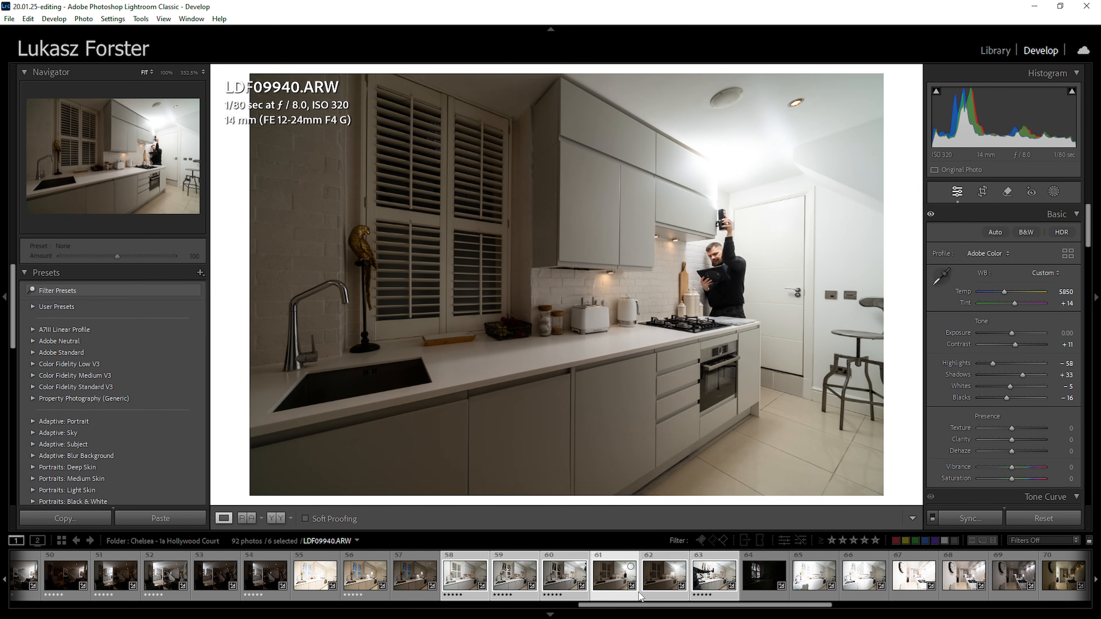
Rate the flash frame LDF09940.ARW and the dark window frame LDF09945.ARW five stars
key("5")
left_click(757, 576)
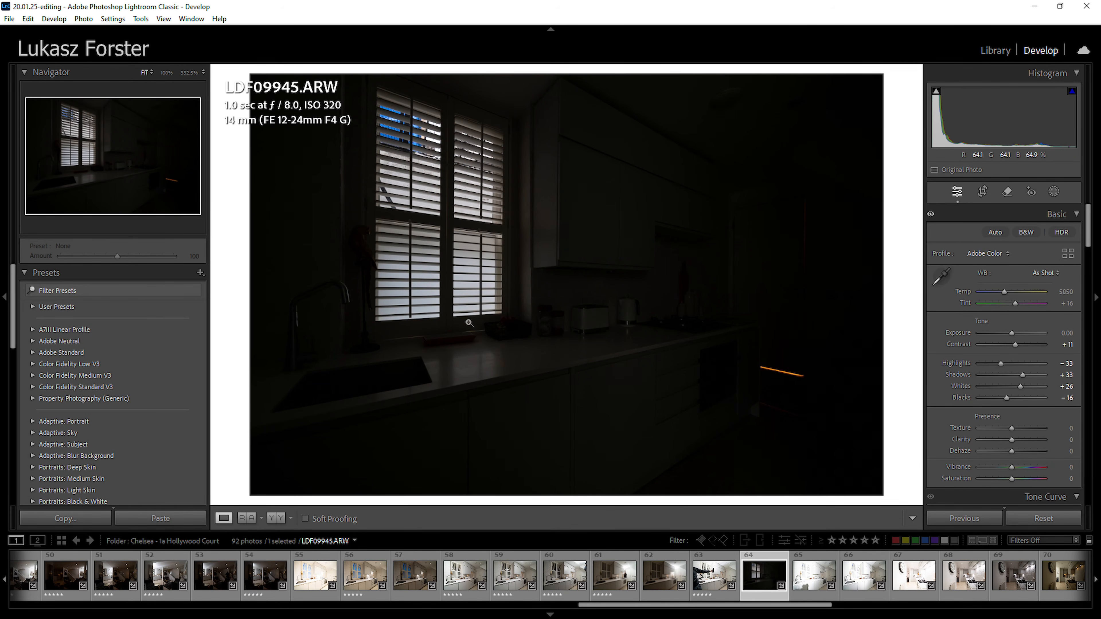
key("5")
Set Exposure to −0.42, Highlights to −60 and Whites to +11 on the bright kitchen frame LDF09946.ARW and rate it five stars
left_click(817, 579)
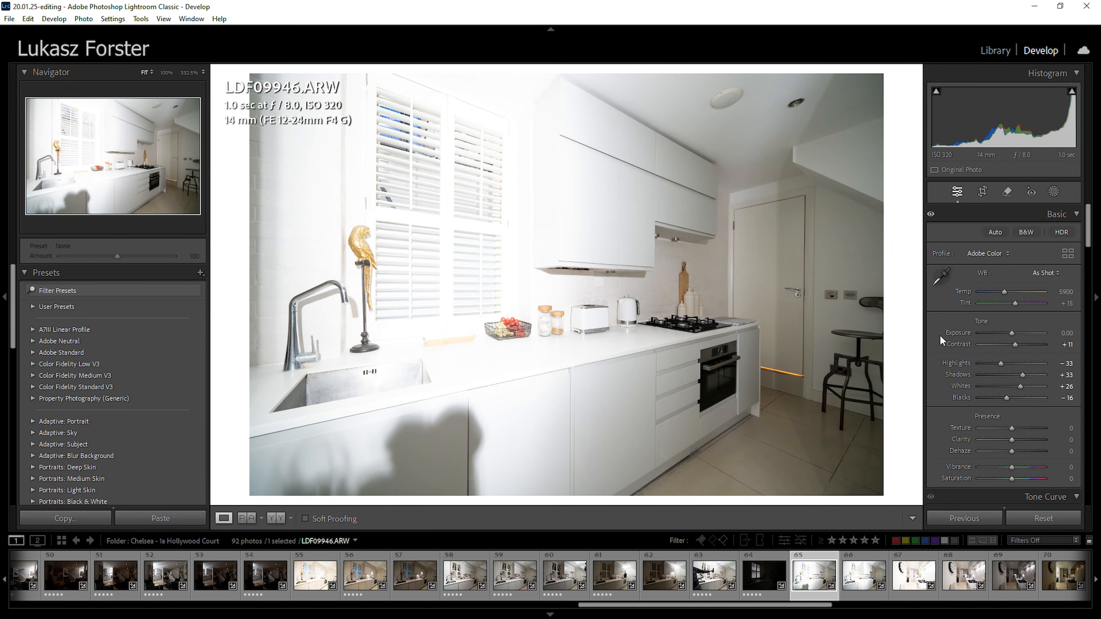
left_click_drag(1020, 386, 996, 364)
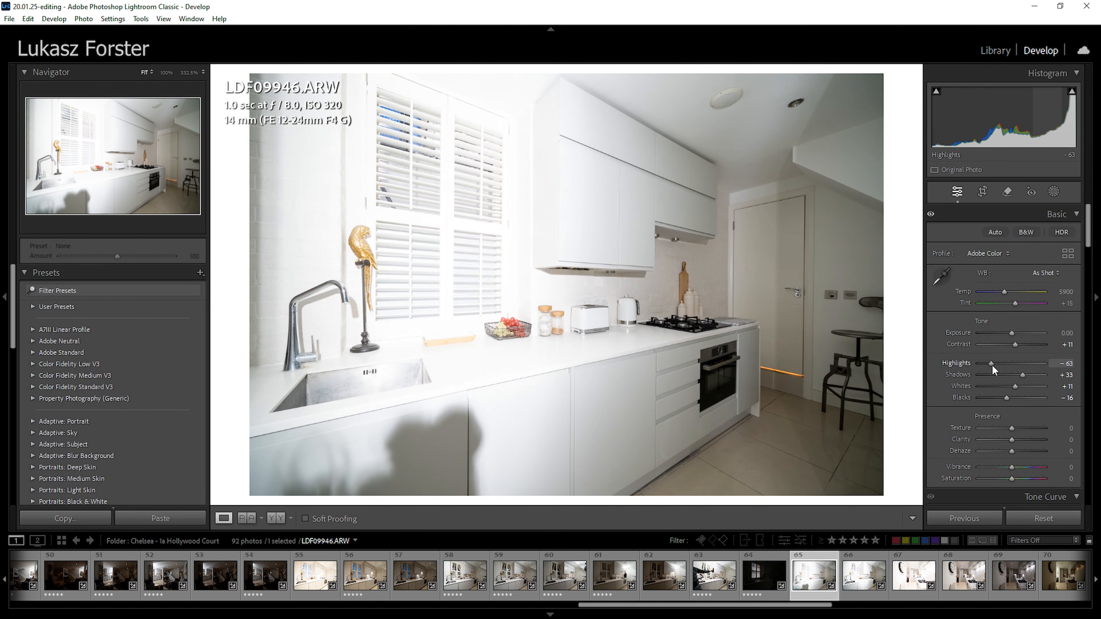
left_click_drag(1011, 333, 1008, 333)
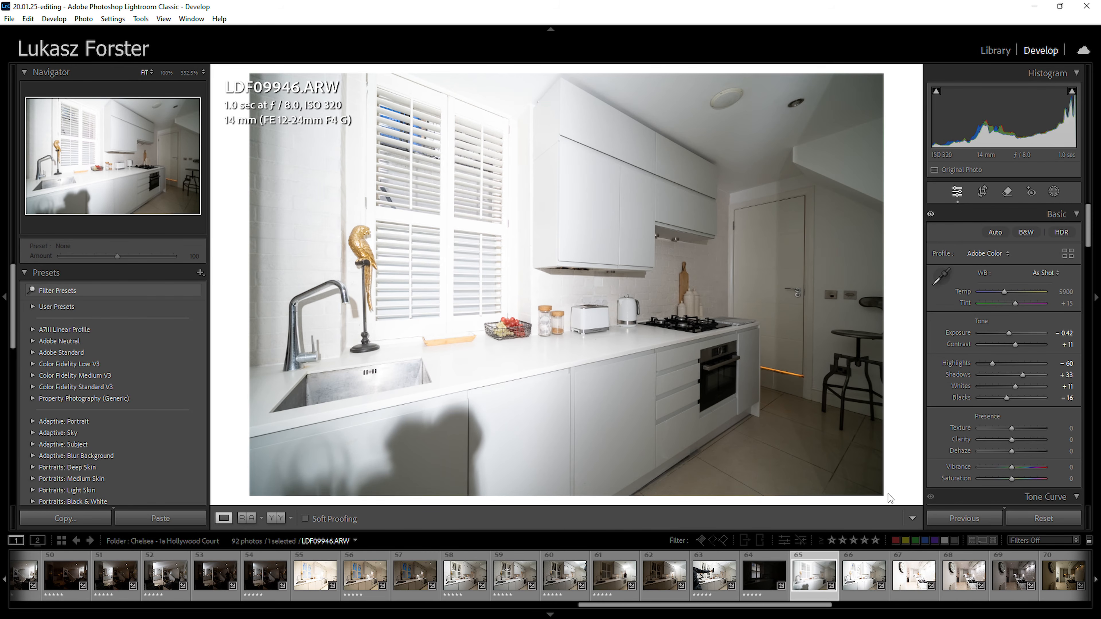
key("5")
Synchronize the develop settings of LDF09946.ARW to LDF09947.ARW and compare the two frames
left_click(862, 575, "ctrl")
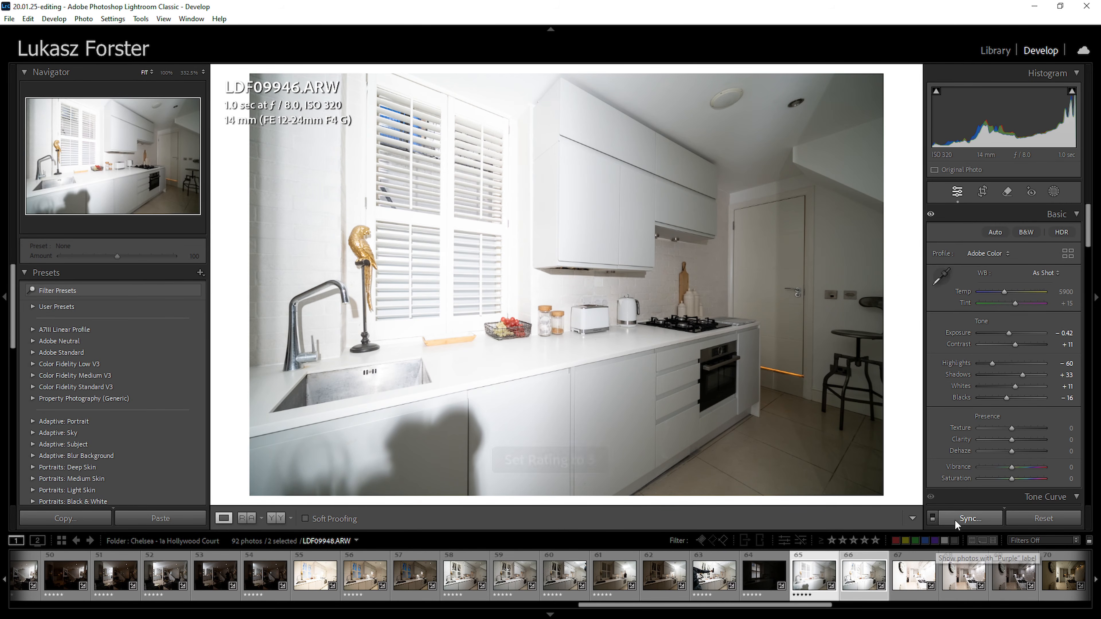
left_click(955, 518)
left_click(781, 478)
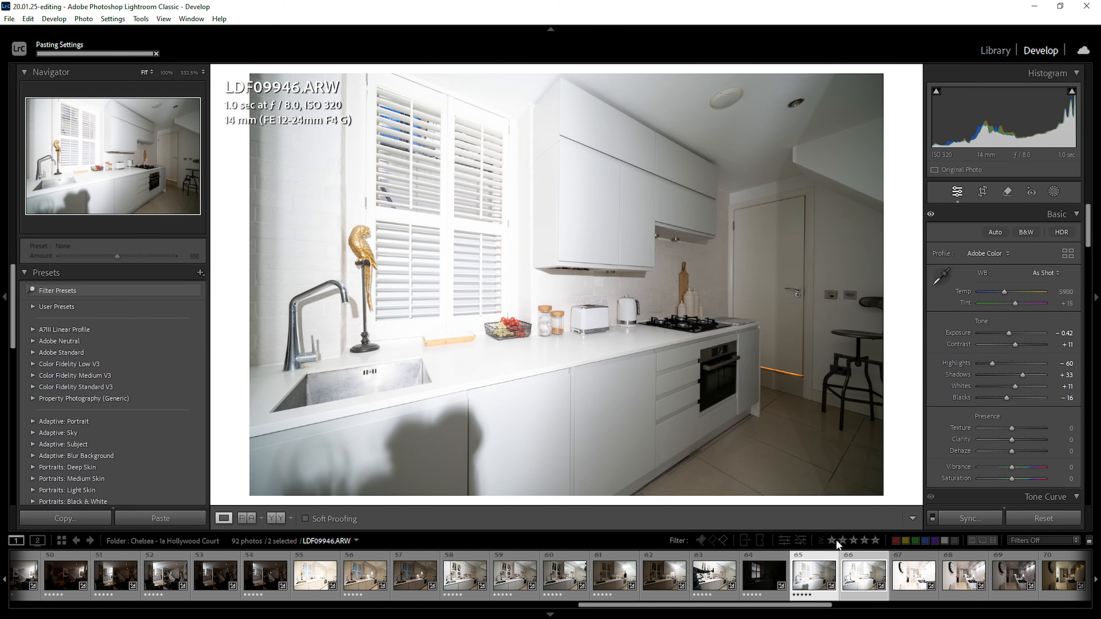
left_click(864, 583)
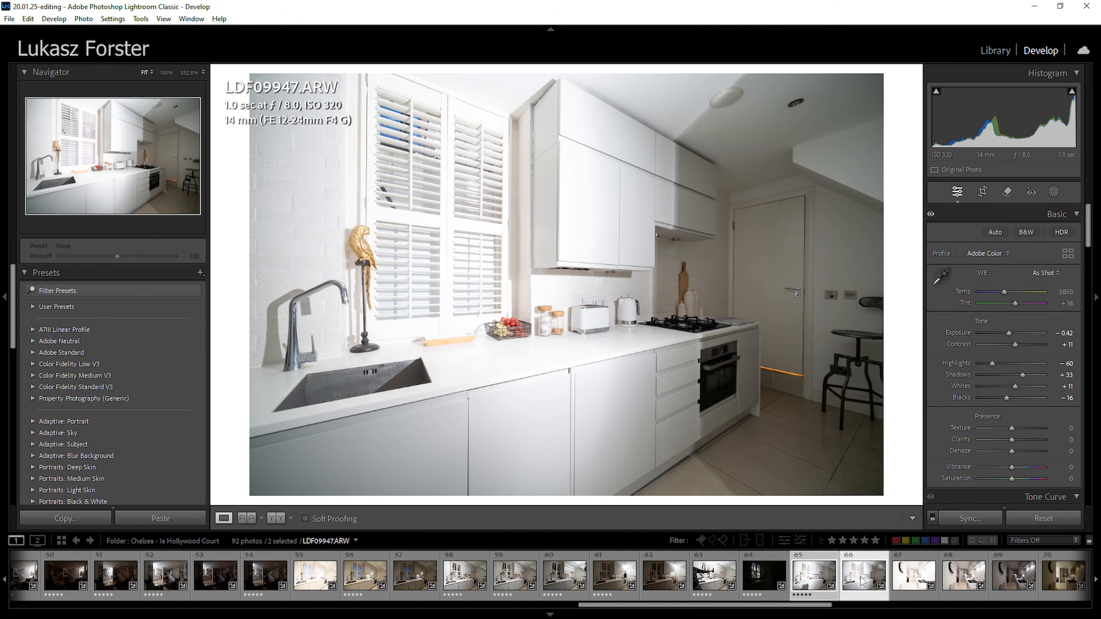
left_click(817, 578)
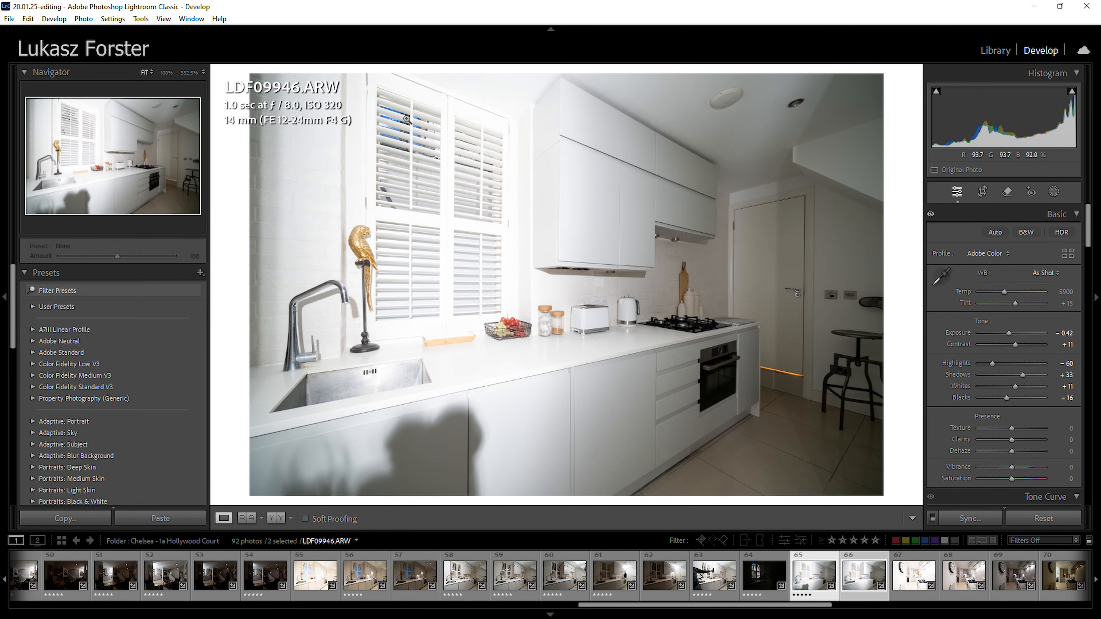
Set Exposure to −0.38, Highlights to −44 and Shadows to +56 on the kitchen ambient frame LDF09949.ARW and rate it five stars
left_click(897, 585)
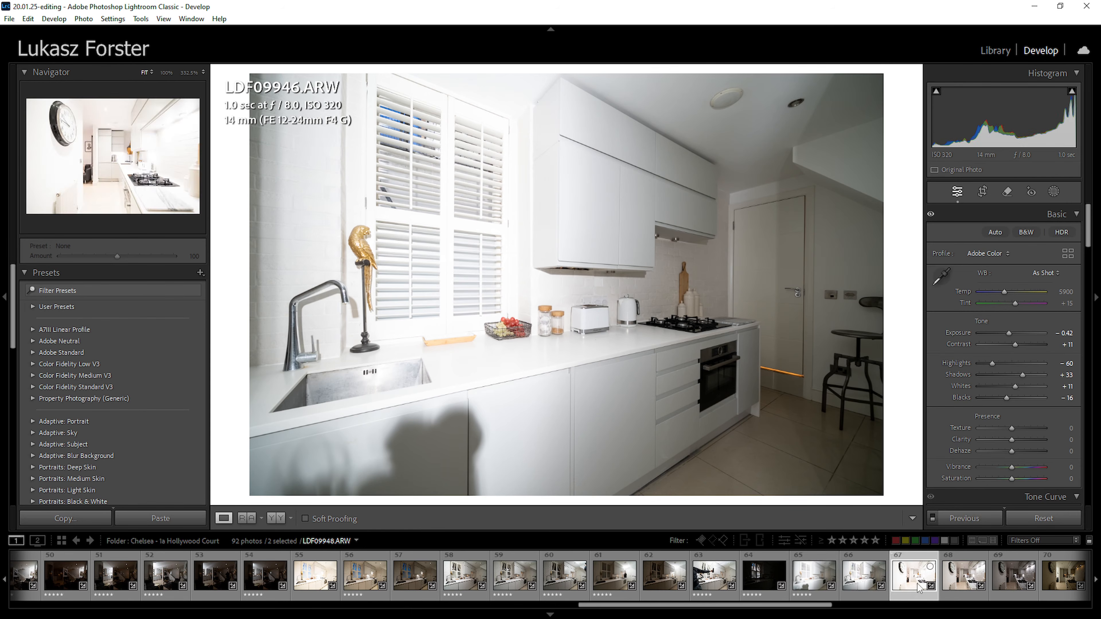
left_click(965, 583)
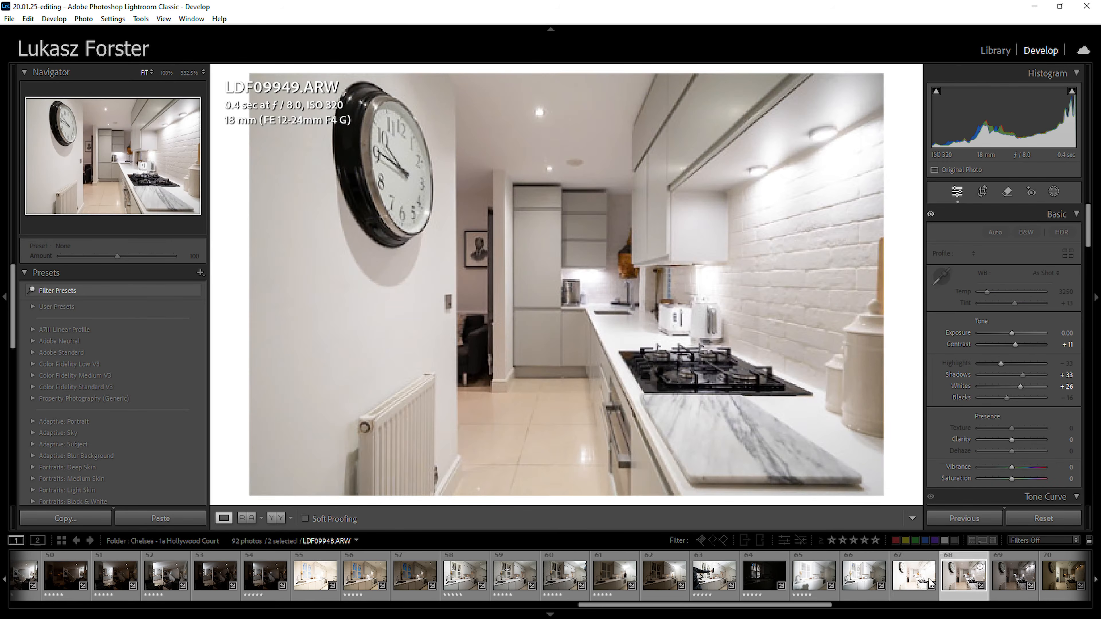
scroll(783, 607, "right", 5)
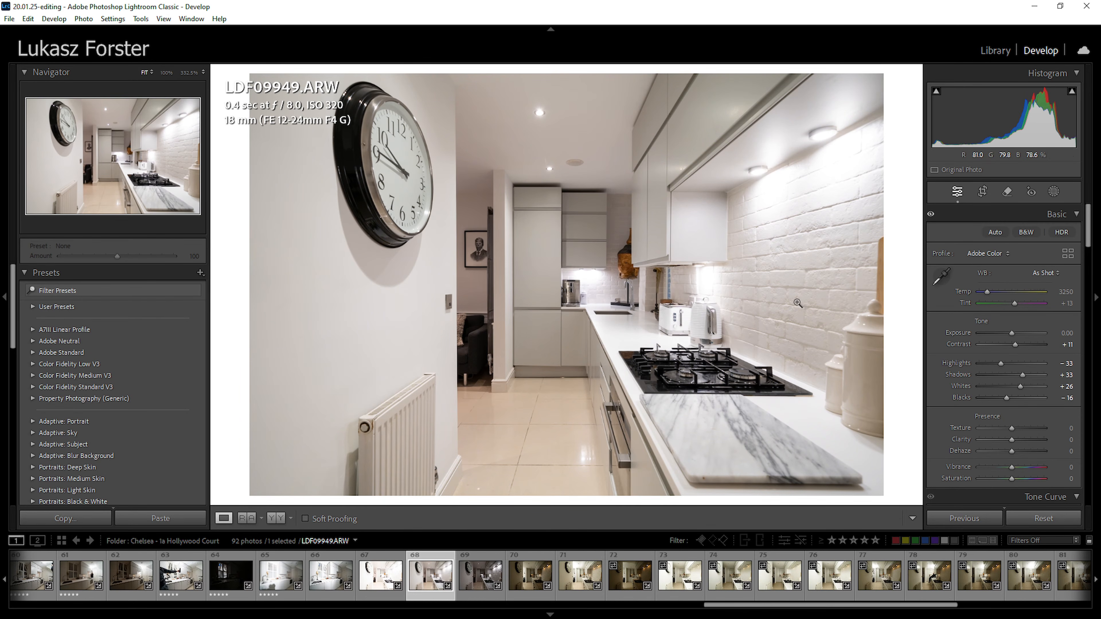
left_click_drag(1003, 117, 991, 117)
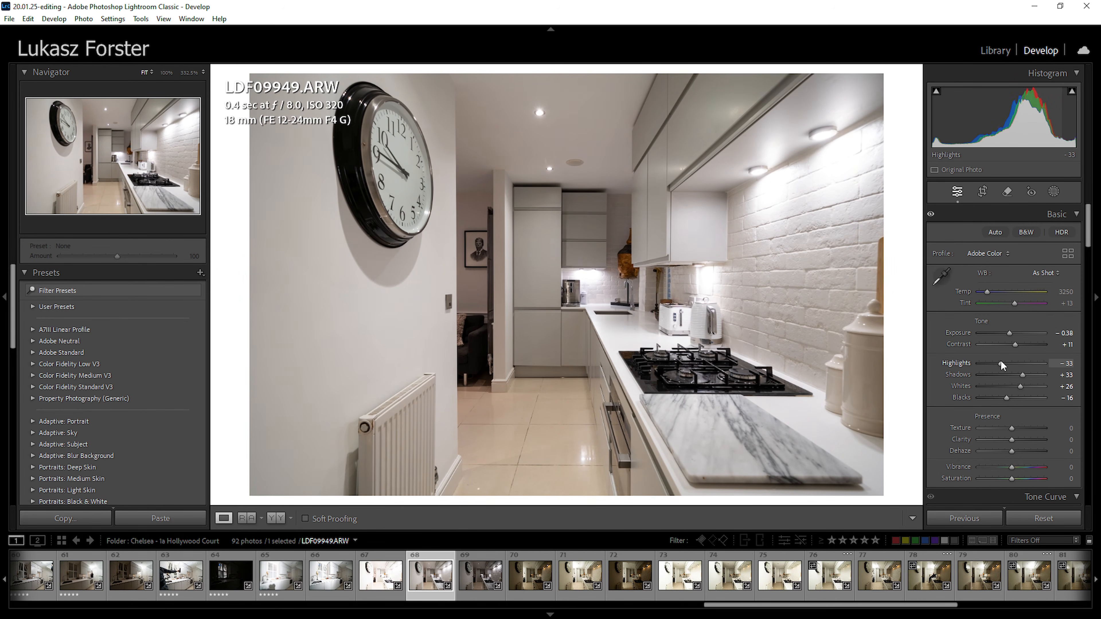
left_click_drag(1001, 362, 1029, 376)
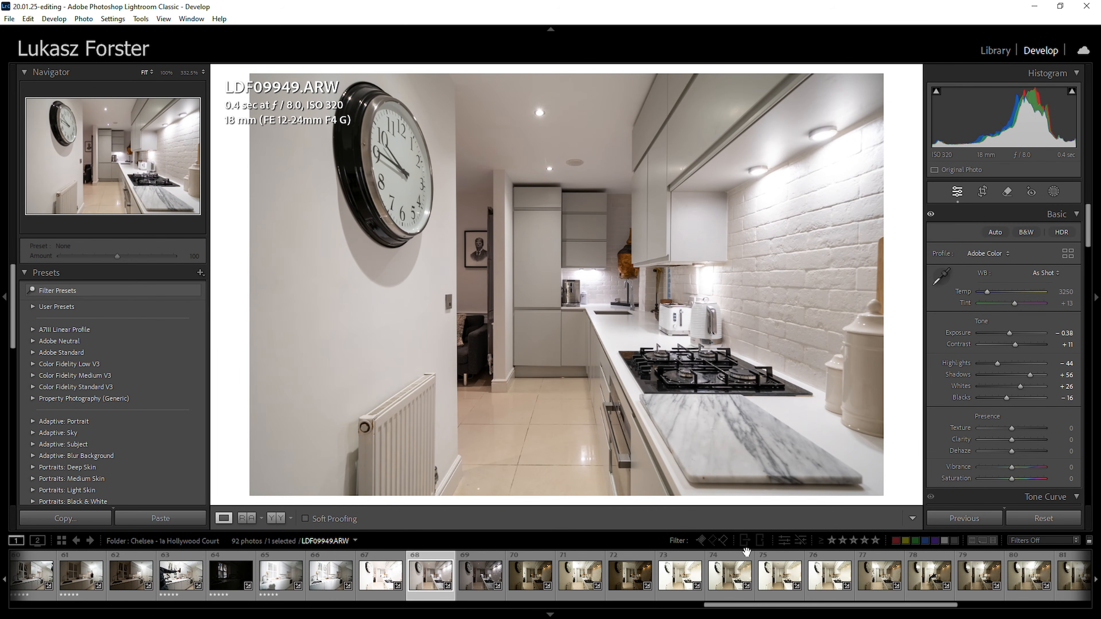
key("5")
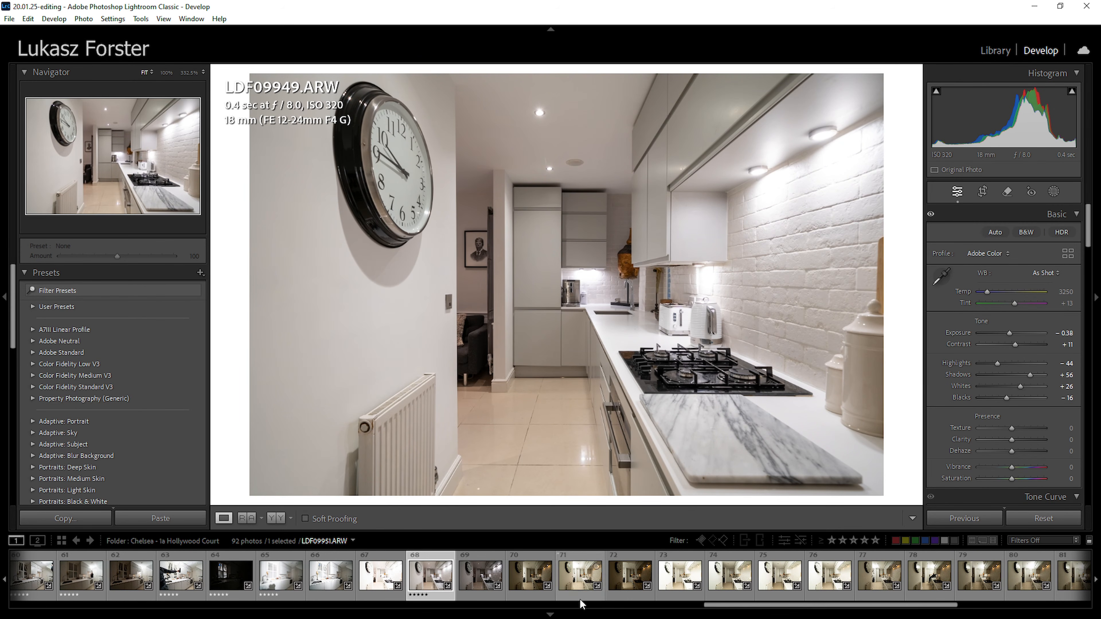
Neutralize the white balance of LDF09955.ARW on the white toaster (Temp 5900, Tint +16), and reset Exposure to 0.00 after trying a darker value
left_click(739, 583)
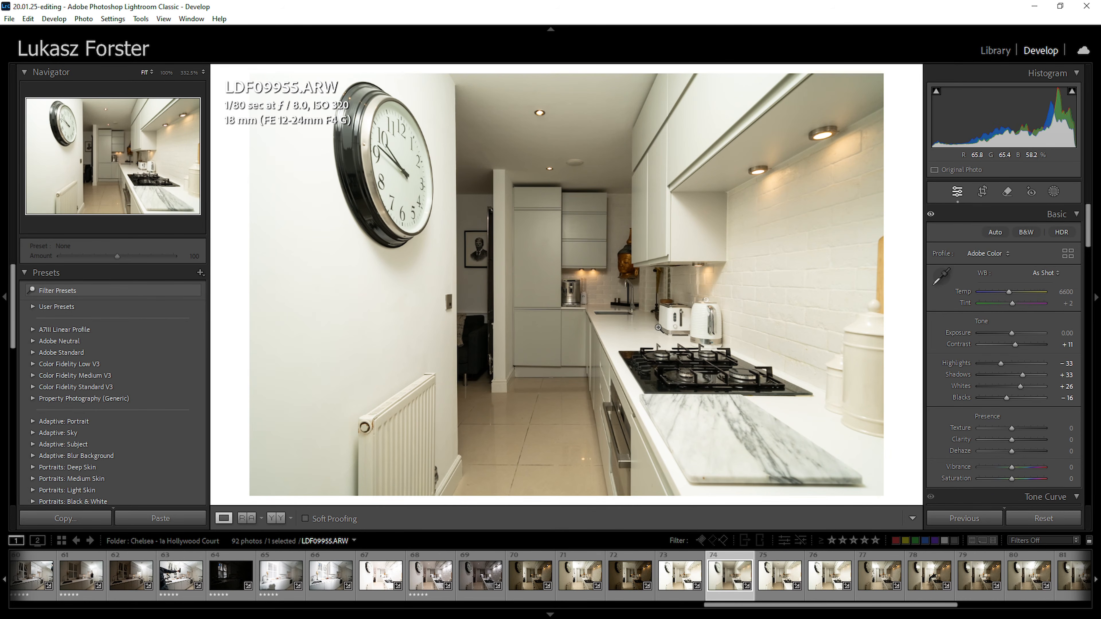
key("w")
left_click(670, 319)
key("w")
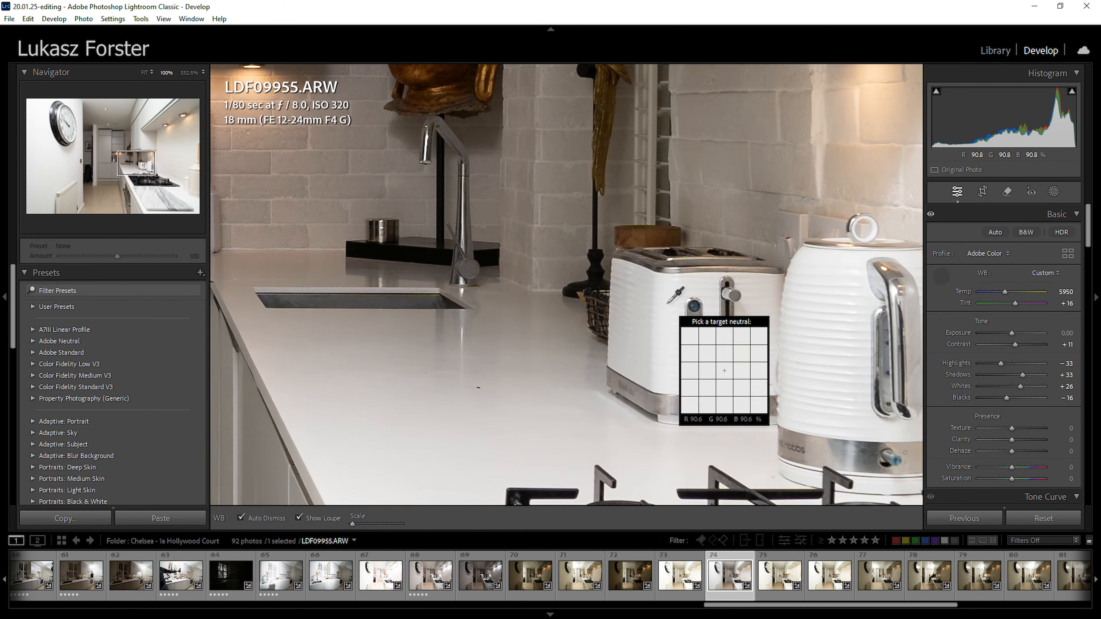
left_click(664, 306)
left_click(664, 307)
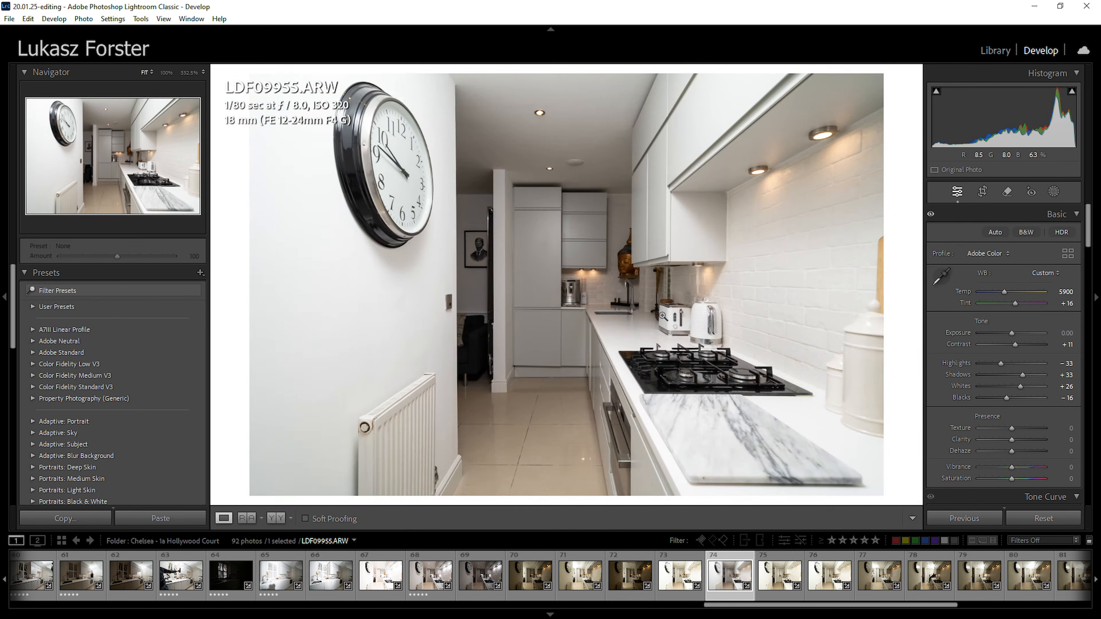
left_click_drag(1006, 138, 986, 139)
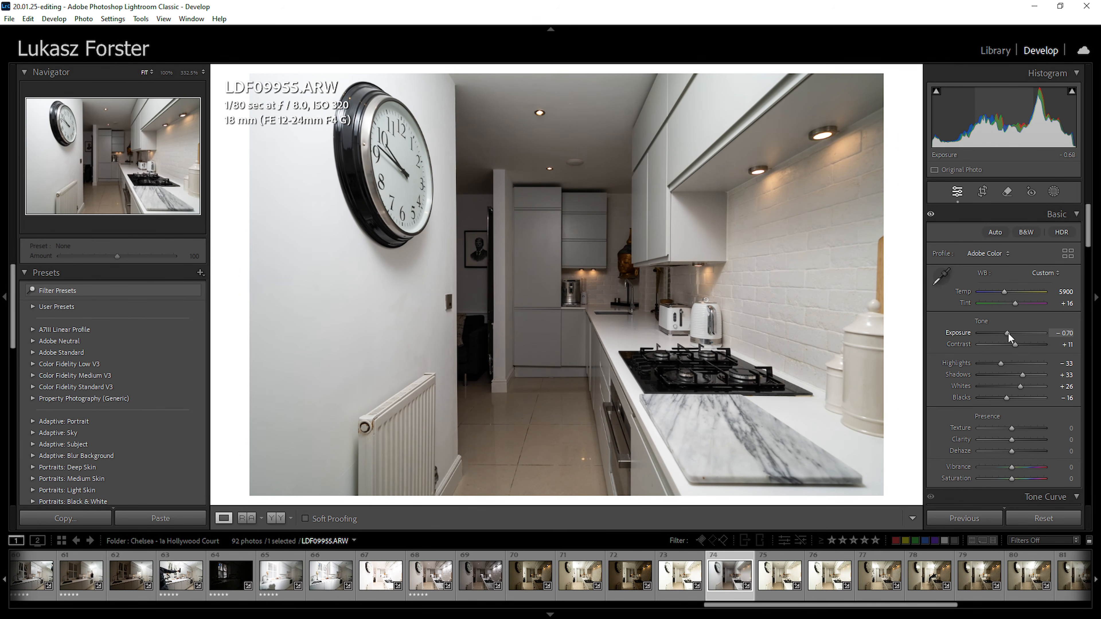
double_click(1007, 332)
Synchronize the develop settings of LDF09955.ARW to the other frames of the same kitchen view, filmstrip photos 70 through 82
left_click_drag(774, 603, 835, 603)
left_click(870, 581, "shift")
left_click(420, 576, "ctrl")
left_click(370, 576, "ctrl")
left_click(335, 579, "ctrl")
left_click(270, 576, "ctrl")
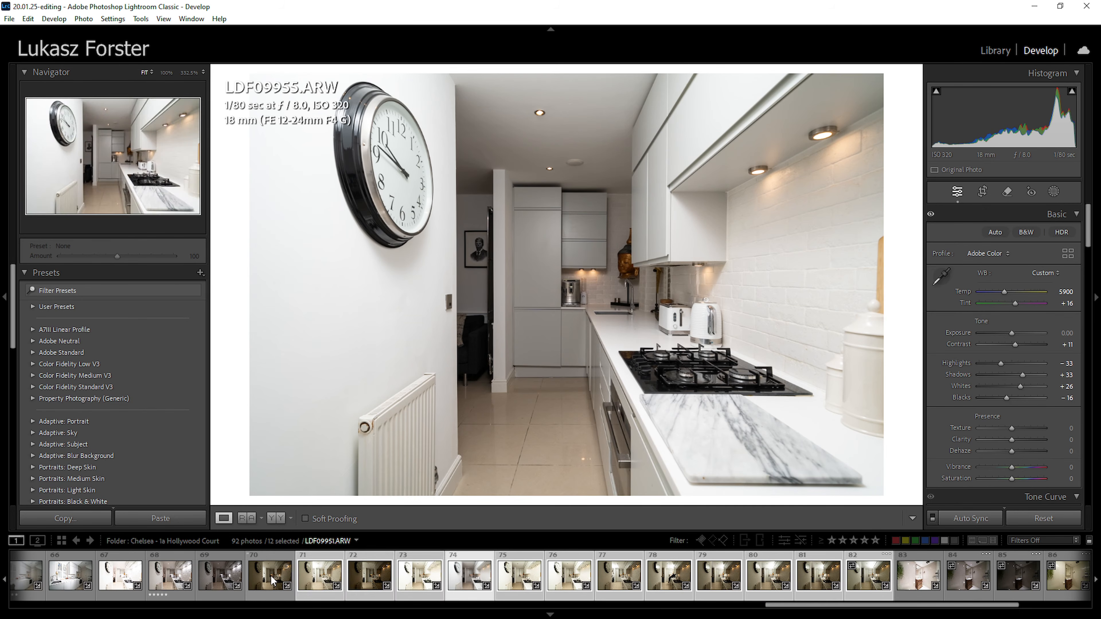
left_click(981, 519)
left_click(799, 478)
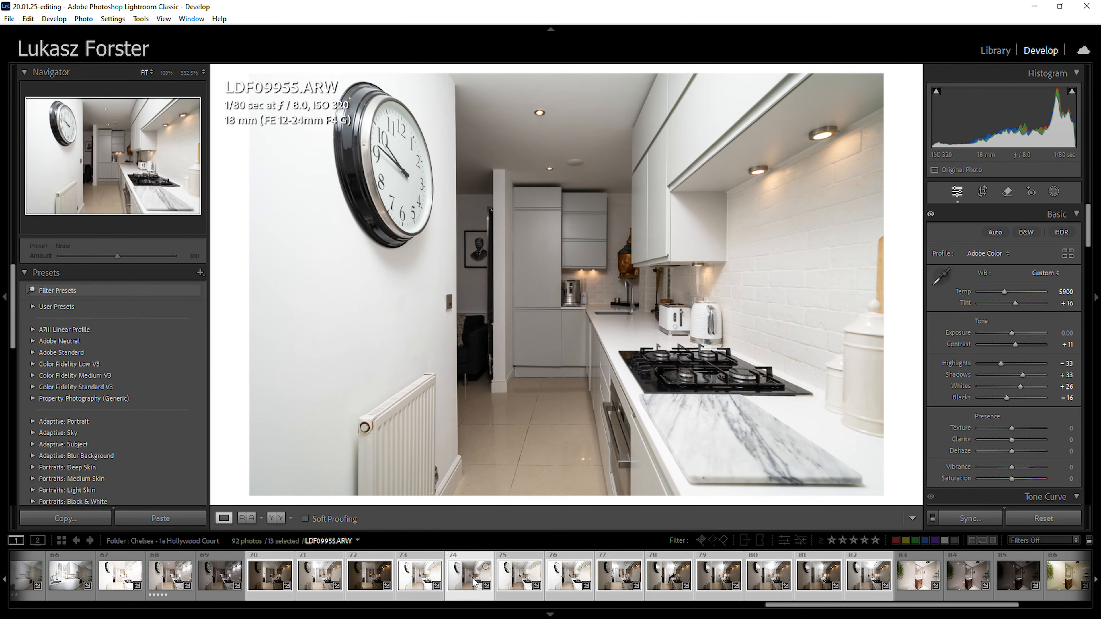
Set Exposure to −0.52 and Whites to +12 on the kitchen frame LDF09955.ARW alone and rate it five stars
key("ctrl+d")
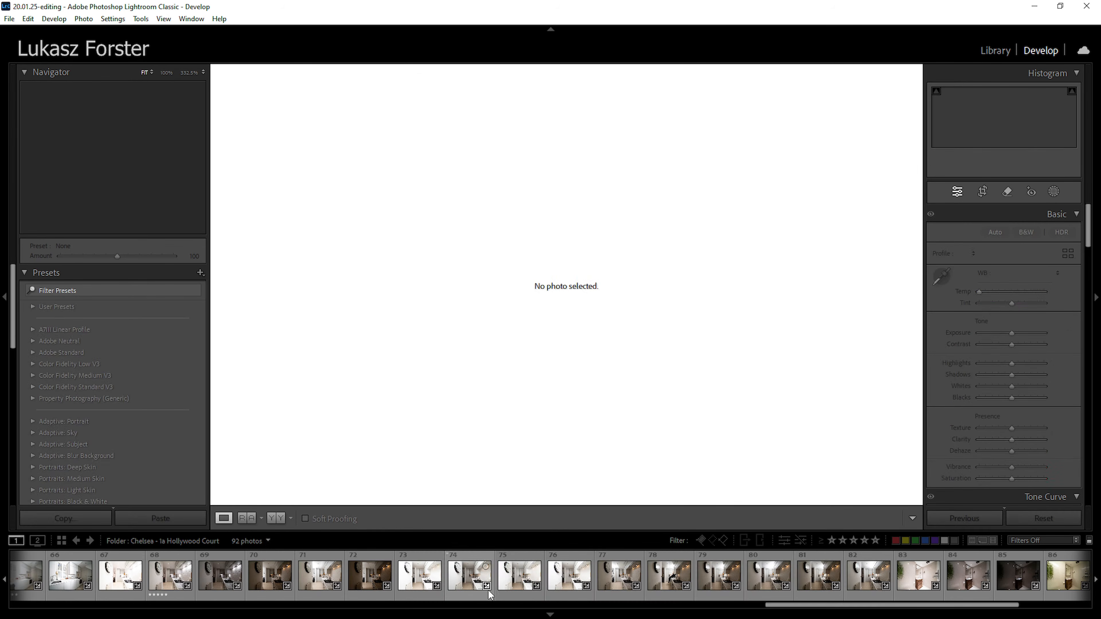
left_click(464, 582)
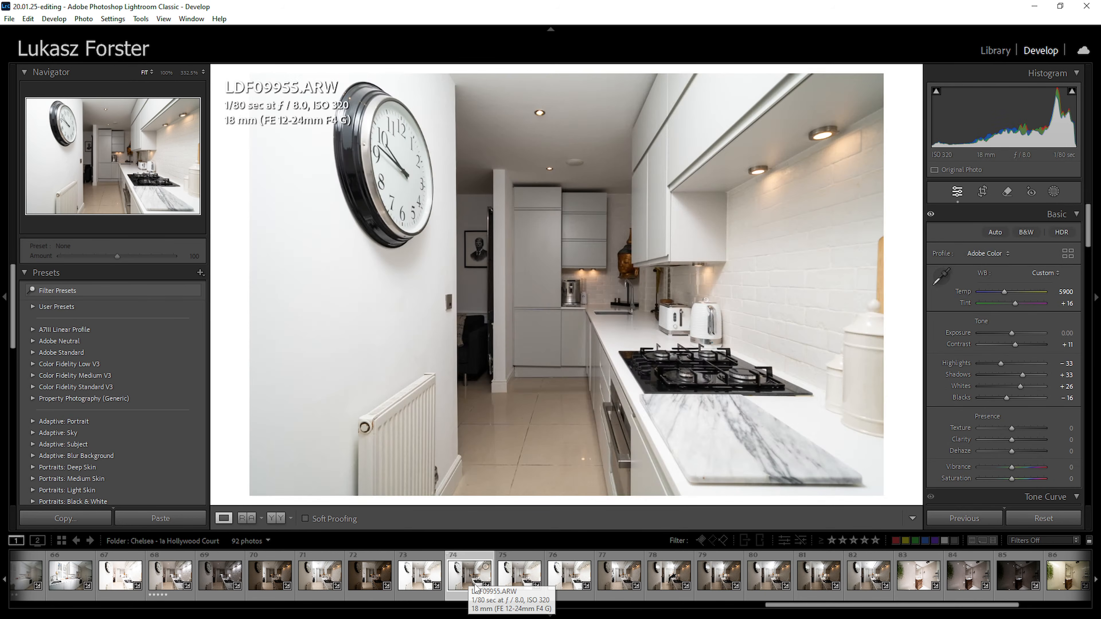
left_click_drag(1003, 117, 992, 117)
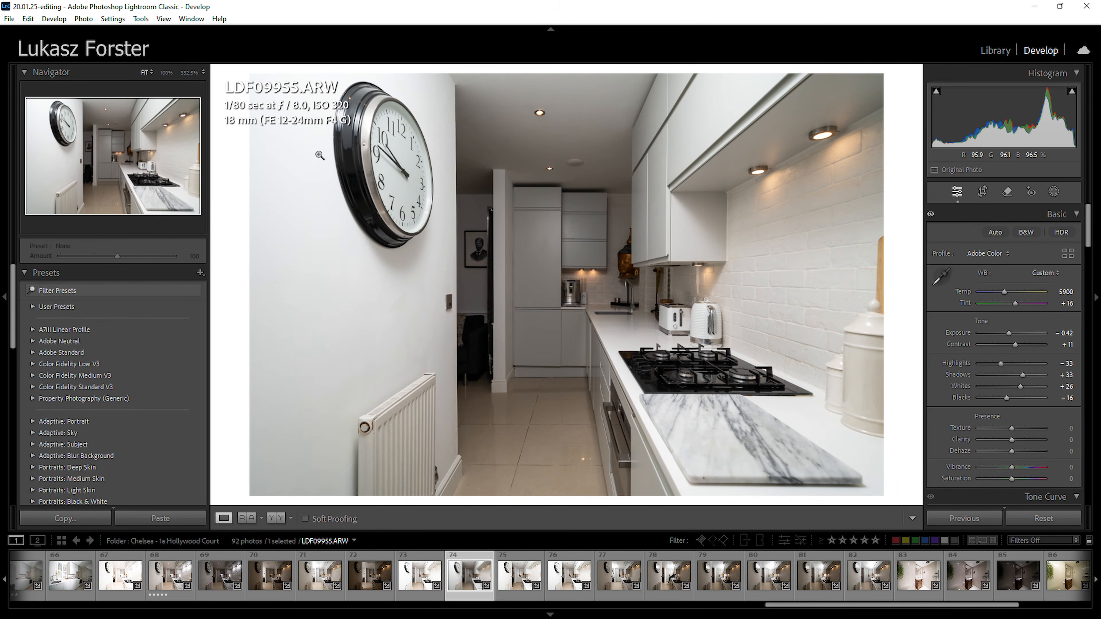
left_click_drag(1008, 333, 1008, 333)
left_click_drag(1020, 386, 1019, 393)
key("5")
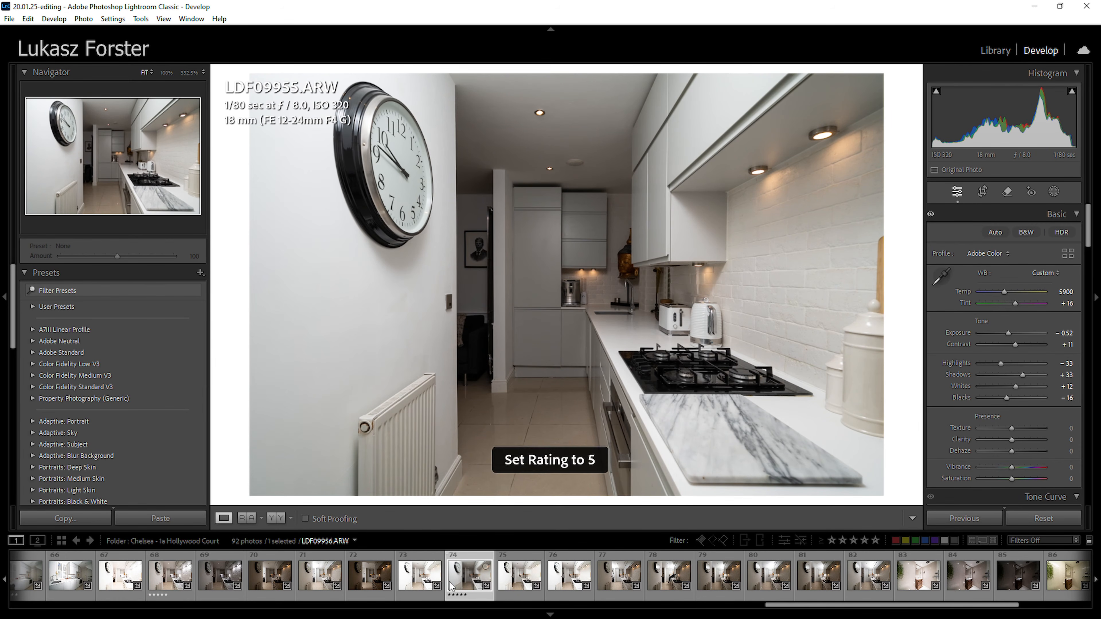
Lower the exposure of the brighter kitchen frame LDF09954.ARW, rate it five stars, and return to LDF09955.ARW
left_click(419, 578)
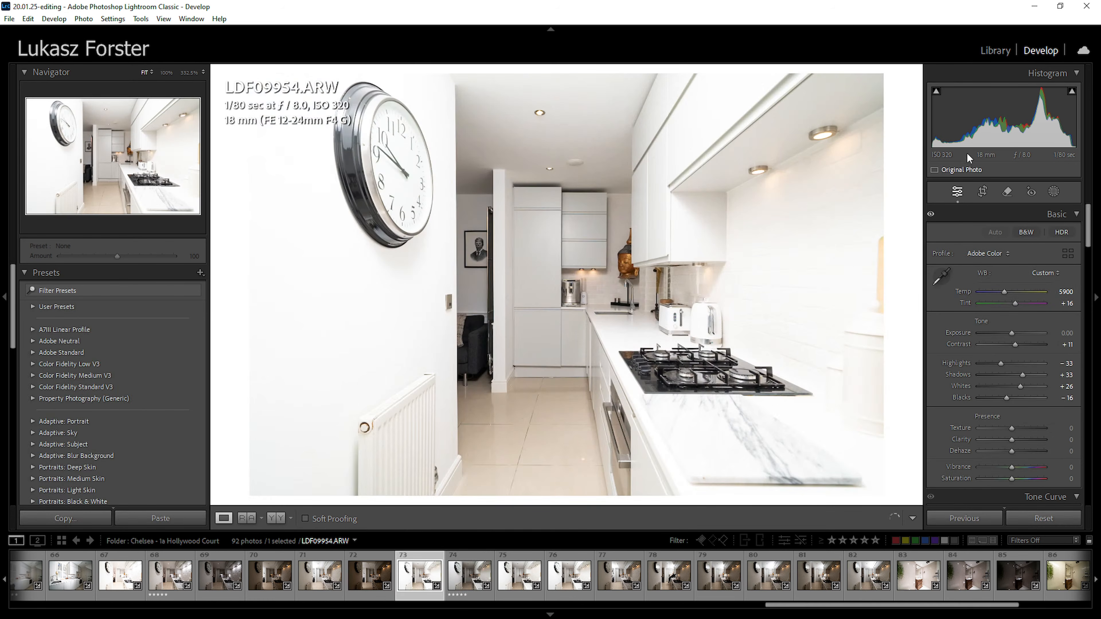
left_click_drag(1000, 119, 965, 119)
key("5")
left_click(459, 578)
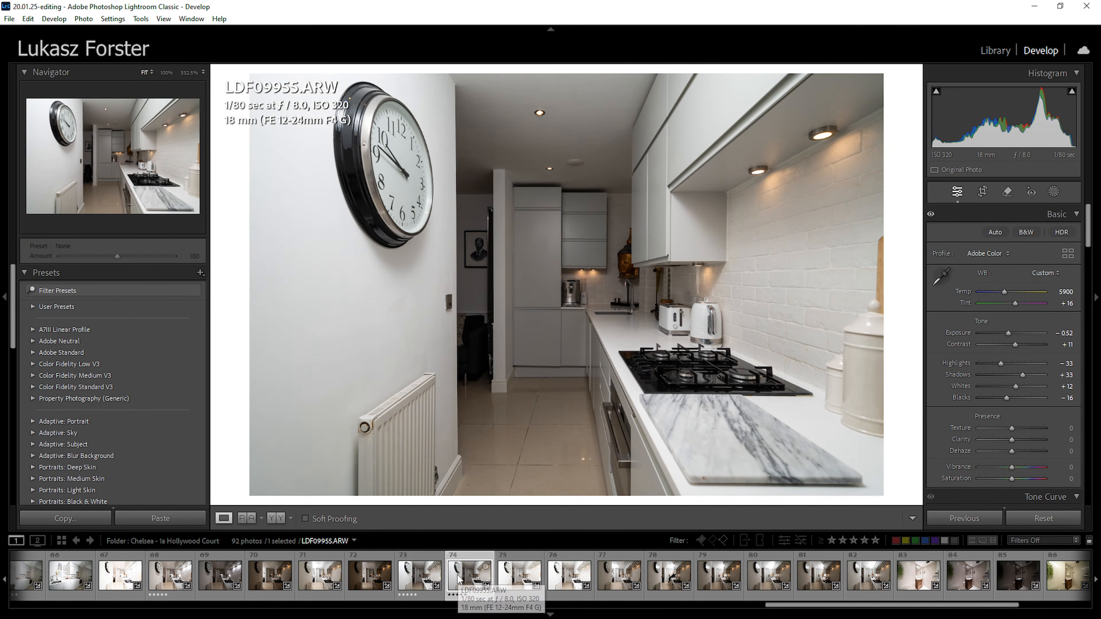
Compare LDF09954.ARW with LDF09955.ARW and clear the star rating of LDF09954.ARW
left_click(440, 583)
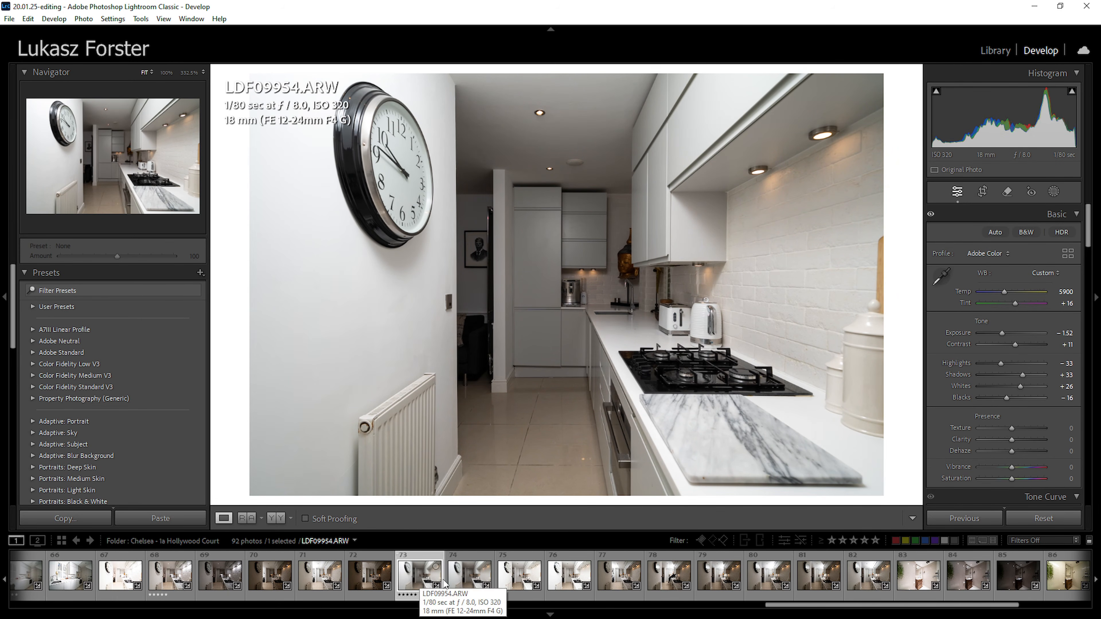
left_click(455, 581)
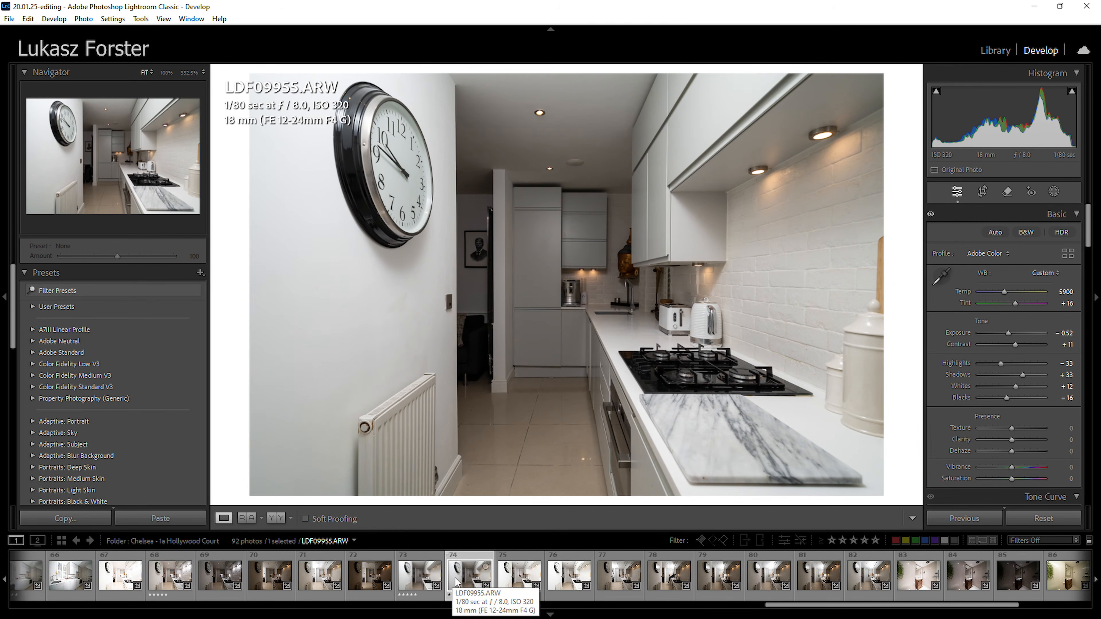
left_click(428, 581)
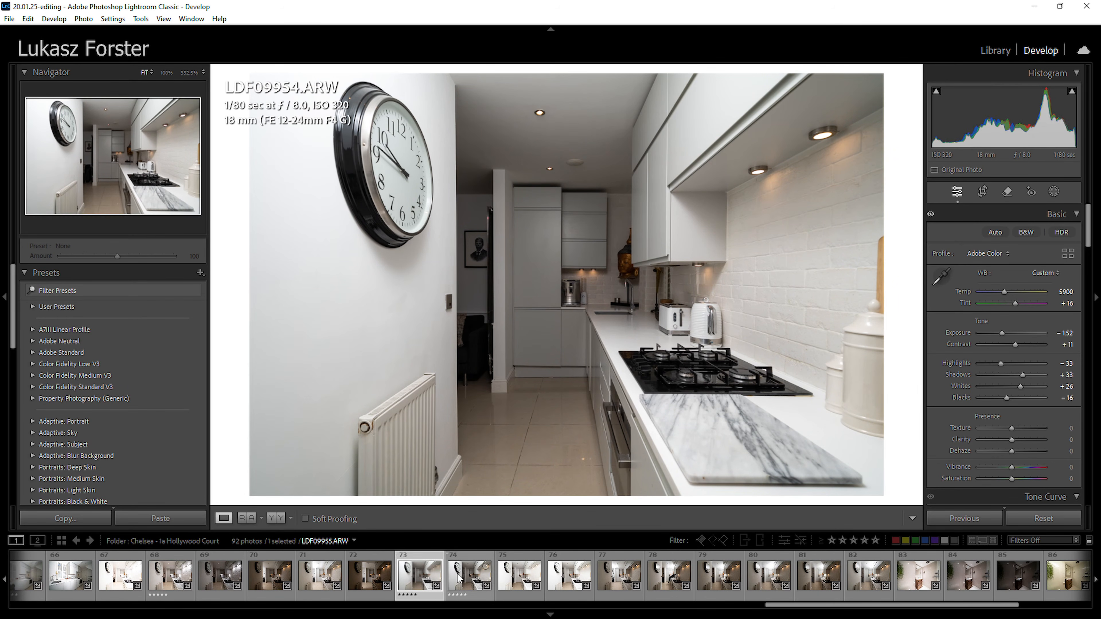
left_click(470, 581)
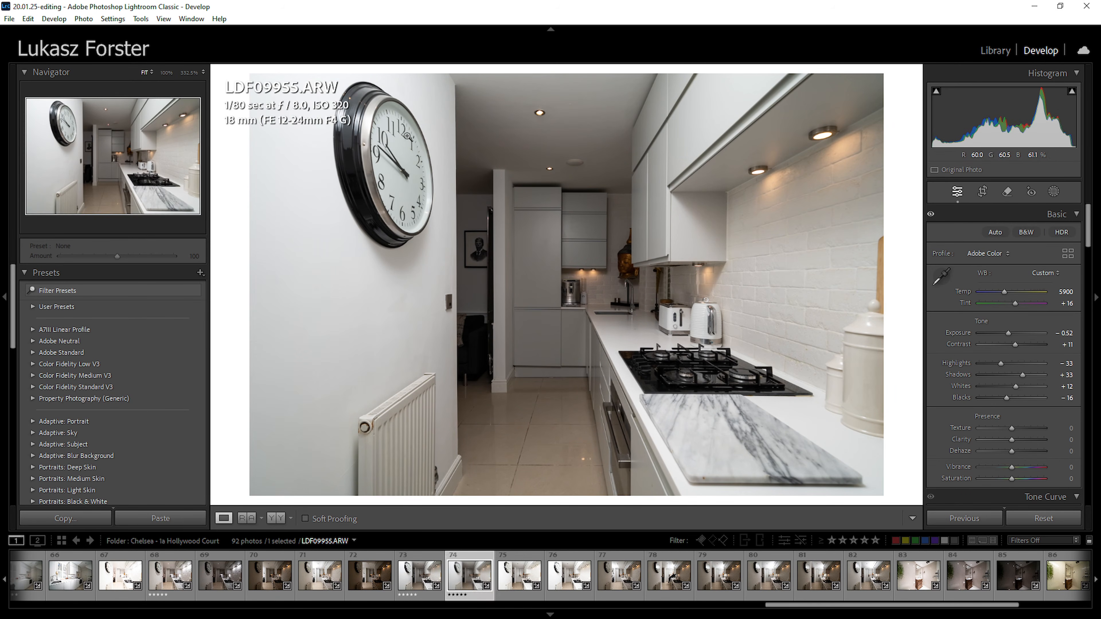
left_click(413, 575)
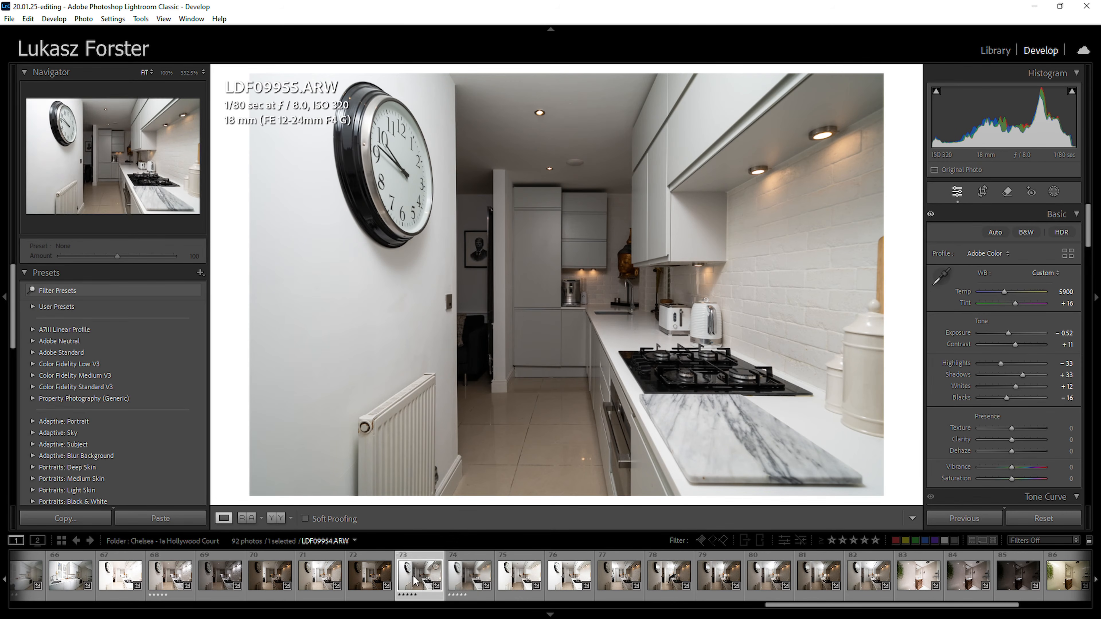
left_click(470, 582)
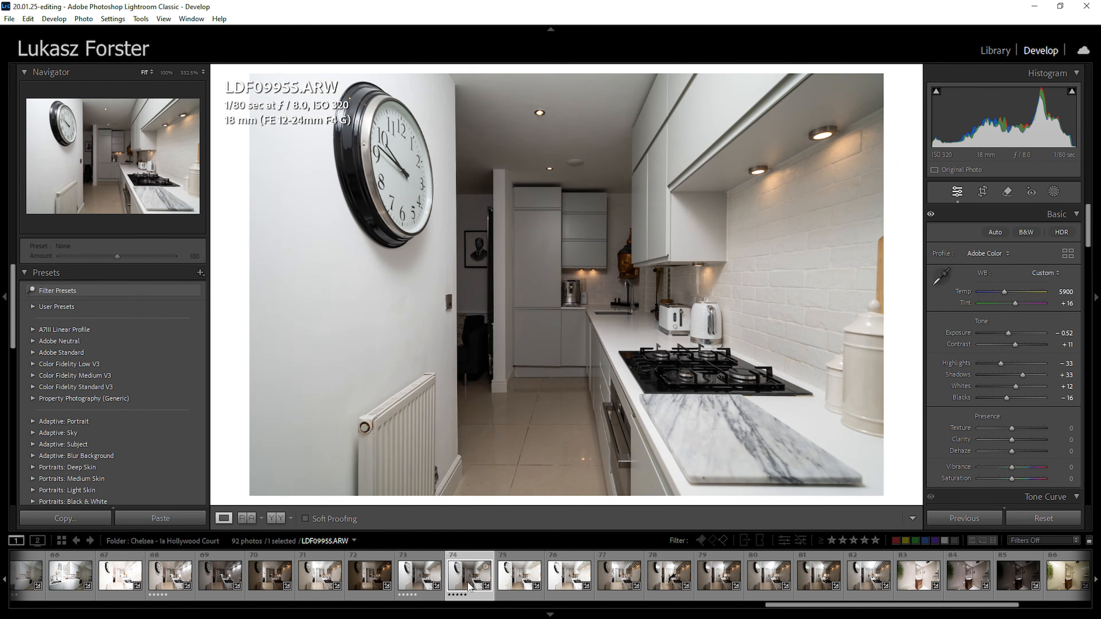
left_click(421, 580)
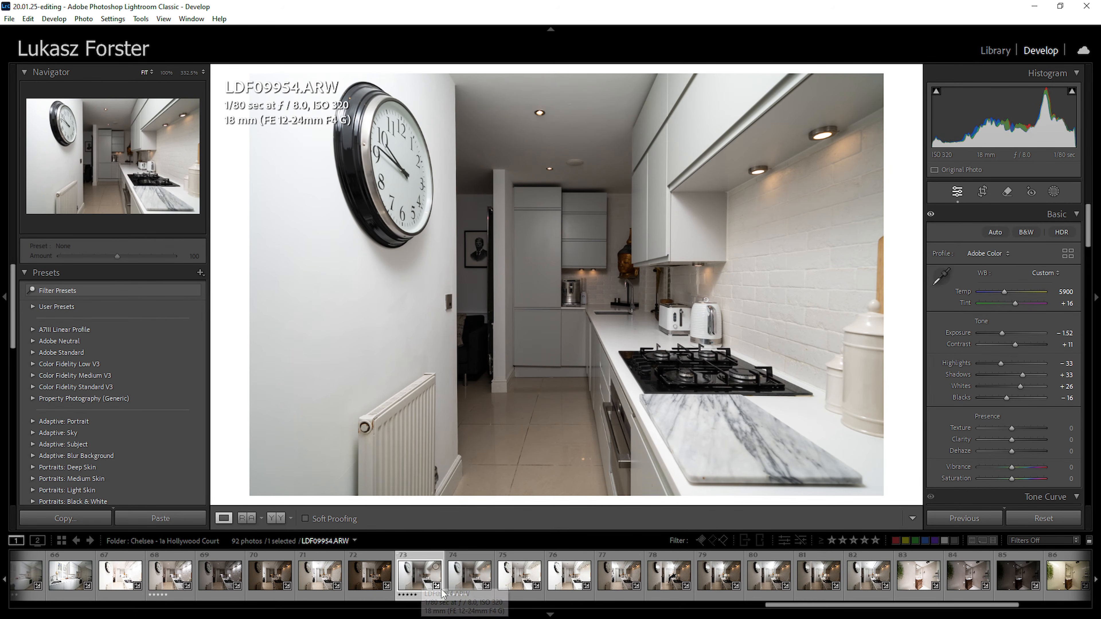
key("0")
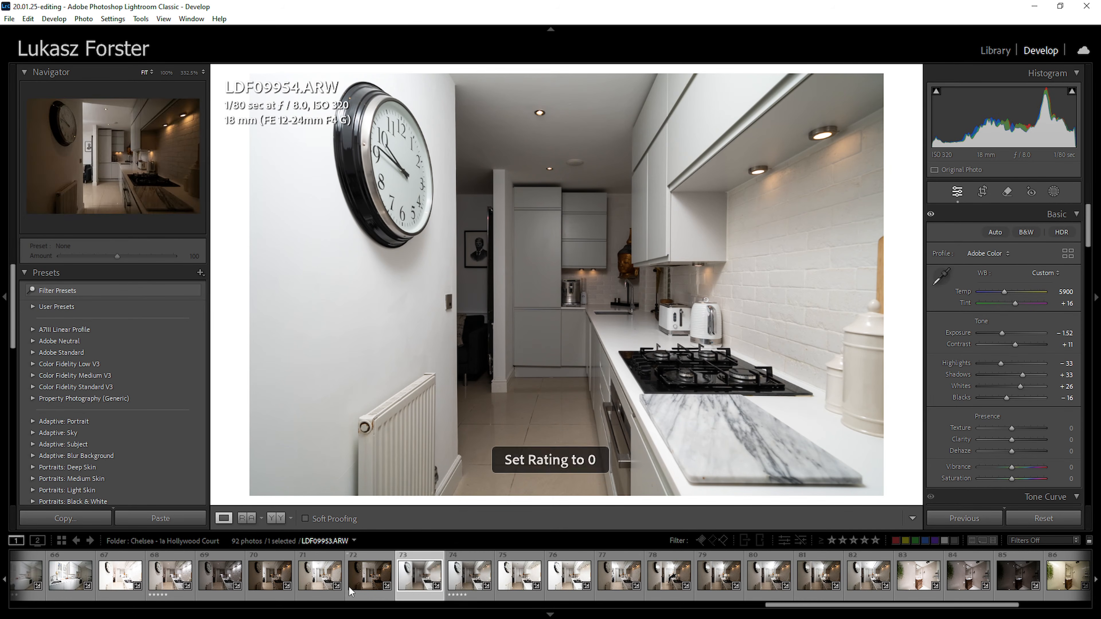
Correct LDF09952.ARW with white balance sampled above the rear cabinets, Highlights −44 and Whites +12, and rate it 5 stars
key("Left")
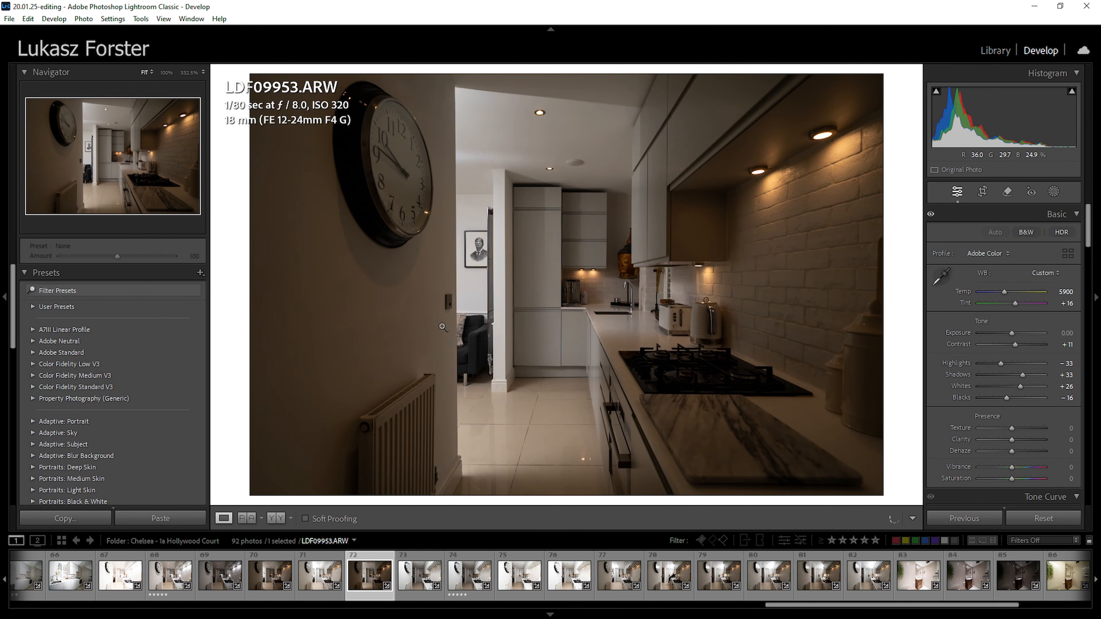
left_click(319, 583)
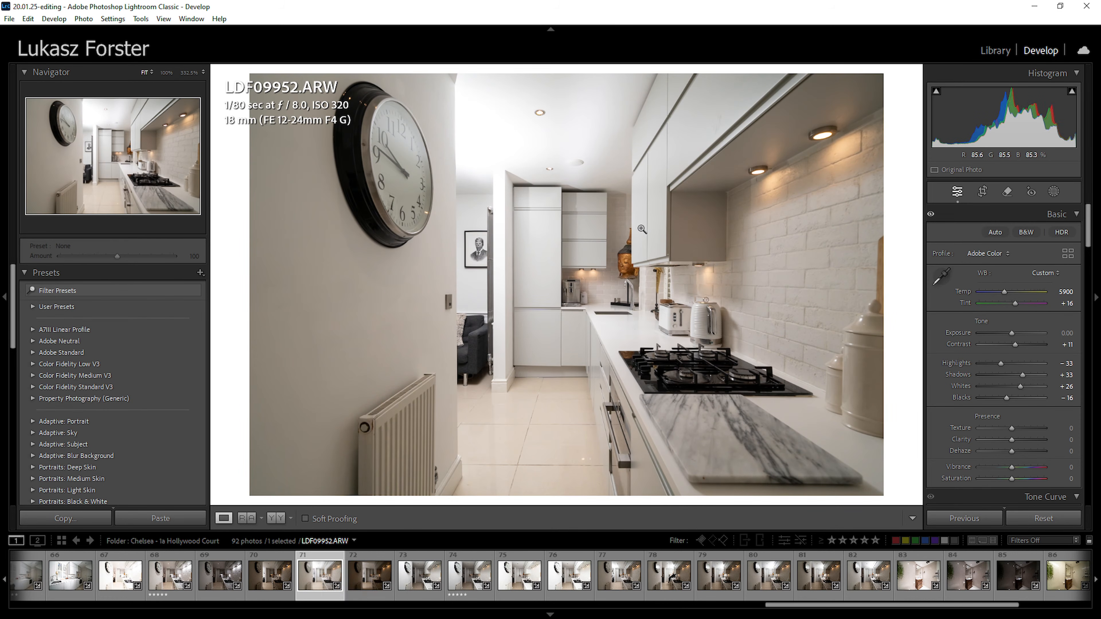
key("w")
left_click(614, 176)
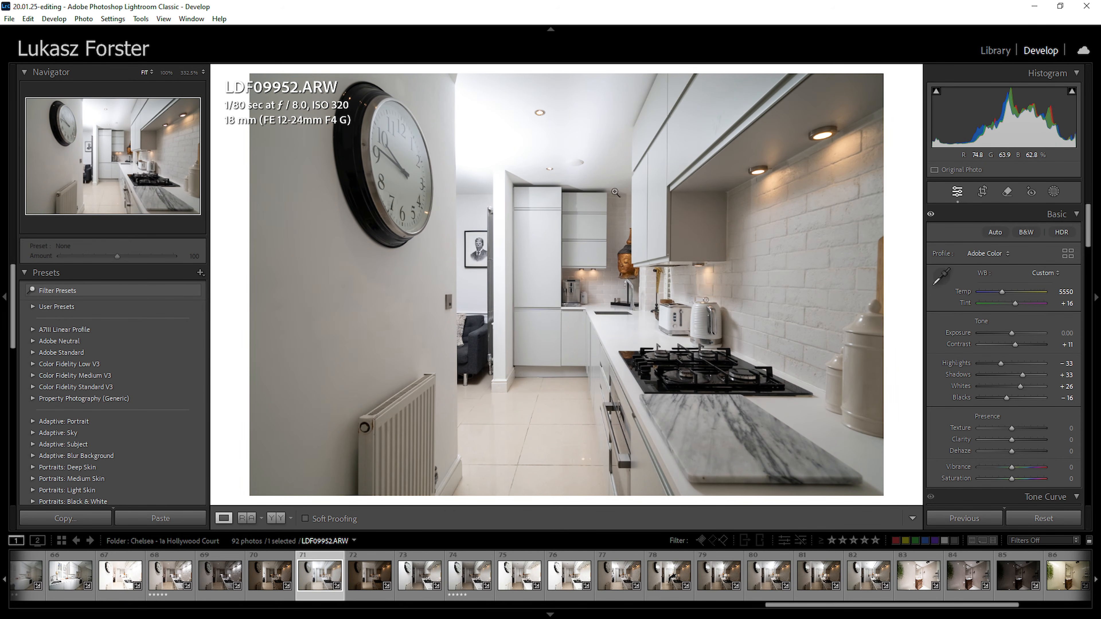
left_click_drag(1020, 386, 997, 368)
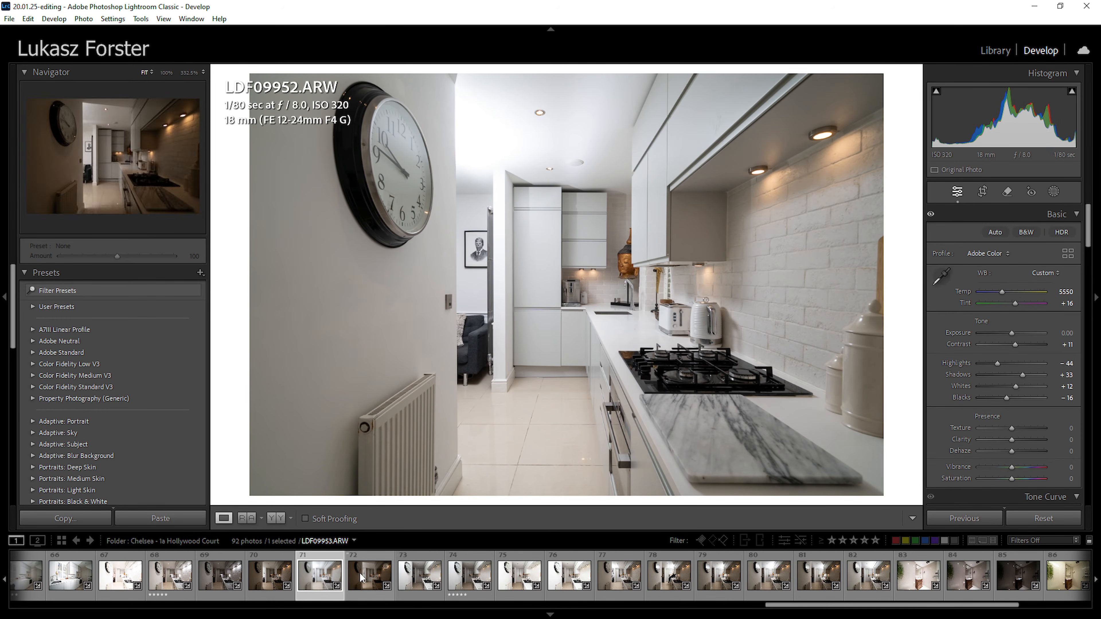
key("5")
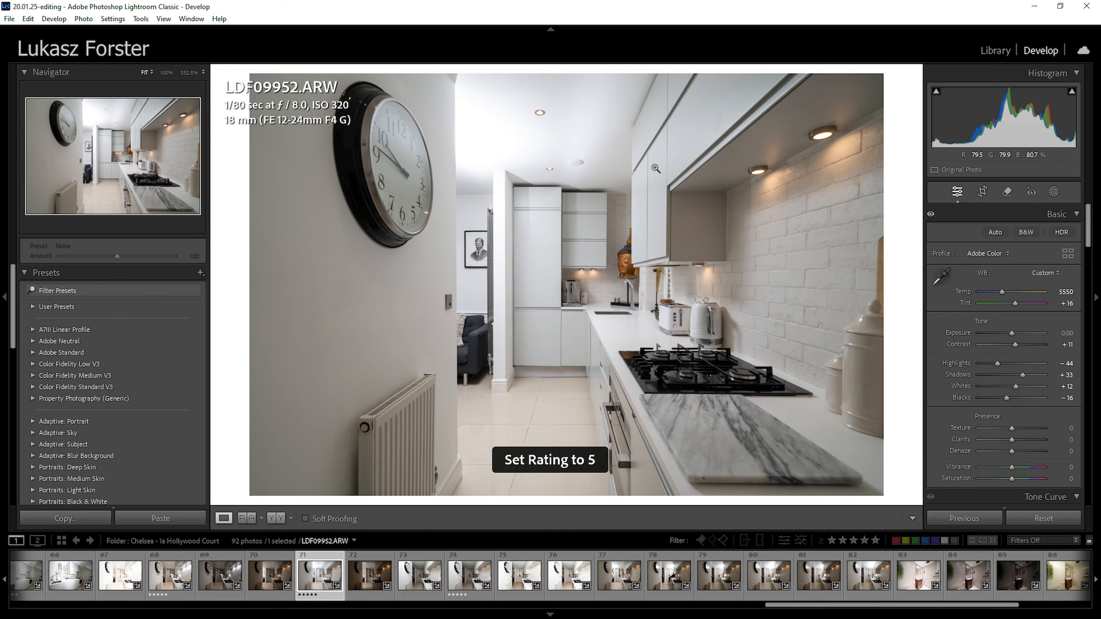
Correct LDF09951.ARW with white balance sampled below the framed portrait, Highlights −40 and Whites +18, and rate it 5 stars
key("Left")
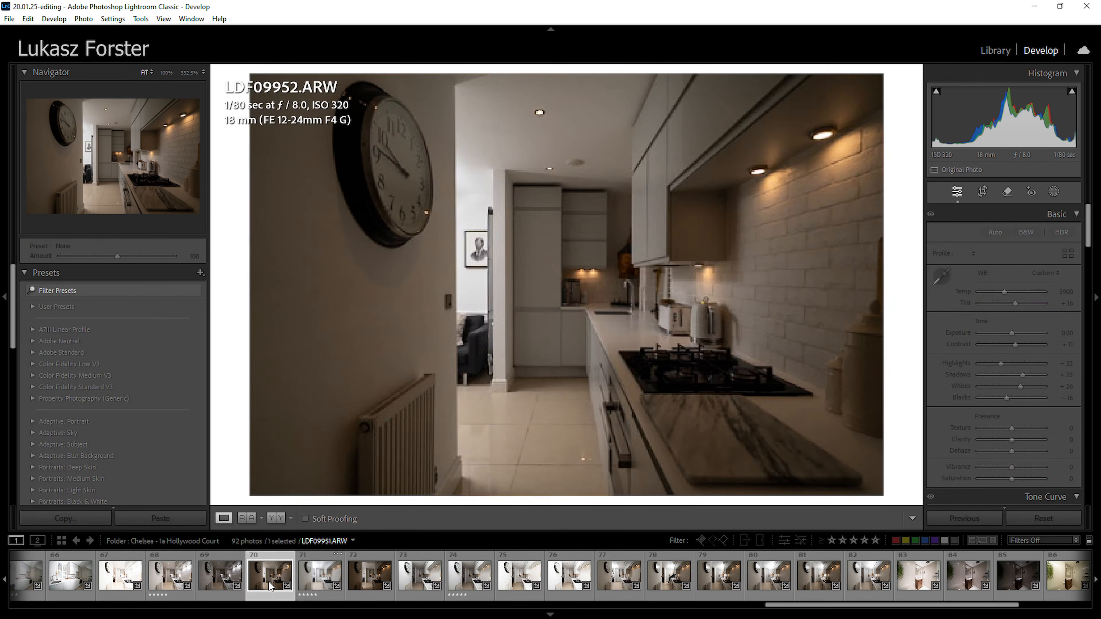
key("w")
left_click(474, 282)
left_click(474, 282)
left_click(473, 281)
mouse_move(994, 361)
left_mouse_down()
mouse_move(1018, 386)
mouse_move(1000, 364)
left_mouse_up()
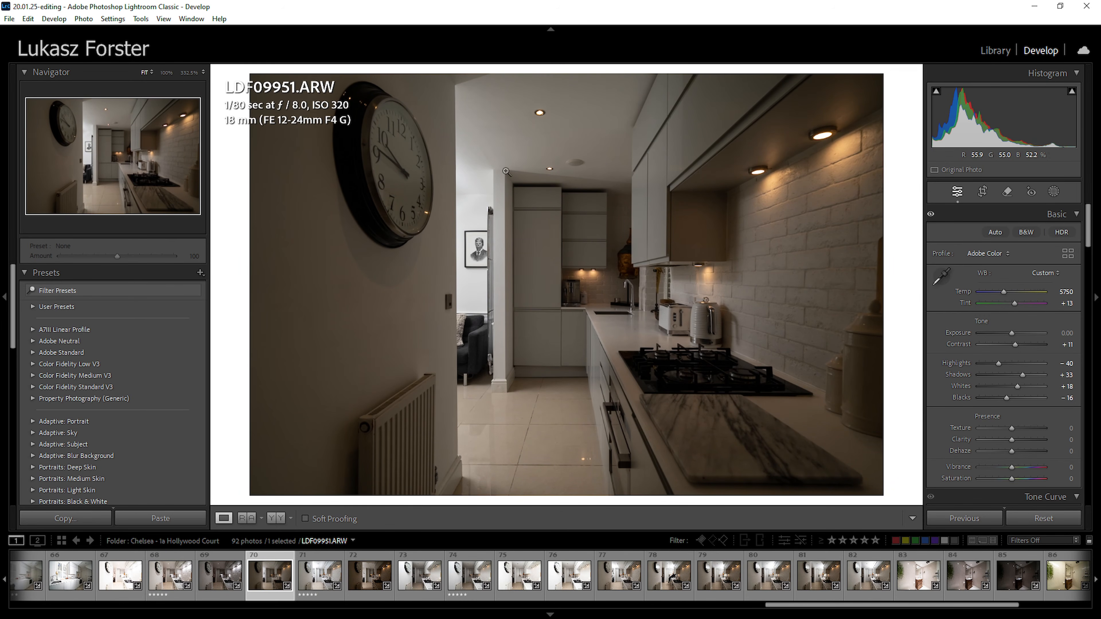
key("5")
Synchronize the develop settings of LDF09951.ARW to LDF09953.ARW
left_click(367, 582)
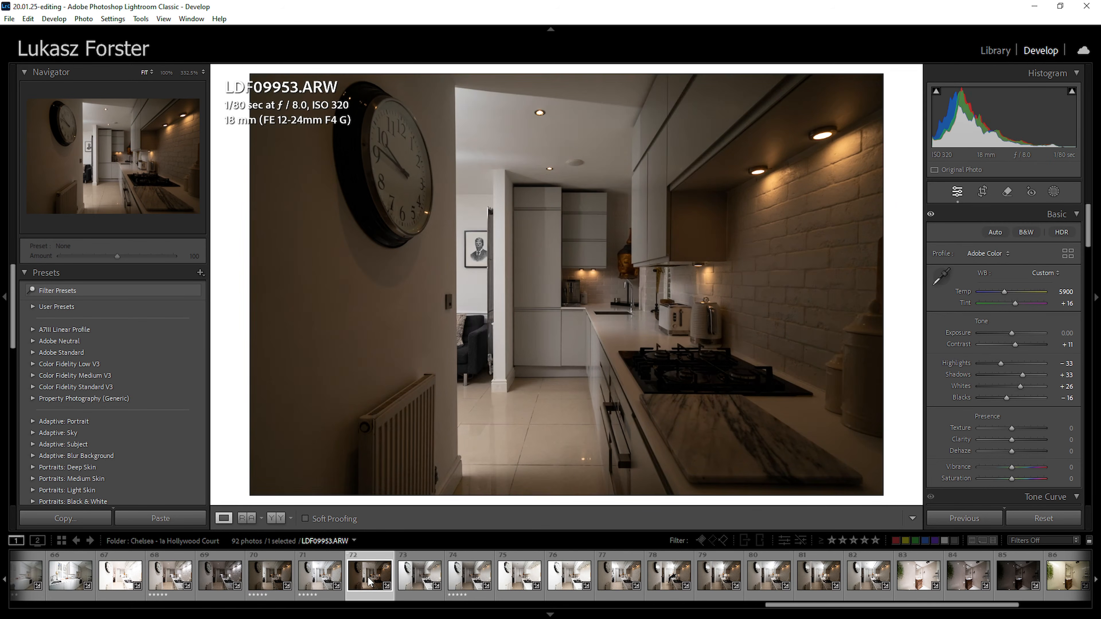
left_click(270, 575)
left_click(376, 583, "ctrl")
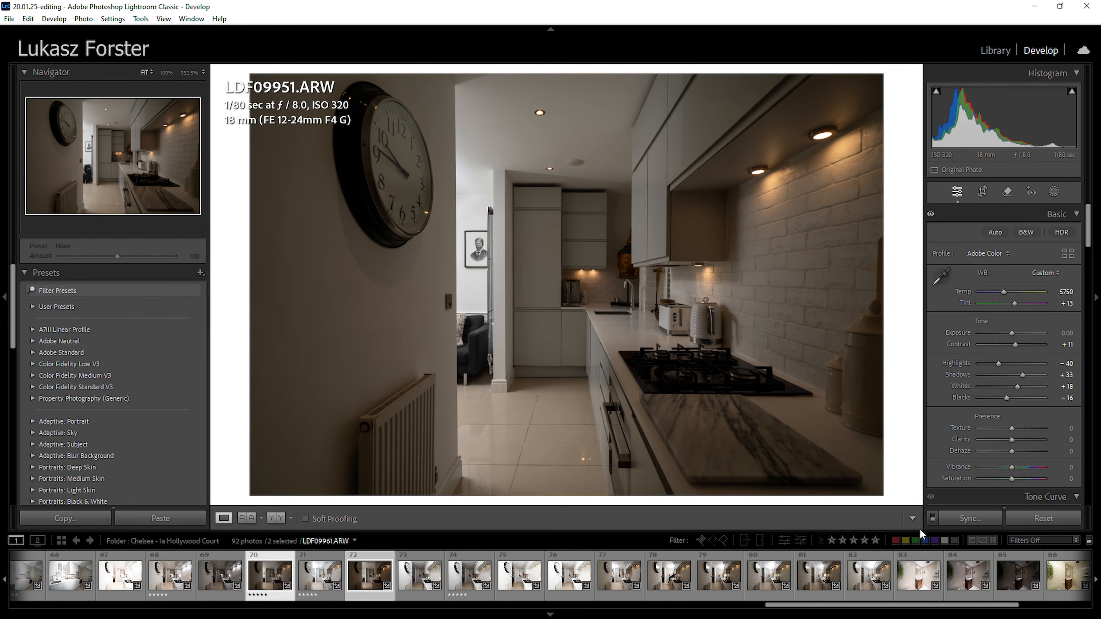
left_click(970, 518)
left_click(800, 479)
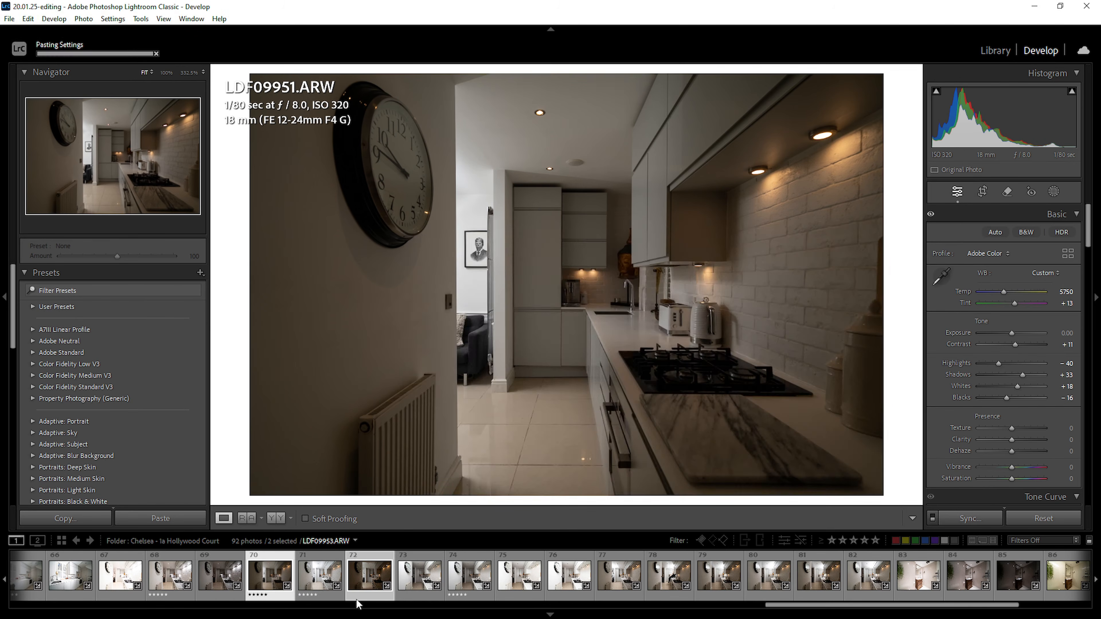
Rate LDF09953.ARW 5 stars and raise its Exposure to about +0.14
left_click(367, 582)
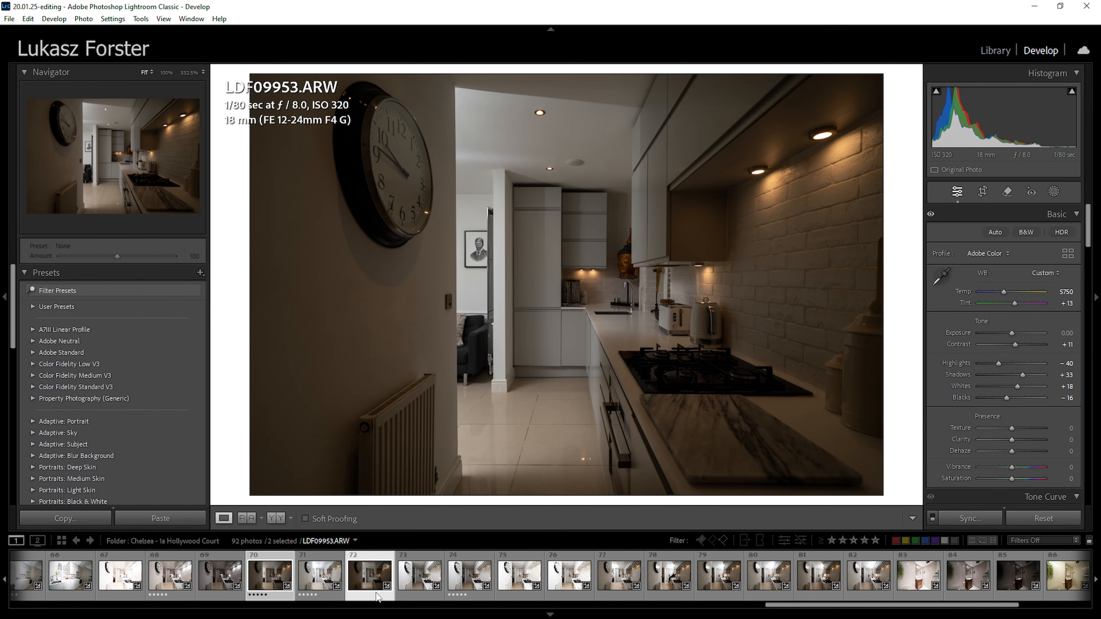
key("5")
left_click_drag(999, 128, 1010, 128)
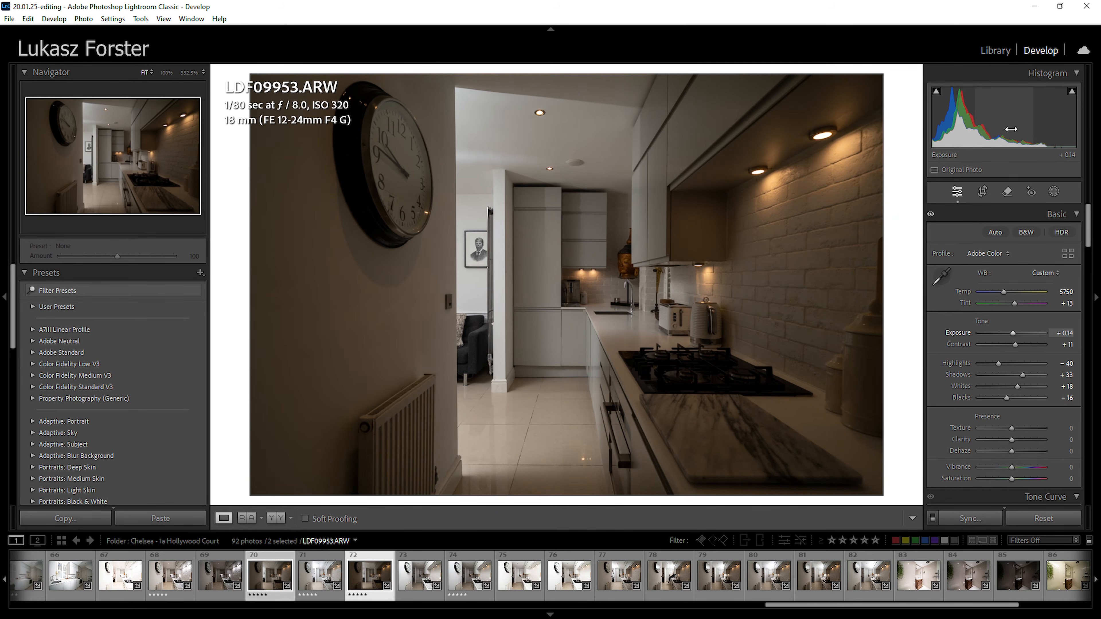
Check LDF09955.ARW, then reduce Highlights to −63 and Whites to −21 on LDF09952.ARW
left_click(472, 582)
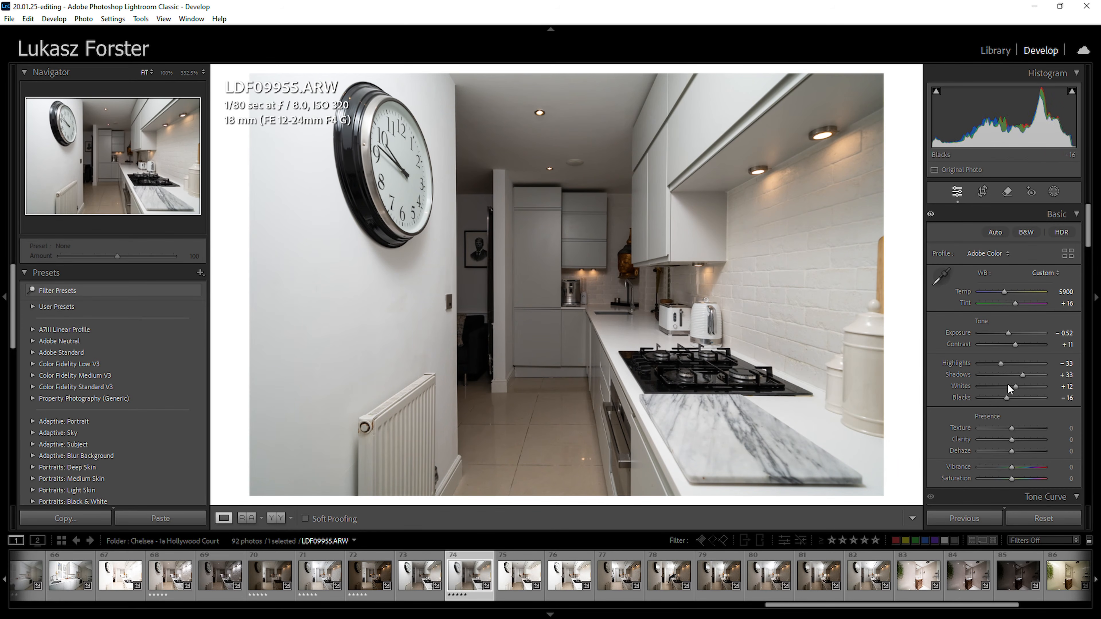
left_click(314, 581)
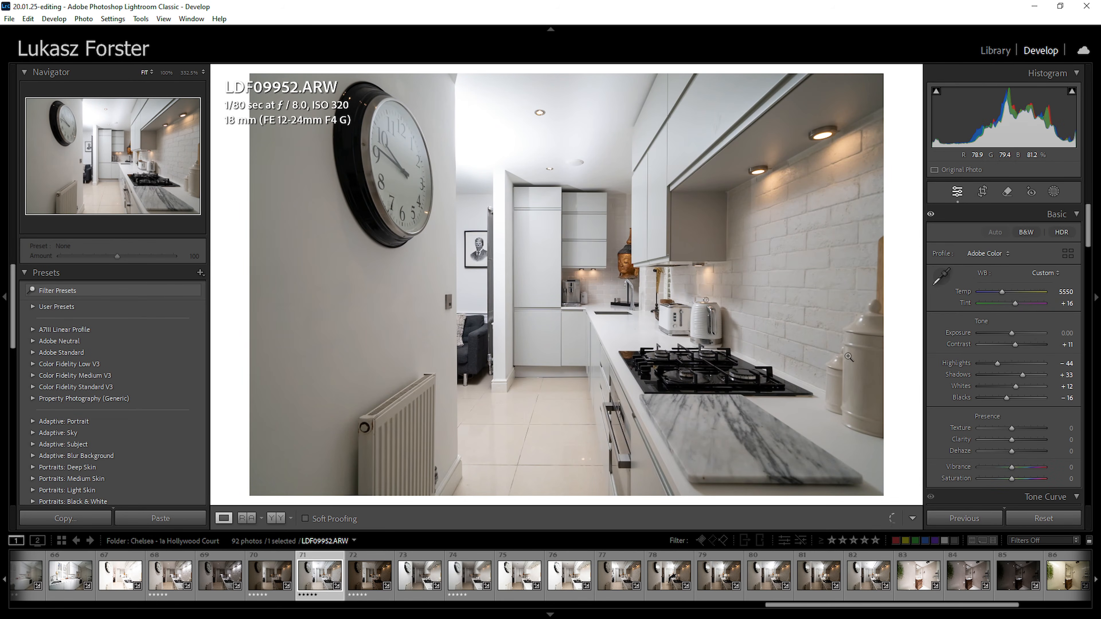
mouse_move(997, 363)
left_mouse_down()
mouse_move(1011, 385)
mouse_move(995, 362)
left_mouse_up()
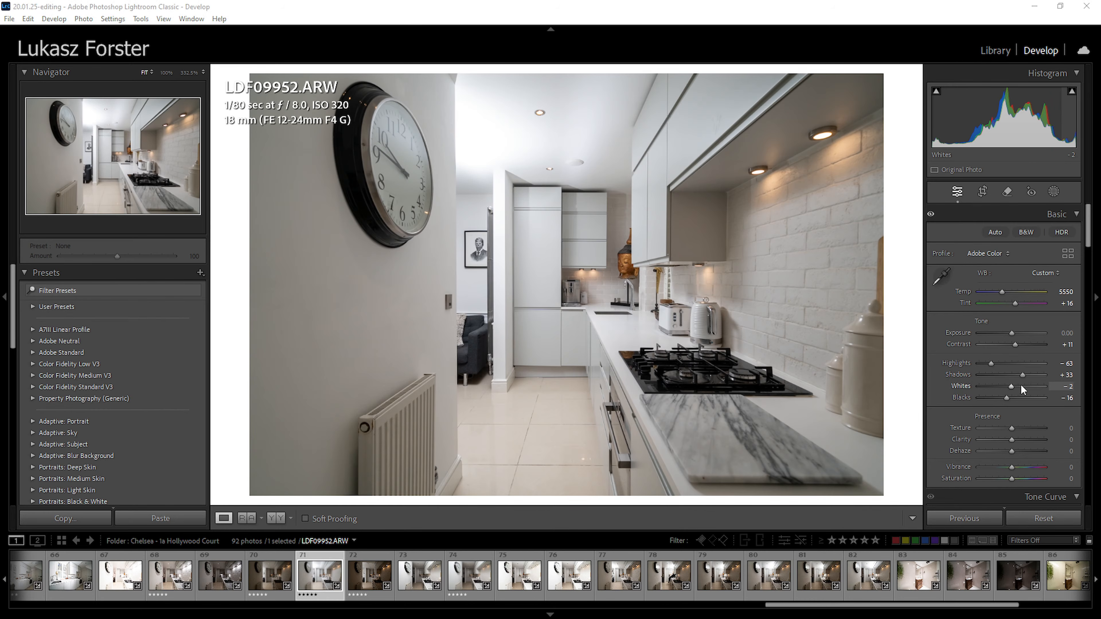
left_click_drag(1011, 385, 1005, 389)
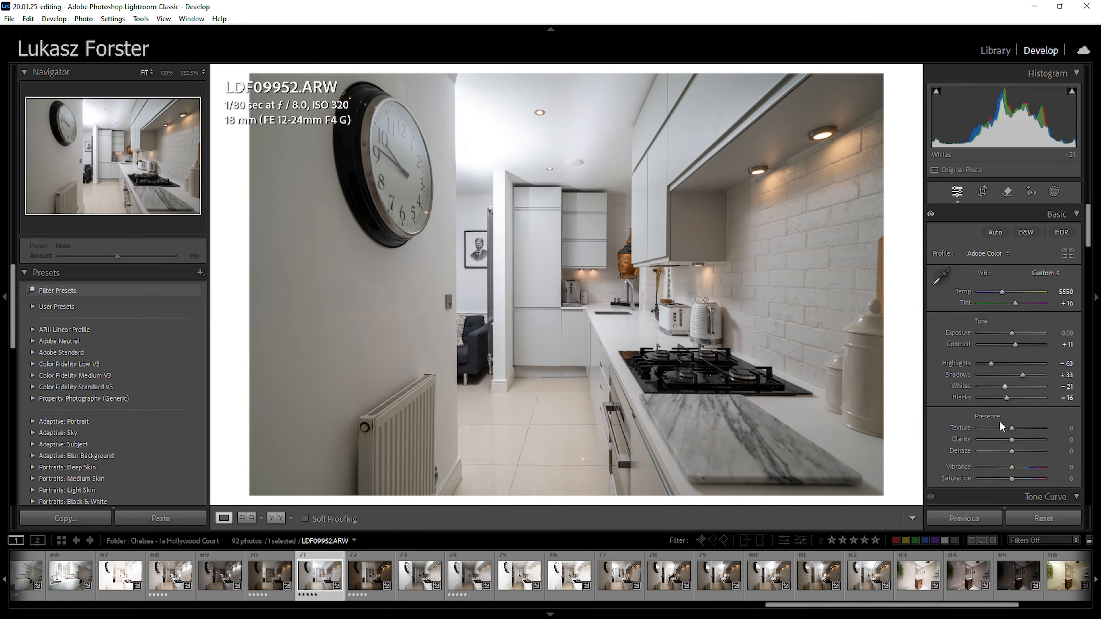
Neutralize the white balance of LDF09958.ARW by sampling above the rear cabinets, and rate the photo 5 stars
left_click(518, 583)
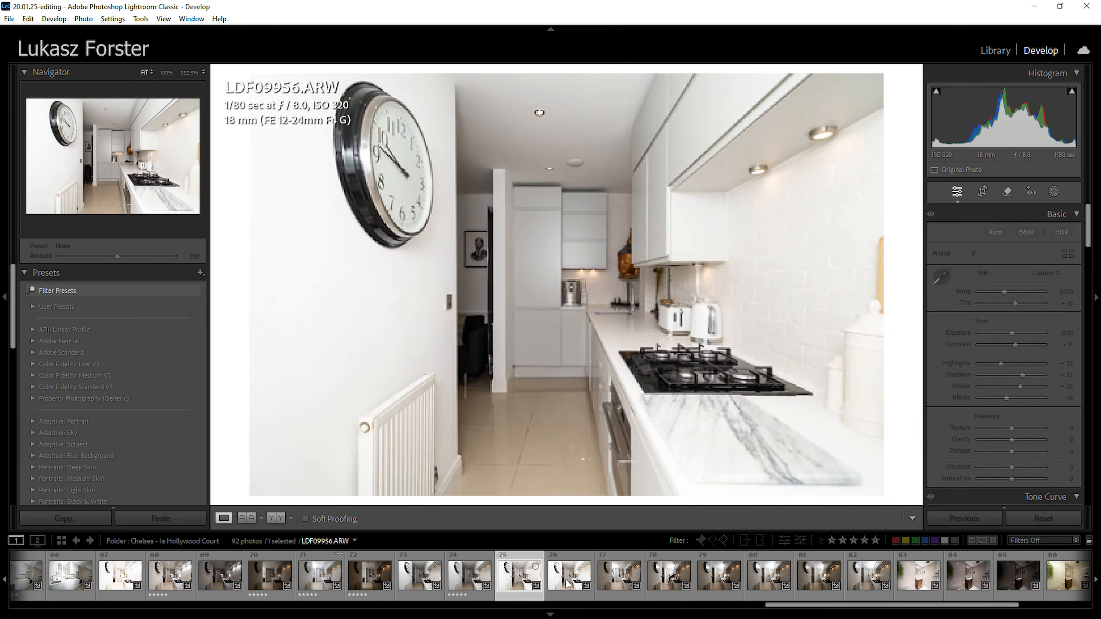
left_click(566, 583)
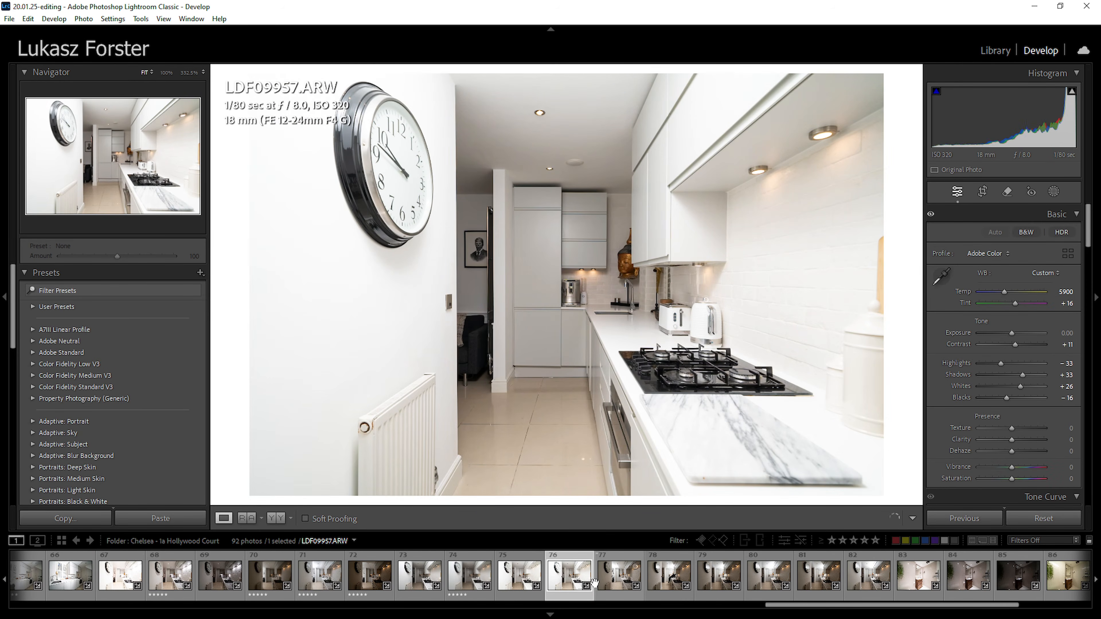
left_click(598, 581)
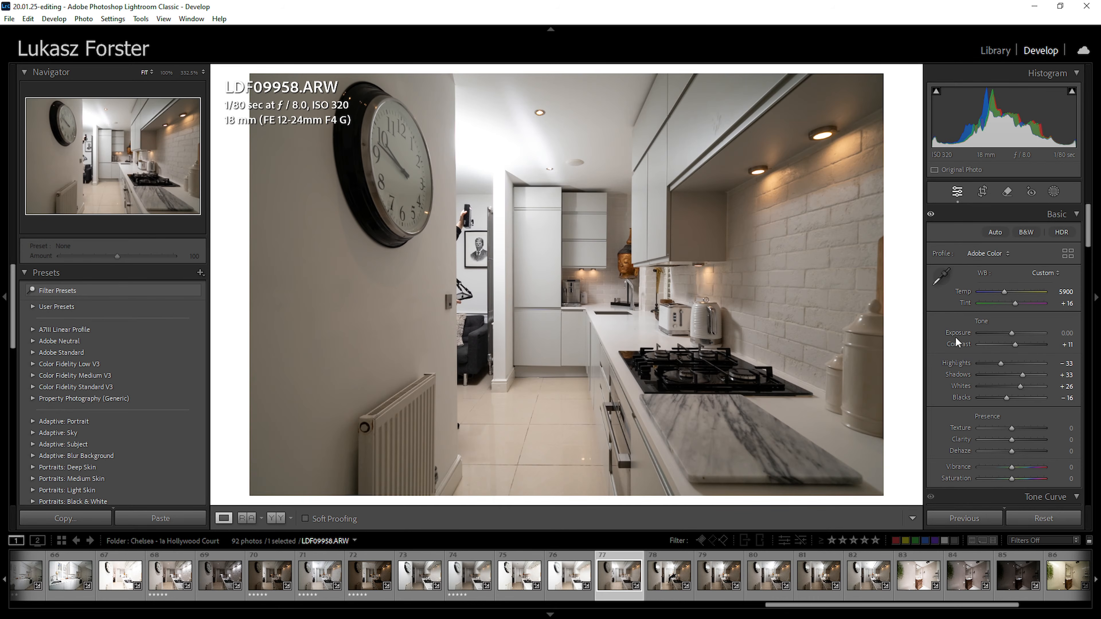
key("w")
left_click(612, 165)
key("w")
left_click(607, 164)
key("5")
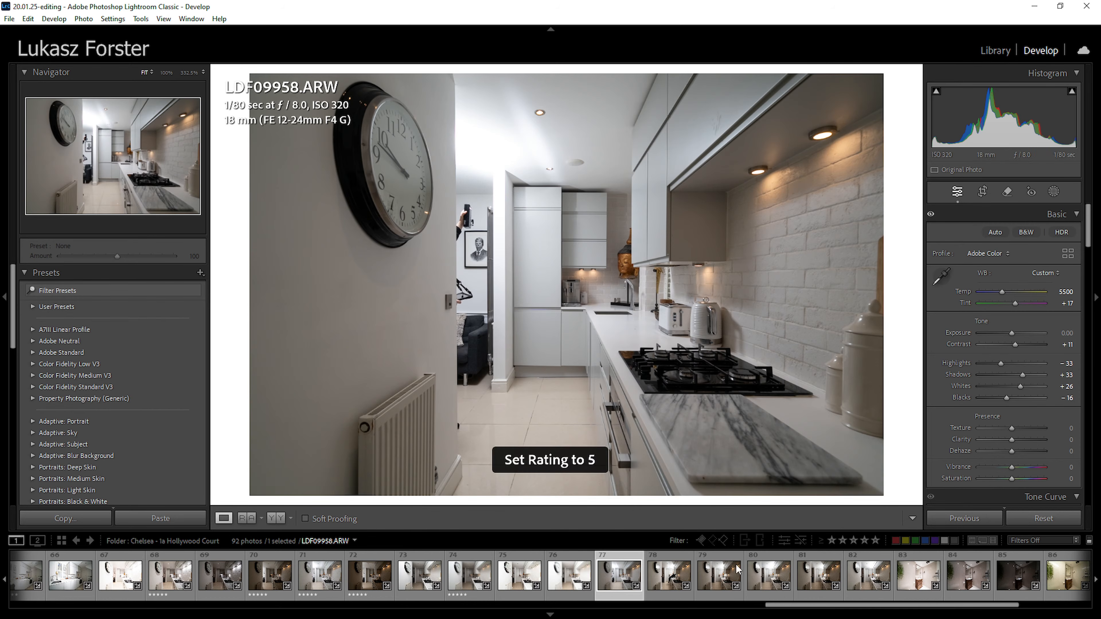
Review LDF09959.ARW to LDF09961.ARW, rate LDF09960.ARW 5 stars, and set its Highlights to −72 and Whites to +7
left_click(665, 579)
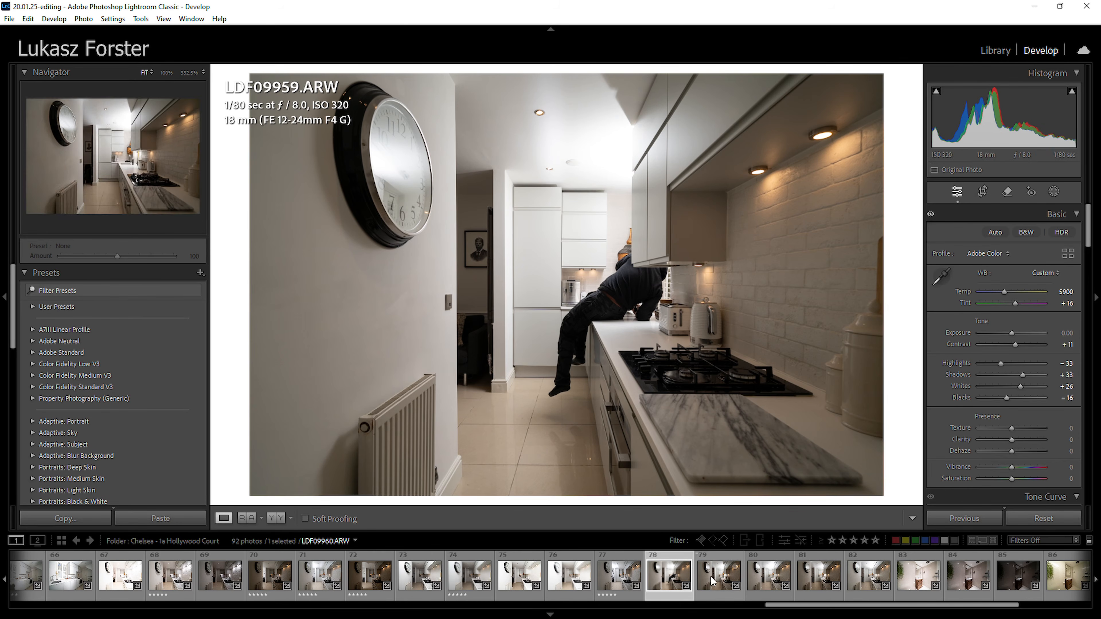
left_click(720, 581)
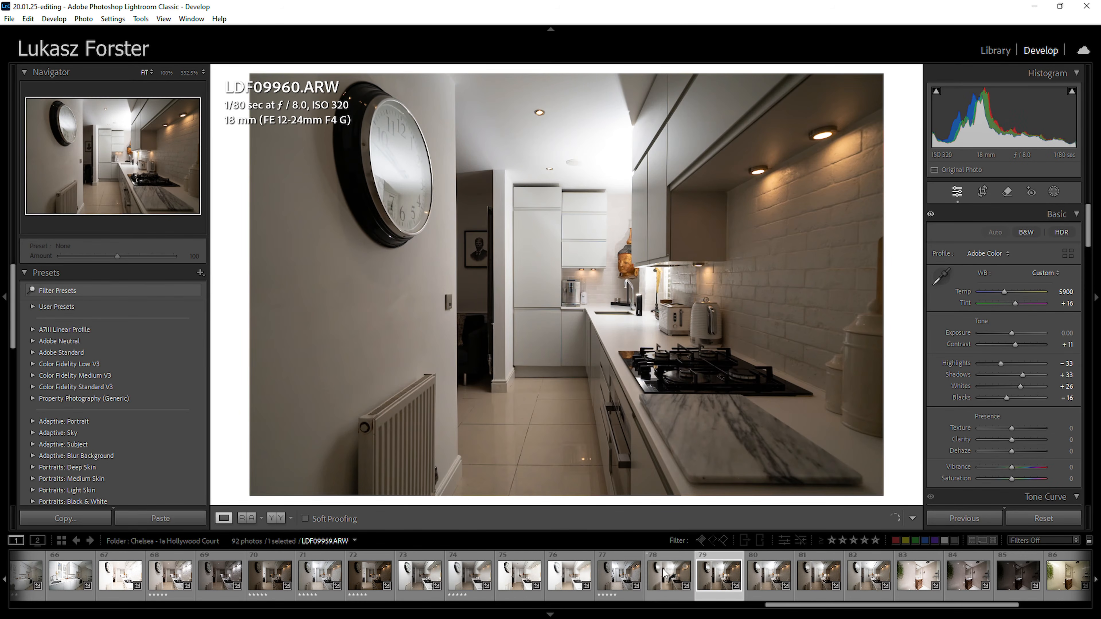
left_click(756, 579)
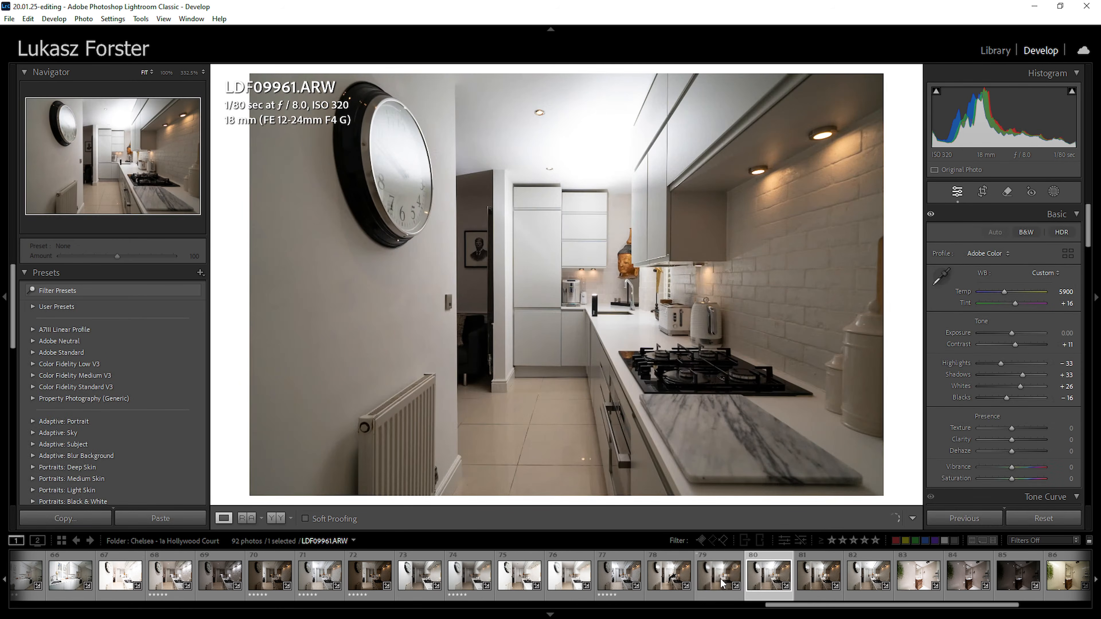
left_click(721, 582)
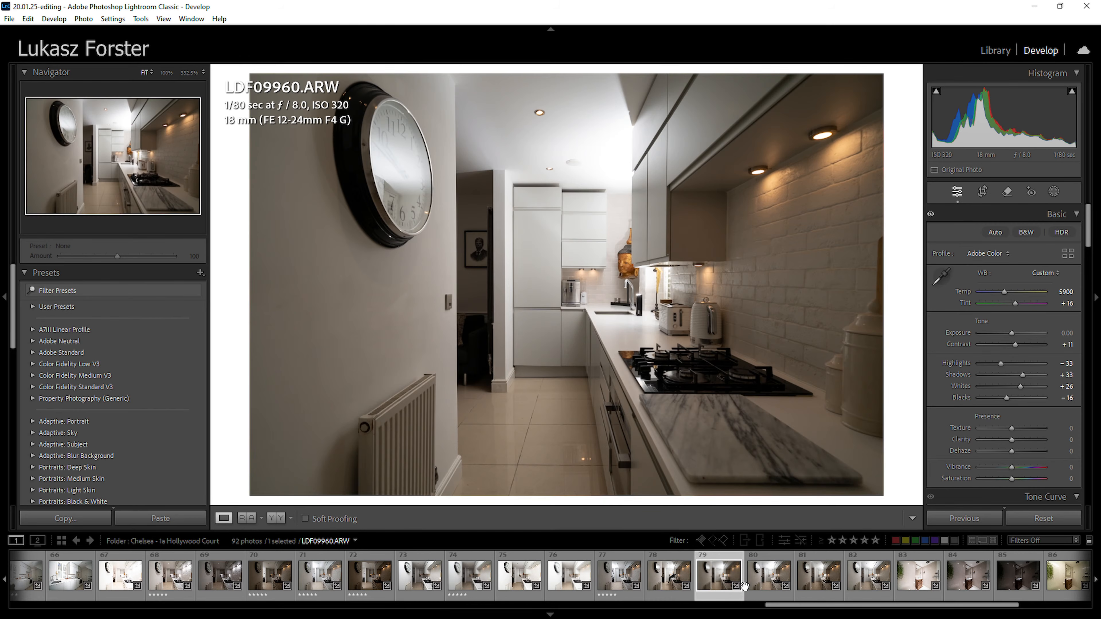
key("5")
left_click_drag(992, 362, 1014, 384)
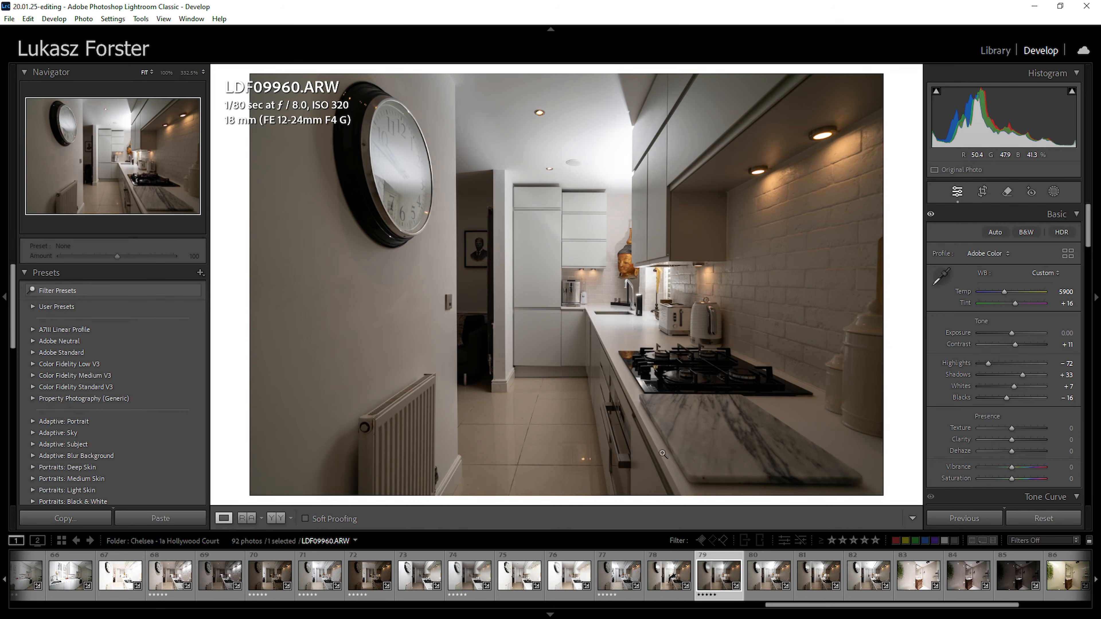
Compare LDF09959.ARW to LDF09963.ARW, rate LDF09963.ARW 5 stars, and set its Highlights to +12 and Shadows to +56
left_click(657, 577)
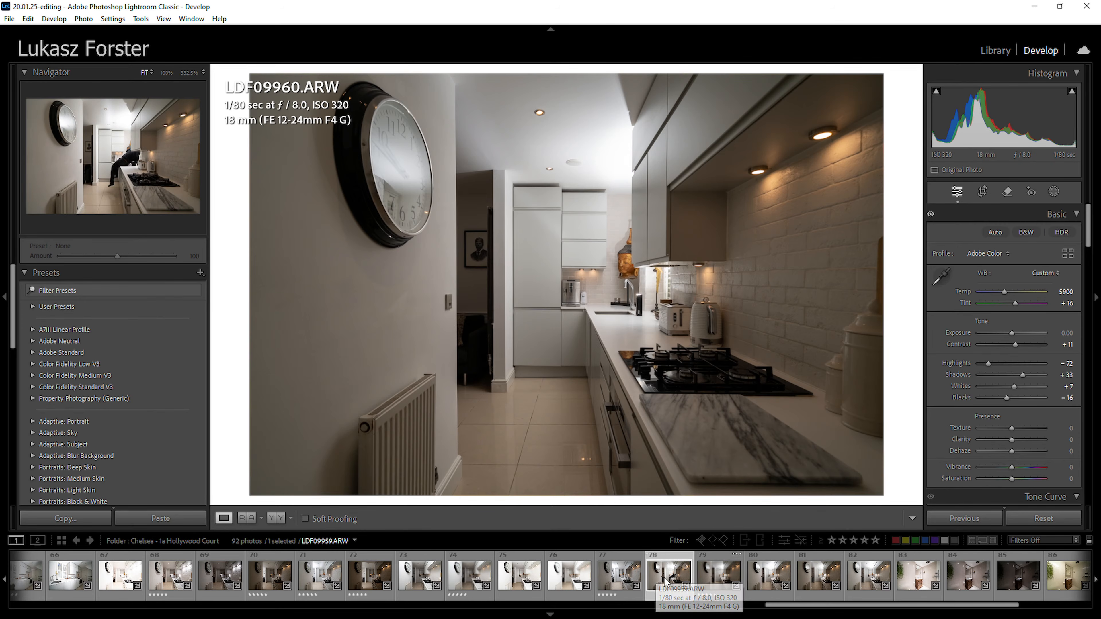
left_click(732, 586)
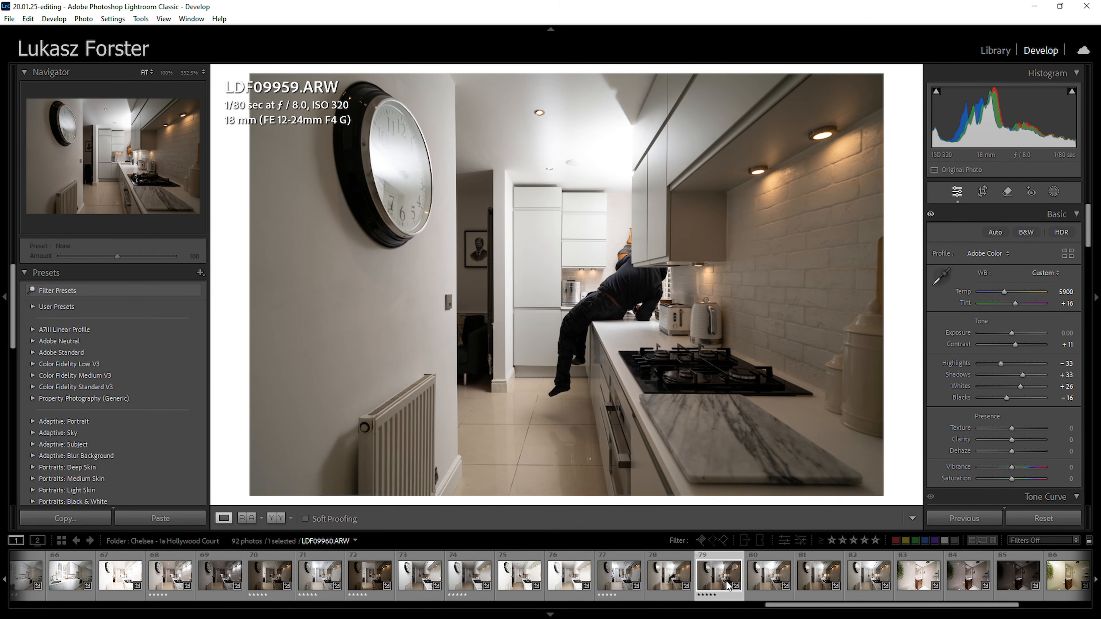
left_click(764, 583)
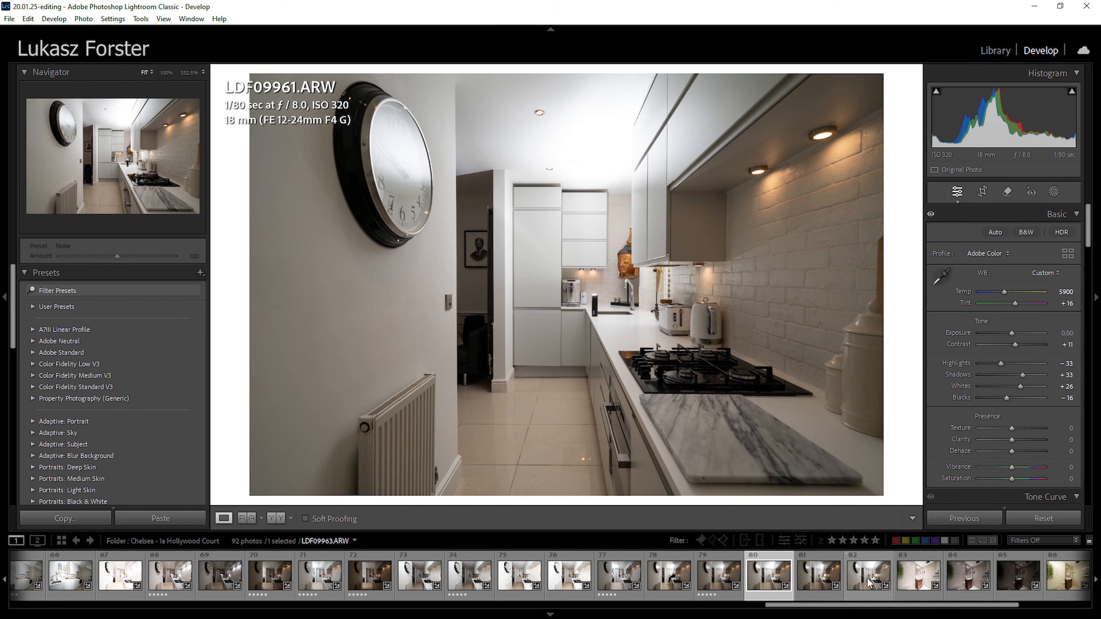
left_click(861, 580)
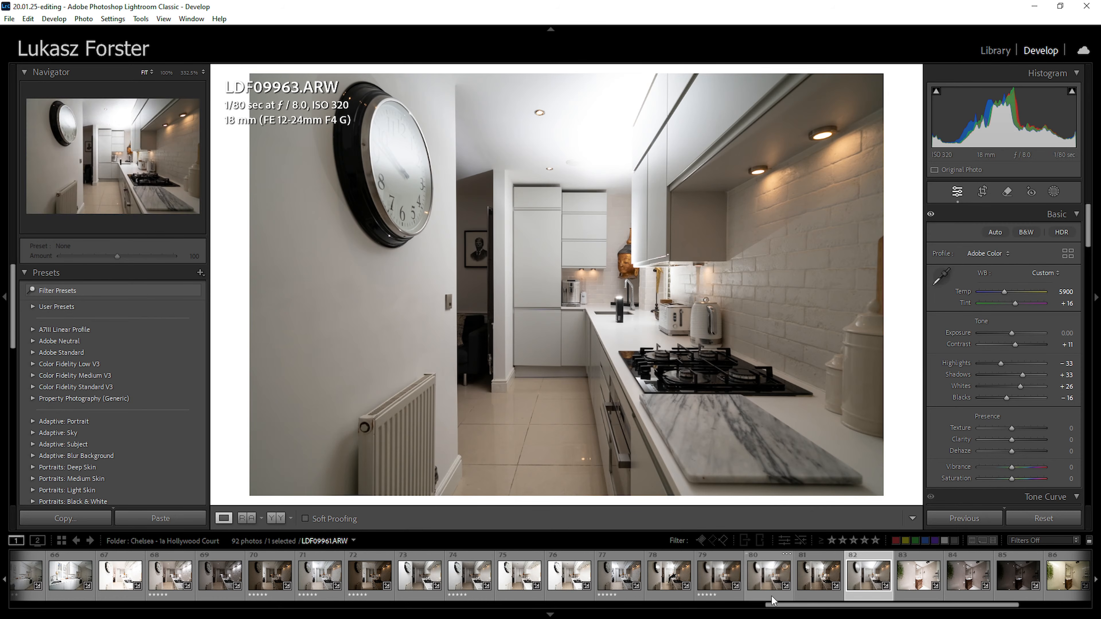
key("5")
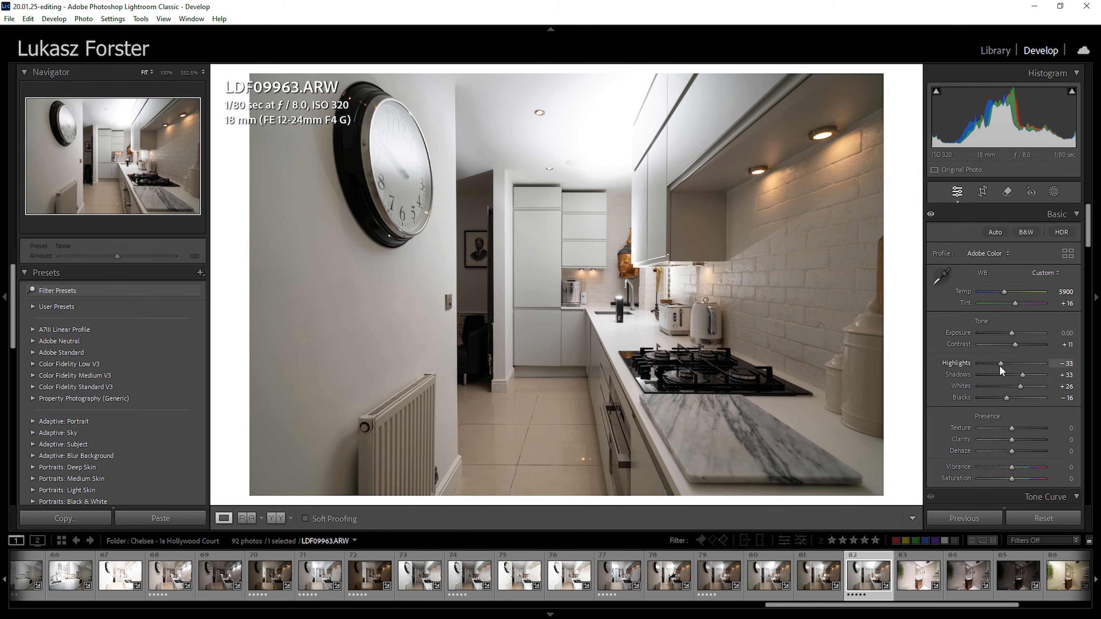
left_click_drag(1003, 362, 1016, 363)
mouse_move(1022, 375)
left_mouse_down()
mouse_move(1040, 374)
mouse_move(1030, 373)
left_mouse_up()
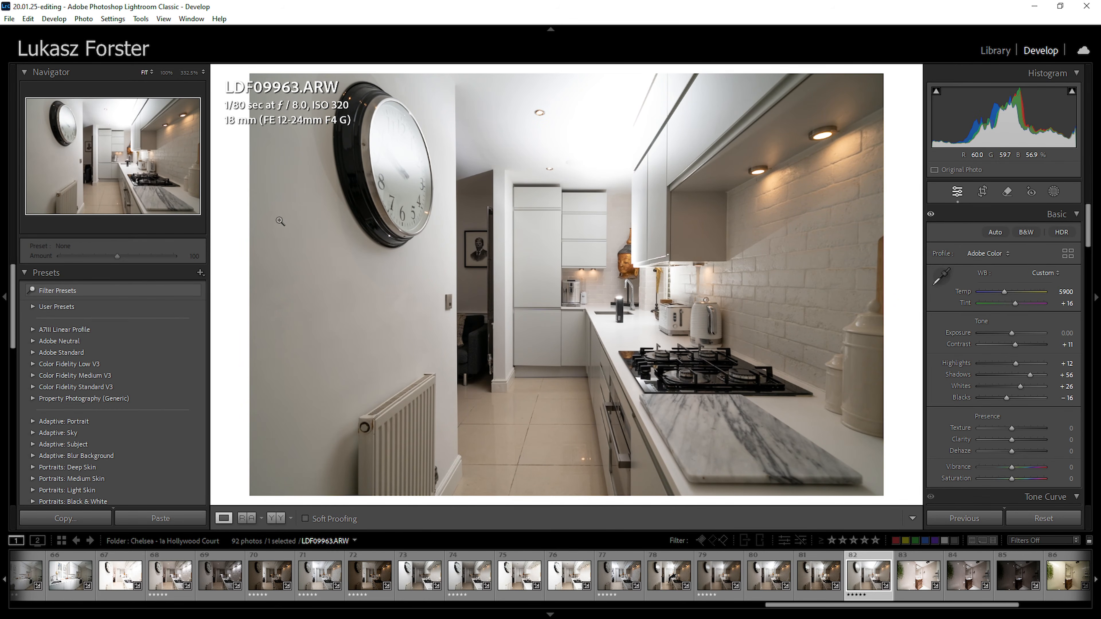
Neutralize the white balance of LDF09963.ARW by sampling the plain wall beside the clock, keeping the 5-star rating
left_click(676, 320)
left_click(650, 318)
key("w")
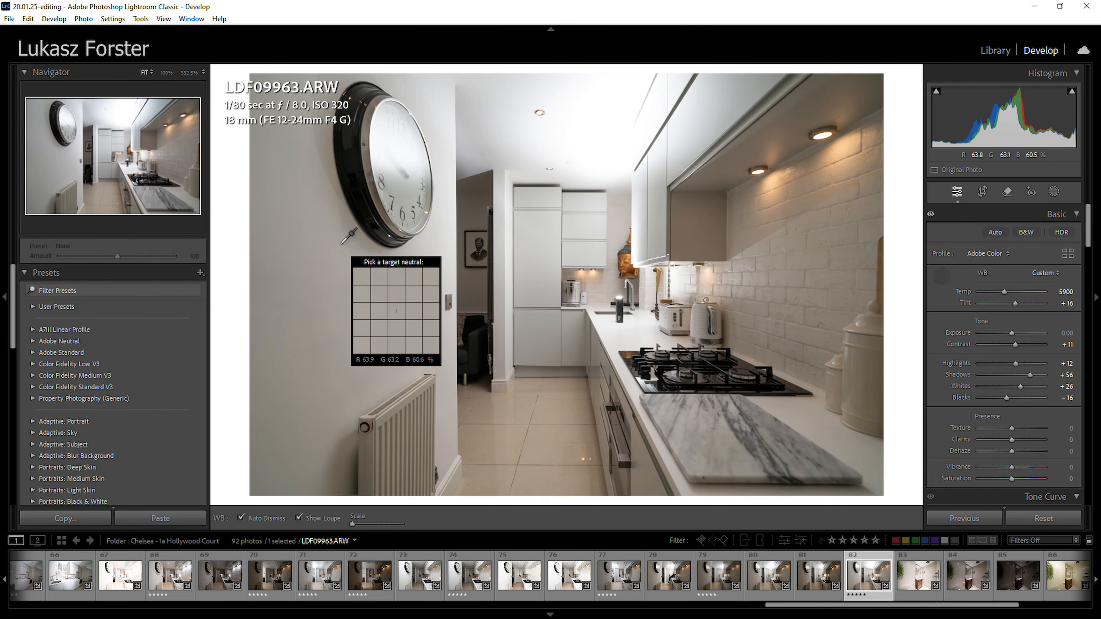
left_click(299, 205)
key("w")
left_click(326, 246)
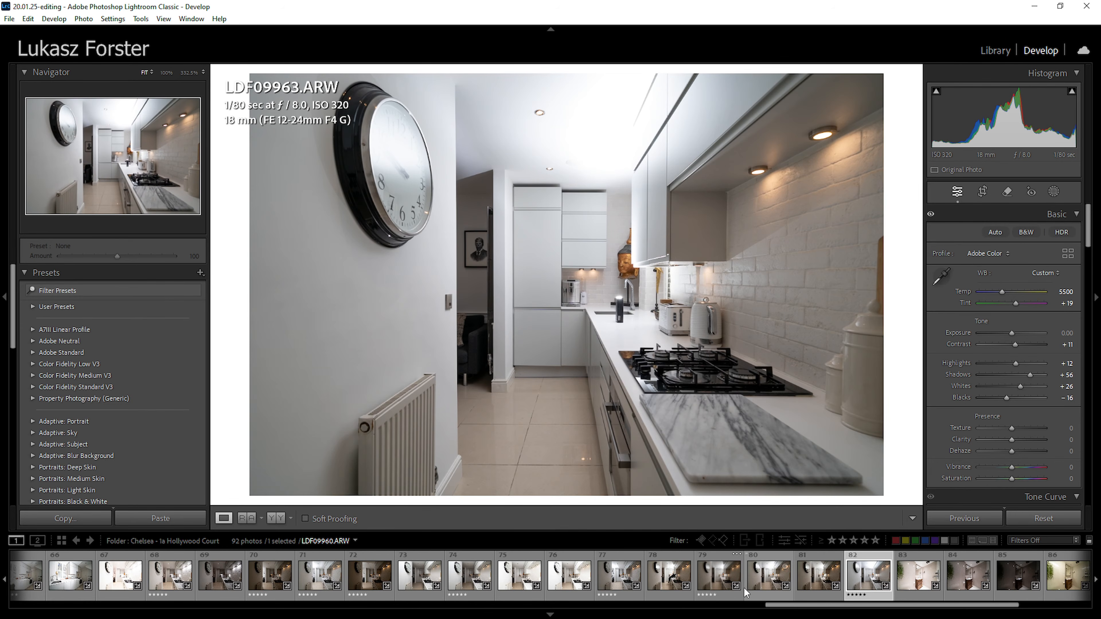
key("5")
On bathroom photo LDF09974.ARW, set Exposure to +0.50, Highlights to −46 and Shadows to +56, and rate it 5 stars
left_click_drag(799, 607, 870, 611)
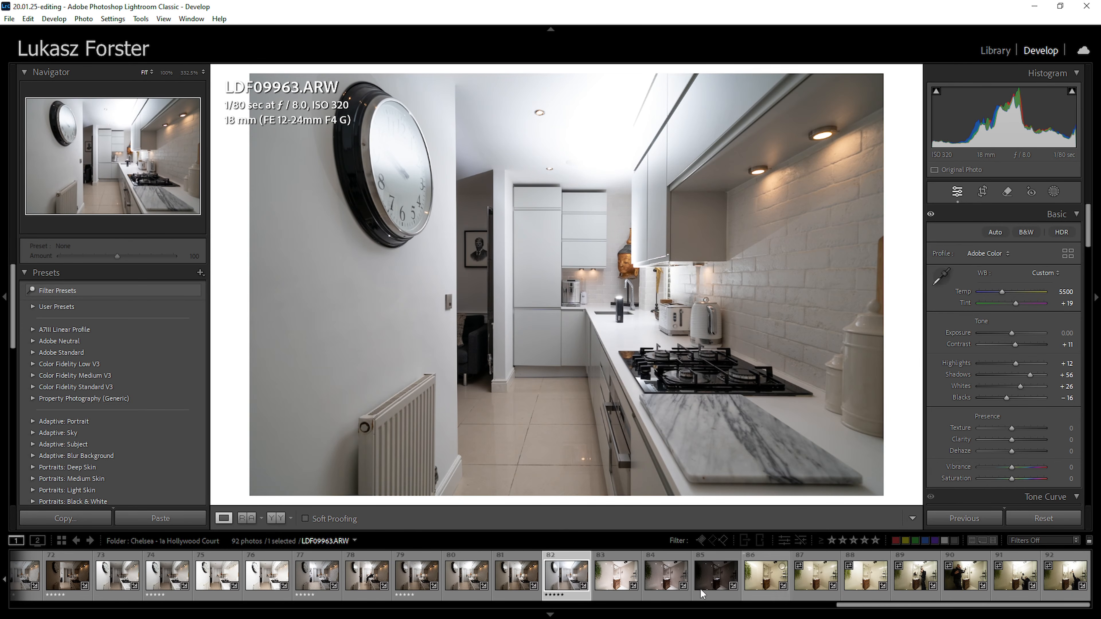
left_click(669, 581)
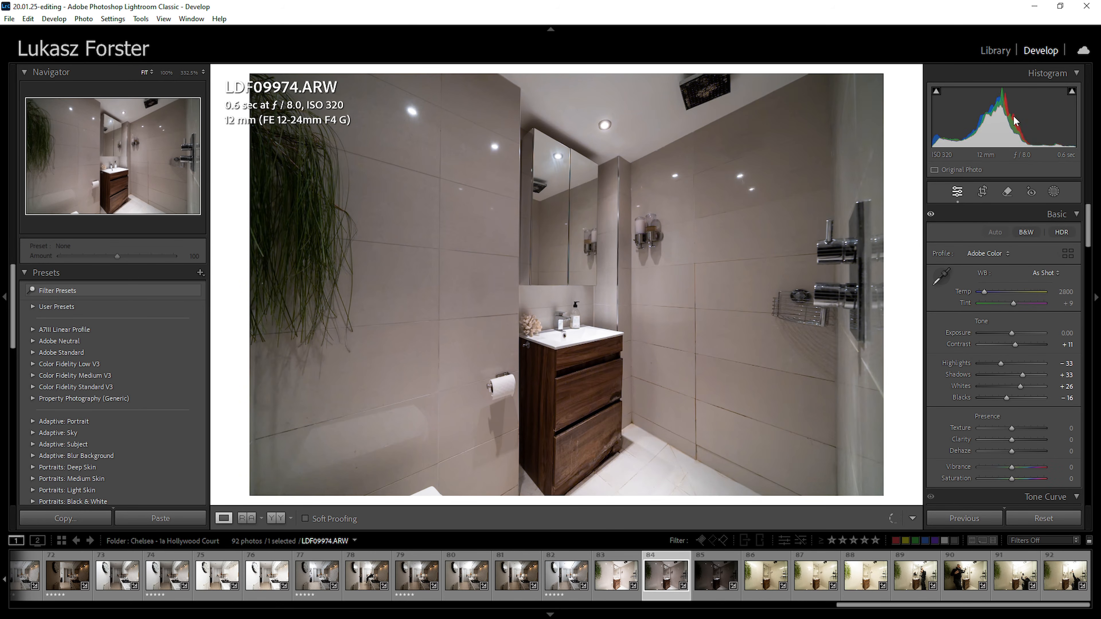
left_click_drag(1015, 108, 1026, 109)
left_click_drag(1013, 332, 1032, 375)
key("5")
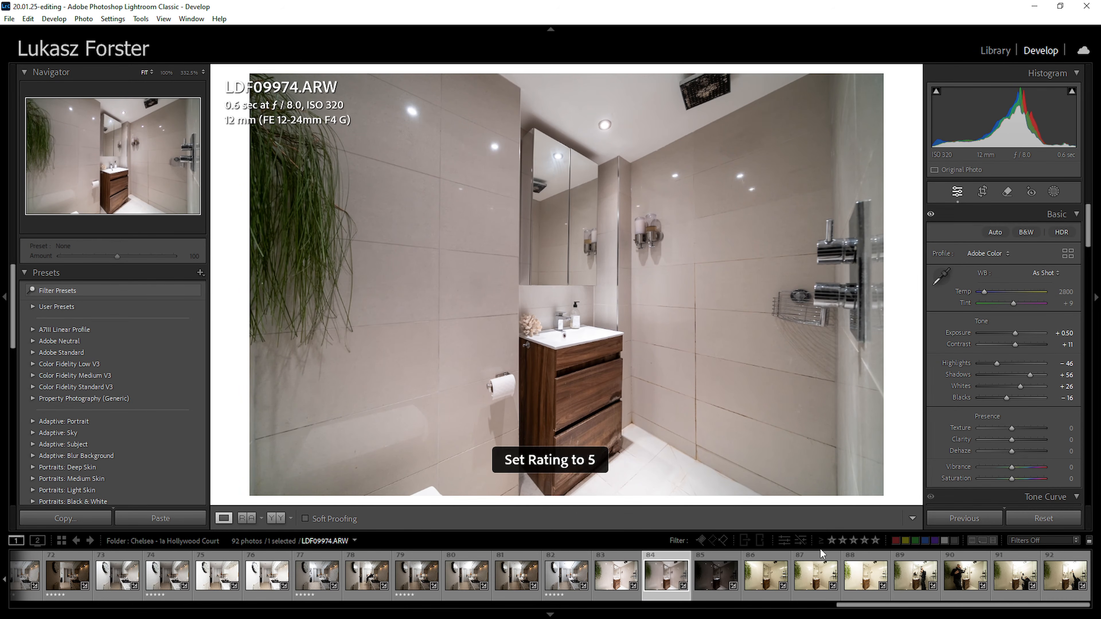
Open LDF09976.ARW and try neutralizing its white balance by sampling the ceiling above the mirror cabinet
left_click(771, 585)
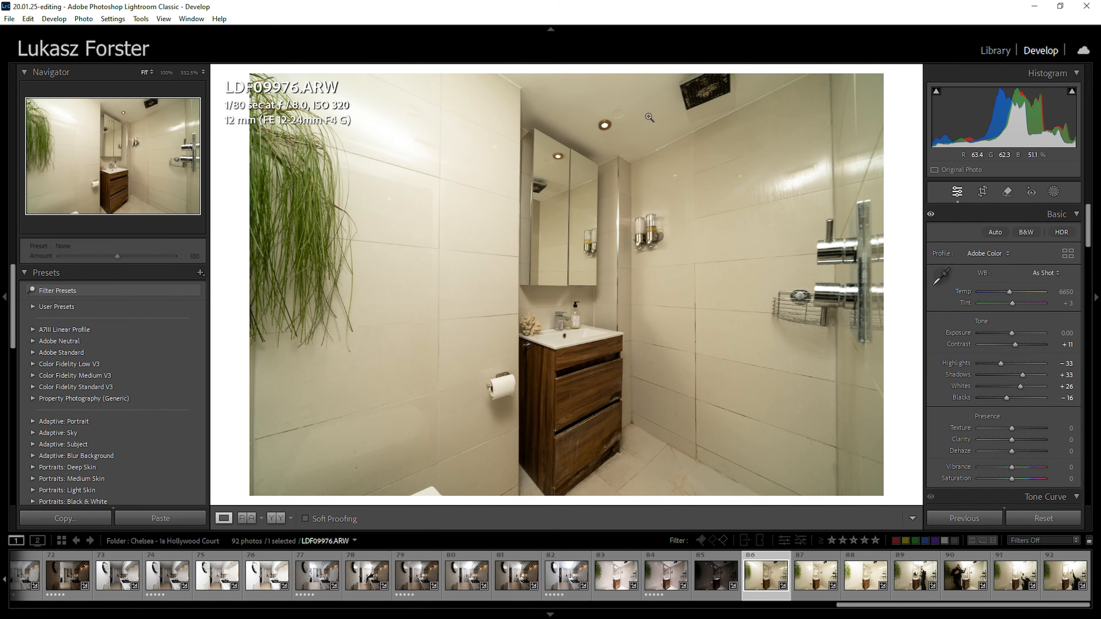
left_click(632, 91)
left_click(627, 103)
key("w")
left_click(627, 103)
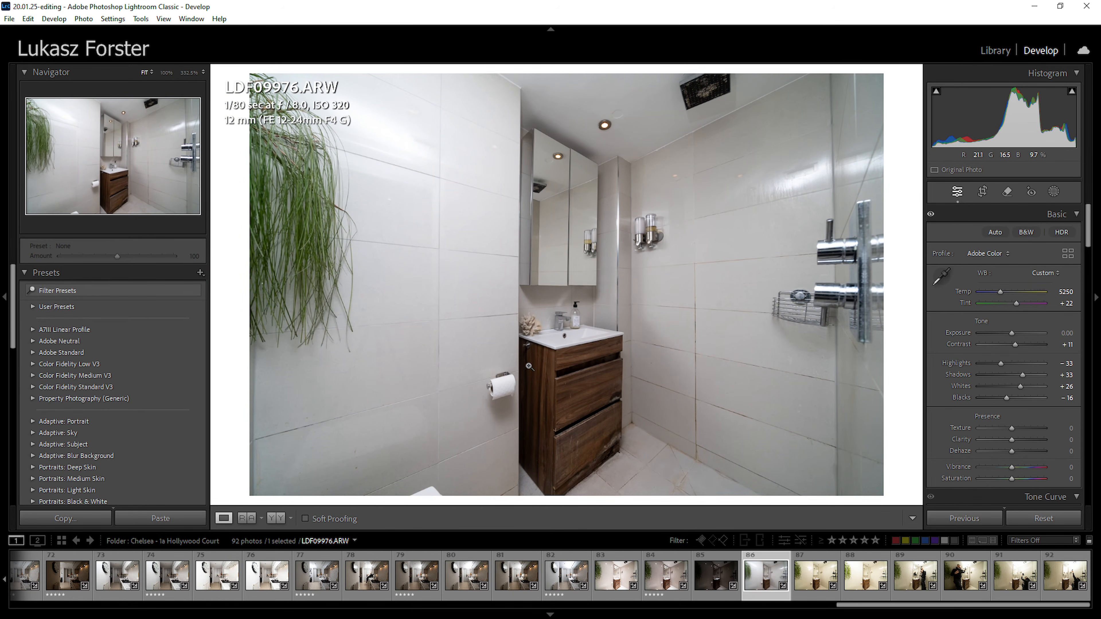
Inspect the basin area up close, then try a white balance sample near the toilet roll
left_click(573, 325)
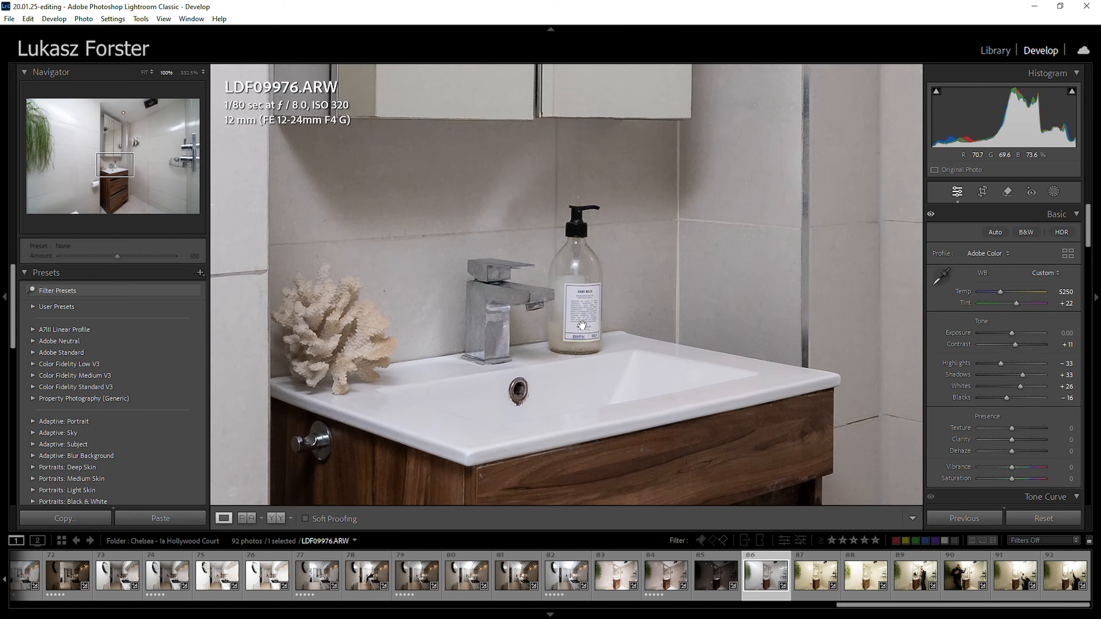
left_click(585, 288)
left_click(503, 390)
key("w")
left_click(514, 404)
left_click(511, 406)
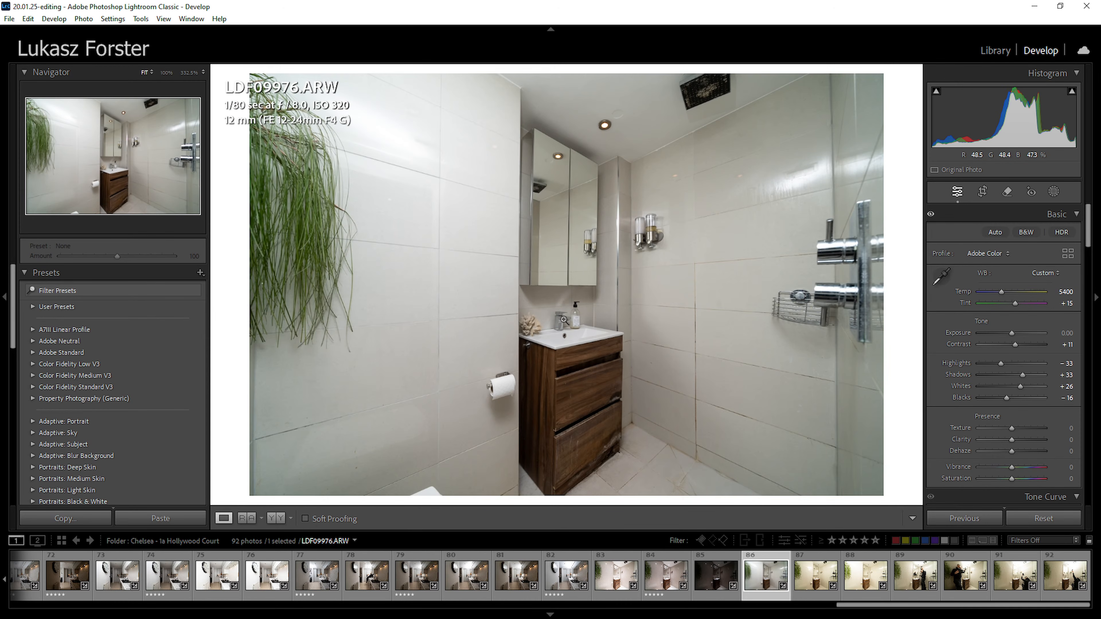
Try white balance samples from the soap bottle's label and from the toilet roll
left_click(563, 320)
key("w")
left_click(622, 318)
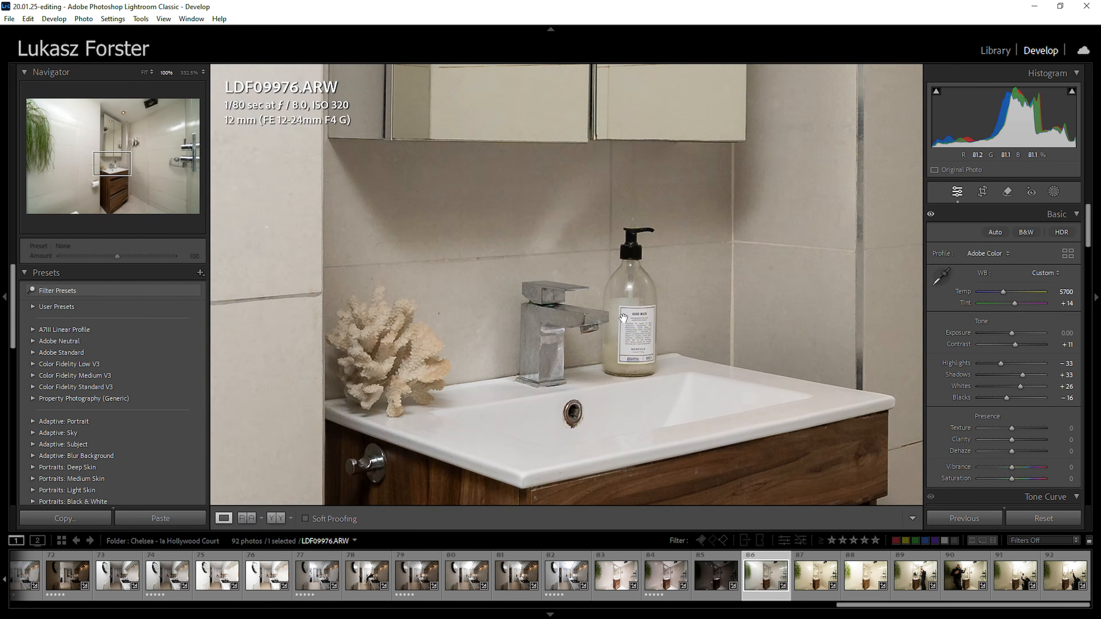
left_click(622, 318)
key("w")
left_click(507, 387)
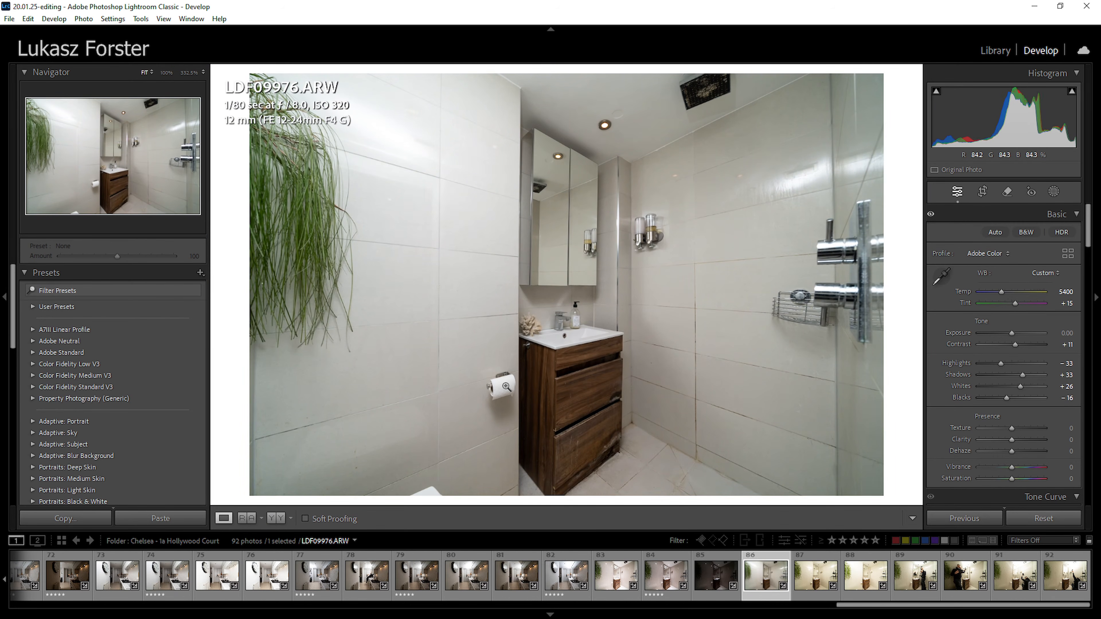
Try the soap bottle's label again as the white balance sample, then the ceiling next to the spotlight
left_click(577, 323)
key("w")
left_click(568, 306)
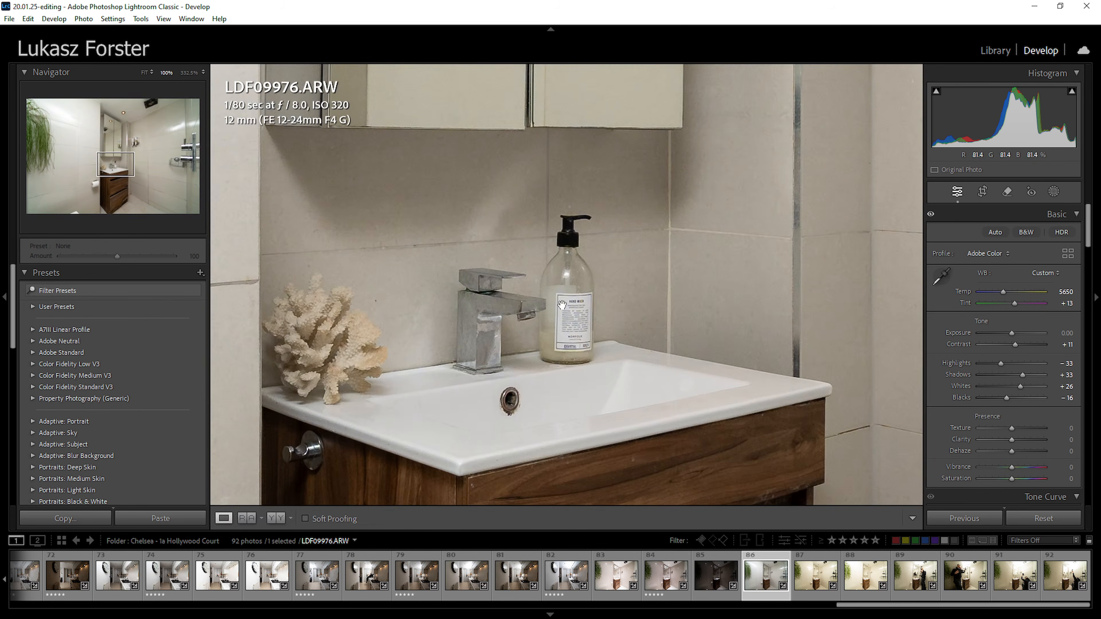
left_click(567, 306)
key("w")
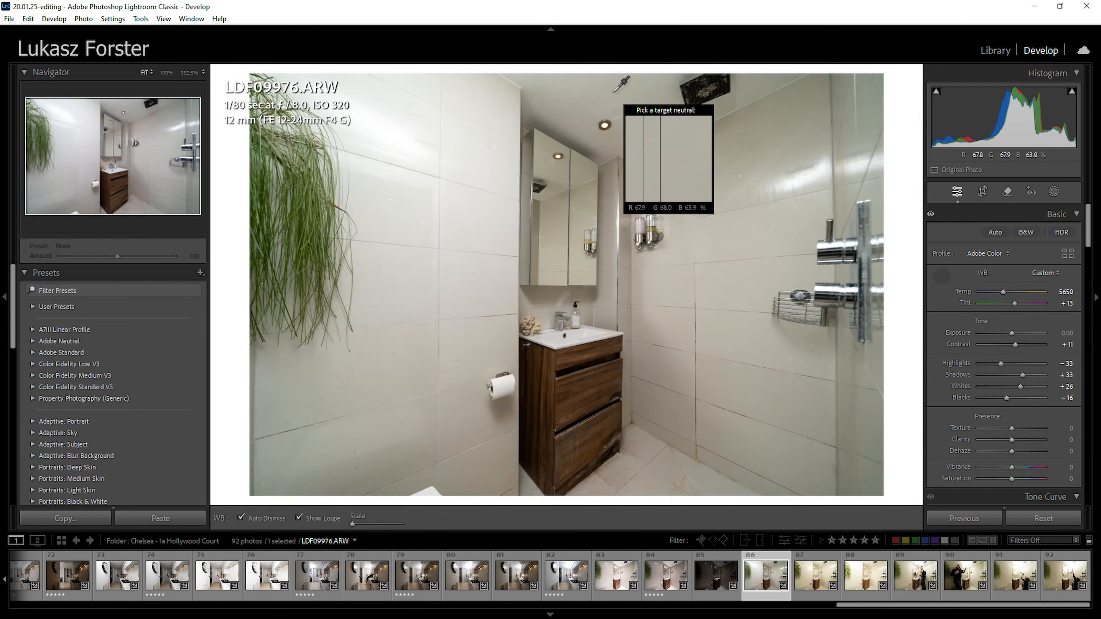
left_click(612, 99)
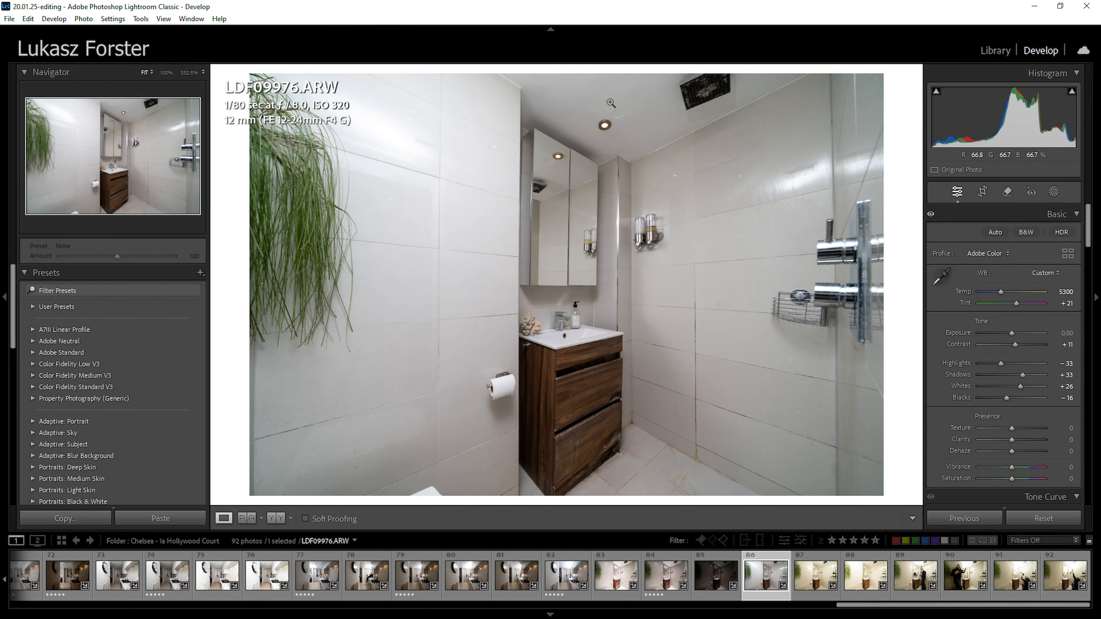
Neutralize the white balance of LDF09976.ARW on the soap bottle's label and reduce Highlights to −46
left_click(577, 323)
key("w")
left_click(569, 307)
left_click(569, 307)
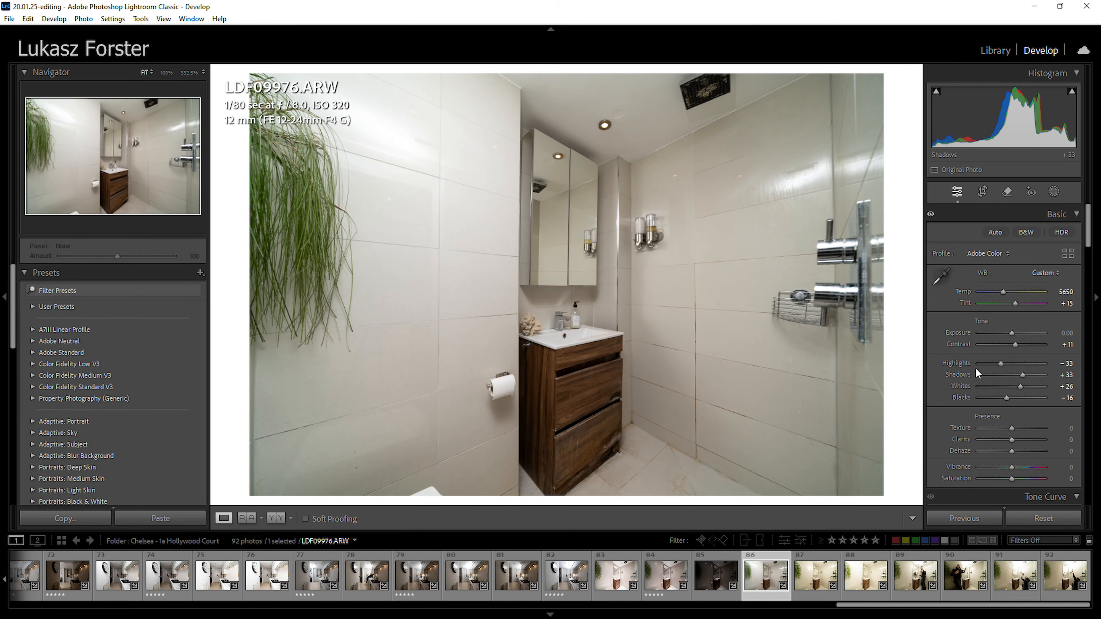
left_click_drag(998, 363, 994, 363)
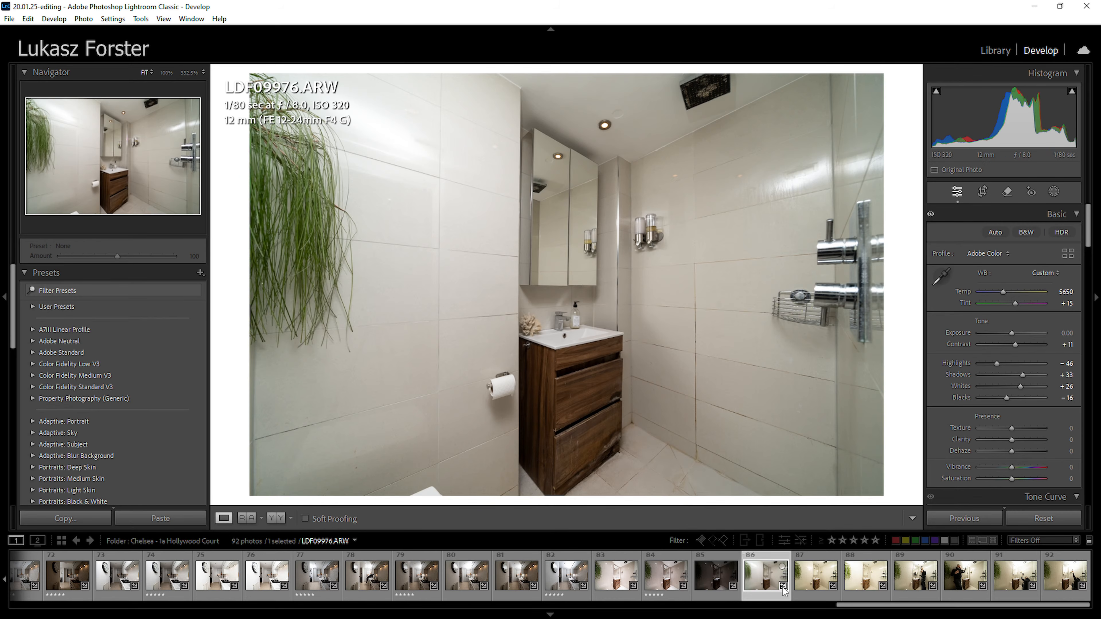
Rate LDF09976.ARW 5 stars and synchronize all its develop settings to the remaining bathroom photos up to the last one
key("5")
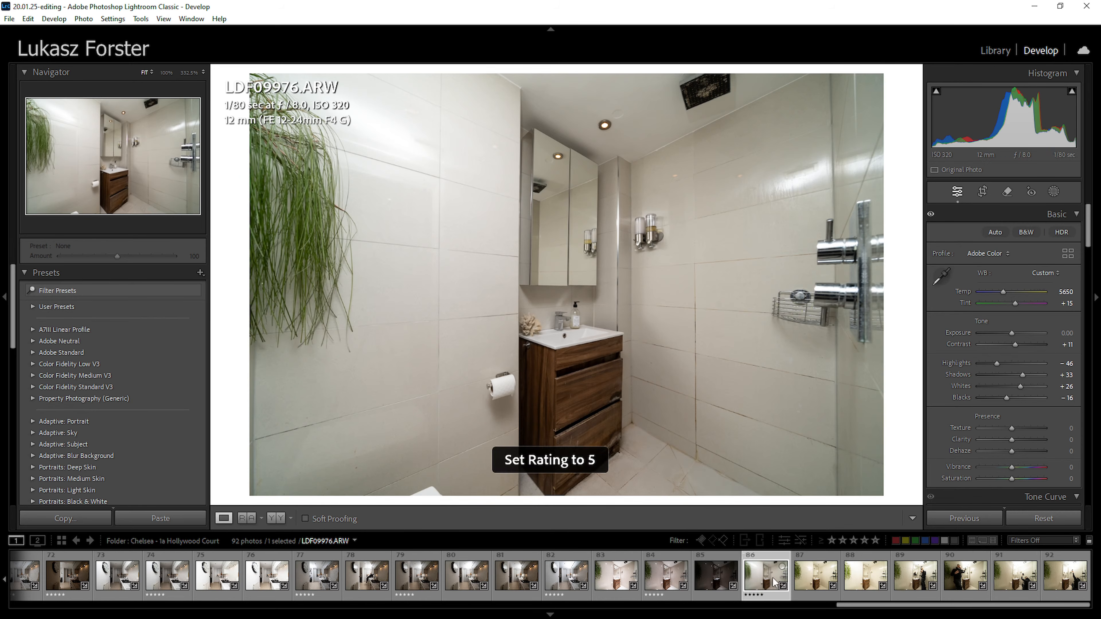
left_click(1064, 575, "shift")
left_click(980, 519)
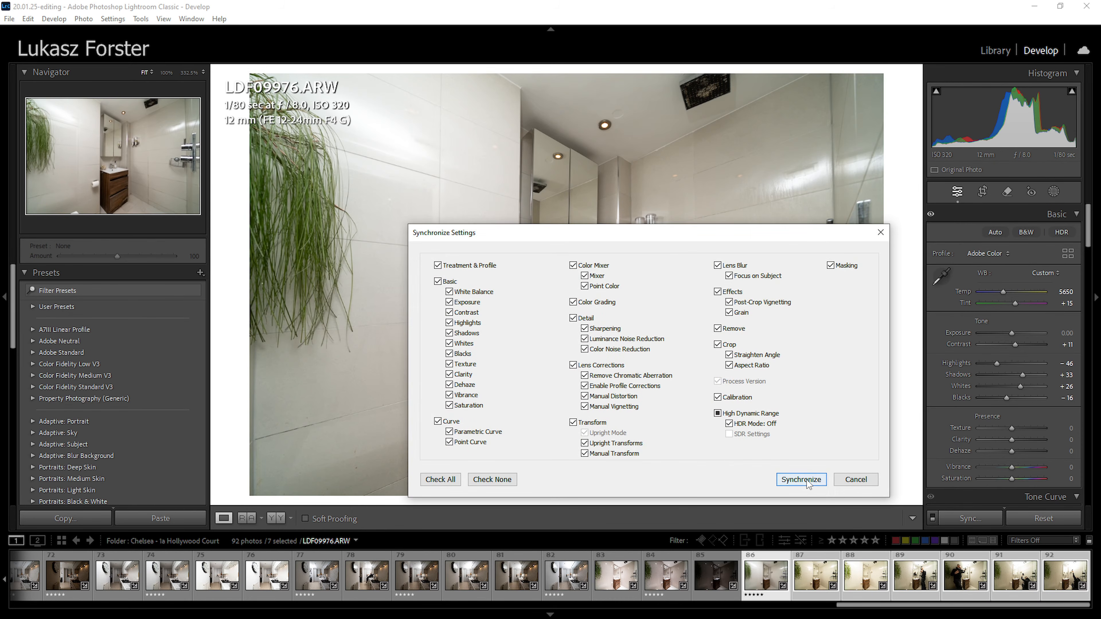
left_click(804, 479)
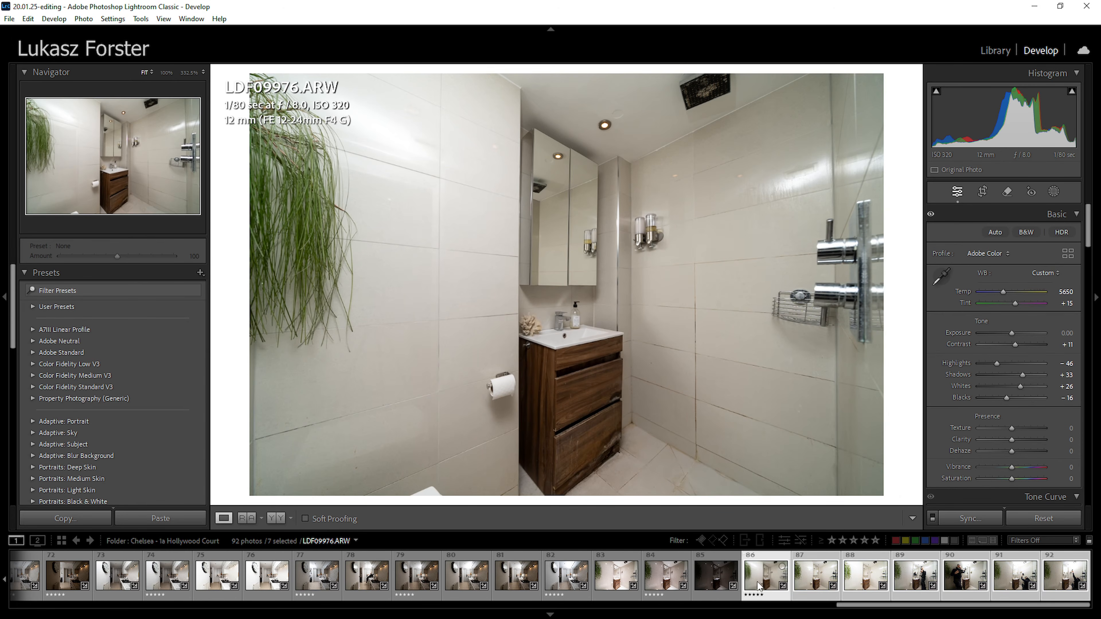
Compare LDF09976.ARW with LDF09977.ARW and rate LDF09977.ARW 5 stars
left_click(724, 575)
left_click(780, 584)
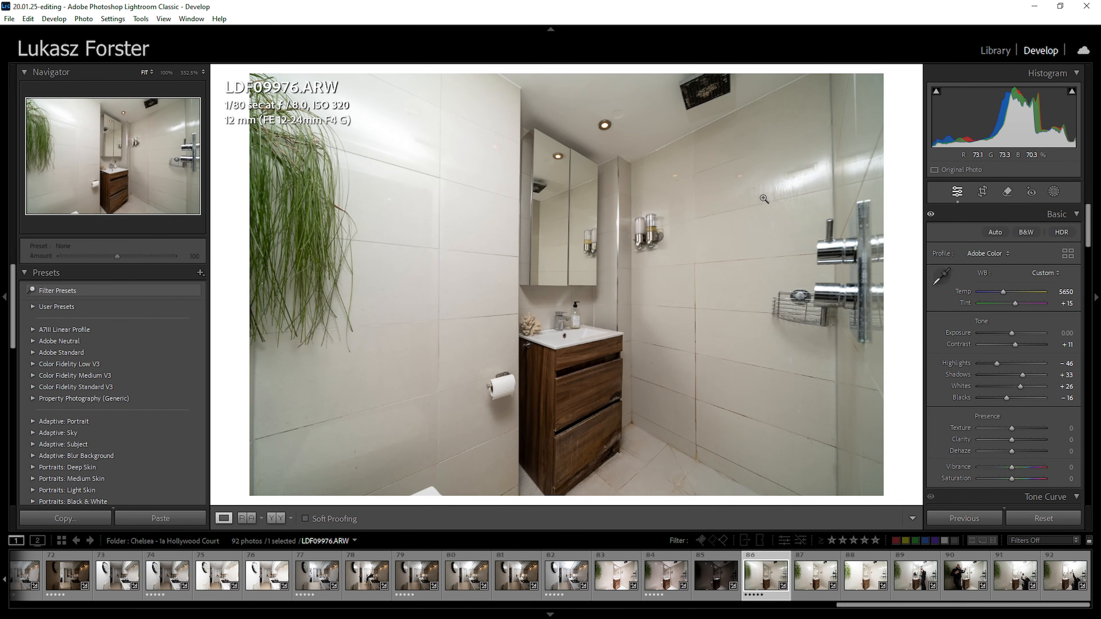
left_click(815, 581)
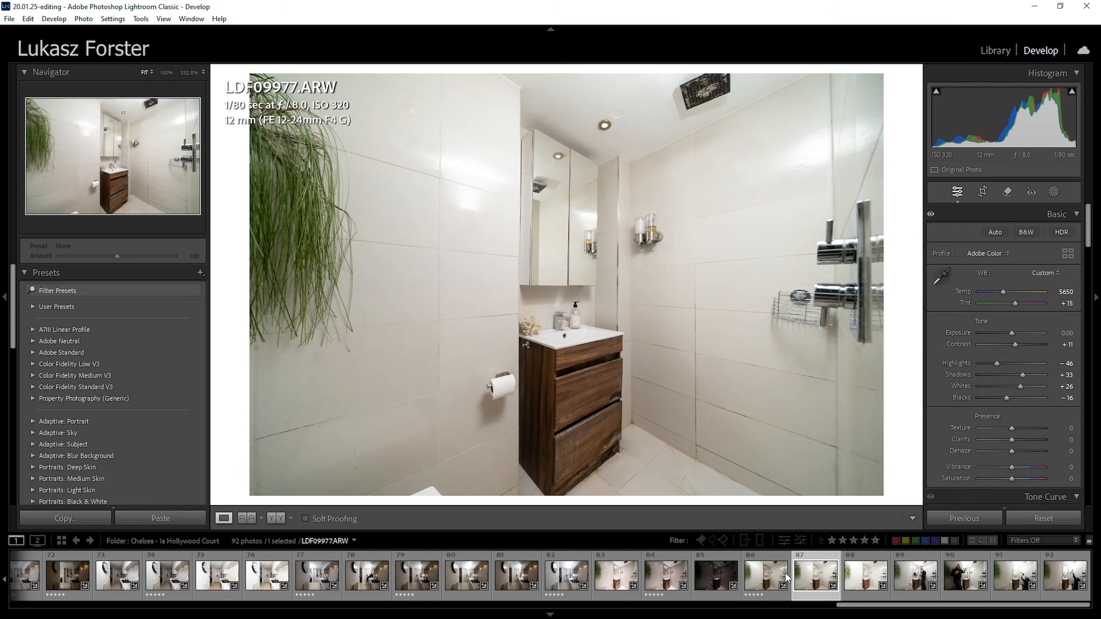
left_click(765, 579)
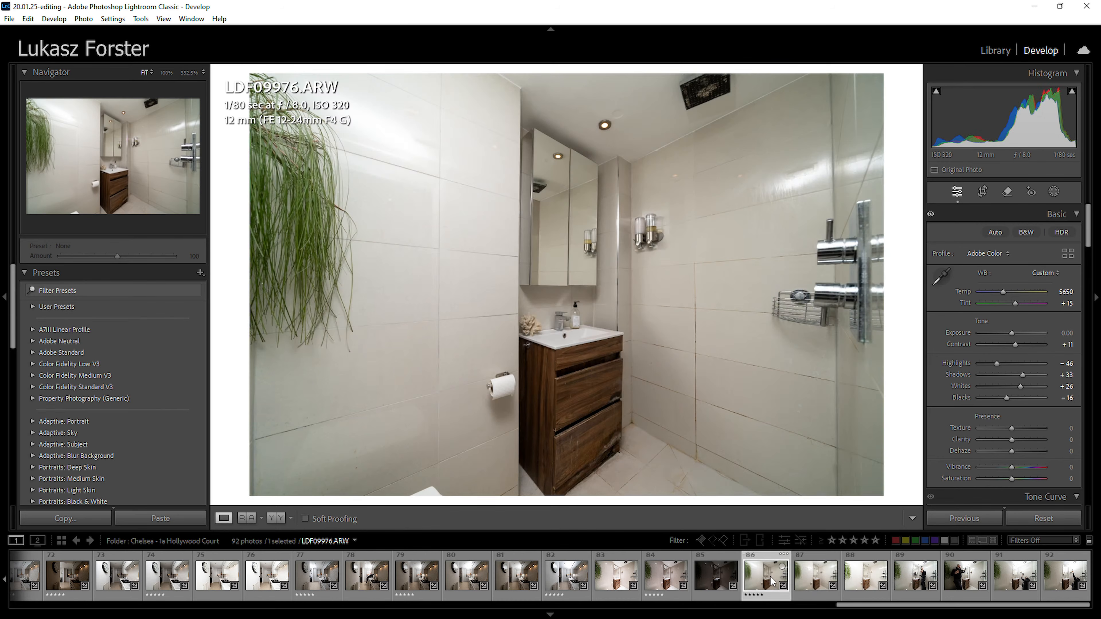
left_click(815, 581)
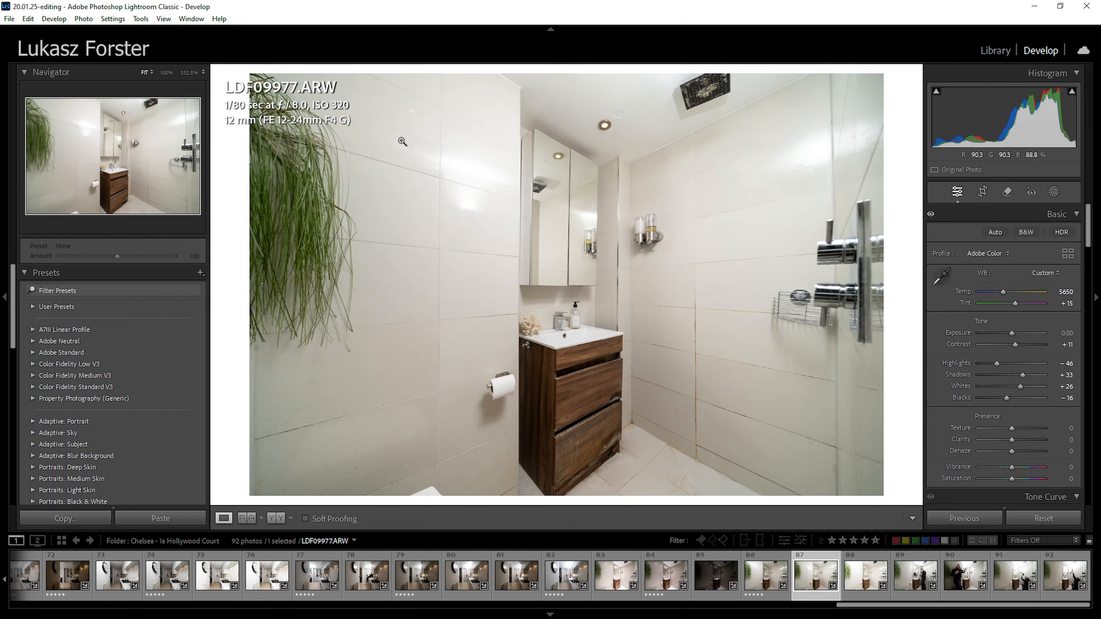
key("5")
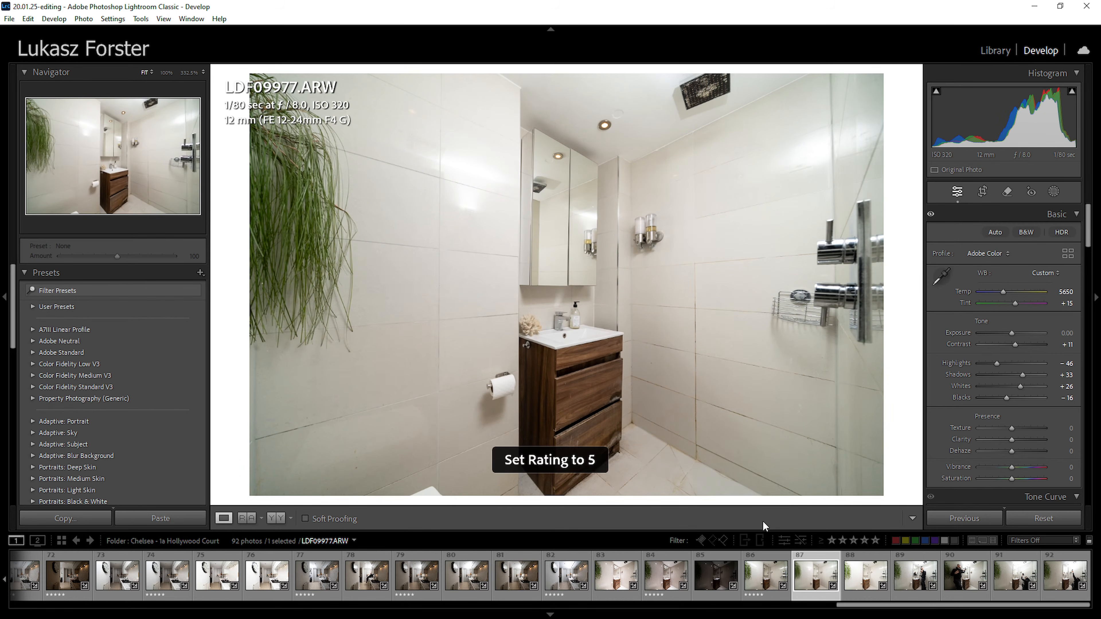
Check the photo following LDF09977.ARW, then rate LDF09979.ARW 5 stars
left_click(866, 581)
left_click(914, 583)
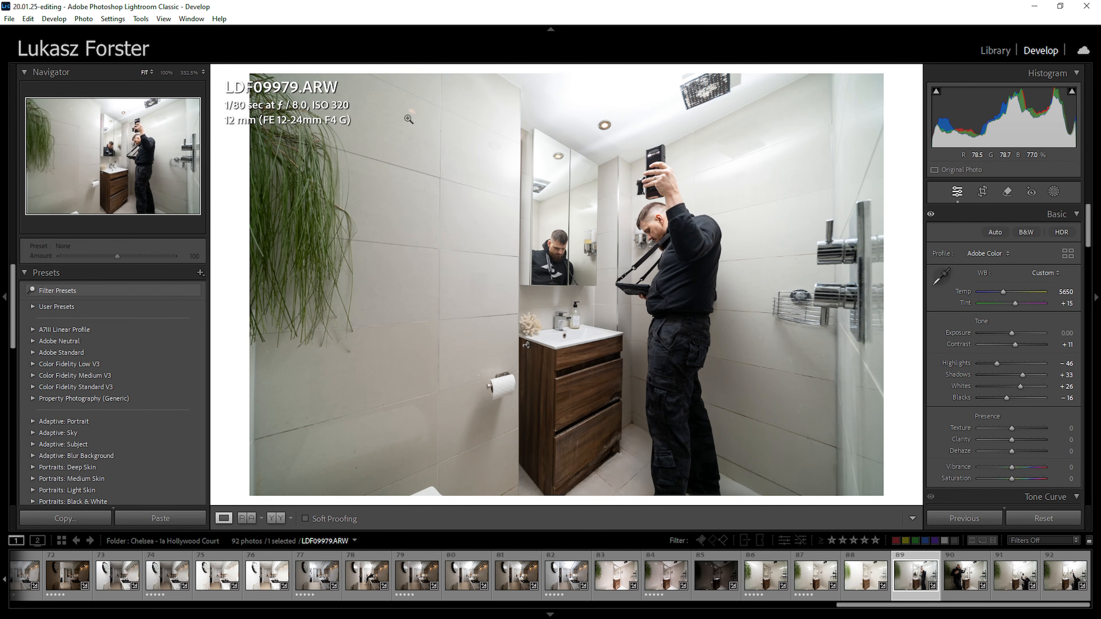
key("5")
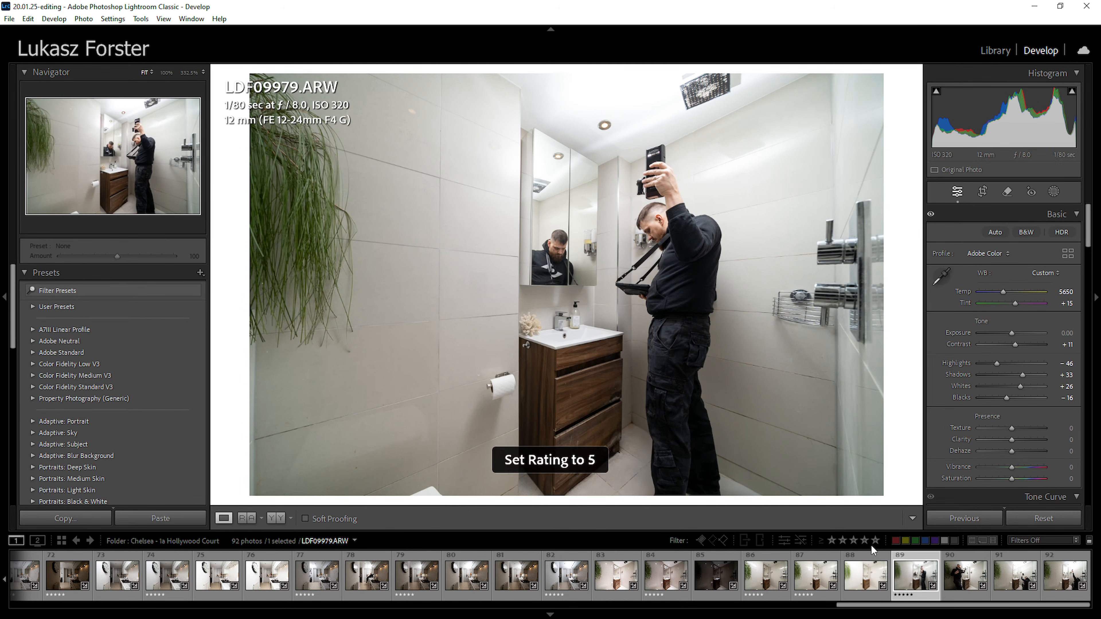
Raise Shadows to +67 on LDF09980.ARW and rate the photo 5 stars
left_click(975, 580)
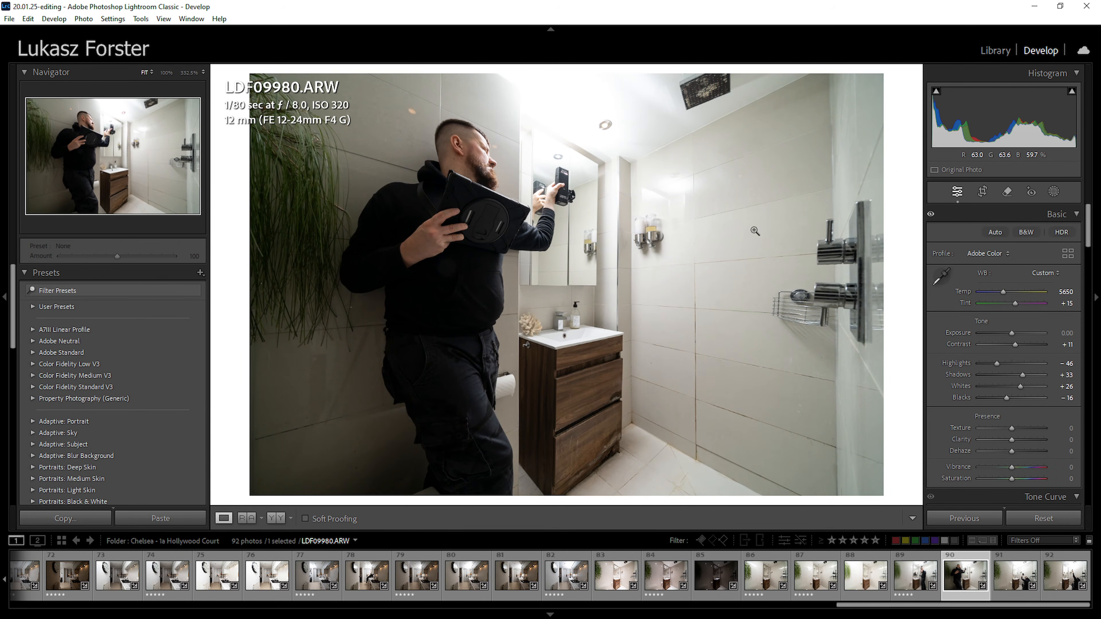
left_click_drag(1022, 375, 1035, 375)
key("5")
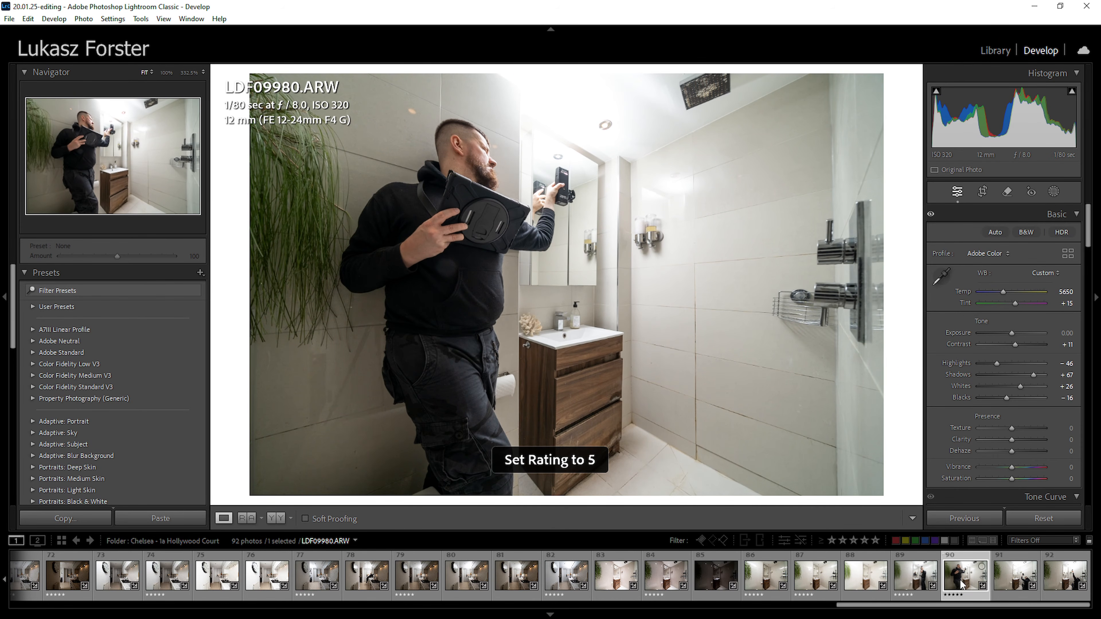
Check LDF09981.ARW and LDF09982.ARW, then set Highlights to -49 and Whites to +19 on LDF09979.ARW
left_click(1000, 583)
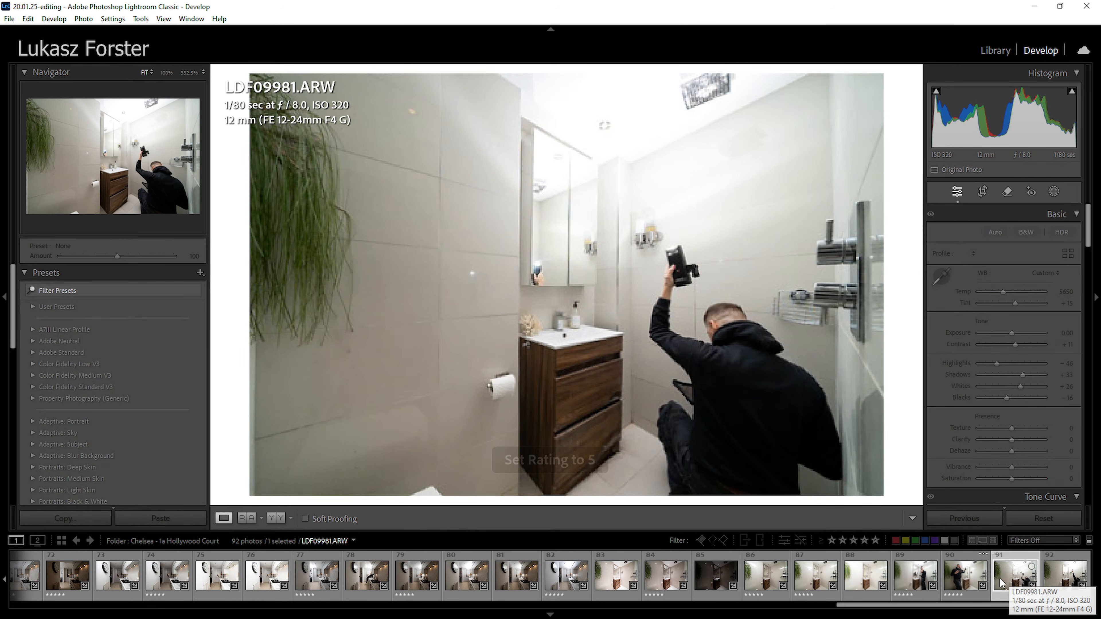
left_click(1062, 581)
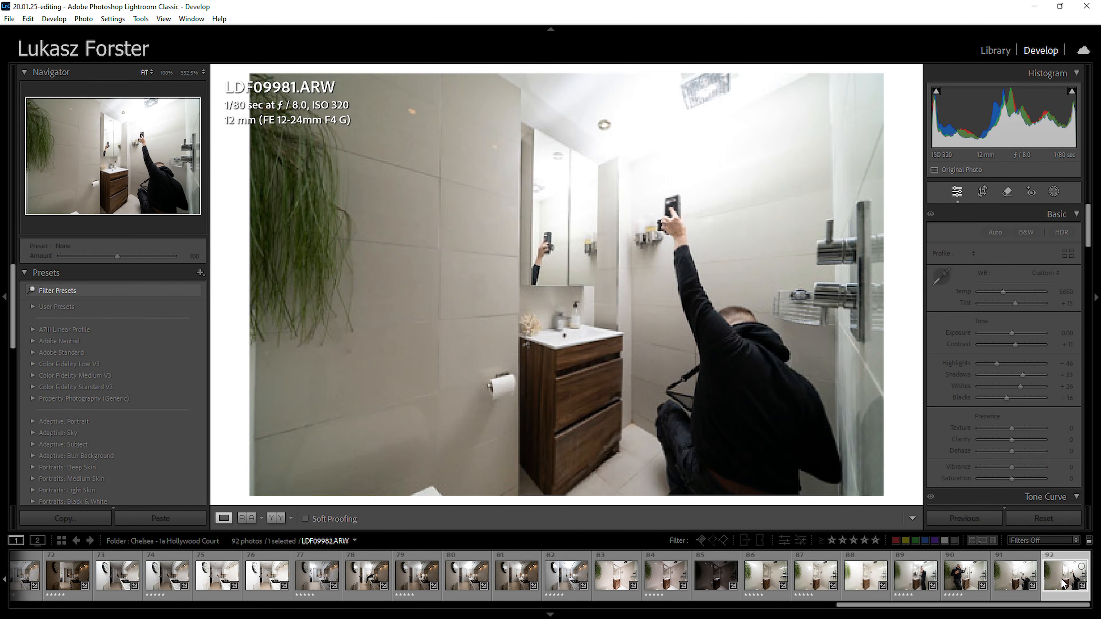
left_click(913, 584)
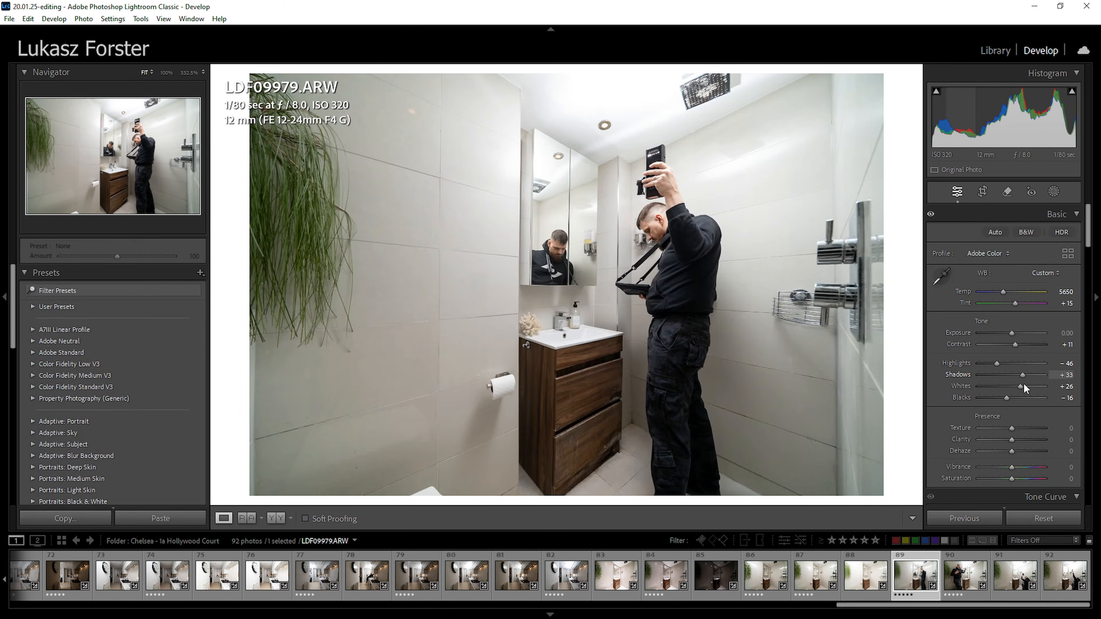
left_click_drag(1023, 383, 996, 364)
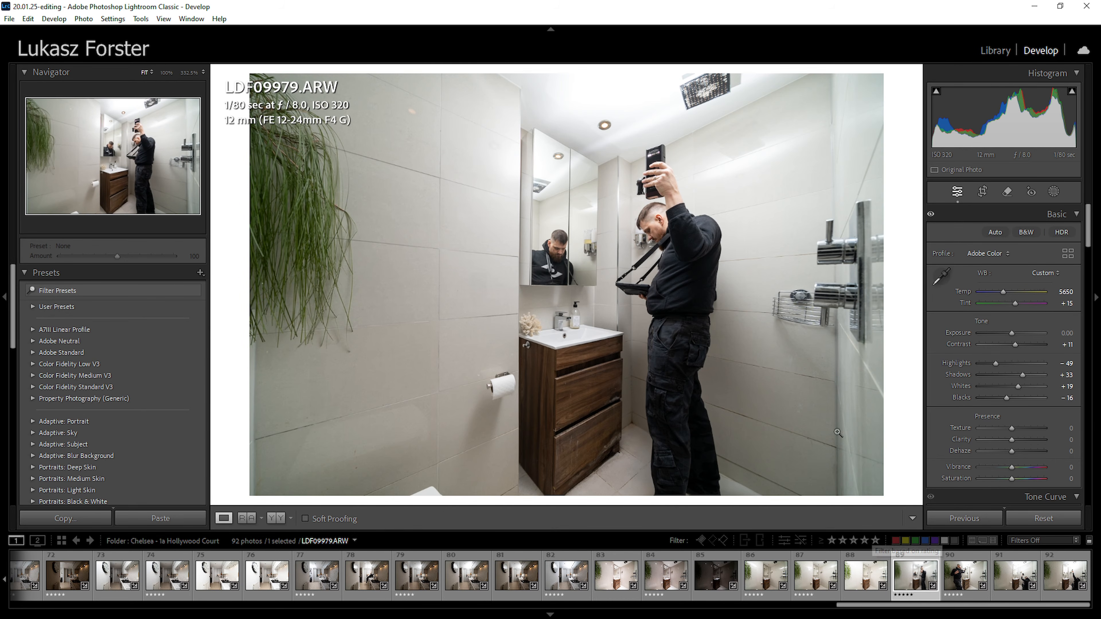
Filter the filmstrip to 5-star photos and open the first four bedroom photos as layers in Photoshop
left_click(875, 540)
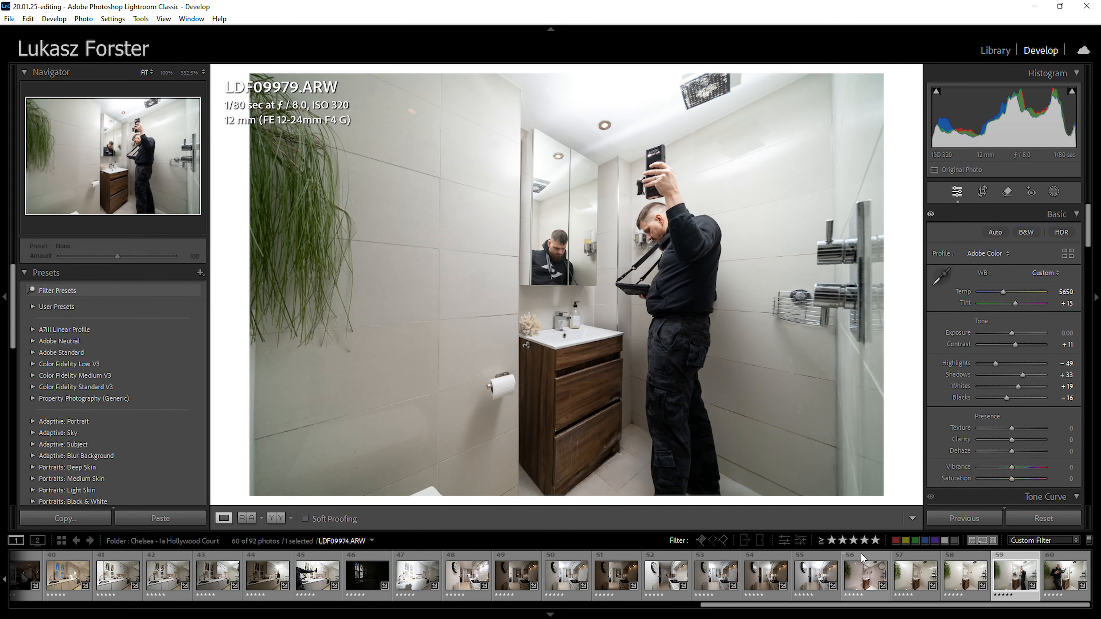
left_click_drag(793, 605, 104, 604)
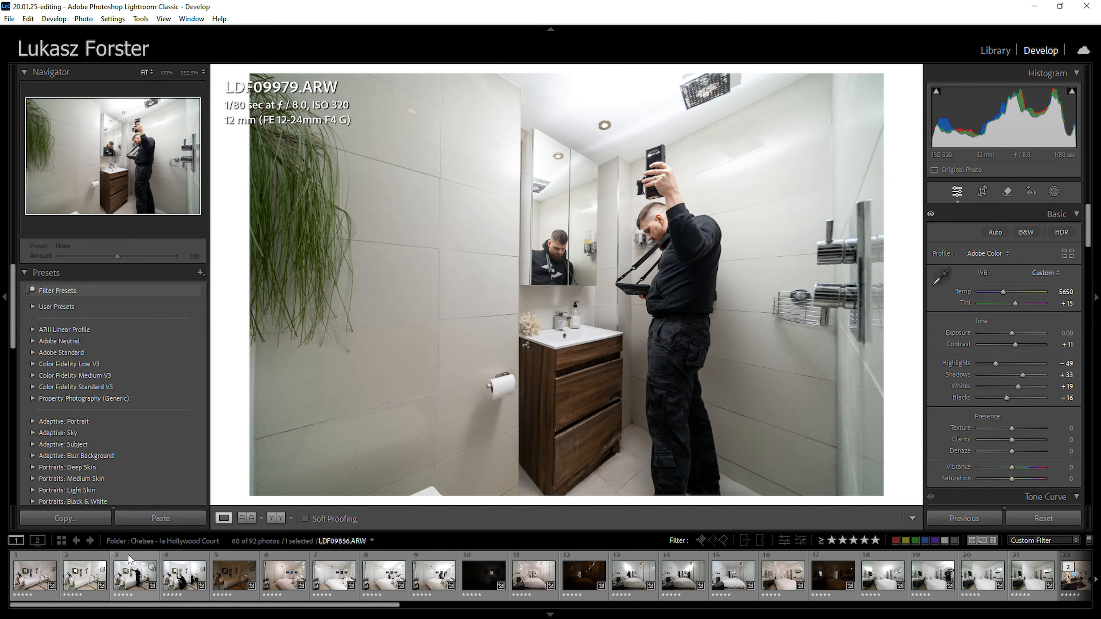
left_click(27, 579)
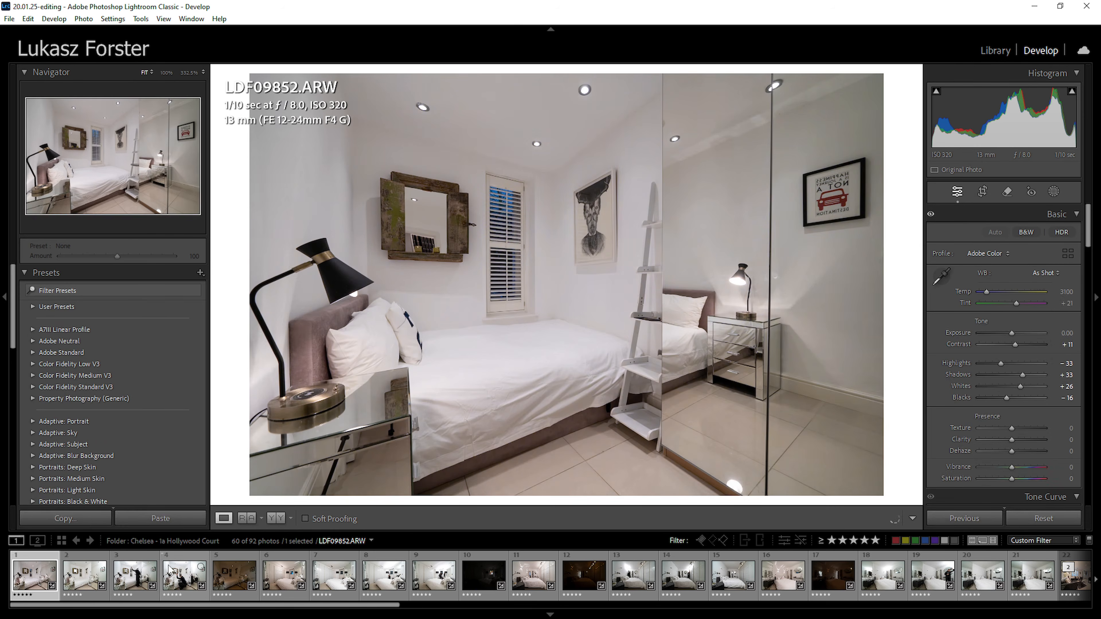
left_click(181, 580, "shift")
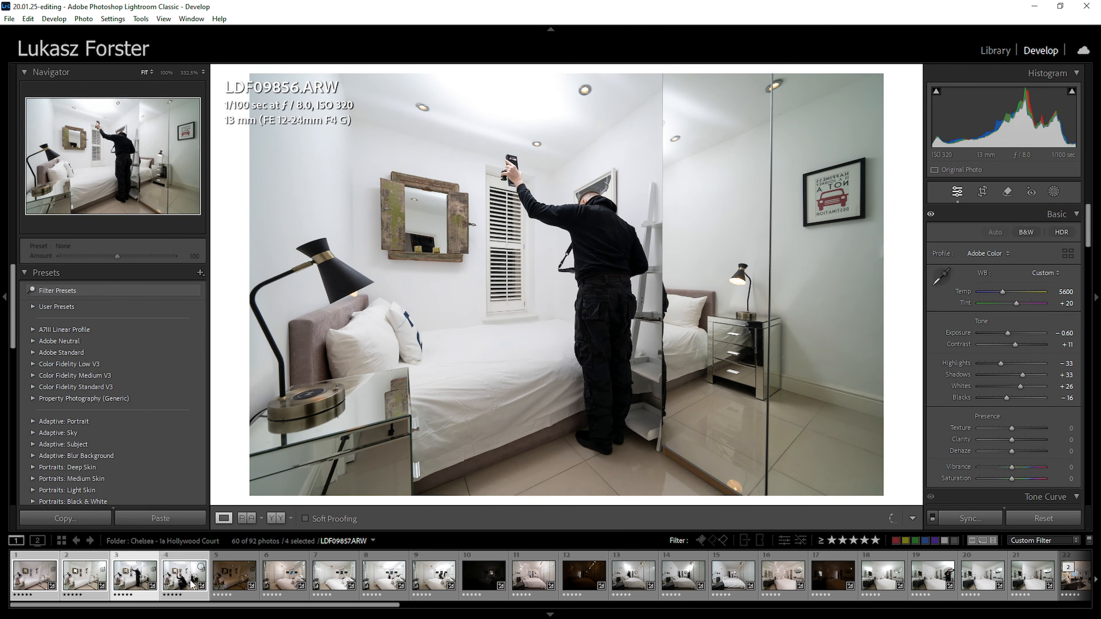
right_click(187, 580)
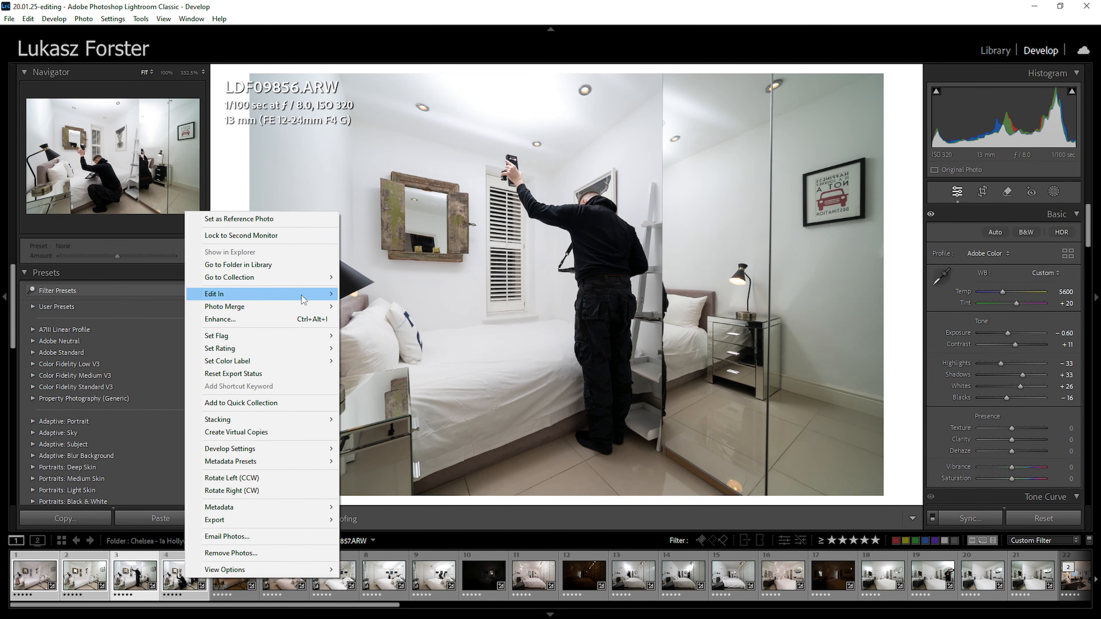
mouse_move(318, 295)
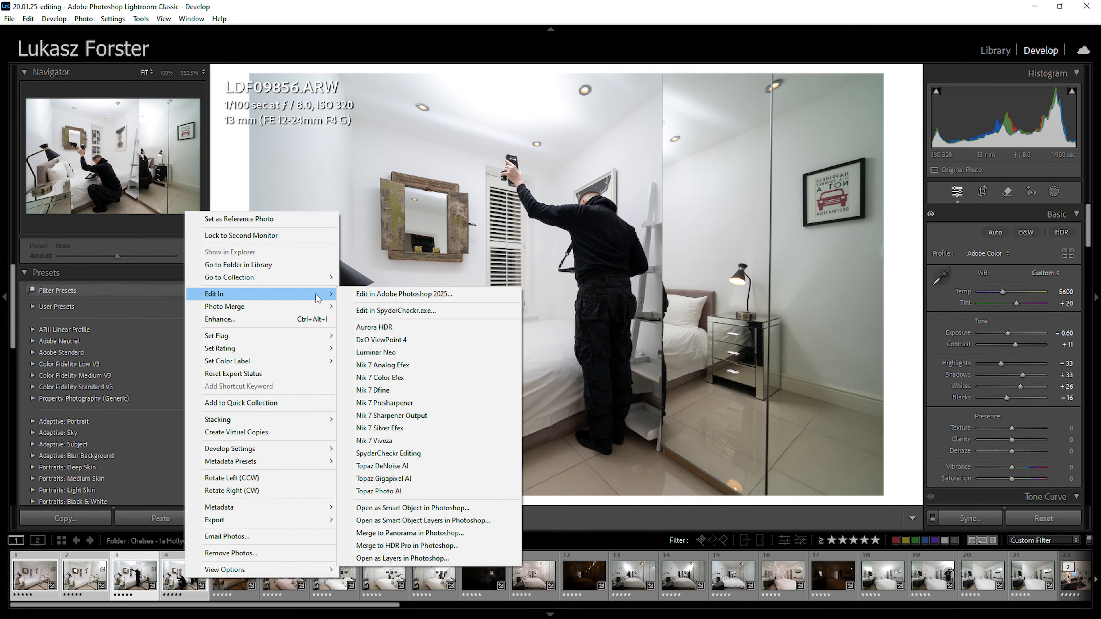
left_click(493, 559)
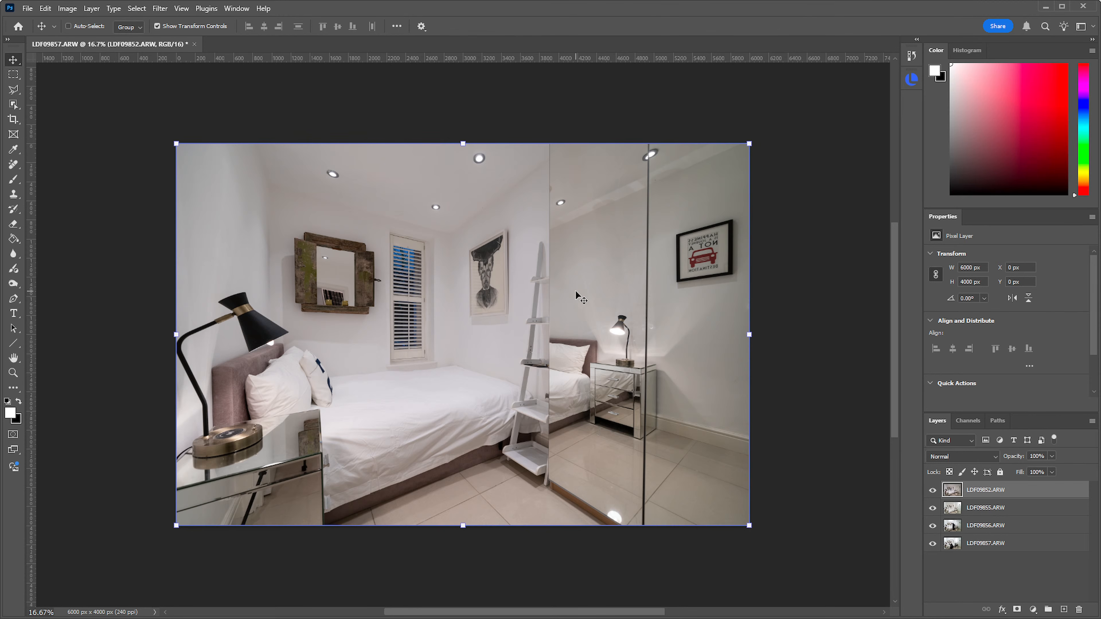
Activate the Brush tool and rename the layer LDF09852.ARW as Ambient
key("ctrl")
key("b")
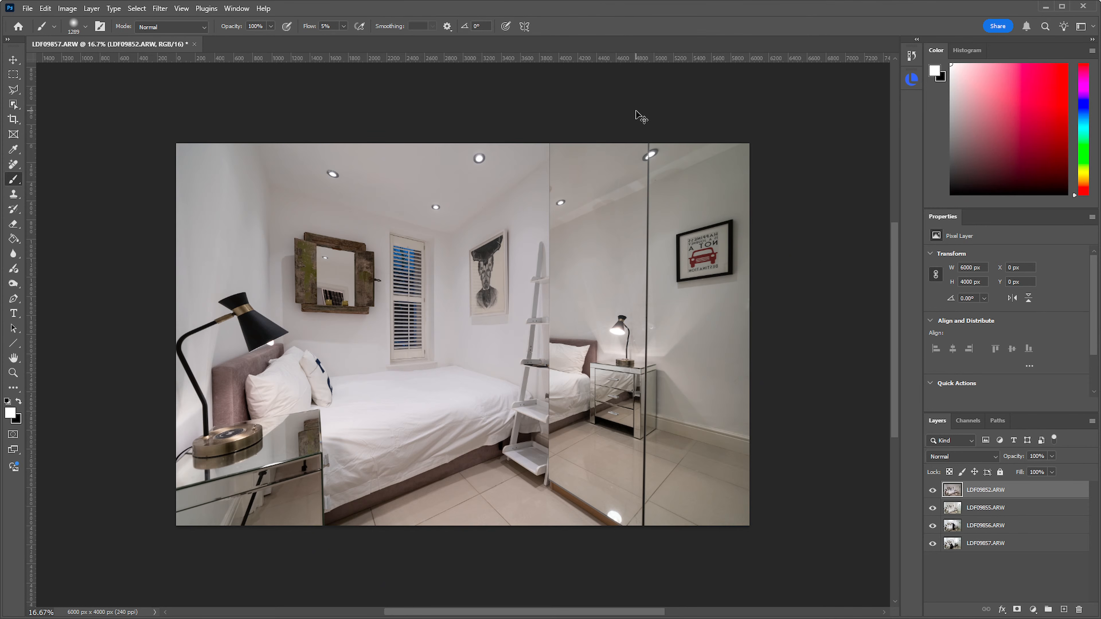
scroll(634, 111, "up", 2)
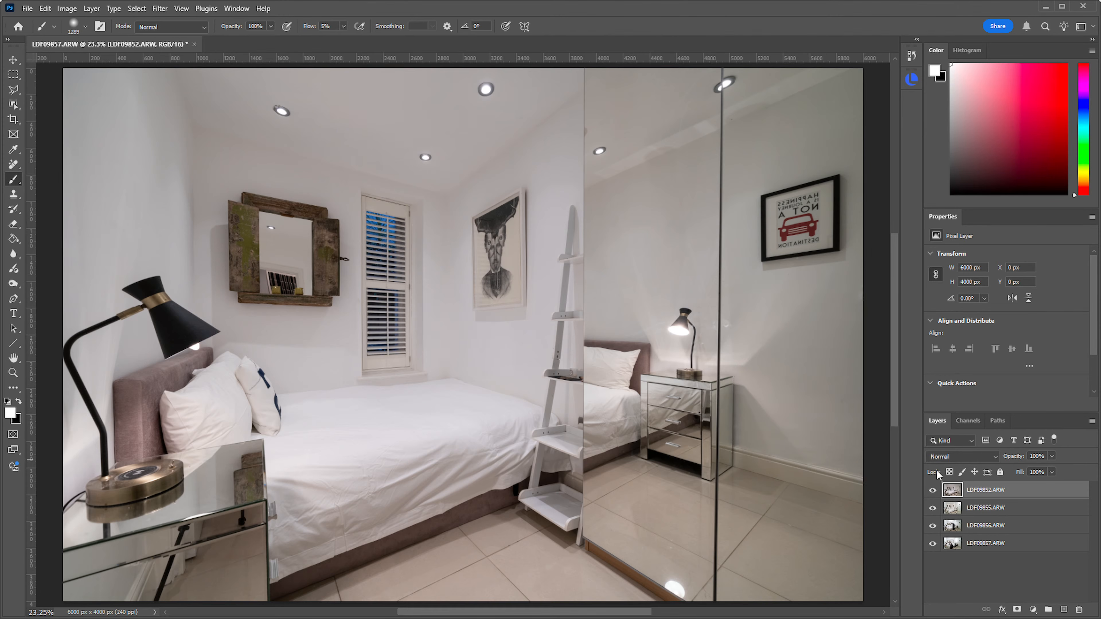
double_click(982, 490)
type("Ambient")
key("Return")
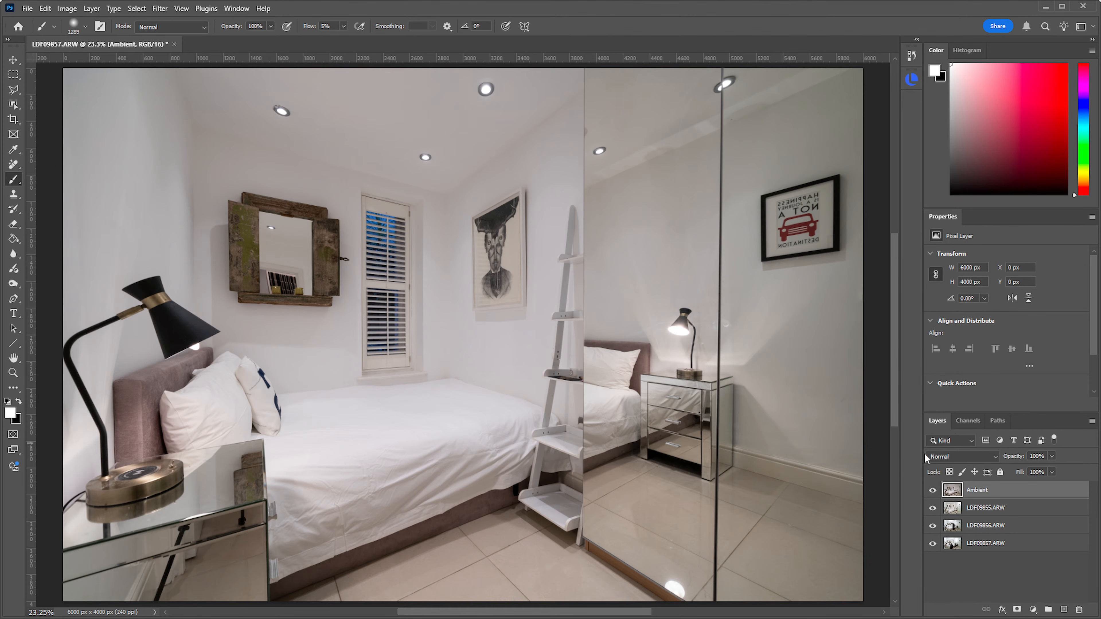
Set the Ambient layer's blend mode to Luminosity and compare the image with the layer hidden and shown
left_click(960, 461)
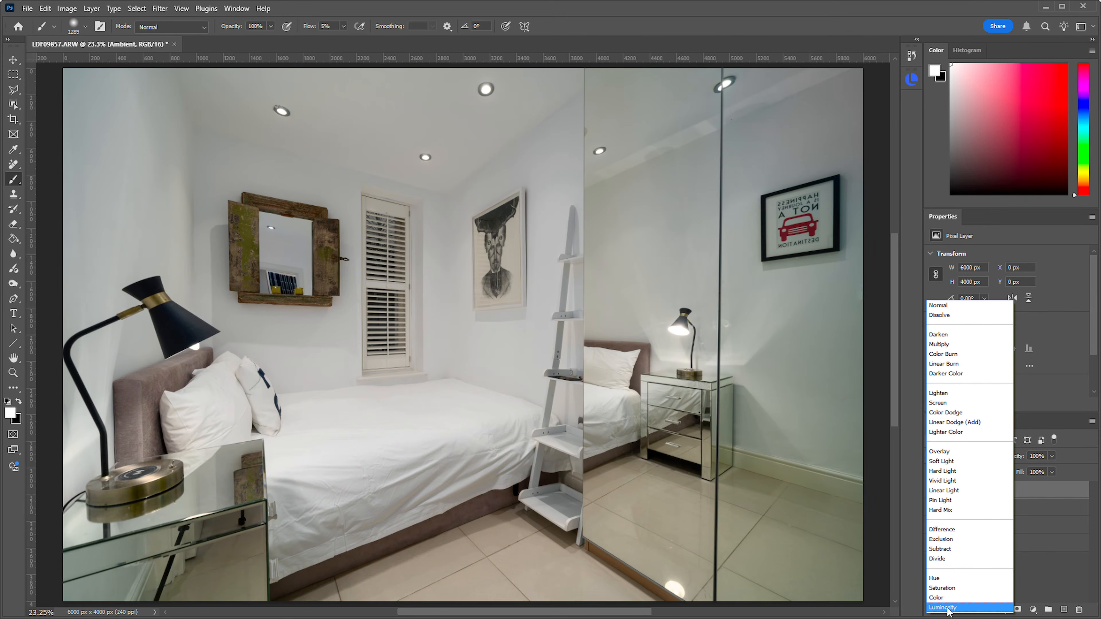
left_click(948, 608)
left_click(932, 490)
left_click(932, 490)
Lower the Ambient layer's opacity to 50%
left_click_drag(1012, 457, 983, 463)
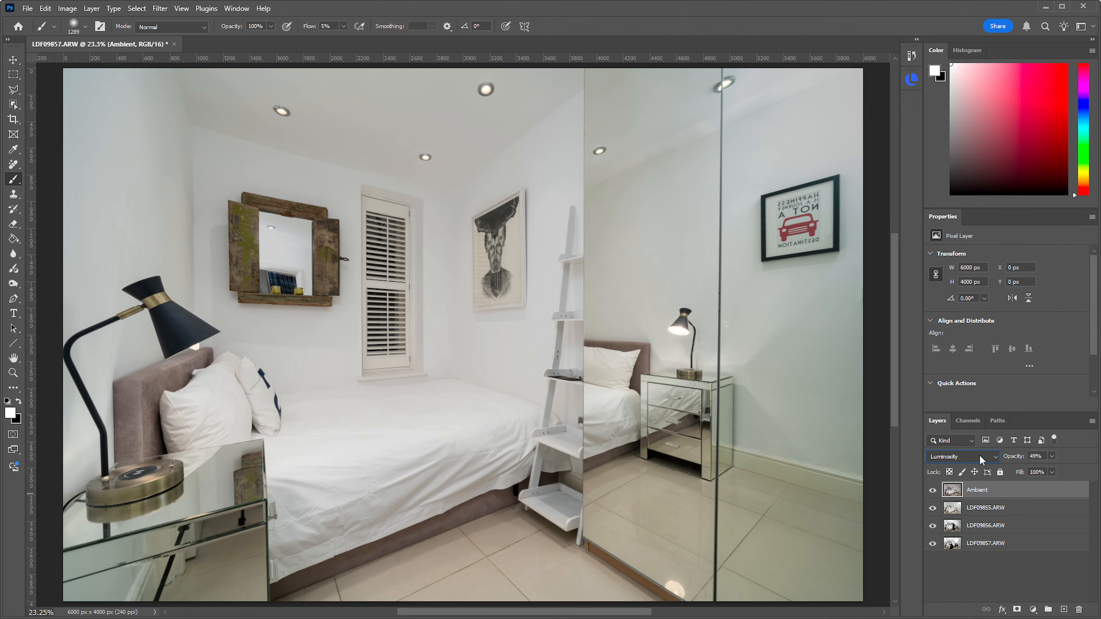
left_click(1030, 457)
type("50")
key("Return")
Set the Ambient layer's opacity to 100% and compare the image with the layer hidden and shown
left_click_drag(1011, 459, 1021, 456)
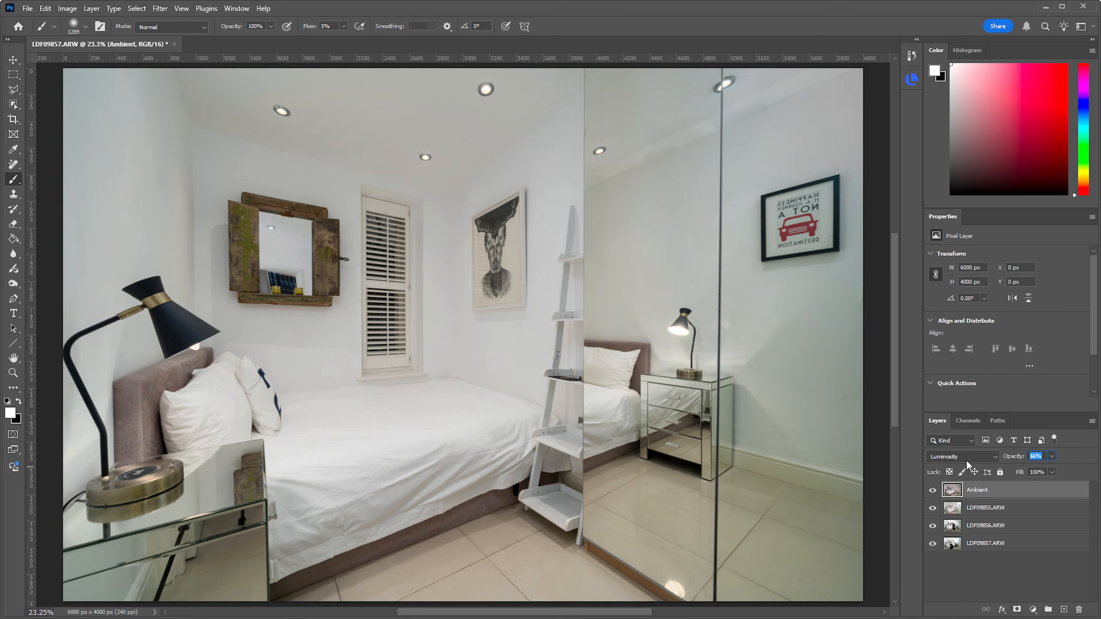
type("100")
key("Return")
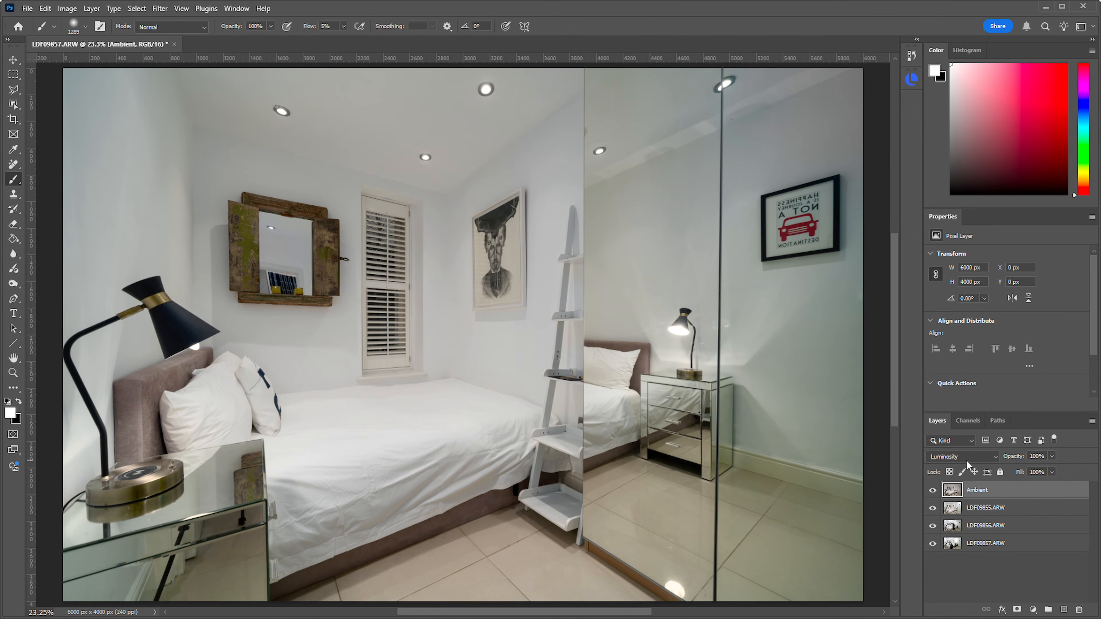
left_click(932, 490)
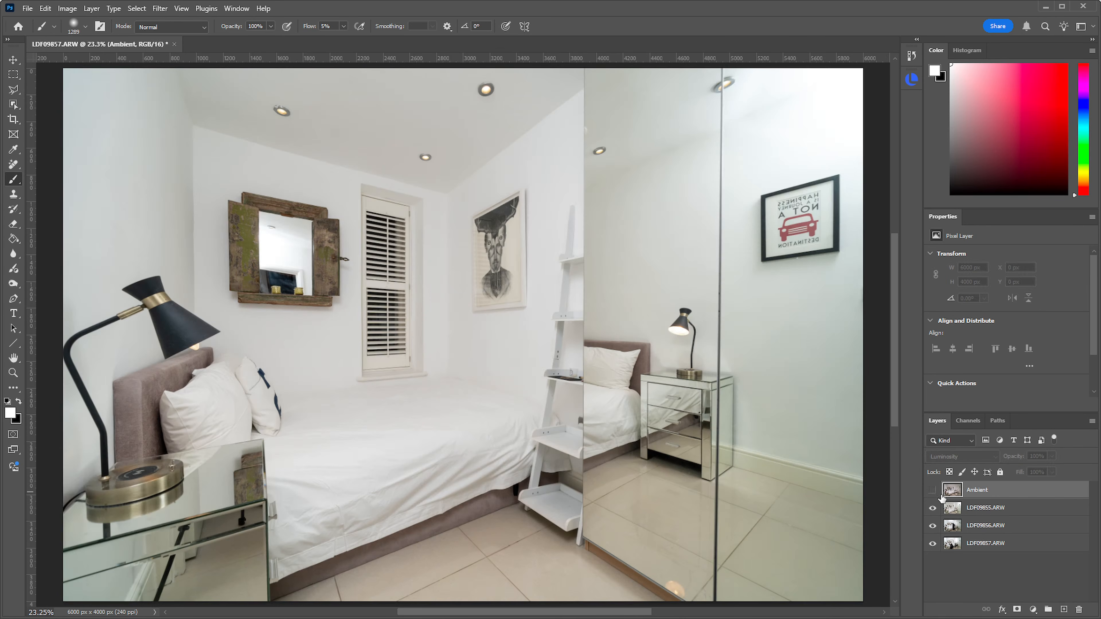
left_click(933, 490)
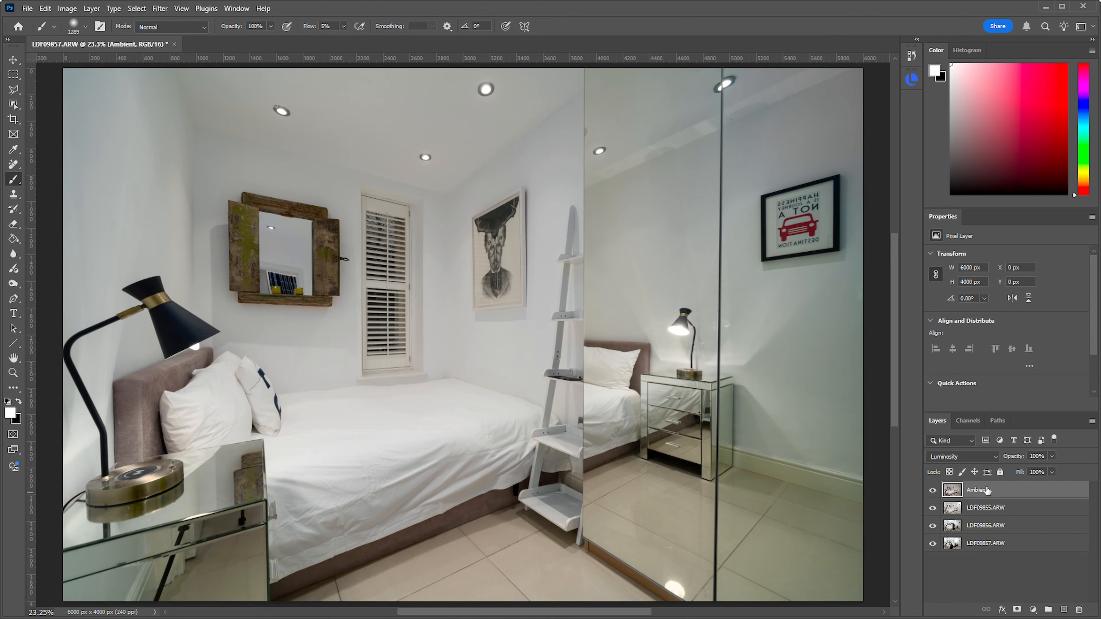
Reduce the Ambient layer's opacity to 50% and toggle its visibility to compare it with the LDF09855.ARW flash layer
left_click(1043, 456)
type("50")
key("Return")
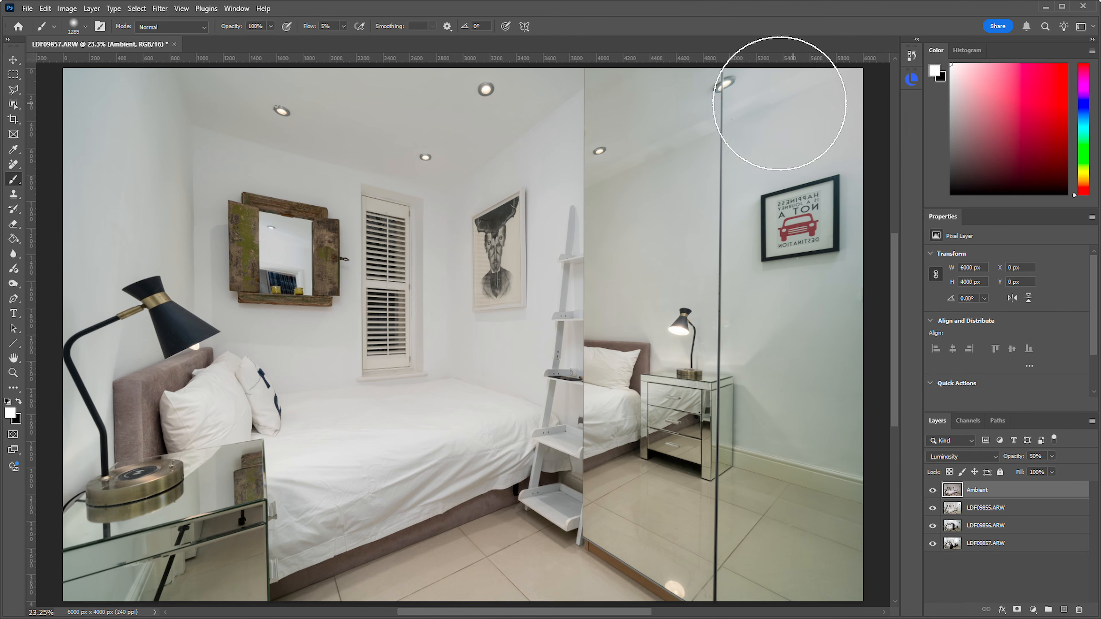
left_click(932, 490)
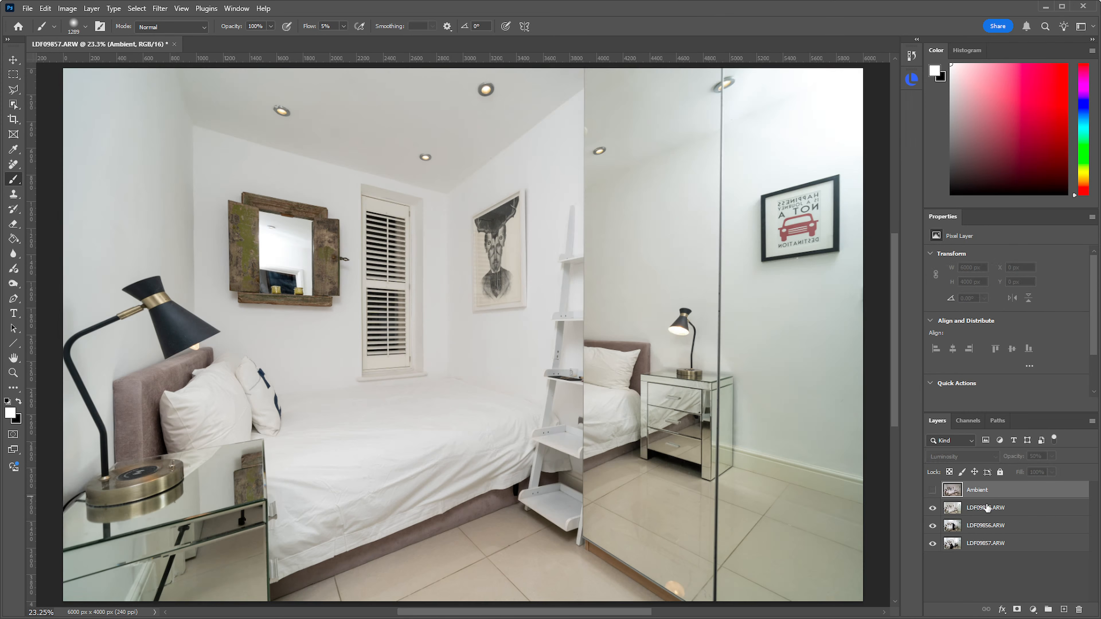
left_click(986, 508)
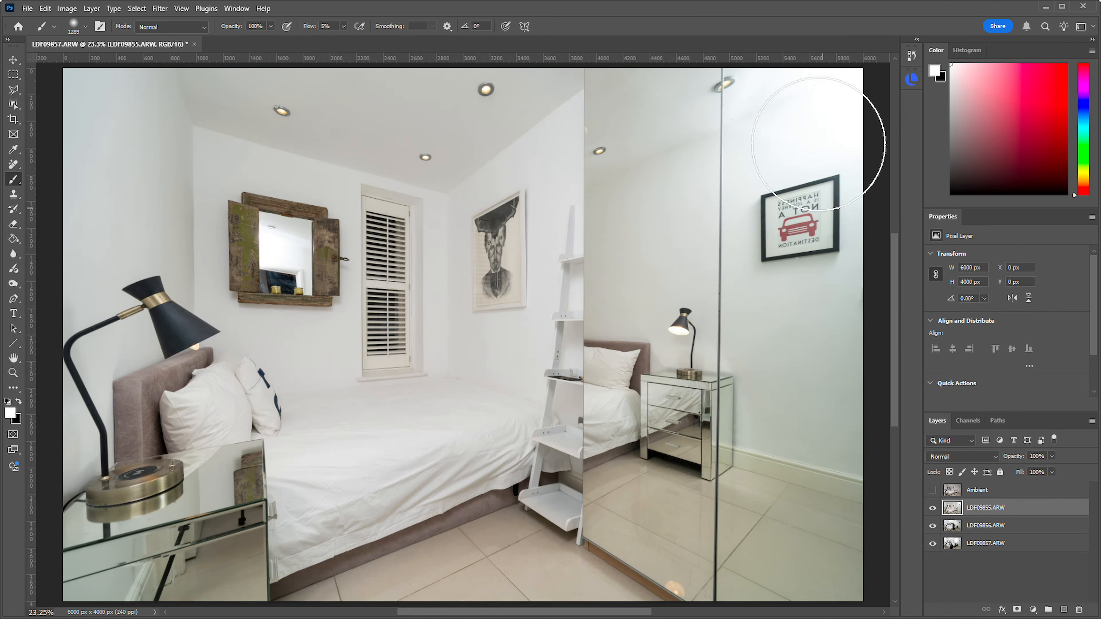
left_click(933, 490)
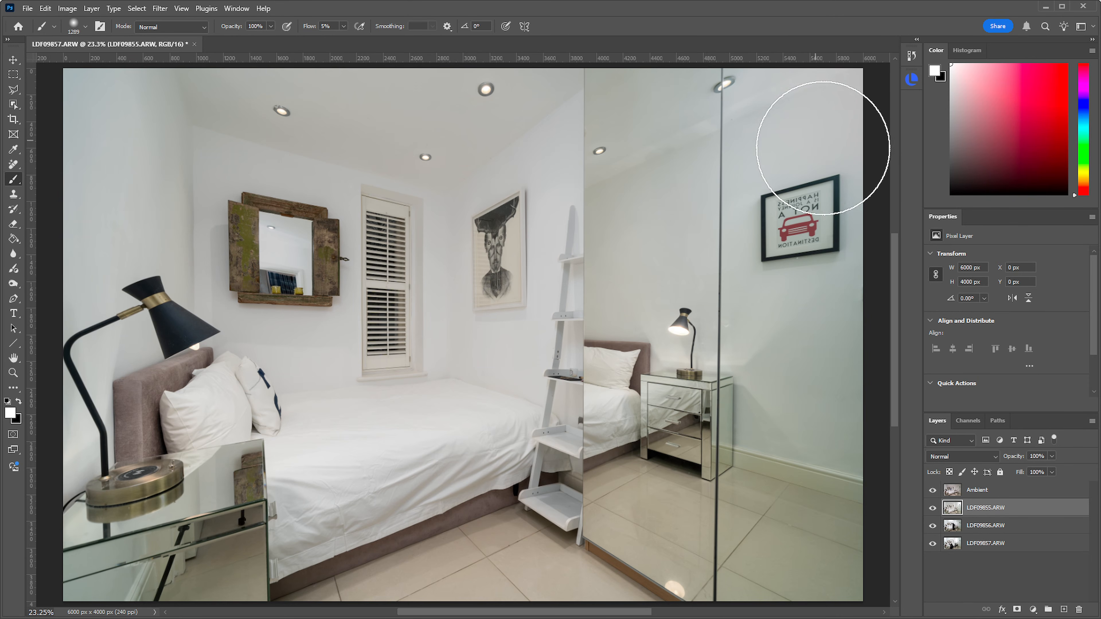
Examine the shadows around and beneath the rustic mirror frame up close, then look over the whole bedroom image
left_click_drag(276, 233, 361, 231)
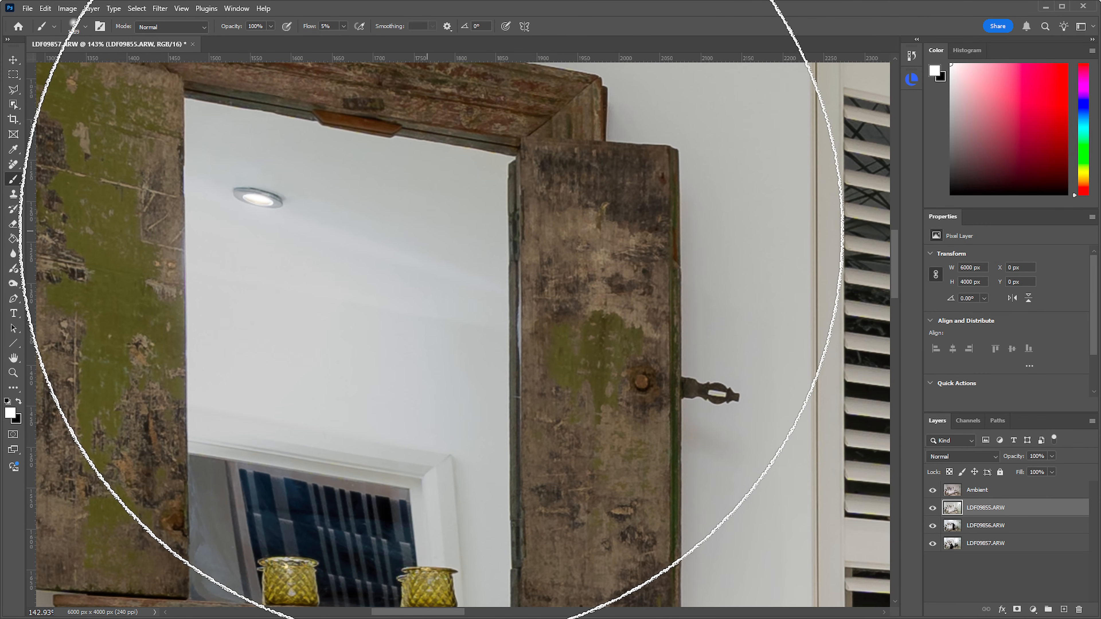
left_click_drag(550, 350, 2, 345)
left_click_drag(491, 352, 418, 358)
left_click_drag(444, 398, 522, 414)
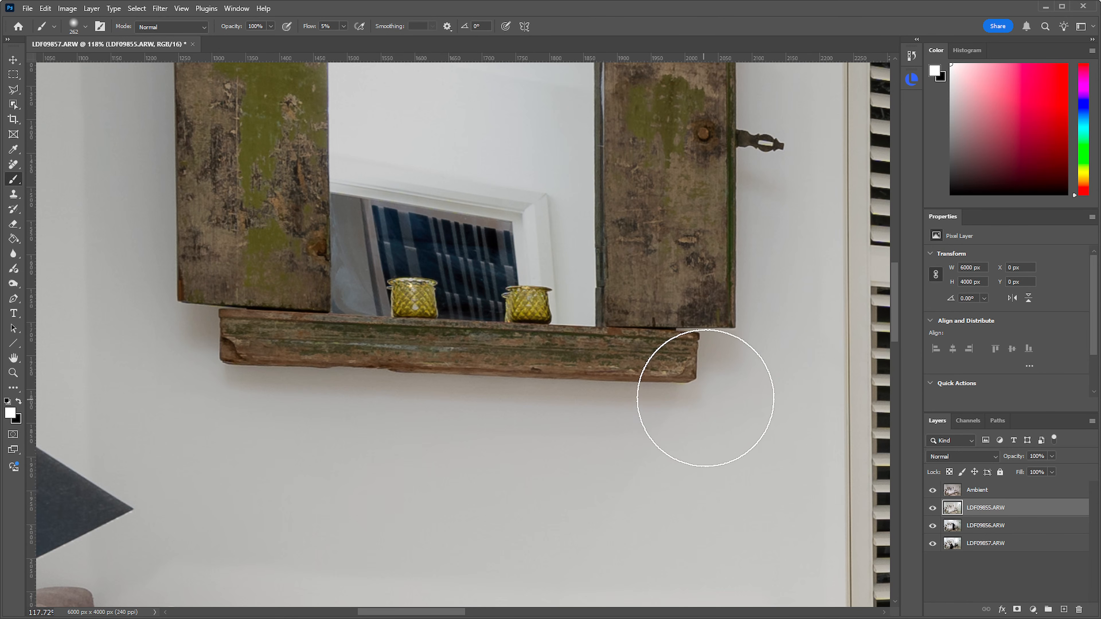
left_click_drag(638, 405, 579, 405)
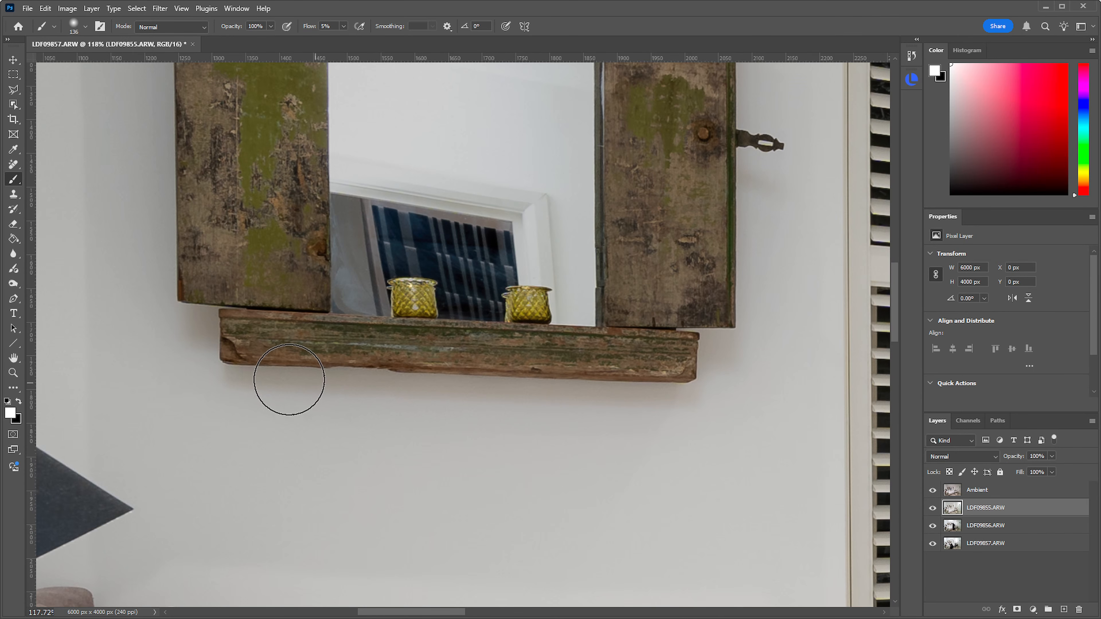
left_click_drag(697, 308, 442, 359)
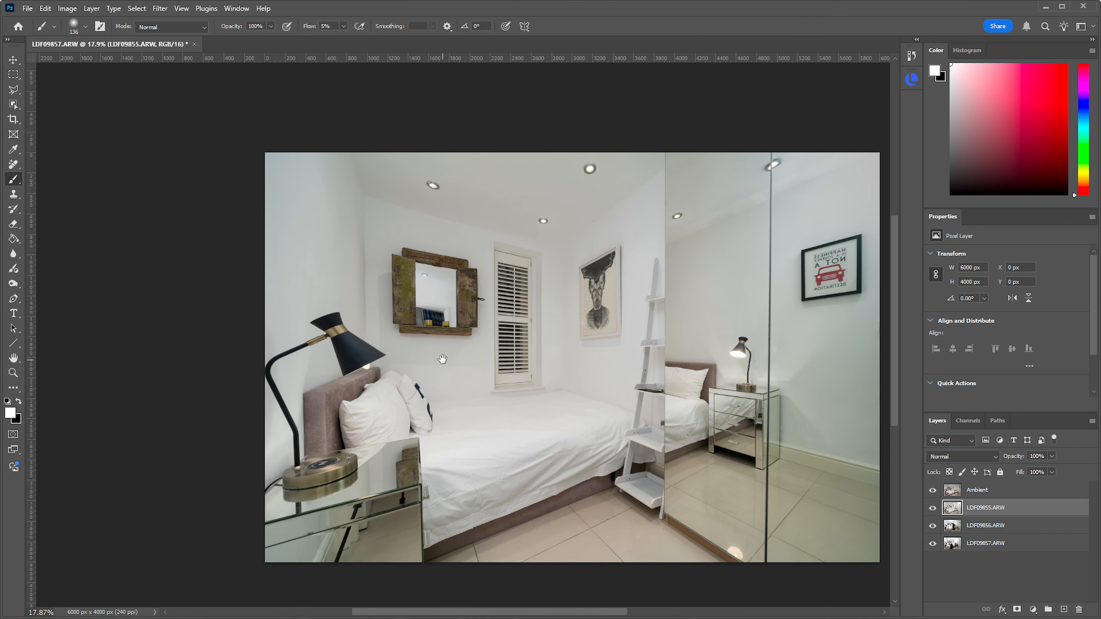
scroll(484, 382, "up", 2)
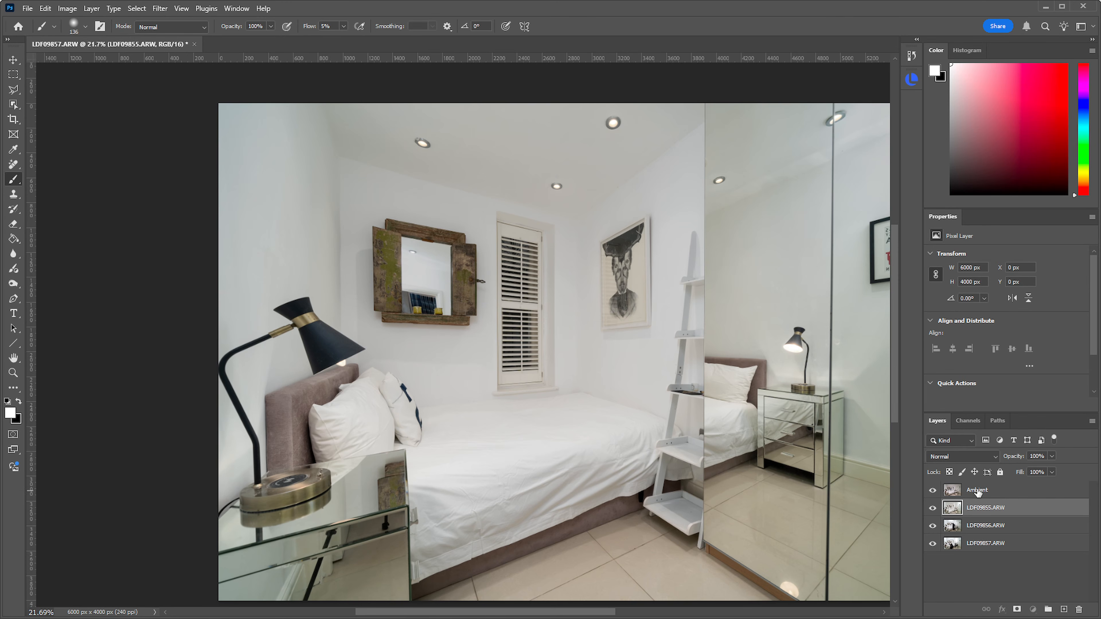
Set the Ambient layer's opacity to 100% and hide the layer
left_click(977, 492)
left_click_drag(1013, 458, 1074, 458)
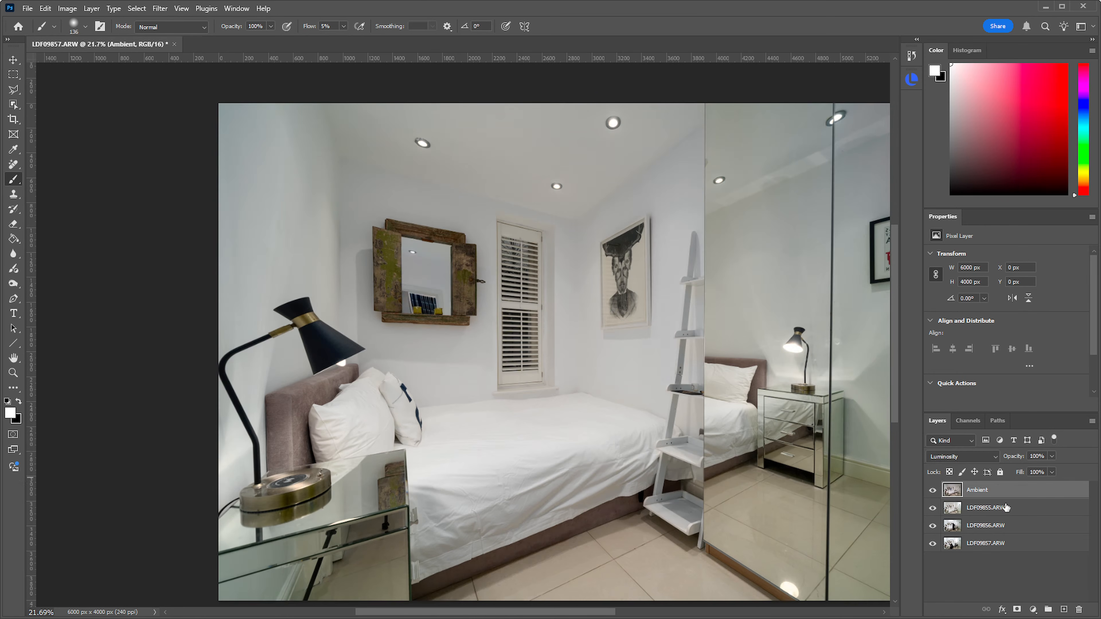
left_click(932, 490)
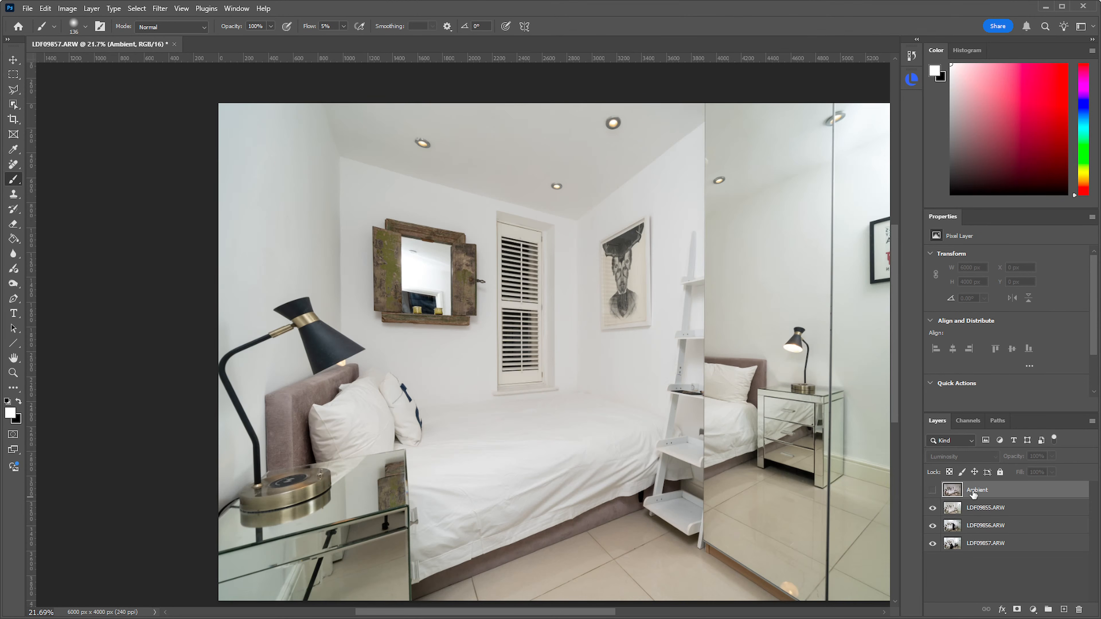
Add a new layer above LDF09855.ARW and brush a red circle around the bright upper wall area above the car print
left_click(982, 509)
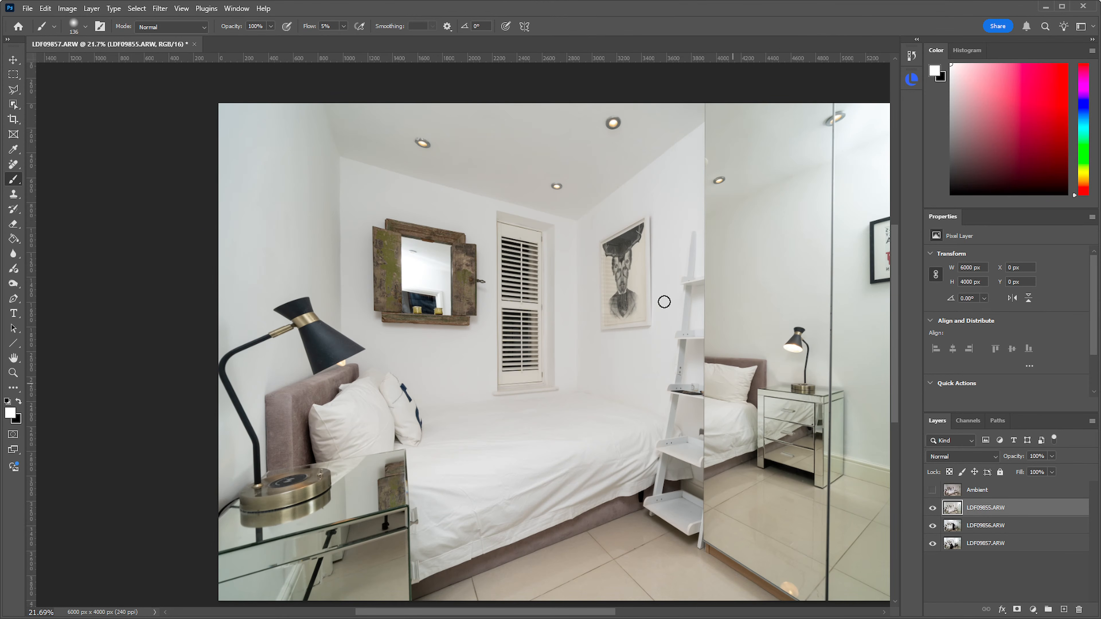
scroll(772, 345, "up", 1)
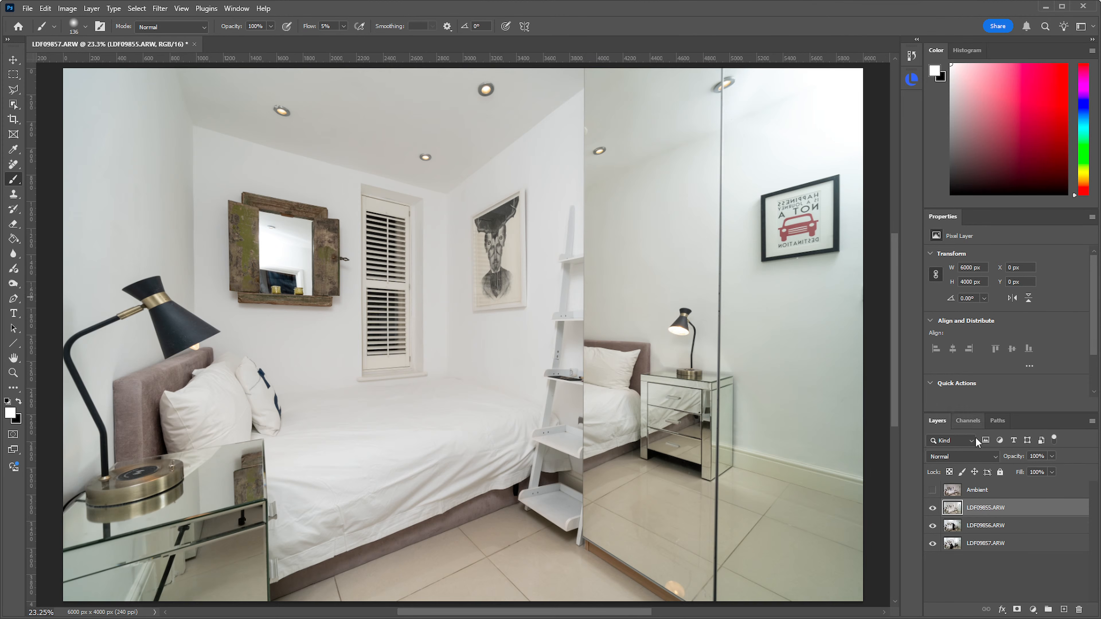
left_click(1063, 609)
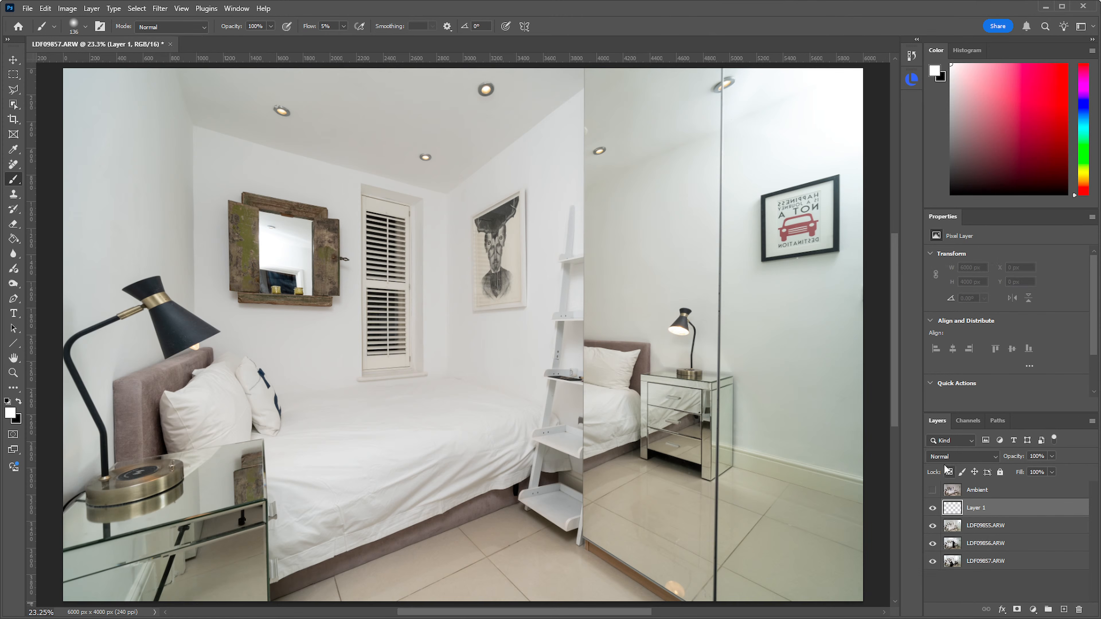
left_click(1066, 64)
left_click_drag(801, 176, 774, 179)
mouse_move(725, 69)
left_mouse_down()
mouse_move(698, 130)
mouse_move(862, 193)
mouse_move(720, 77)
mouse_move(701, 133)
mouse_move(724, 179)
left_mouse_up()
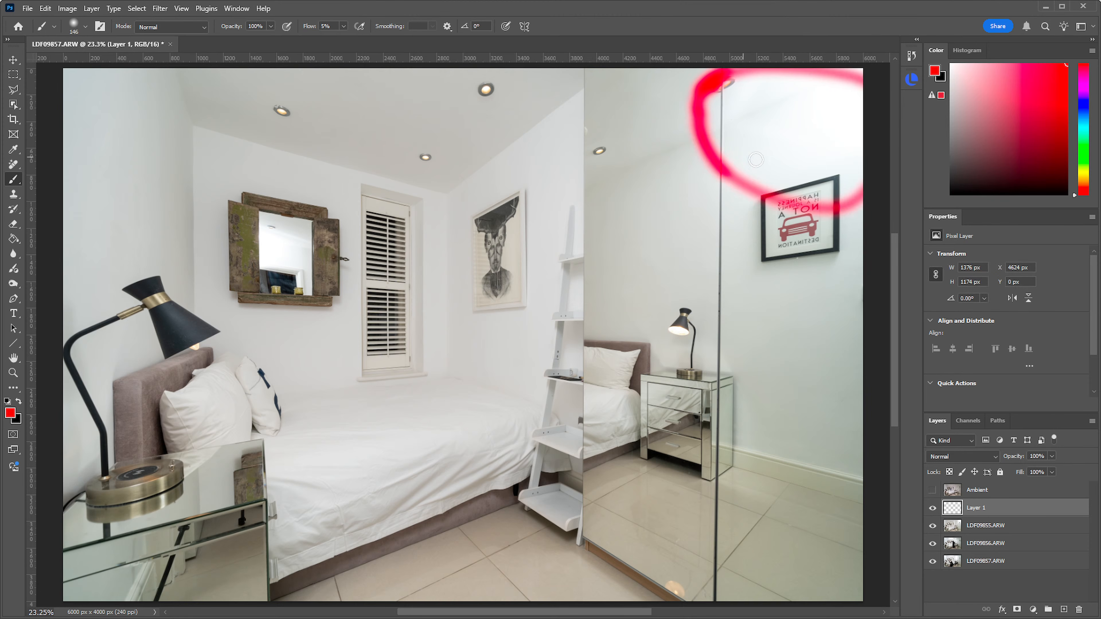
Mark the bright wall area above the car print and the rustic mirror with red strokes, then delete the markup layer
left_click_drag(800, 106, 811, 173)
left_click_drag(861, 135, 737, 135)
mouse_move(286, 228)
left_mouse_down()
mouse_move(248, 225)
mouse_move(319, 255)
mouse_move(264, 213)
mouse_move(284, 256)
left_mouse_up()
left_click_drag(313, 241, 259, 244)
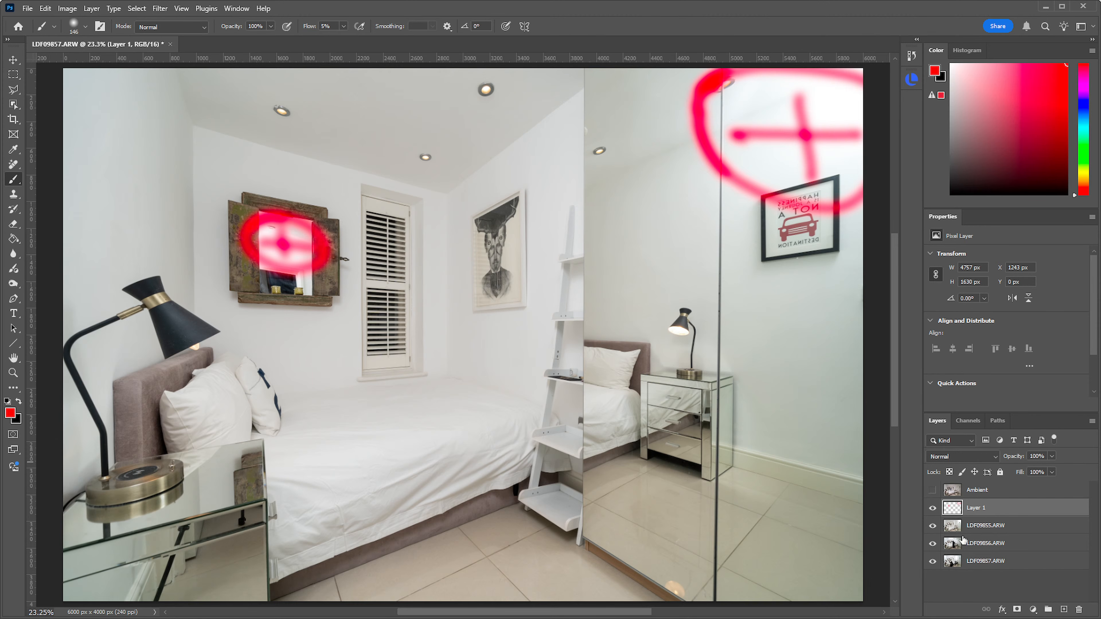
left_click_drag(1004, 514, 1078, 608)
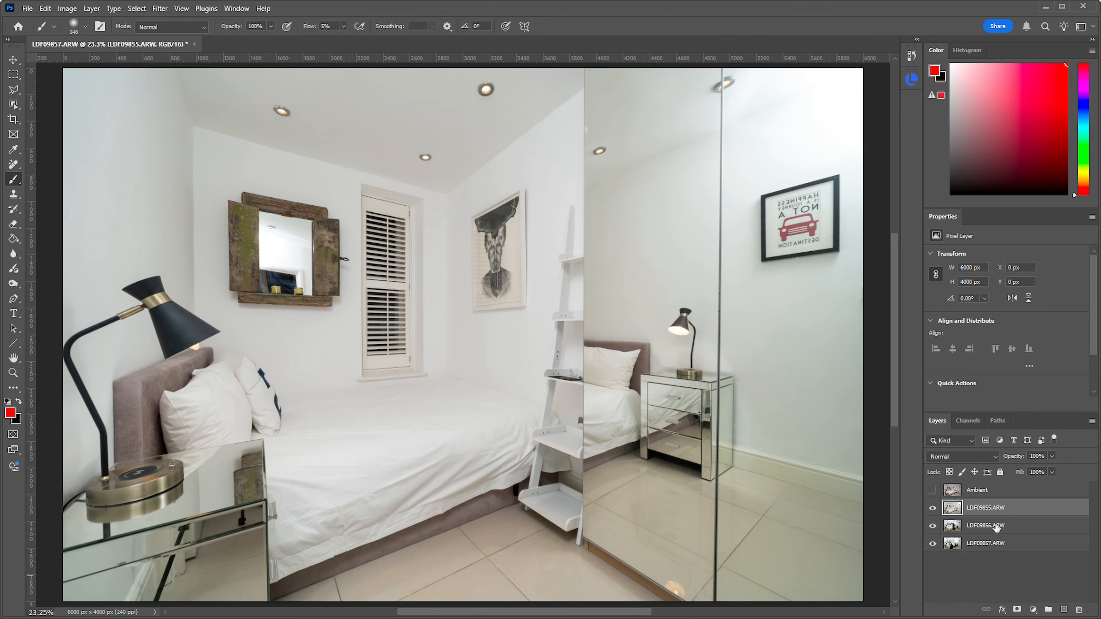
Move the LDF09855.ARW layer below LDF09857.ARW and hide the LDF09856.ARW and LDF09857.ARW layers
left_click_drag(986, 513, 975, 549)
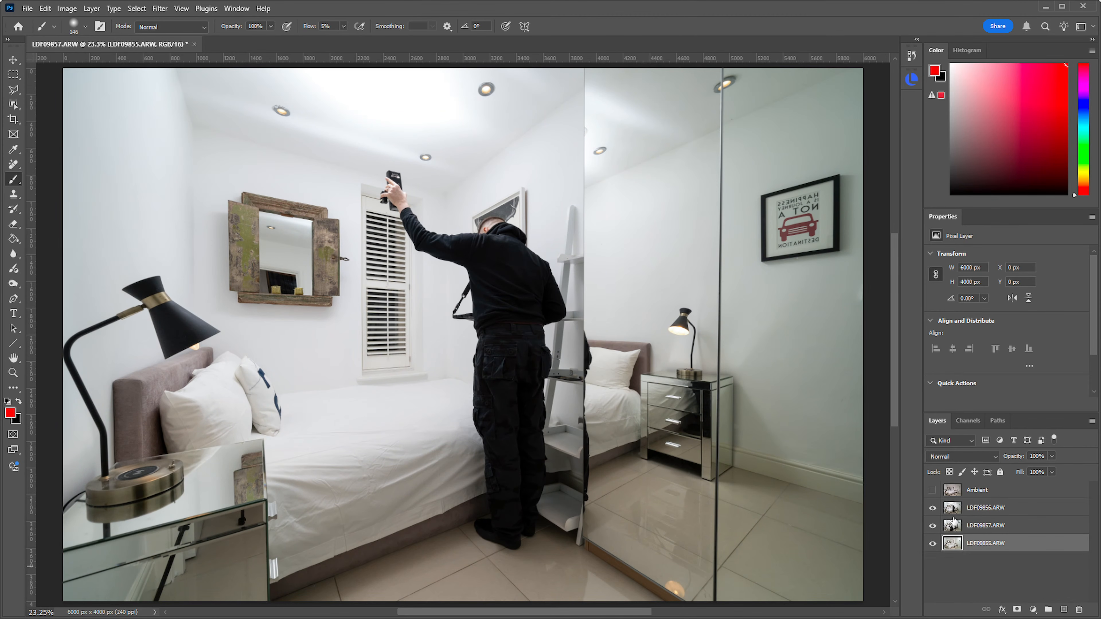
left_click(932, 525)
left_click(982, 525)
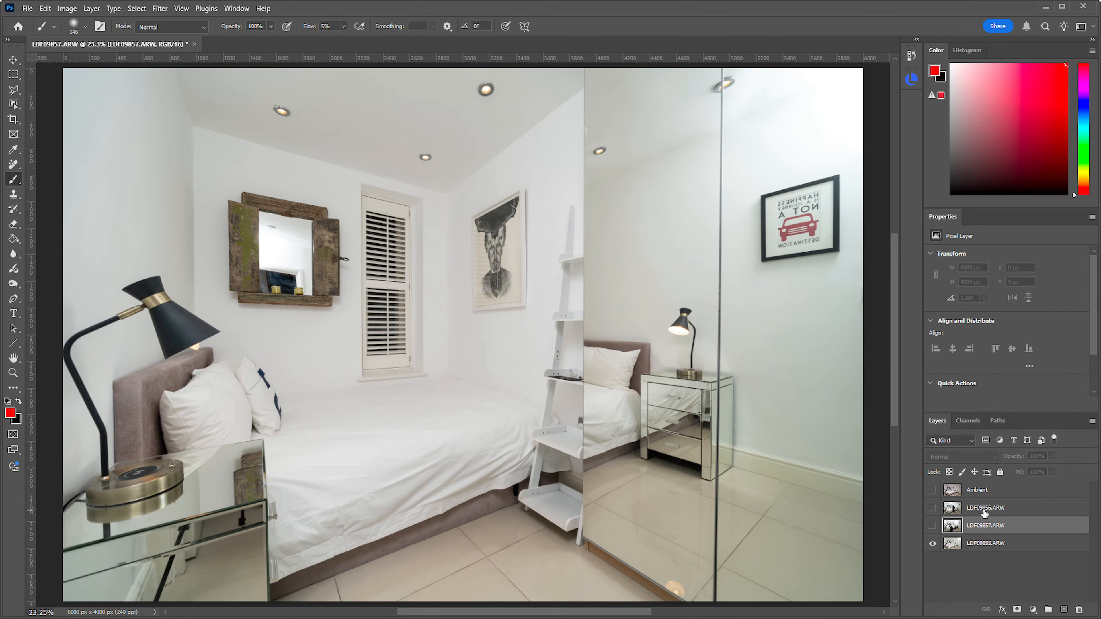
Show the LDF09857.ARW layer and toggle LDF09856.ARW on and off to compare the two flash exposures
left_click(983, 512)
left_click(984, 527)
left_click(982, 511)
left_click(983, 527)
left_click(932, 525)
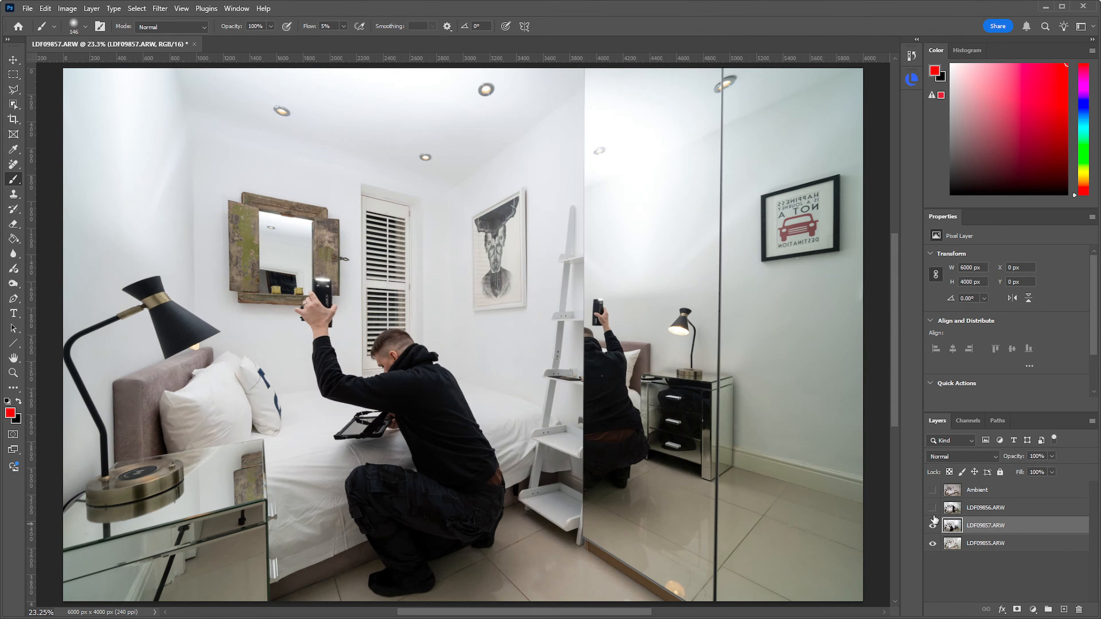
left_click(933, 507)
left_click(932, 508)
Compare the rustic mirror's reflection up close with the LDF09857.ARW layer hidden and shown
scroll(269, 267, "up", 5)
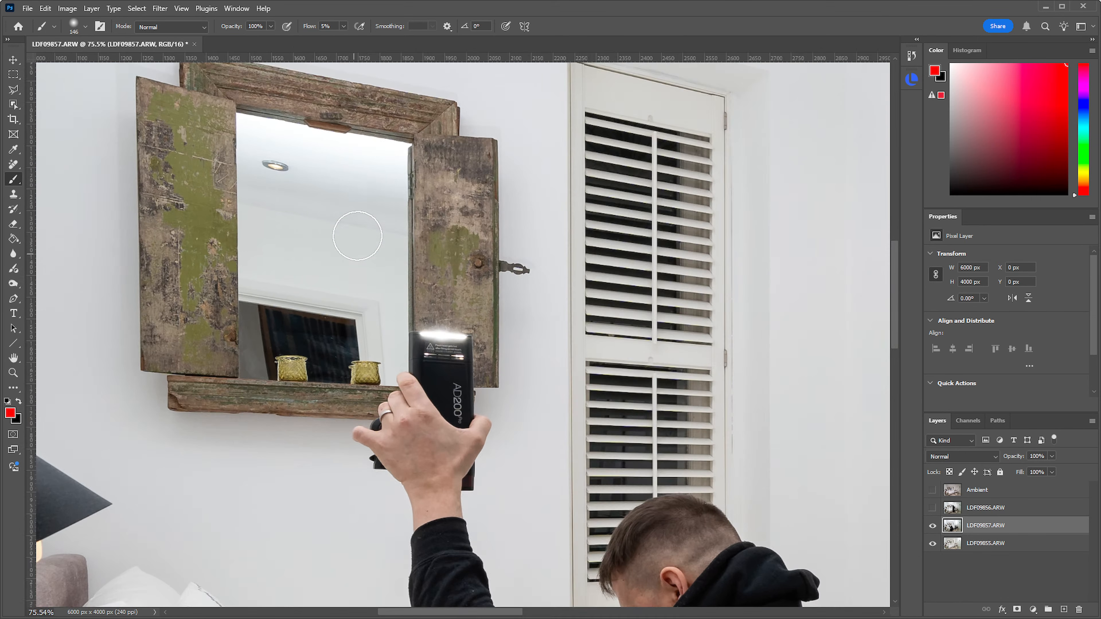
left_click(932, 526)
left_click(932, 526)
scroll(866, 477, "down", 6)
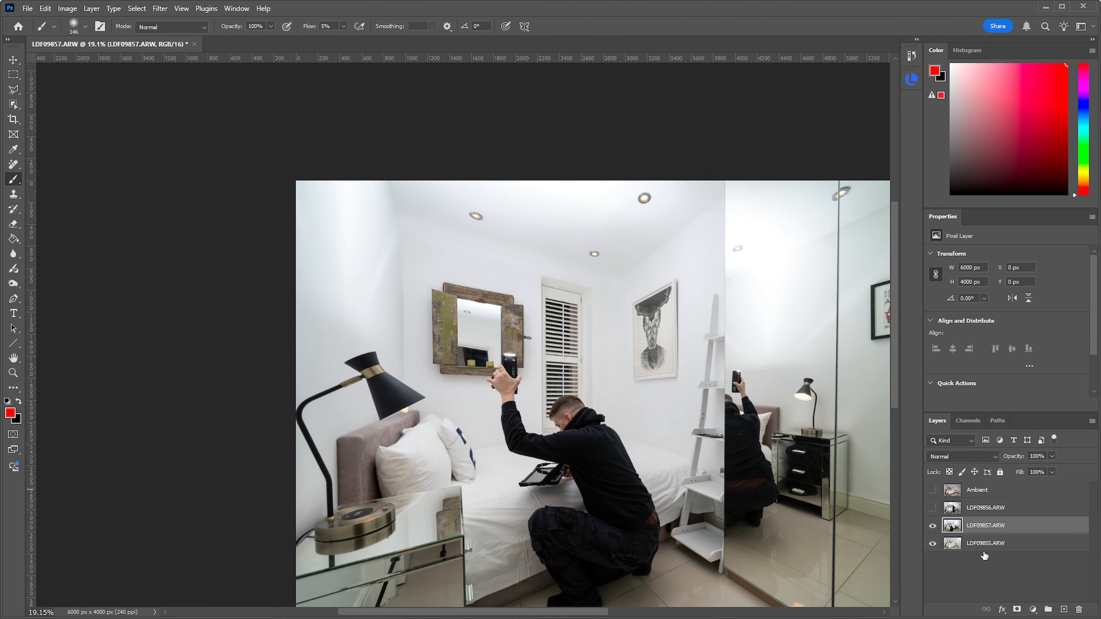
Add a black layer mask to the LDF09857.ARW layer and make the mask the active painting target
left_click(1017, 609, "alt")
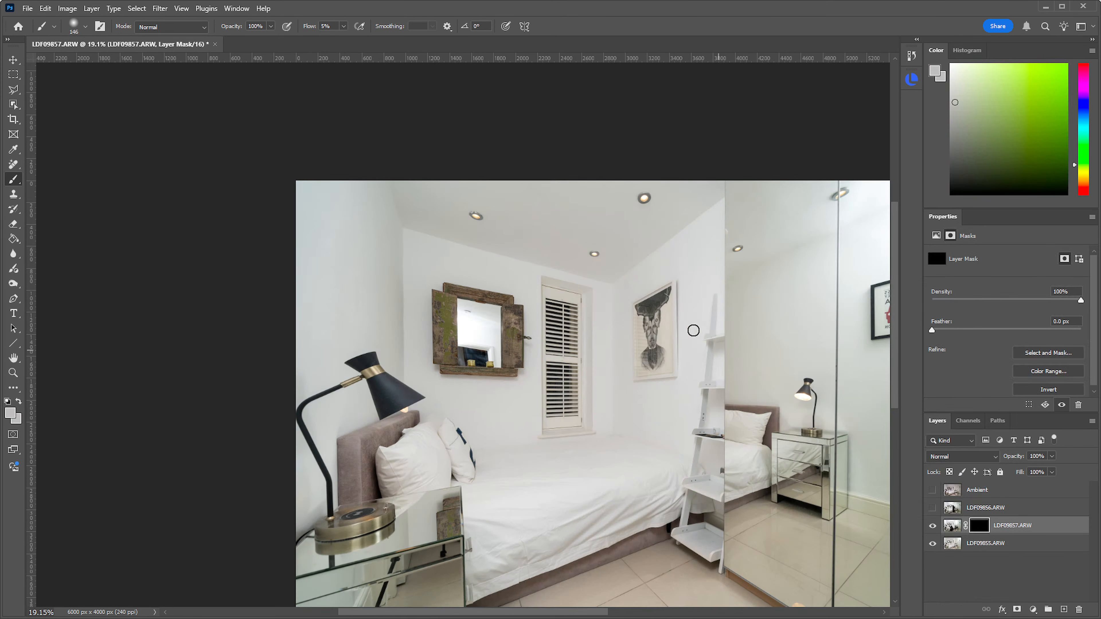
key("ctrl+0")
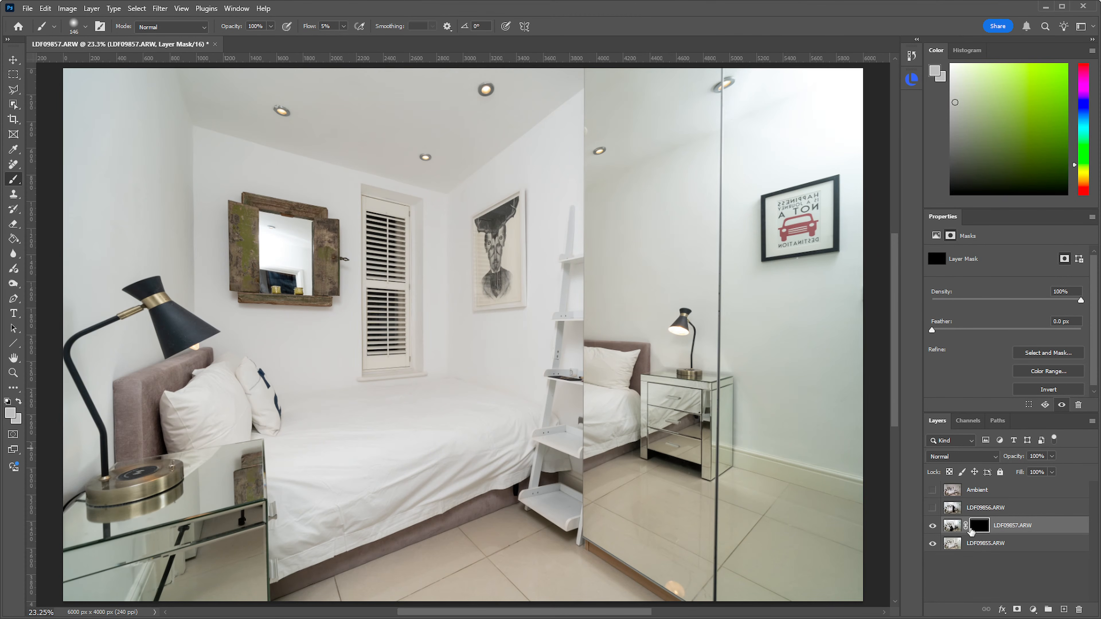
left_click(958, 527)
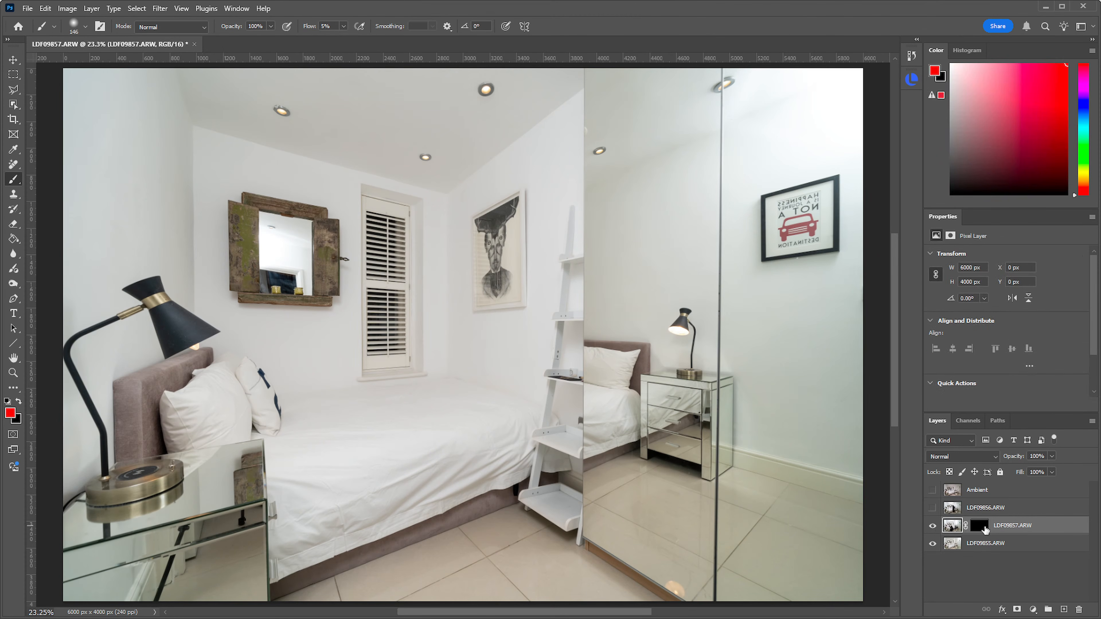
left_click(979, 527)
left_click(952, 526)
left_click(978, 526)
left_click(955, 526)
left_click(978, 525)
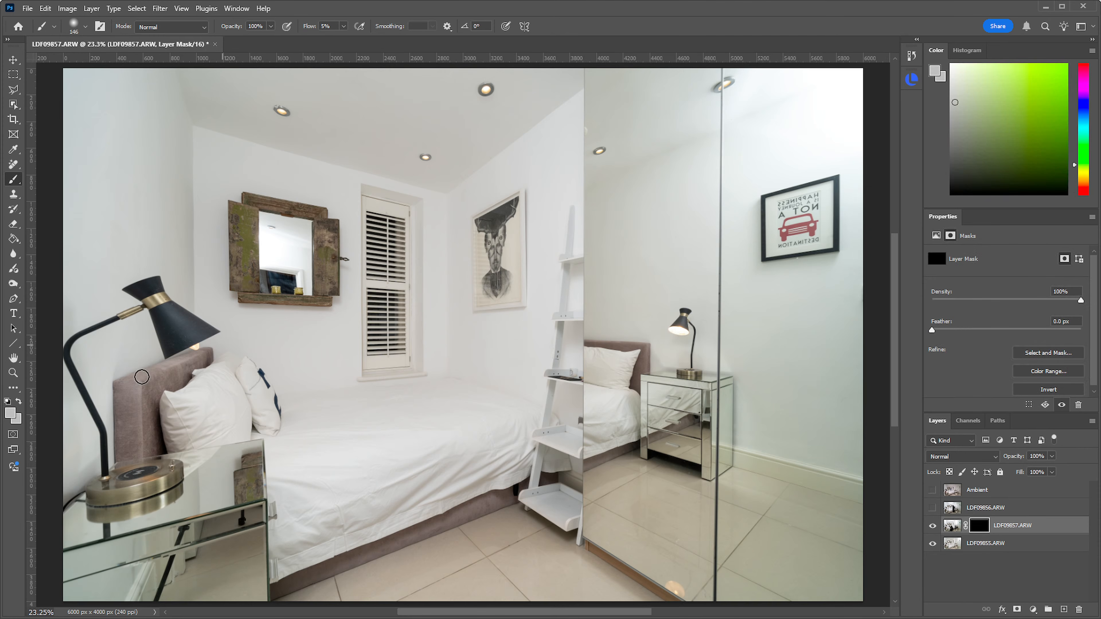
Reset the painting colours to white over black and enlarge the soft brush for the LDF09857.ARW mask
key("d")
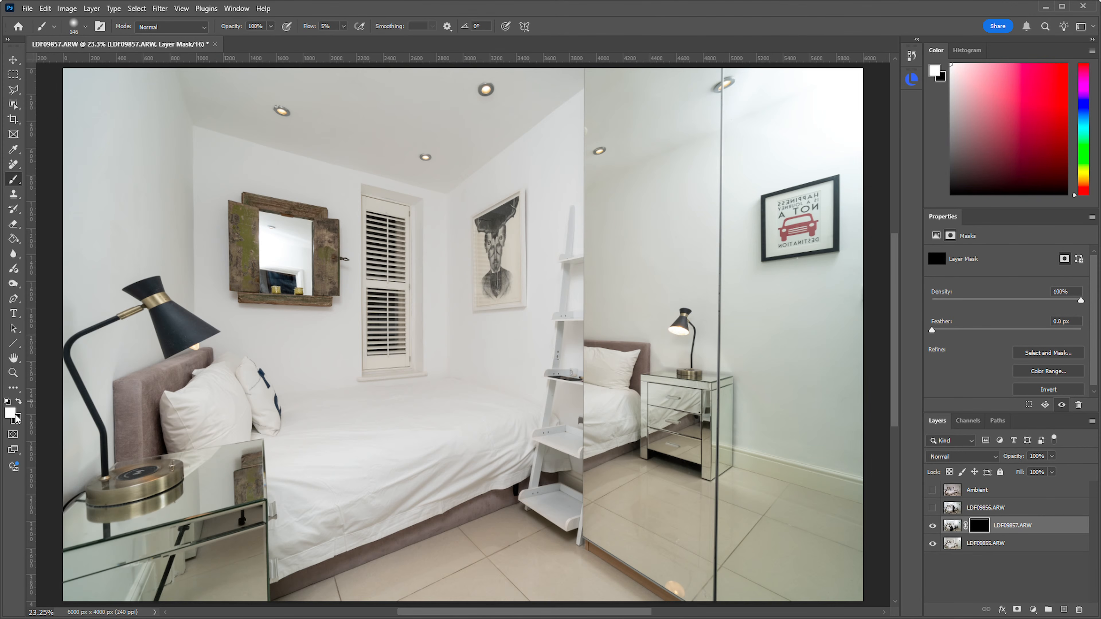
left_click(19, 402)
left_click(21, 403)
left_click_drag(608, 334, 689, 321)
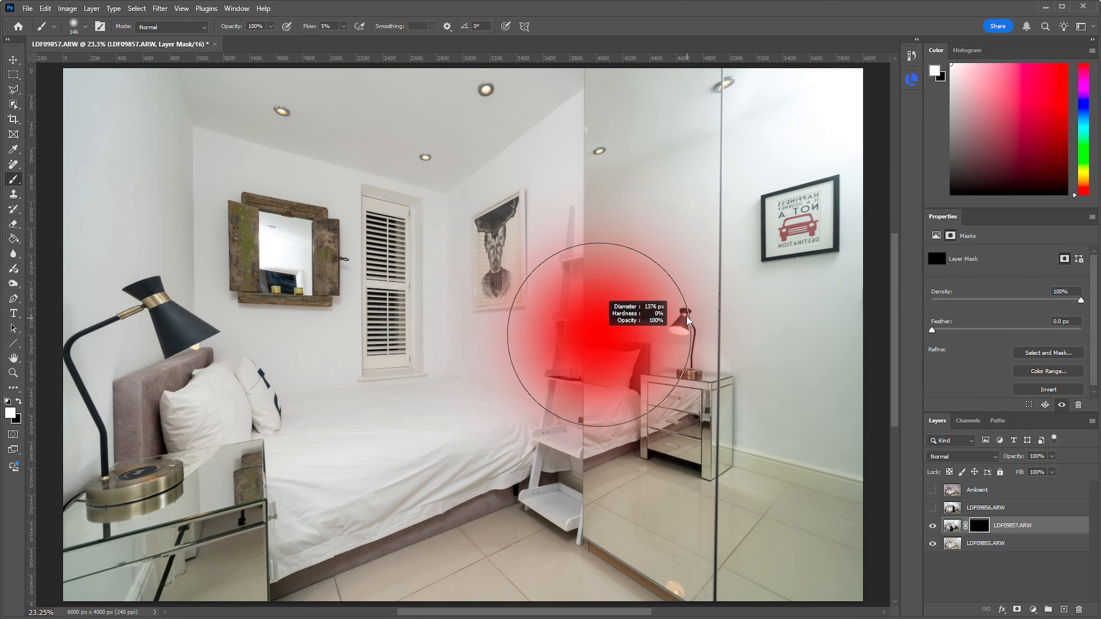
left_click_drag(677, 240, 675, 207)
mouse_move(590, 280)
left_mouse_down()
mouse_move(613, 276)
mouse_move(612, 228)
left_mouse_up()
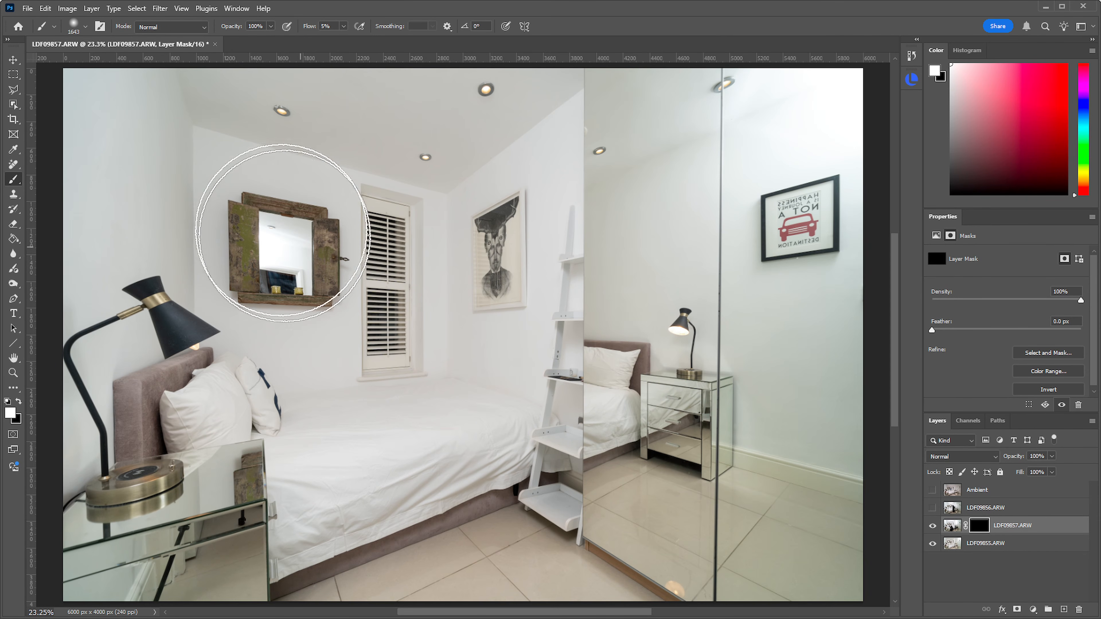
mouse_move(797, 105)
left_mouse_down()
mouse_move(821, 108)
mouse_move(677, 268)
mouse_move(683, 259)
mouse_move(561, 284)
mouse_move(602, 246)
left_mouse_up()
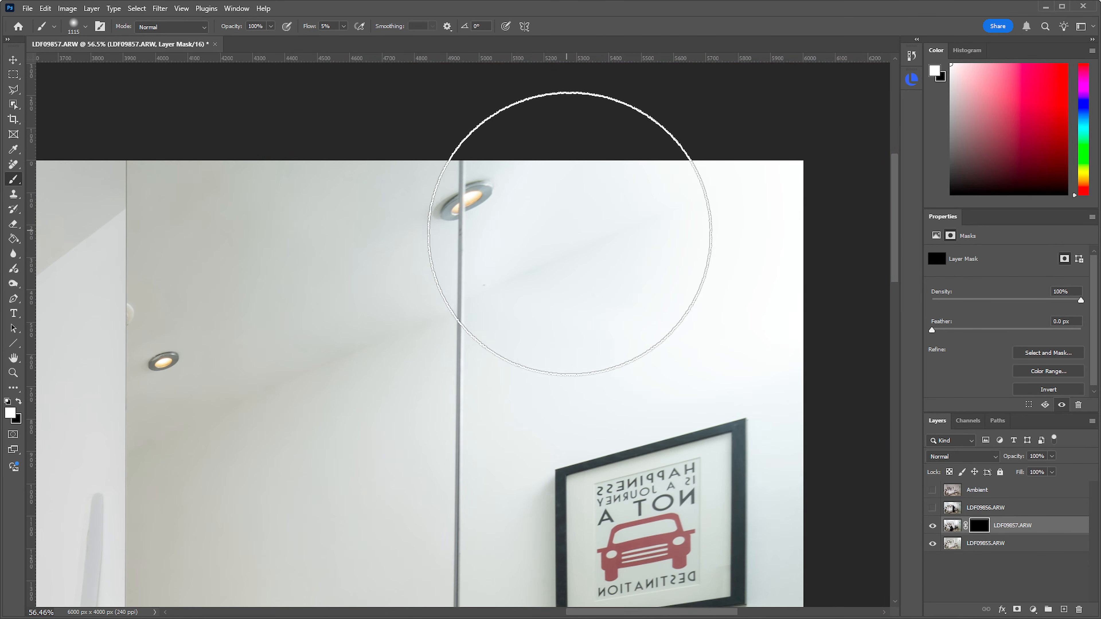
Set the brush flow to 20% and paint white on the LDF09857.ARW mask over the bright upper wall above the car print
key("shift+2")
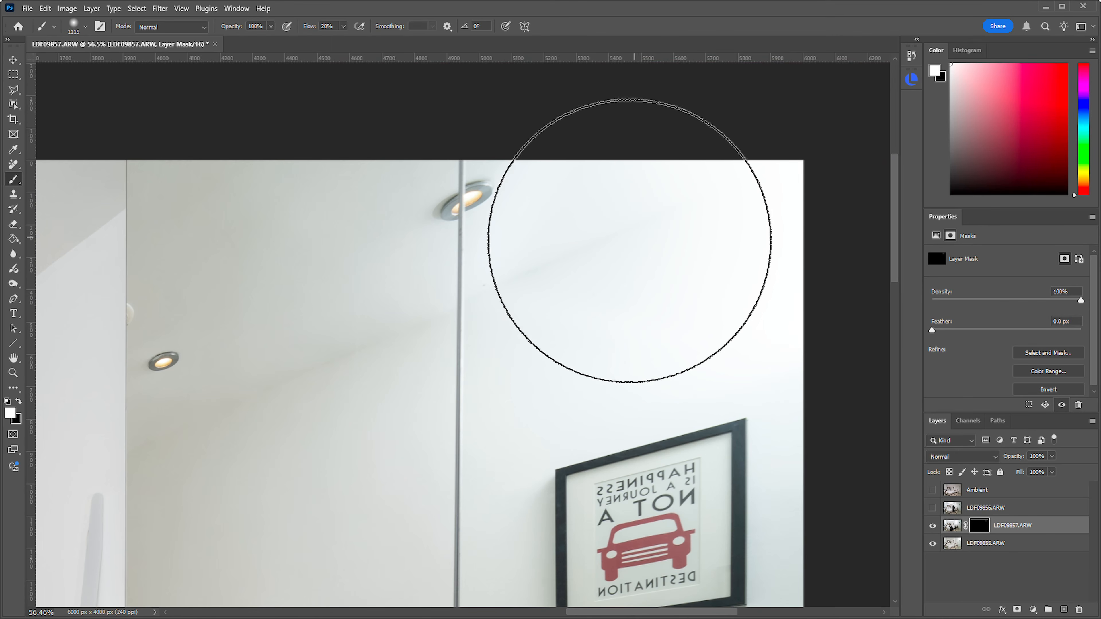
mouse_move(617, 270)
left_mouse_down()
mouse_move(601, 246)
mouse_move(597, 287)
mouse_move(740, 394)
mouse_move(536, 312)
mouse_move(572, 290)
left_mouse_up()
left_click_drag(572, 290, 498, 297)
mouse_move(481, 230)
left_mouse_down()
mouse_move(449, 206)
mouse_move(437, 229)
left_mouse_up()
key("space")
left_click_drag(637, 356, 667, 242)
scroll(710, 285, "down", 5)
mouse_move(694, 296)
left_mouse_down()
mouse_move(729, 342)
mouse_move(747, 345)
left_mouse_up()
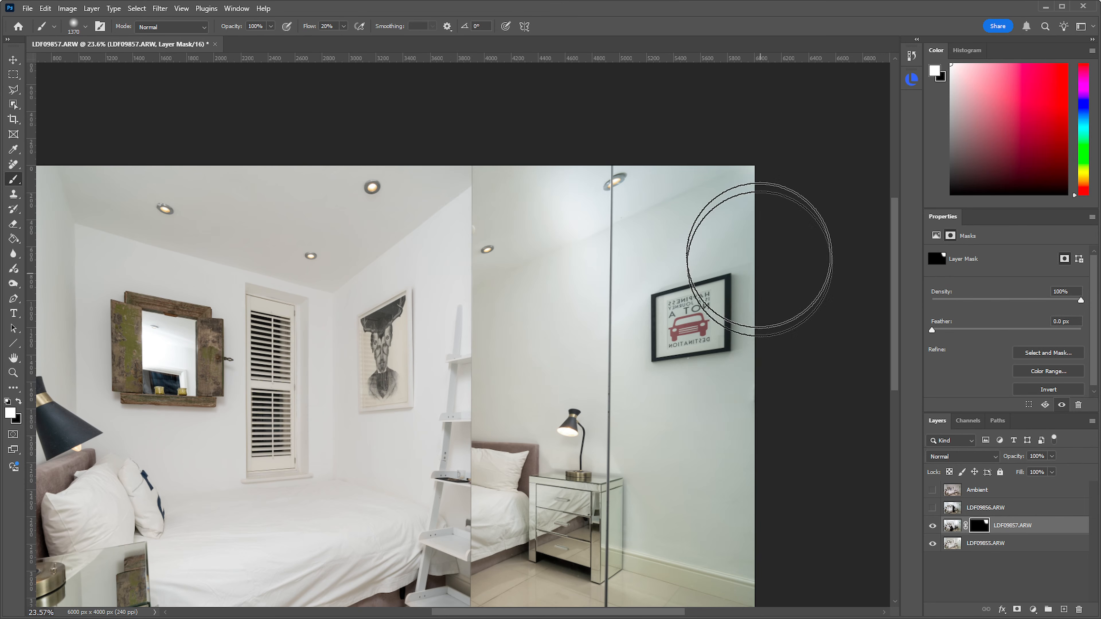
Paint the LDF09857.ARW mask white inside the rustic mirror with a smaller brush, tidying around it in black
key("x")
left_click_drag(443, 357, 700, 330)
mouse_move(446, 321)
left_mouse_down()
mouse_move(477, 315)
mouse_move(476, 303)
mouse_move(219, 329)
left_mouse_up()
mouse_move(405, 282)
left_mouse_down()
mouse_move(388, 270)
mouse_move(411, 283)
left_mouse_up()
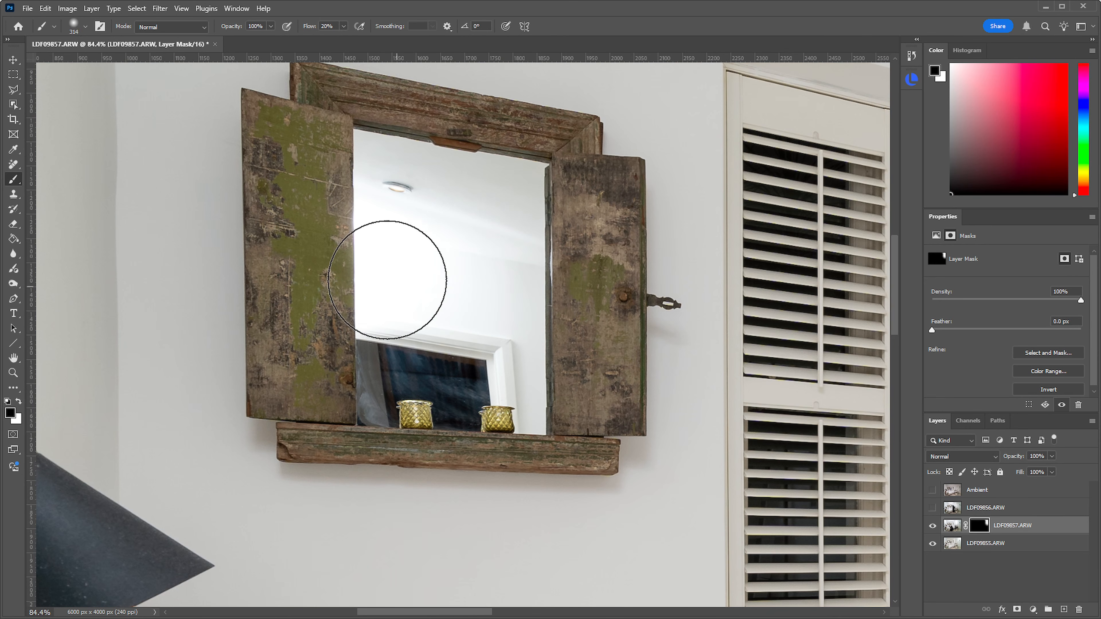
key("x")
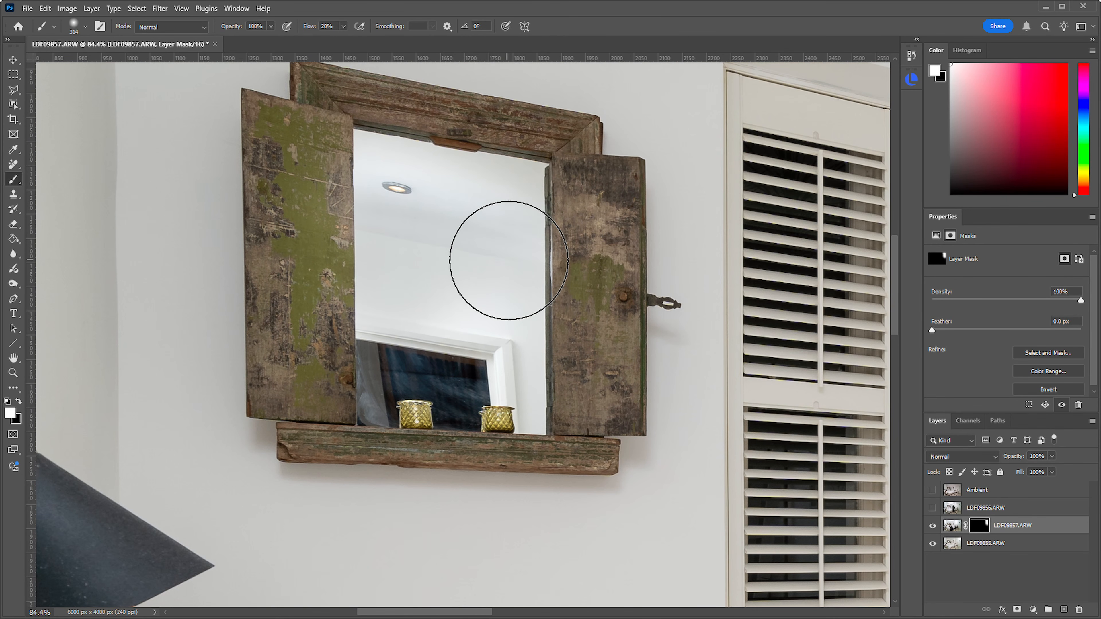
mouse_move(536, 341)
left_mouse_down()
mouse_move(495, 371)
mouse_move(352, 236)
mouse_move(370, 180)
mouse_move(489, 224)
mouse_move(524, 222)
mouse_move(514, 194)
left_mouse_up()
key("x")
mouse_move(602, 355)
left_mouse_down()
mouse_move(637, 388)
mouse_move(620, 376)
mouse_move(624, 412)
mouse_move(514, 355)
left_mouse_up()
left_click_drag(467, 300, 554, 302)
left_click_drag(563, 302, 512, 305)
left_click_drag(629, 352, 486, 321)
scroll(503, 331, "down", 3)
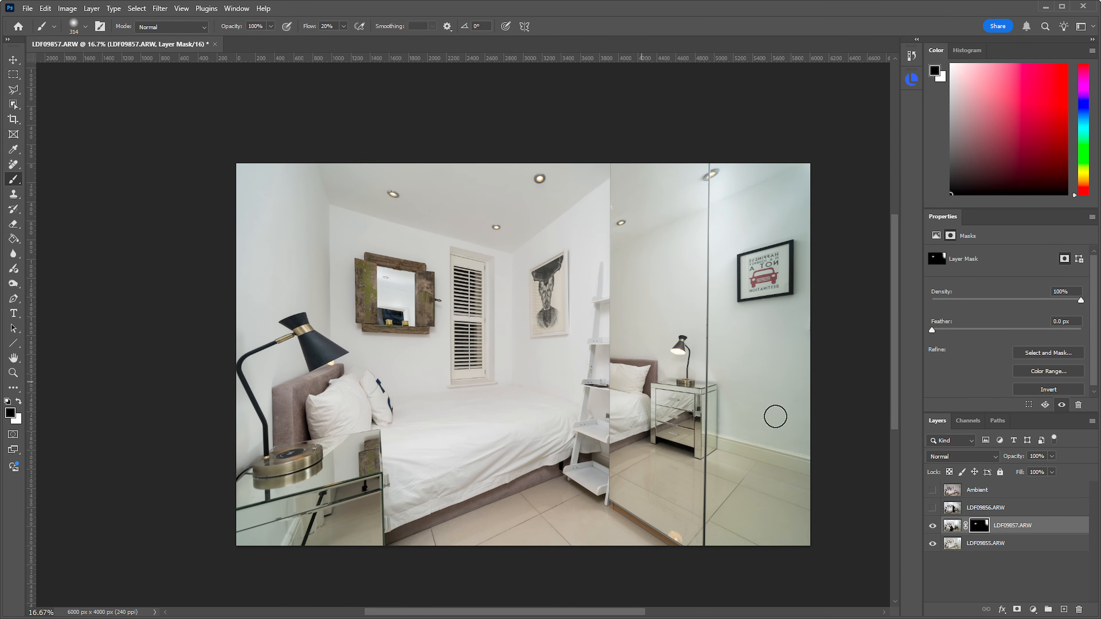
Toggle the LDF09857.ARW layer's visibility to compare the masked repairs with the base exposure, leaving the layer shown
left_click(932, 526)
left_click(933, 526)
left_click(935, 527)
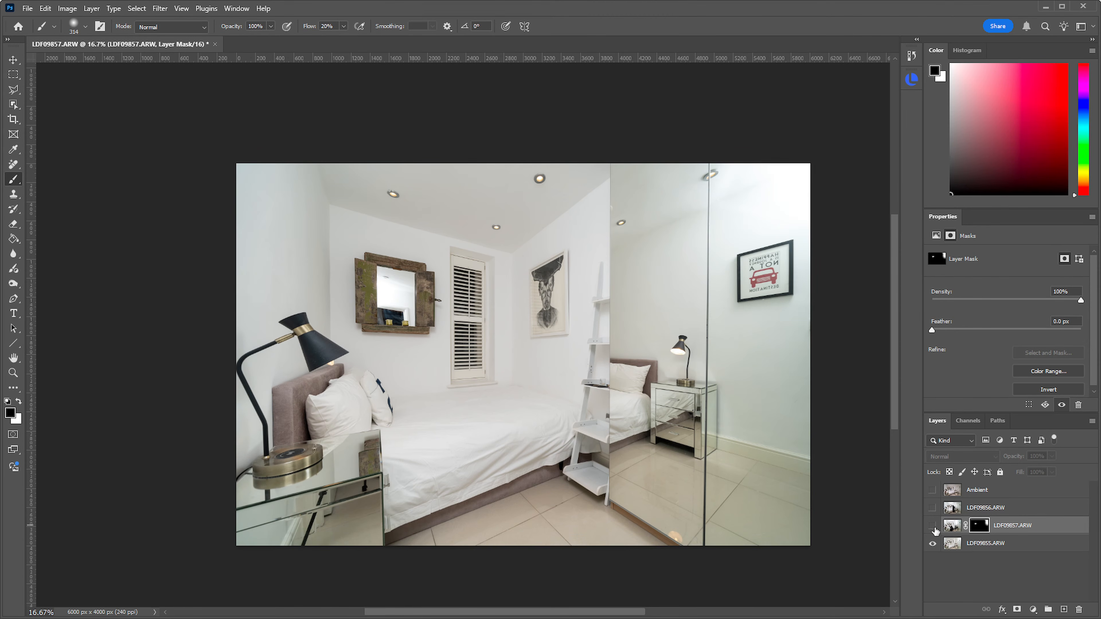
double_click(935, 530)
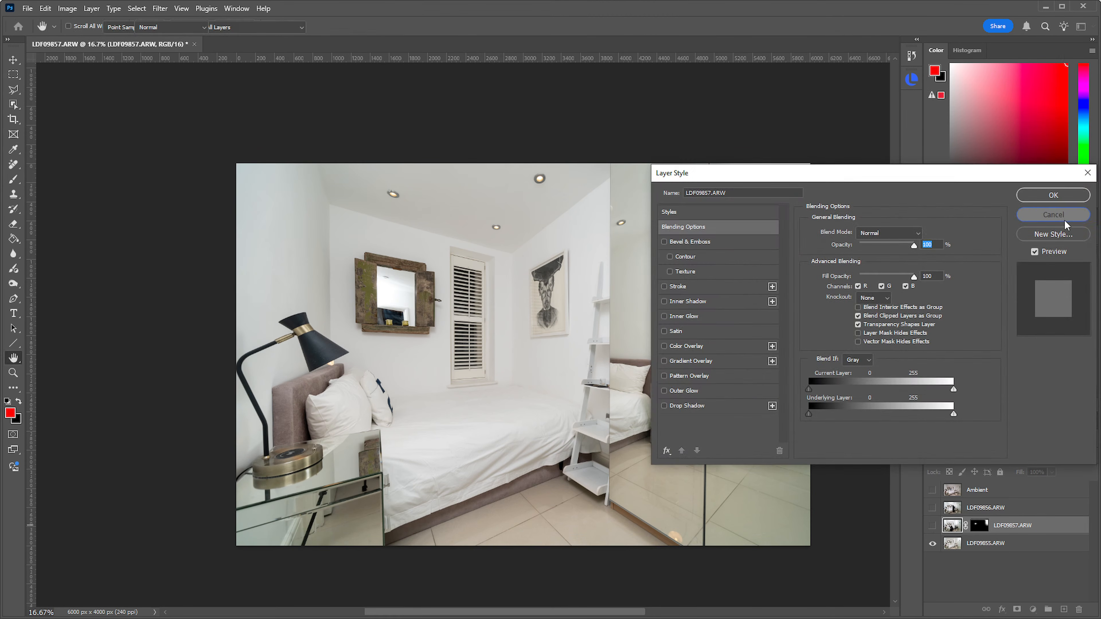
left_click(1063, 219)
left_click(932, 527)
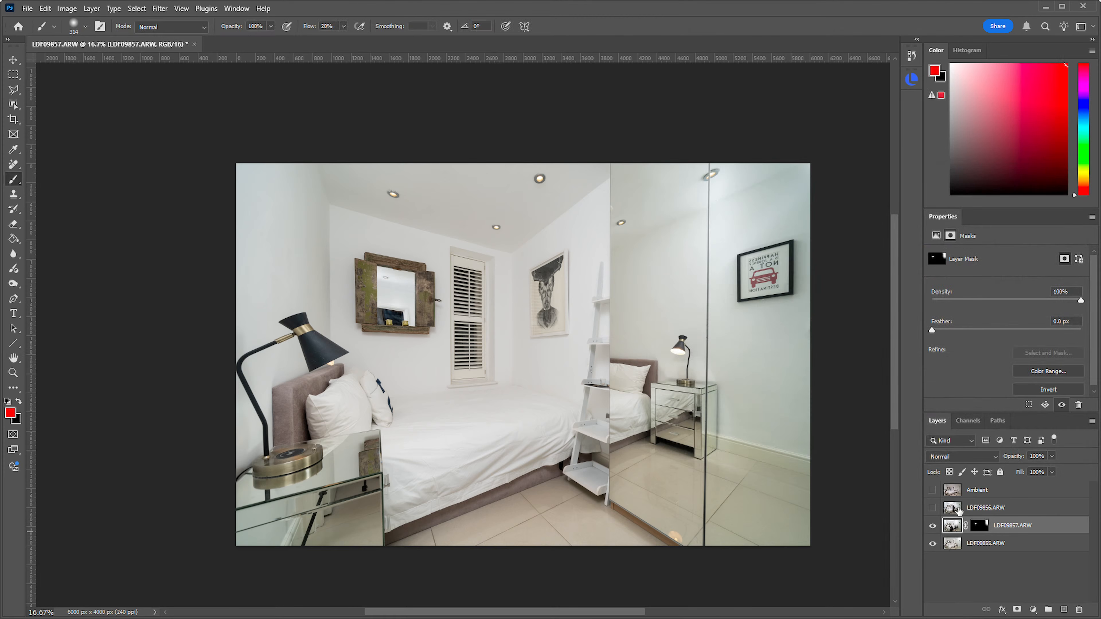
Disable and re-enable the LDF09857.ARW layer mask several times to compare the full flash exposure with the masked result
left_click(980, 526)
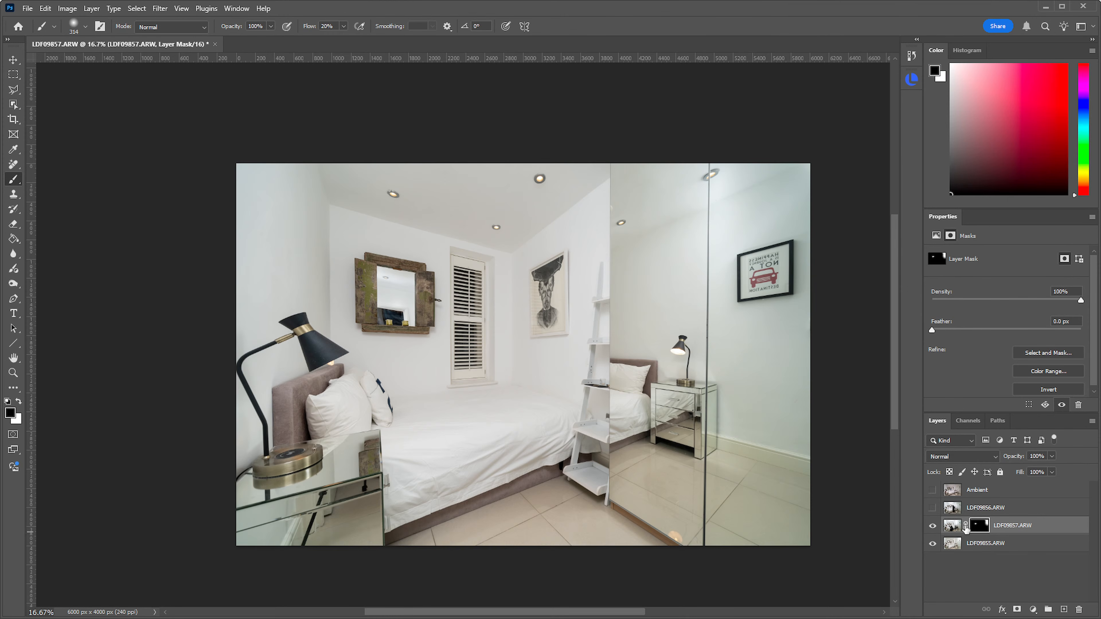
left_click(982, 527, "shift")
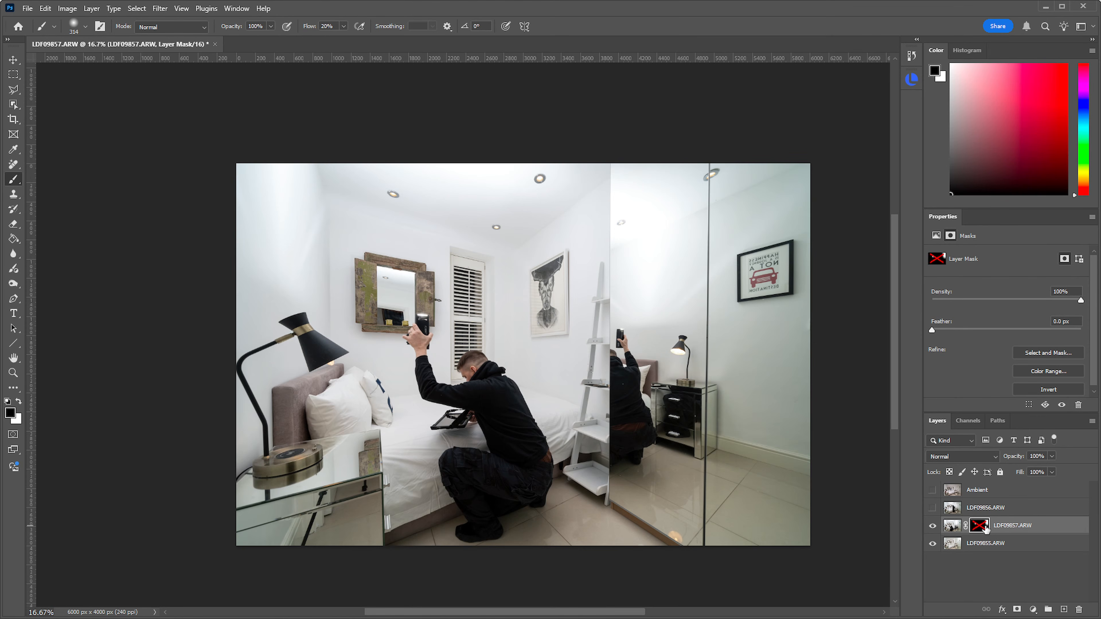
left_click(984, 529, "shift")
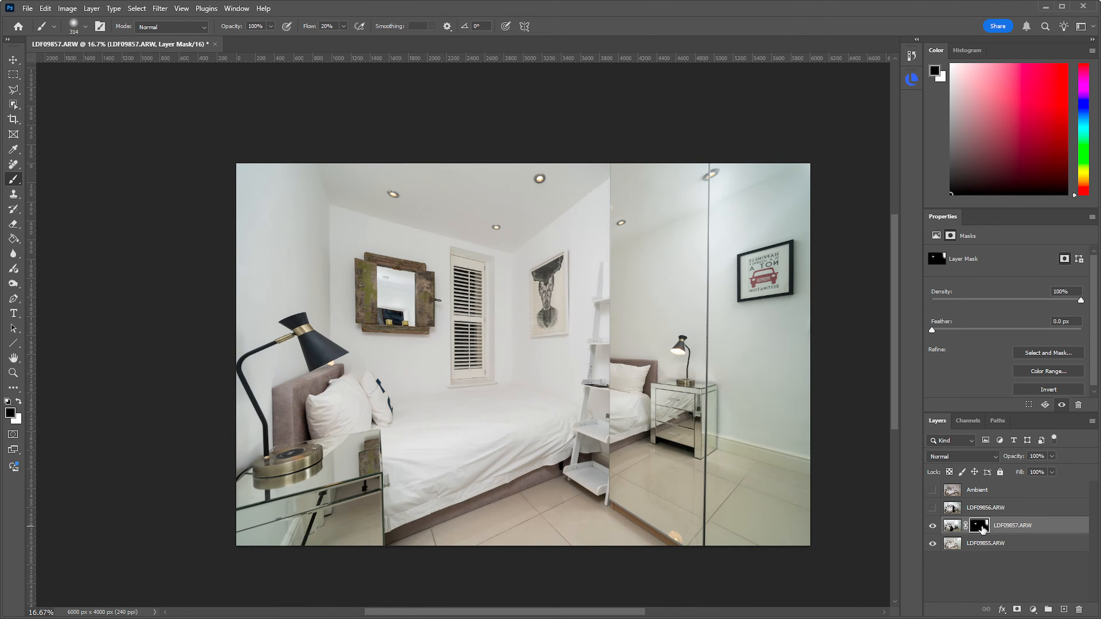
left_click(982, 528, "shift")
left_click(982, 528, "shift")
left_click(983, 528, "shift")
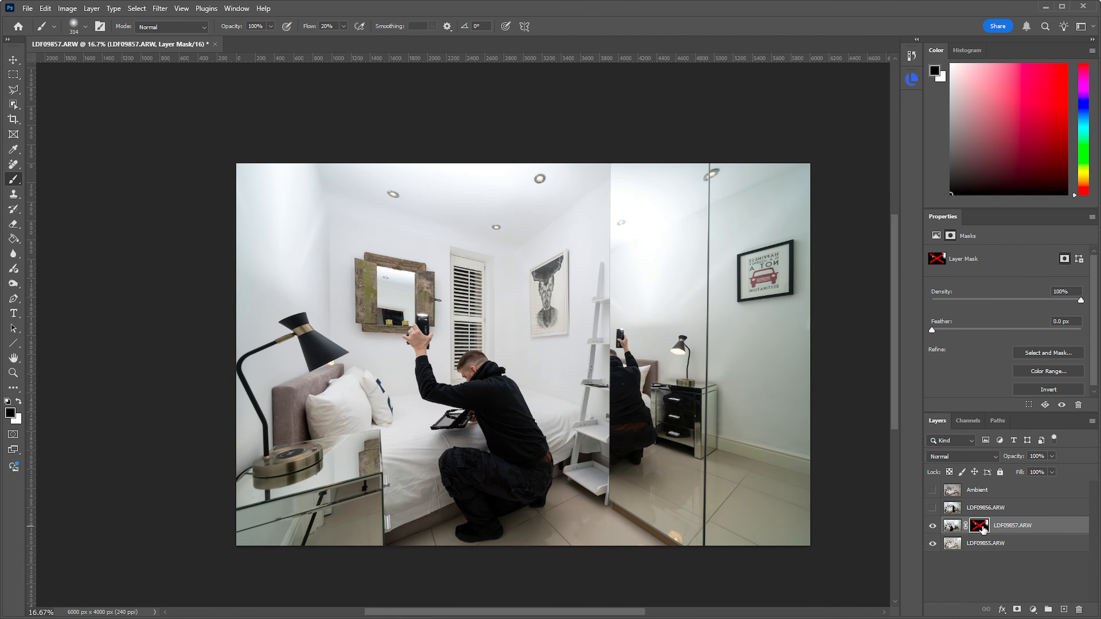
left_click(982, 529, "shift")
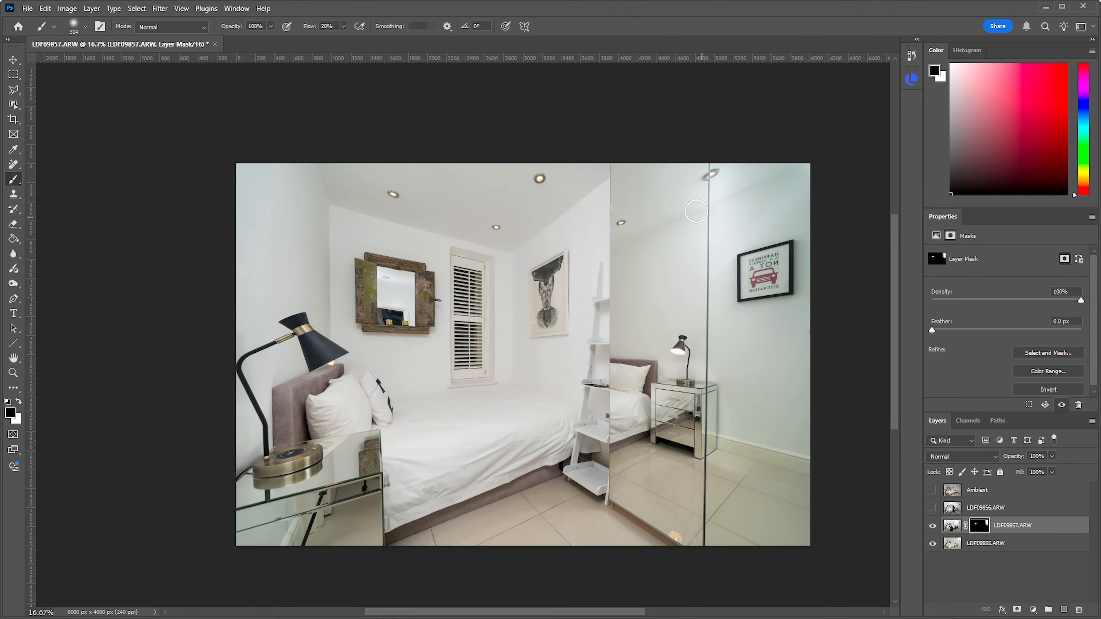
Enlarge the brush and touch up the LDF09857.ARW mask around the ceiling reflected in the wardrobe mirror
mouse_move(718, 213)
left_mouse_down()
mouse_move(667, 212)
mouse_move(669, 192)
left_mouse_up()
key("x")
key("x")
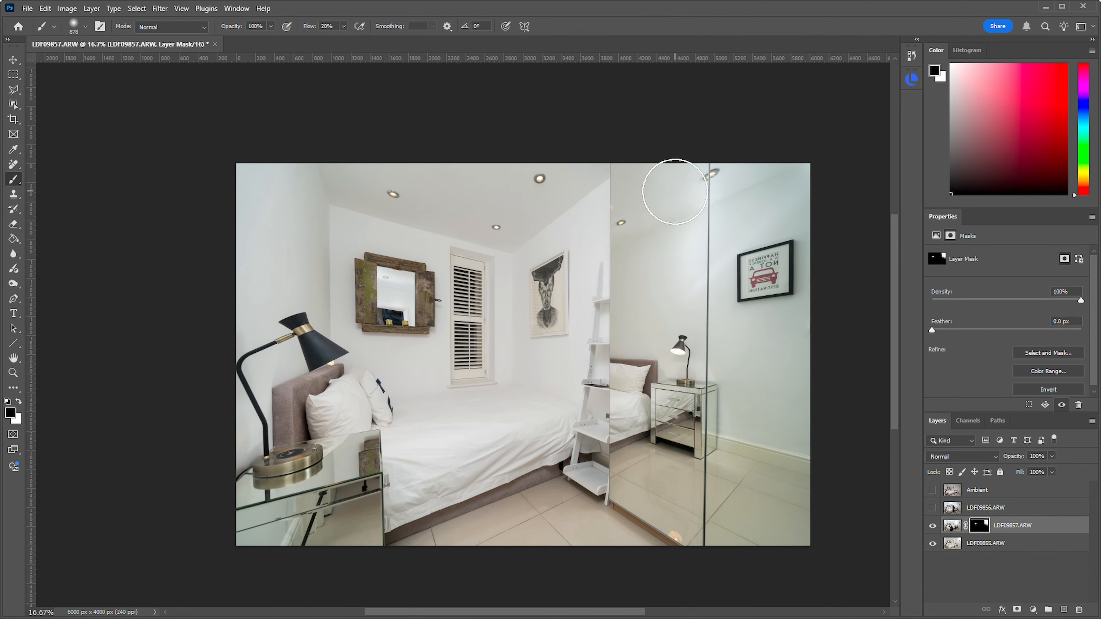
Show the LDF09856.ARW layer and add a black layer mask to it
left_click(934, 508)
left_click(984, 509)
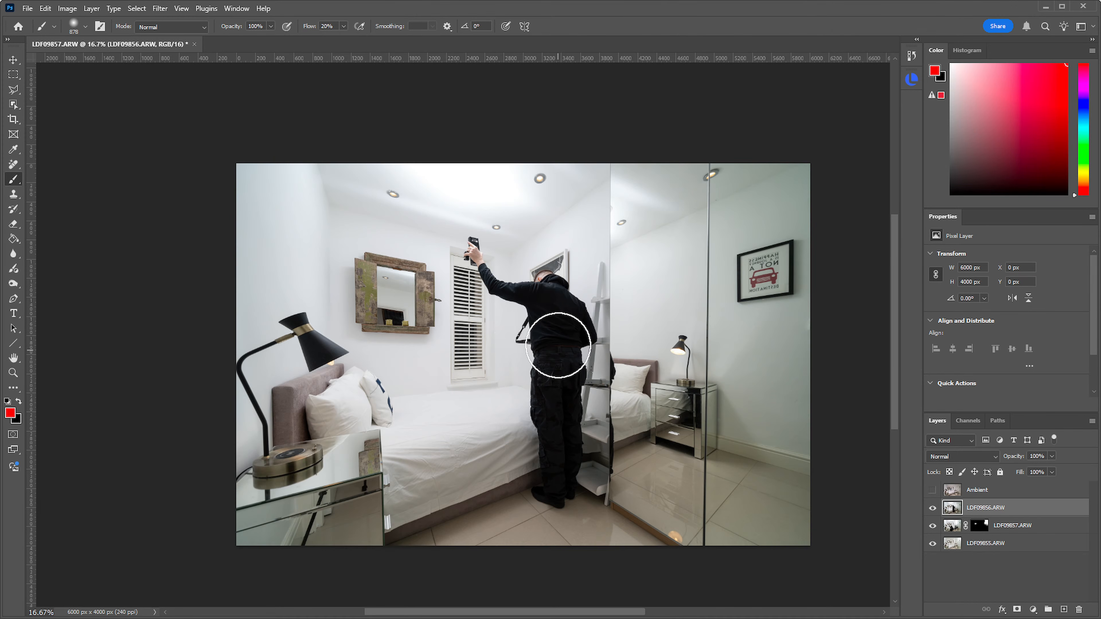
left_click_drag(388, 301, 408, 272)
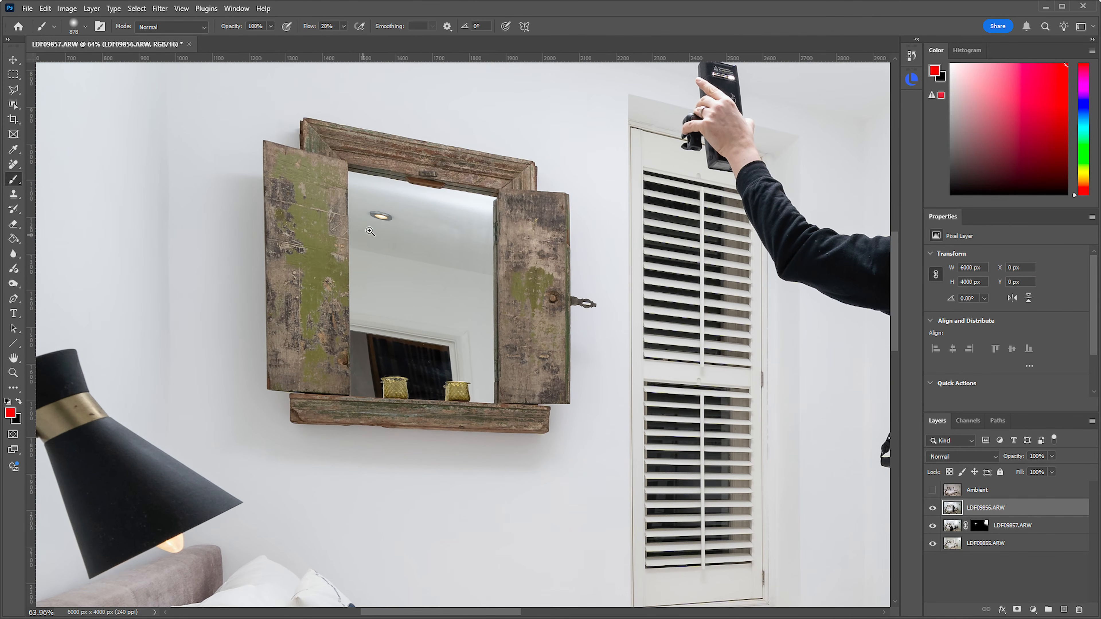
left_click(1017, 610, "alt")
Paint white on the LDF09856.ARW mask inside the rustic mirror with a smaller brush to bring in its reflection
left_click_drag(439, 268, 319, 280)
key("x")
mouse_move(377, 250)
left_mouse_down()
mouse_move(374, 240)
mouse_move(437, 239)
mouse_move(470, 299)
mouse_move(381, 246)
mouse_move(429, 227)
mouse_move(381, 226)
left_mouse_up()
key("x")
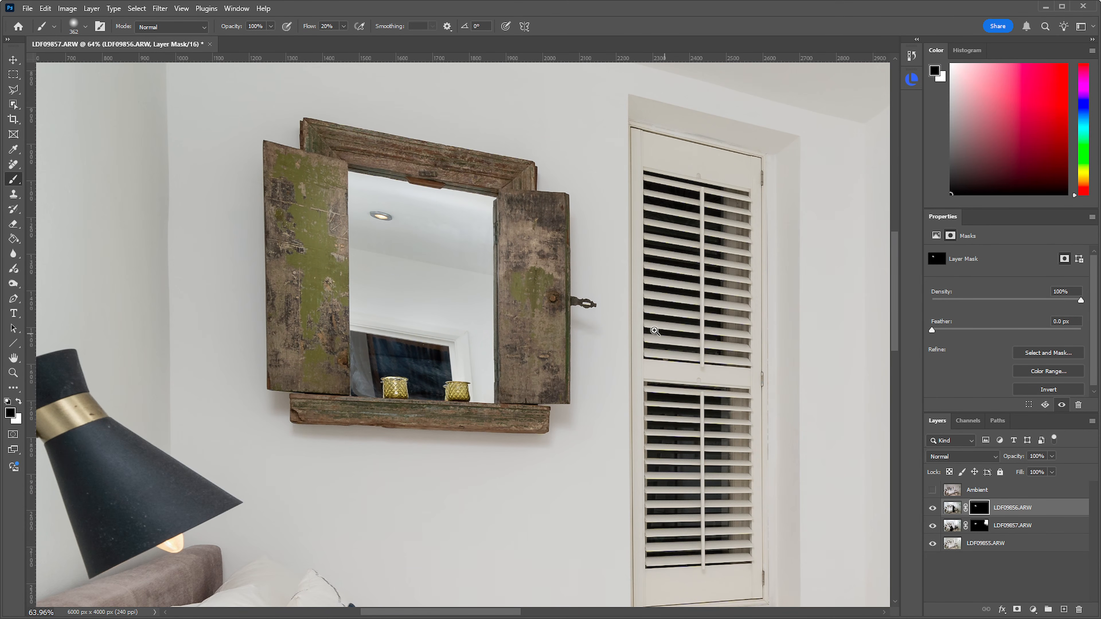
Paint white on the LDF09856.ARW mask over the wardrobe mirror's upper wall and ceiling, and compare the layer hidden and shown
scroll(653, 330, "down", 8)
left_click_drag(698, 354, 466, 346)
scroll(599, 296, "up", 3)
mouse_move(661, 291)
left_mouse_down()
mouse_move(736, 270)
mouse_move(706, 260)
left_mouse_up()
key("x")
mouse_move(654, 179)
left_mouse_down()
mouse_move(769, 207)
mouse_move(760, 401)
mouse_move(626, 189)
mouse_move(611, 191)
mouse_move(705, 369)
mouse_move(591, 227)
left_mouse_up()
left_click_drag(591, 225, 545, 229)
key("x")
left_click_drag(556, 174, 581, 210)
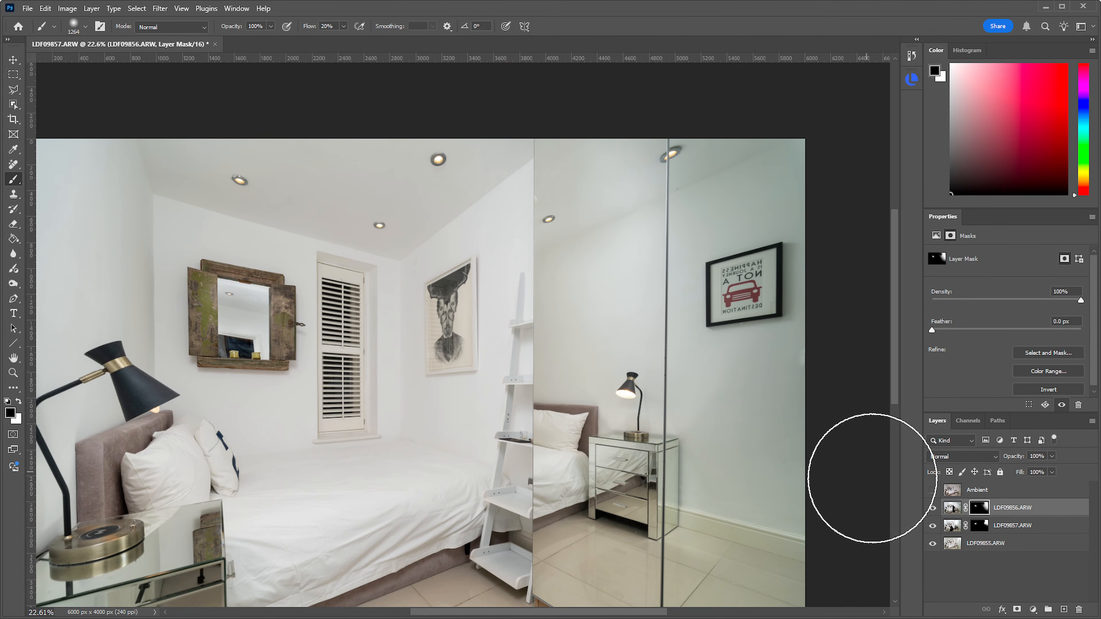
left_click(932, 508)
left_click(932, 508)
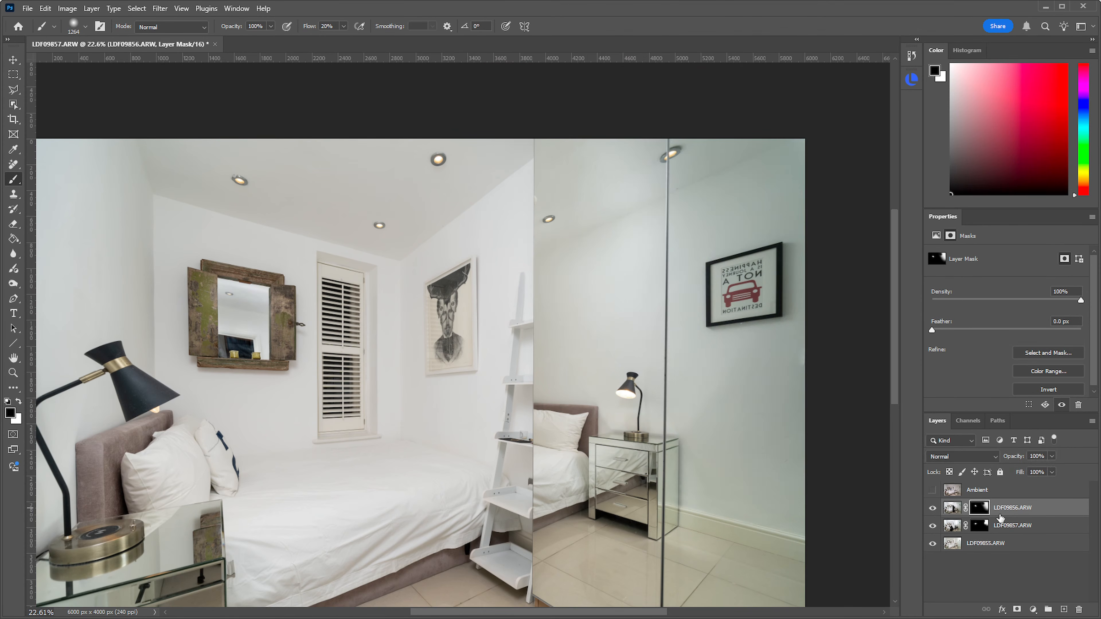
Add a Curves adjustment layer above LDF09856.ARW and clip it to that layer
left_click(1033, 610)
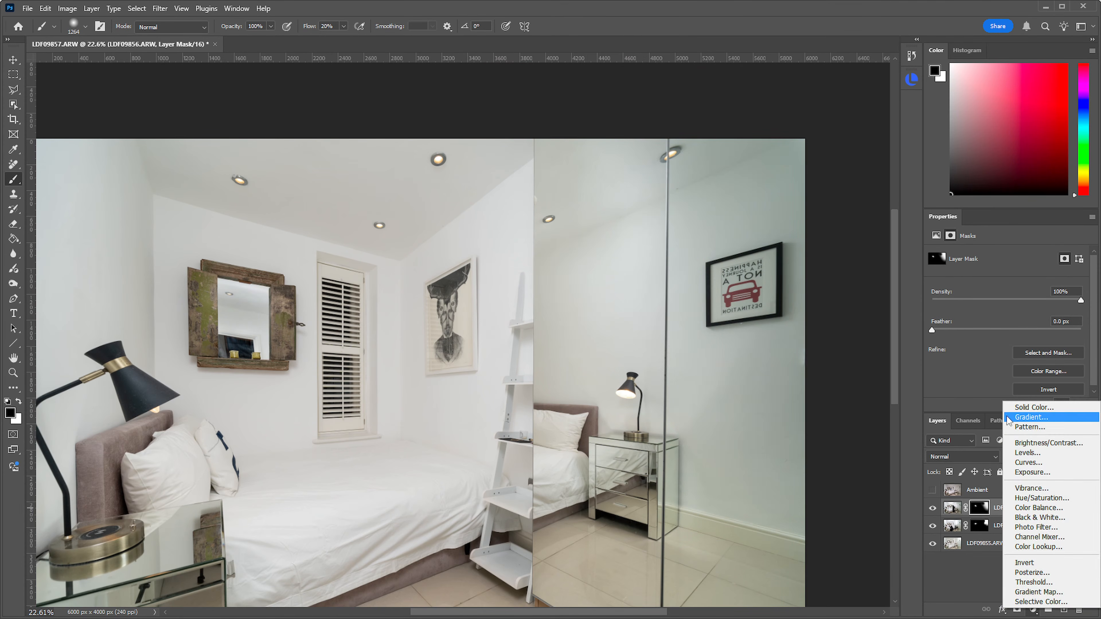
left_click(976, 554)
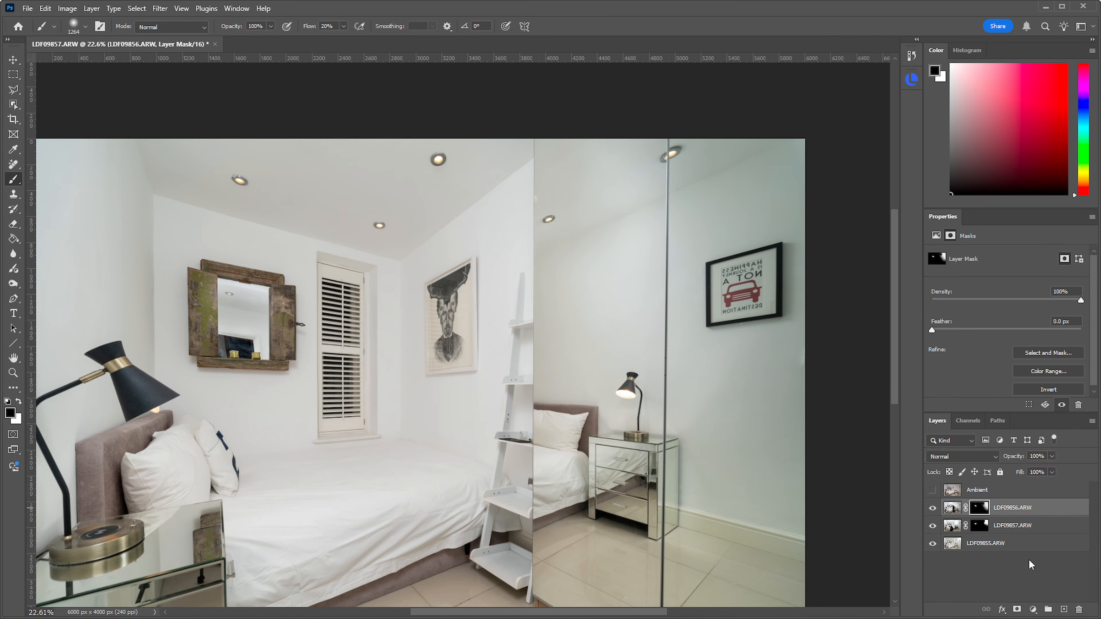
left_click(1033, 610)
left_click(1027, 464)
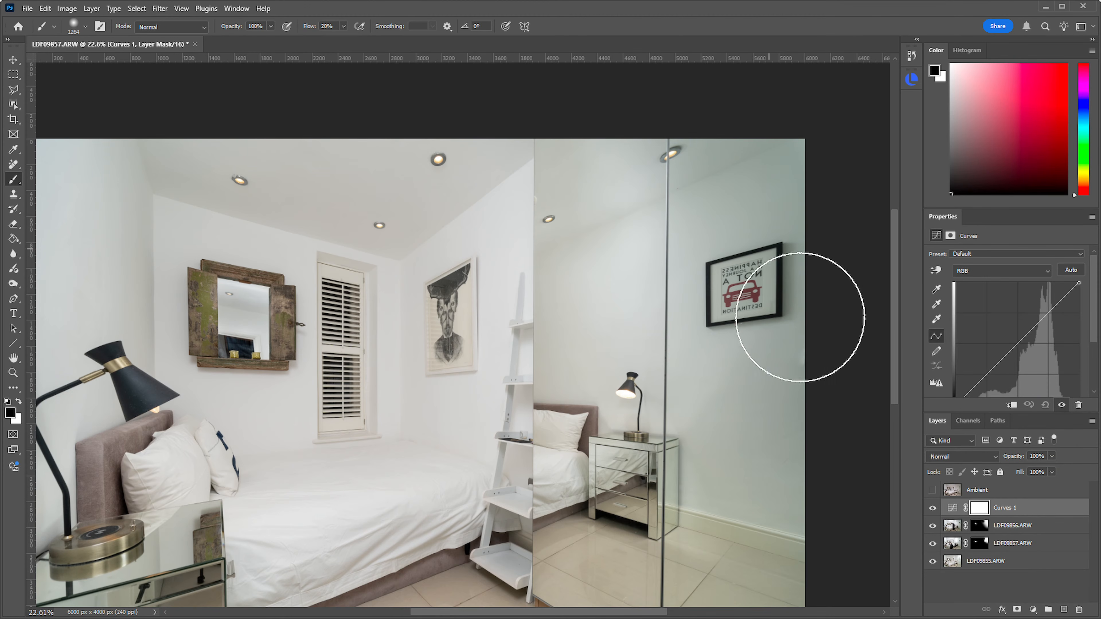
left_click(954, 526)
left_click(932, 526)
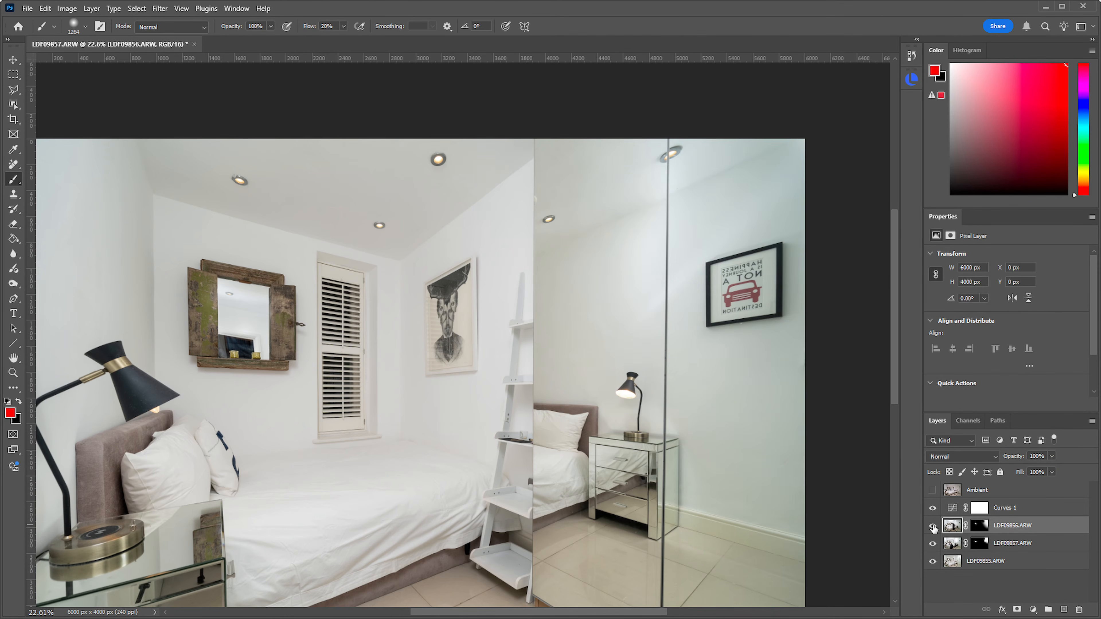
left_click(1009, 509)
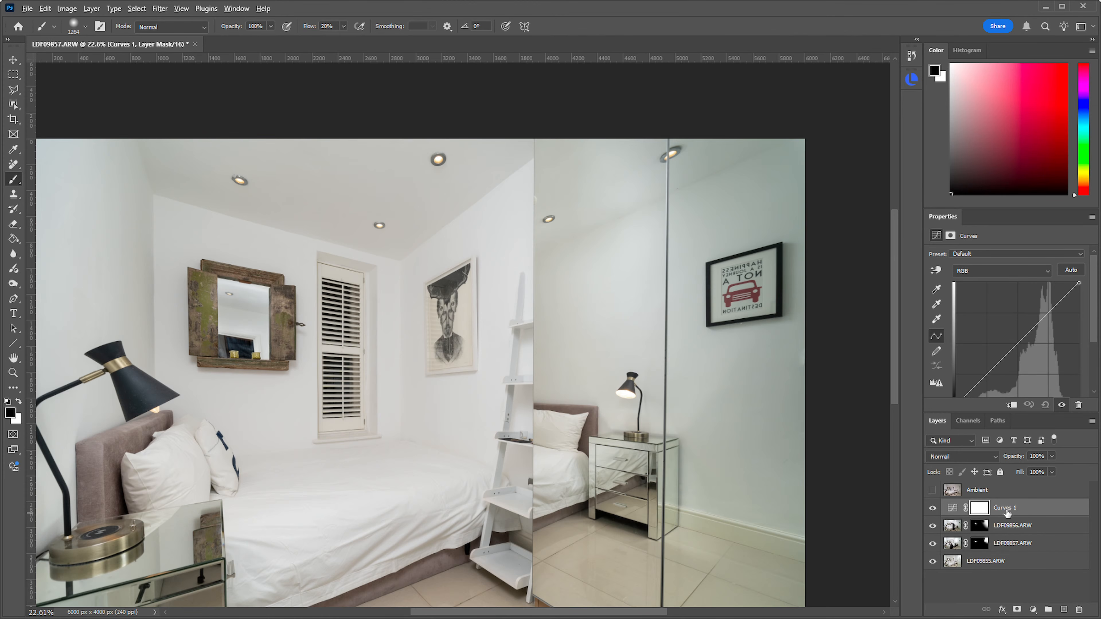
left_click_drag(1006, 514, 1006, 512)
left_click(1007, 512, "alt")
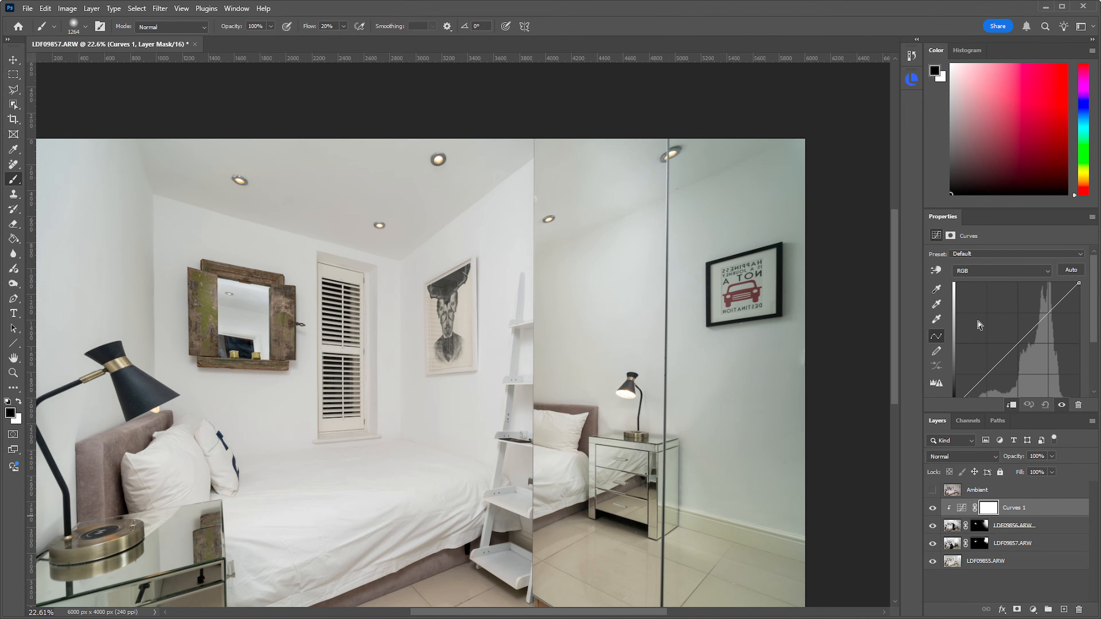
Brighten the clipped layer by raising the midtones of the RGB curve, and compare the Curves 1 layer hidden and shown
left_click_drag(1022, 336, 1008, 335)
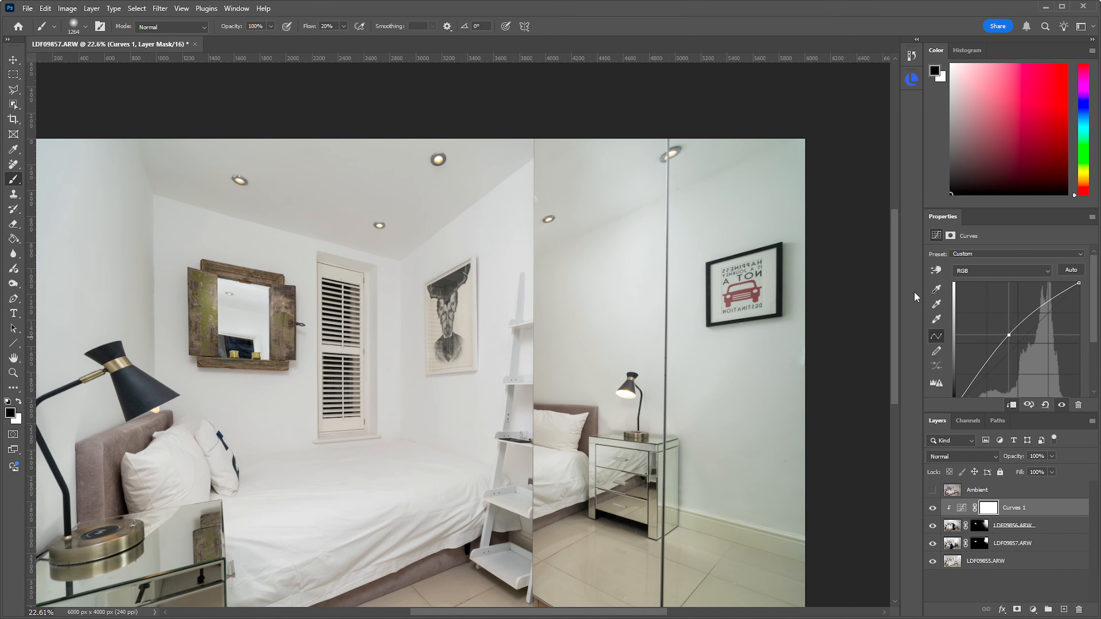
key("ctrl+0")
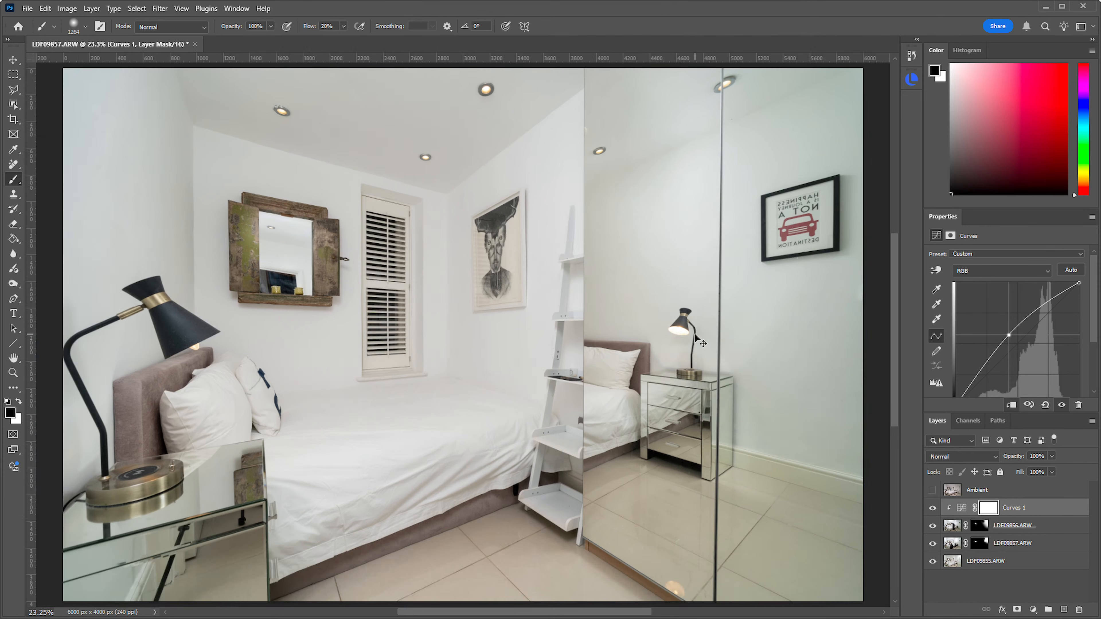
left_click_drag(647, 287, 618, 292)
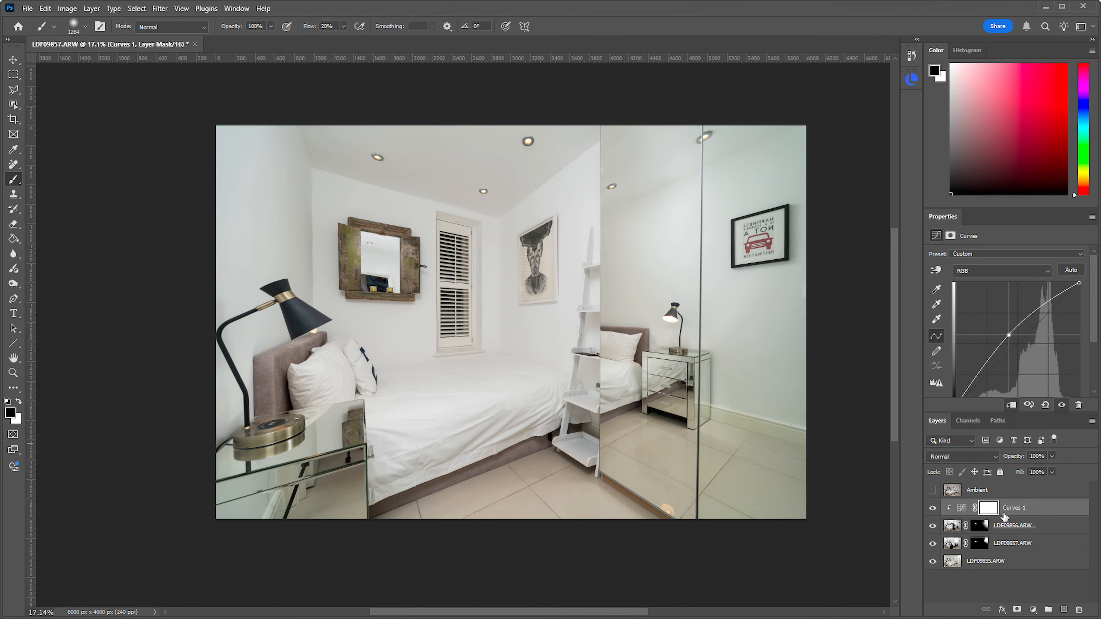
left_click(933, 511)
left_click(933, 511)
left_click(933, 510)
left_click(933, 511)
Paint black on the Curves 1 mask over the rustic mirror, and compare the adjustment hidden and shown
left_click(979, 526)
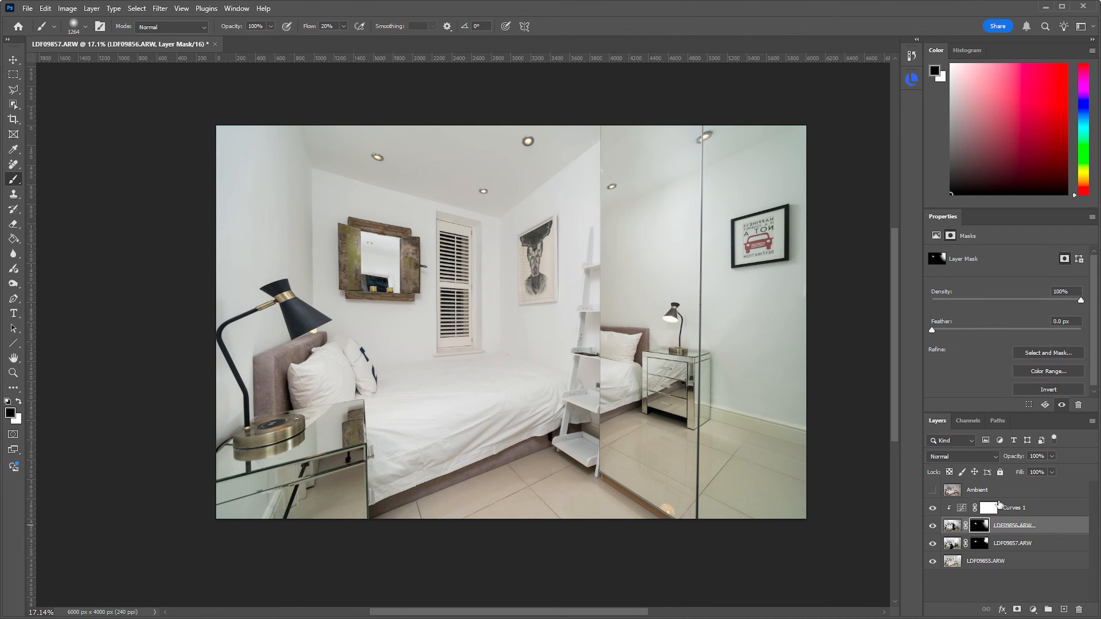
left_click(987, 509)
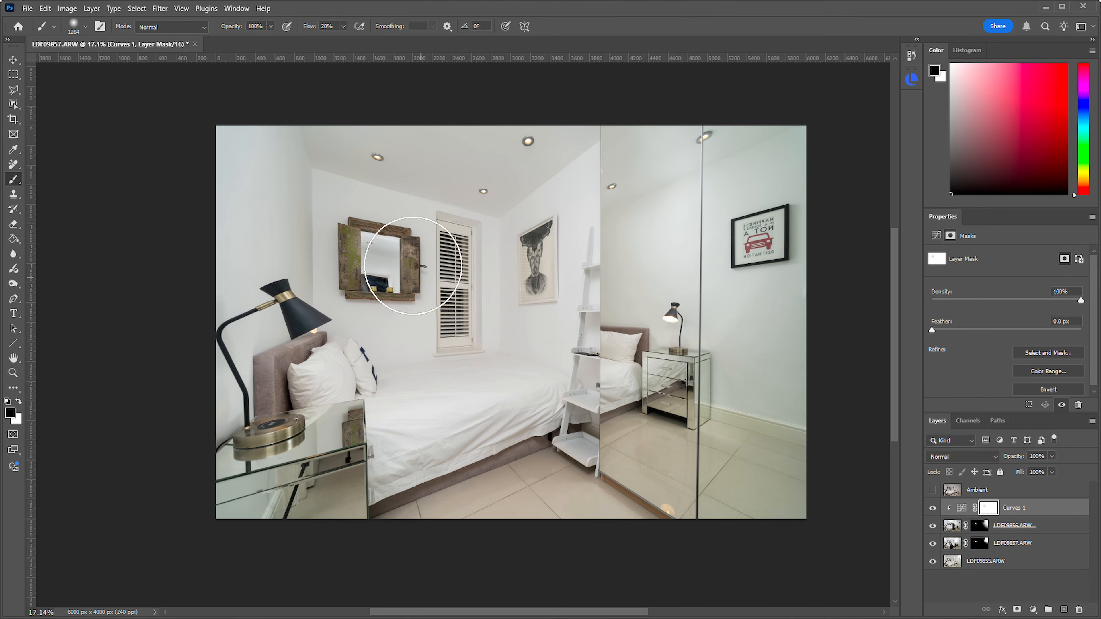
mouse_move(363, 245)
left_mouse_down()
mouse_move(433, 261)
mouse_move(405, 221)
mouse_move(403, 246)
left_mouse_up()
left_click(932, 508)
left_click(933, 508)
Group the Curves 1, LDF09856.ARW, LDF09857.ARW and LDF09855.ARW layers and name the group Flash
left_click(1023, 563, "shift")
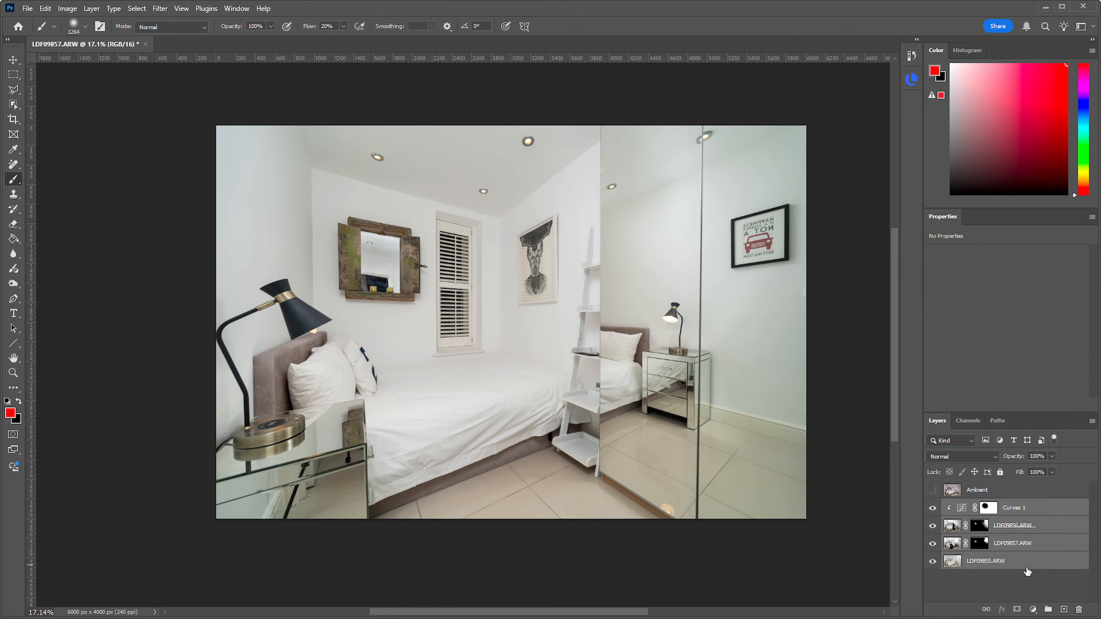
left_click(1025, 508)
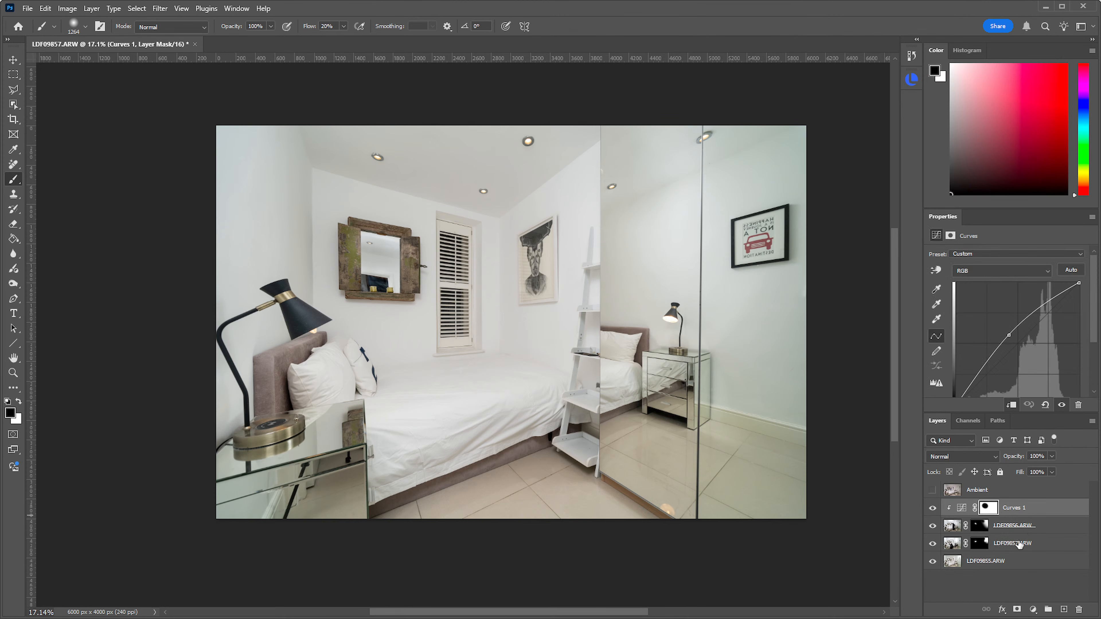
left_click(1018, 563, "shift")
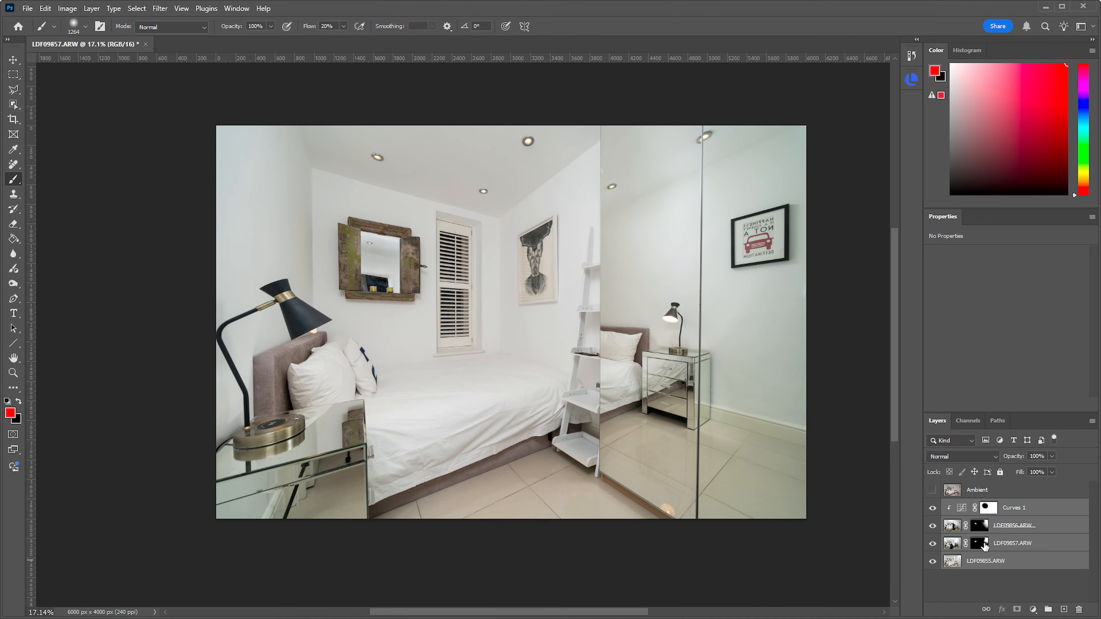
key("ctrl+g")
double_click(976, 506)
type("Flas")
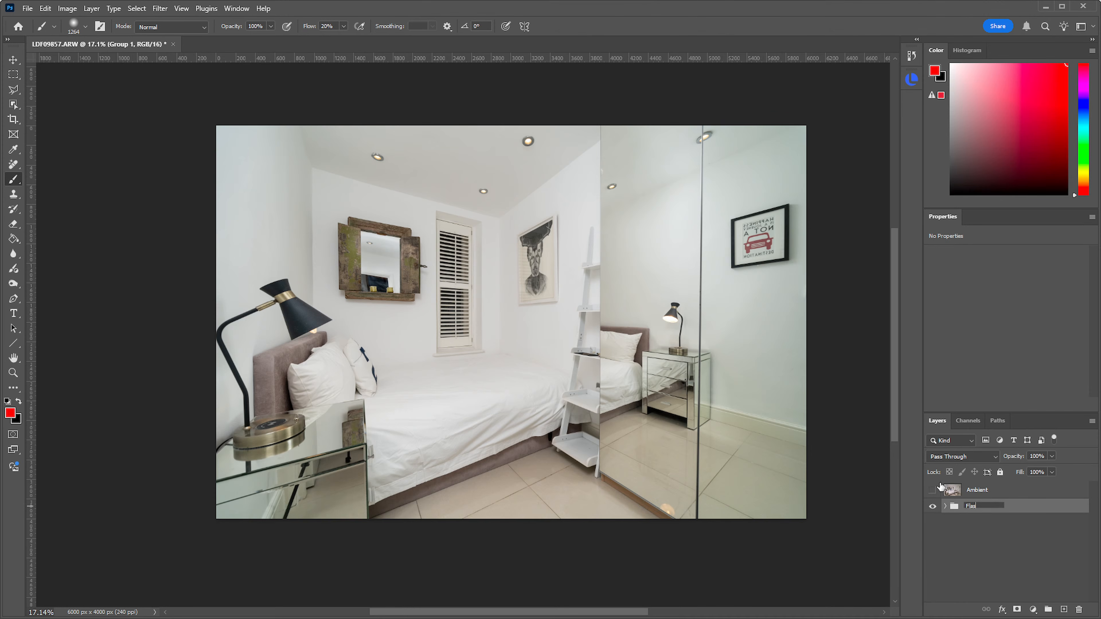
type("h")
key("Return")
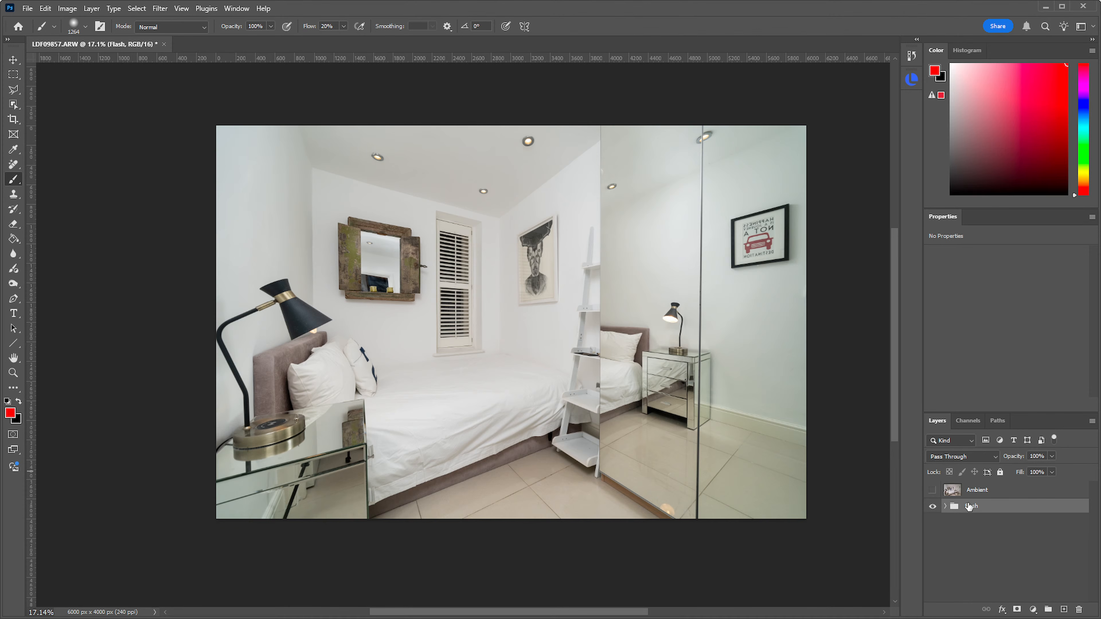
Add a Hue/Saturation adjustment layer above the Flash group and start a Color Range selection for its mask by sampling the ceiling
left_click(1033, 610)
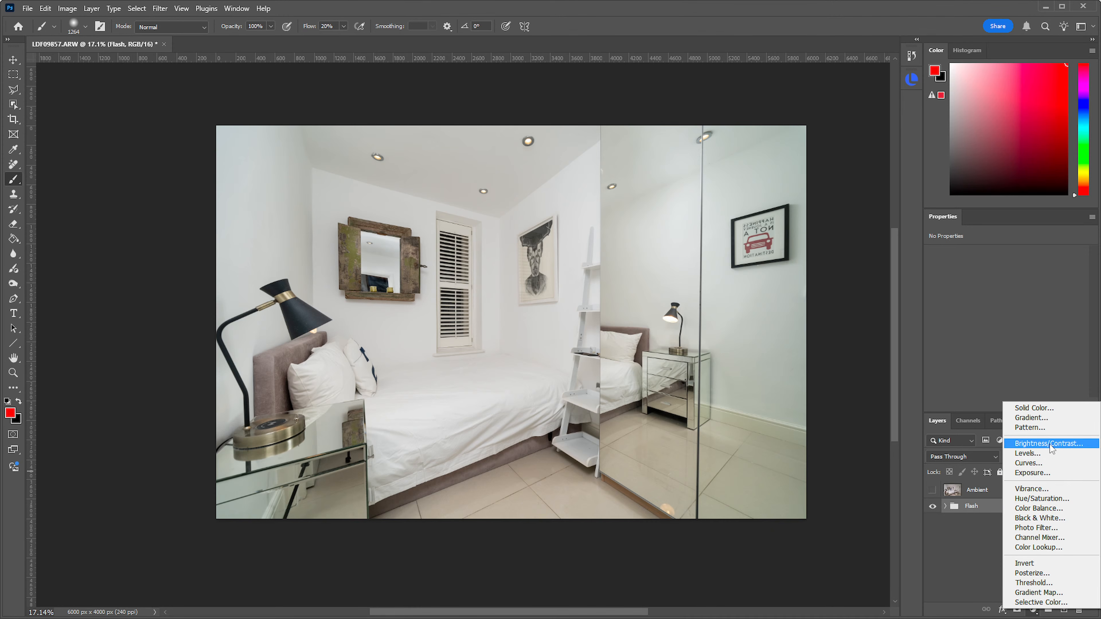
left_click(1054, 499)
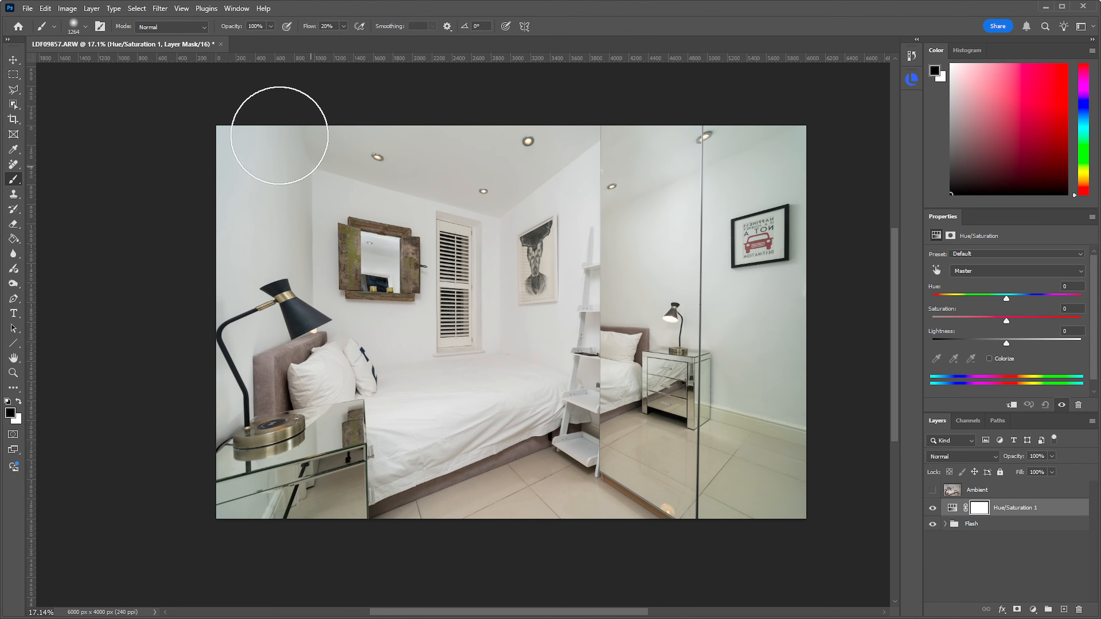
left_click(137, 8)
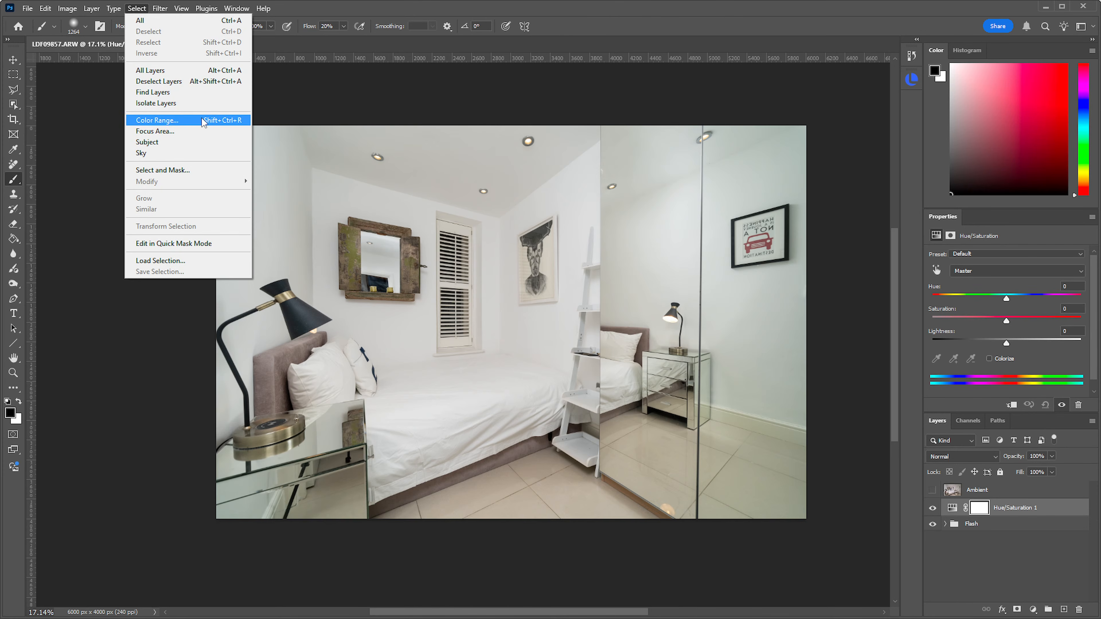
left_click(186, 124)
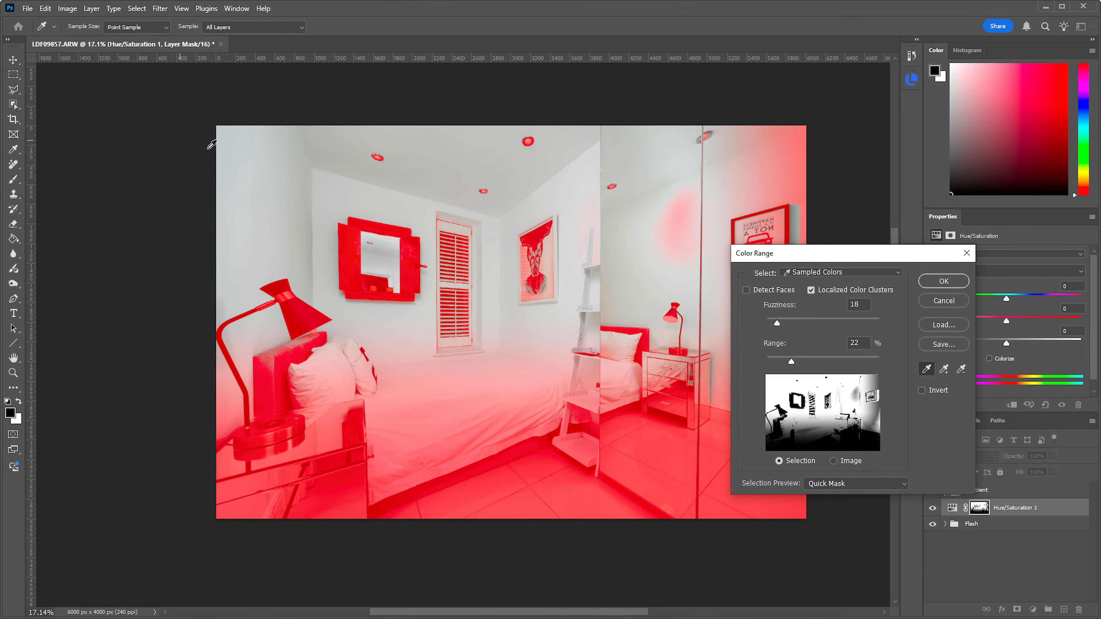
left_click_drag(805, 258, 80, 19)
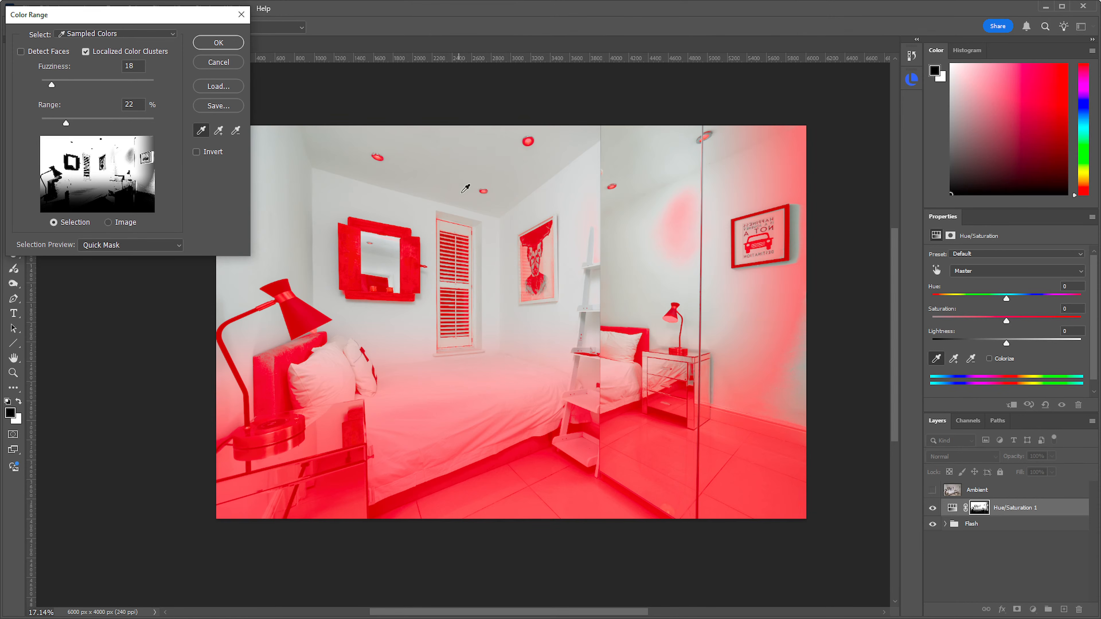
left_click(464, 145)
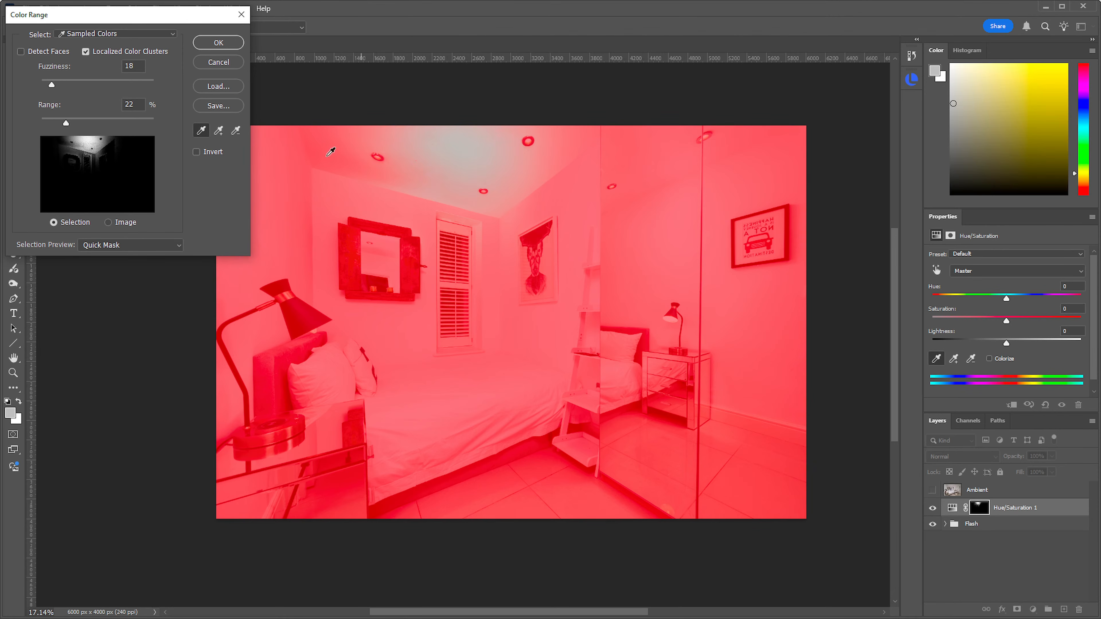
left_click_drag(202, 20, 1019, 93)
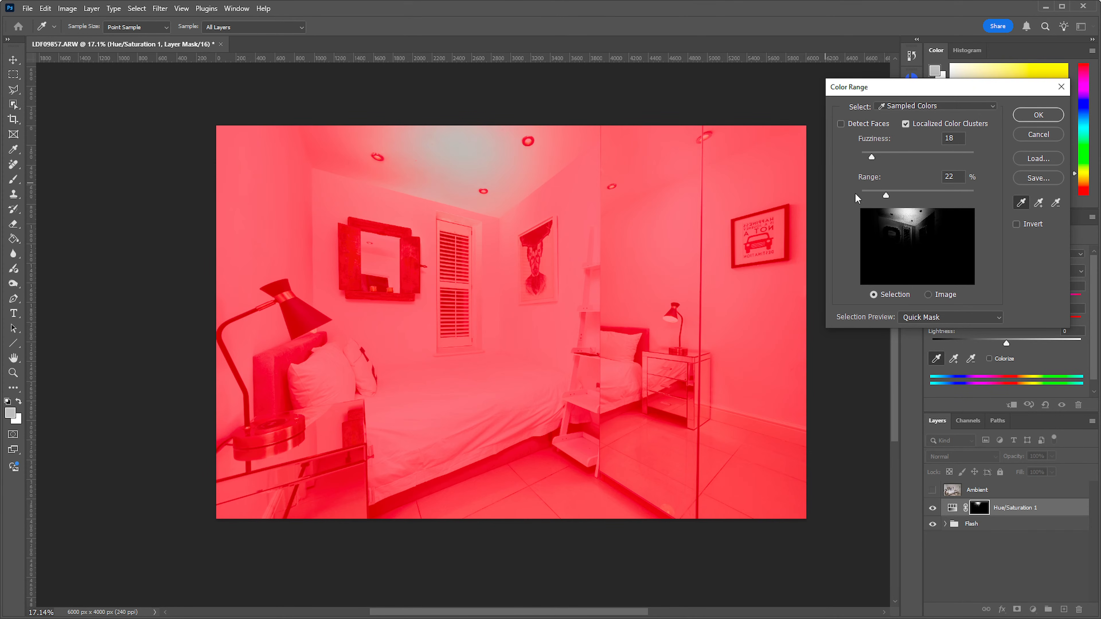
Compare the Color Range preview with Localized Color Clusters off and on, leaving the option enabled
left_click(906, 125)
left_click(906, 125)
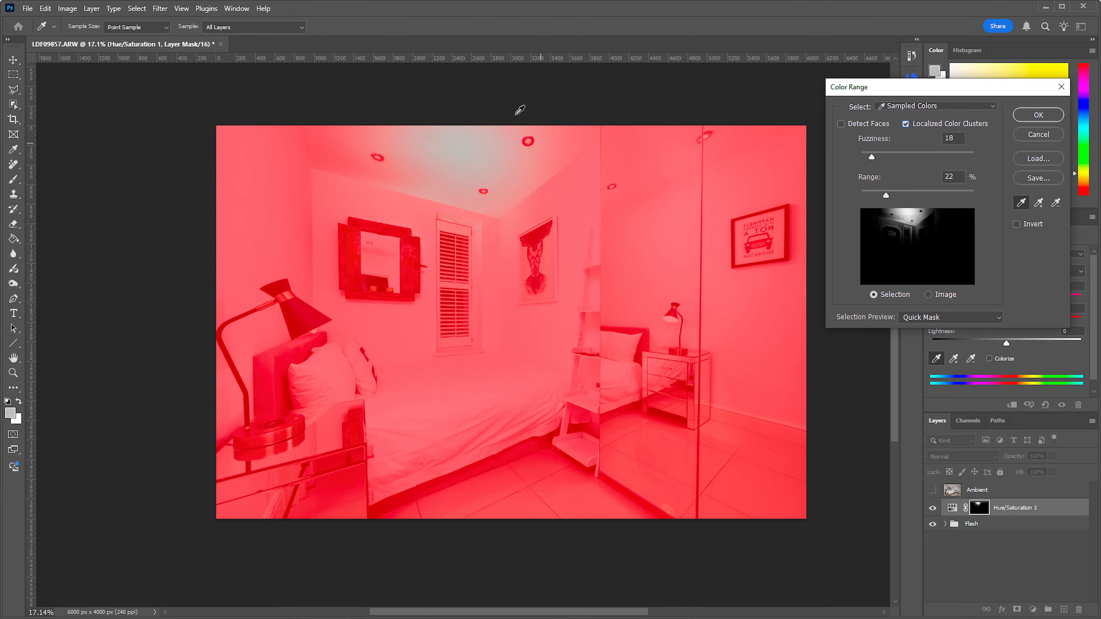
left_click(905, 125)
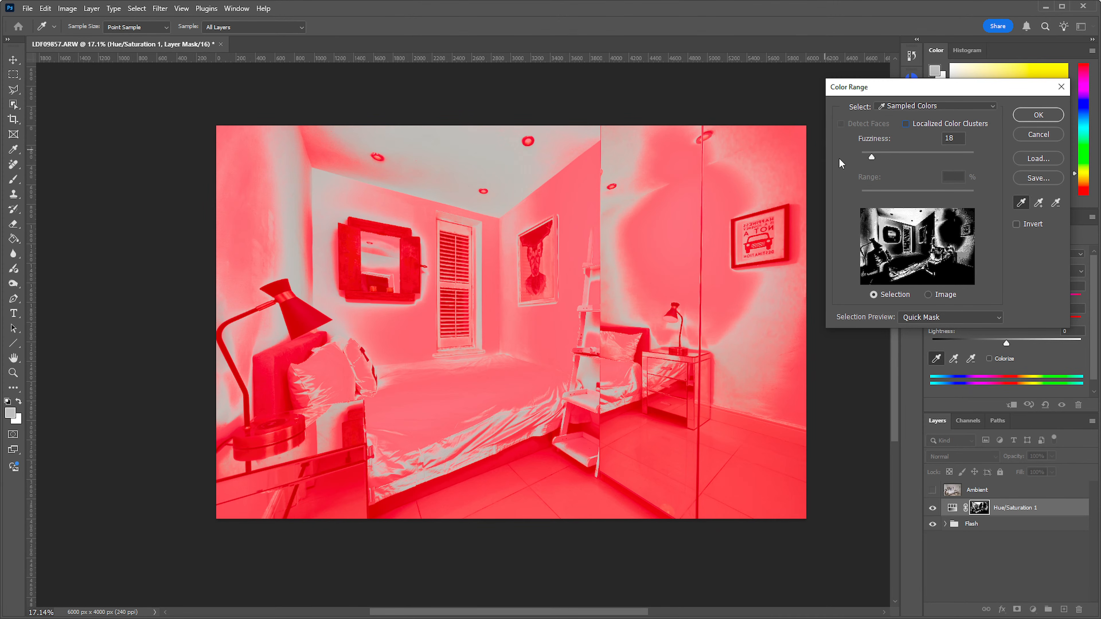
left_click(906, 124)
left_click(906, 124)
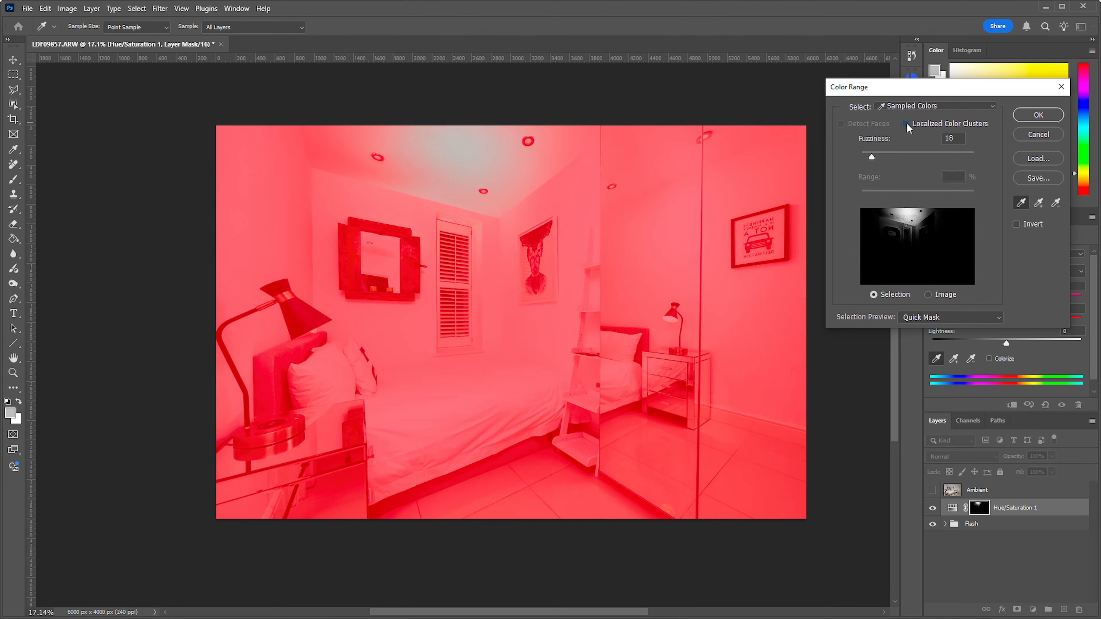
left_click(905, 124)
Set the Color Range fuzziness to 32 and extend the sampled colours across the whole ceiling
left_click_drag(876, 157, 924, 156)
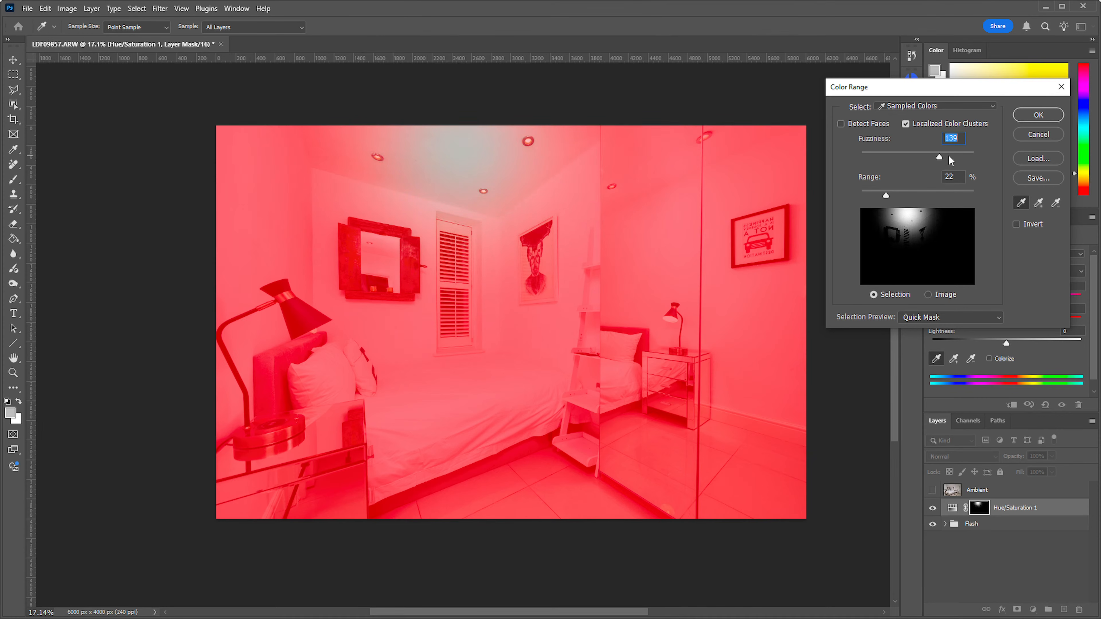
left_click_drag(953, 155, 878, 158)
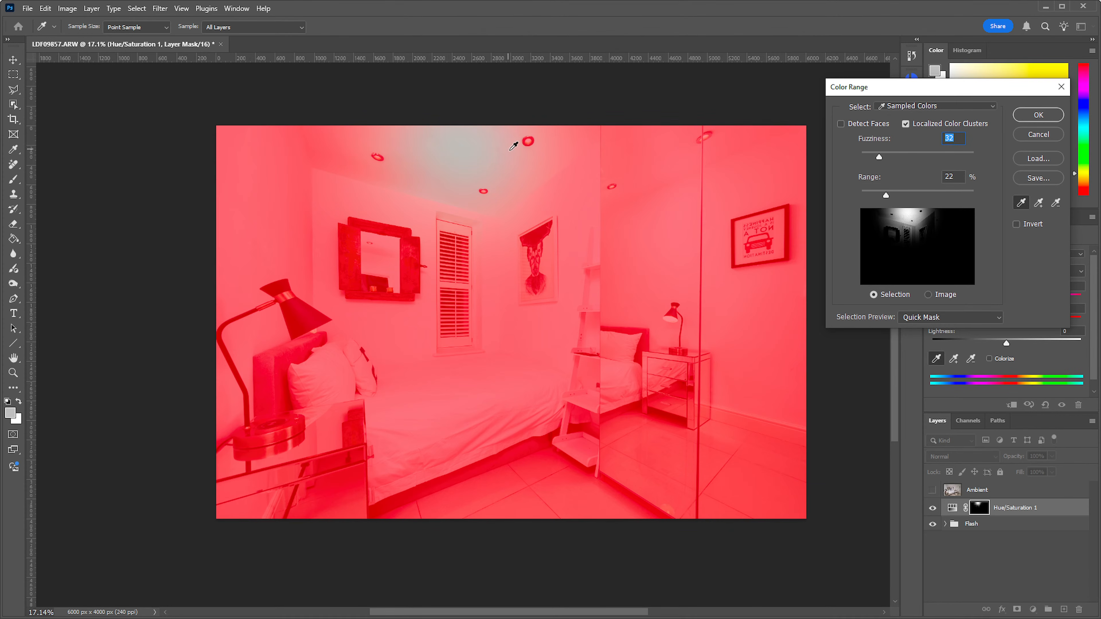
left_click(535, 165)
mouse_move(510, 156)
left_mouse_down()
mouse_move(503, 140)
mouse_move(359, 140)
left_mouse_up()
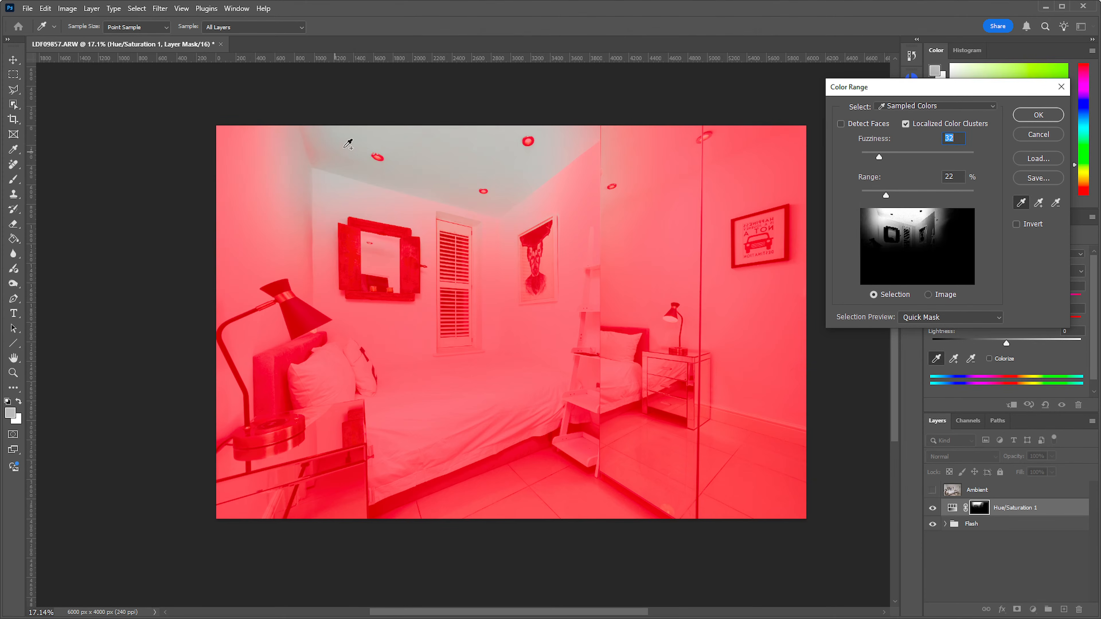
mouse_move(542, 158)
left_mouse_down()
mouse_move(591, 135)
mouse_move(590, 171)
left_mouse_up()
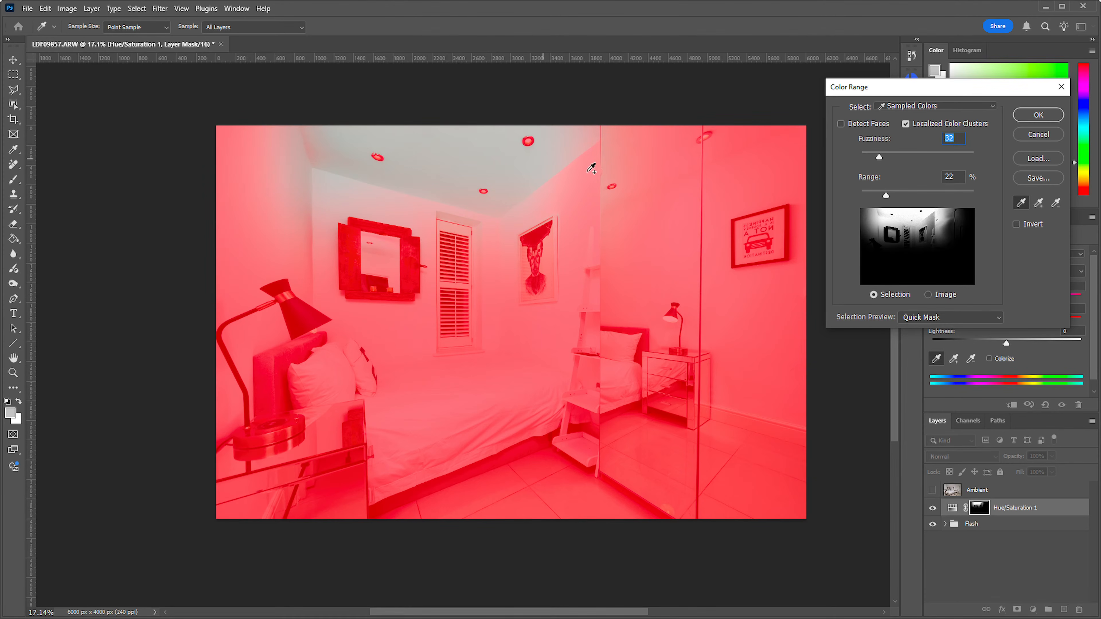
Add samples from the walls around the picture and above the headboard to the colour range
left_click(563, 206, "shift")
left_click(513, 314, "shift")
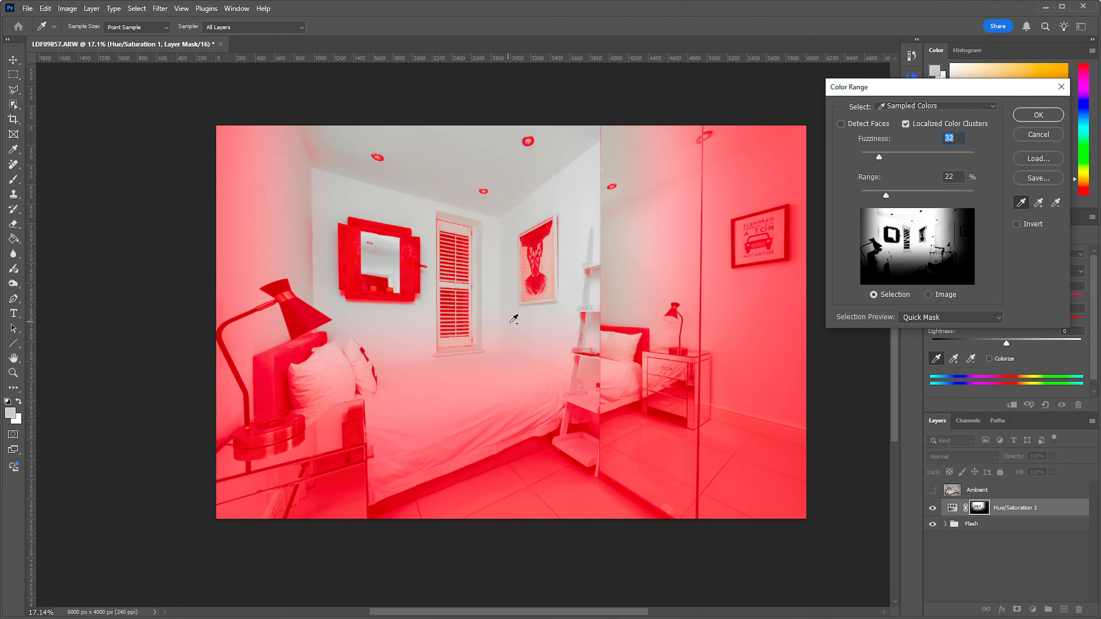
left_click(277, 234, "shift")
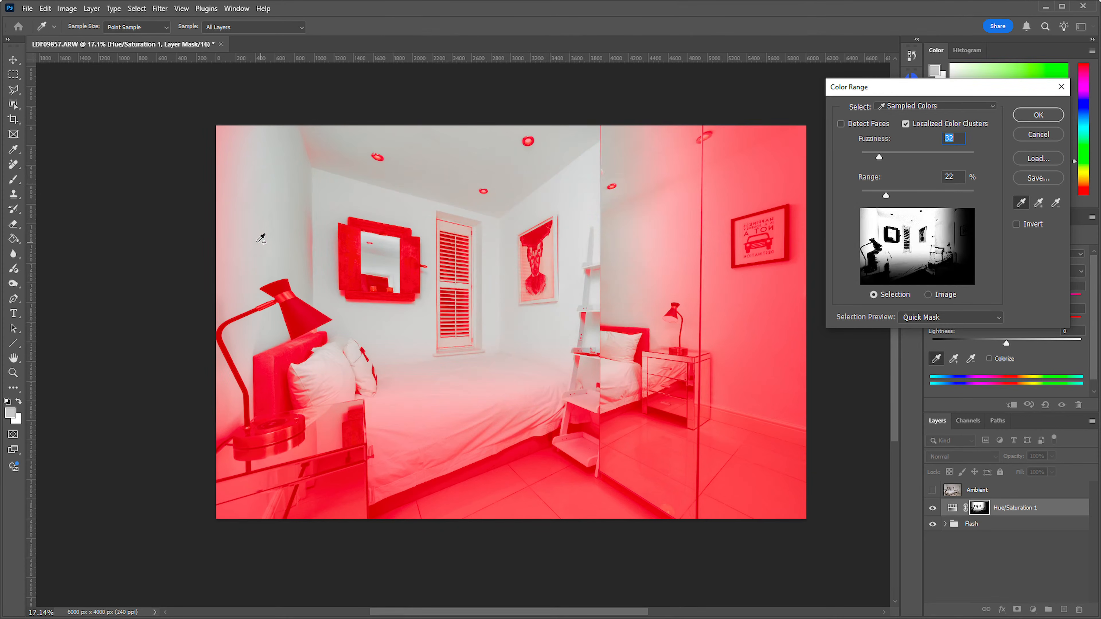
left_click(244, 169, "shift")
left_click(316, 154, "shift")
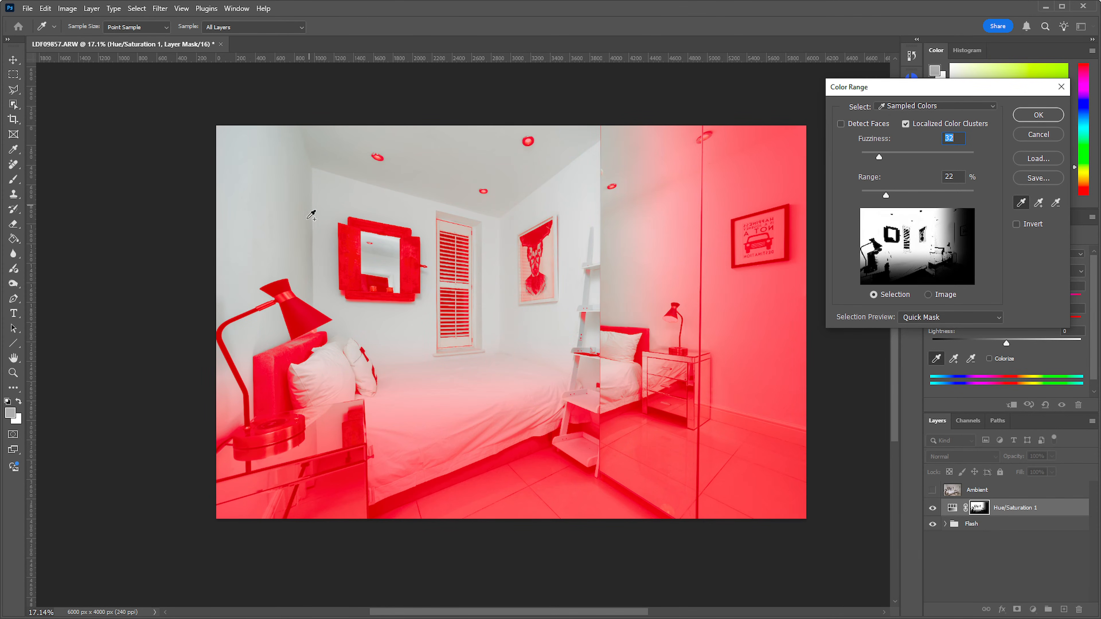
Add samples from the wall behind the desk lamp and below the glass bedside table to the colour range
left_click(233, 410, "shift")
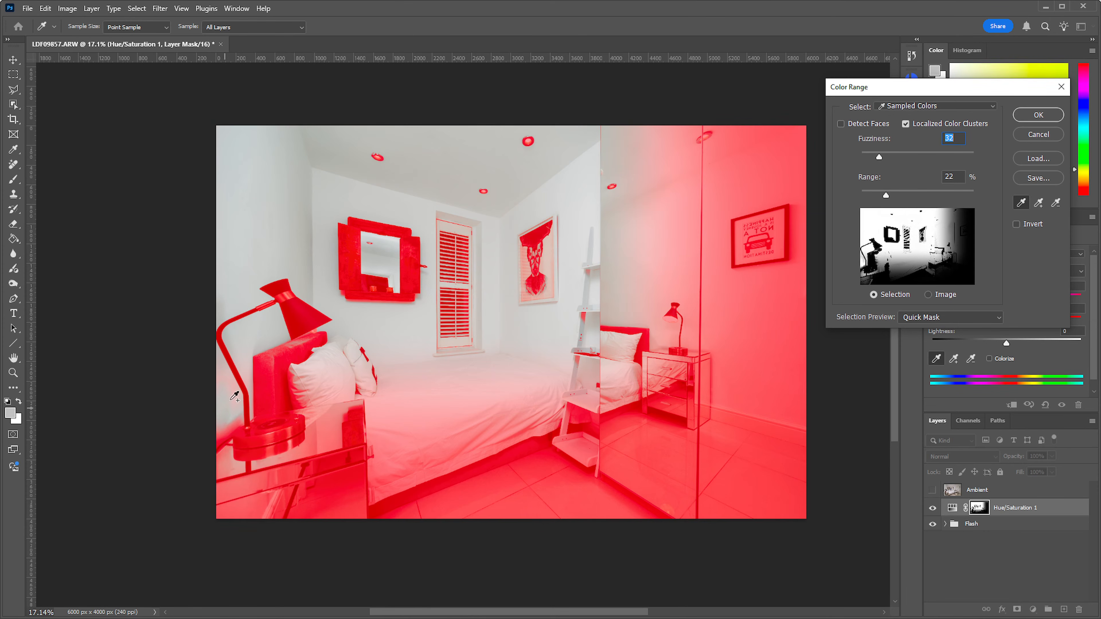
left_click_drag(228, 395, 219, 441)
left_click(231, 510, "shift")
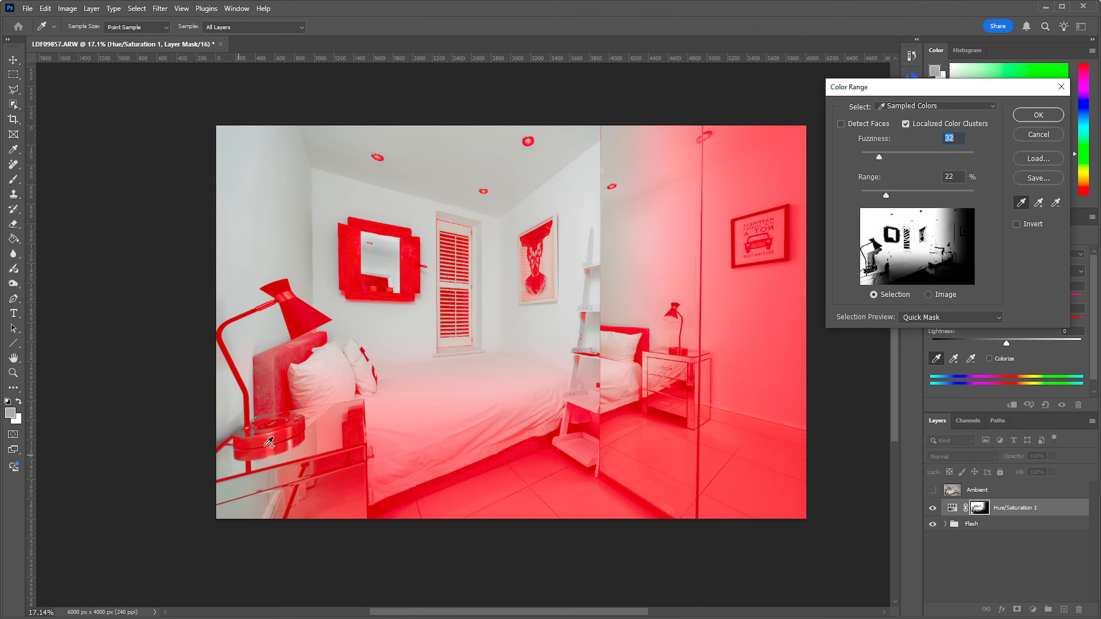
Extend the colour range with samples from the ceiling and upper wall reflected in the mirrored doors
left_click(674, 154, "shift")
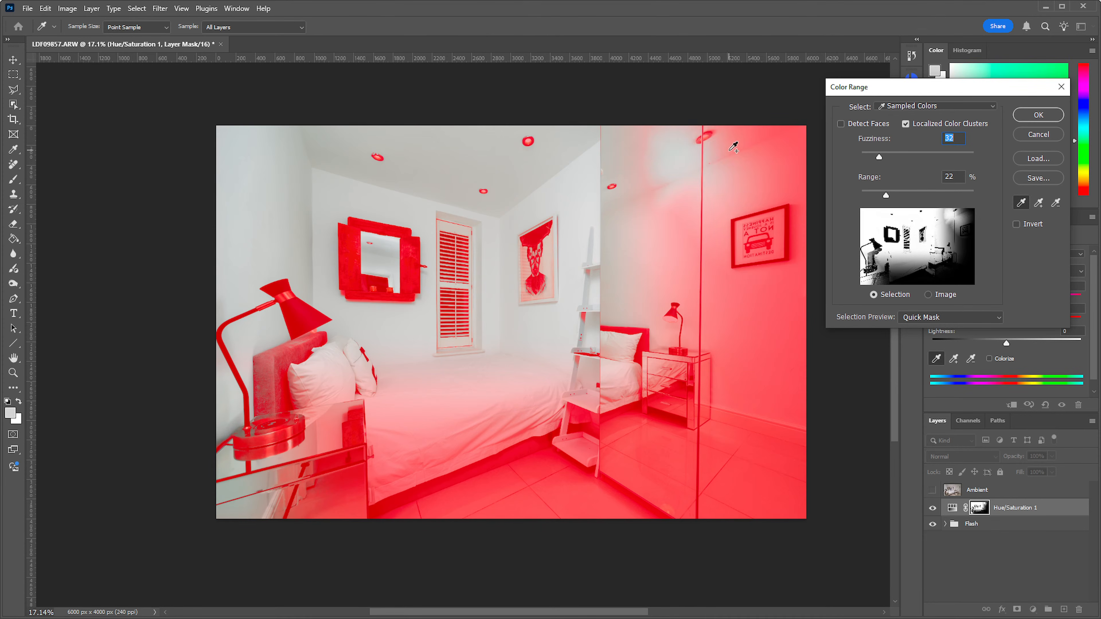
left_click(753, 146, "shift")
left_click(717, 199, "shift")
left_click(655, 162, "shift")
left_click(680, 214, "shift")
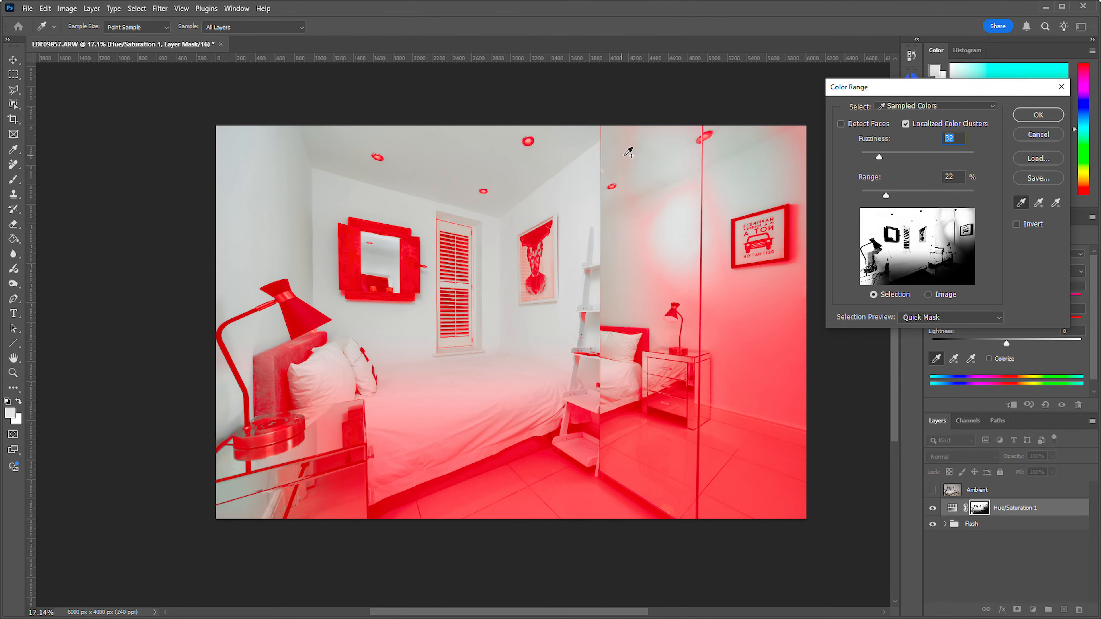
left_click(649, 162, "shift")
left_click(792, 149, "shift")
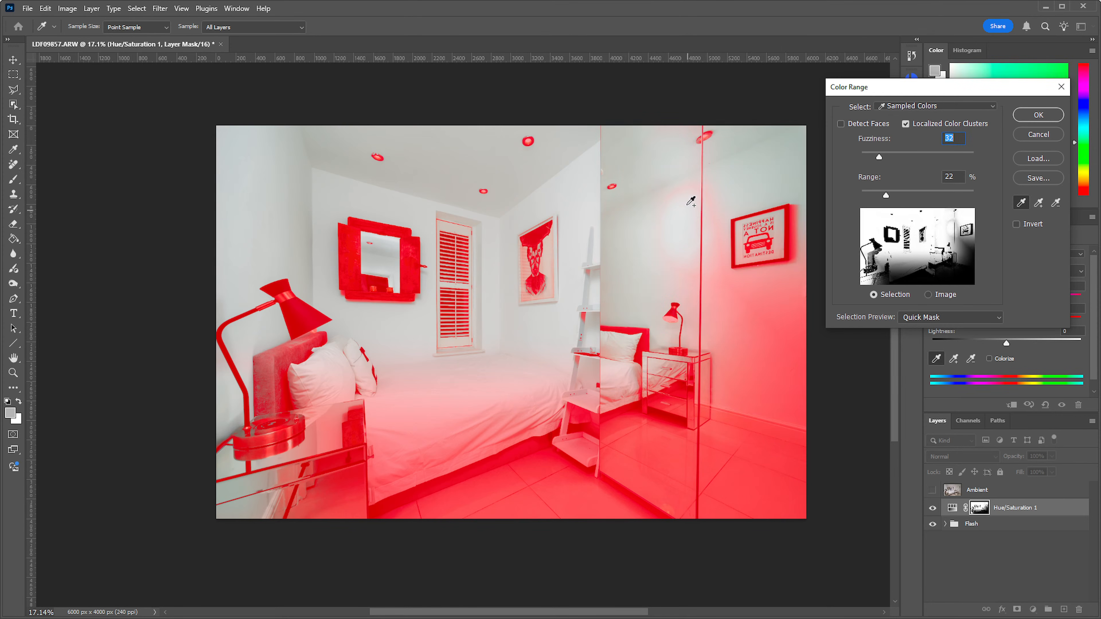
Add samples from the reflected wall below the picture down to the skirting board to the colour range
left_click(713, 288, "shift")
left_click(768, 301, "shift")
left_click(788, 380, "shift")
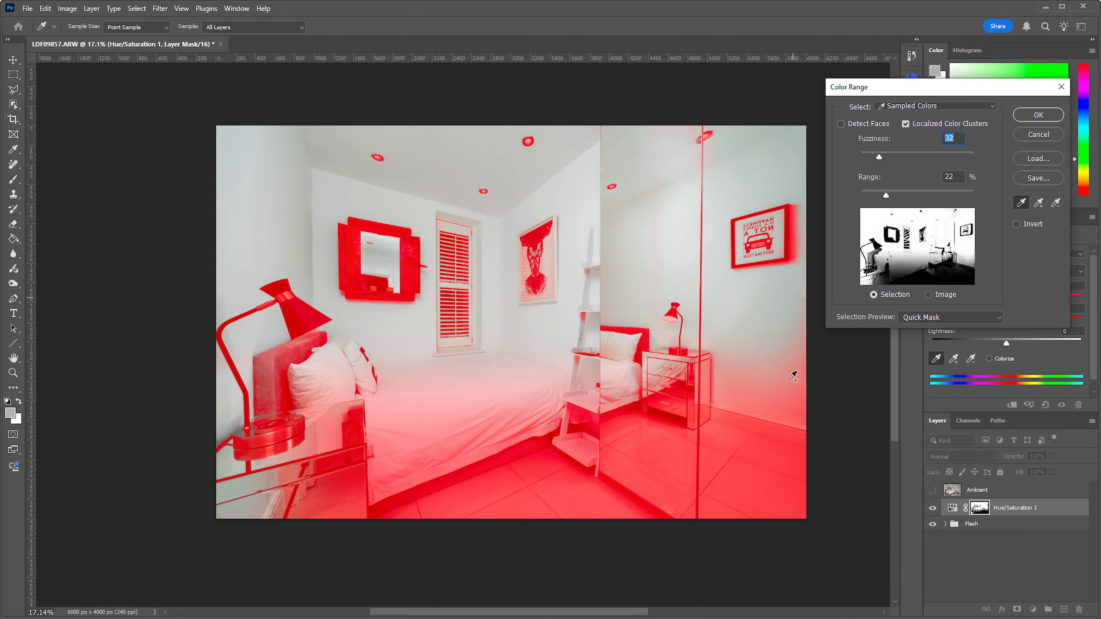
left_click(793, 392, "shift")
left_click(736, 396, "shift")
left_click(800, 418, "shift")
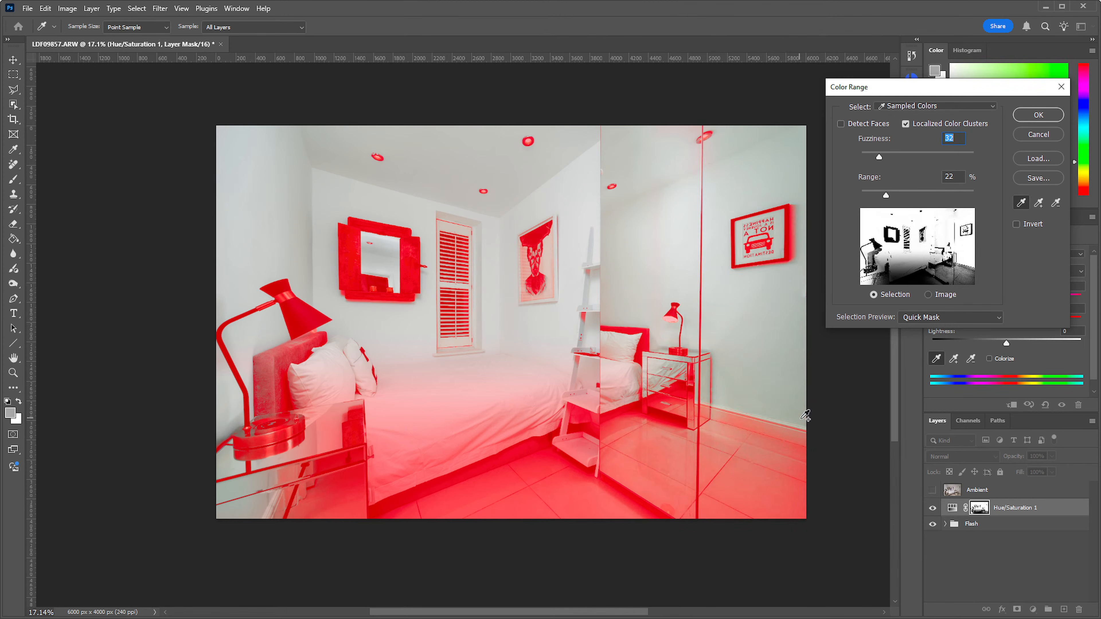
Sample additional colours from the reflected ceiling, the wall beside the mirror door seam and the wall above the reflected headboard
left_click(705, 255, "shift")
left_click(685, 217, "shift")
left_click(673, 135, "shift")
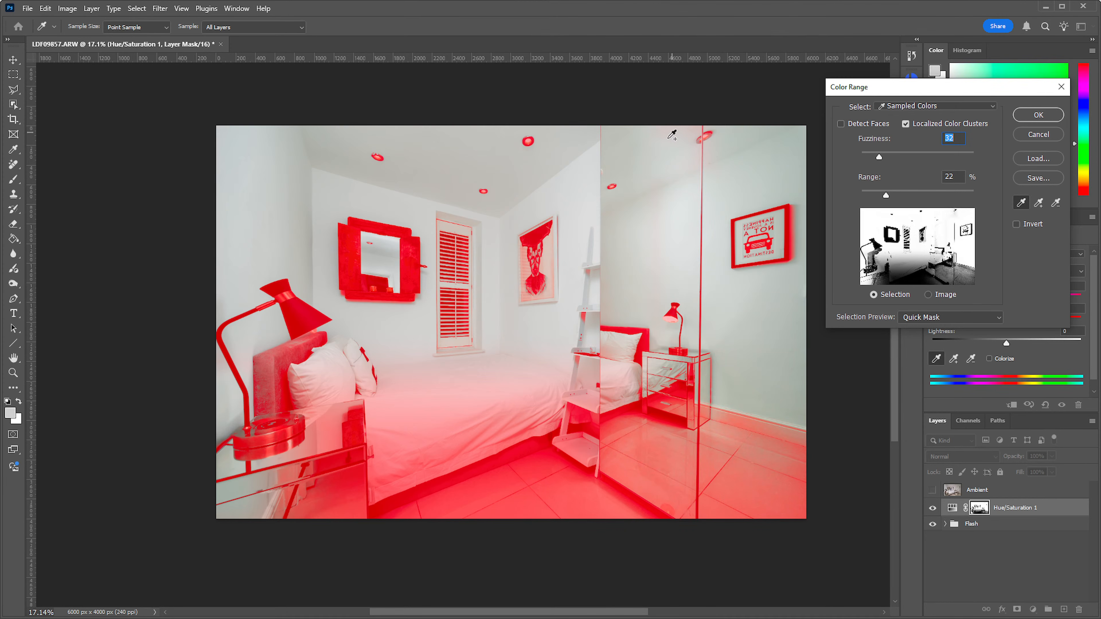
left_click(636, 308, "shift")
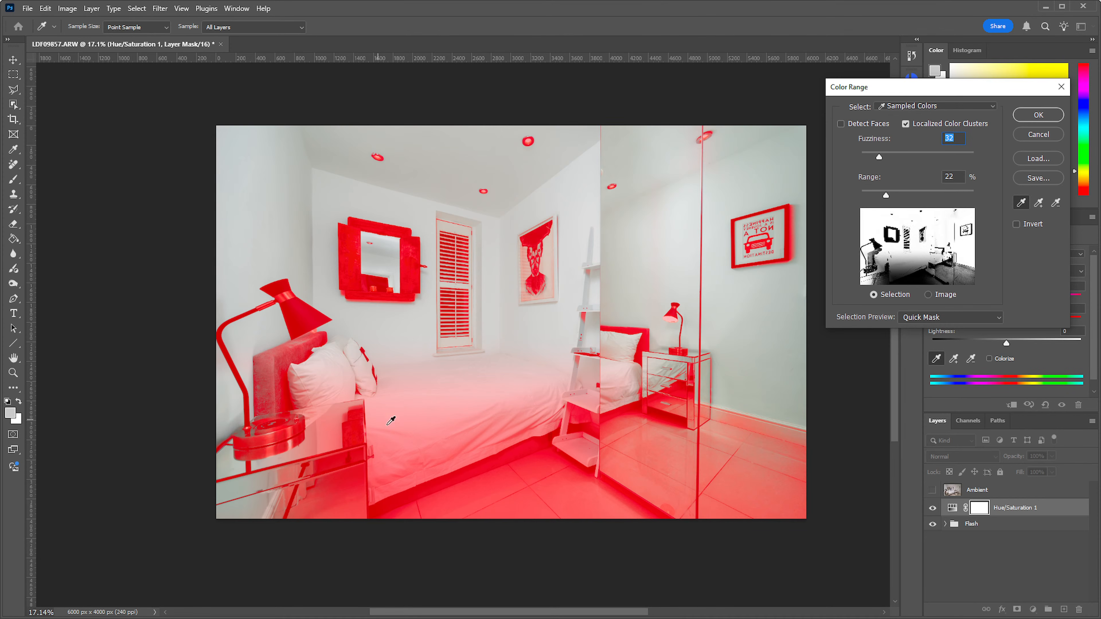
Add samples from the middle and lower folds of the white bed cover to the colour range
left_click(417, 421, "shift")
left_click(476, 382, "shift")
left_click(523, 393, "shift")
left_click(539, 394, "shift")
left_click(505, 424, "shift")
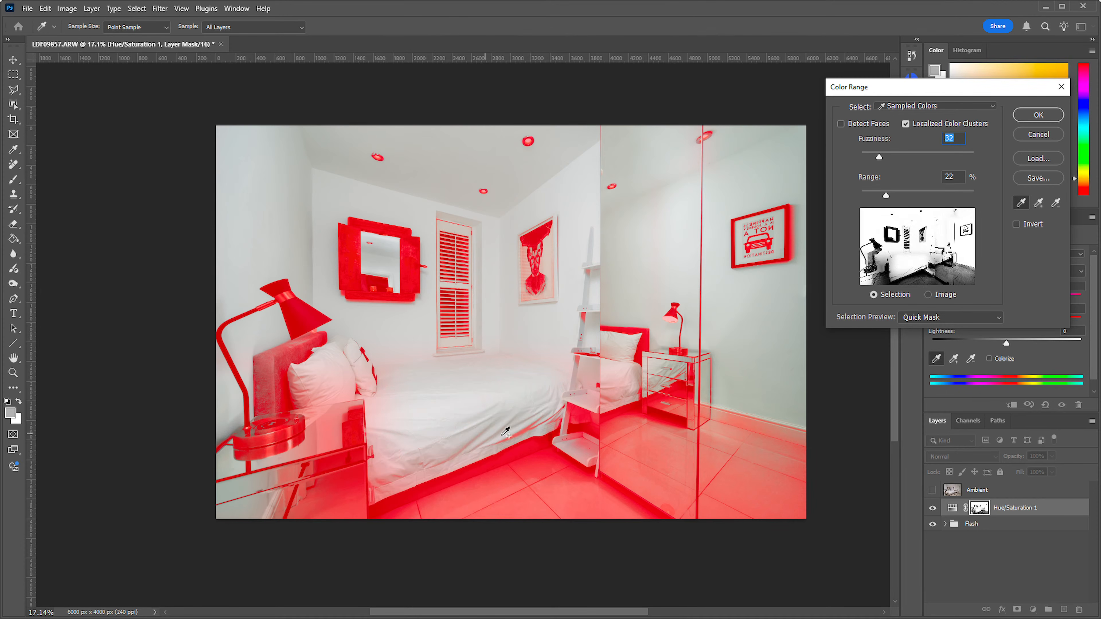
left_click(502, 431, "shift")
Extend the colour range to the far side of the bed cover and the white pillow
left_click(477, 364, "shift")
left_click(381, 380, "shift")
left_click(336, 385, "shift")
left_click(326, 375, "shift")
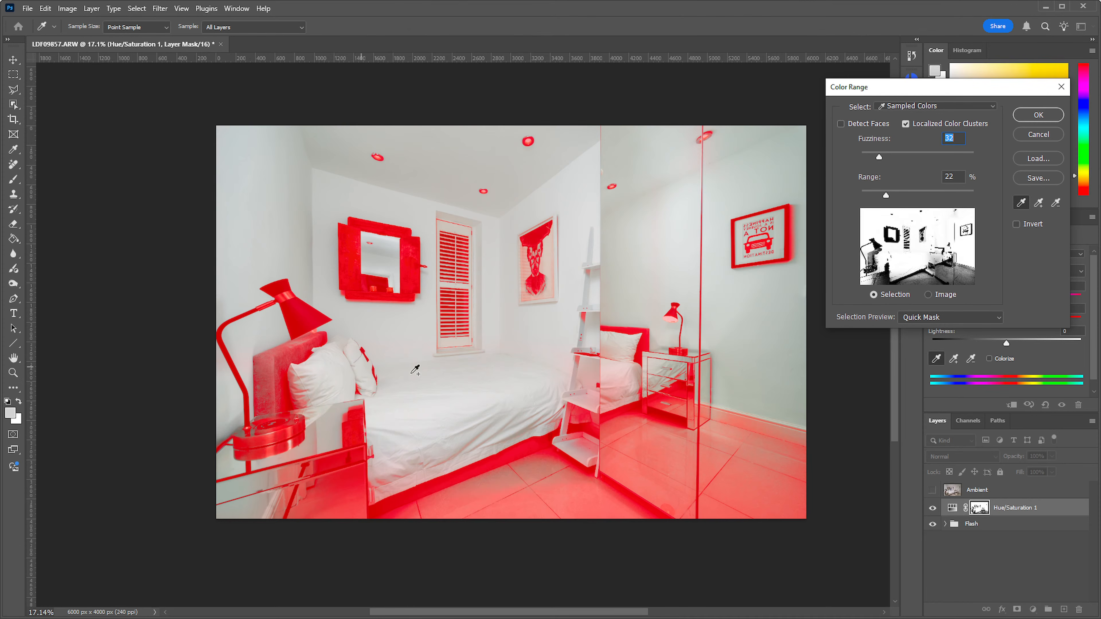
Add samples from the white bedding reflected in the mirrored door to the colour range
left_click(613, 370, "shift")
left_click(613, 393, "shift")
left_click(608, 398, "shift")
left_click(629, 393, "shift")
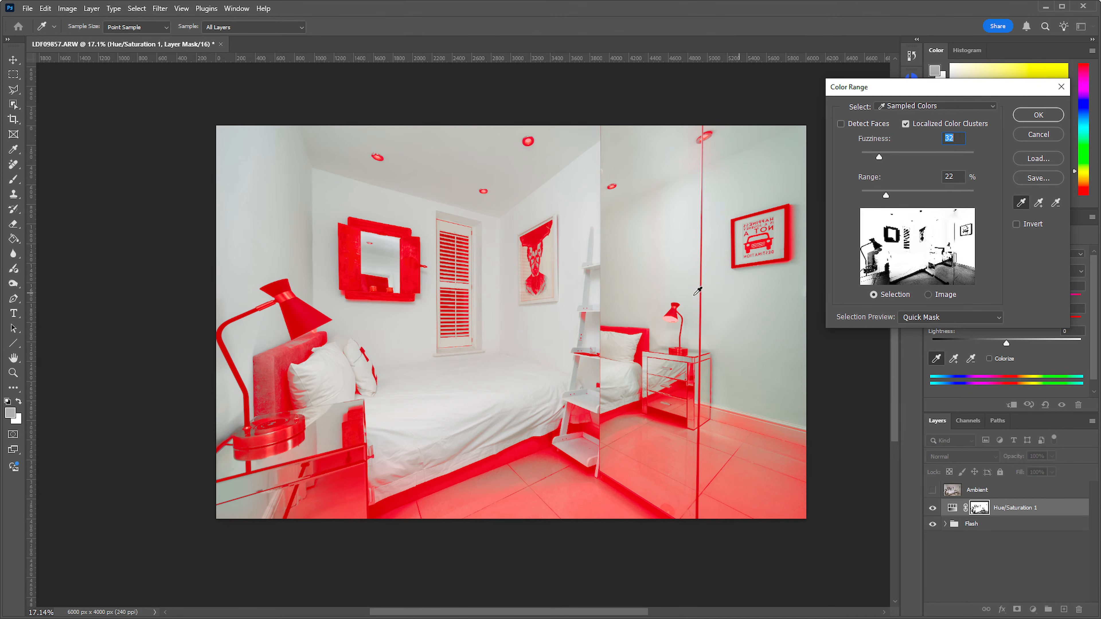
Add the wall shadow beside the reflected picture frame to the colour range and apply the range to the mask
left_click_drag(798, 237, 591, 289)
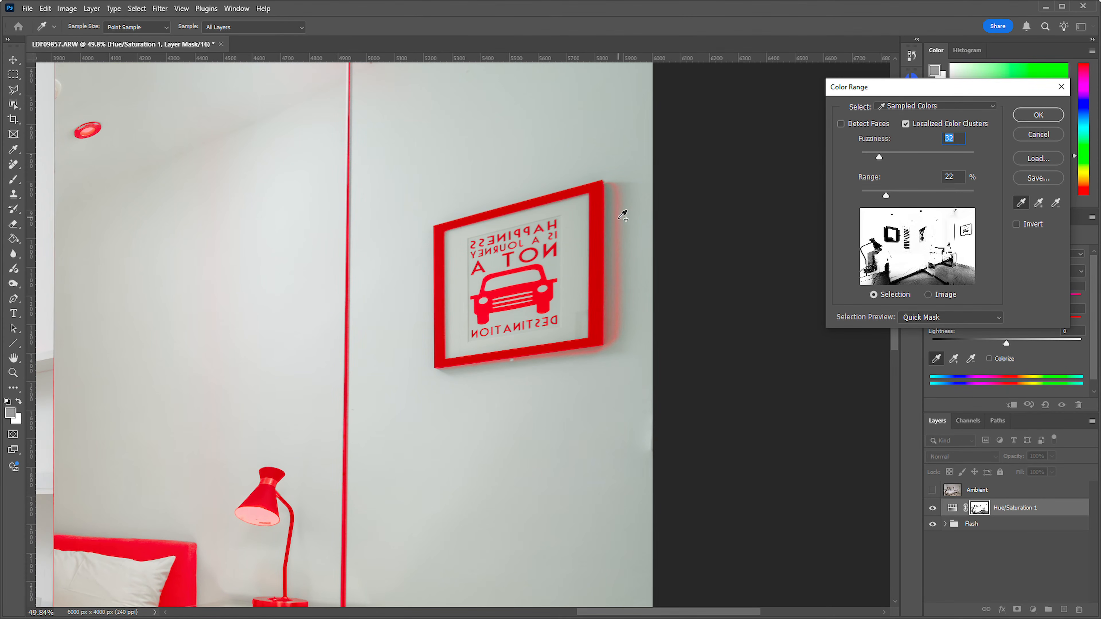
scroll(646, 295, "down", 2)
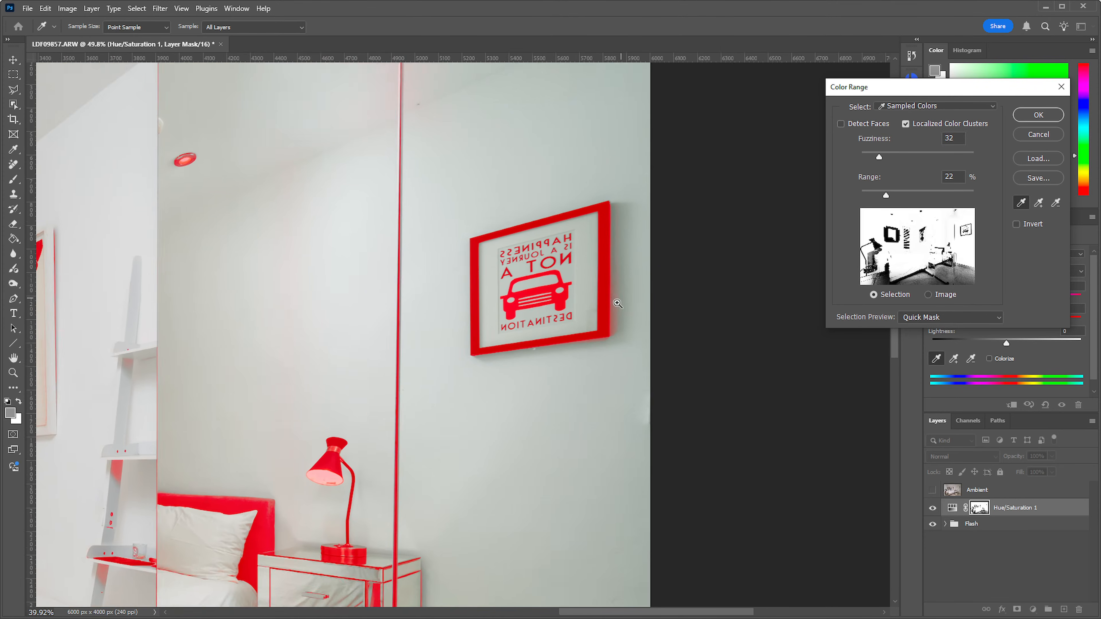
left_click(618, 328)
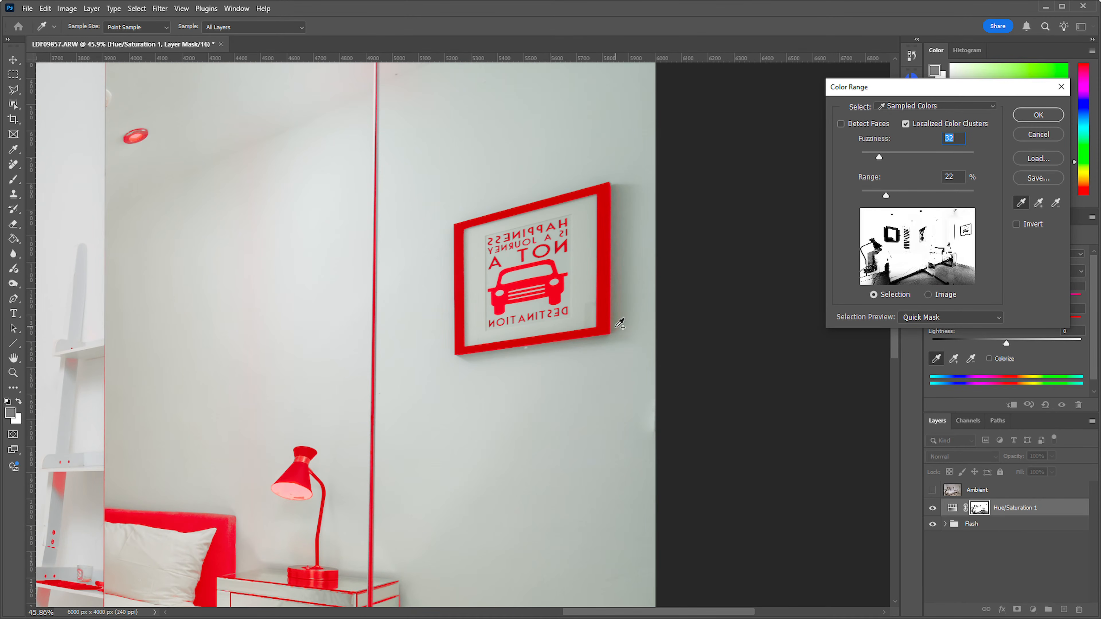
mouse_move(627, 321)
left_mouse_down()
mouse_move(568, 329)
mouse_move(690, 327)
mouse_move(658, 304)
mouse_move(612, 298)
mouse_move(632, 301)
left_mouse_up()
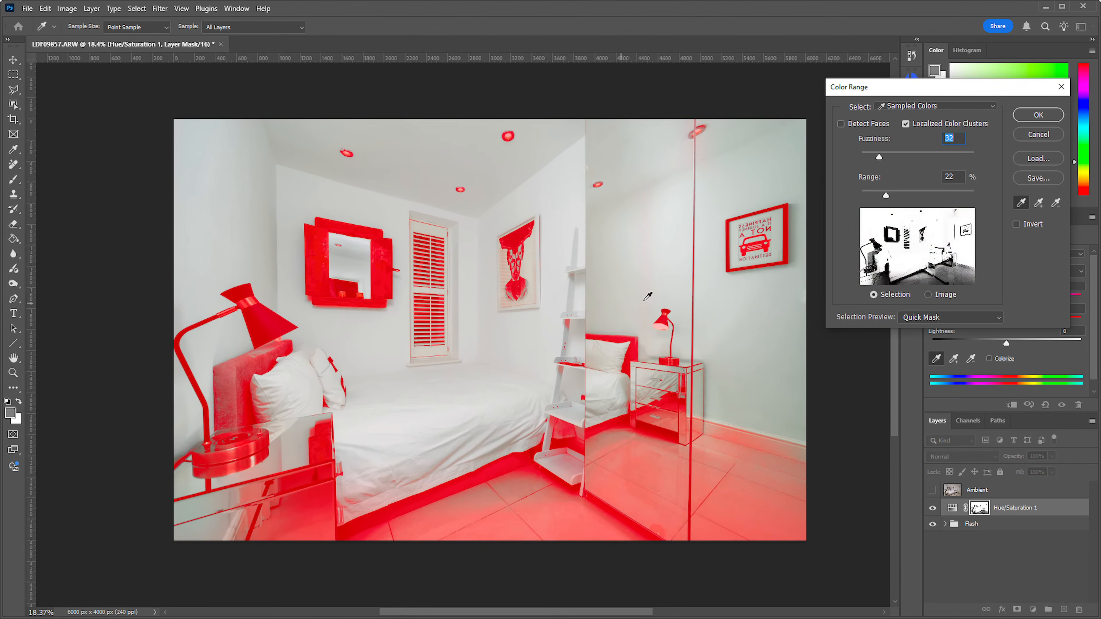
left_click(1036, 114)
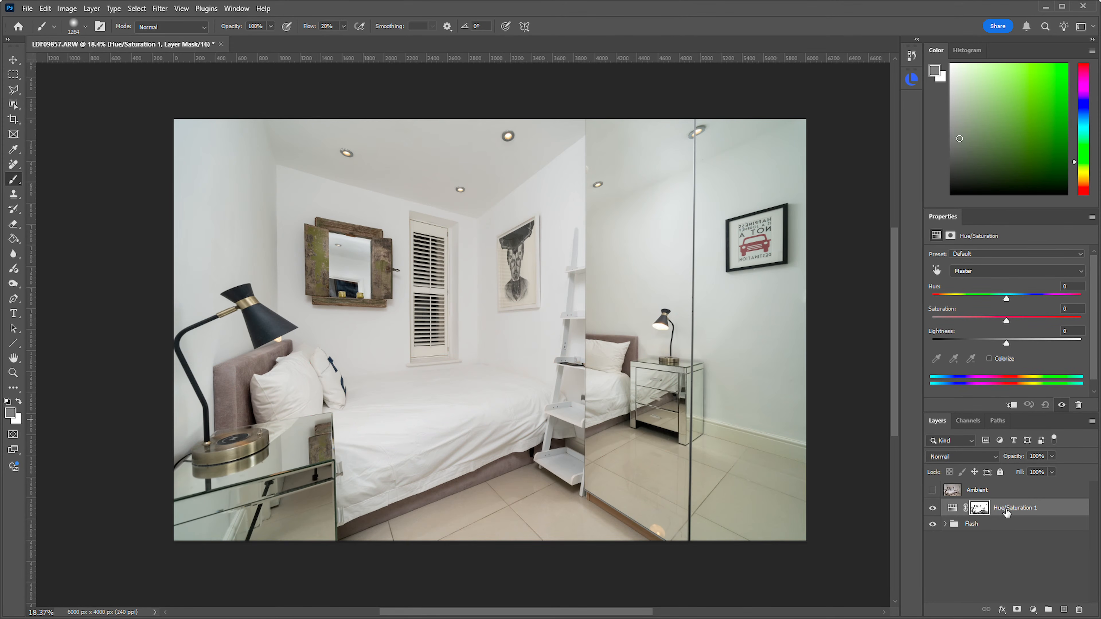
Compare the image with the Hue/Saturation 1 layer hidden and shown, leaving it visible
left_click(932, 508)
left_click(932, 509)
left_click(932, 509)
left_click(932, 509)
Rename the Hue/Saturation 1 layer as Color Correction
double_click(1015, 509)
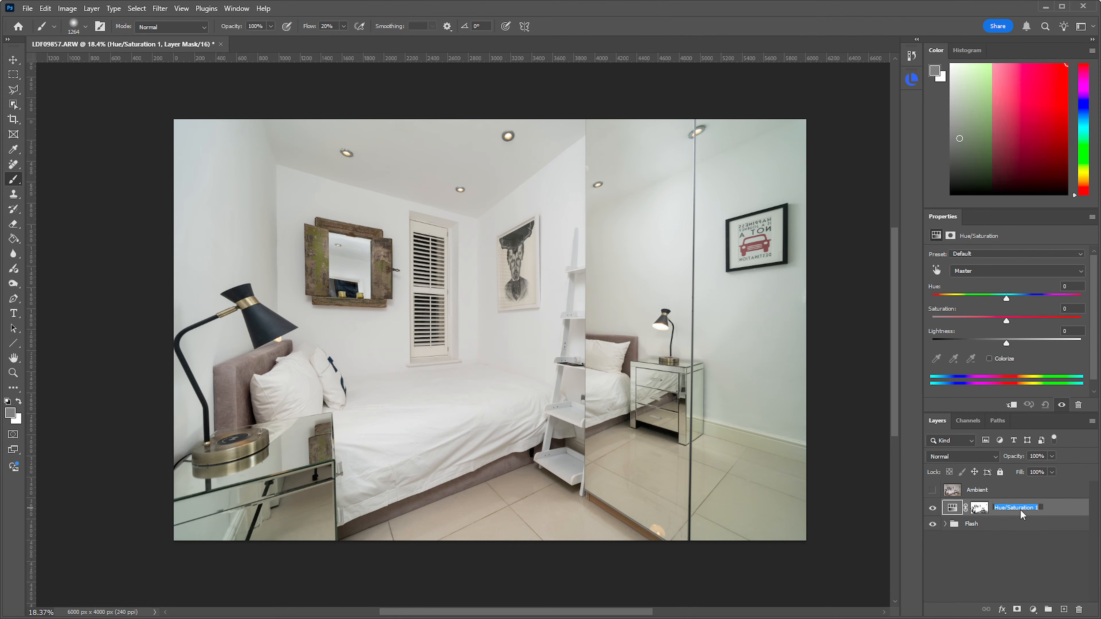
type("Color C")
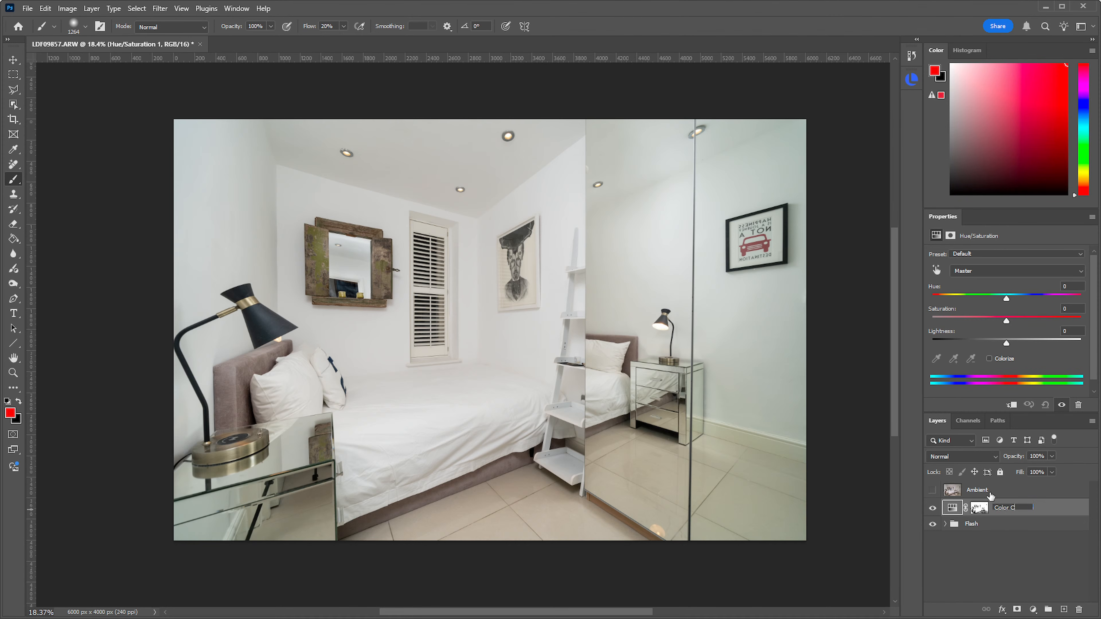
type("orrection")
key("Return")
Try lowering the Color Correction layer's Master saturation to -99 and to milder values, restoring it each time
left_click_drag(1010, 320, 934, 320)
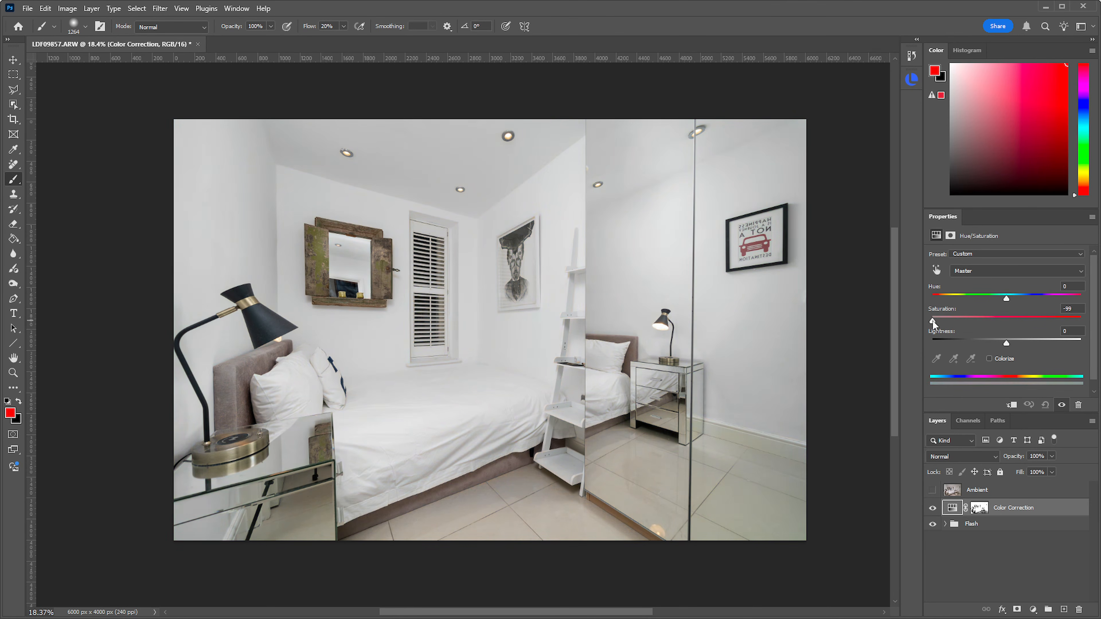
key("ctrl+z")
left_click_drag(1008, 322, 992, 322)
mouse_move(980, 325)
left_mouse_down()
mouse_move(932, 321)
mouse_move(970, 324)
left_mouse_up()
left_click_drag(969, 318, 993, 319)
double_click(980, 321)
Exaggerate the Cyans saturation to +100 to reveal the cast and reduce it to -83
left_click(1079, 273)
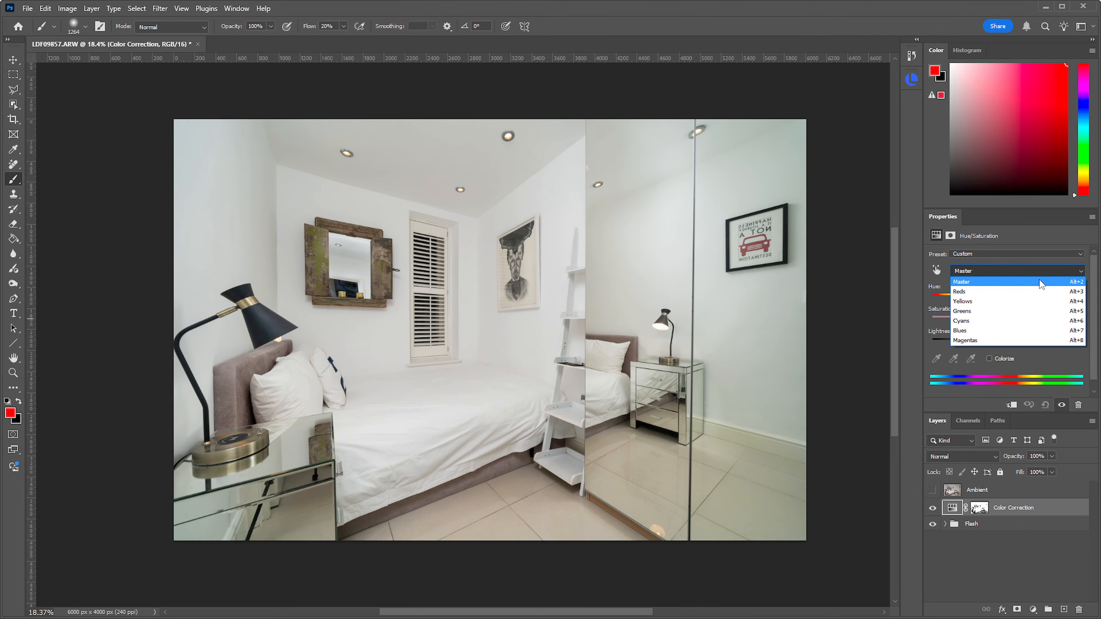
left_click(1079, 273)
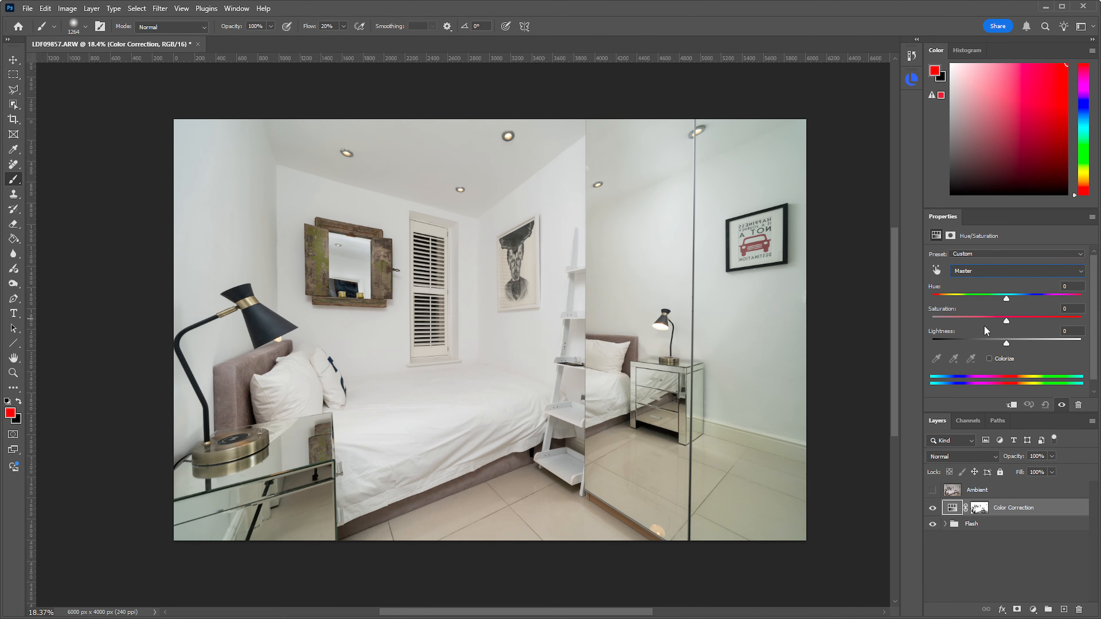
left_click(1002, 274)
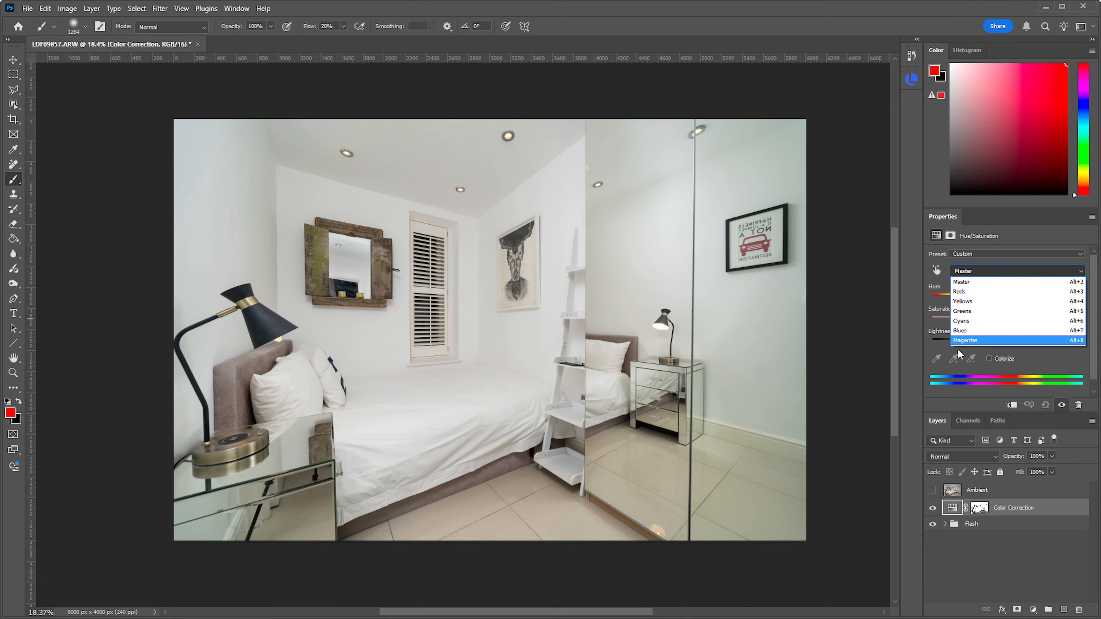
left_click(995, 325)
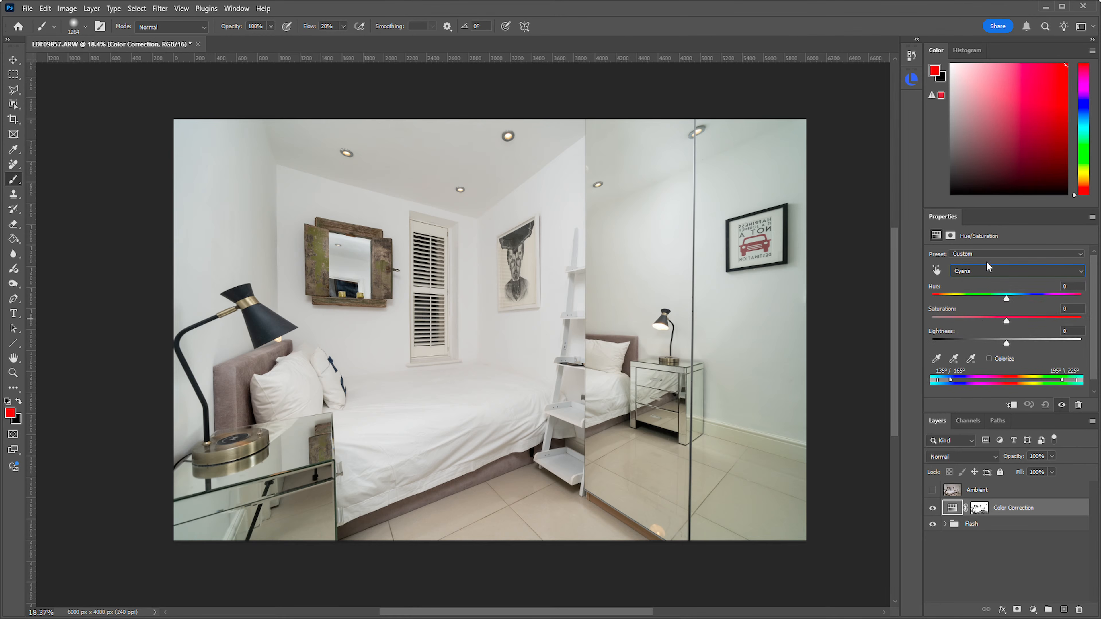
left_click_drag(1015, 321, 1098, 323)
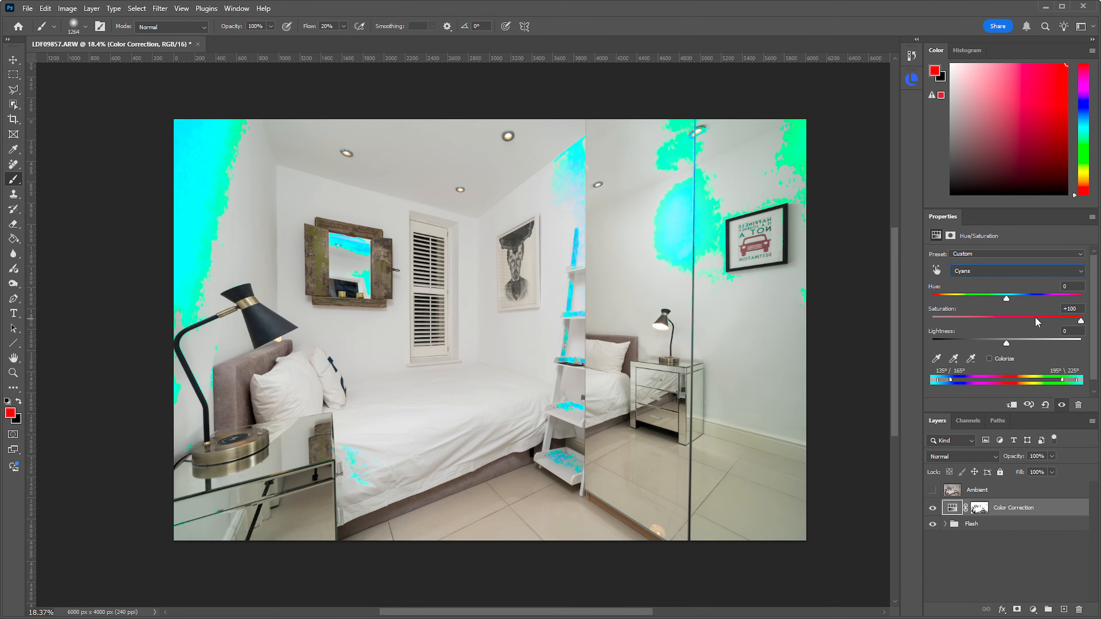
left_click_drag(1014, 323, 939, 323)
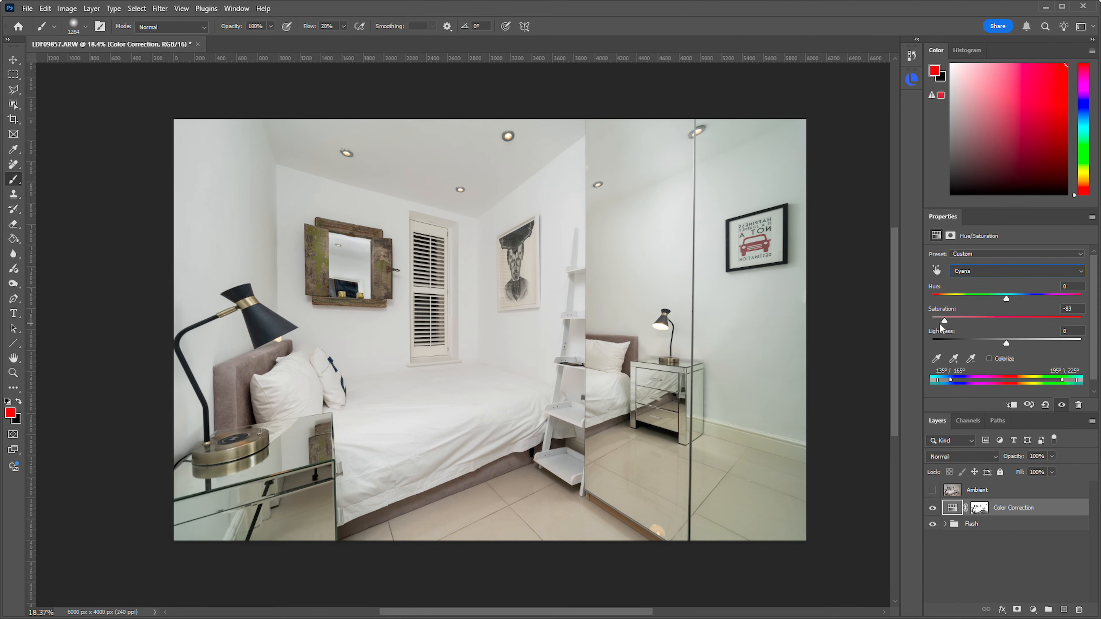
Target the Blues range and raise its saturation to +100 to expose the blue cast
left_click(1003, 271)
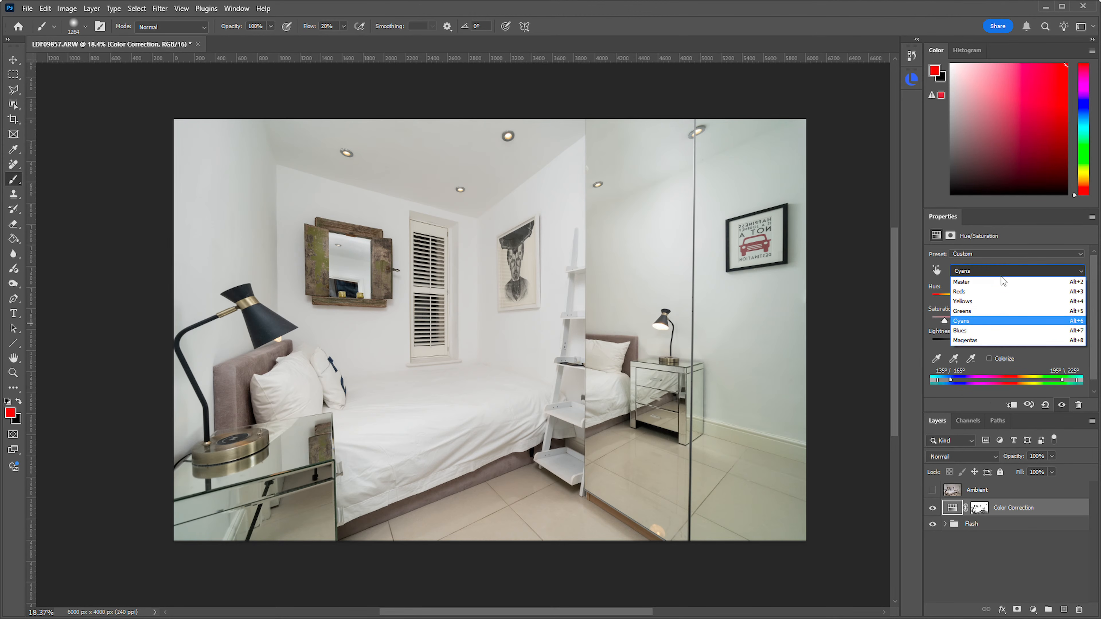
left_click(997, 329)
left_click_drag(1006, 321, 1093, 321)
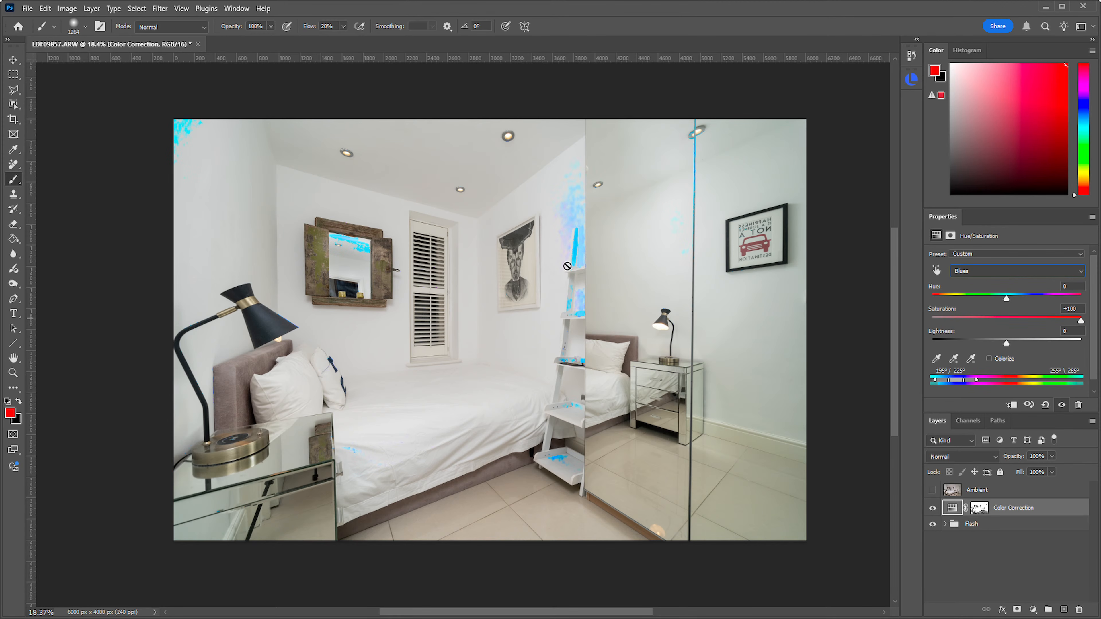
Examine the exaggerated blue cast on the ladder shelf up close
key("ctrl+space")
left_click_drag(574, 363, 697, 372)
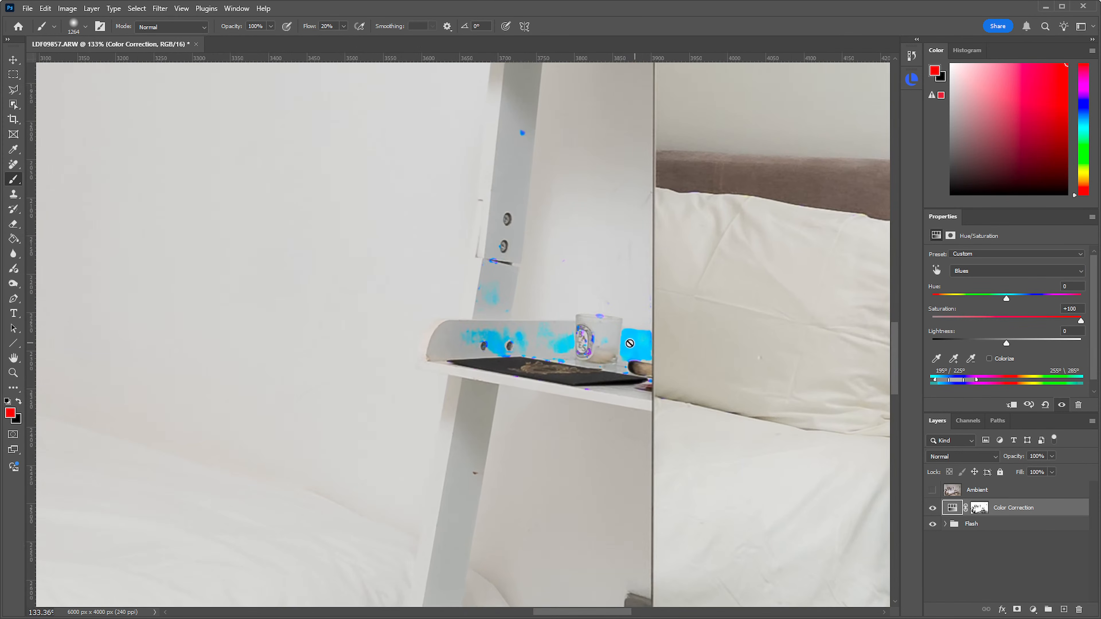
left_click_drag(537, 203, 516, 462)
key("ctrl+space")
left_click_drag(609, 392, 540, 194)
left_click_drag(544, 404, 484, 317)
key("ctrl+space")
left_click_drag(560, 303, 609, 402)
key("ctrl+space")
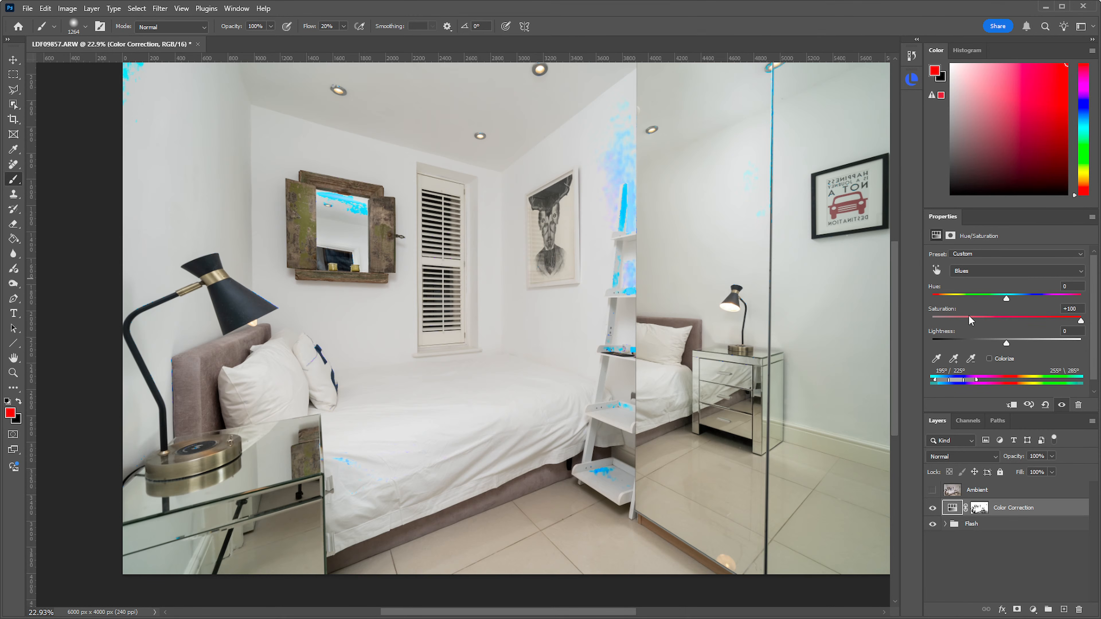
Reduce the Blues saturation to -74
left_click_drag(1078, 326, 951, 326)
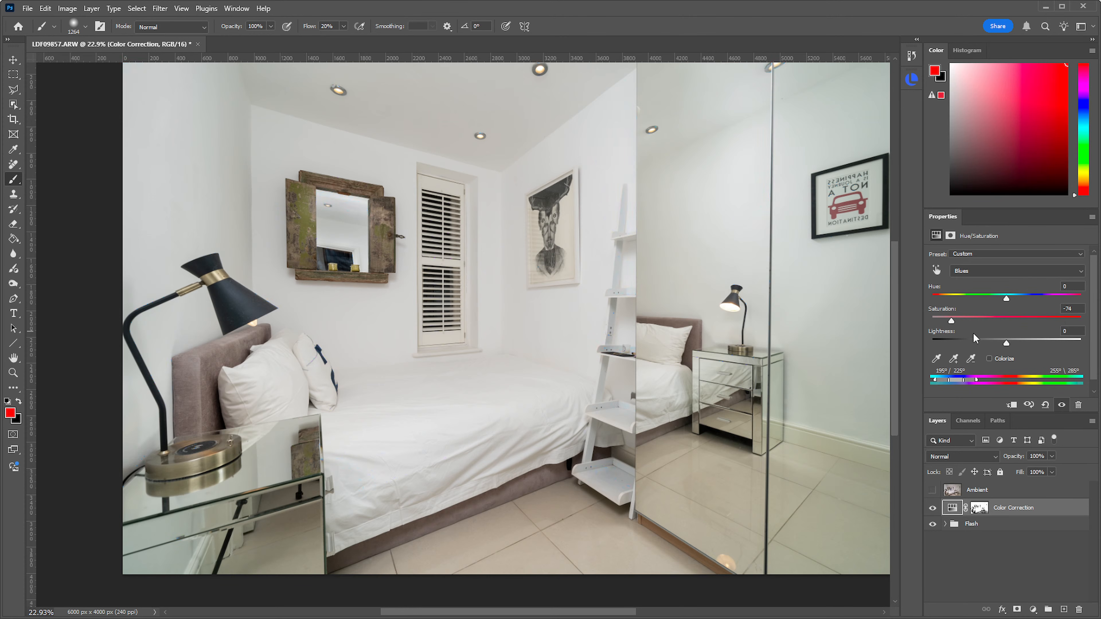
key("ctrl+space")
left_click_drag(749, 287, 732, 309)
Exaggerate the Greens saturation to +92 to reveal the green cast and reduce it to -30
left_click(978, 272)
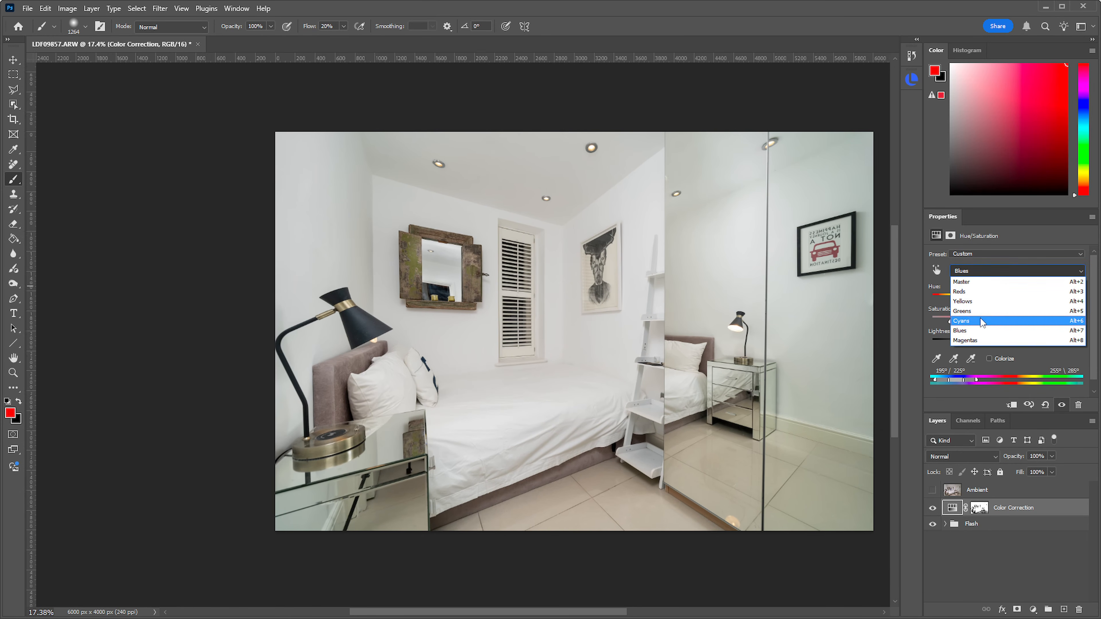
left_click(979, 312)
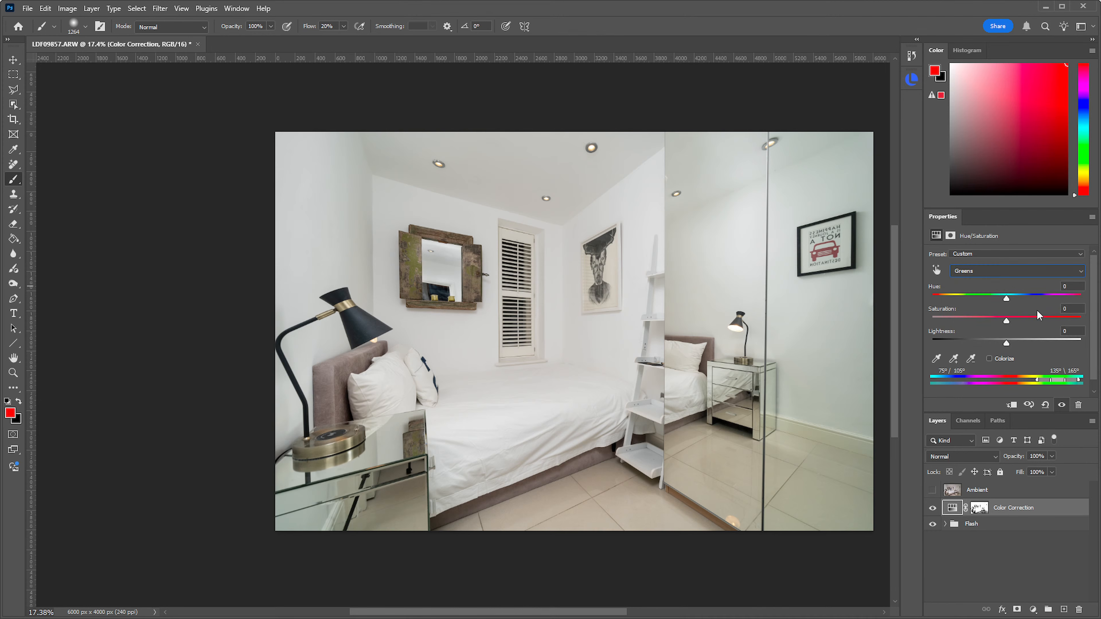
mouse_move(1062, 318)
left_mouse_down()
mouse_move(1090, 317)
mouse_move(1075, 321)
left_mouse_up()
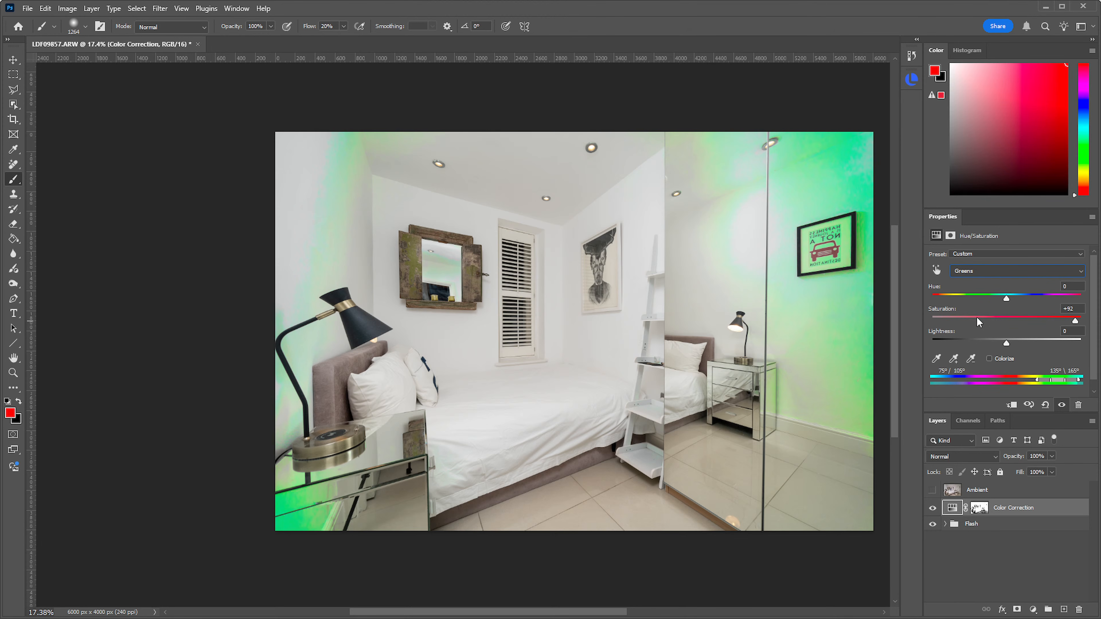
left_click_drag(1005, 318, 987, 327)
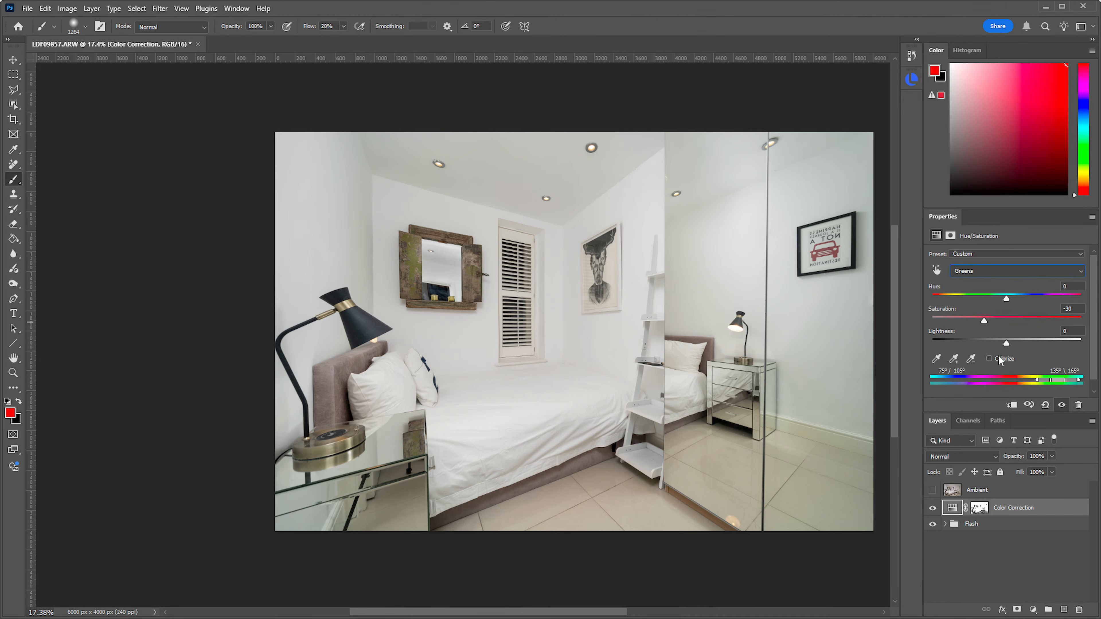
Exaggerate the Yellows saturation to +100 to expose the yellow cast, reduce it to about -22 and compare the correction
left_click(998, 271)
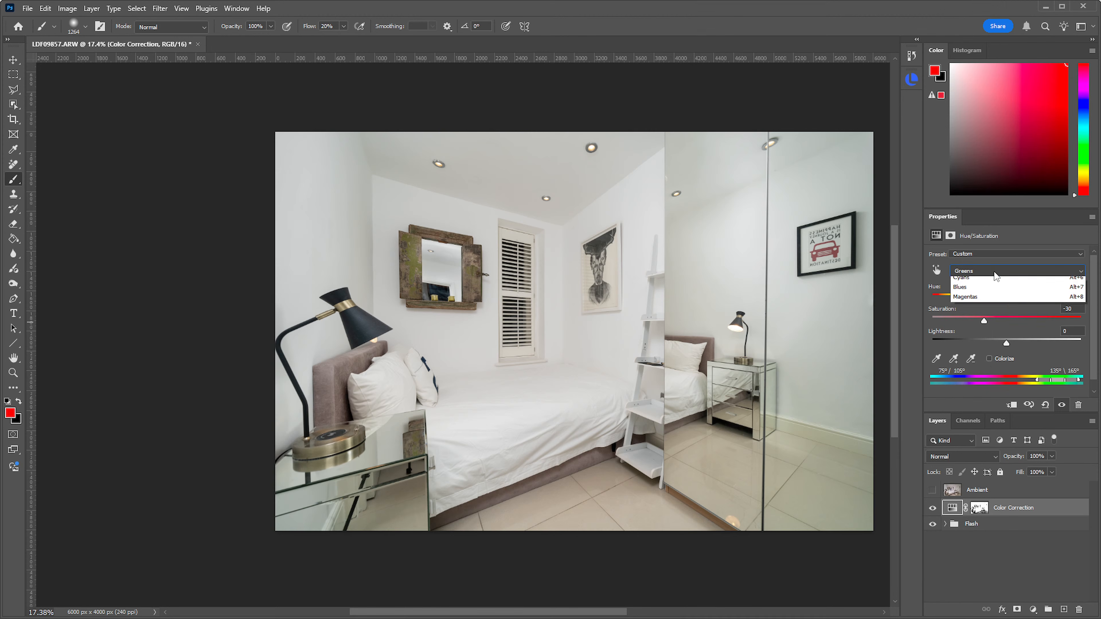
left_click(997, 306)
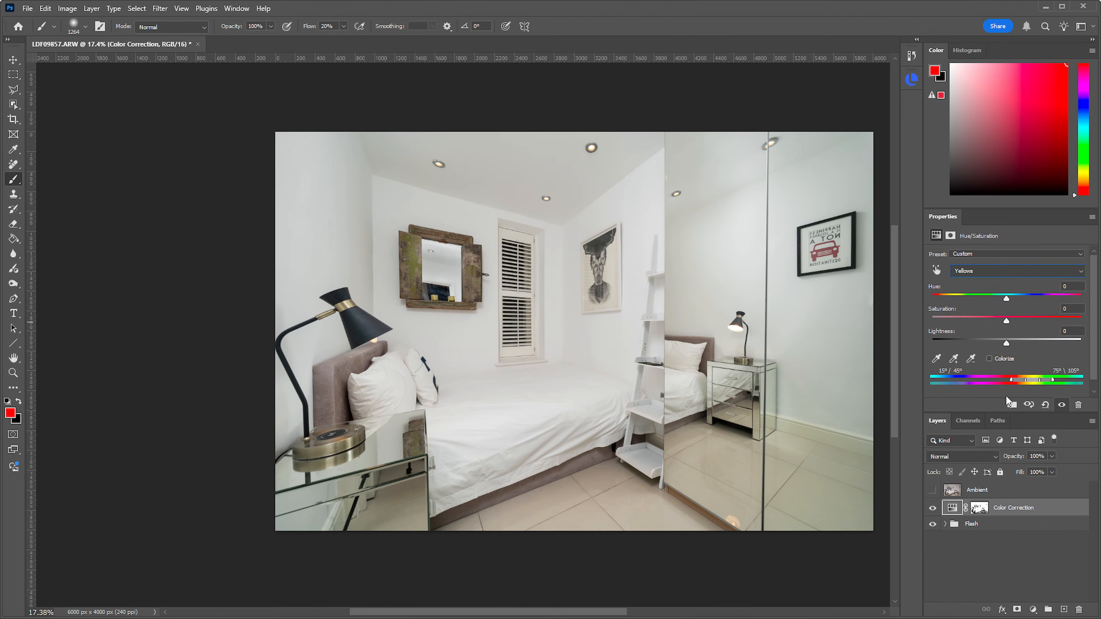
left_click_drag(1062, 320, 1085, 320)
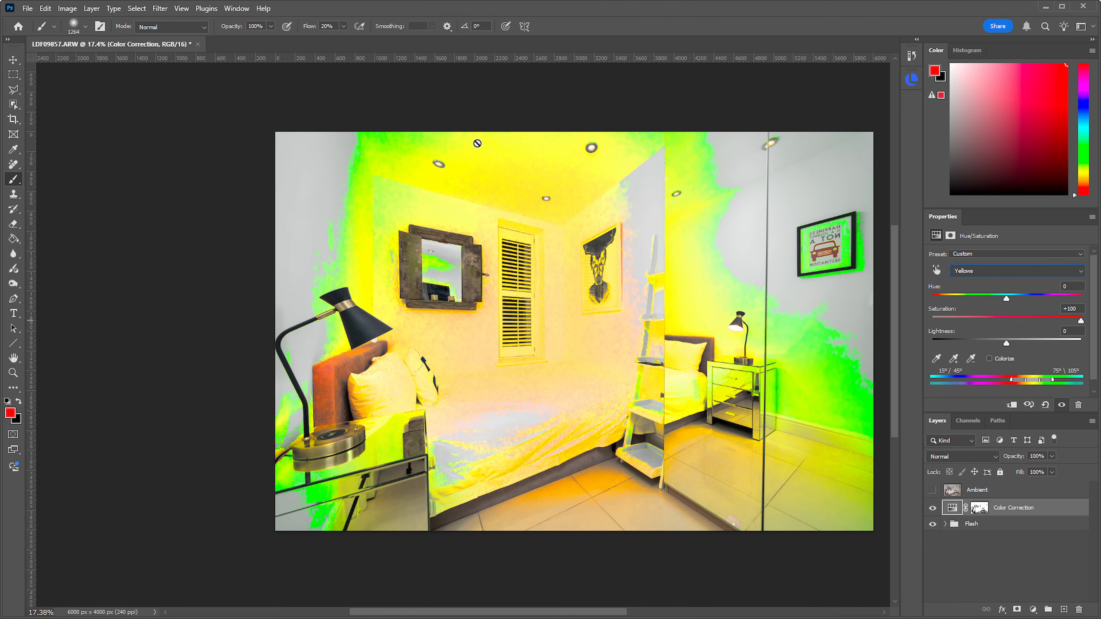
left_click(990, 321)
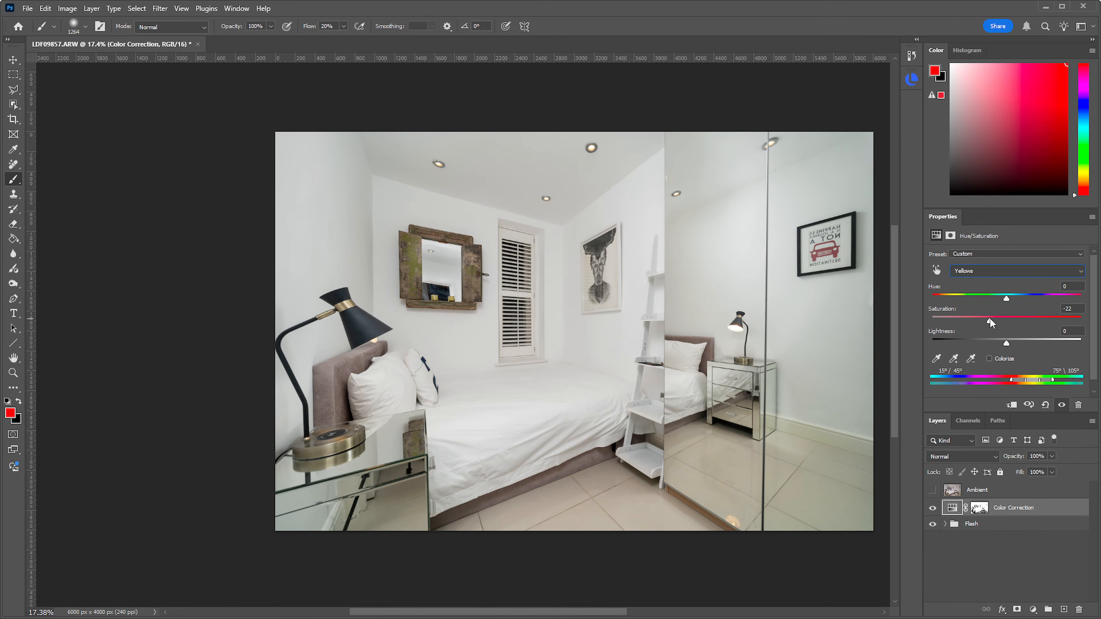
mouse_move(978, 322)
left_mouse_down()
mouse_move(970, 323)
mouse_move(1000, 323)
mouse_move(990, 324)
left_mouse_up()
left_click(932, 508)
left_click(932, 508)
Target the Magentas range, test its saturation and lower it to -100
left_click(1021, 272)
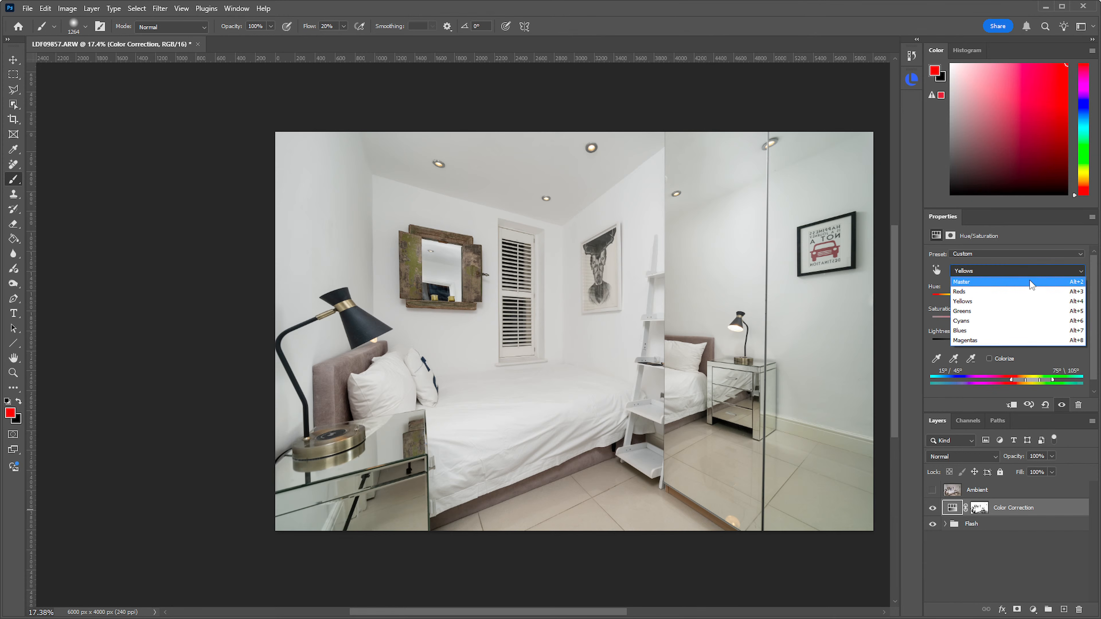
left_click(1013, 341)
left_click_drag(1019, 318, 1093, 323)
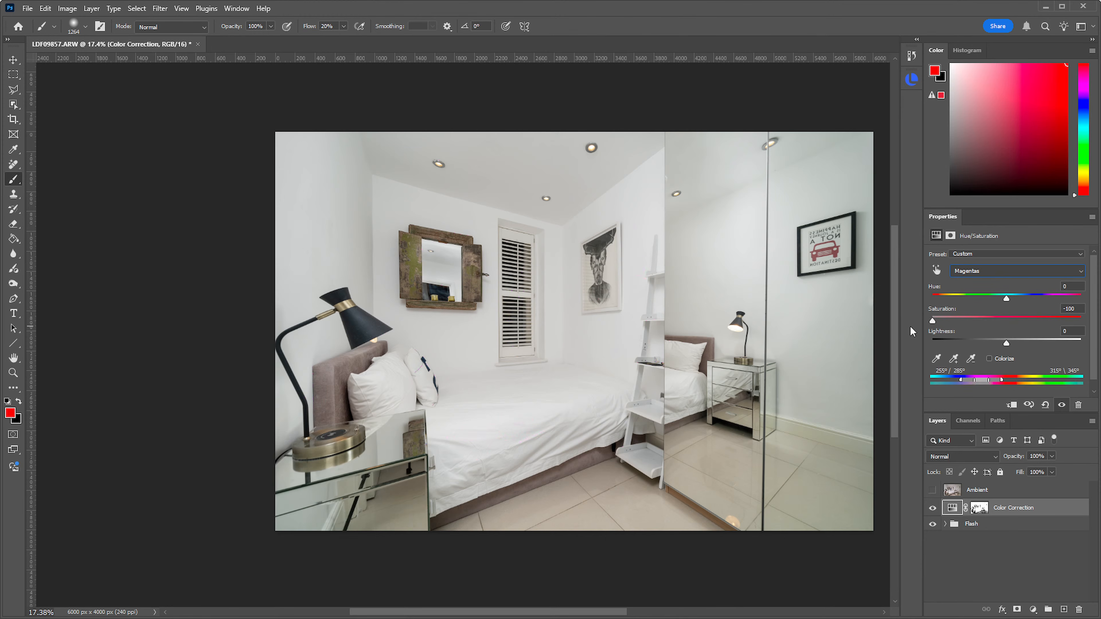
left_click_drag(509, 450, 552, 420)
left_click_drag(952, 320, 833, 354)
left_click_drag(631, 407, 664, 415)
left_click_drag(773, 371, 696, 385)
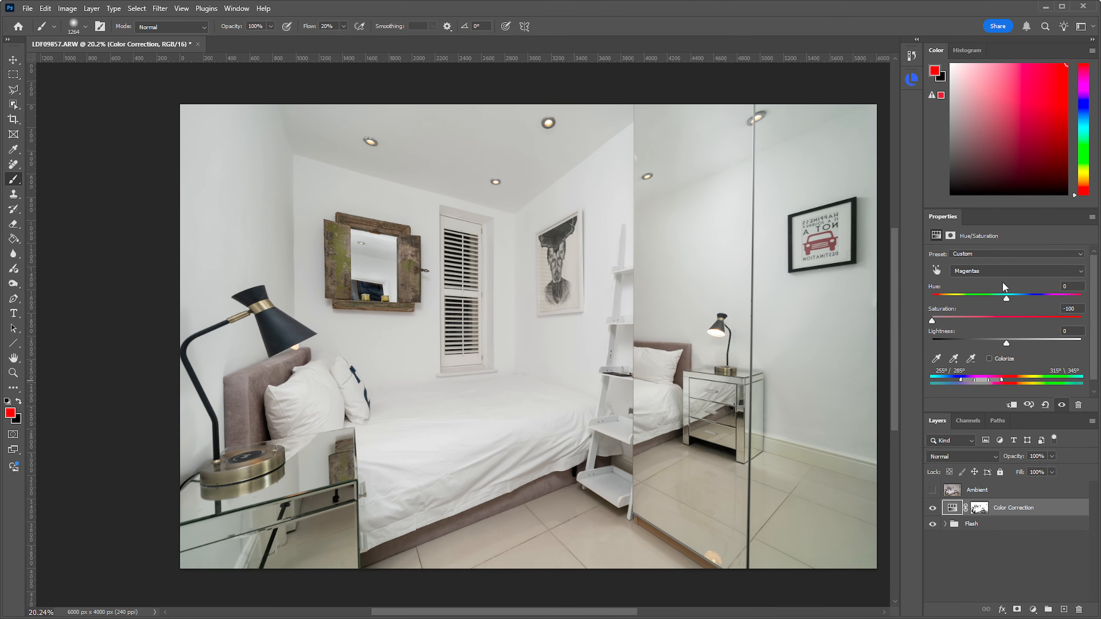
Exaggerate the Reds saturation to +100 to reveal the red cast and reduce it to -28
left_click(1007, 272)
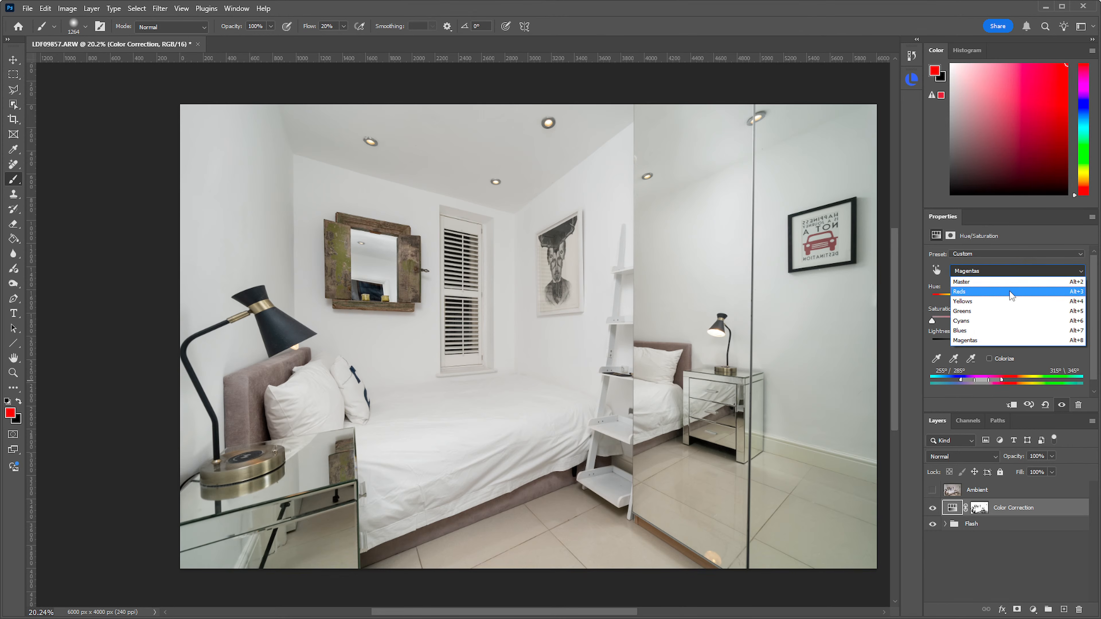
left_click(1010, 291)
left_click_drag(1026, 320, 1088, 325)
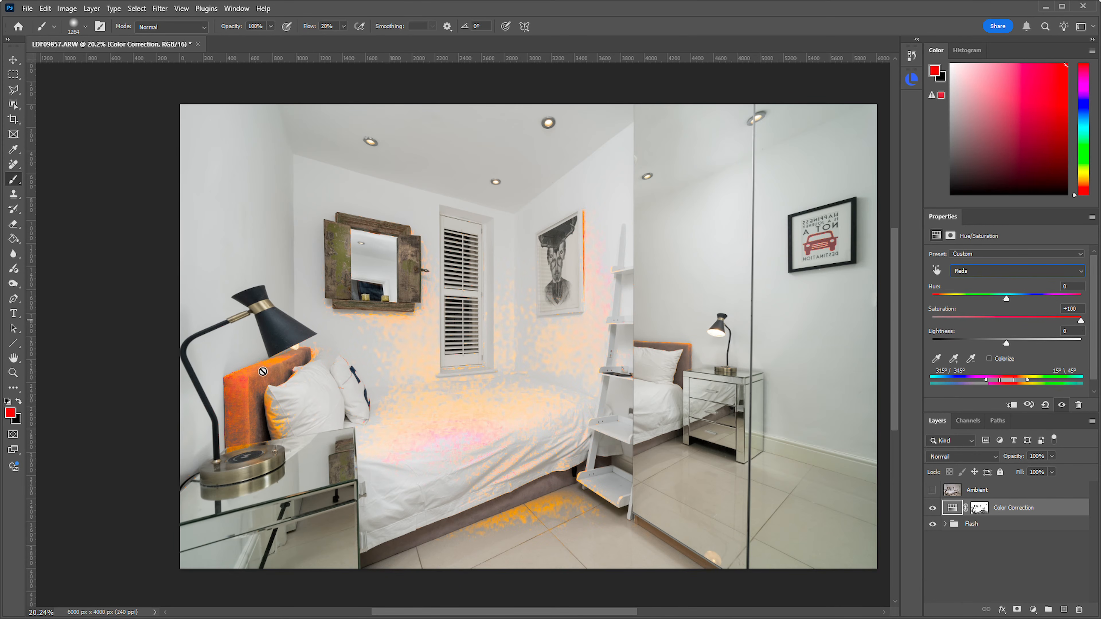
left_click_drag(1049, 321, 985, 321)
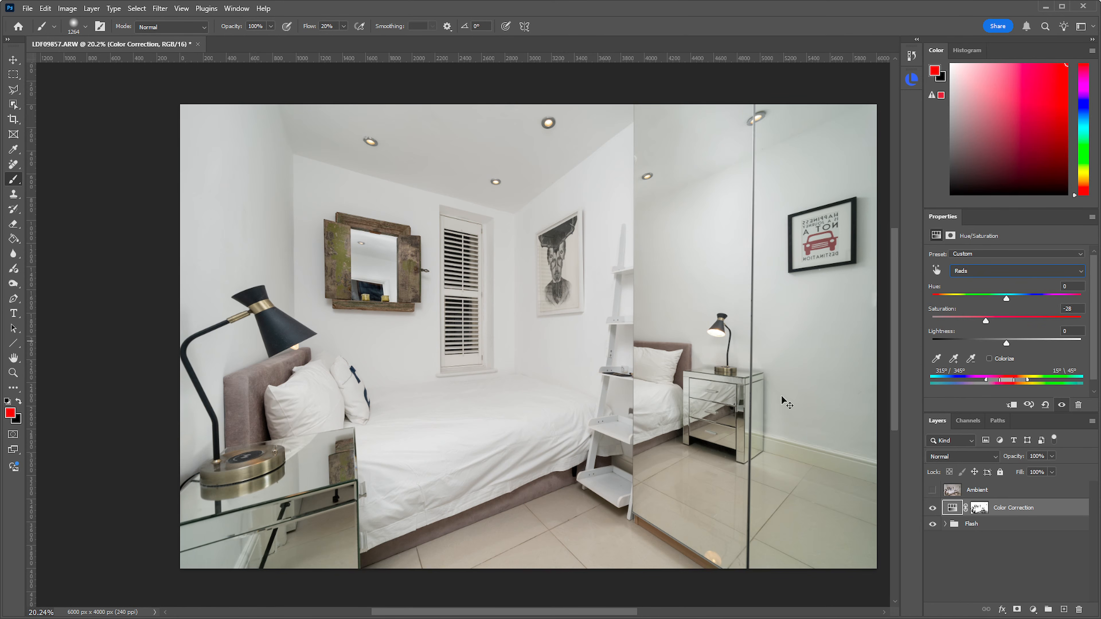
scroll(781, 394, "up", 1)
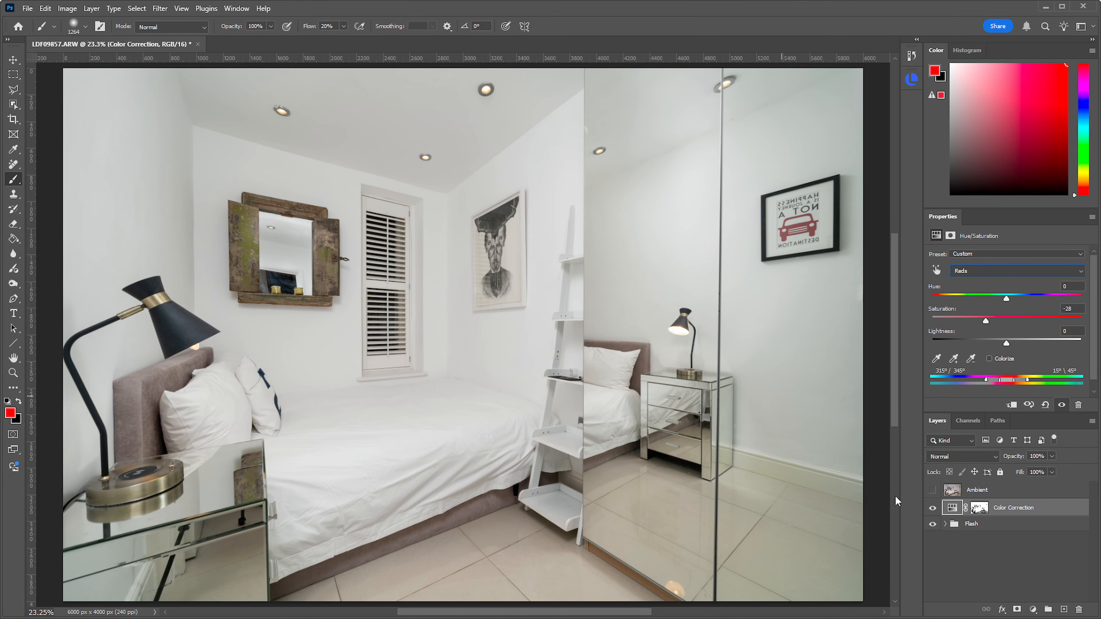
Compare the bedroom image with and without the Color Correction layer
left_click(933, 508)
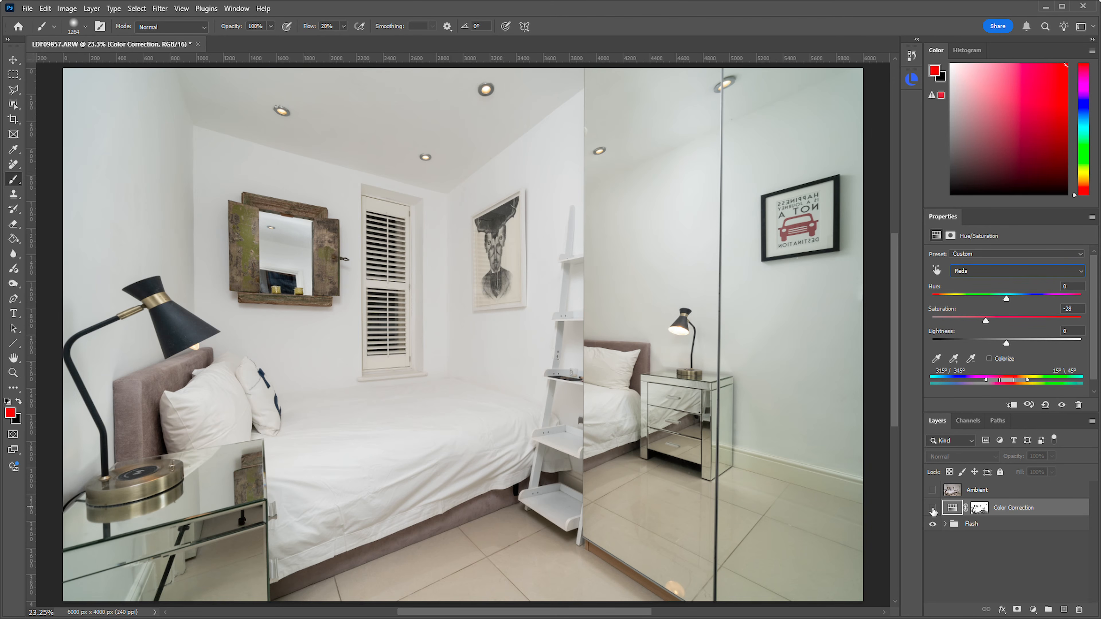
left_click(933, 508)
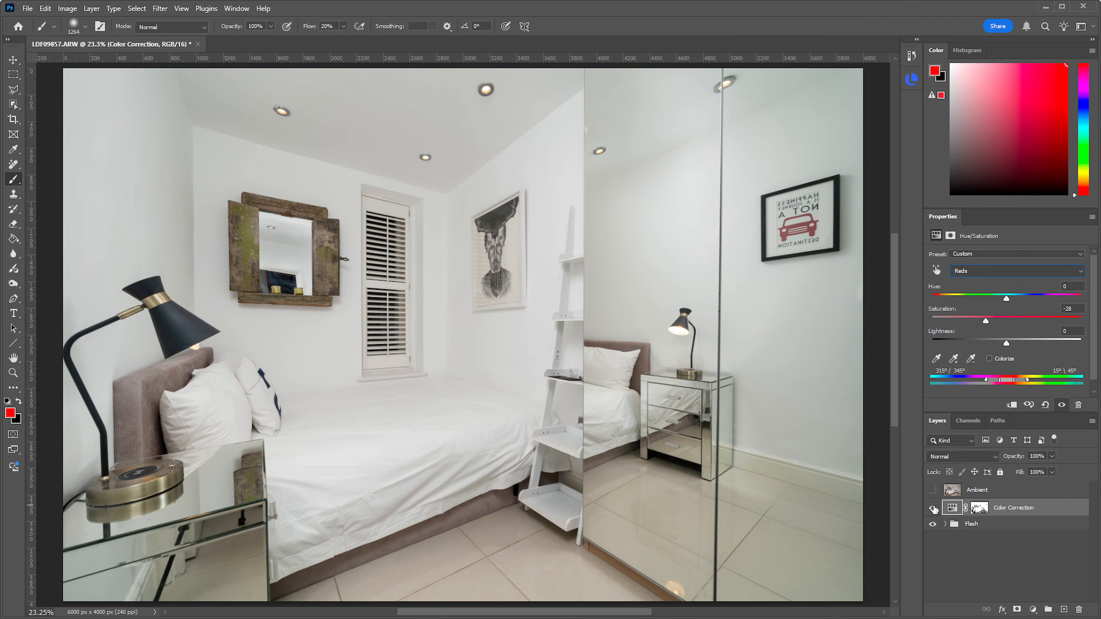
left_click(933, 508)
left_click(933, 508)
left_click(933, 508)
Place the Color Correction layer in a group and name the group Color Correction
left_click(979, 507)
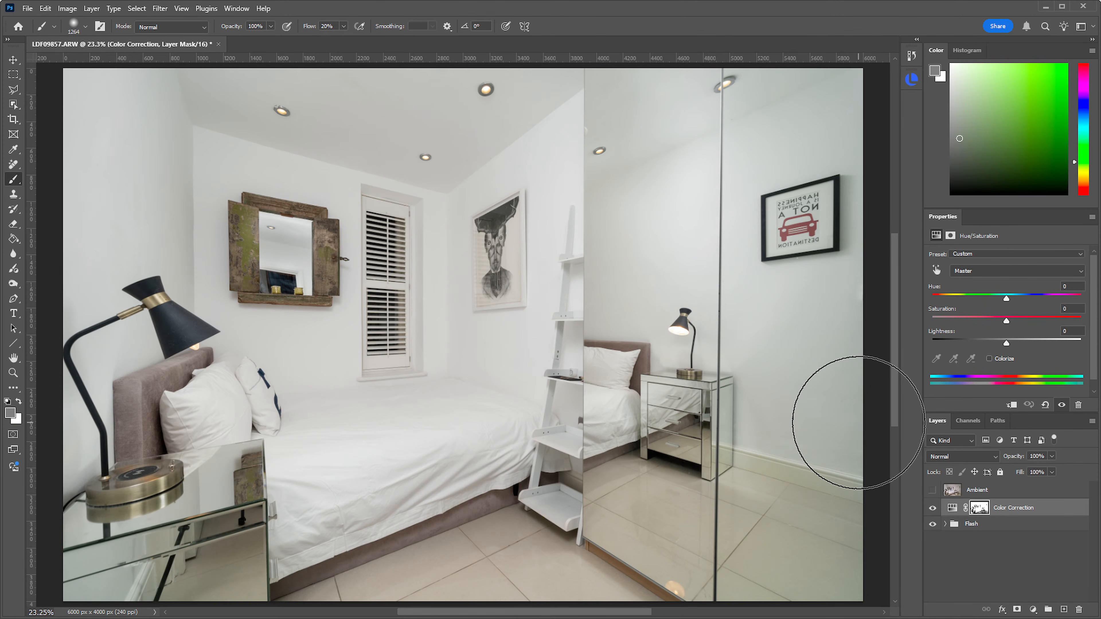
key("ctrl+g")
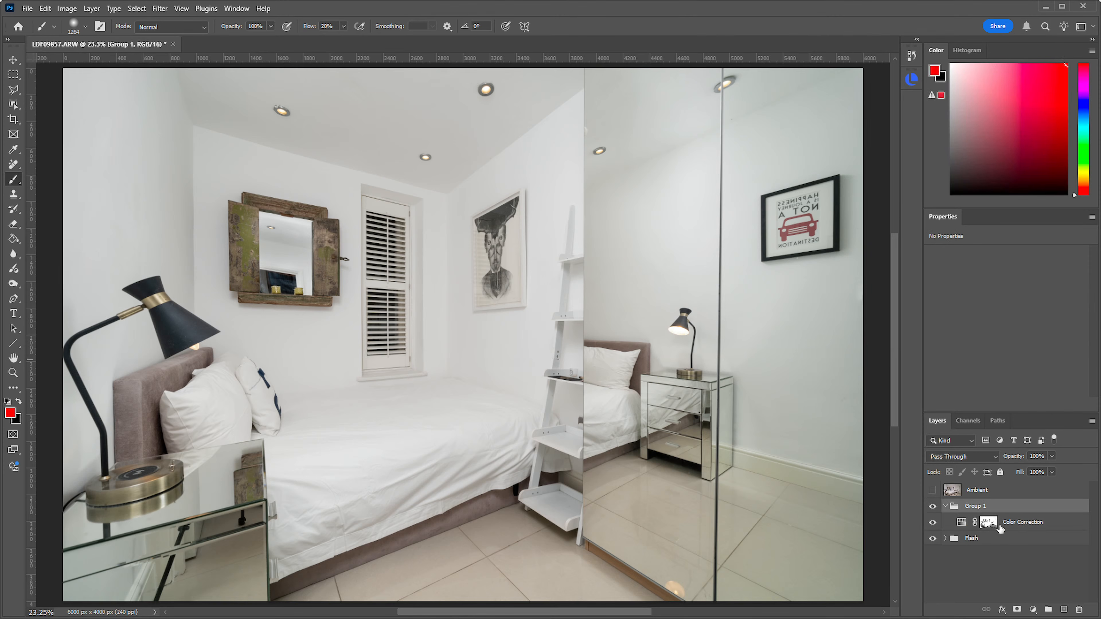
left_click(1010, 524)
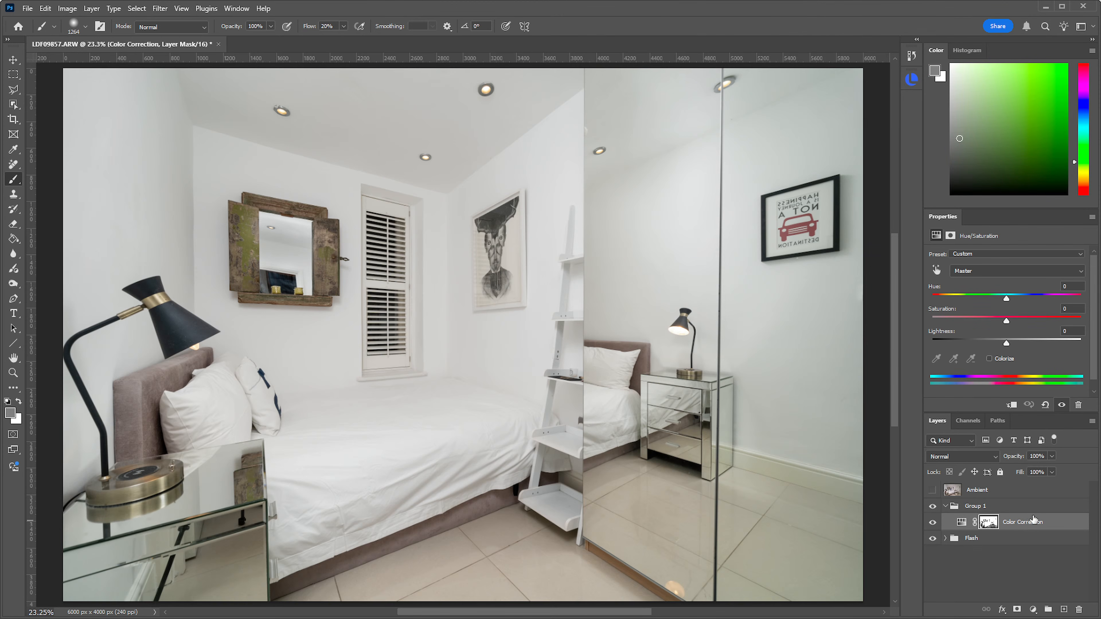
left_click(999, 510)
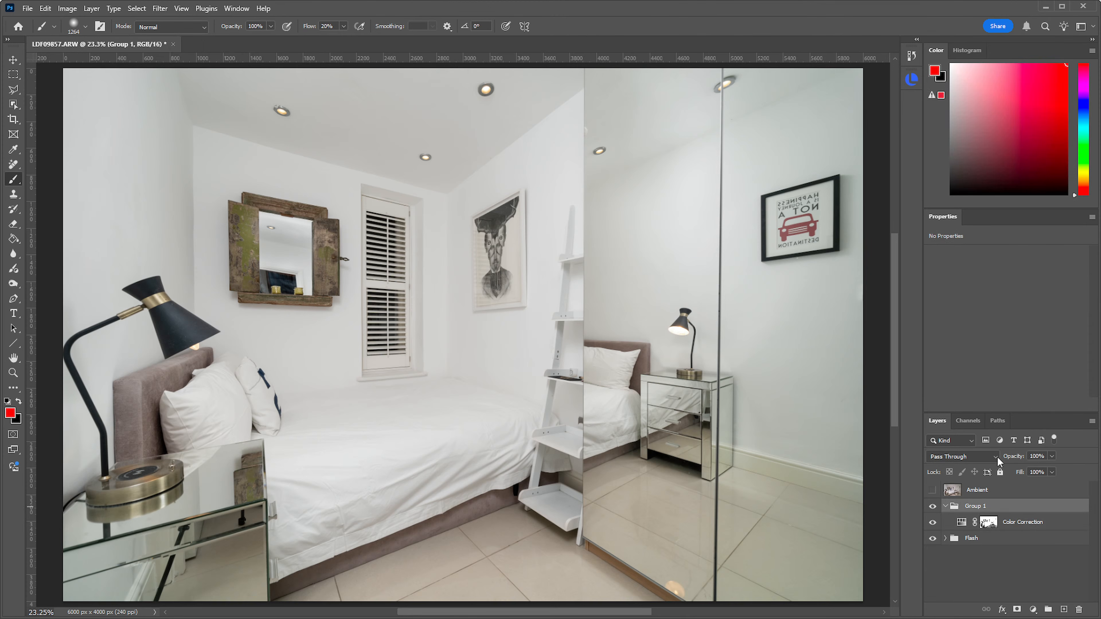
double_click(975, 506)
type("Color Corr")
key("Return")
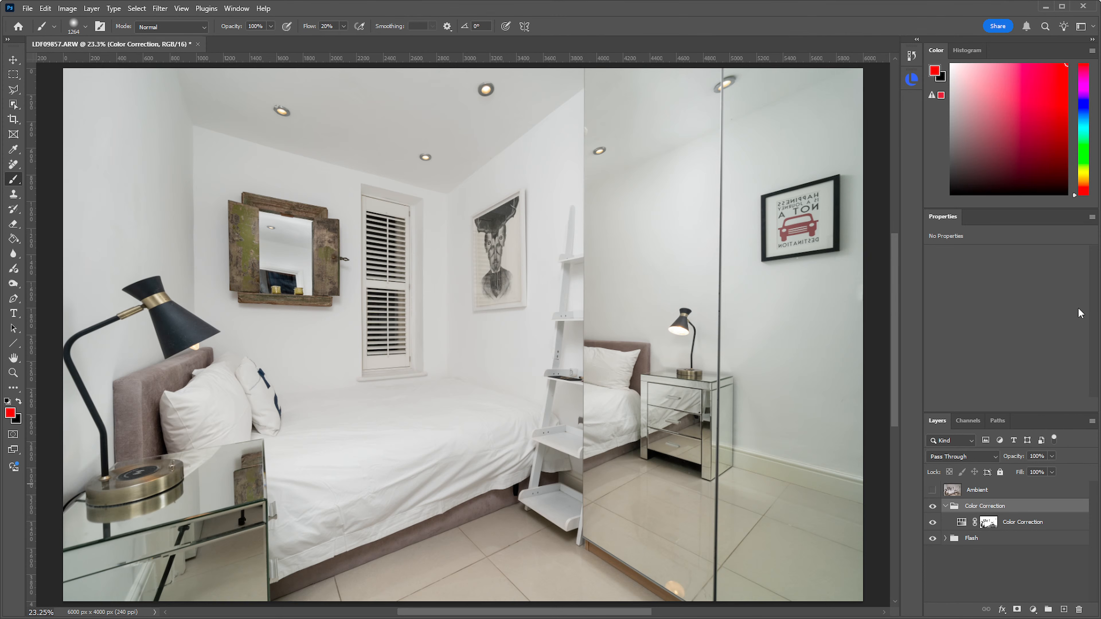
Collapse the Color Correction group, add a white layer mask to it and reduce the brush size to 515
left_click(945, 505)
left_click(932, 506)
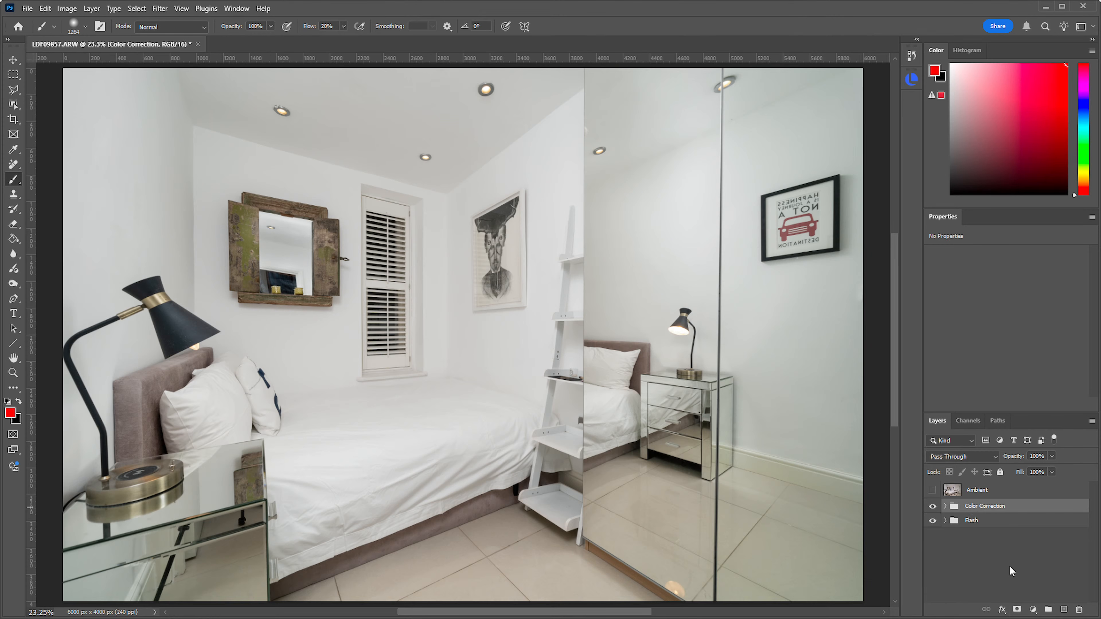
left_click(1017, 609)
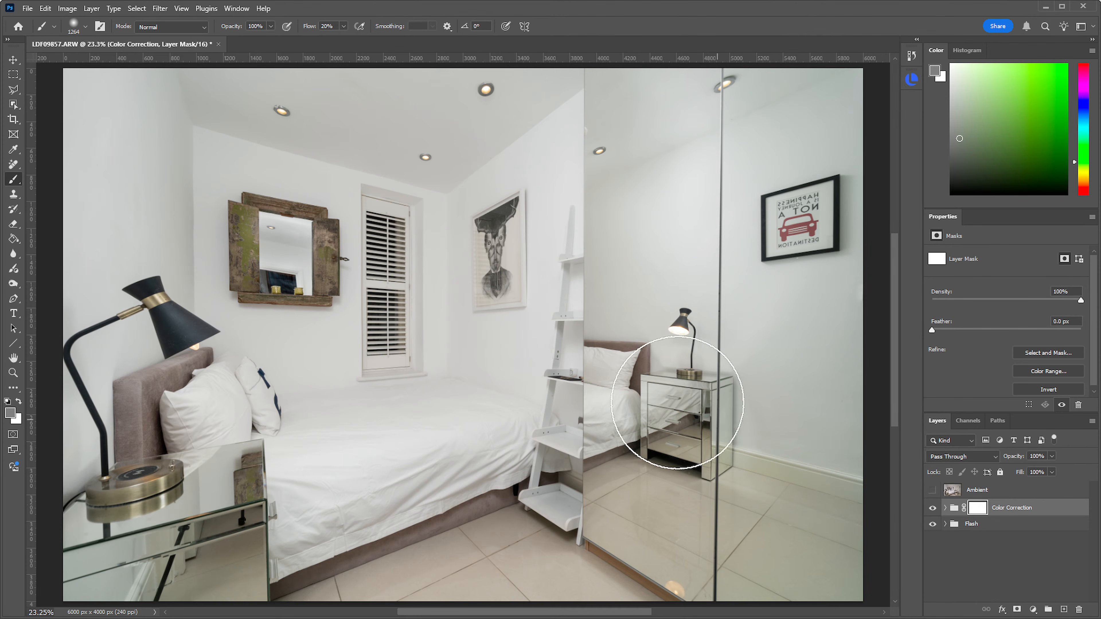
left_click_drag(666, 412, 614, 417)
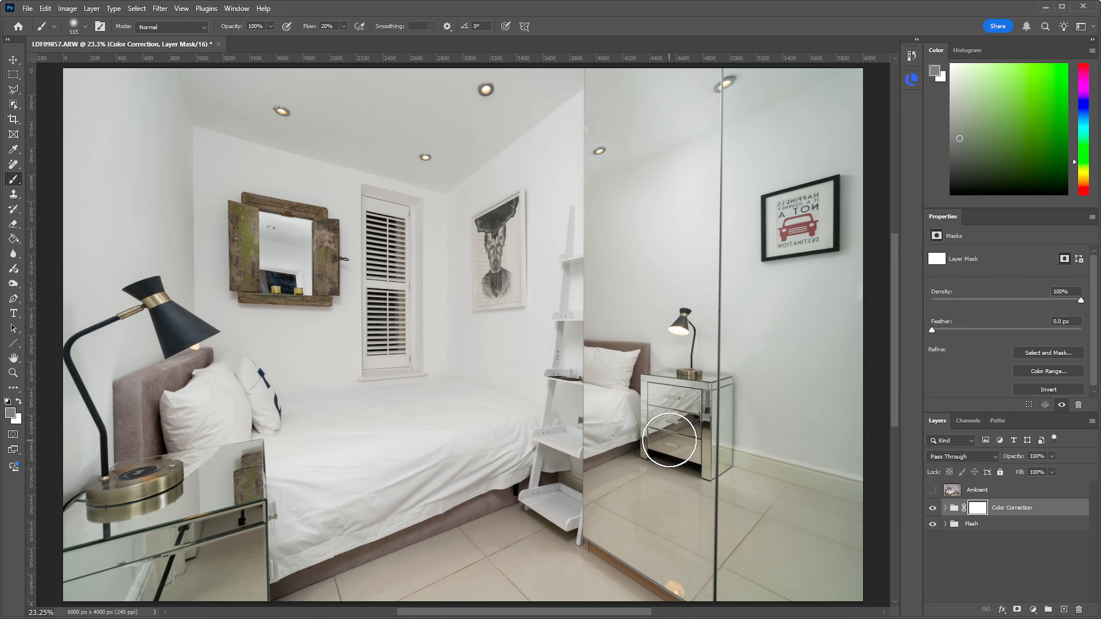
key("x")
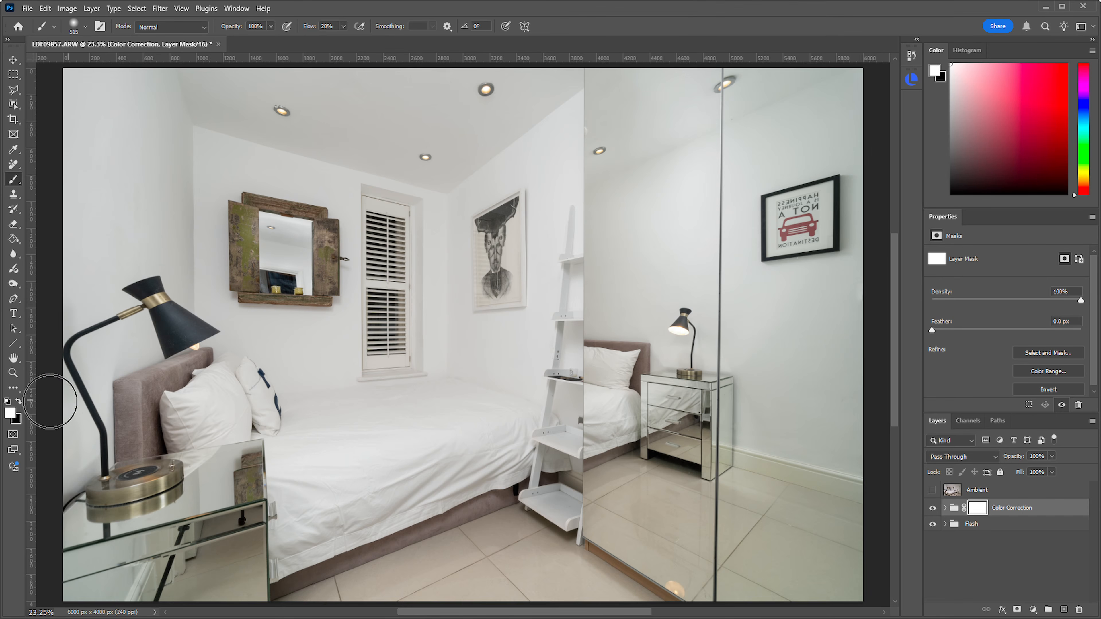
key("x")
key("x")
key("x")
key("x")
key("x")
key("x")
key("x")
key("x")
left_click(1064, 80)
left_click(1056, 76)
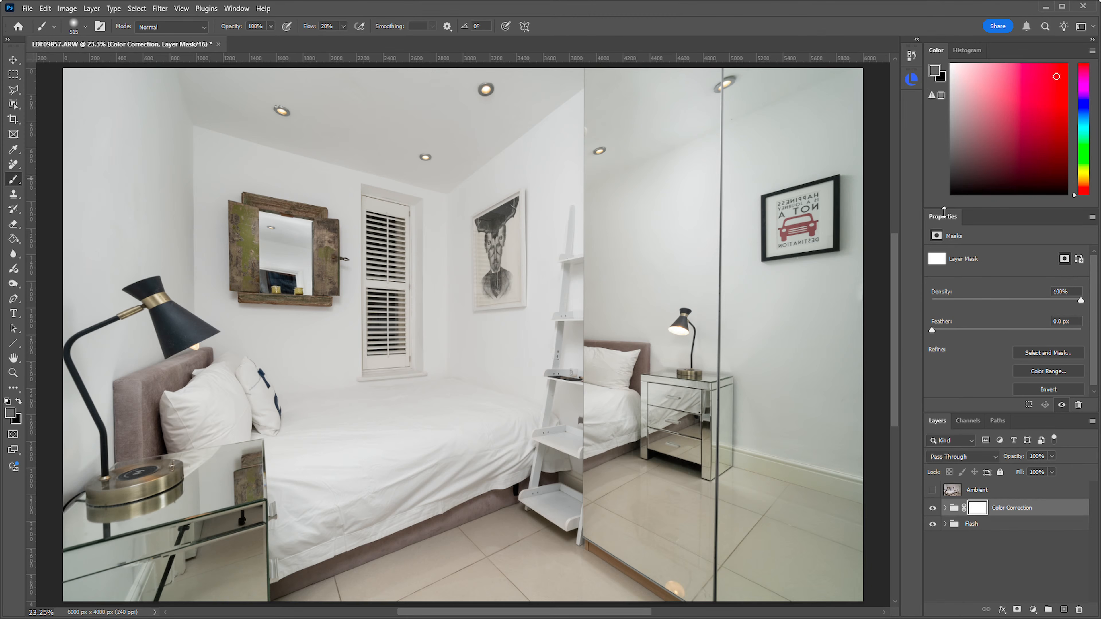
left_click(958, 492)
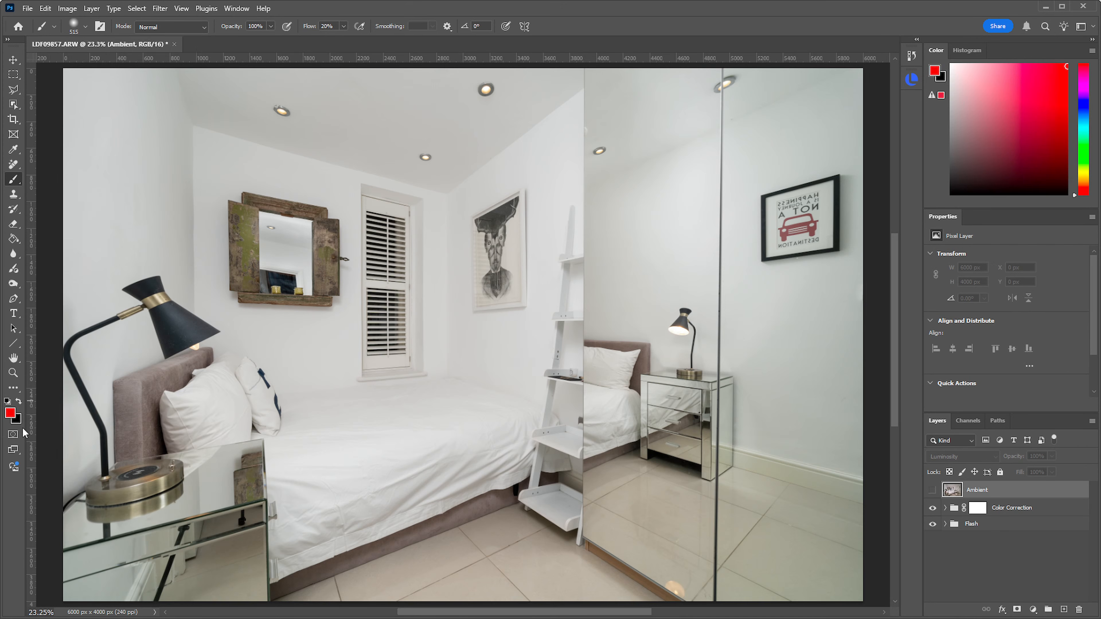
Reset the brush colours to black and white and paint black on the Color Correction group's mask over the mirrored floor
key("d")
mouse_move(652, 386)
left_mouse_down()
mouse_move(641, 399)
mouse_move(613, 388)
left_mouse_up()
key("x")
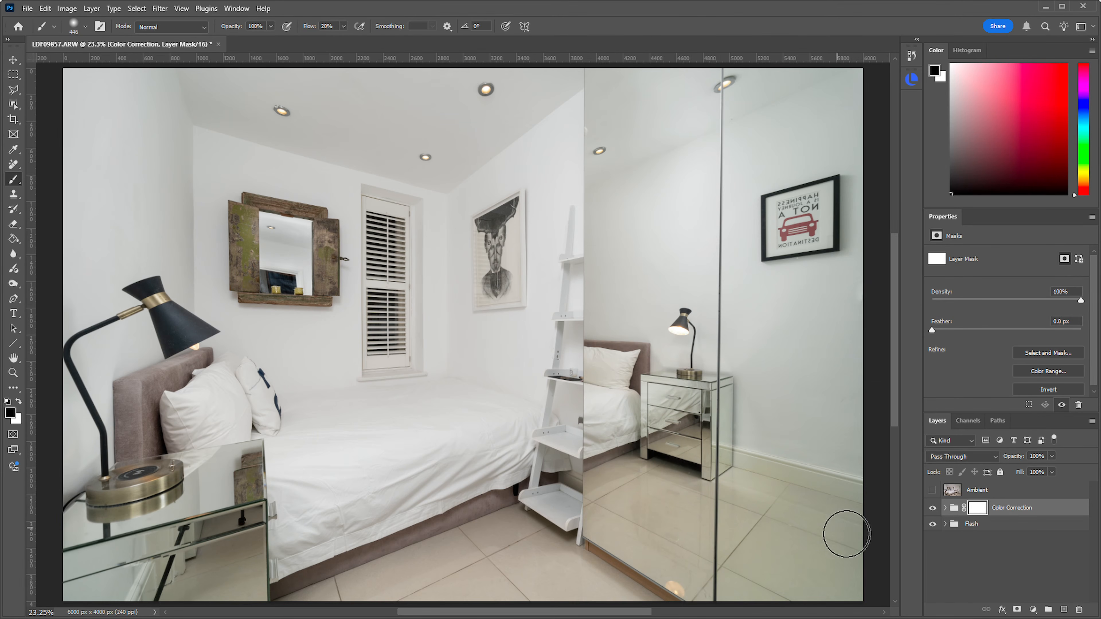
mouse_move(656, 551)
left_mouse_down()
mouse_move(659, 465)
mouse_move(646, 475)
mouse_move(604, 388)
mouse_move(617, 389)
left_mouse_up()
key("x")
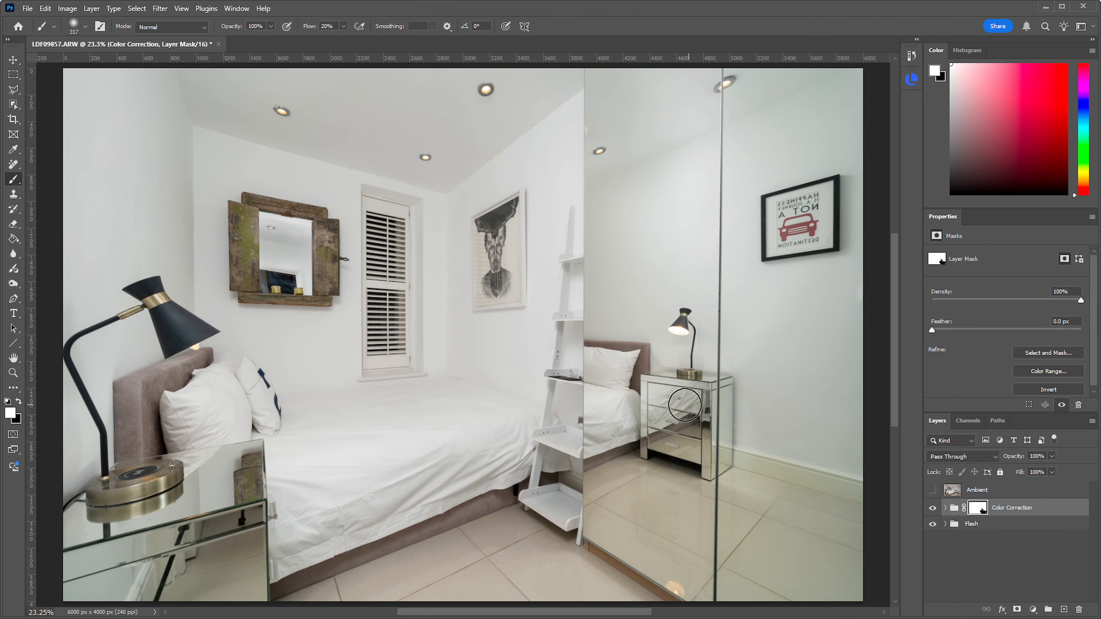
Paint black on the group's mask over the floor and bed base beside the bed, and adjust the brush at the headboard
key("x")
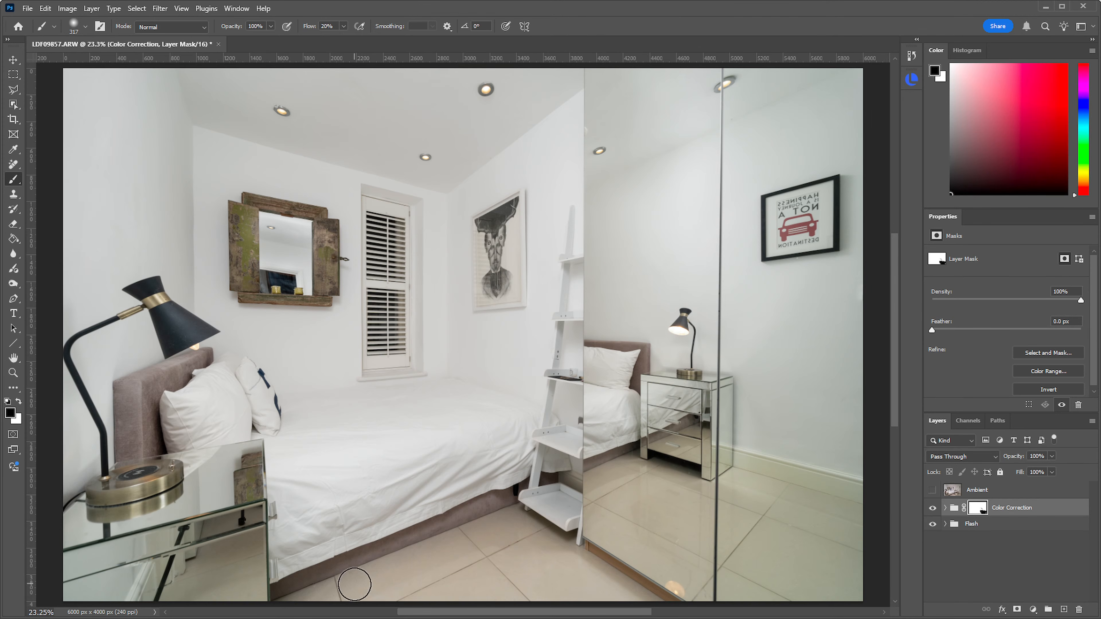
mouse_move(494, 521)
left_mouse_down()
mouse_move(646, 592)
mouse_move(382, 530)
left_mouse_up()
right_click(151, 417, "alt")
Add a new empty layer directly above the Color Correction group for recolouring the greenish mirrored floor
scroll(852, 538, "up", 5)
left_click_drag(766, 492, 622, 415)
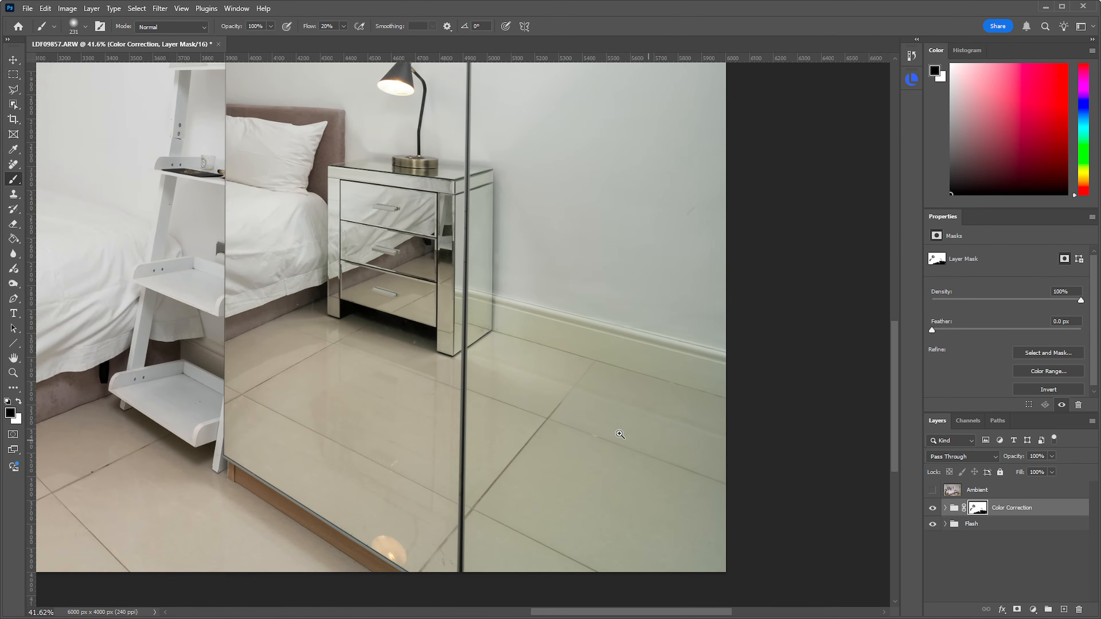
scroll(625, 422, "up", 5)
scroll(627, 381, "down", 3)
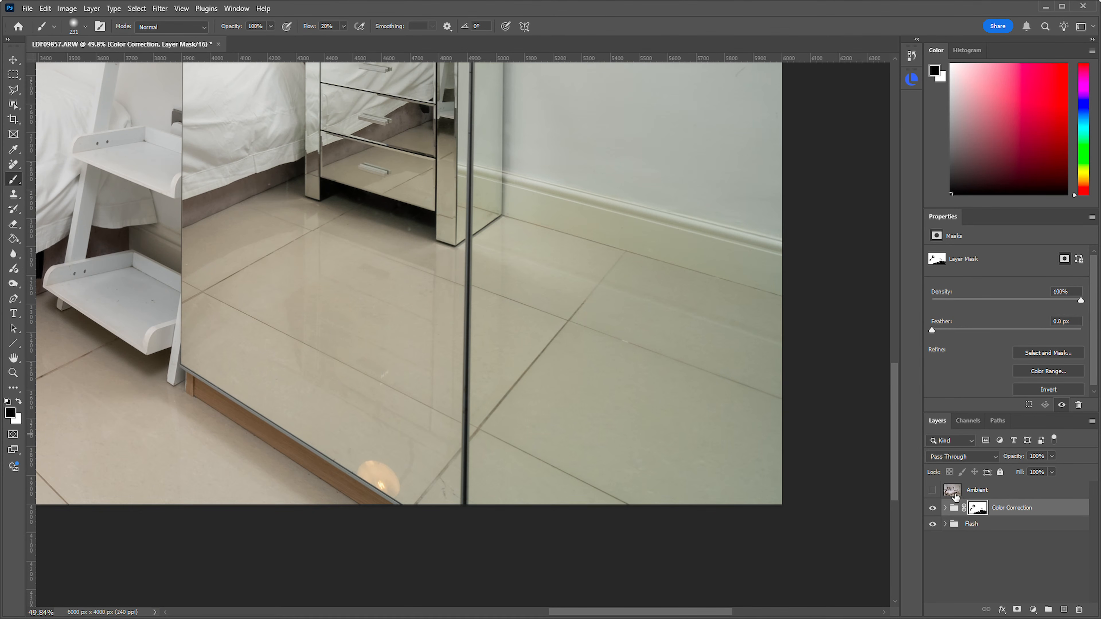
left_click(986, 493)
left_click(1002, 513)
left_click(1064, 608)
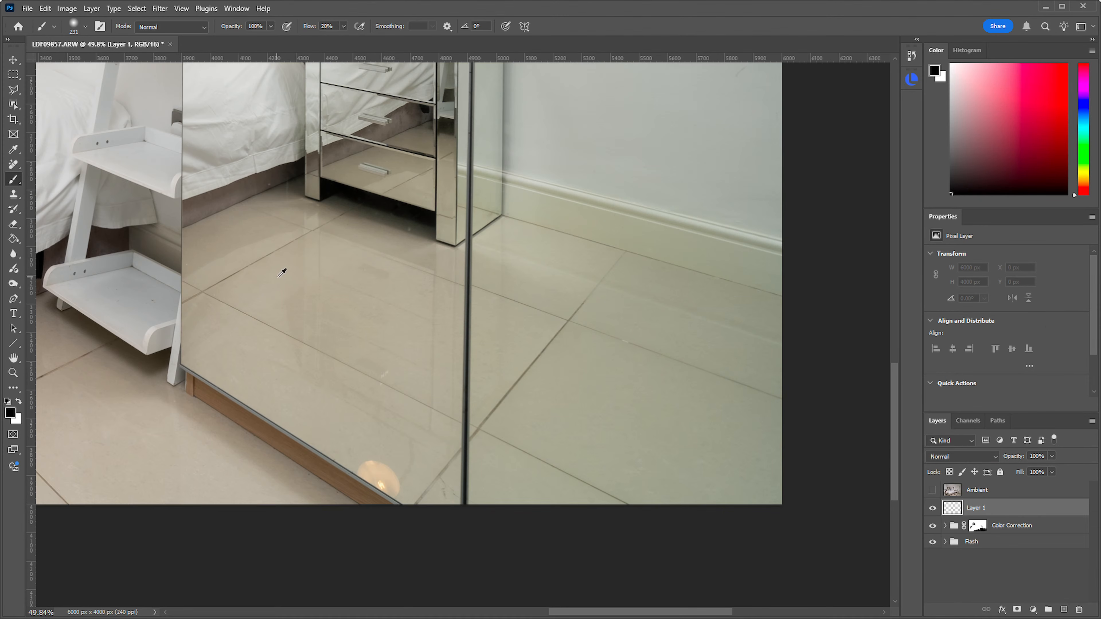
Sample the warm beige of the mirrored floor tiles and the greenish tile colour as the two brush colours
left_click(274, 267, "alt")
left_click(276, 265, "alt")
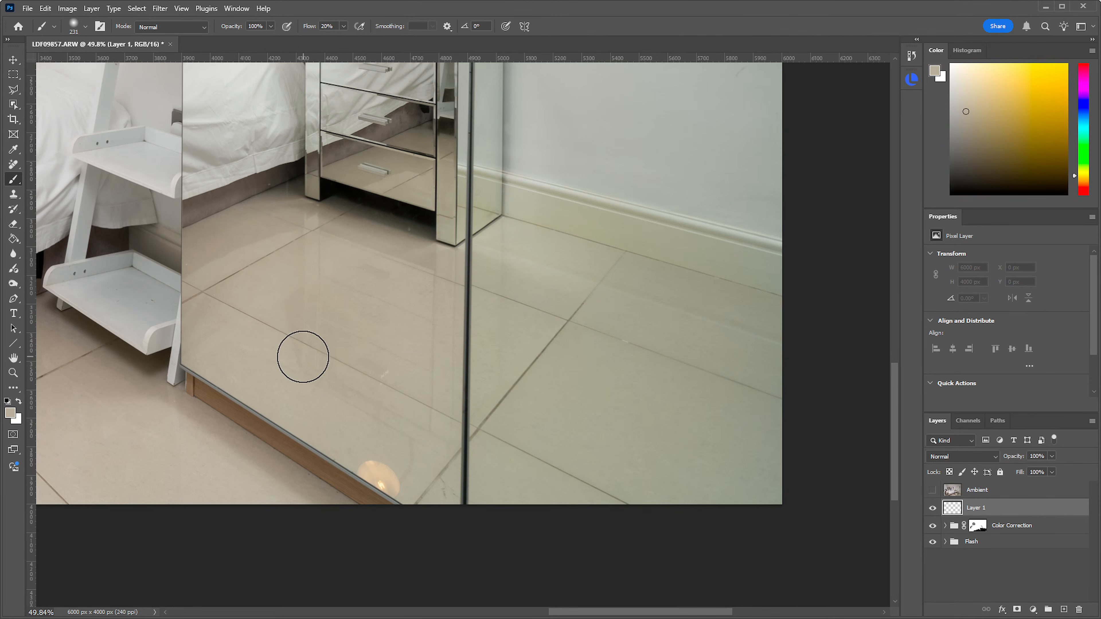
key("x")
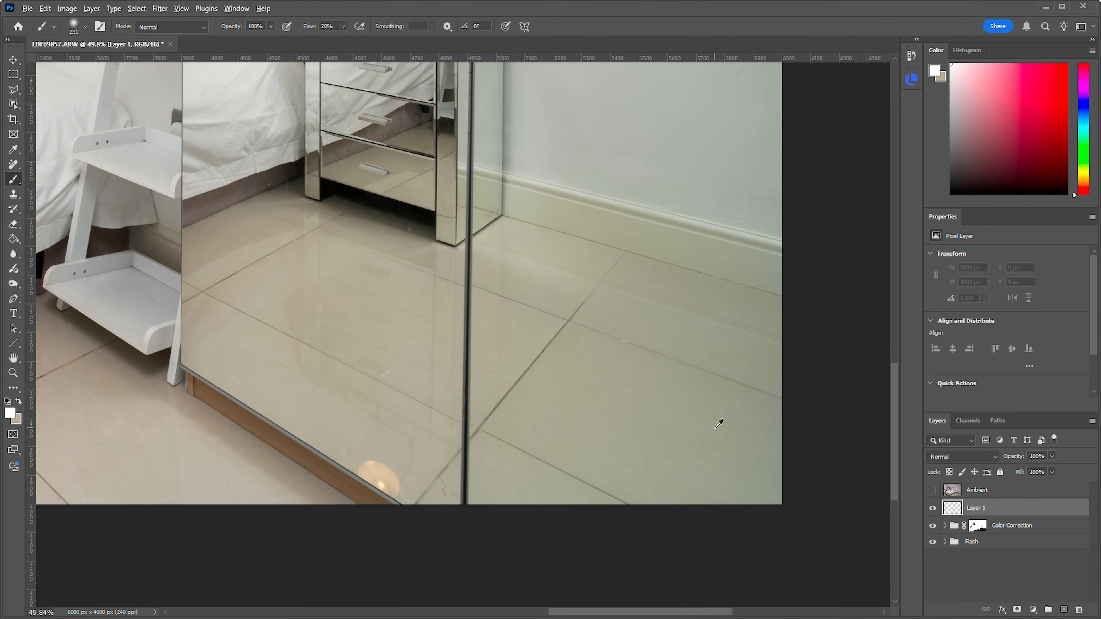
left_click(716, 425, "alt")
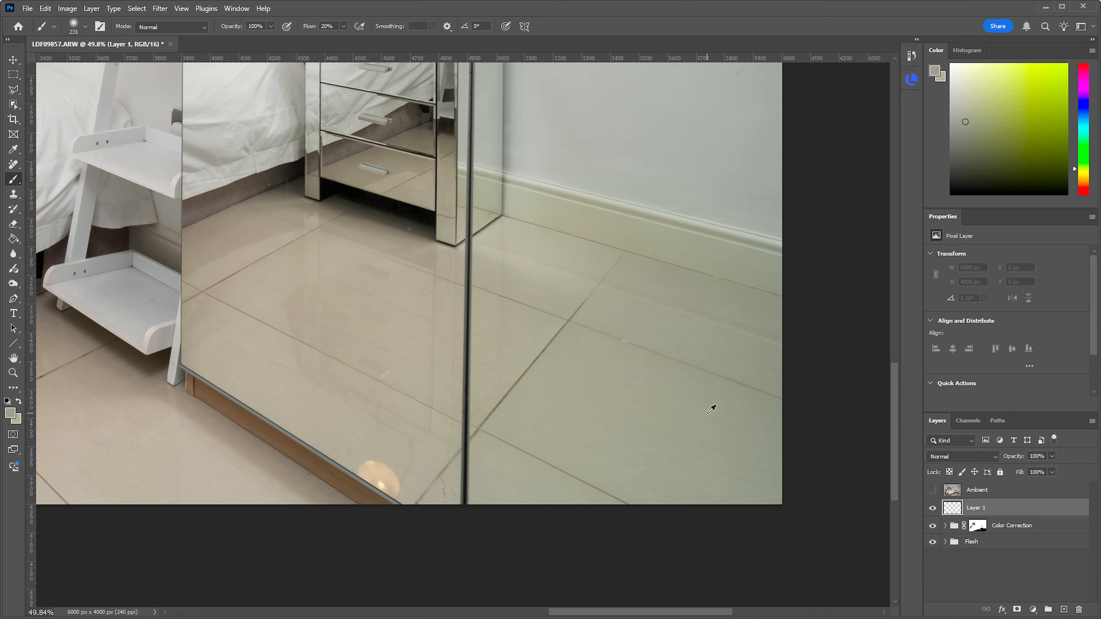
Swap the two sampled tile colours repeatedly to compare them, keep beige as the foreground and view the whole room
left_click(19, 401)
left_click(19, 403)
left_click(19, 403)
left_click(20, 403)
left_click(19, 403)
left_click(19, 403)
left_click(19, 403)
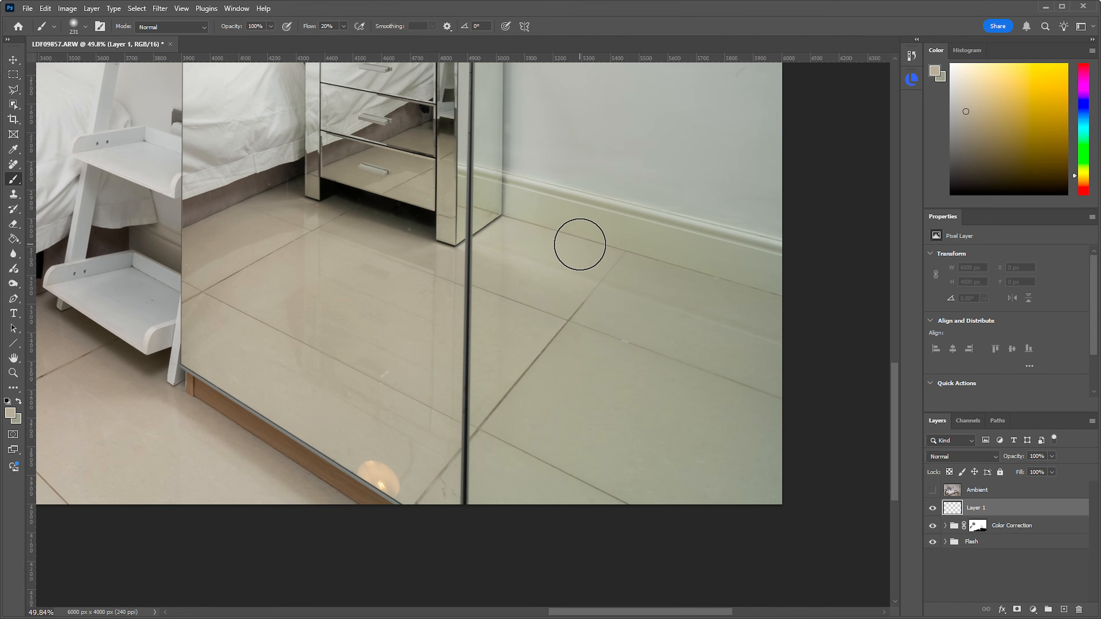
left_click_drag(633, 247, 630, 384)
left_click_drag(594, 344, 598, 342)
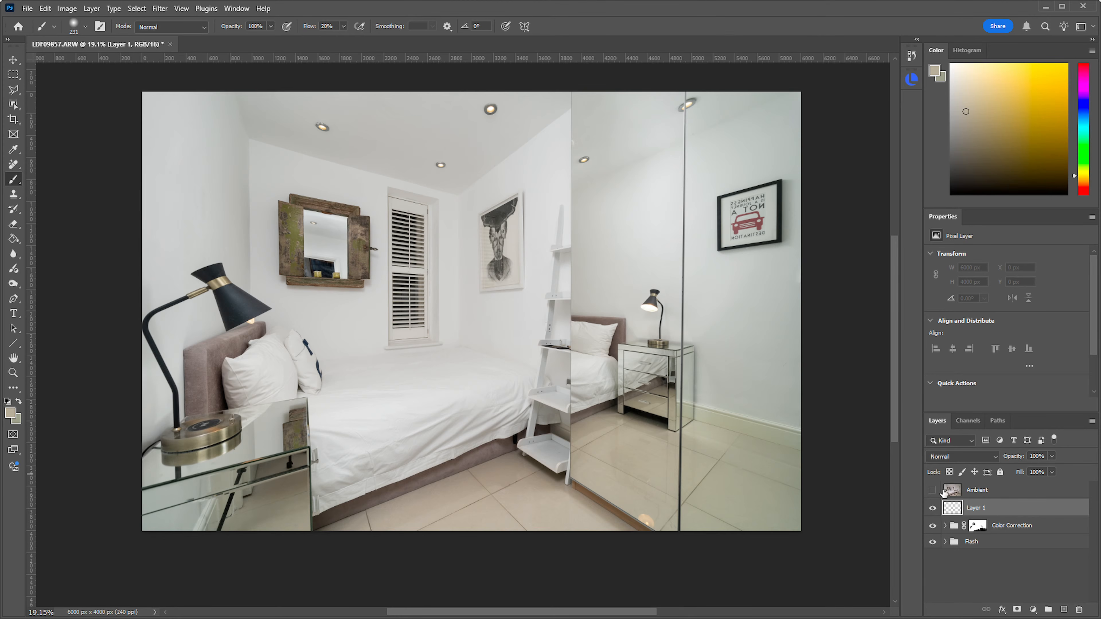
Rename the new layer Color and reset the foreground and background colours to default black and white
double_click(977, 509)
key("g")
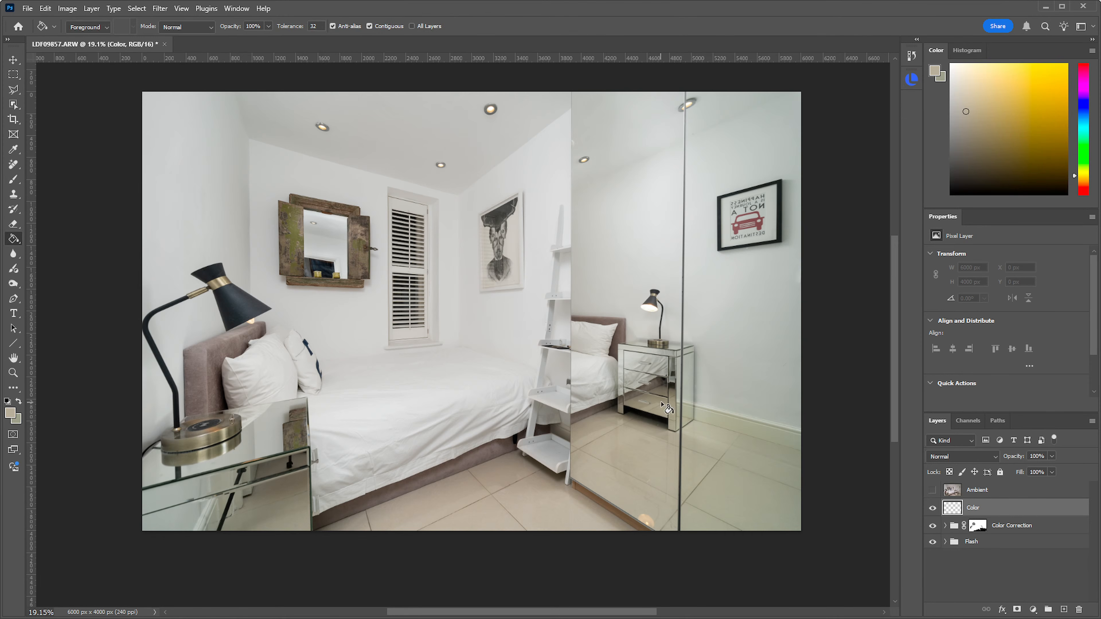
key("d")
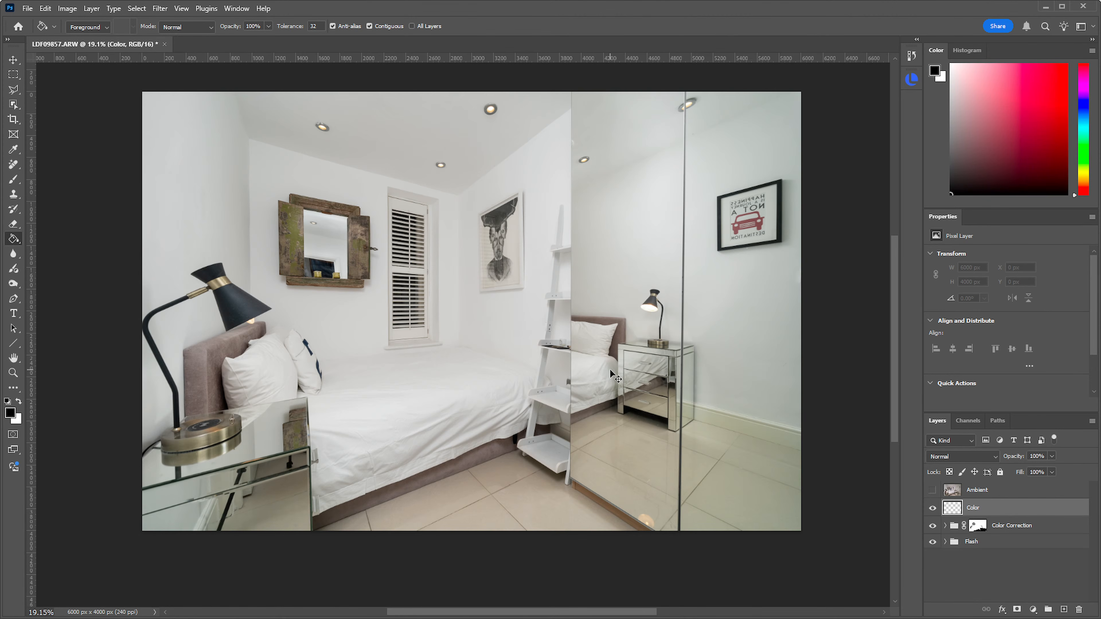
Sample the beige mirrored floor tiles and the greenish tiles near the skirting board as the two brush colours
left_click_drag(659, 460, 693, 463)
key("b")
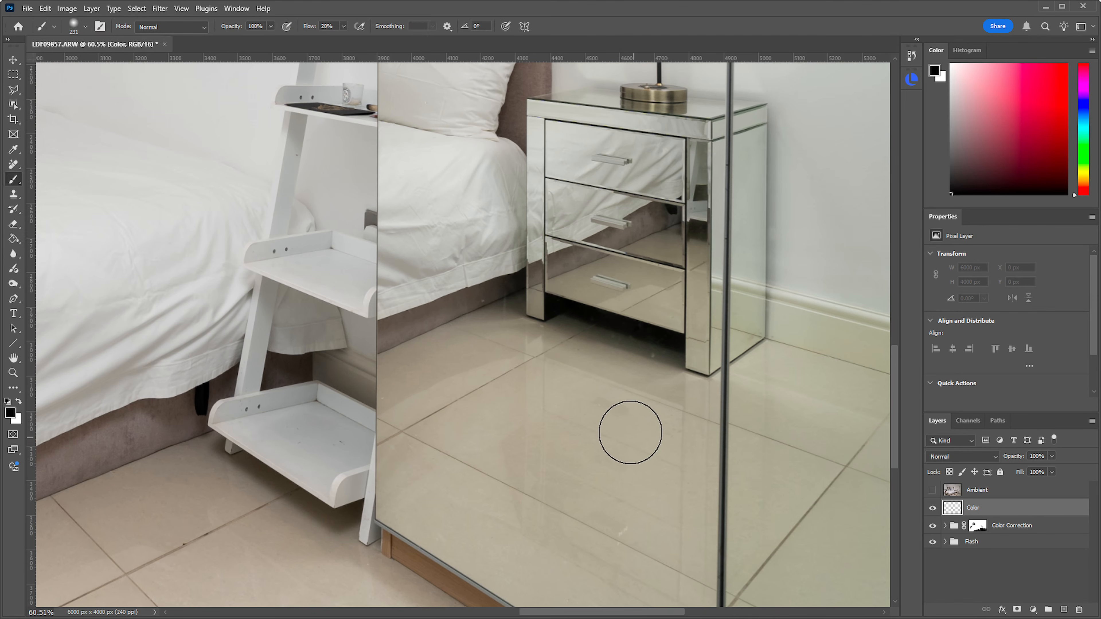
left_click(482, 406, "alt")
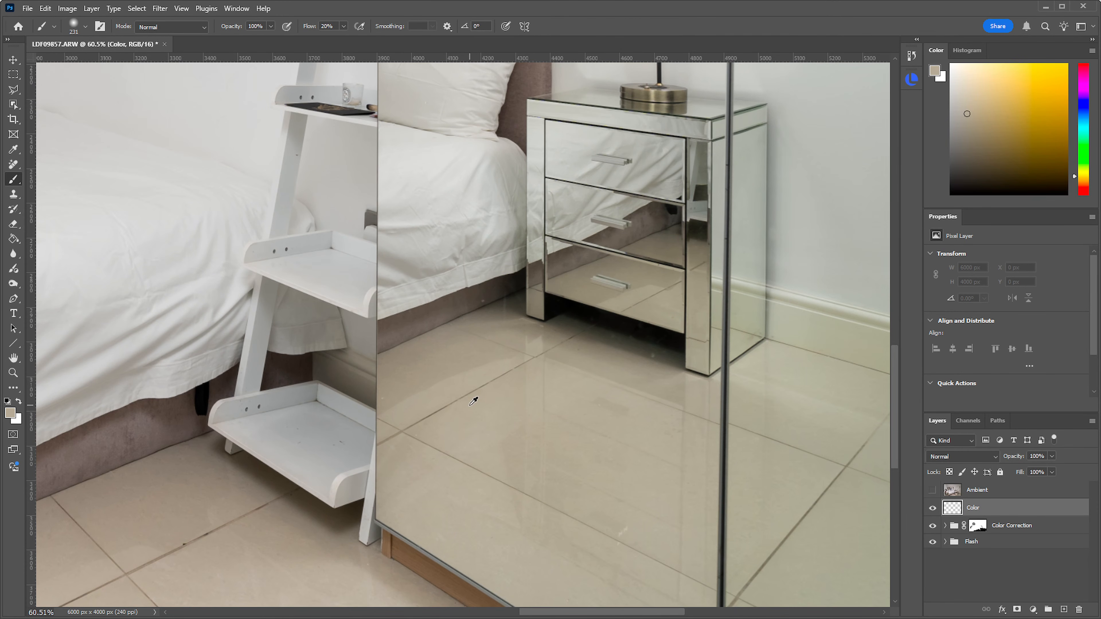
left_click_drag(766, 460, 421, 318)
key("x")
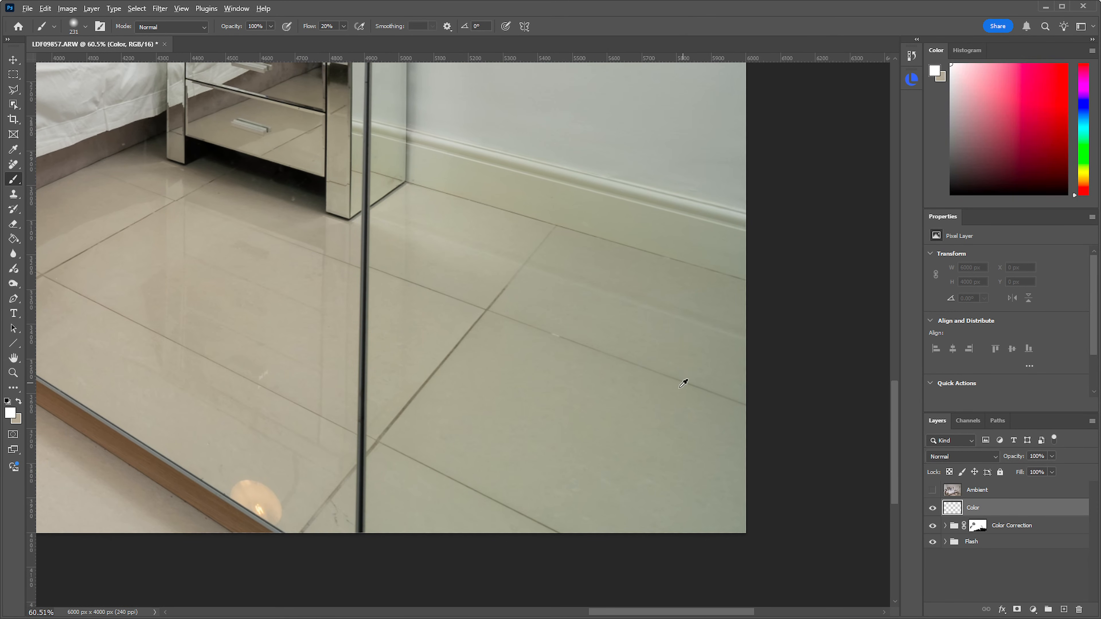
left_click(693, 459, "alt")
key("ctrl+0")
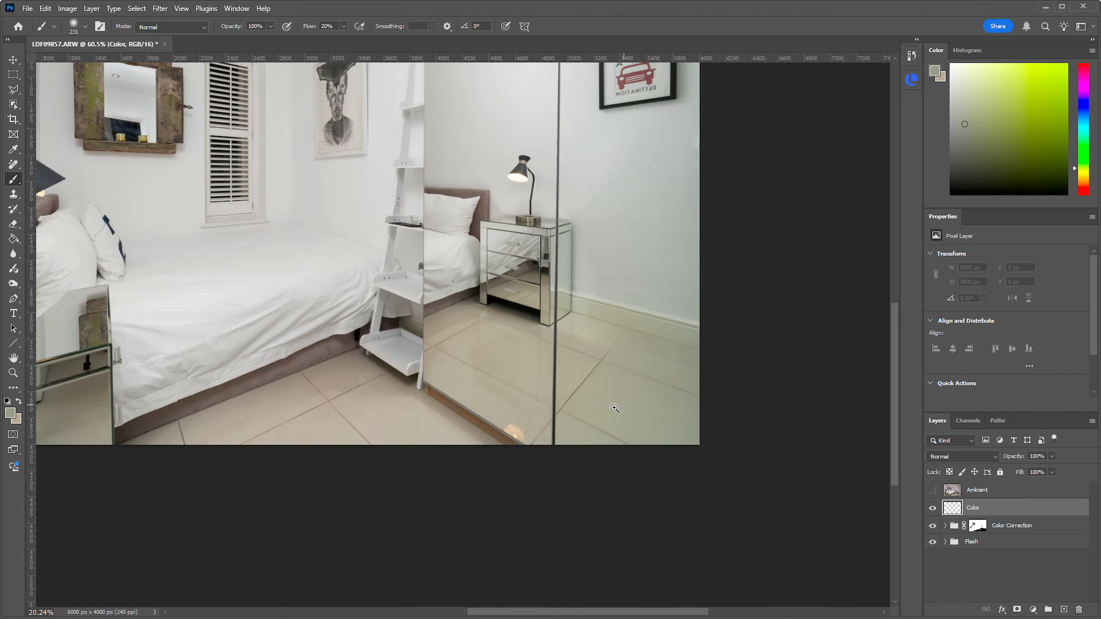
Reset and resample the brush colours, with the greenish tile colour as background and the warm beige tile colour as foreground
left_click_drag(683, 416, 666, 420)
key("d")
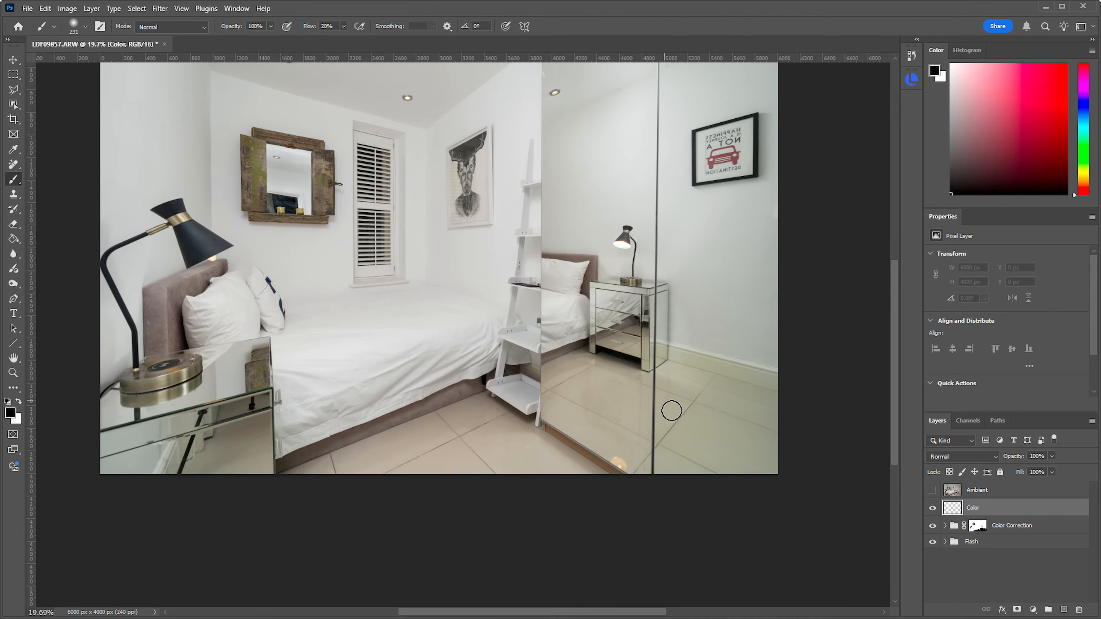
left_click(626, 405, "alt")
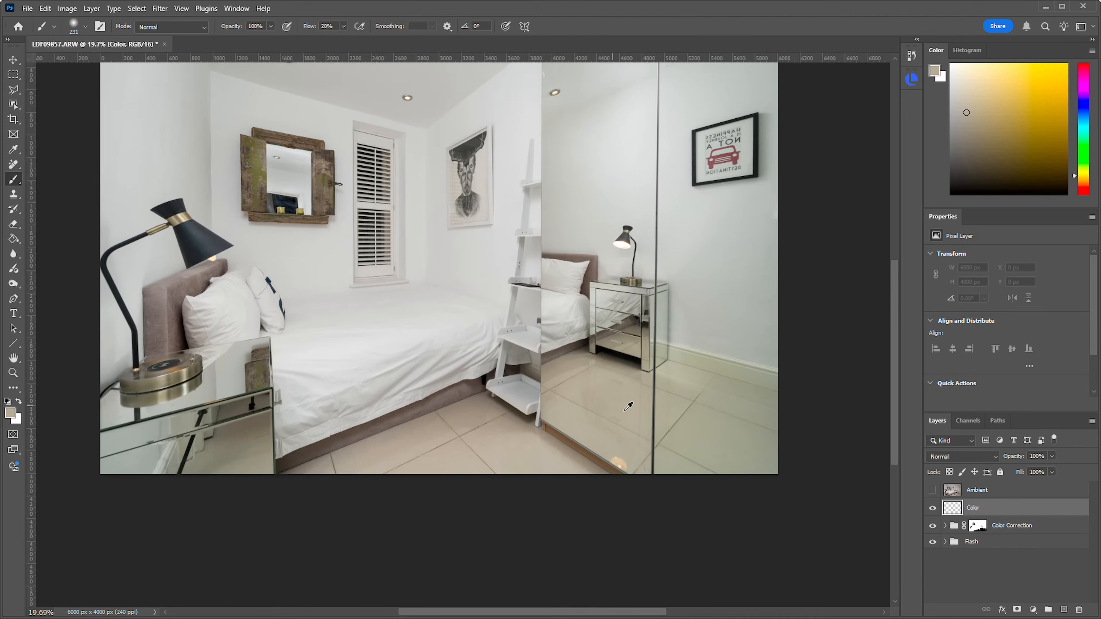
key("d")
left_click(750, 441, "alt")
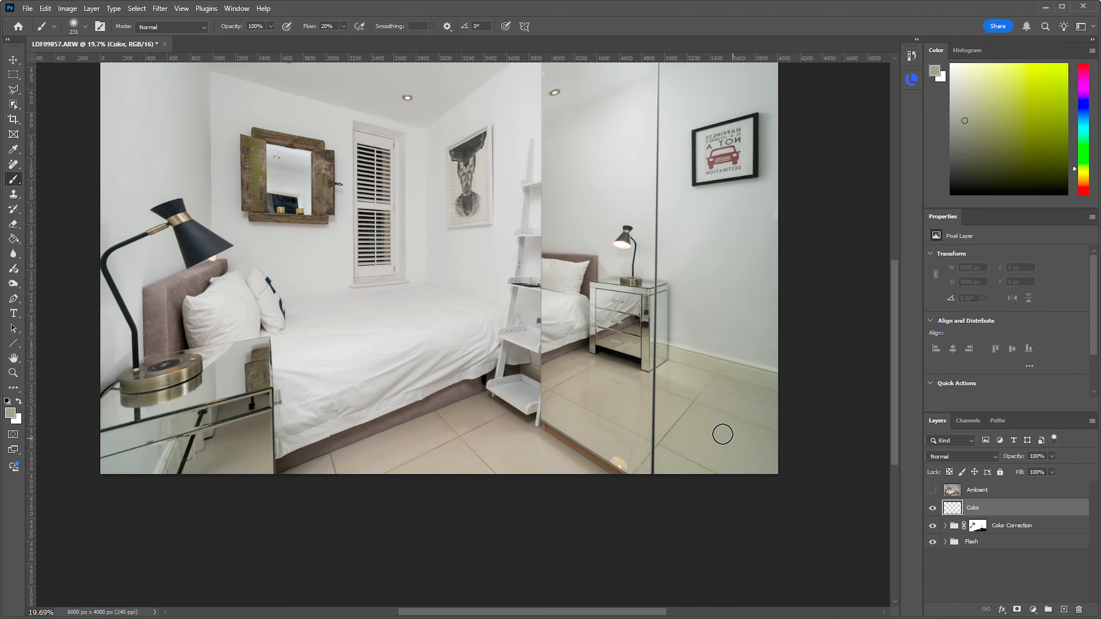
key("x")
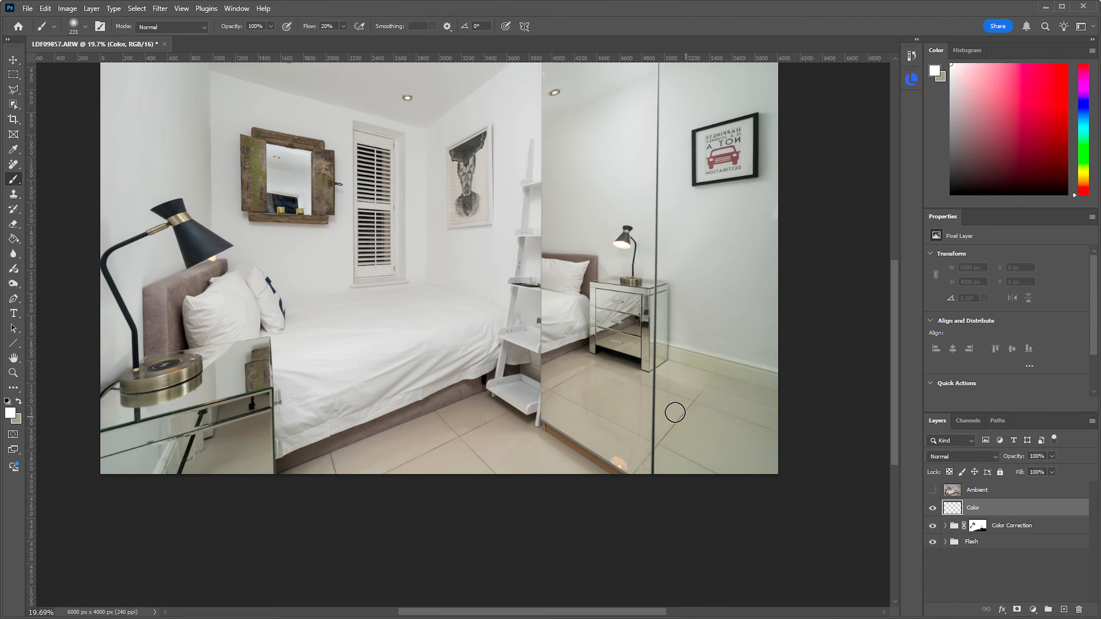
left_click(585, 379, "alt")
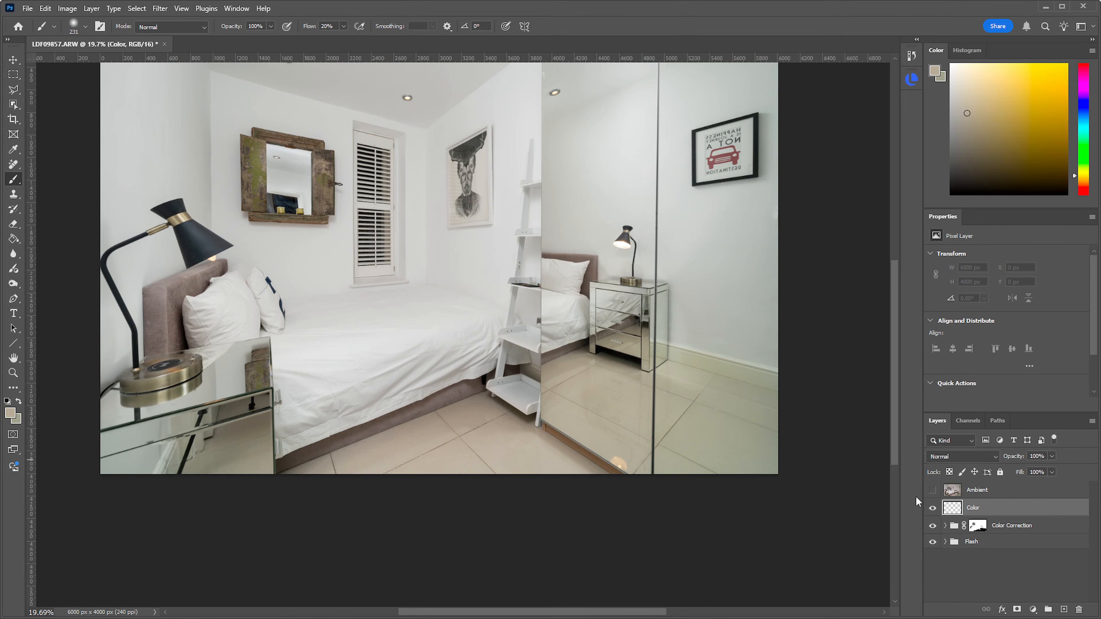
Fill the Color layer with beige and paint a large soft patch of the greenish tile colour over it
key("g")
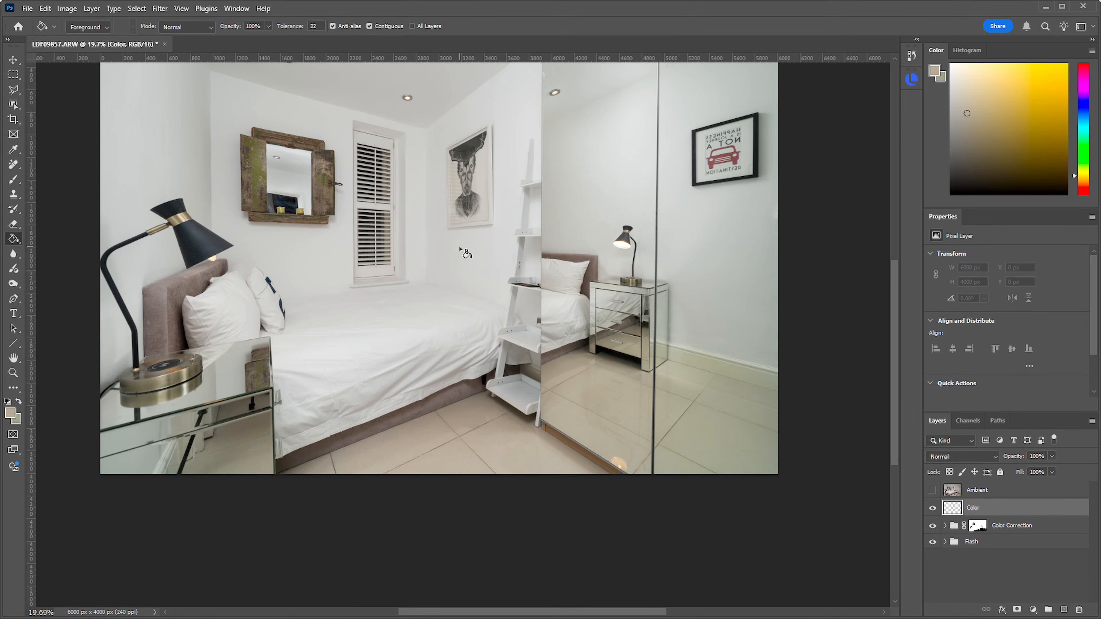
left_click(450, 221)
mouse_move(445, 214)
left_mouse_down()
mouse_move(622, 337)
mouse_move(528, 295)
left_mouse_up()
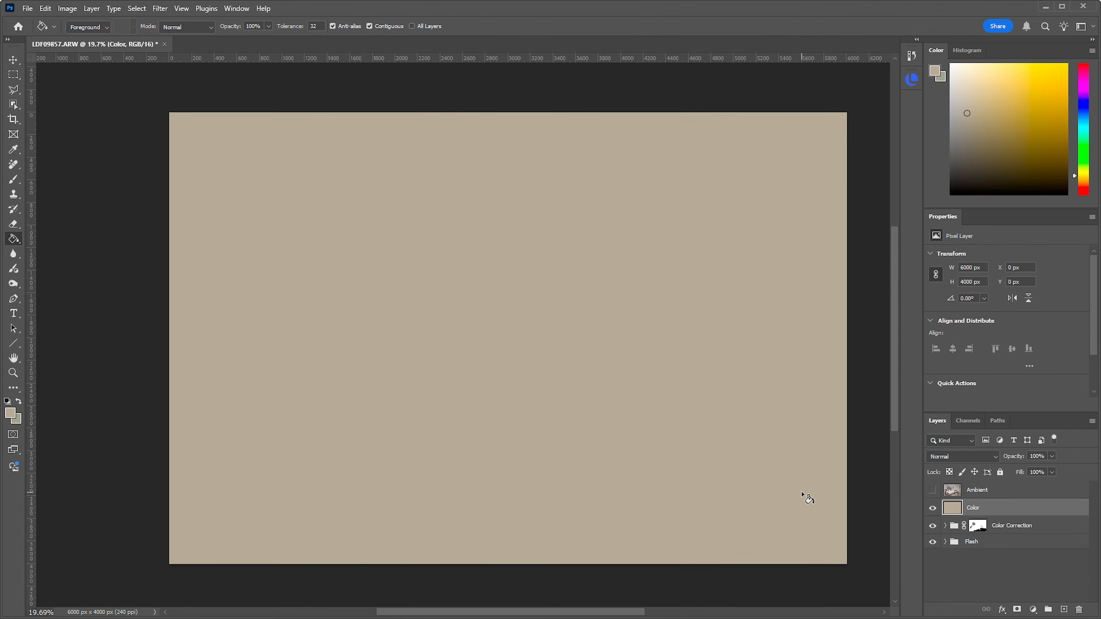
key("b")
left_click_drag(632, 338, 699, 339)
key("x")
mouse_move(663, 302)
left_mouse_down()
mouse_move(624, 450)
mouse_move(656, 545)
mouse_move(747, 493)
mouse_move(810, 545)
mouse_move(754, 509)
mouse_move(712, 501)
mouse_move(726, 477)
left_mouse_up()
Select the right-hand part of the canvas with a rectangular marquee, fill it with the greenish colour and deselect
key("m")
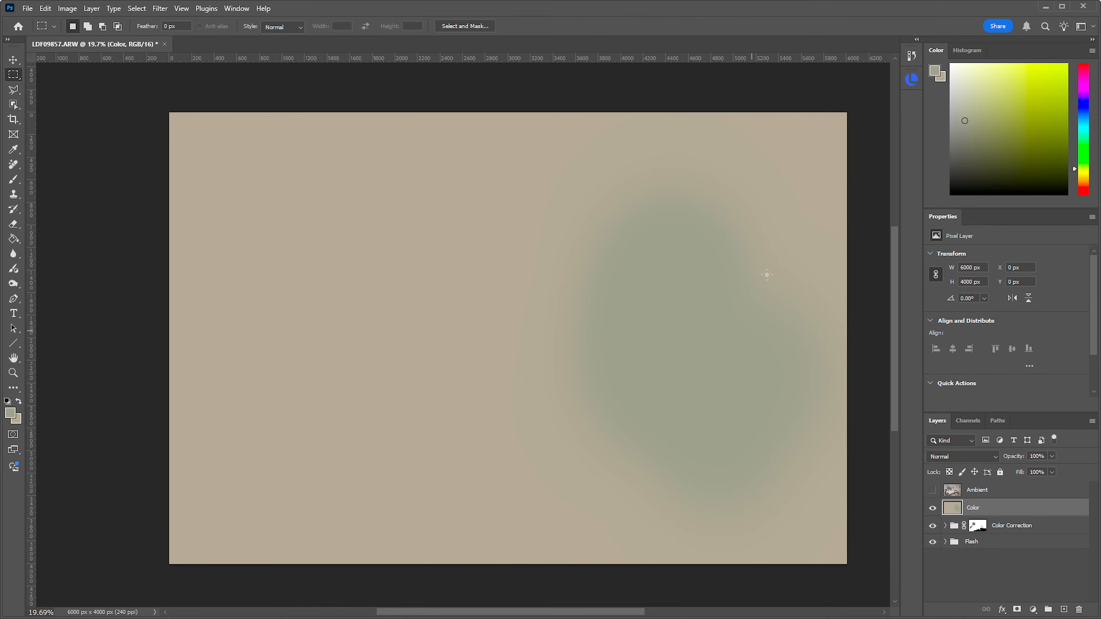
left_click_drag(854, 101, 463, 581)
key("g")
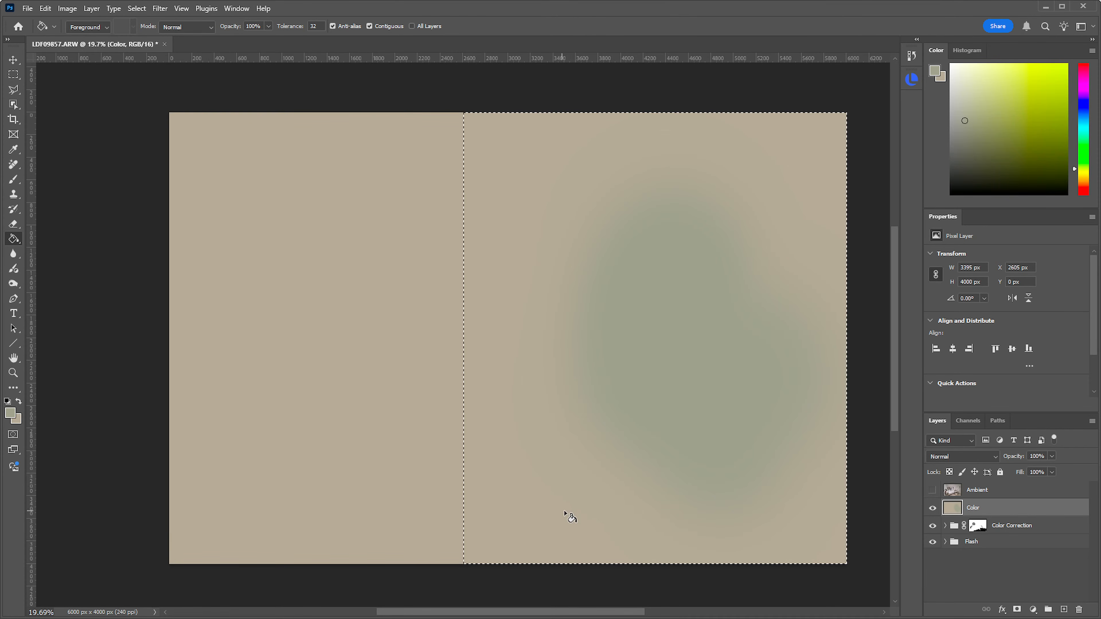
left_click(563, 514)
key("b")
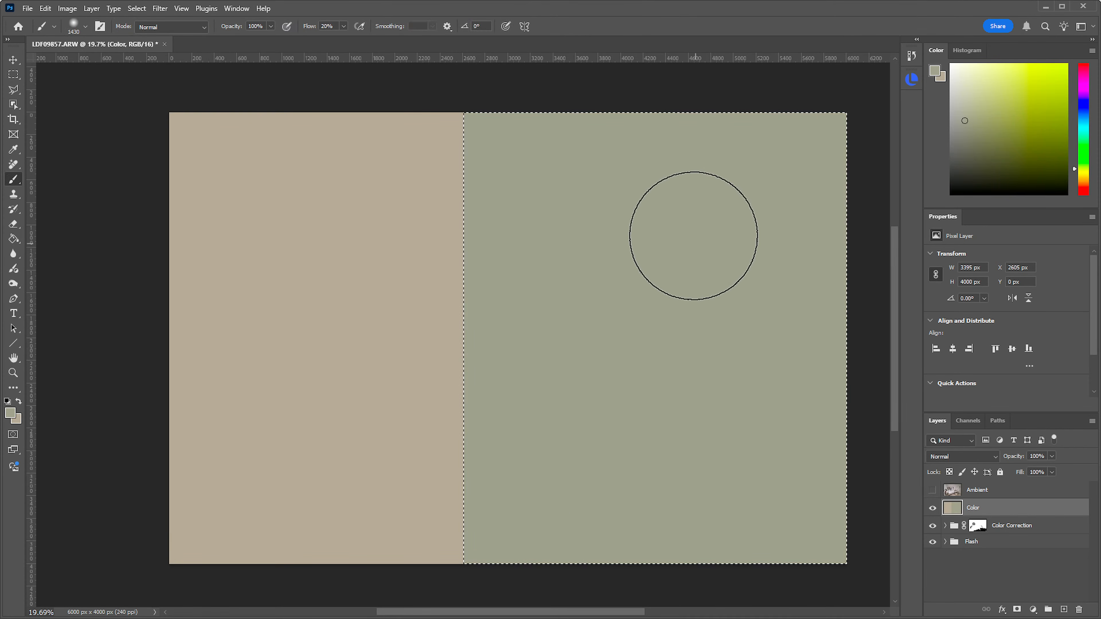
key("ctrl+d")
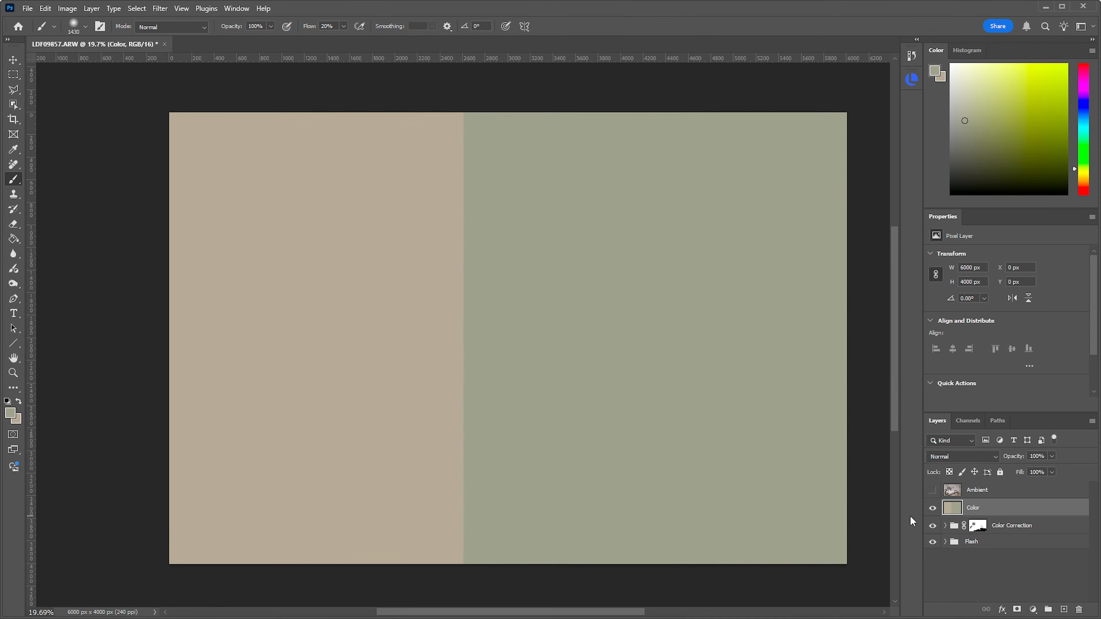
Hide the Color layer and examine the floor reflection in the bedside table's mirrored front
left_click(932, 508)
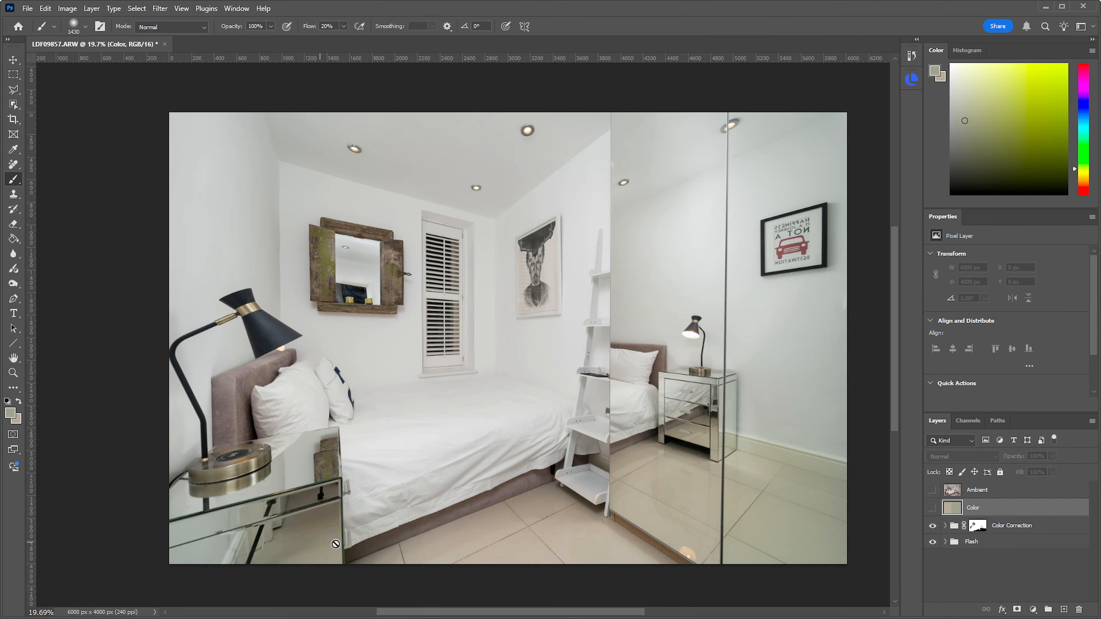
left_click_drag(257, 563, 330, 552)
left_click_drag(349, 534, 418, 466)
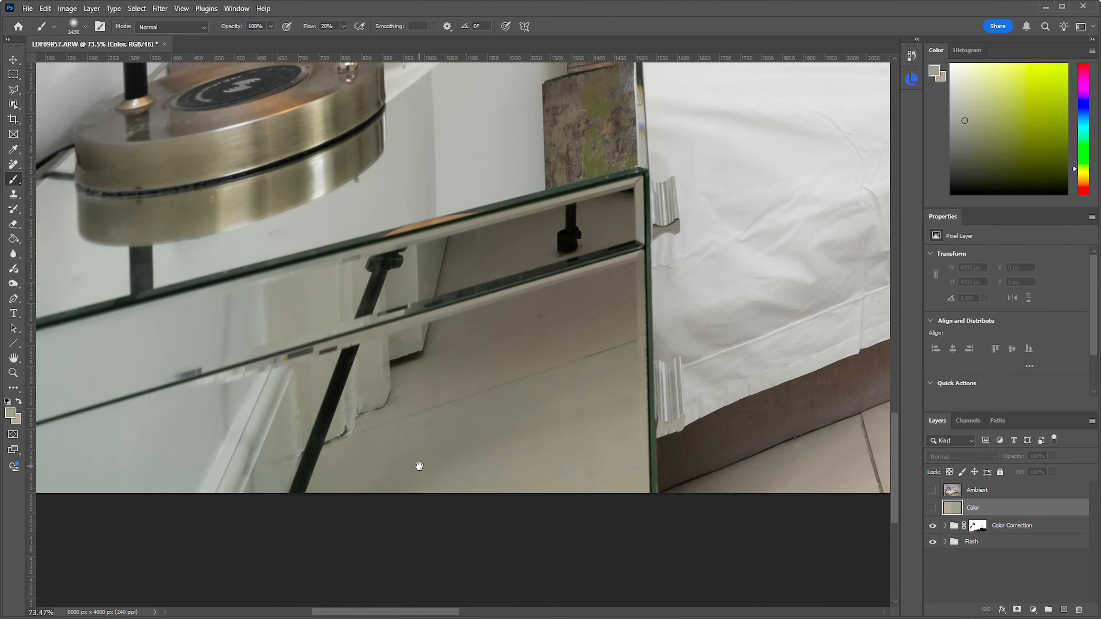
left_click_drag(520, 455, 457, 455)
left_click_drag(698, 430, 479, 474)
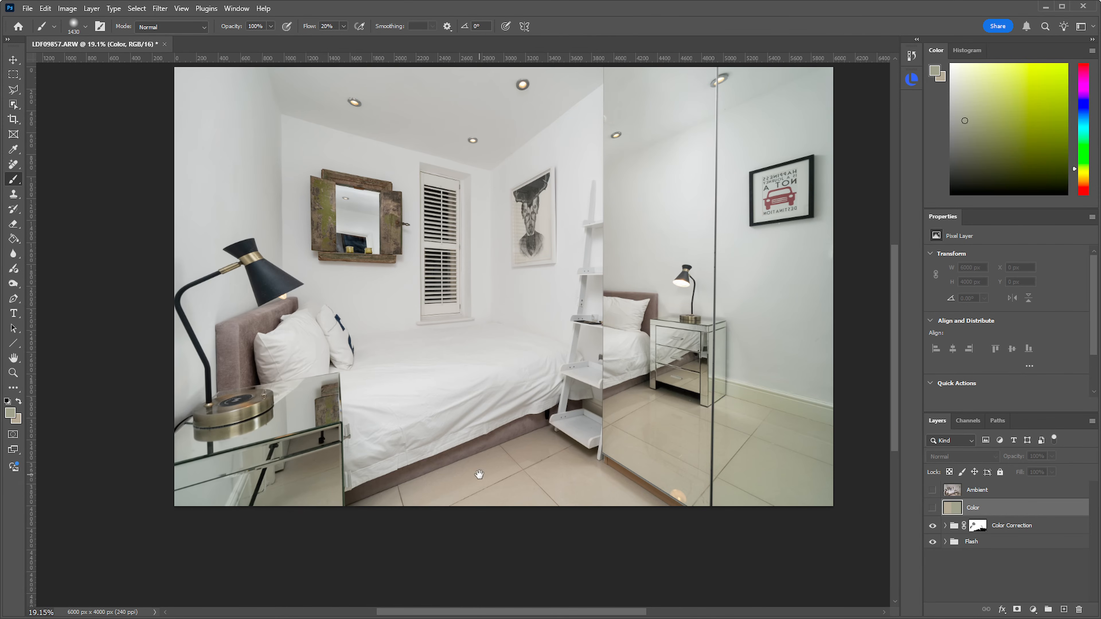
Replace the filled swatch layer with a new empty layer named Color and set its blend mode to Color
left_click_drag(993, 510, 1079, 609)
left_click(1063, 610)
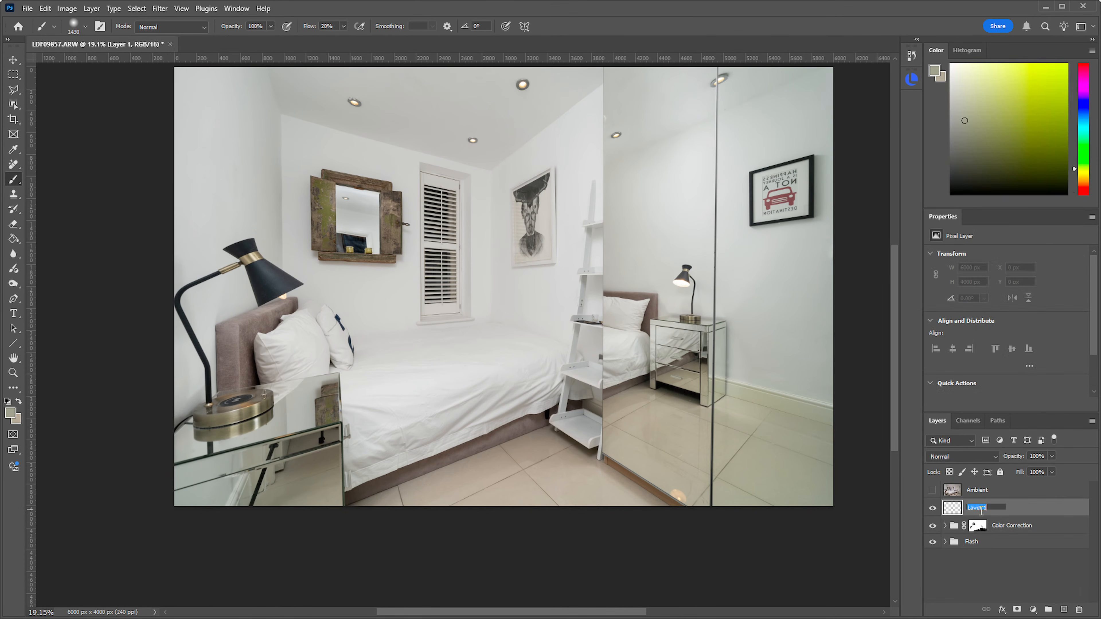
key("Return")
left_click(956, 459)
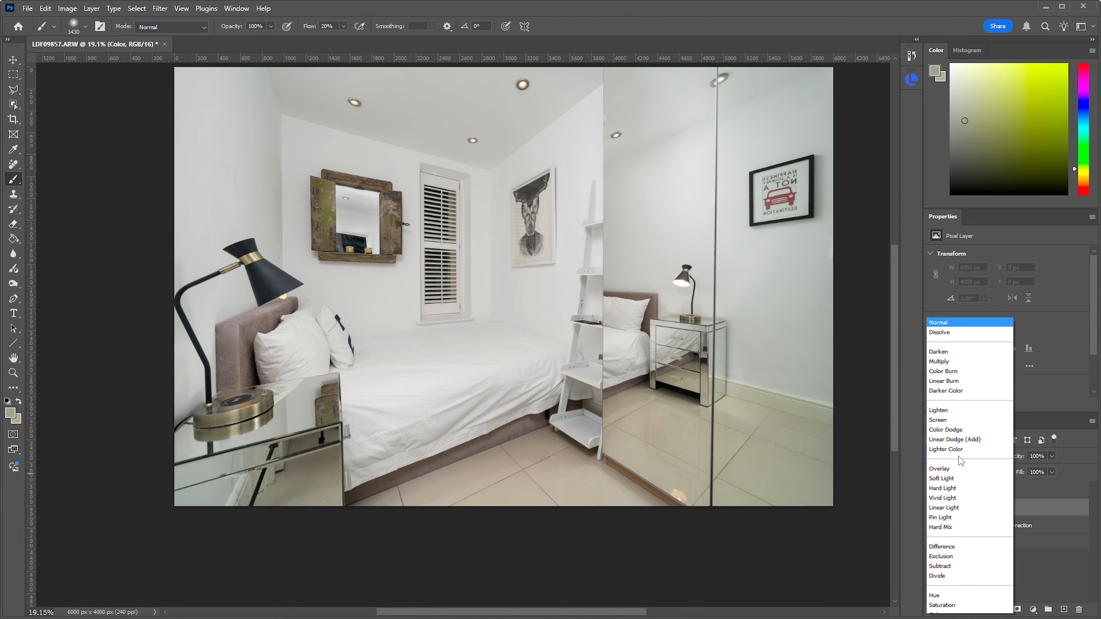
left_click(958, 600)
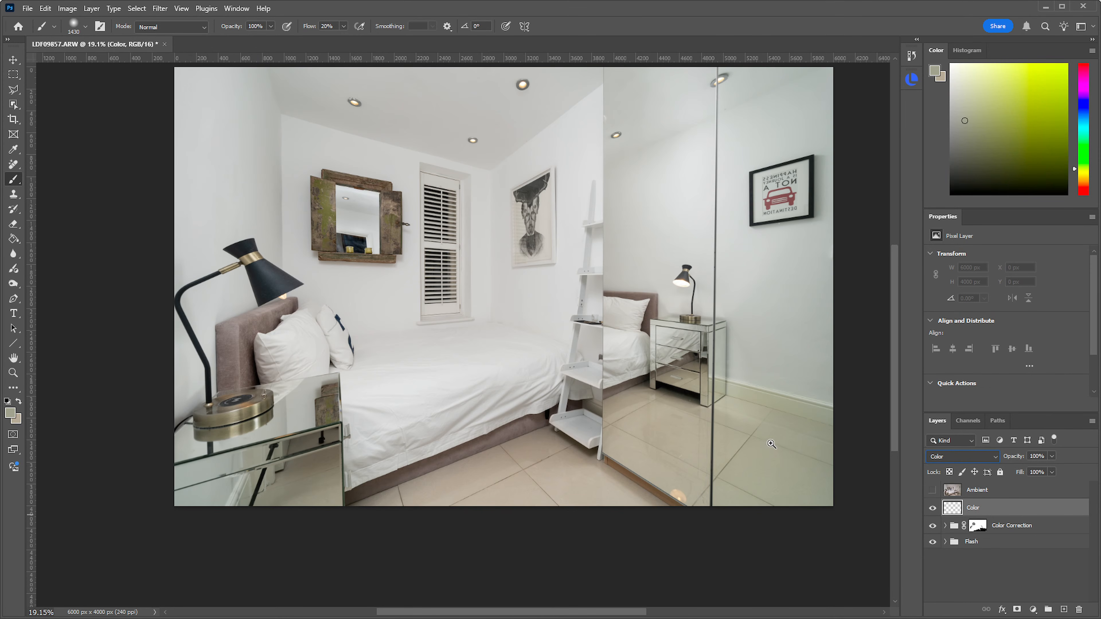
Outline the mirrored floor and skirting board with a polygonal lasso selection, following the bed base and the mirror's lower edge
scroll(775, 442, "up", 3)
left_click_drag(783, 428, 603, 394)
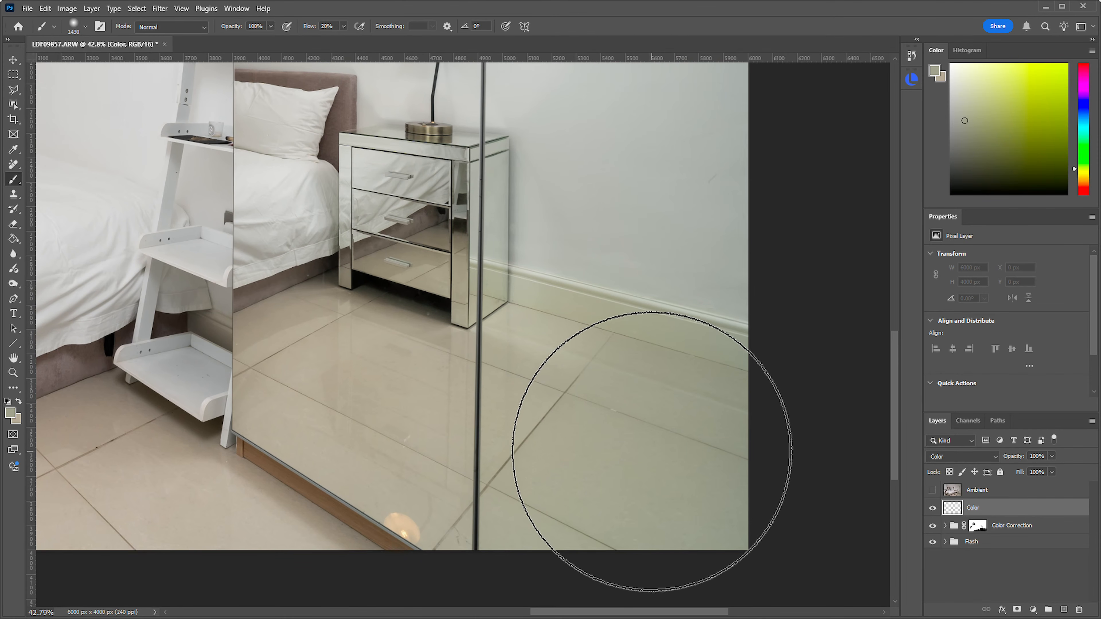
key("l")
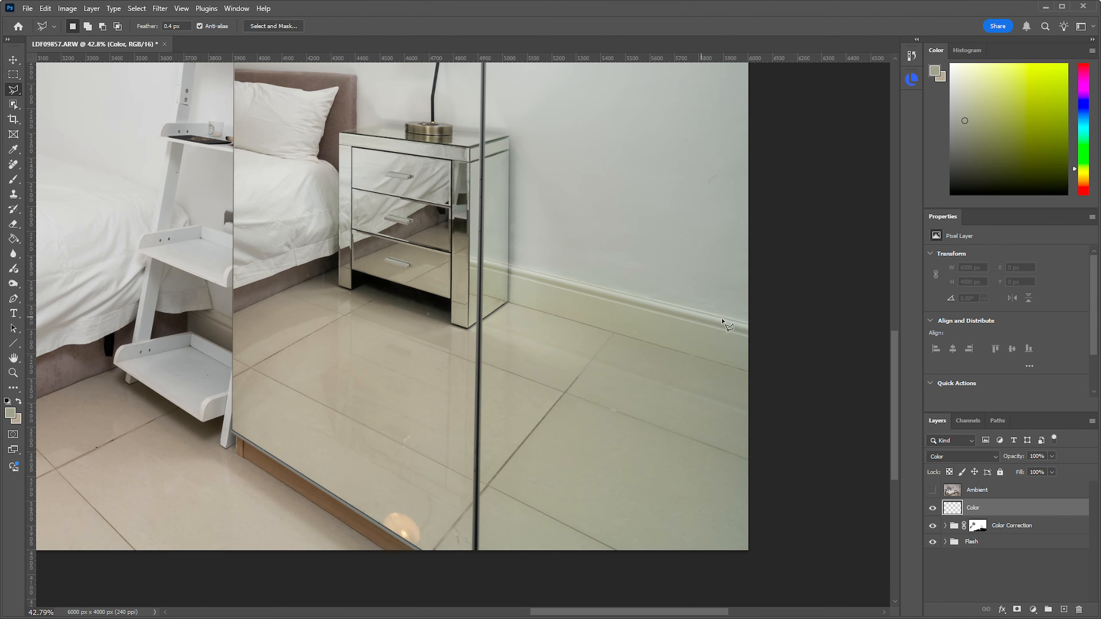
left_click(753, 324)
left_click(442, 223)
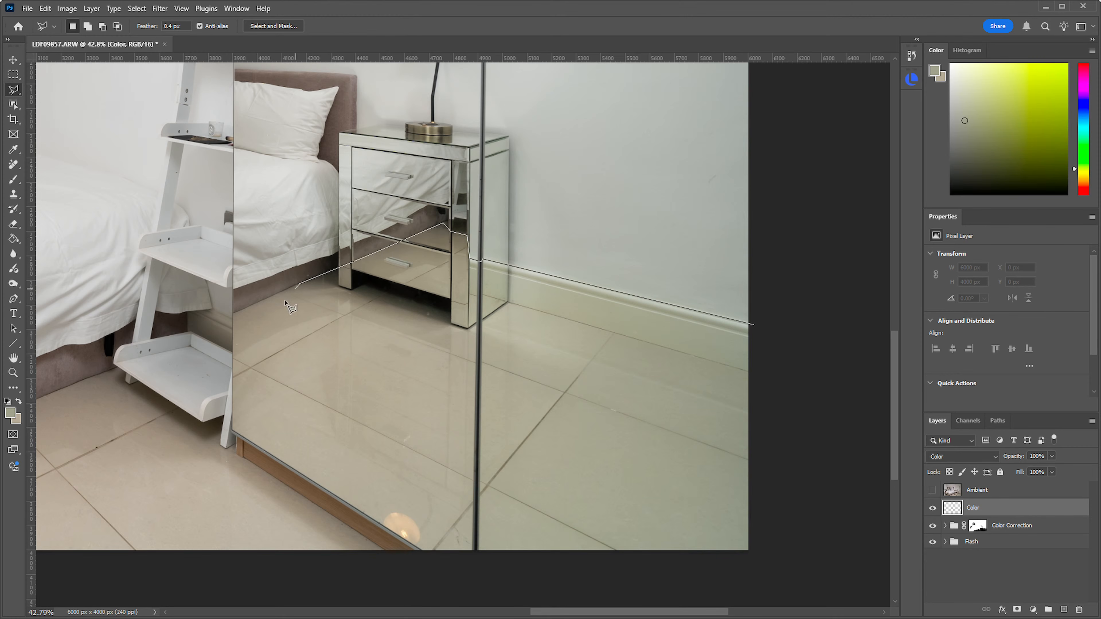
left_click(233, 314)
left_click(232, 429)
left_click(433, 560)
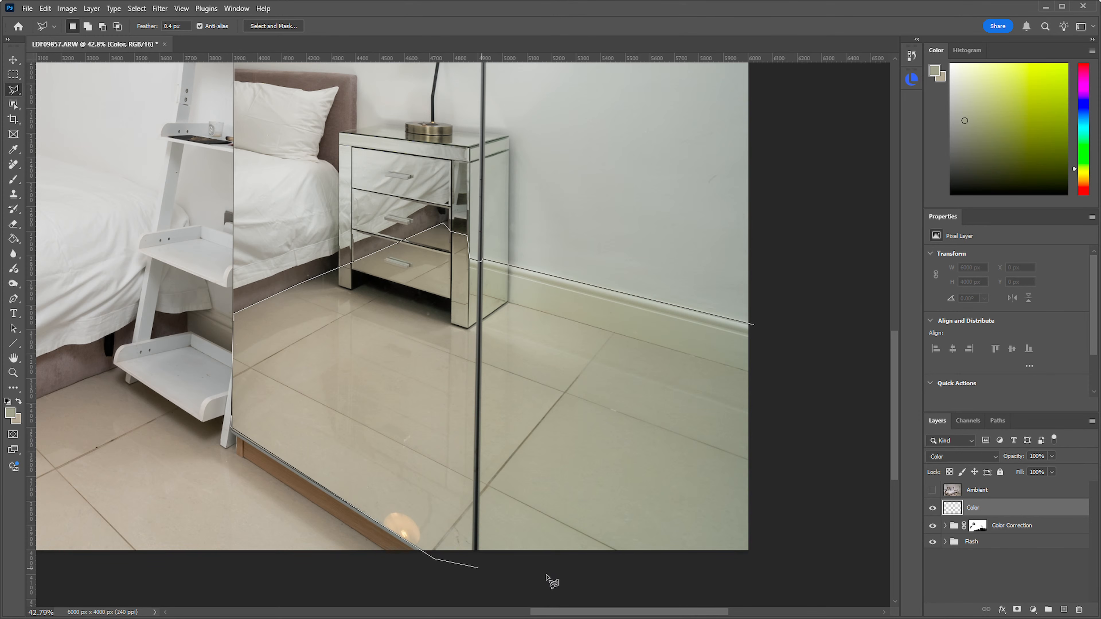
left_click(802, 554)
left_click(753, 324)
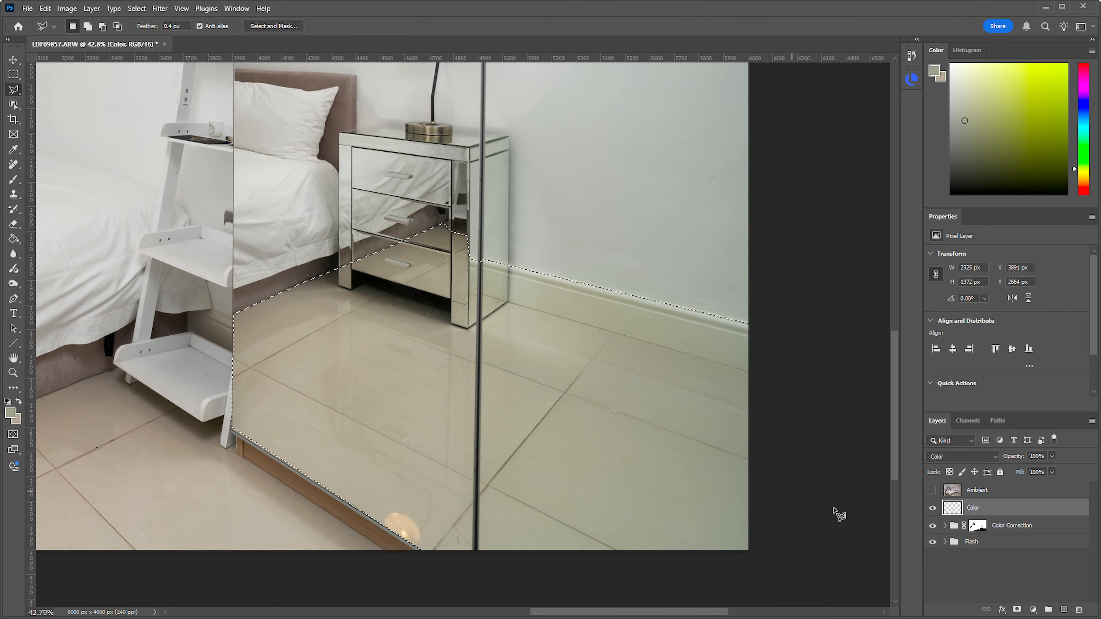
Paint the sampled beige over the selected mirrored floor and skirting board with a soft brush of about 1126 px
key("b")
mouse_move(624, 406)
left_mouse_down()
mouse_move(568, 408)
mouse_move(591, 409)
left_mouse_up()
key("x")
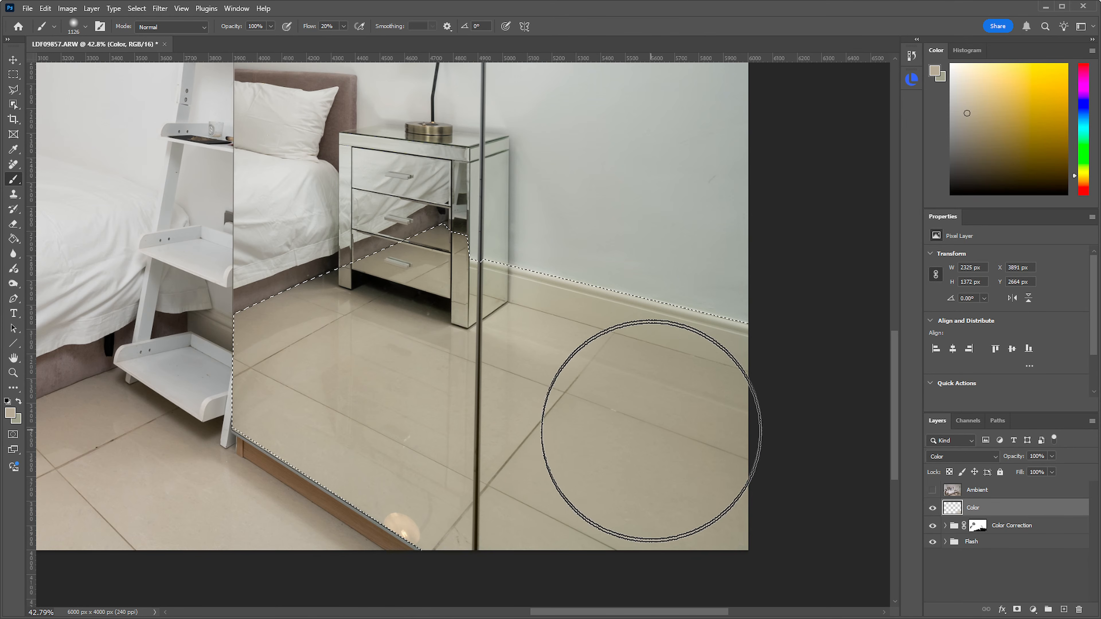
Toggle the Color layer's visibility to compare the mirrored floor with and without the beige, and clear the selection
left_click(932, 509)
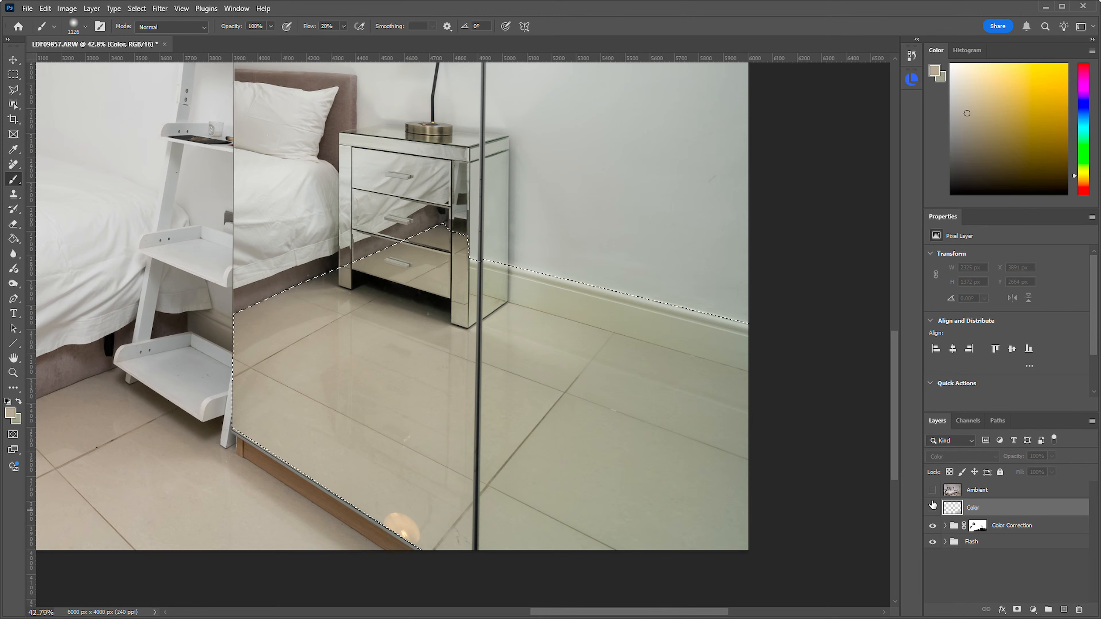
left_click(932, 507)
left_click(933, 509)
left_click(933, 509)
key("ctrl+d")
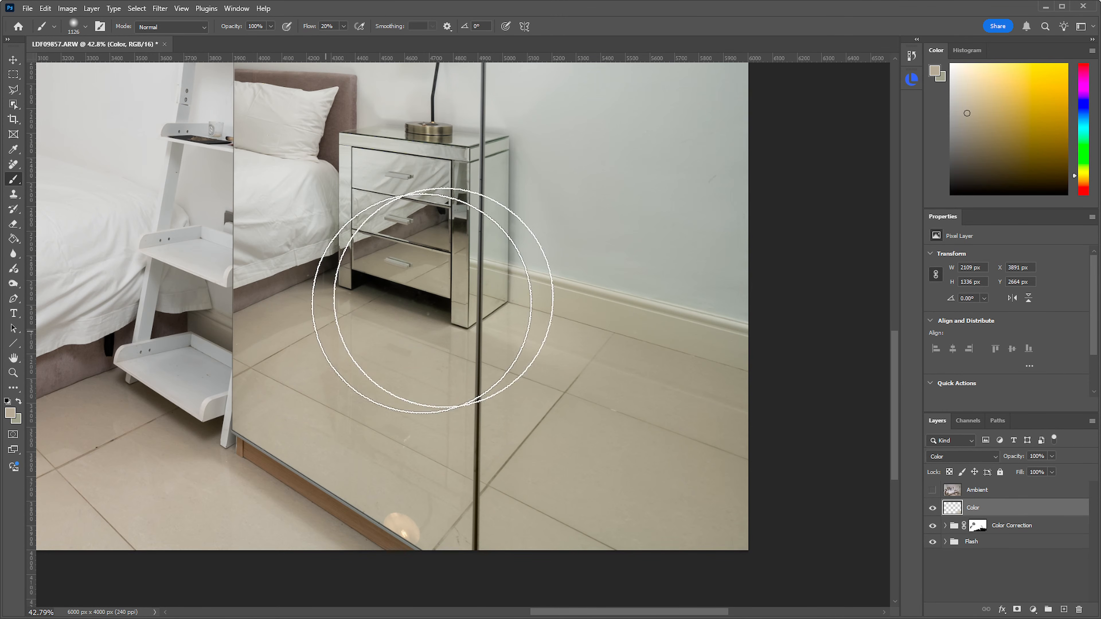
Paint beige over the real floor tiles beside the bed base with a soft brush of about 285 px
left_click_drag(578, 349, 532, 349)
left_click_drag(411, 392, 610, 337)
left_click_drag(528, 348, 608, 358)
left_click_drag(709, 329, 557, 375)
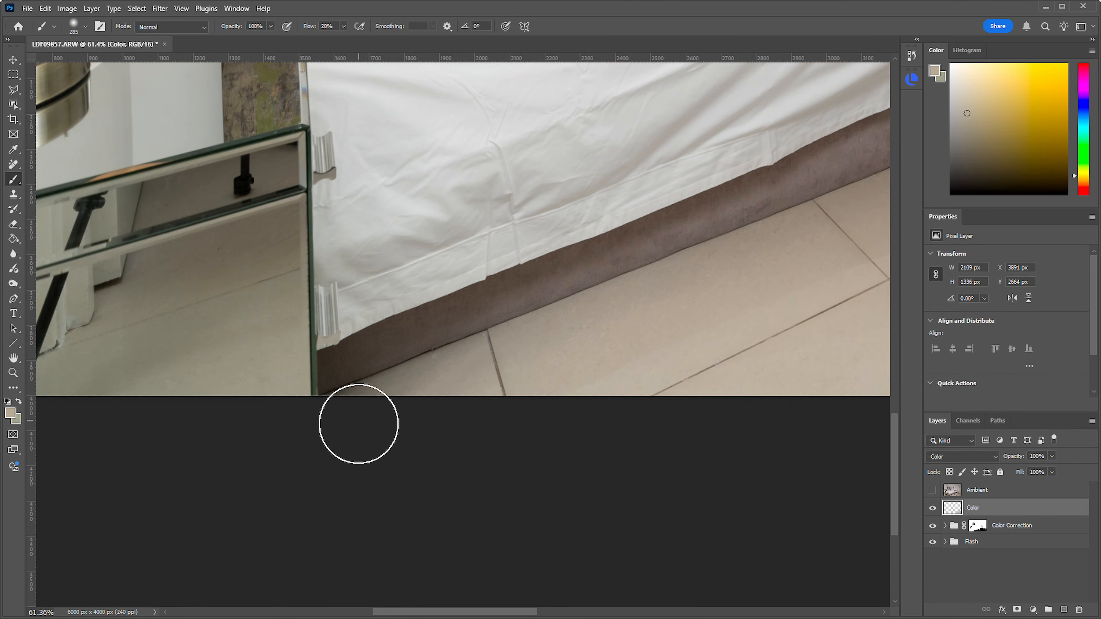
left_click_drag(514, 376, 375, 417)
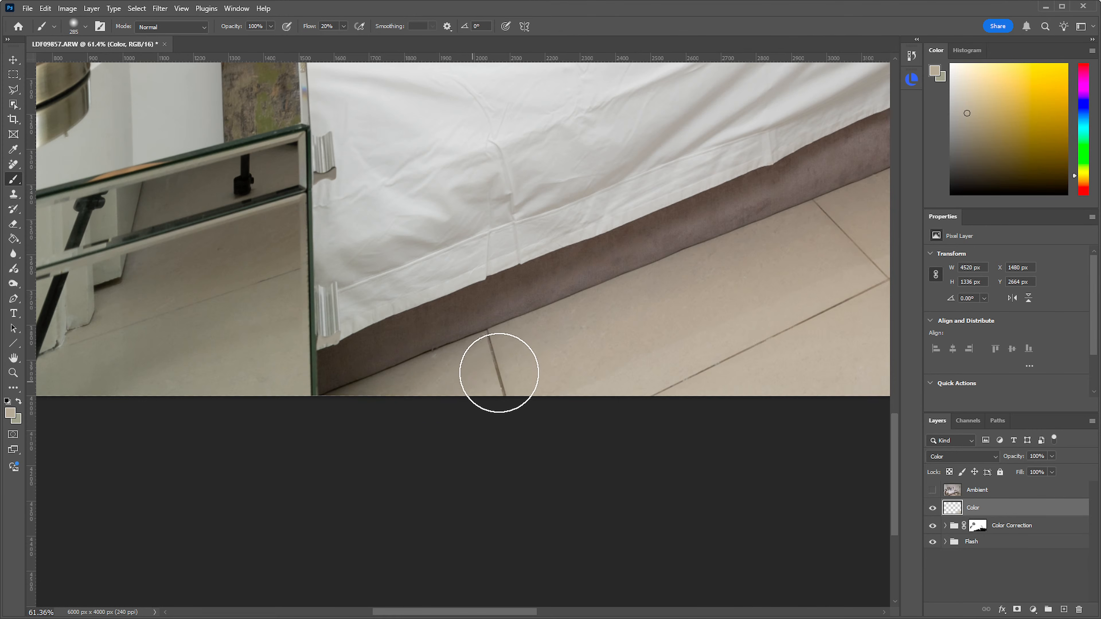
left_click_drag(572, 339, 339, 422)
Paint beige over the greenish floor reflection in the front bedside table's mirrored drawers
left_click_drag(450, 371, 904, 350)
left_click_drag(558, 368, 508, 361)
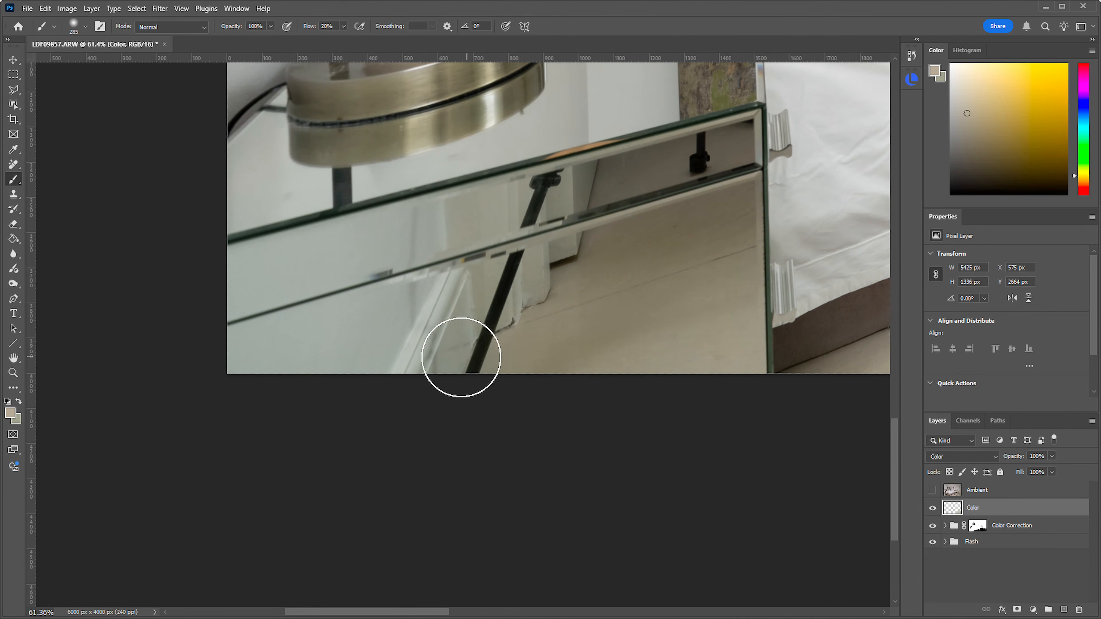
mouse_move(460, 353)
left_mouse_down()
mouse_move(498, 401)
mouse_move(432, 366)
mouse_move(599, 360)
left_mouse_up()
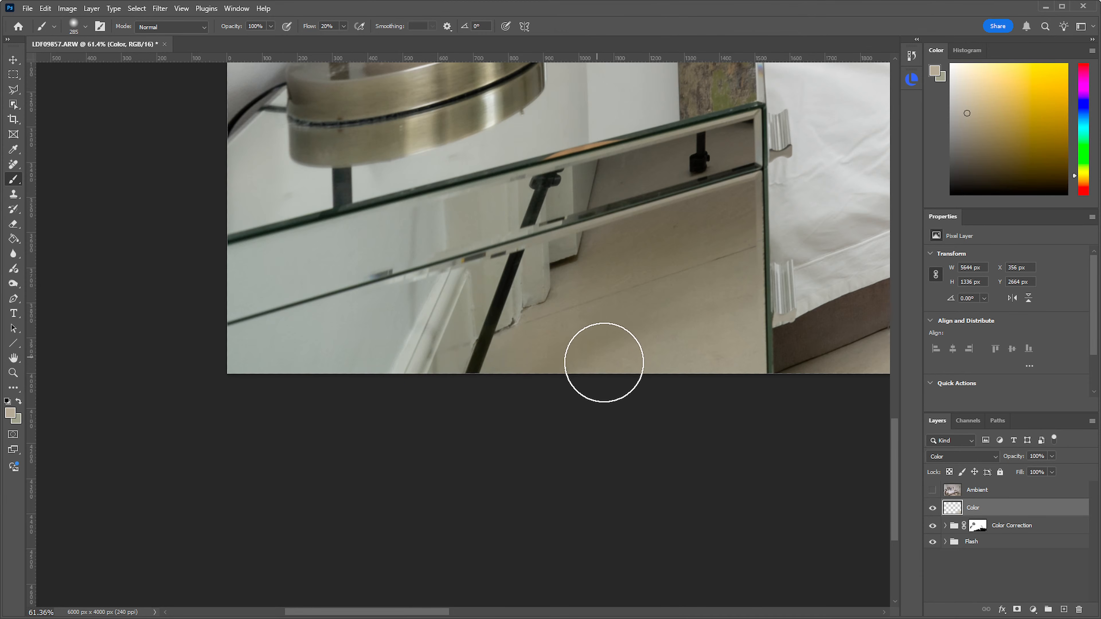
Extend the beige tint across the rest of the floor reflection in the front bedside table's lower drawer with a 285 px brush
left_click_drag(706, 285, 636, 295)
left_click_drag(672, 303, 412, 340)
left_click_drag(619, 329, 635, 378)
left_click_drag(650, 283, 706, 357)
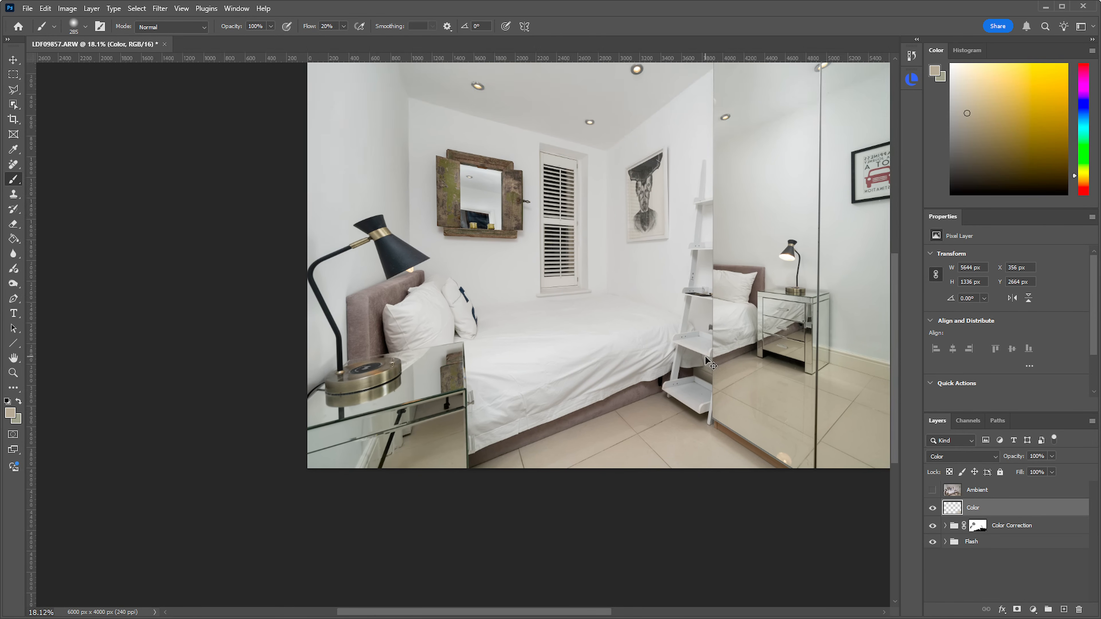
Paint beige over the real floor tiles in the foreground beside the bed with a soft brush of about 562 px
key("ctrl+0")
left_click_drag(395, 588, 470, 576)
mouse_move(523, 483)
left_mouse_down()
mouse_move(649, 389)
mouse_move(541, 493)
left_mouse_up()
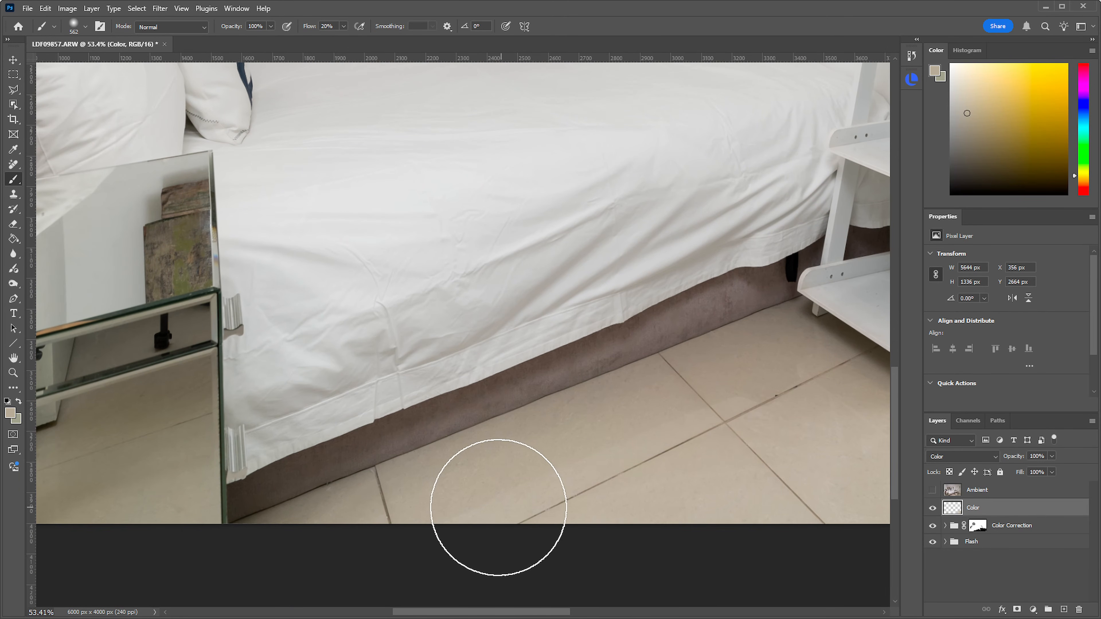
left_click_drag(705, 344, 602, 283)
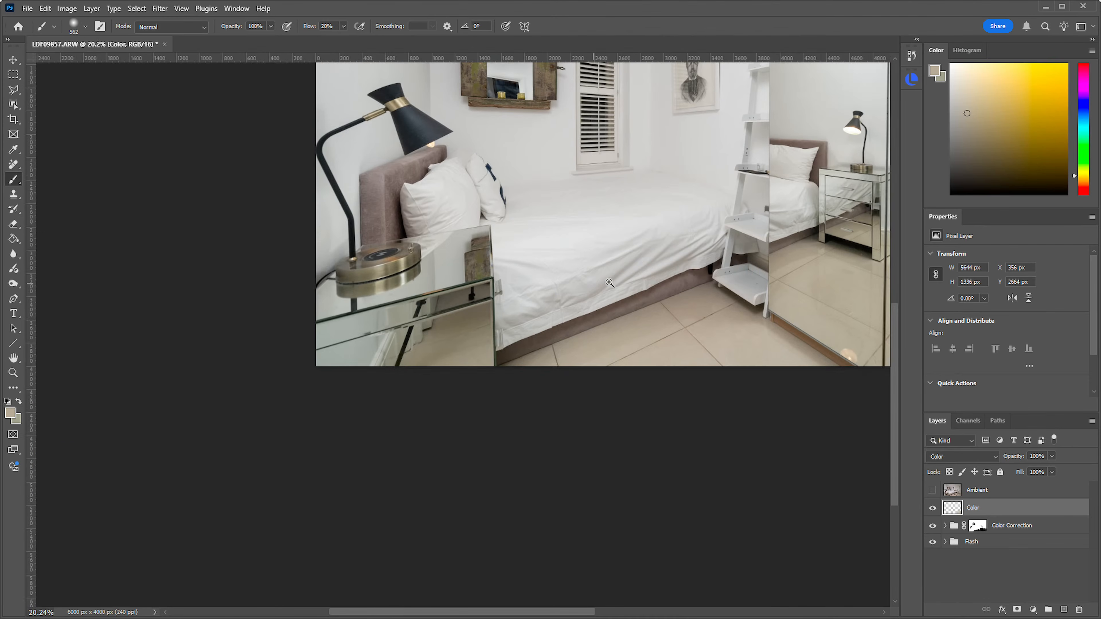
key("ctrl+0")
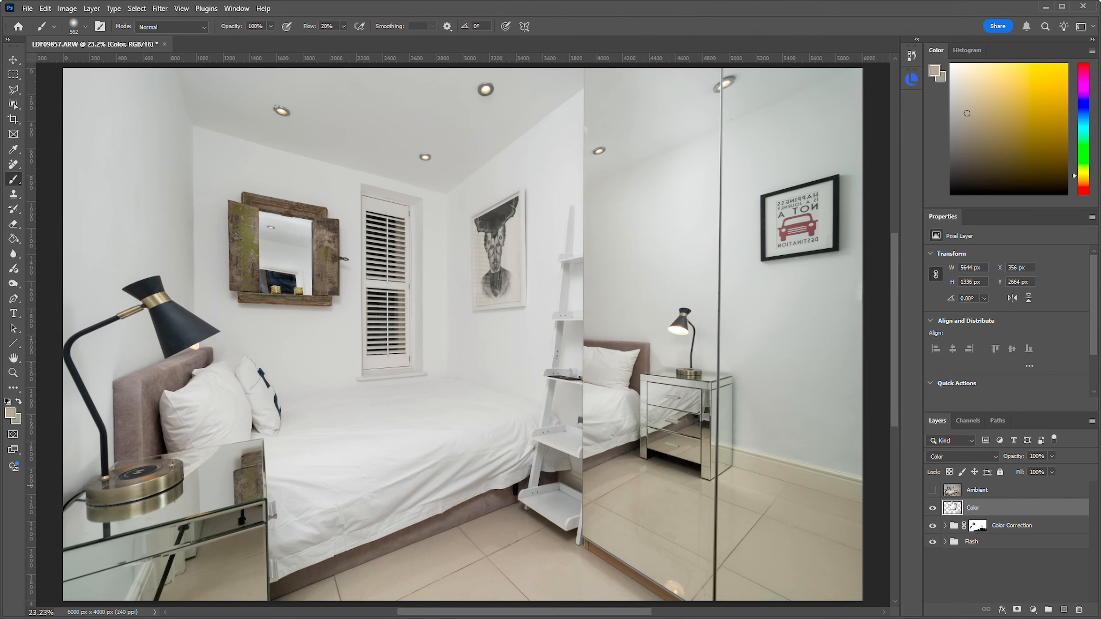
Toggle the Color layer's visibility to compare the whole floor and its reflections with and without the beige
left_click(933, 508)
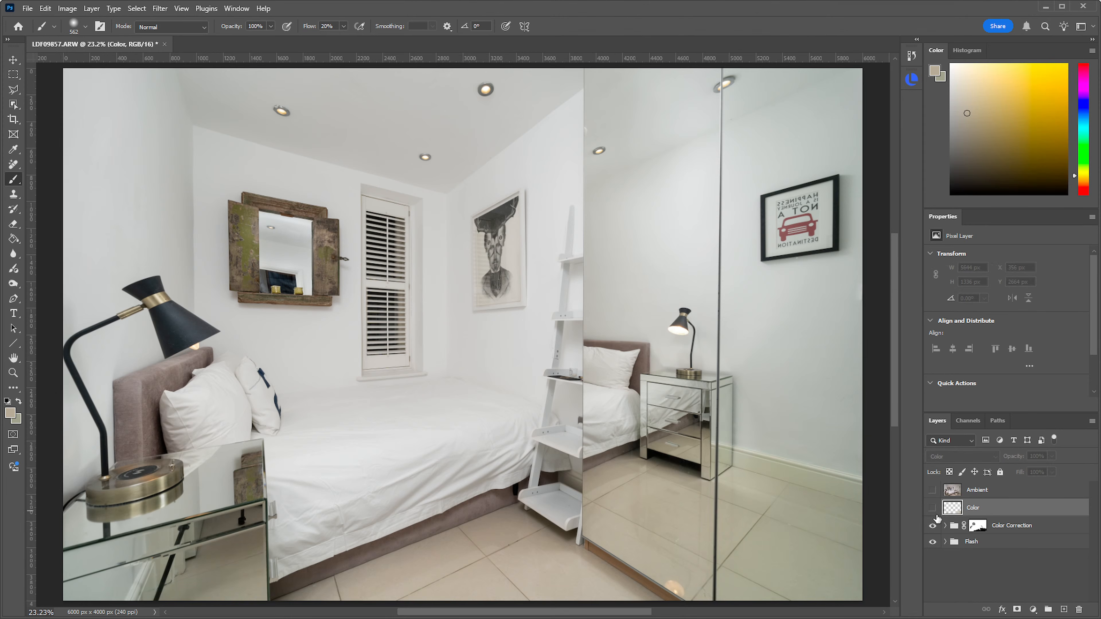
left_click(931, 509)
left_click(932, 508)
left_click(932, 508)
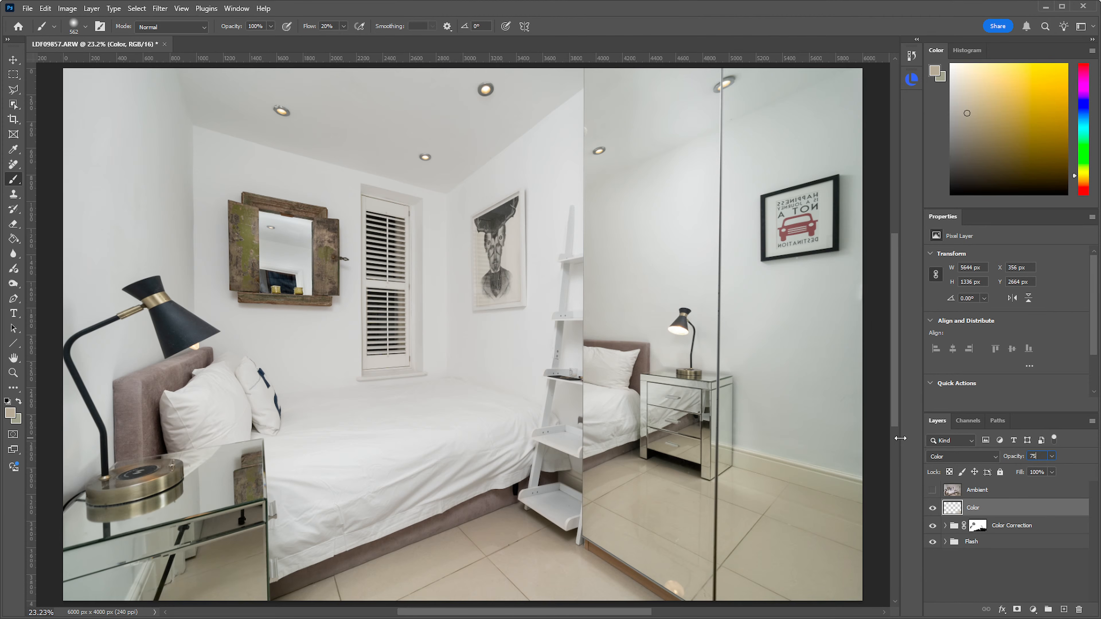
Lower the Color layer's opacity to 85% and toggle its visibility to judge the softened tint
left_click(932, 508)
left_click(932, 508)
left_click(931, 509)
left_click(932, 510)
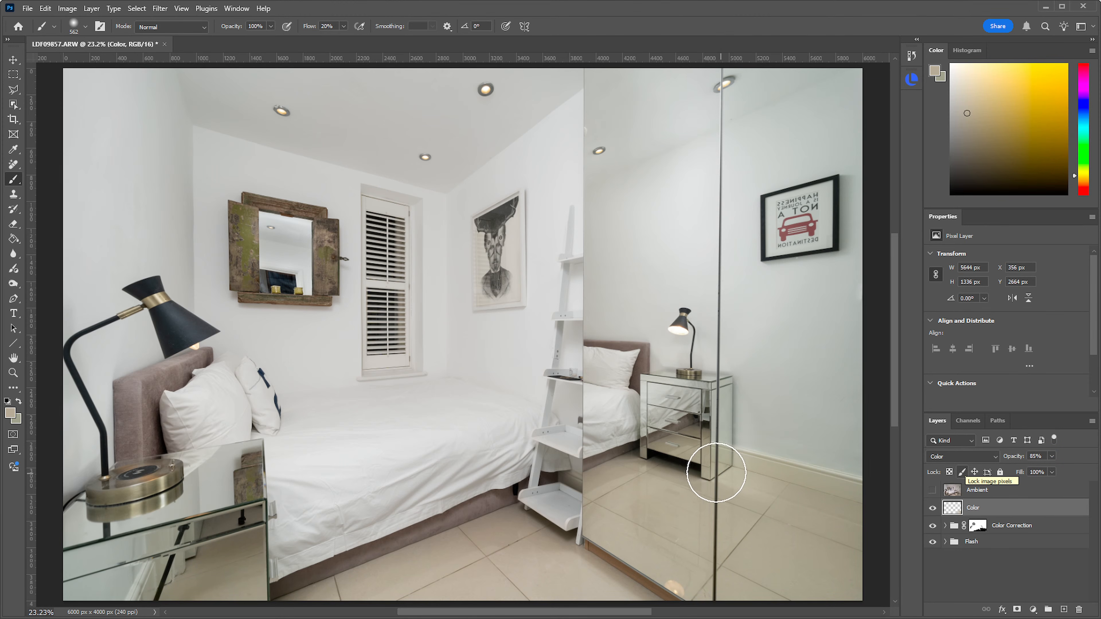
key("ctrl+0")
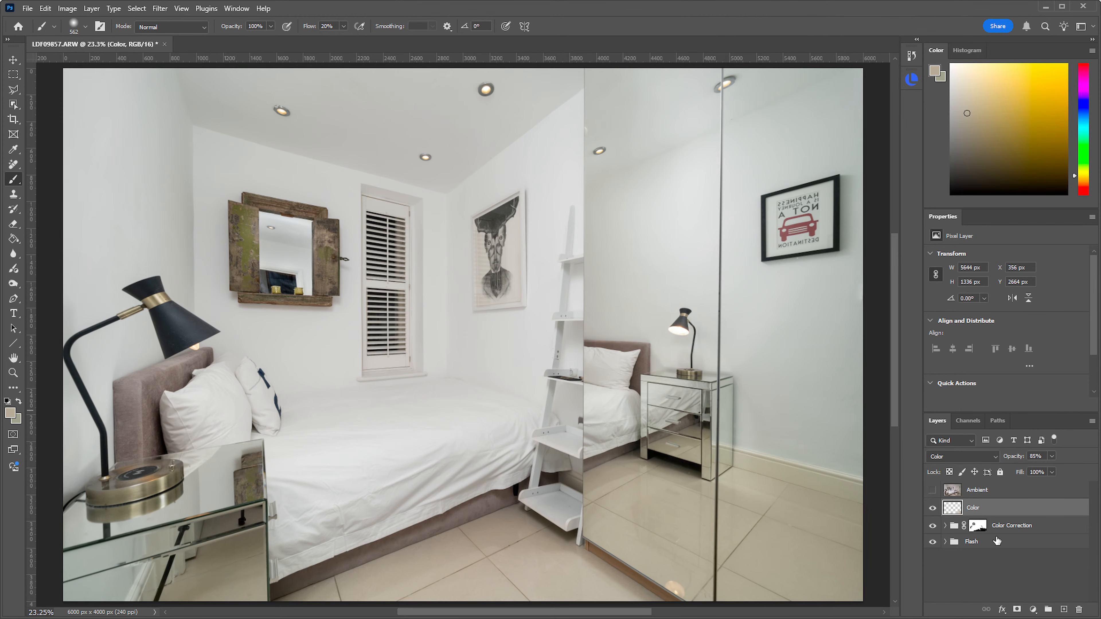
Group the Color layer and the Color Correction group together, leaving the Flash group outside
left_click(984, 546)
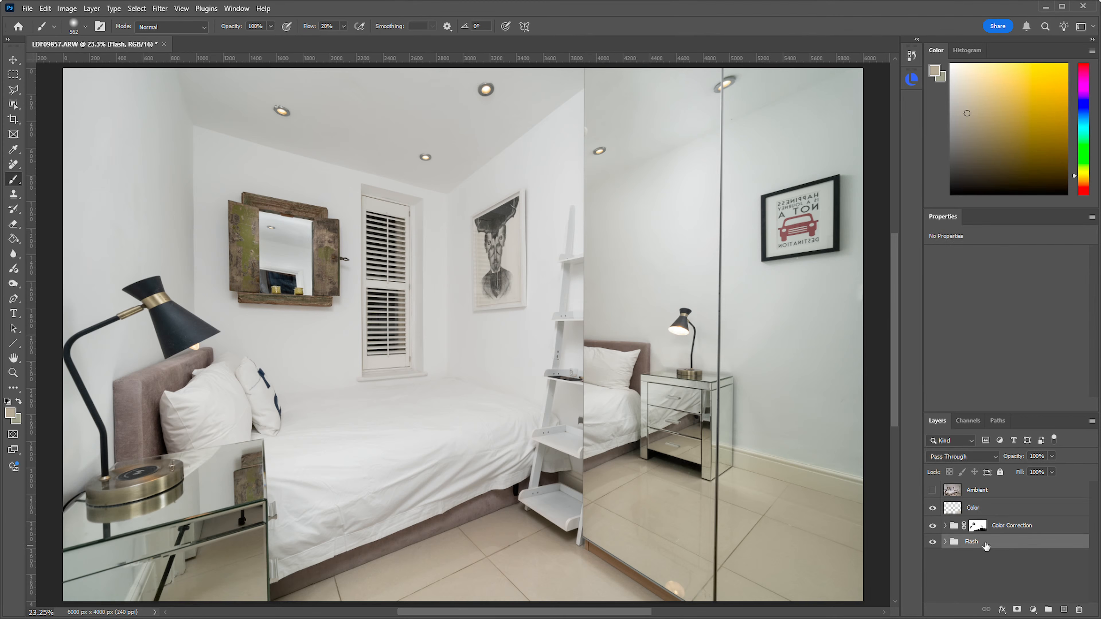
left_click(996, 529)
left_click(989, 514, "shift")
key("ctrl+g")
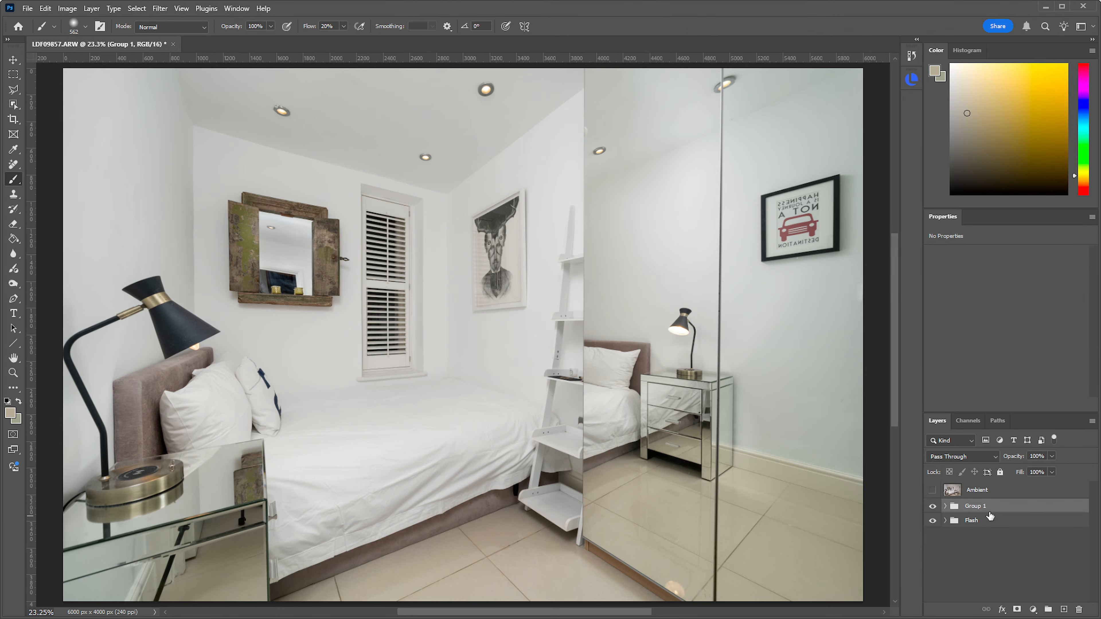
Rename the Group 1 layer group as "Color Correction"
double_click(976, 507)
type("Color Correction")
key("Return")
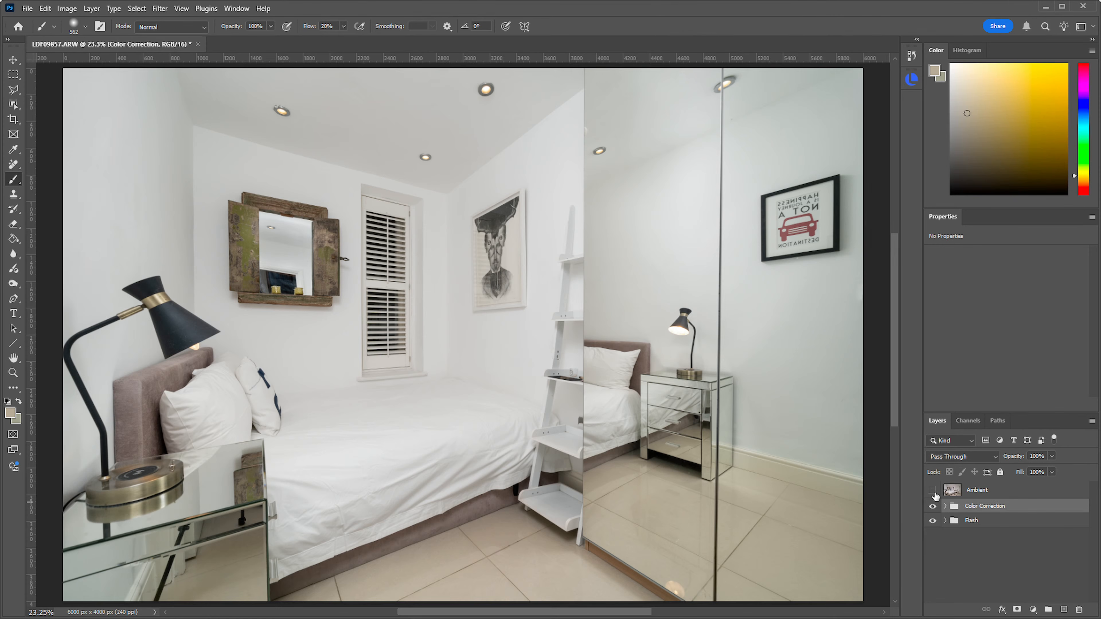
Compare the image with the Color Correction group hidden and shown
left_click(990, 492)
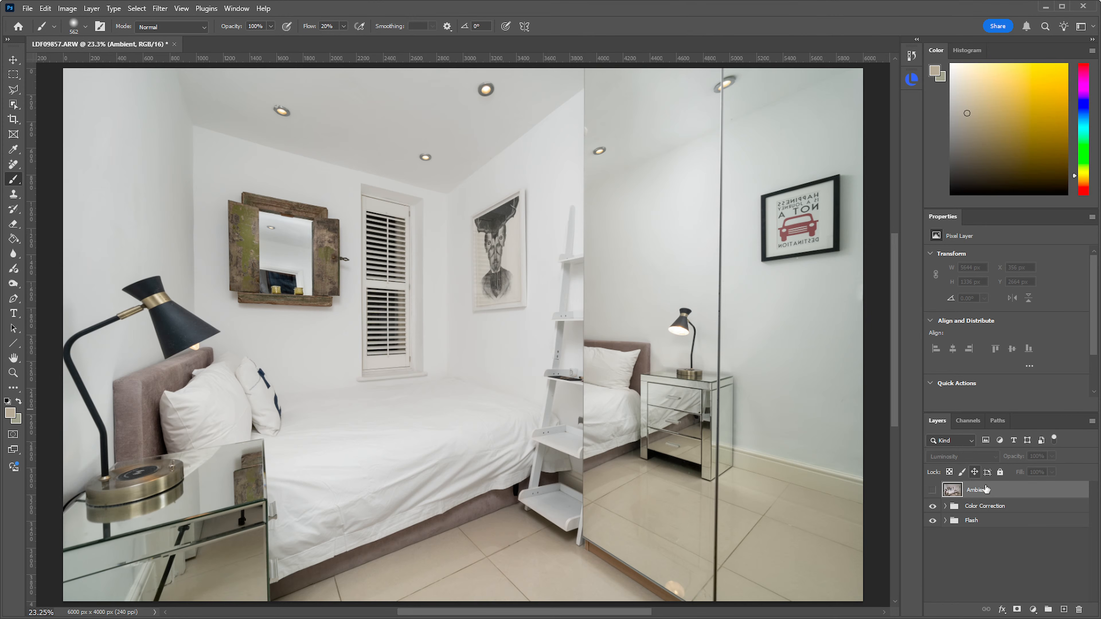
left_click(991, 511)
left_click(933, 507)
left_click(934, 507)
left_click(933, 507)
left_click(934, 506)
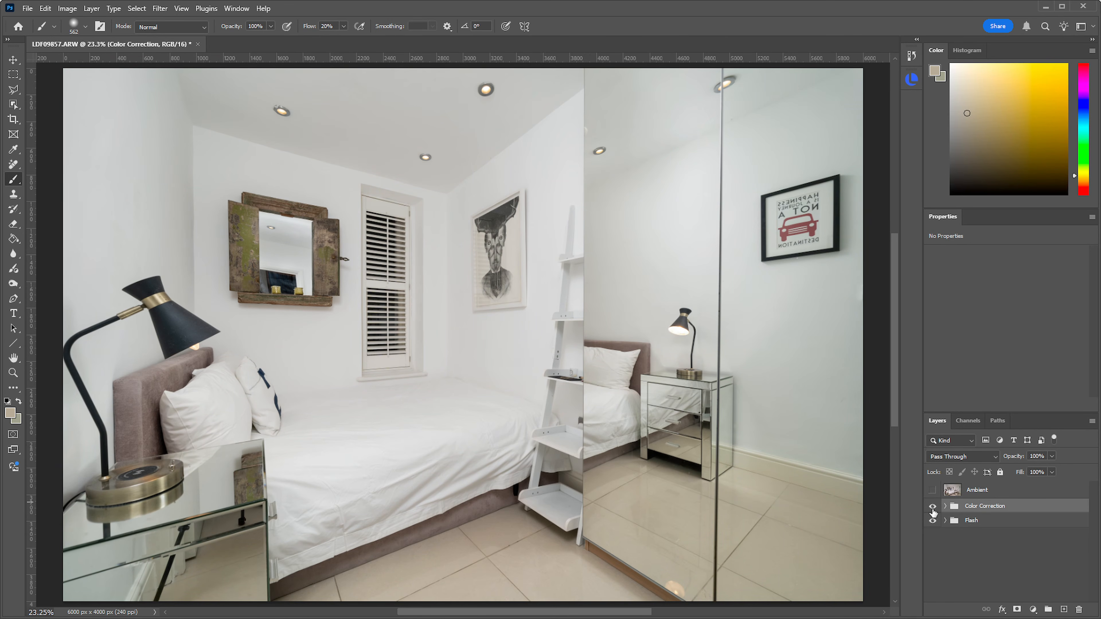
Show the Ambient layer and reduce its opacity to 48%
left_click(986, 489)
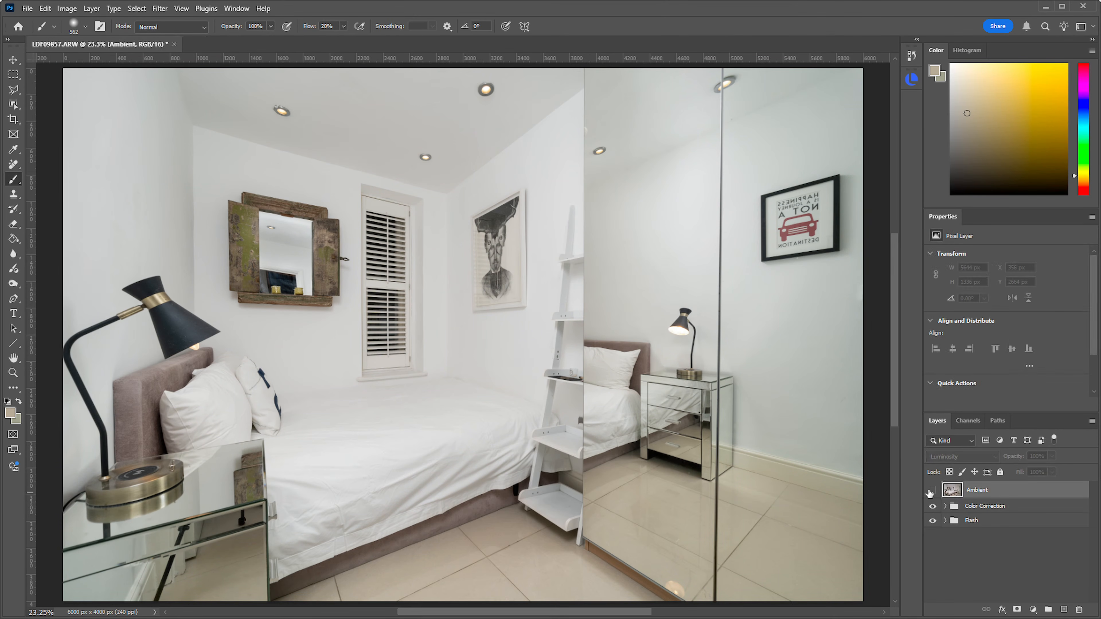
left_click(933, 489)
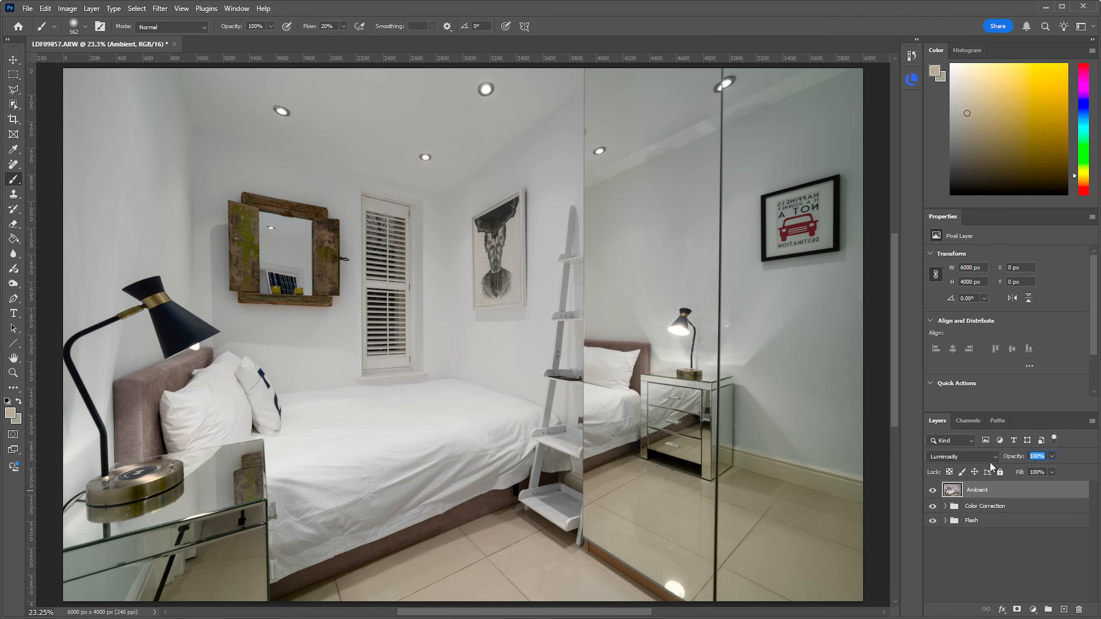
left_click_drag(1009, 461, 1000, 462)
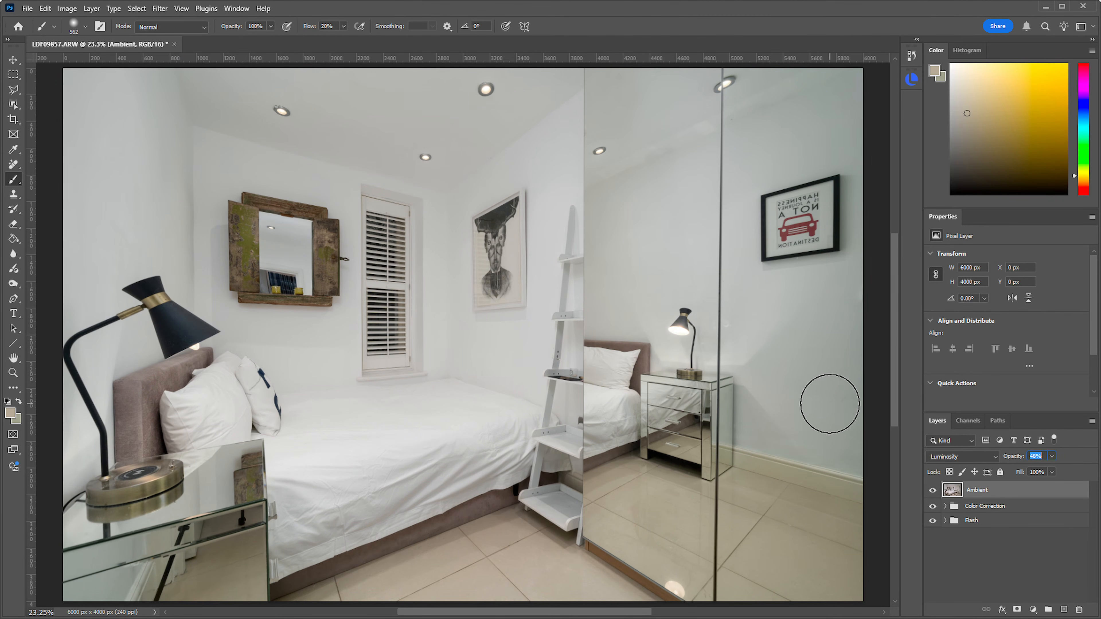
Compare the image with the Ambient layer hidden and shown, checking the whole room
left_click(930, 491)
left_click(934, 491)
left_click(933, 490)
left_click(932, 492)
scroll(648, 431, "down", 3)
scroll(648, 431, "up", 2)
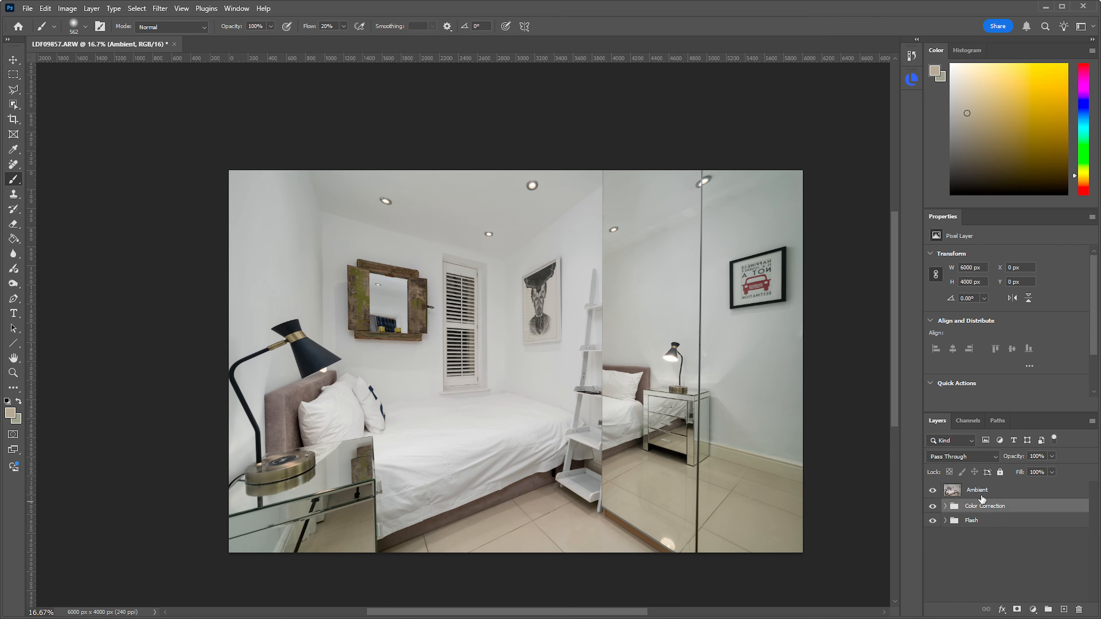
scroll(733, 403, "up", 1)
scroll(732, 404, "up", 1)
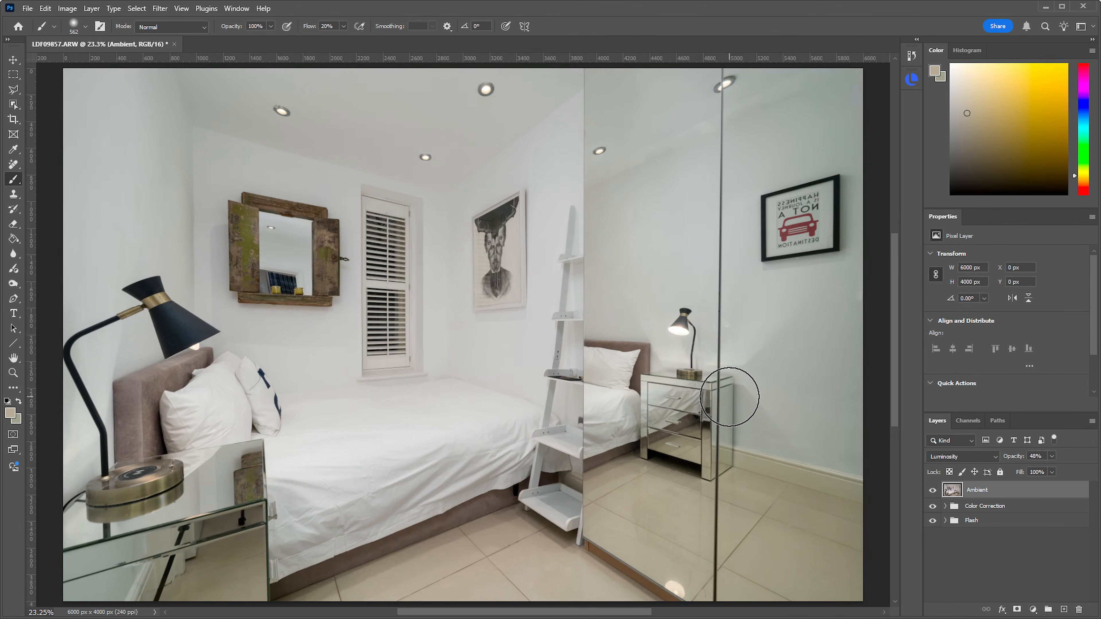
Add a Curves adjustment layer above Ambient and clip it to that layer
left_click(1033, 609)
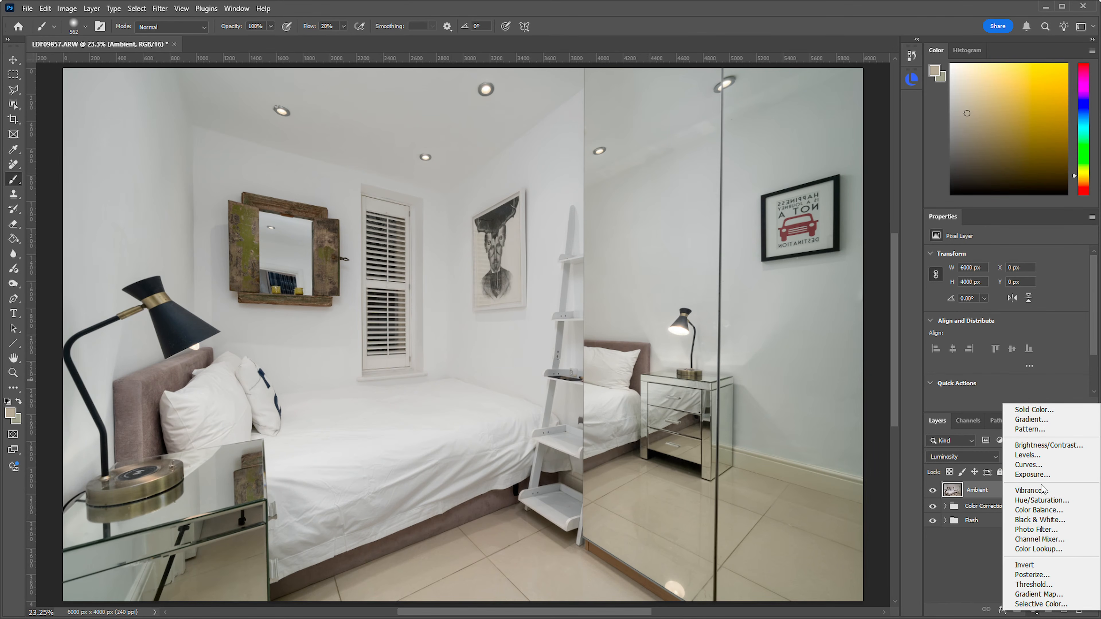
left_click(1034, 466)
left_click(1004, 495, "alt")
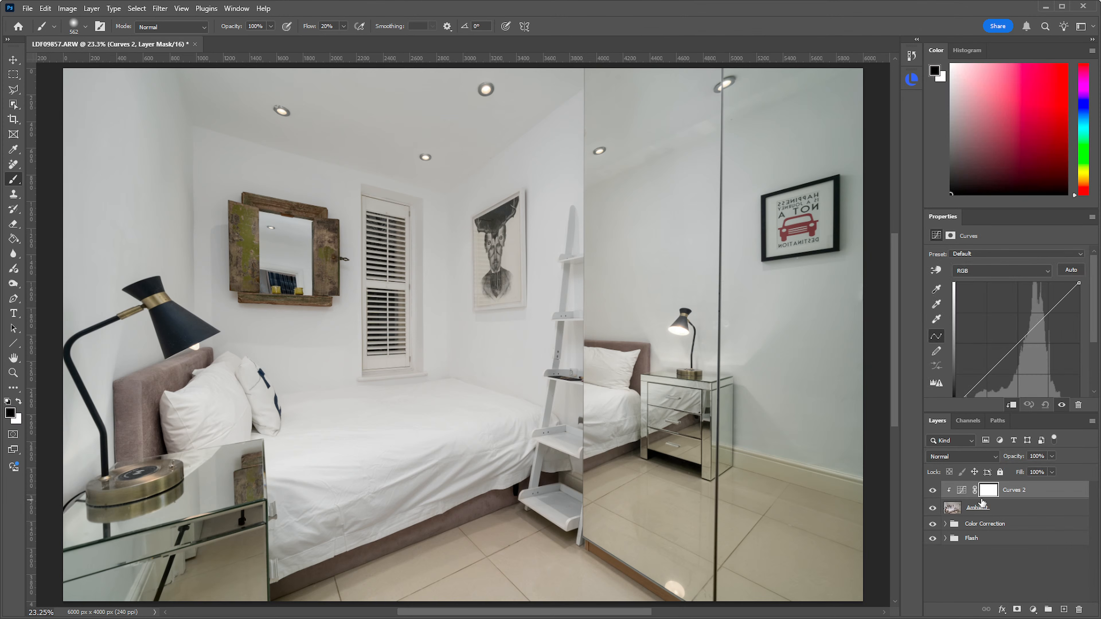
Raise the highlights on the RGB curve, hold the midtones, anchor the shadows at input 22, output 23, and compare before and after
mouse_move(998, 367)
left_mouse_down()
mouse_move(988, 330)
mouse_move(988, 379)
mouse_move(997, 362)
left_mouse_up()
left_click_drag(1037, 321, 1053, 306)
left_click_drag(997, 361, 1019, 335)
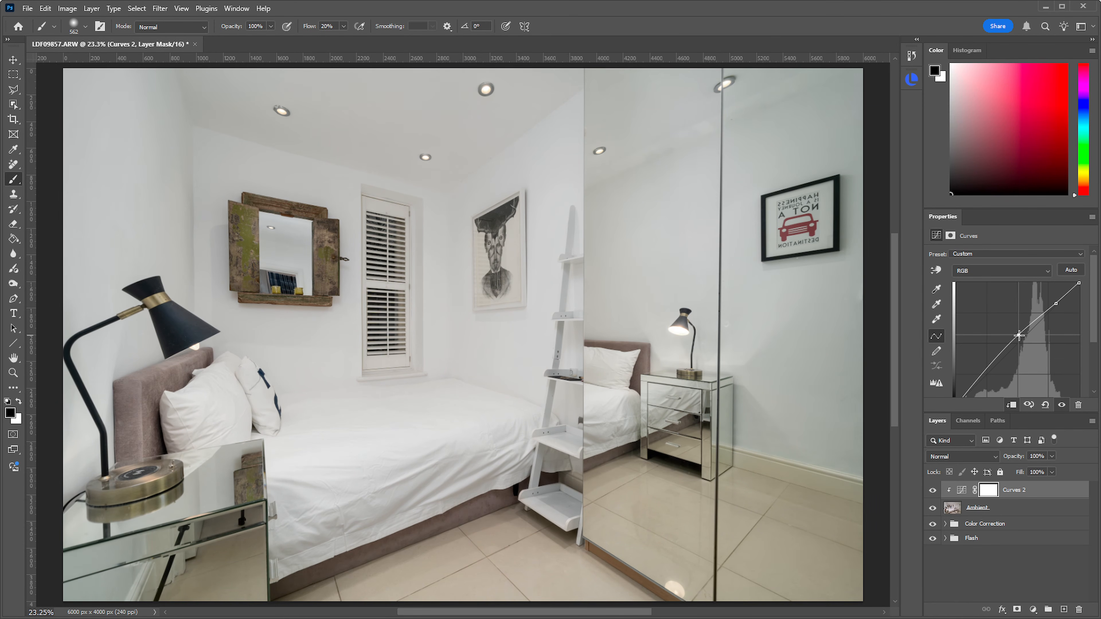
left_click_drag(1056, 302, 1059, 296)
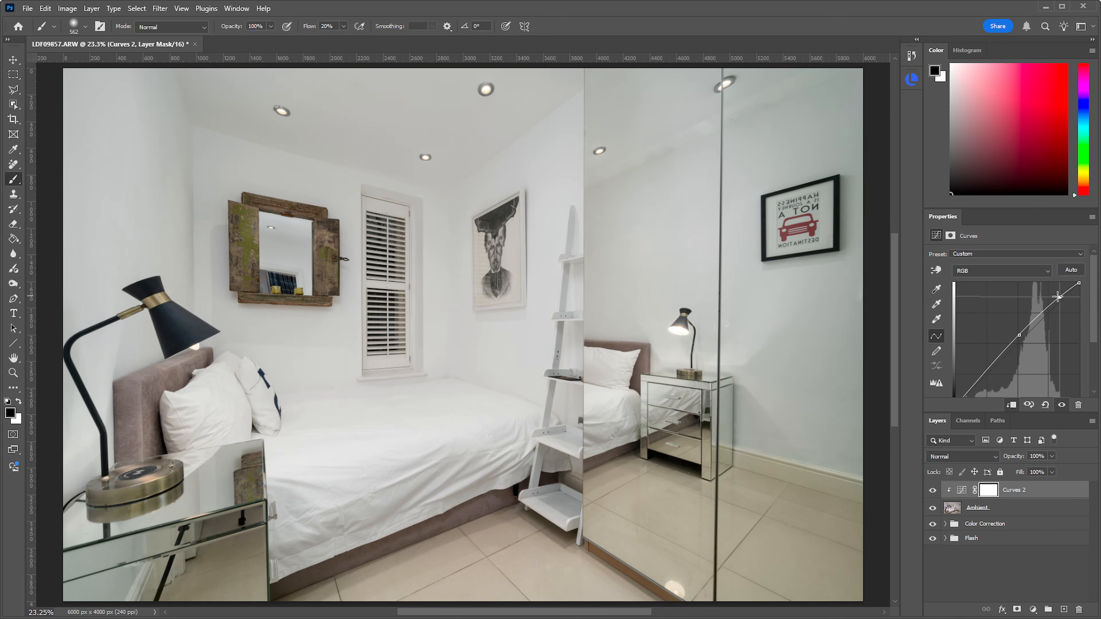
scroll(1024, 369, "down", 2)
left_click(966, 344)
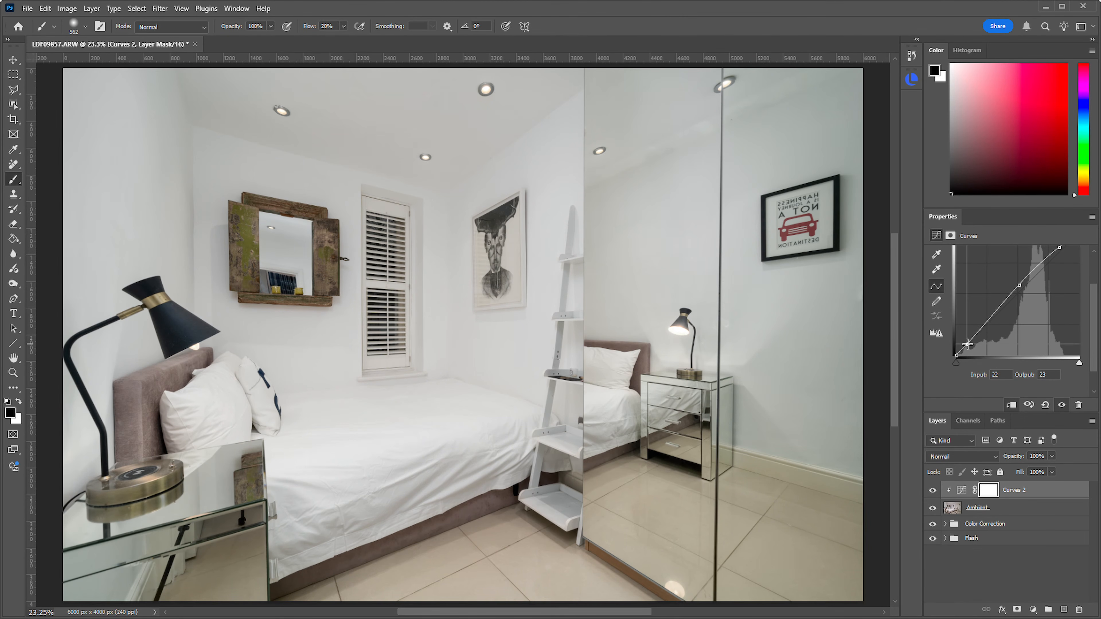
left_click(932, 491)
left_click(932, 491)
left_click(932, 491)
Add a new empty layer above the Curves adjustment and name it "Fixes"
left_click(1063, 610)
double_click(983, 490)
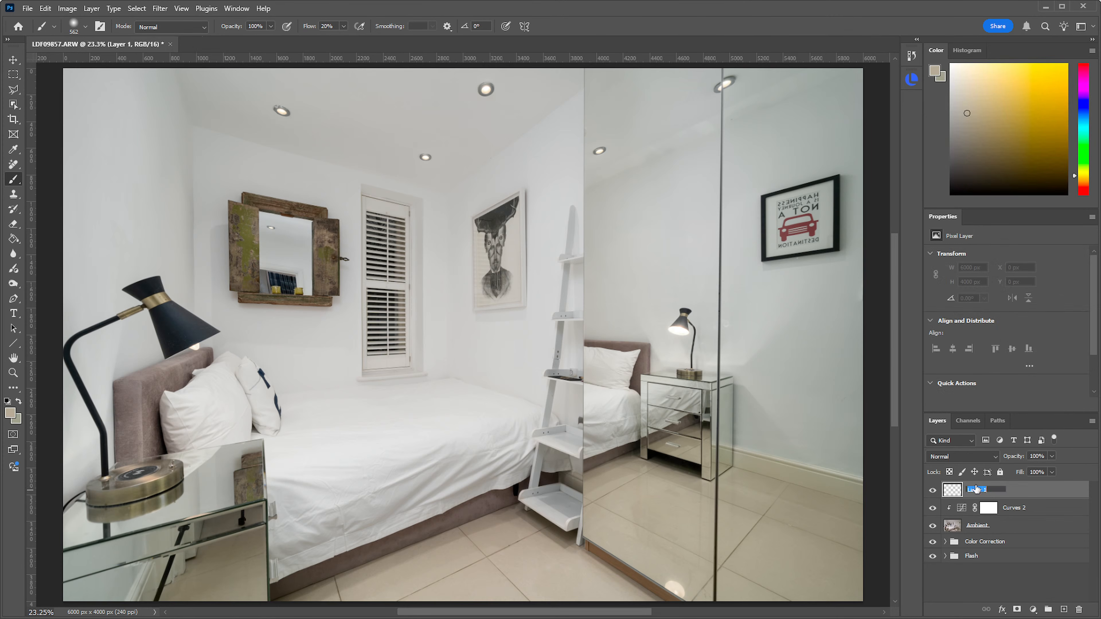
type("Fixes")
key("Return")
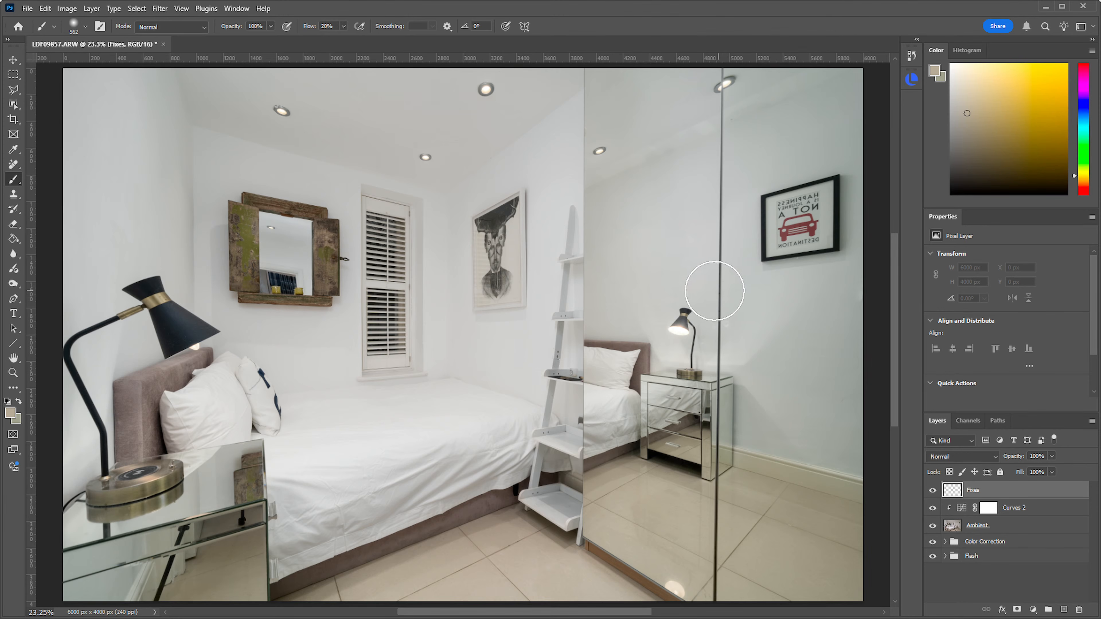
Erase the reflected black clamp and upper stand leg from the bedside table's mirrored front using the Remove Tool at size 37
scroll(254, 523, "up", 1)
scroll(253, 522, "up", 9)
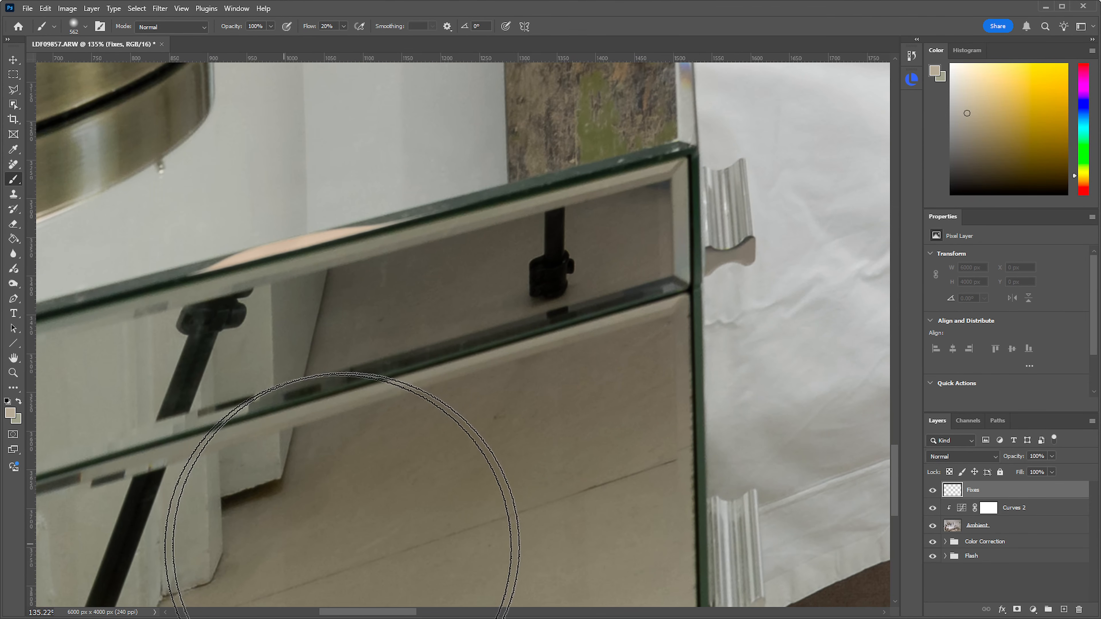
left_click_drag(386, 466, 532, 276)
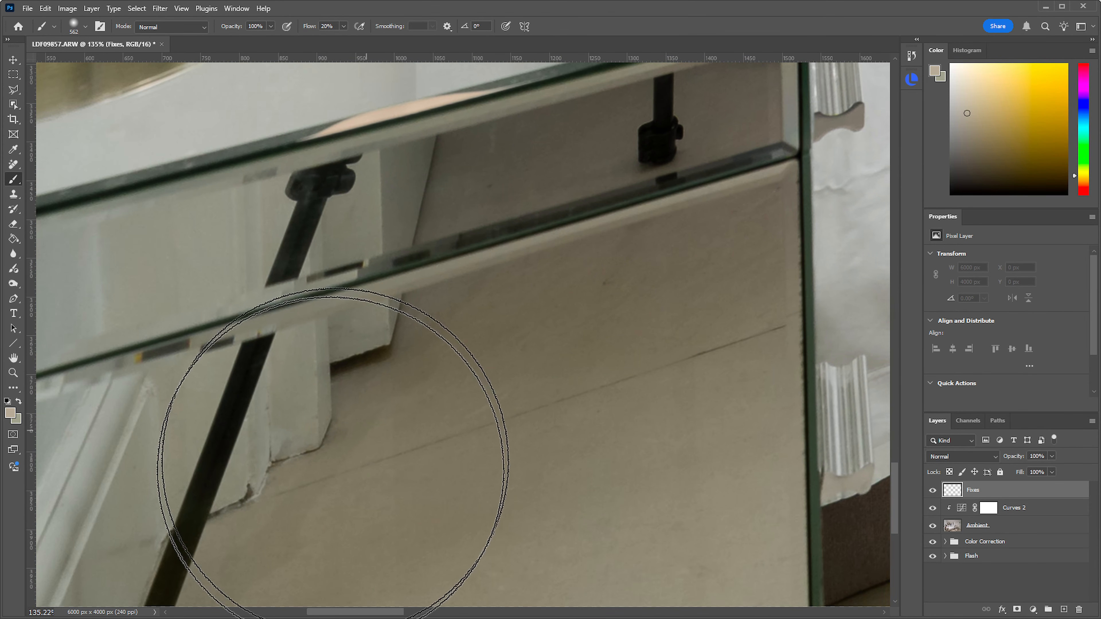
left_click_drag(388, 480, 459, 340)
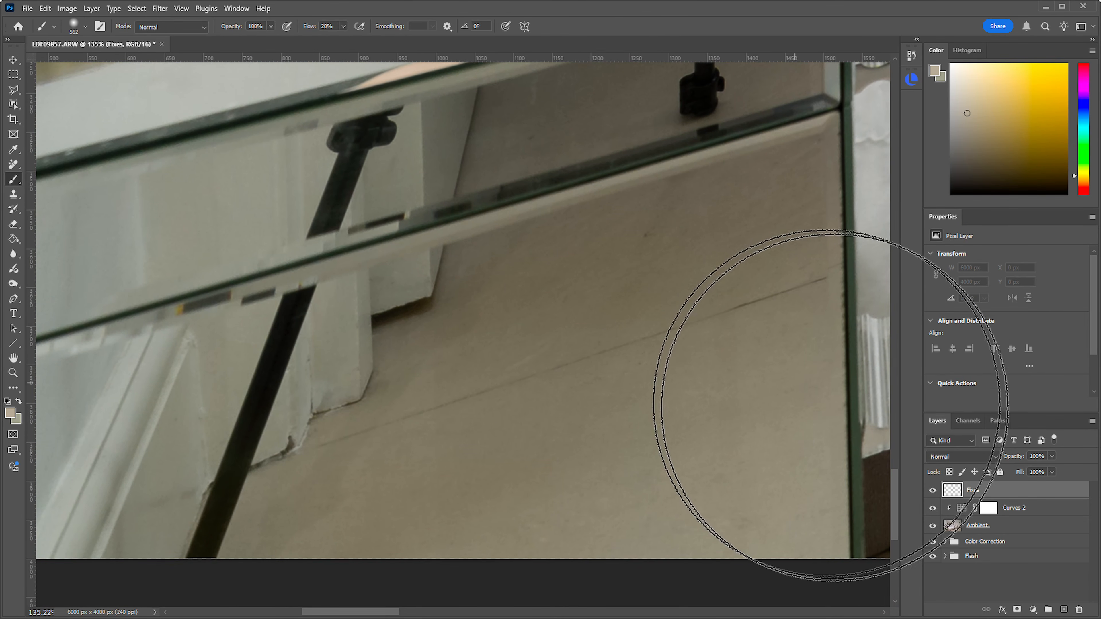
left_click(13, 164)
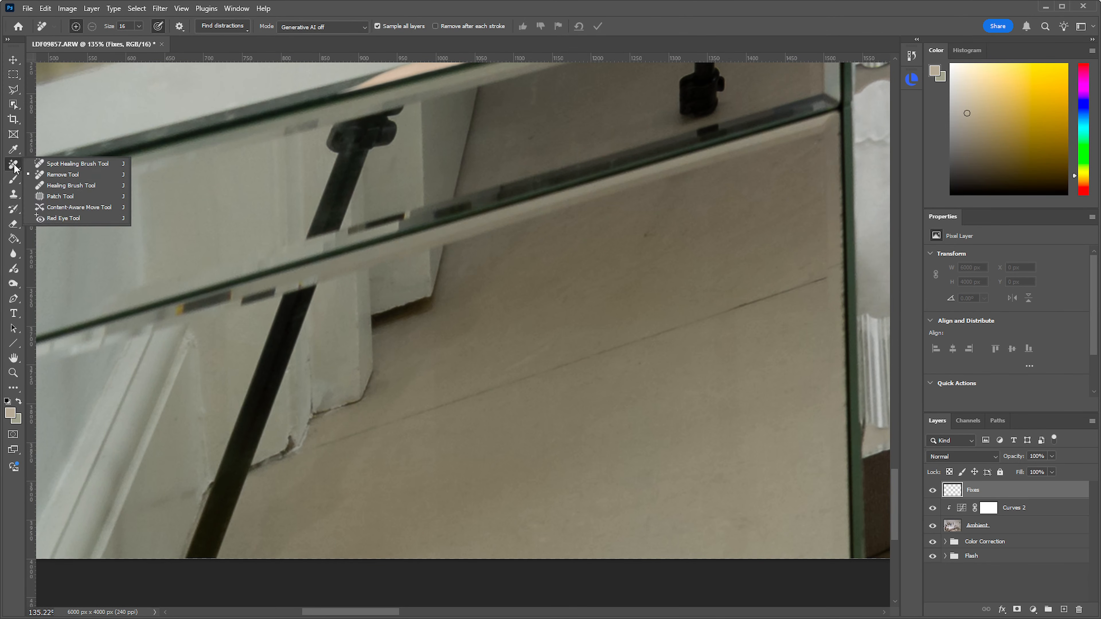
left_click(61, 175)
left_click_drag(734, 167, 795, 287)
right_click(771, 172, "alt")
left_click_drag(463, 313, 533, 234)
mouse_move(482, 163)
left_mouse_down()
mouse_move(470, 194)
mouse_move(486, 198)
mouse_move(446, 279)
mouse_move(468, 271)
mouse_move(533, 157)
mouse_move(489, 180)
left_mouse_up()
left_click(597, 27)
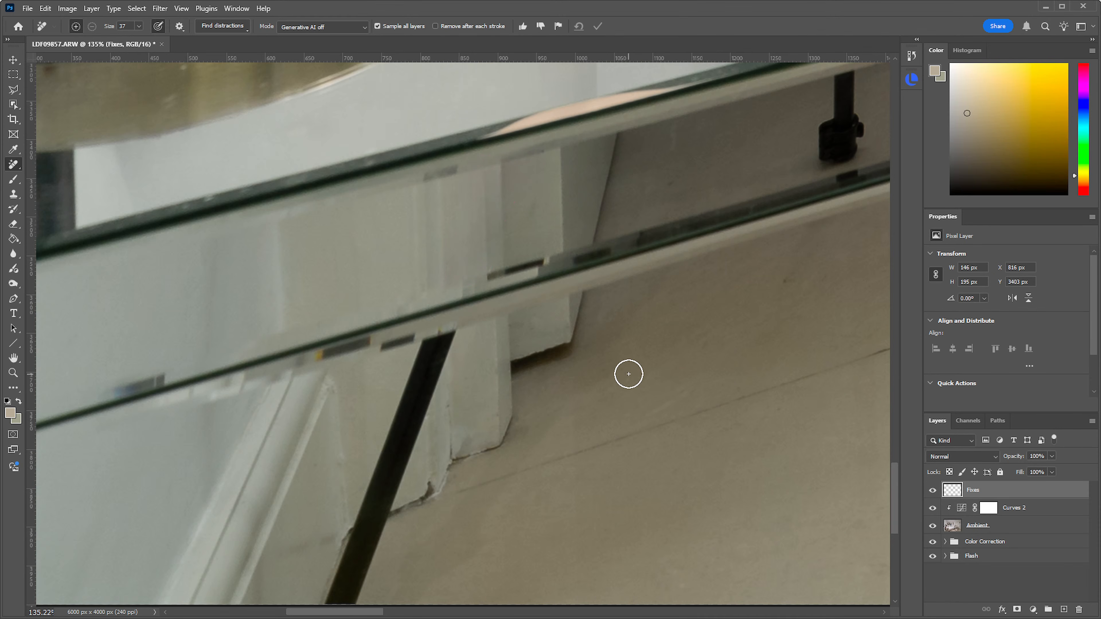
Remove the small dark smudge just below the upper mirrored drawer's top edge with the Remove Tool at size 28
scroll(628, 374, "down", 5)
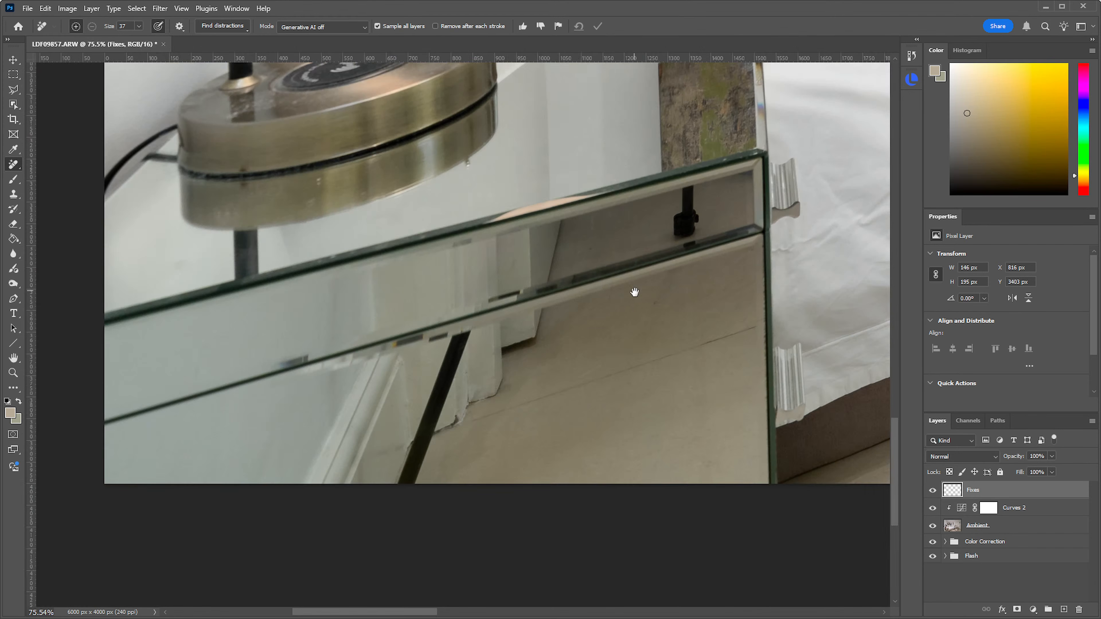
scroll(467, 240, "up", 5)
mouse_move(480, 253)
left_mouse_down()
mouse_move(437, 258)
mouse_move(484, 243)
mouse_move(466, 251)
left_mouse_up()
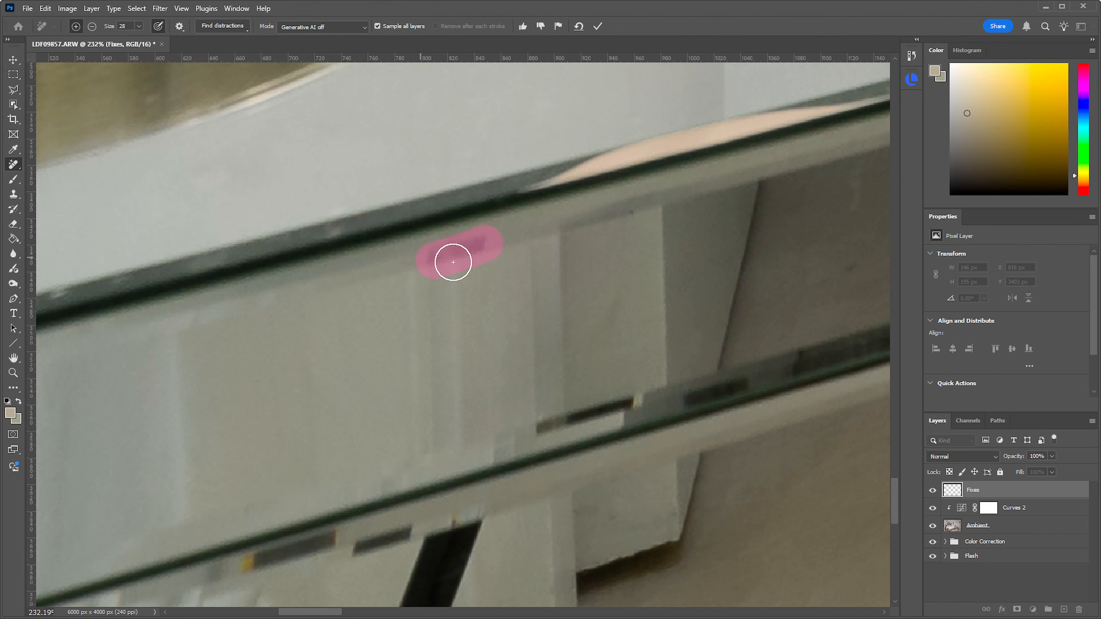
left_click(598, 26)
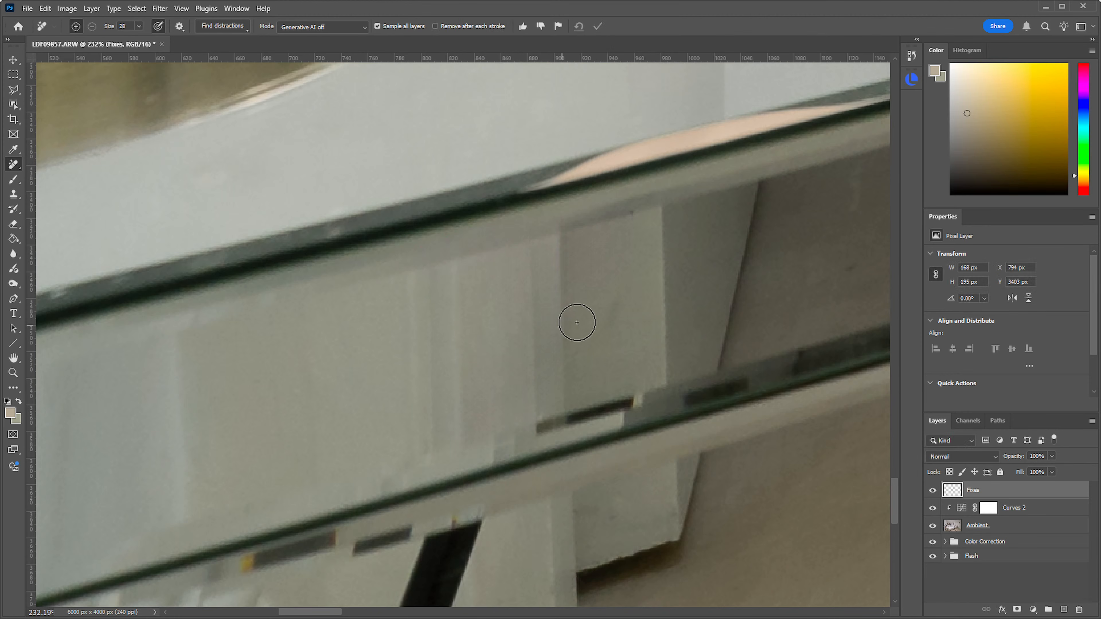
mouse_move(588, 308)
left_mouse_down()
mouse_move(528, 300)
mouse_move(571, 301)
left_mouse_up()
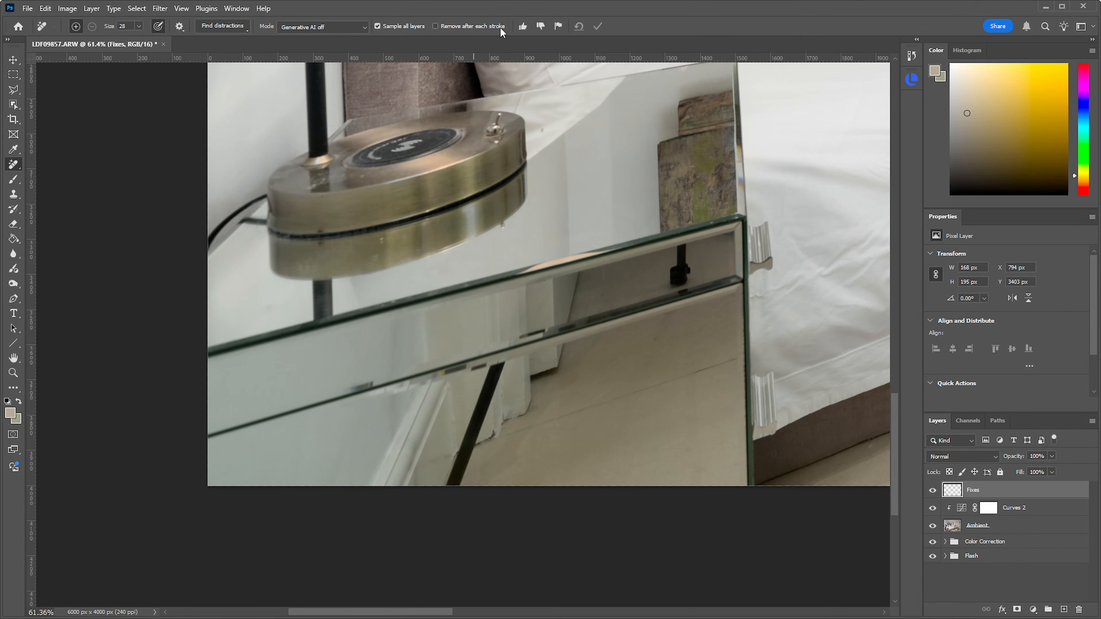
Remove the reflected black stand leg from the lower mirrored drawer by painting over its full length with the Remove Tool
scroll(529, 389, "up", 6)
mouse_move(531, 388)
left_mouse_down()
mouse_move(639, 285)
mouse_move(637, 233)
left_mouse_up()
mouse_move(558, 175)
left_mouse_down()
mouse_move(448, 449)
mouse_move(482, 475)
left_mouse_up()
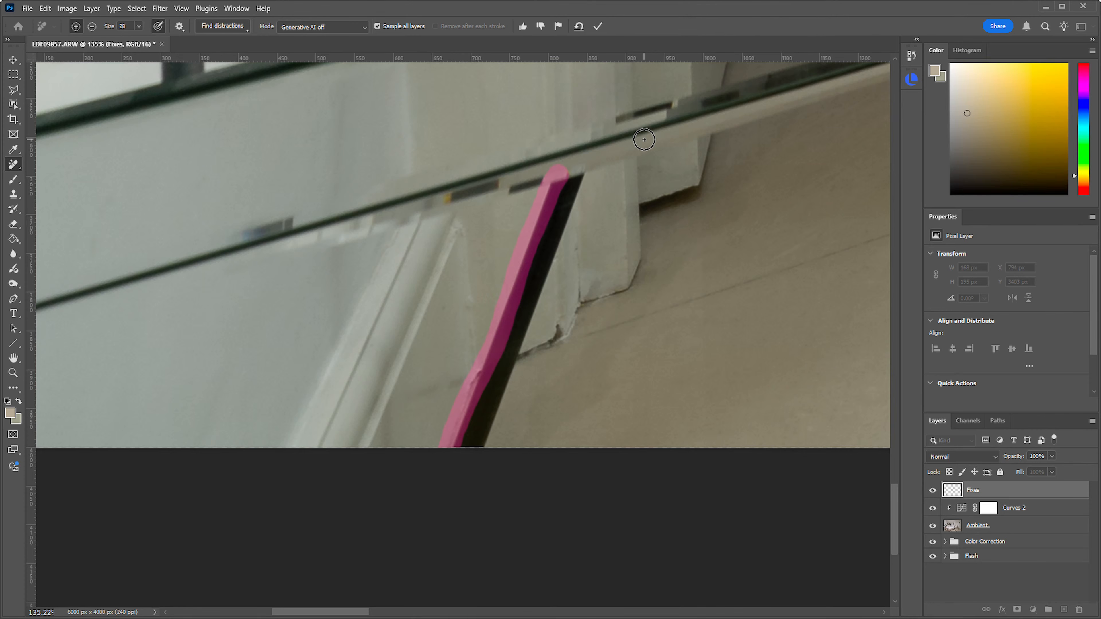
mouse_move(580, 174)
left_mouse_down()
mouse_move(498, 398)
mouse_move(465, 449)
mouse_move(564, 184)
left_mouse_up()
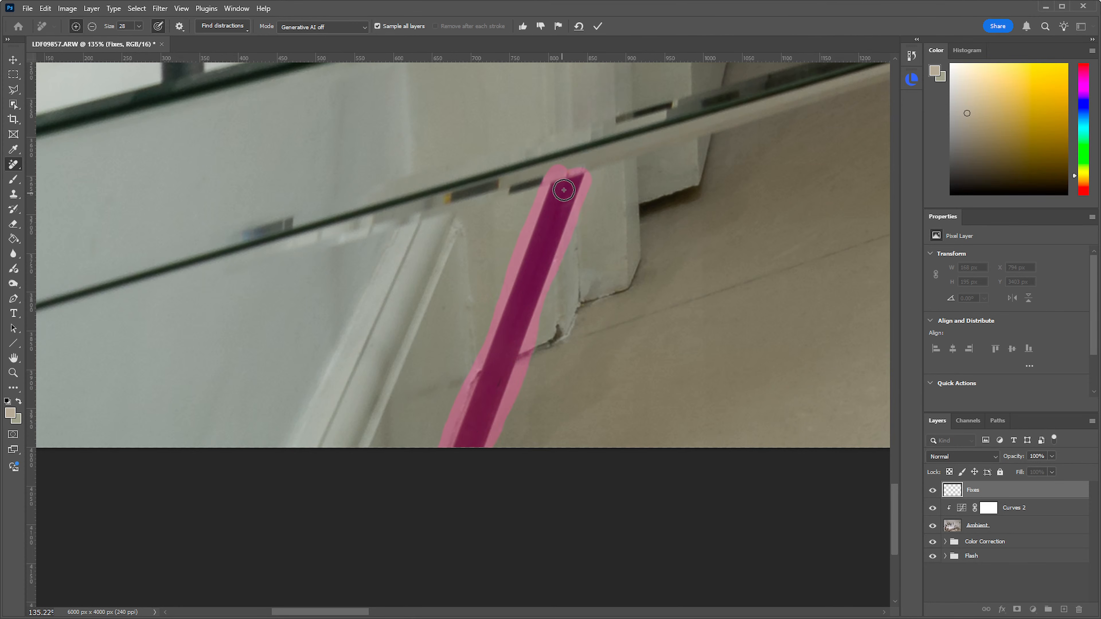
left_click_drag(673, 152, 751, 281)
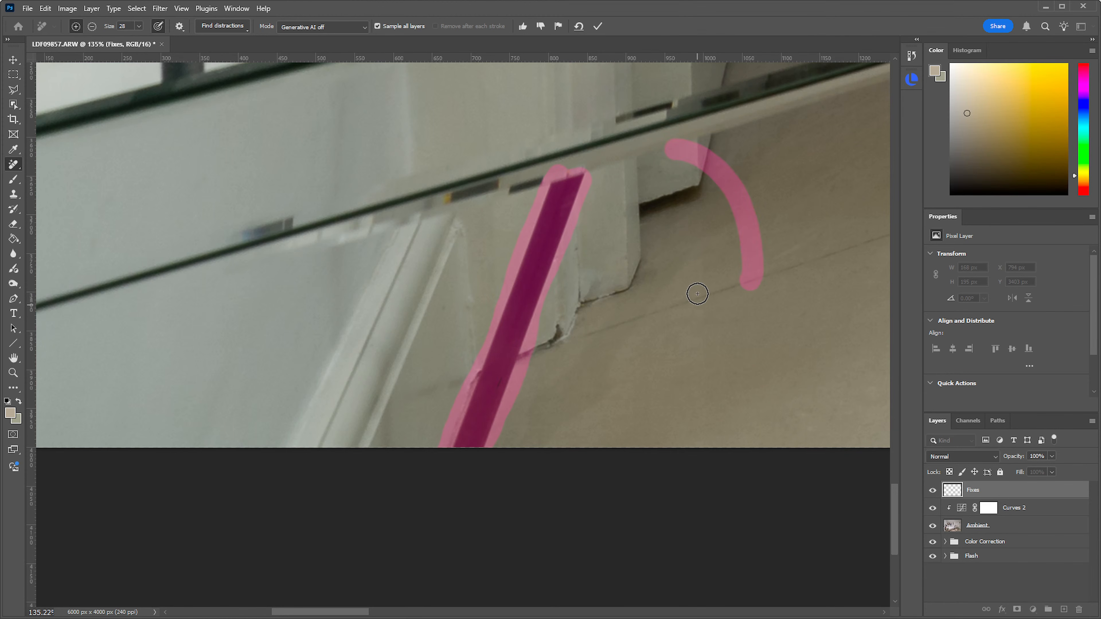
mouse_move(668, 145)
left_mouse_down()
mouse_move(701, 153)
mouse_move(704, 181)
mouse_move(746, 164)
mouse_move(765, 236)
mouse_move(757, 305)
left_mouse_up()
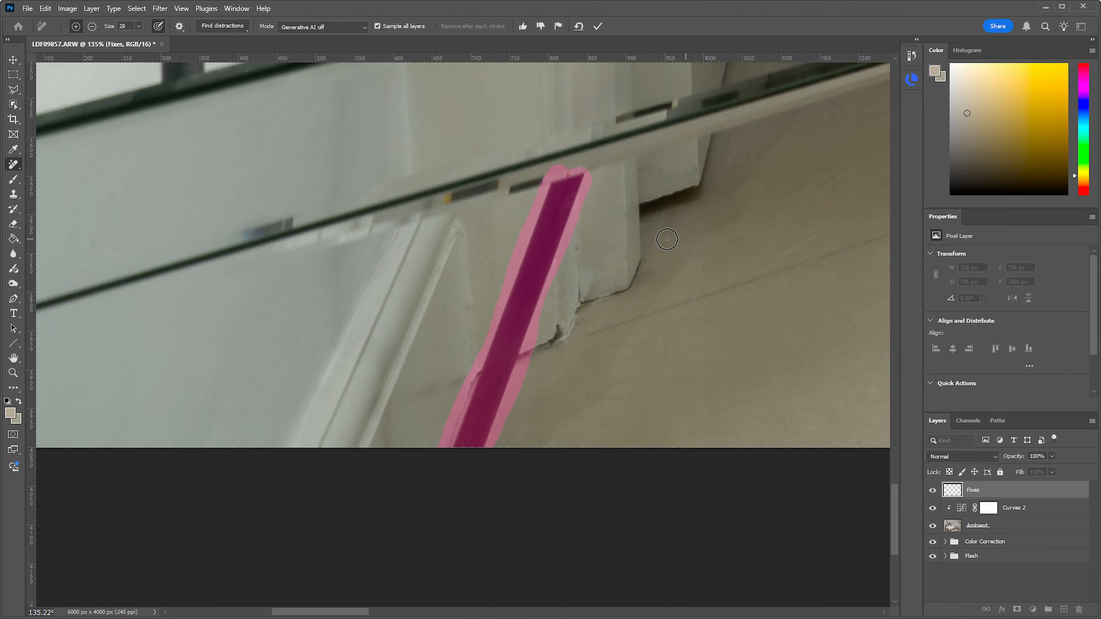
scroll(654, 208, "down", 3)
left_click_drag(654, 208, 602, 277)
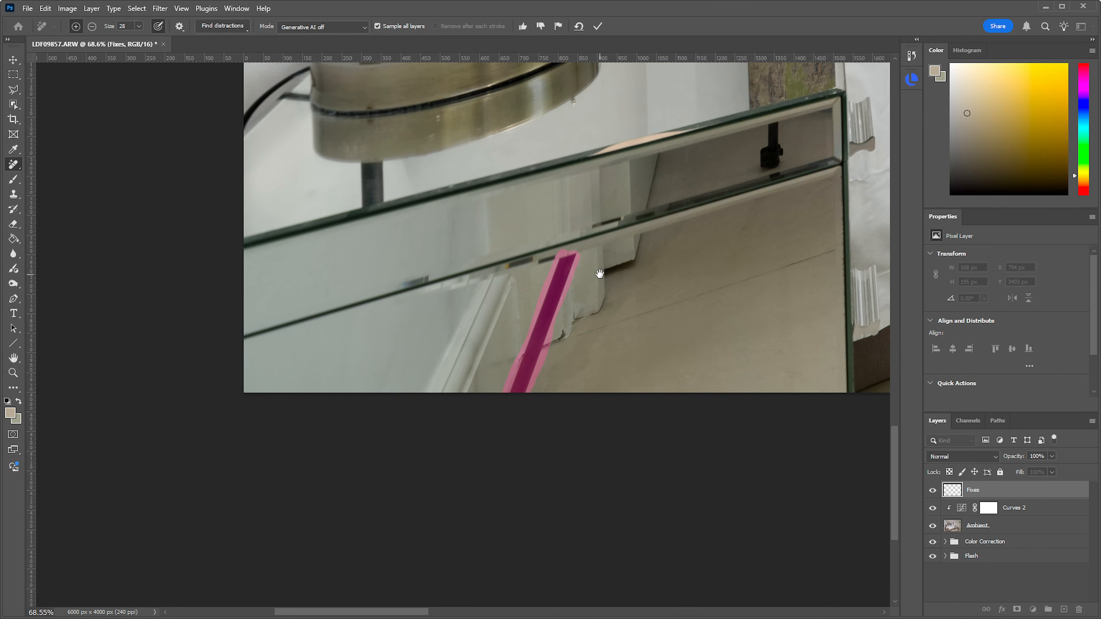
left_click(598, 26)
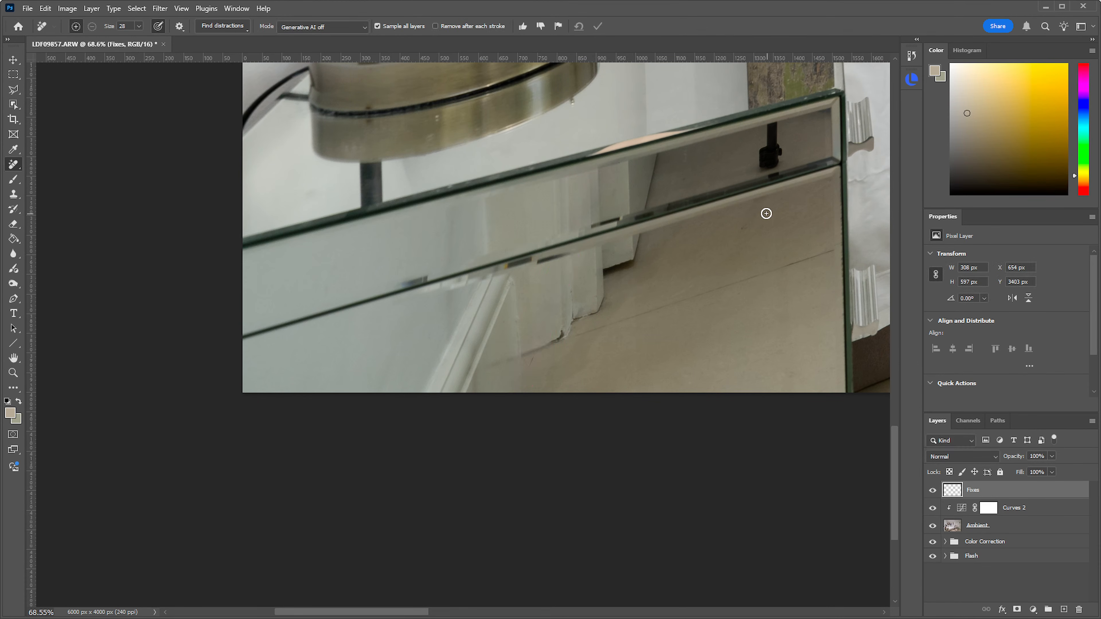
Remove the reflected black stand foot near the corner of the upper mirrored drawer with the Remove Tool
scroll(648, 324, "up", 3)
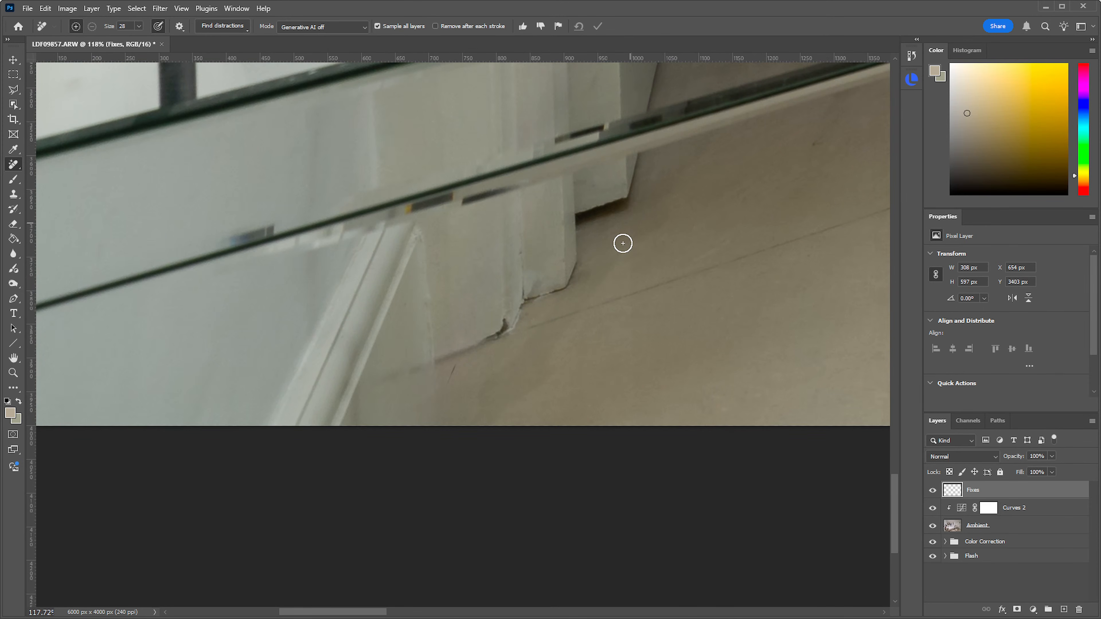
left_click_drag(623, 233, 522, 393)
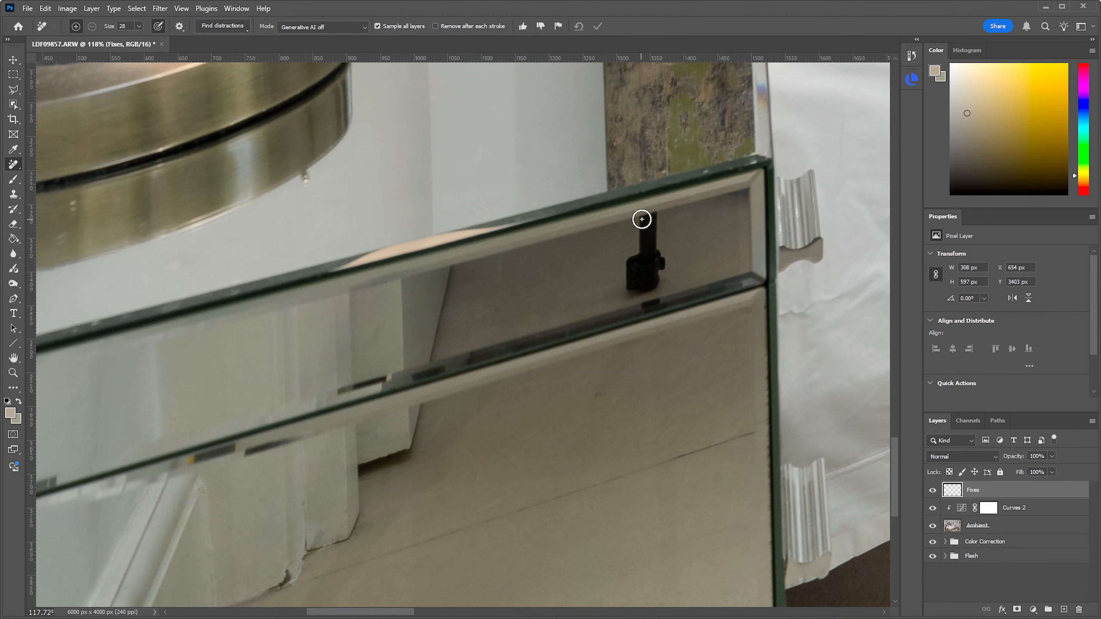
left_click_drag(642, 219, 670, 282)
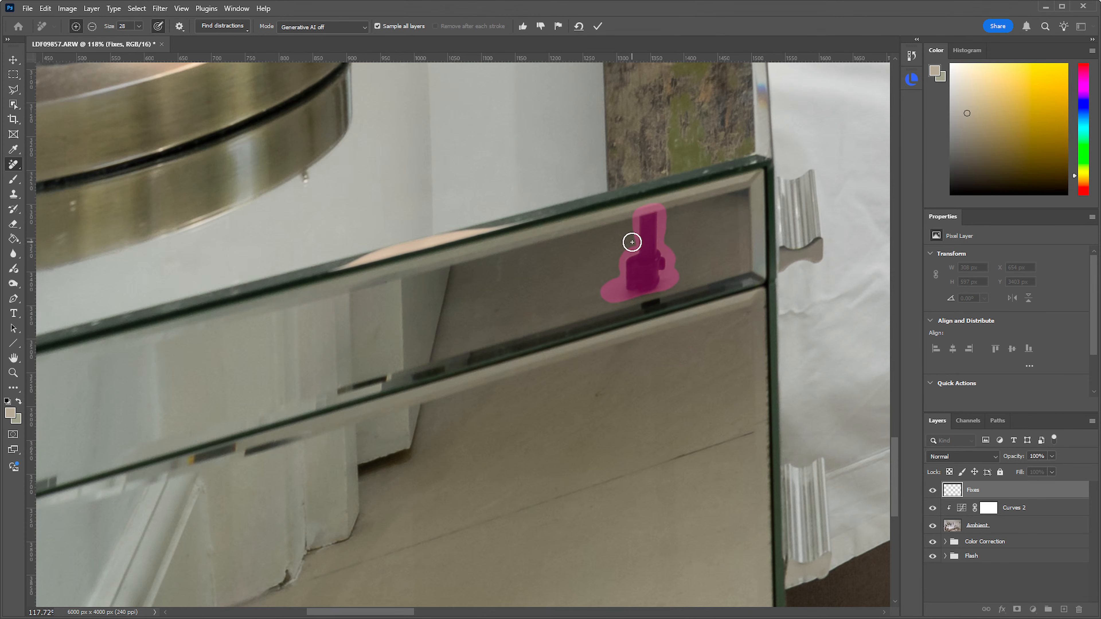
key("Return")
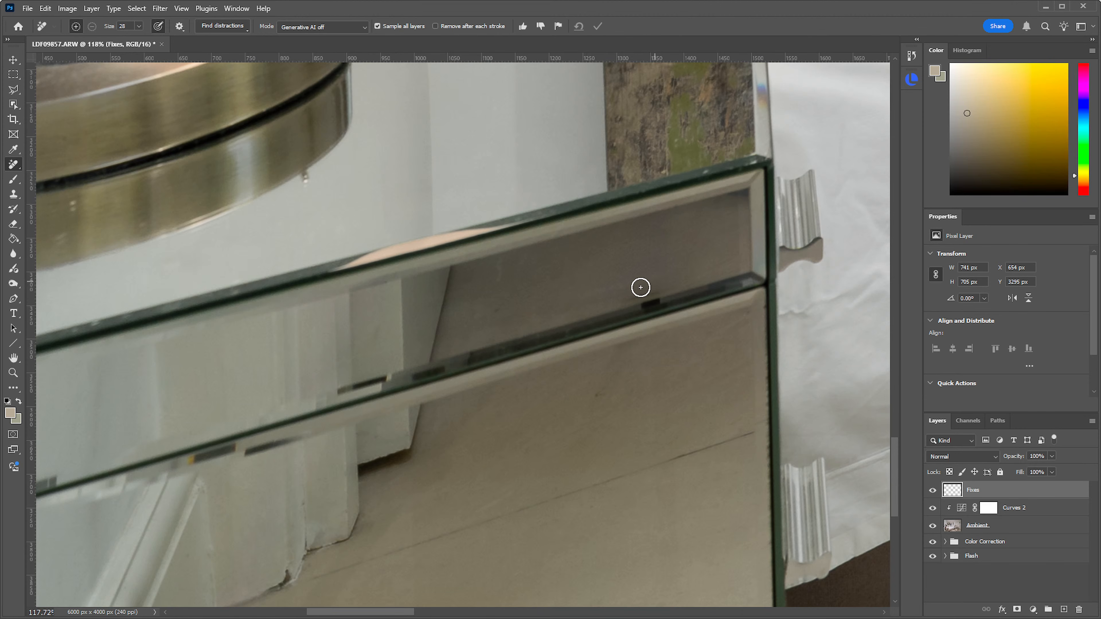
Switch to the Healing Brush, resize it to 25 px, and blend the smudge above the black mark in the upper mirrored drawer using nearby texture
right_click(14, 165)
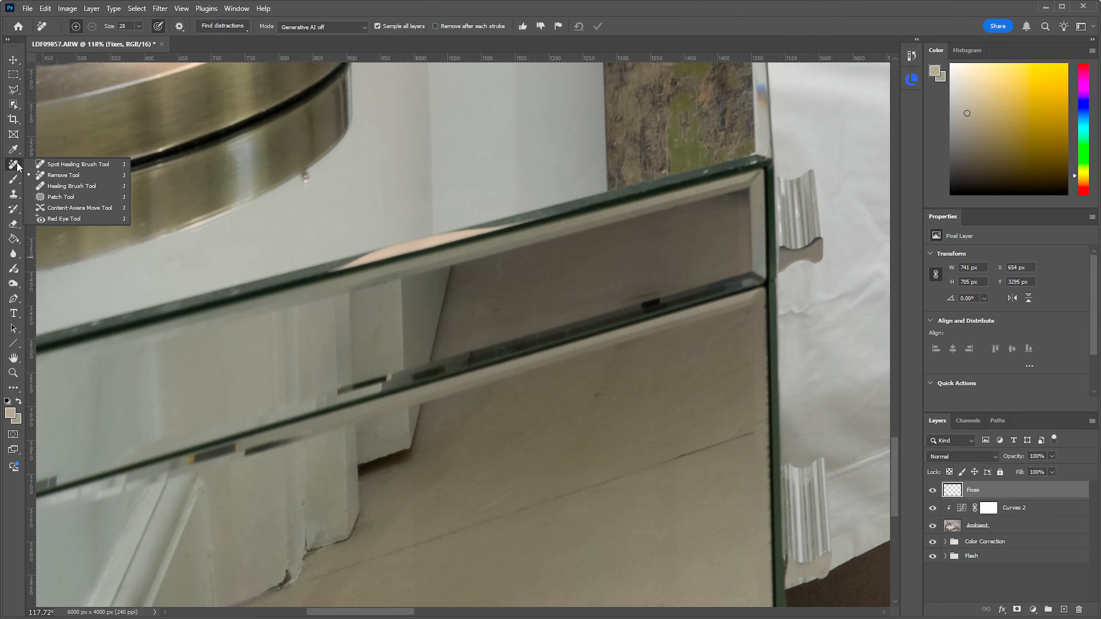
left_click(72, 187)
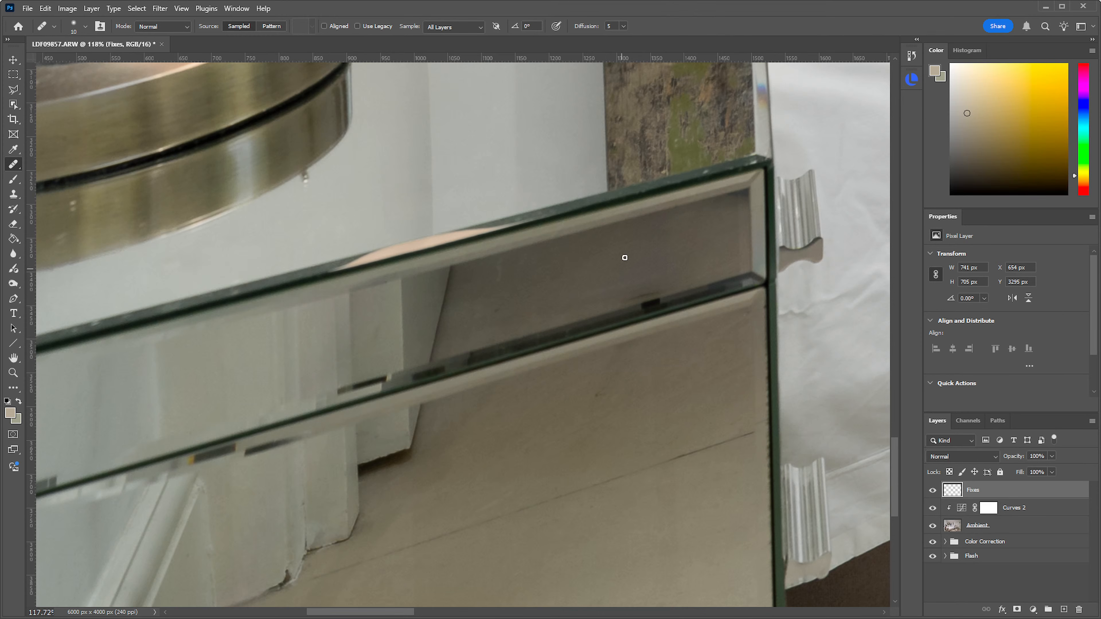
key("ctrl+space")
left_click_drag(643, 284, 667, 284)
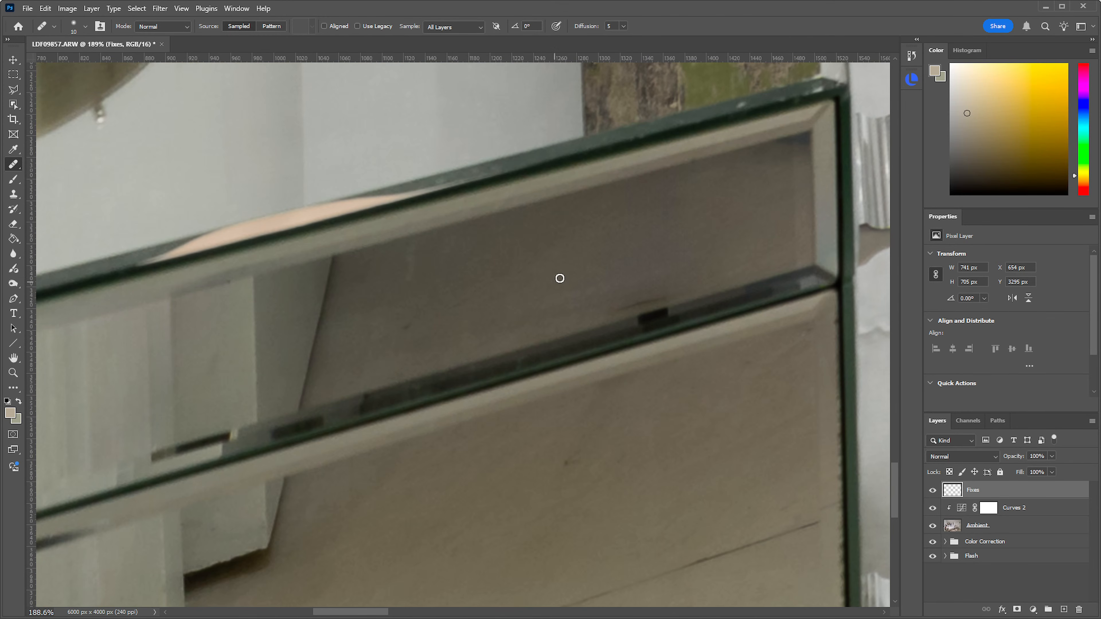
left_click_drag(545, 281, 557, 277)
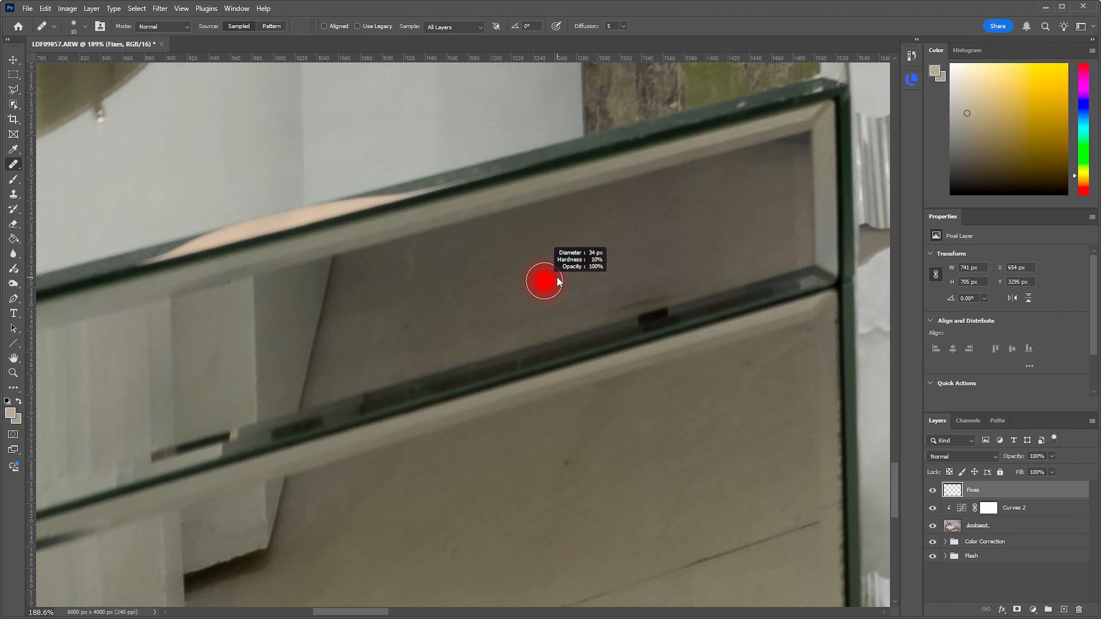
left_click(484, 321, "alt")
mouse_move(588, 318)
left_mouse_down()
mouse_move(646, 293)
mouse_move(591, 287)
mouse_move(623, 267)
left_mouse_up()
key("[")
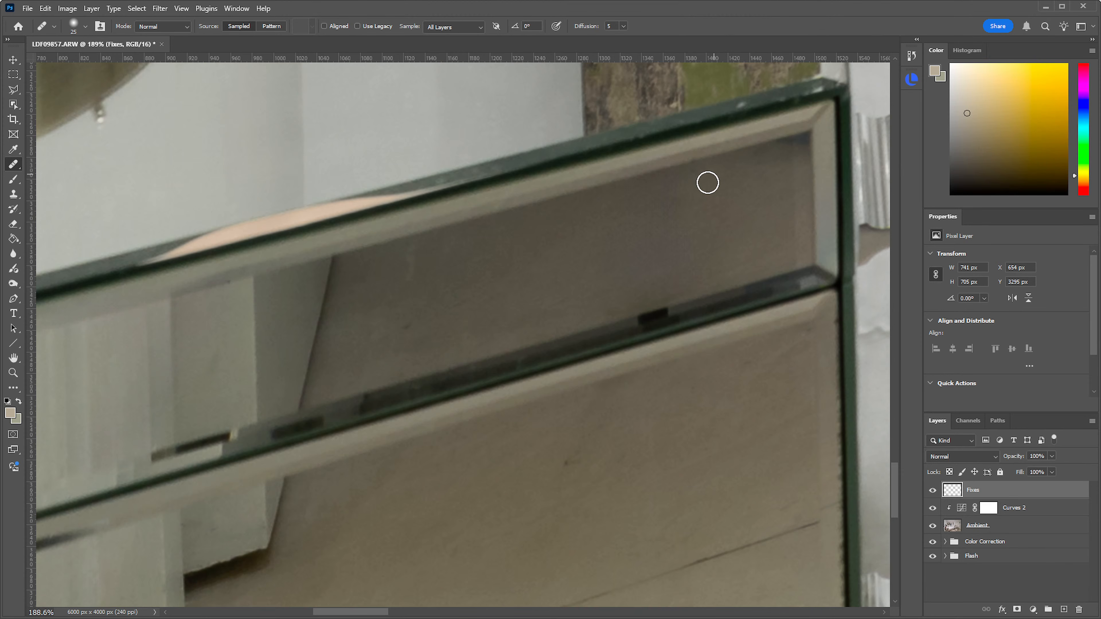
right_click(604, 280, "alt")
left_click_drag(604, 280, 673, 263)
left_click_drag(650, 208, 662, 268)
left_click(611, 283)
Even out the patchy brown reflection between the black mark and the upper bevel of the top drawer with the Healing Brush at 42 px
left_click(493, 273, "alt")
mouse_move(628, 273)
left_mouse_down()
mouse_move(656, 270)
mouse_move(648, 236)
mouse_move(669, 207)
mouse_move(641, 210)
left_mouse_up()
left_click_drag(736, 221, 722, 221)
left_click_drag(665, 269, 716, 247)
left_click(123, 144)
left_click(722, 194)
left_click(672, 238)
left_click(662, 271)
mouse_move(641, 270)
left_mouse_down()
mouse_move(715, 249)
mouse_move(669, 264)
left_mouse_up()
left_click_drag(646, 325, 607, 304)
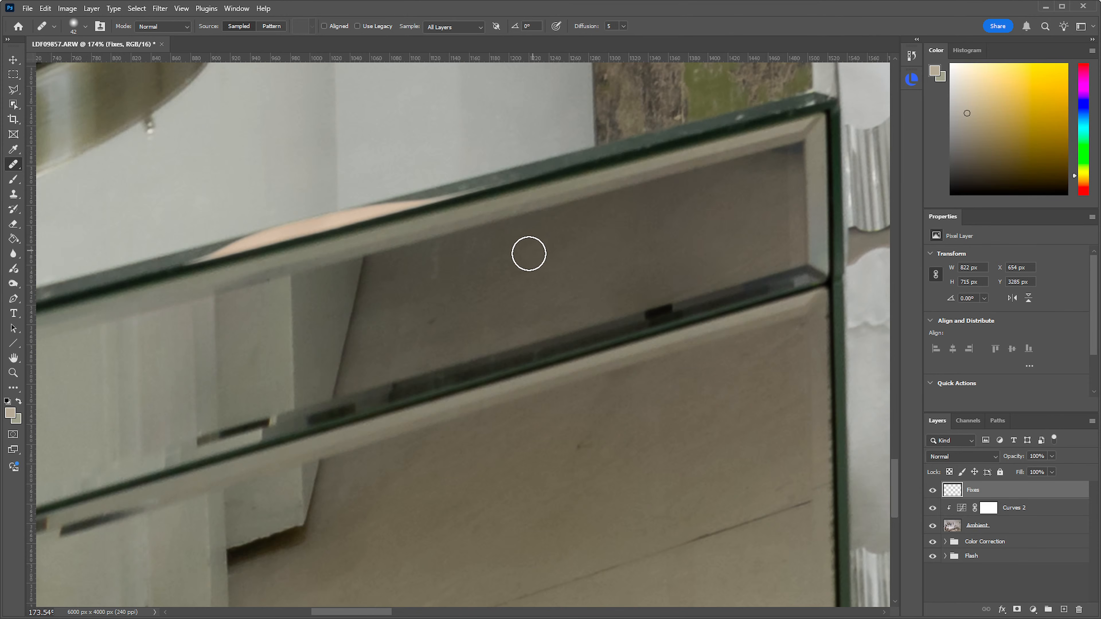
left_click(508, 276, "alt")
mouse_move(569, 210)
left_mouse_down()
mouse_move(654, 188)
mouse_move(589, 198)
mouse_move(648, 181)
left_mouse_up()
Heal the small black mark on the upper mirrored drawer's lower bevel using a clean sample taken from the same edge
scroll(626, 215, "up", 3)
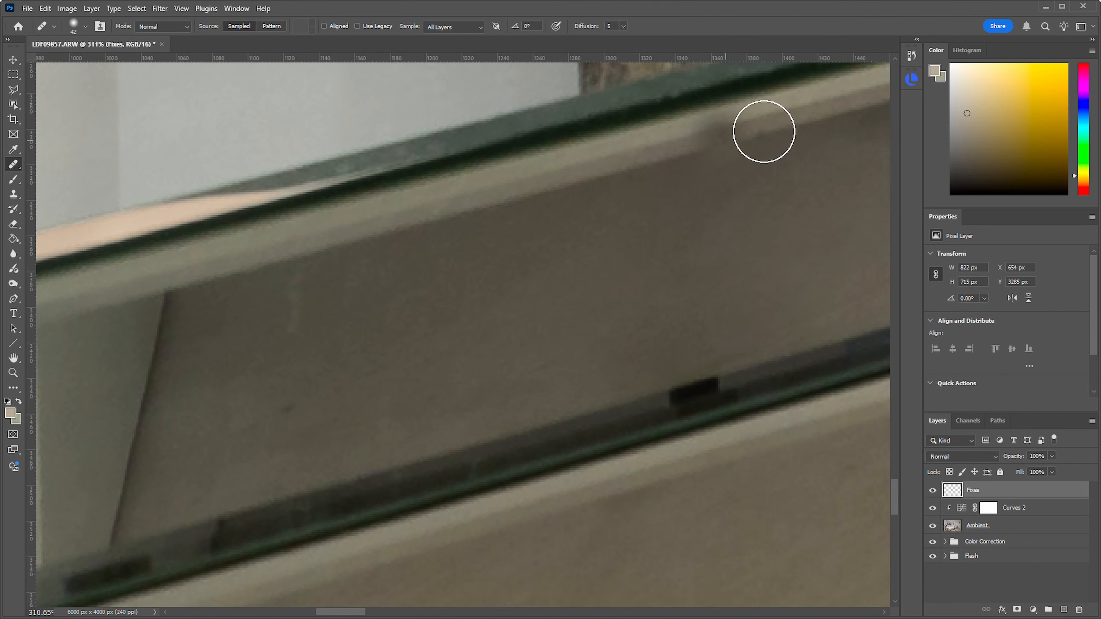
mouse_move(651, 373)
left_mouse_down()
mouse_move(540, 289)
mouse_move(505, 281)
left_mouse_up()
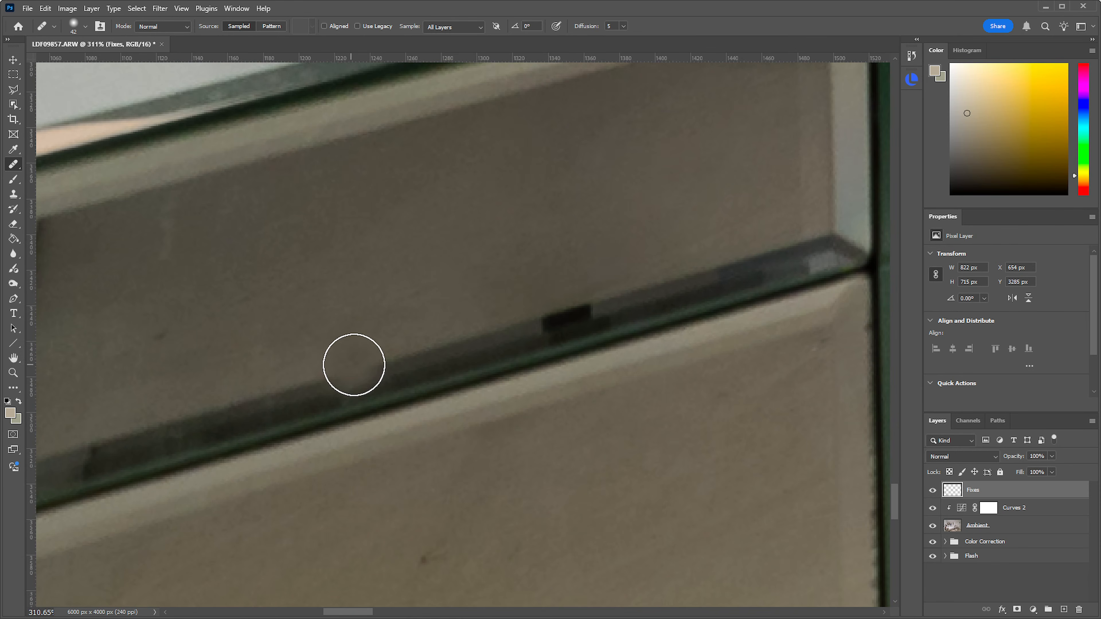
key("alt")
left_click(354, 372, "alt")
left_click(544, 316)
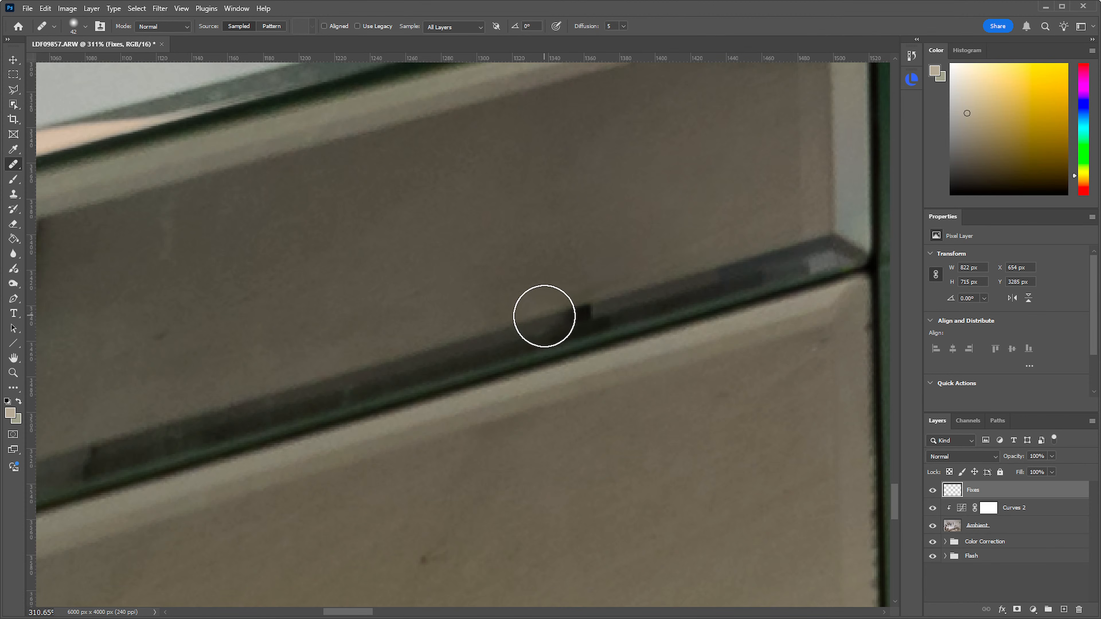
mouse_move(548, 315)
left_mouse_down()
mouse_move(591, 304)
mouse_move(594, 268)
mouse_move(615, 251)
mouse_move(530, 296)
mouse_move(603, 254)
mouse_move(514, 338)
mouse_move(570, 270)
left_mouse_up()
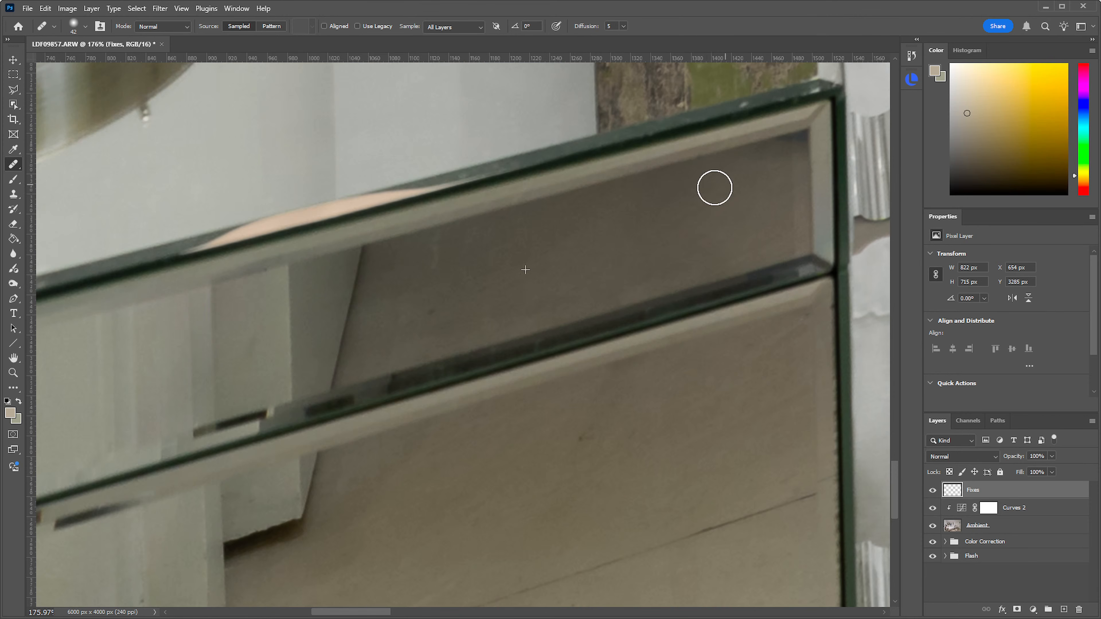
left_click_drag(679, 239, 614, 283)
scroll(614, 282, "down", 3)
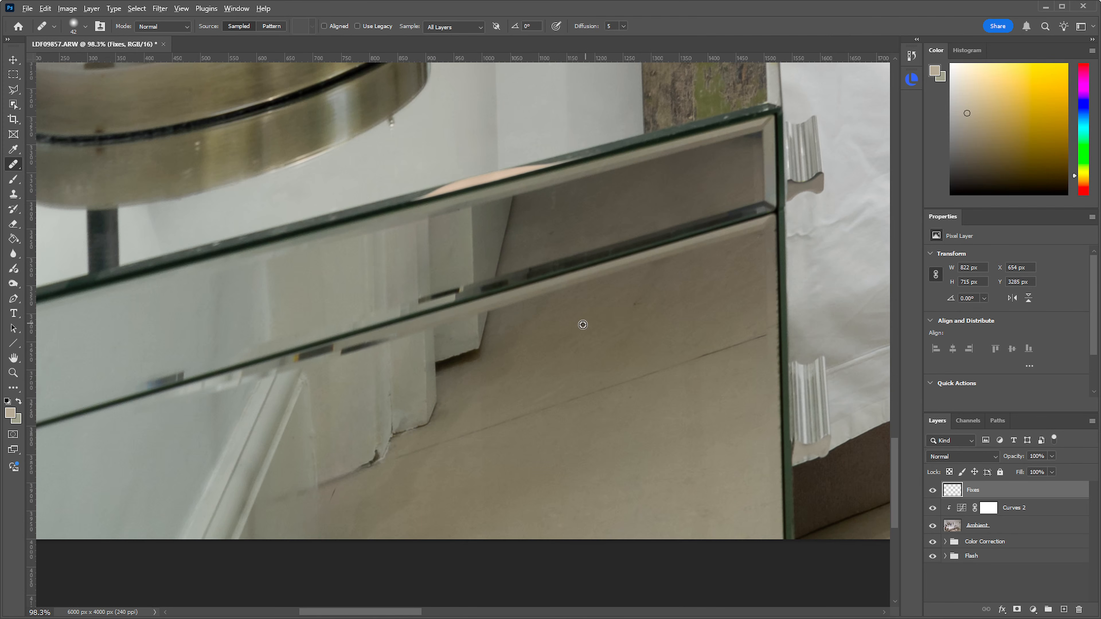
Heal the small dark spot and uneven patches on the lower mirrored drawer's brown reflection, sampling clean areas nearby
mouse_move(635, 300)
left_mouse_down()
mouse_move(658, 293)
mouse_move(652, 283)
left_mouse_up()
left_click_drag(652, 405, 599, 304)
left_click_drag(645, 335, 663, 314)
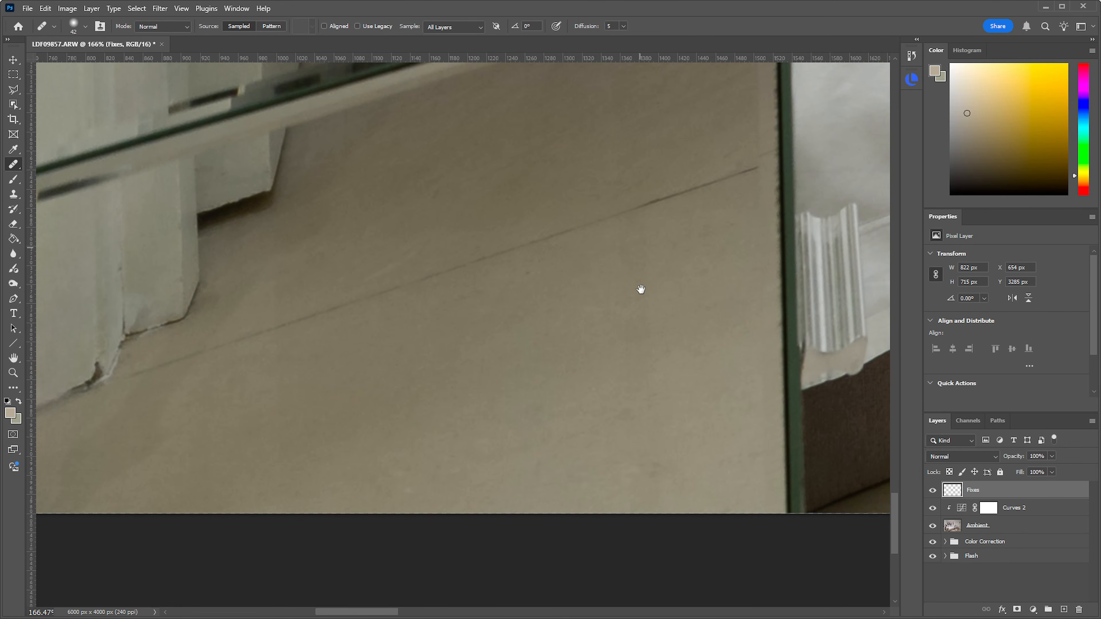
scroll(640, 289, "down", 2)
left_click(562, 323, "alt")
mouse_move(643, 277)
left_mouse_down()
mouse_move(633, 261)
mouse_move(635, 302)
mouse_move(616, 345)
mouse_move(618, 307)
mouse_move(631, 391)
mouse_move(665, 460)
left_mouse_up()
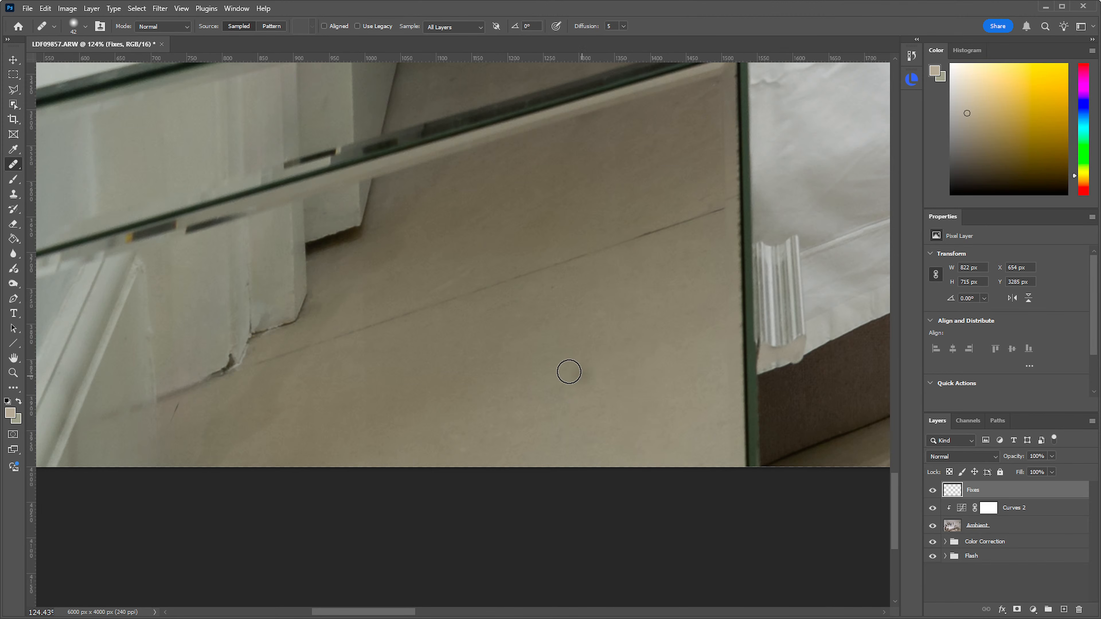
left_click(653, 265)
left_click(661, 312)
left_click(662, 354)
left_click(698, 373)
left_click_drag(507, 341, 721, 290)
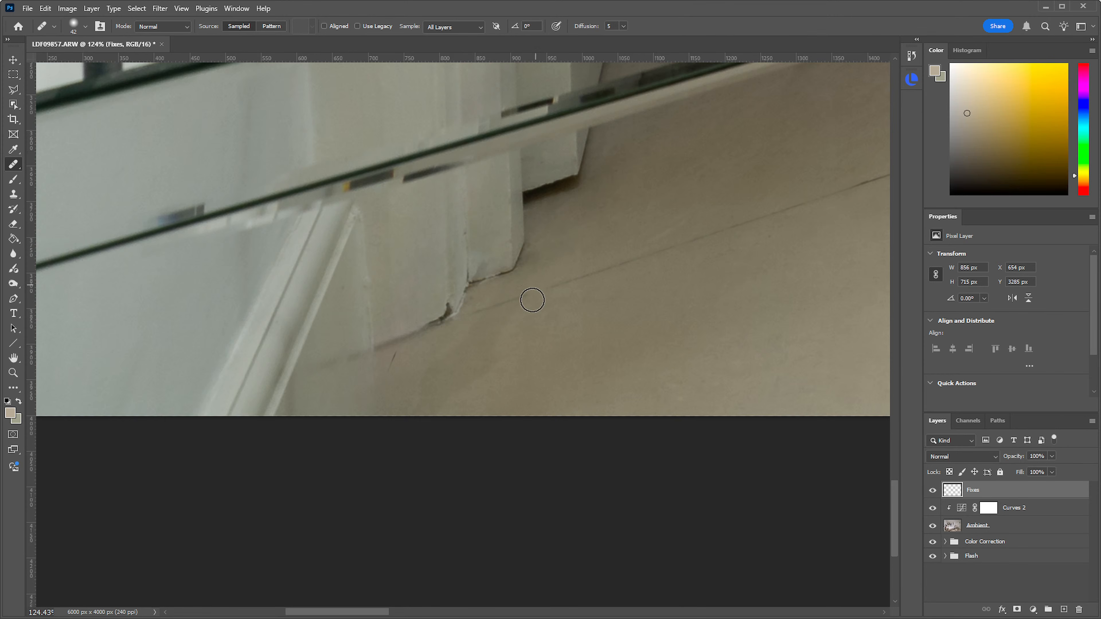
Undo the stray healing stroke beside the lower drawer's reflected seam line, resample along the line, and heal that area again
scroll(536, 344, "up", 3)
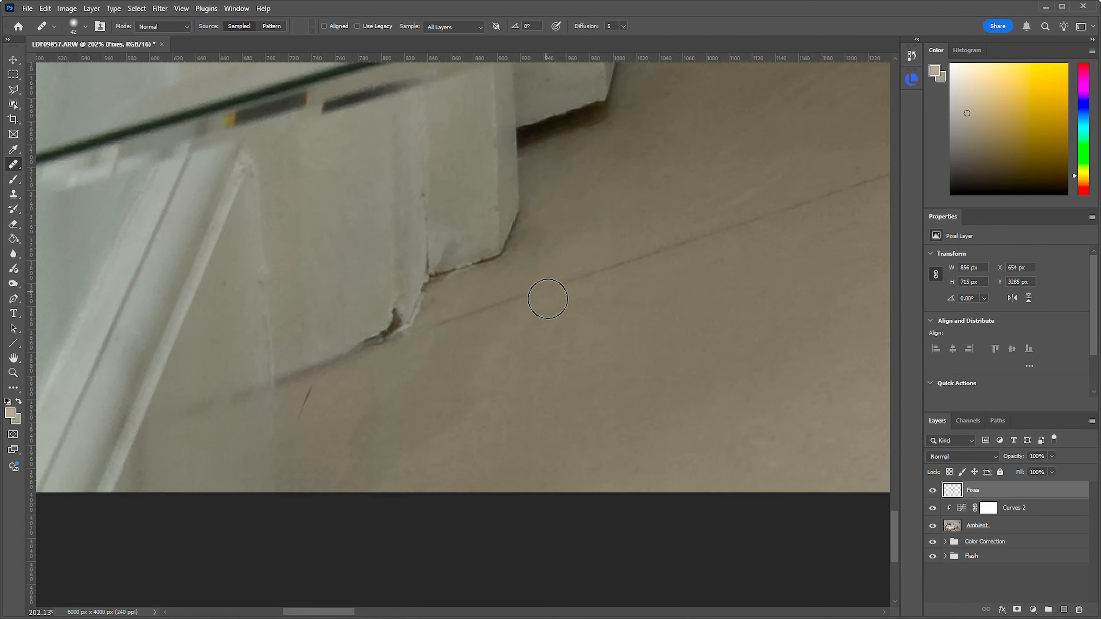
mouse_move(513, 331)
left_mouse_down()
mouse_move(487, 333)
mouse_move(499, 321)
mouse_move(464, 341)
mouse_move(506, 304)
left_mouse_up()
key("ctrl+z")
left_click(695, 239, "alt")
left_click(520, 297)
mouse_move(520, 297)
left_mouse_down()
mouse_move(456, 325)
mouse_move(578, 218)
mouse_move(468, 335)
mouse_move(473, 365)
mouse_move(399, 442)
mouse_move(424, 439)
mouse_move(358, 487)
mouse_move(401, 399)
mouse_move(477, 366)
left_mouse_up()
mouse_move(686, 311)
left_mouse_down()
mouse_move(727, 305)
mouse_move(693, 275)
mouse_move(705, 268)
left_mouse_up()
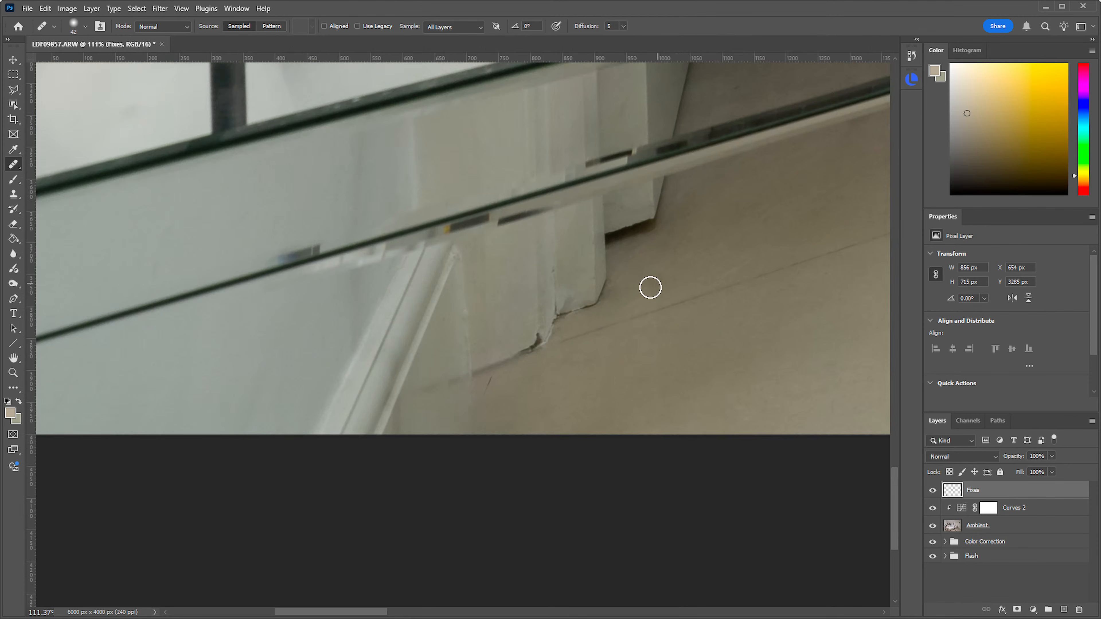
Save the retouched bedroom photo and switch to Lightroom Classic to mark LDF09852-Edit.tif with the red color label
scroll(663, 290, "down", 4)
left_click_drag(755, 253, 494, 431)
scroll(589, 366, "down", 4)
left_click_drag(623, 368, 546, 341)
key("ctrl+0")
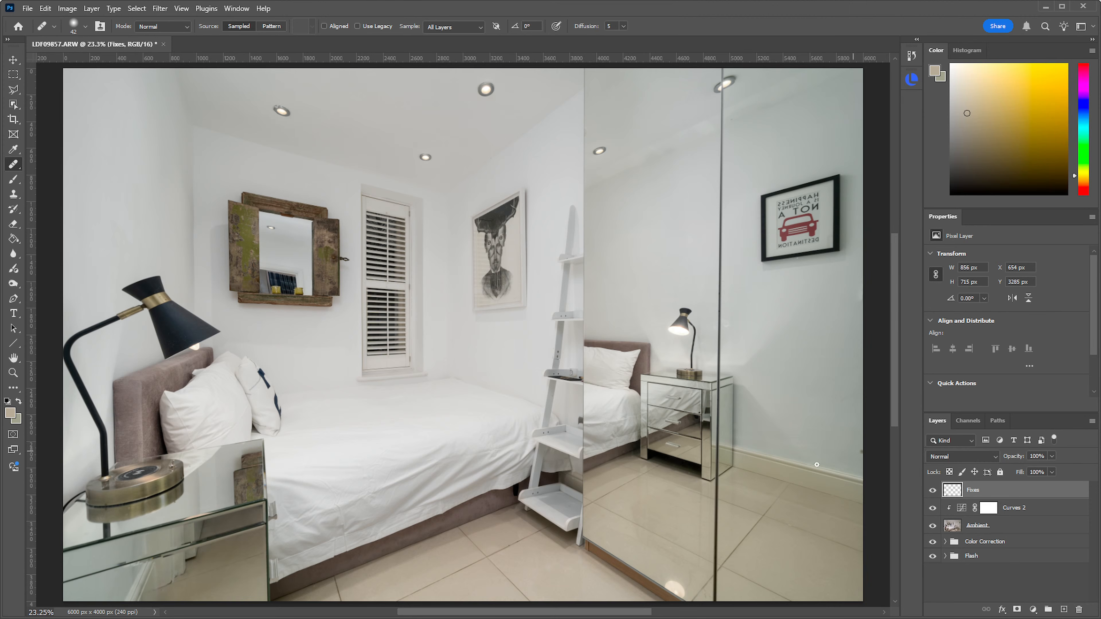
key("ctrl+s")
key("alt+Tab")
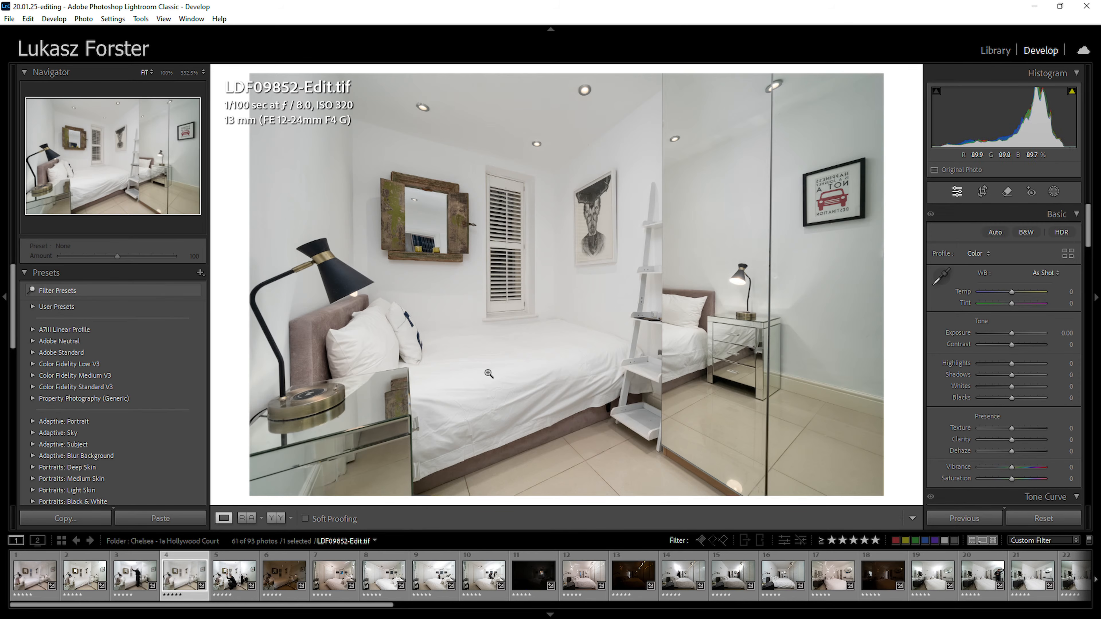
key("6")
Open the five second-bedroom exposures from LDF09861.ARW through LDF09866.ARW as layers in one Photoshop document
left_click(333, 589)
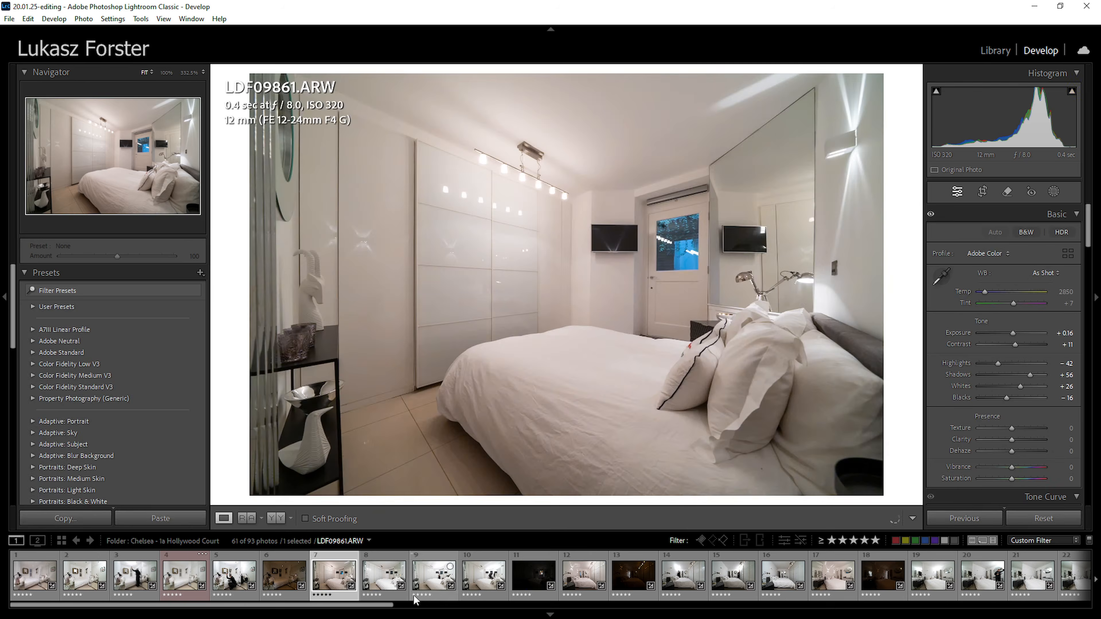
left_click(533, 582, "shift")
right_click(534, 582)
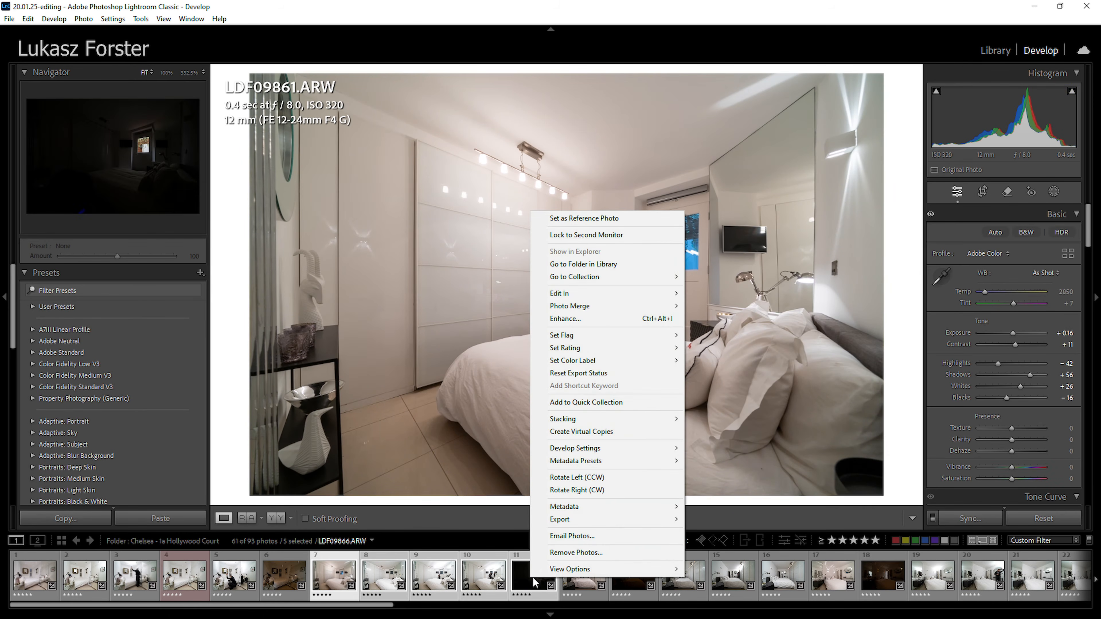
mouse_move(661, 294)
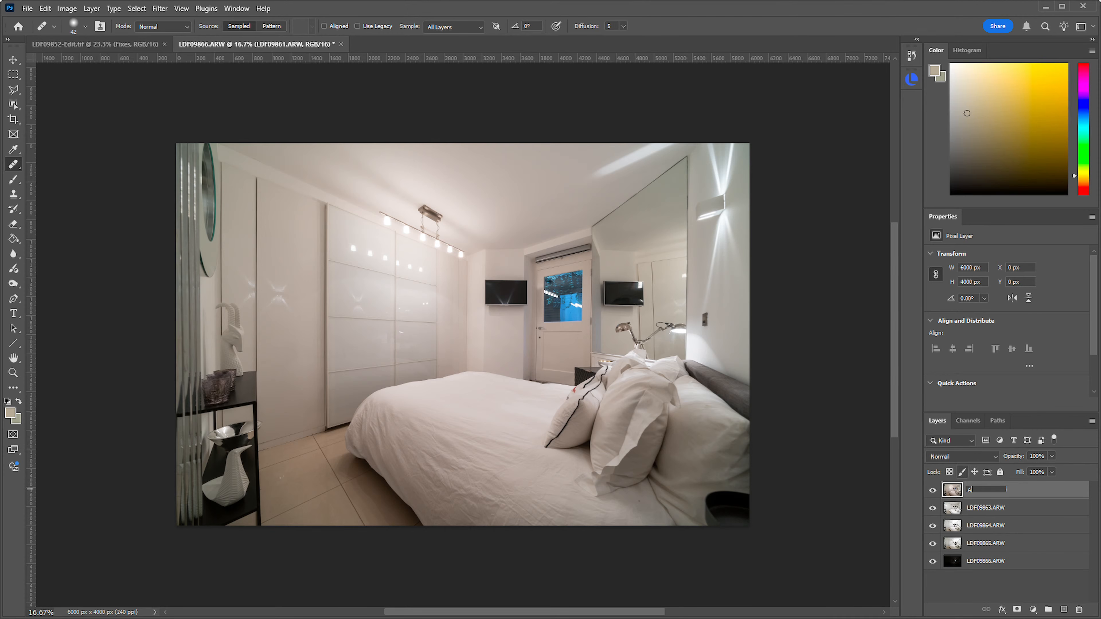
Rename the LDF09861.ARW layer Ambient, then move LDF09866.ARW to the top of the stack and rename it Window
type("nt")
key("Return")
left_click_drag(996, 571, 980, 488)
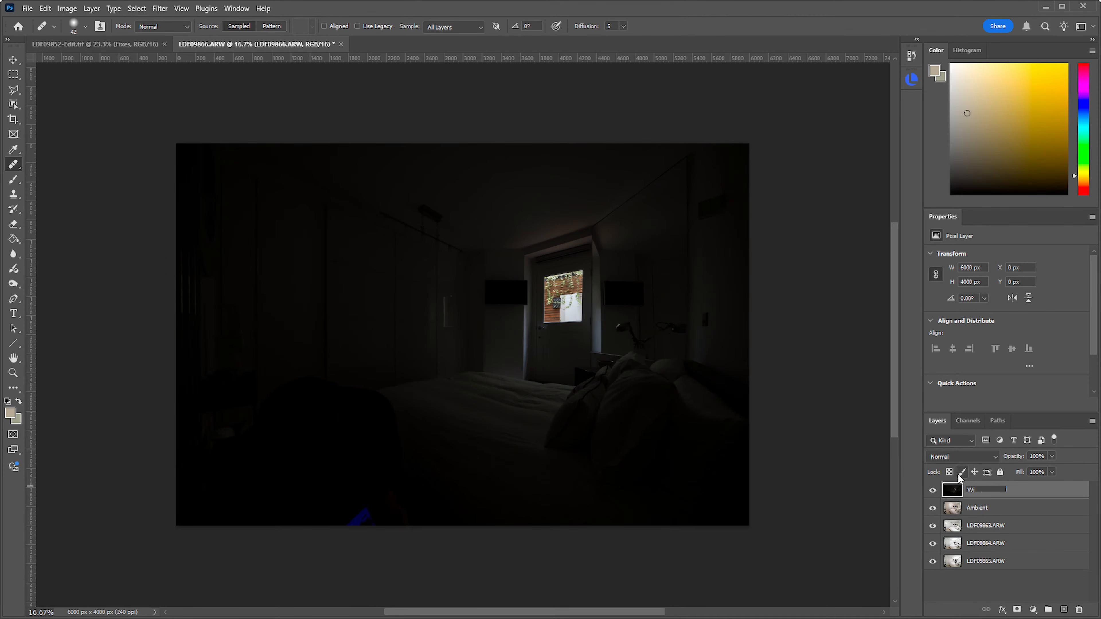
type("Window")
key("Return")
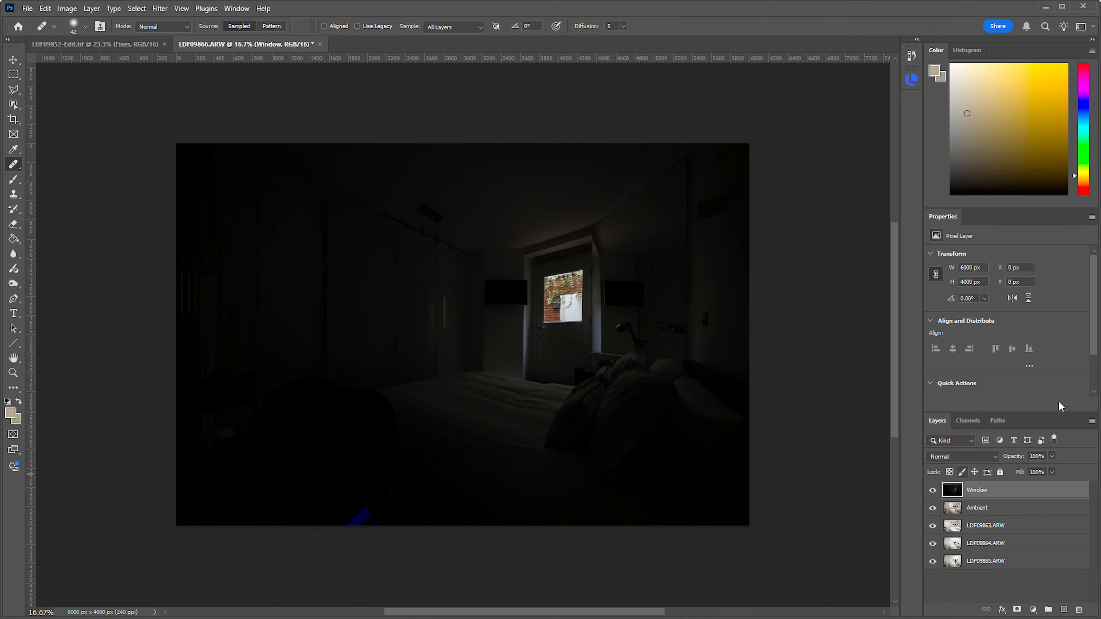
Hide the Window and Ambient layers and move the LDF09863.ARW flash layer to the bottom of the stack
left_click(932, 490)
left_click(932, 507)
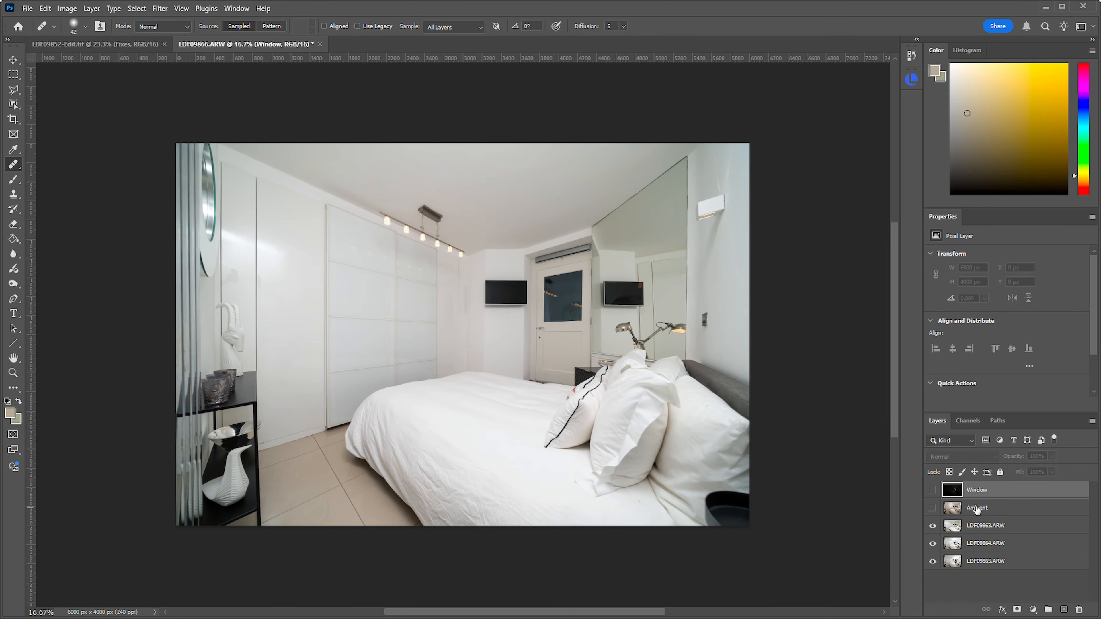
left_click(980, 527)
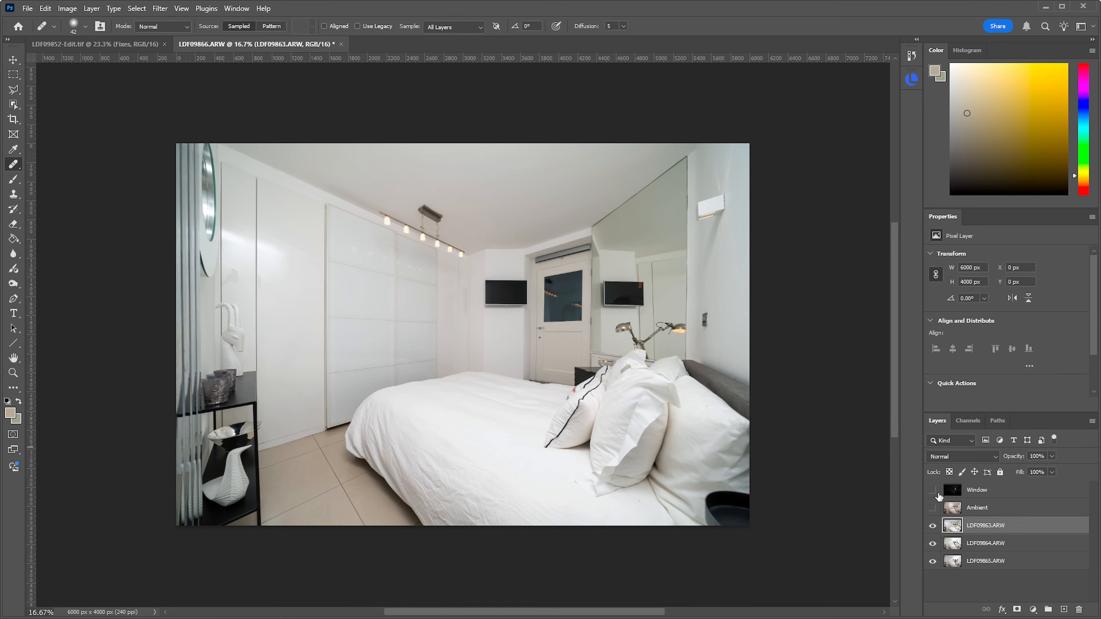
left_click_drag(986, 528, 984, 568)
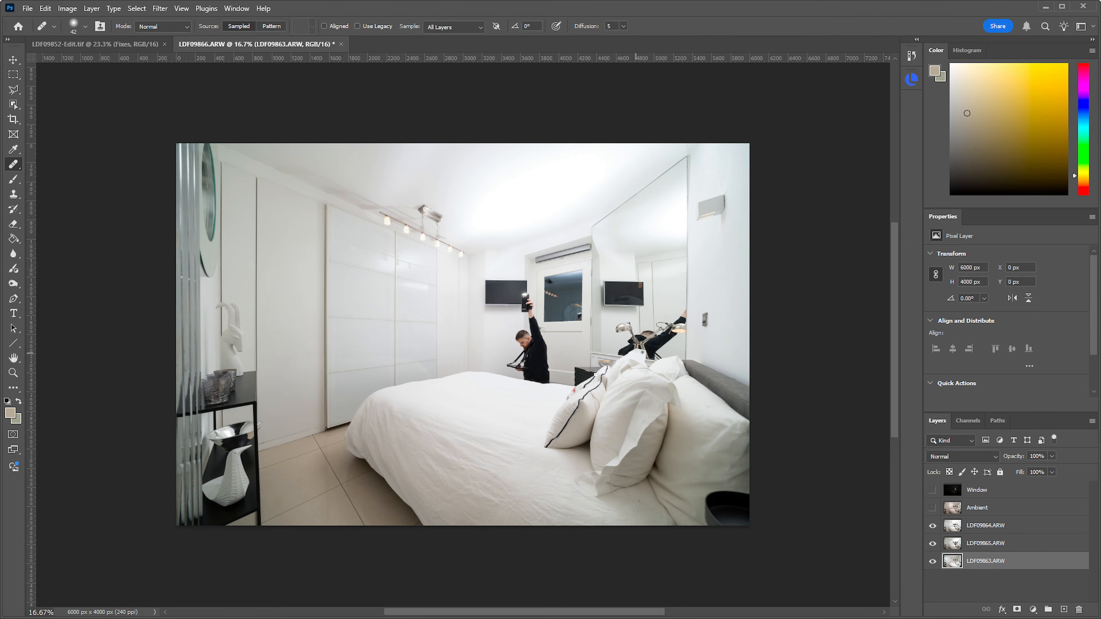
Compare the remaining flash layers and place LDF09864.ARW directly above LDF09863.ARW, leaving LDF09865.ARW hidden above it
left_click(932, 543)
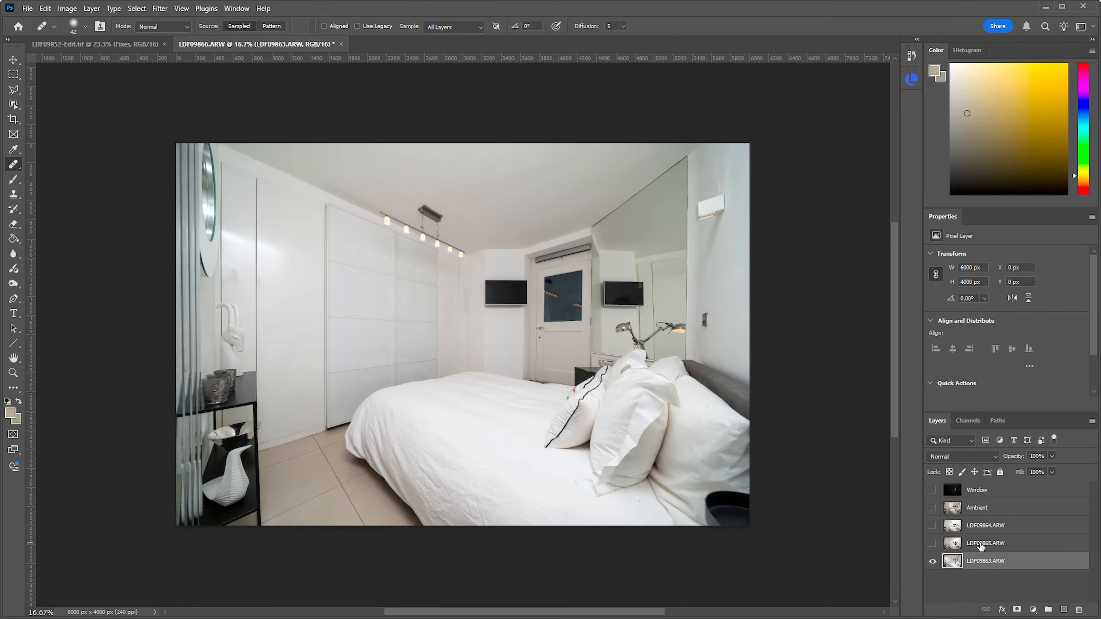
left_click(932, 542)
left_click(933, 543)
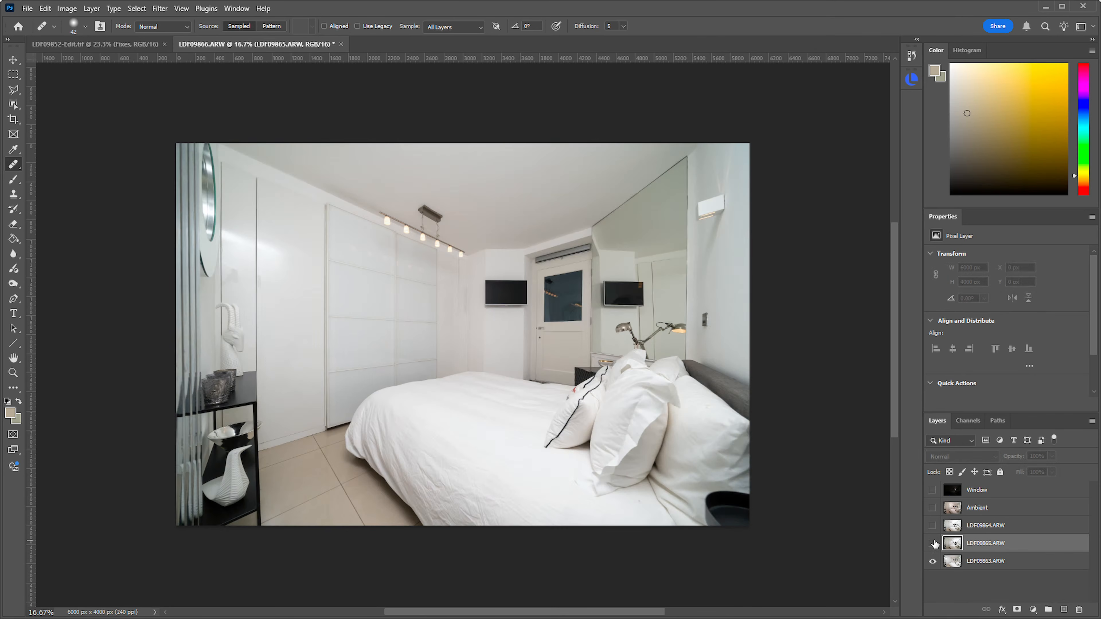
left_click(931, 526)
left_click_drag(972, 526, 984, 548)
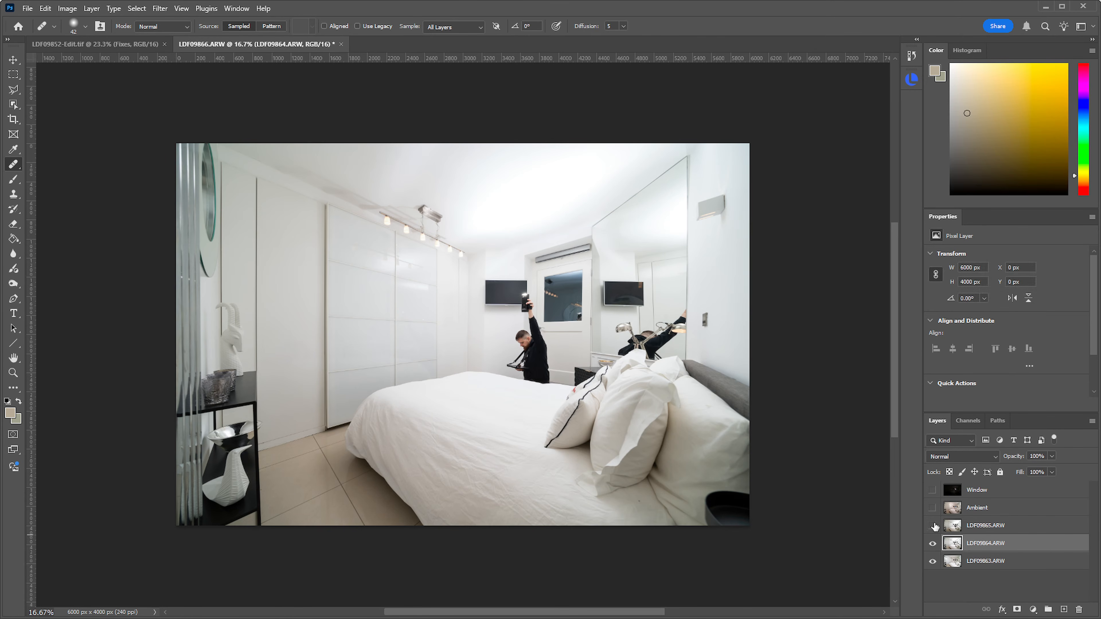
Add a black mask to LDF09864.ARW and reveal its flash light over the wardrobe and bed with a large soft white brush at 20% flow
left_click(1017, 609, "alt")
key("b")
left_click_drag(425, 297, 450, 298, "alt")
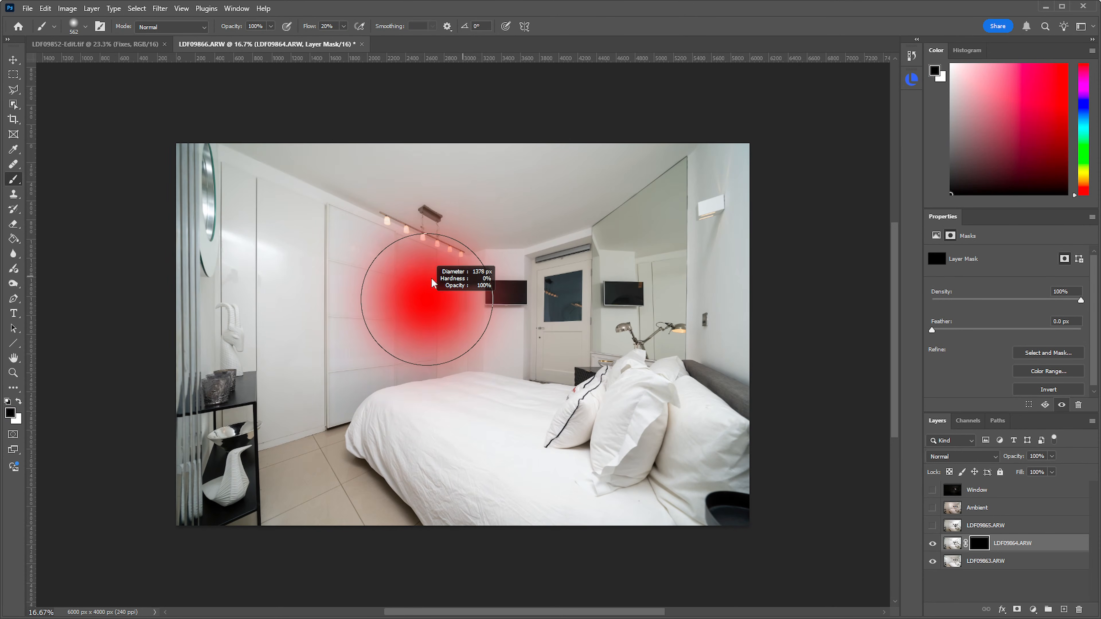
key("x")
mouse_move(269, 222)
left_mouse_down()
mouse_move(234, 300)
mouse_move(230, 183)
mouse_move(264, 365)
mouse_move(272, 225)
mouse_move(296, 432)
mouse_move(216, 366)
mouse_move(249, 529)
mouse_move(270, 483)
mouse_move(330, 486)
mouse_move(386, 525)
mouse_move(657, 490)
left_mouse_up()
left_click_drag(581, 498, 598, 499, "alt")
mouse_move(661, 444)
left_mouse_down()
mouse_move(696, 509)
mouse_move(437, 521)
mouse_move(577, 332)
mouse_move(575, 287)
left_mouse_up()
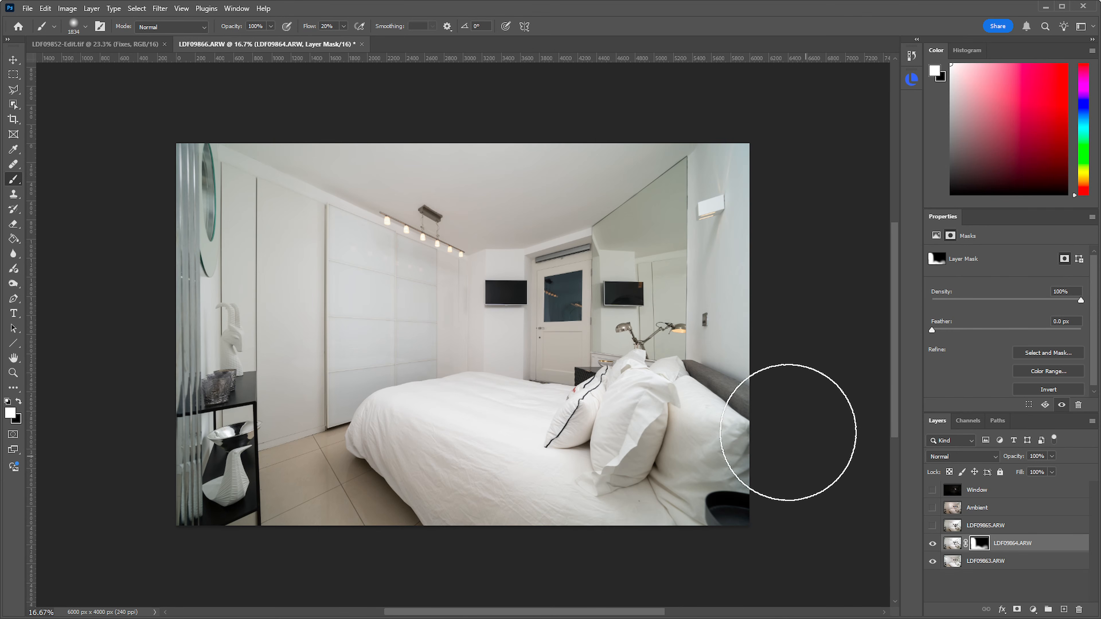
Try the LDF09865.ARW flash layer with a black mask, then delete that layer
left_click(945, 526)
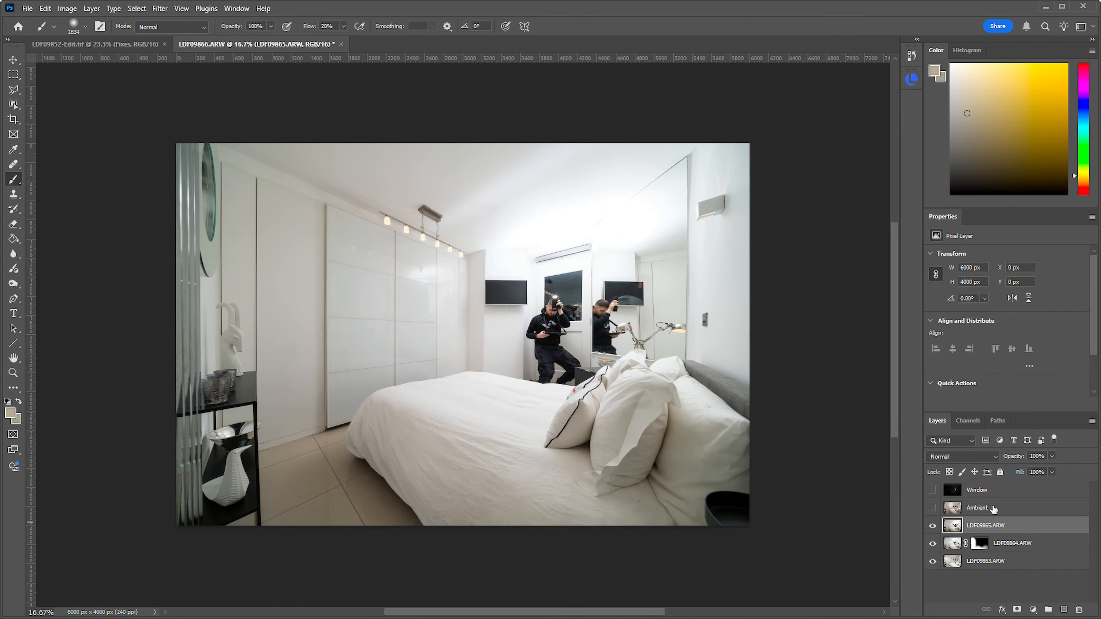
left_click(932, 526)
left_click(932, 526)
left_click(1016, 609, "alt")
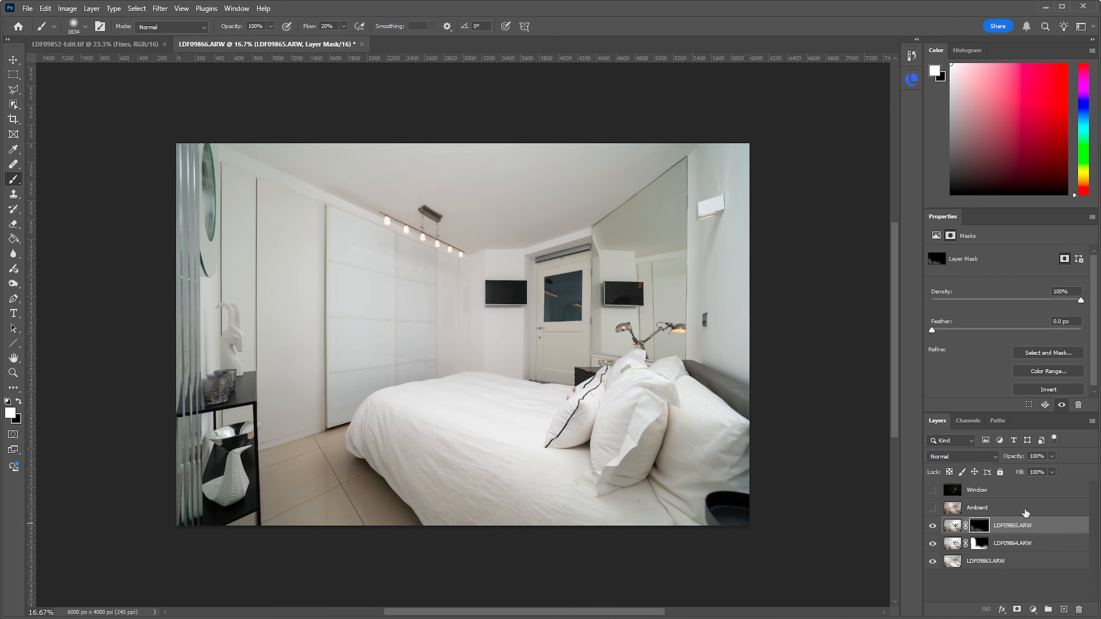
left_click_drag(1039, 526, 1079, 609)
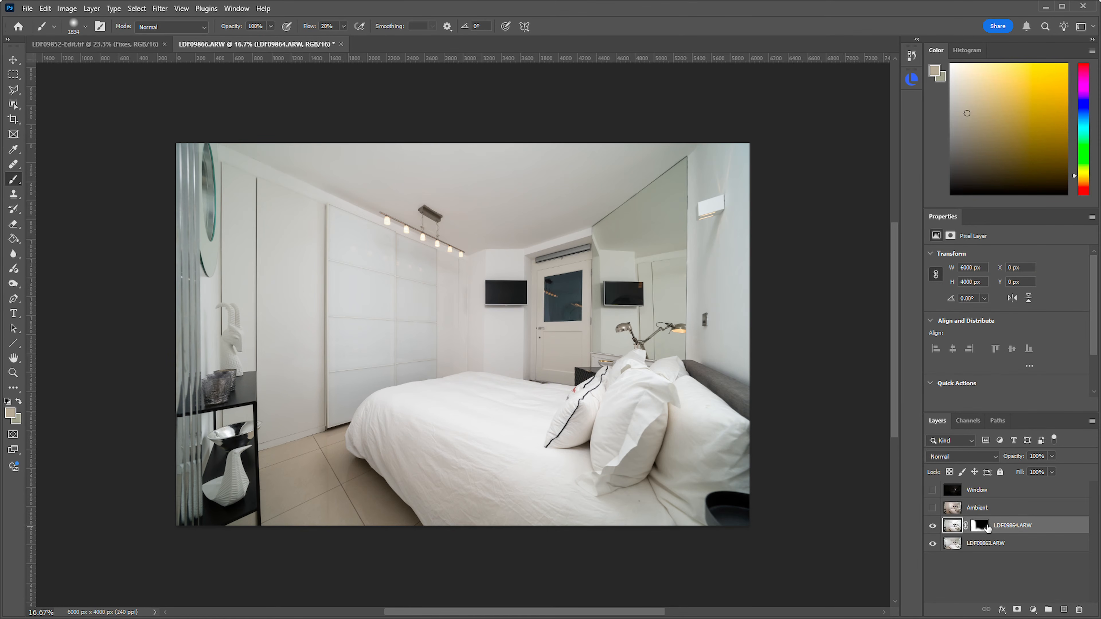
Add a Hue/Saturation adjustment above LDF09864.ARW and mask it with a Color Range selection sampled from the white walls, ceiling, bedding and mirror
key("ctrl+u")
left_click(654, 265)
key("alt+s")
key("c")
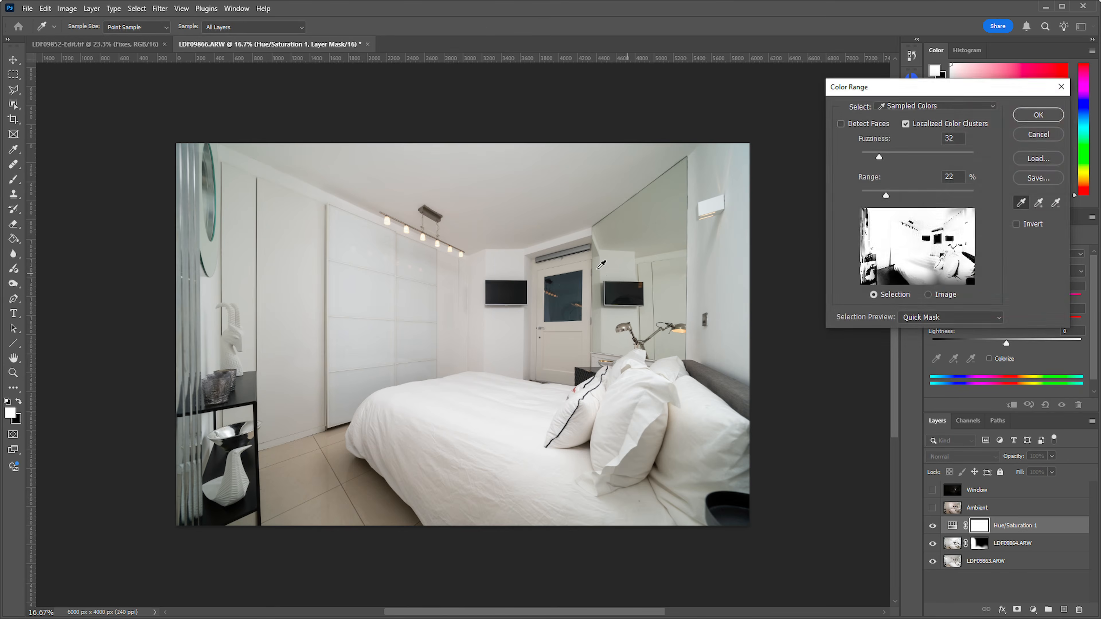
mouse_move(617, 169)
left_mouse_down()
mouse_move(692, 150)
mouse_move(741, 167)
left_mouse_up()
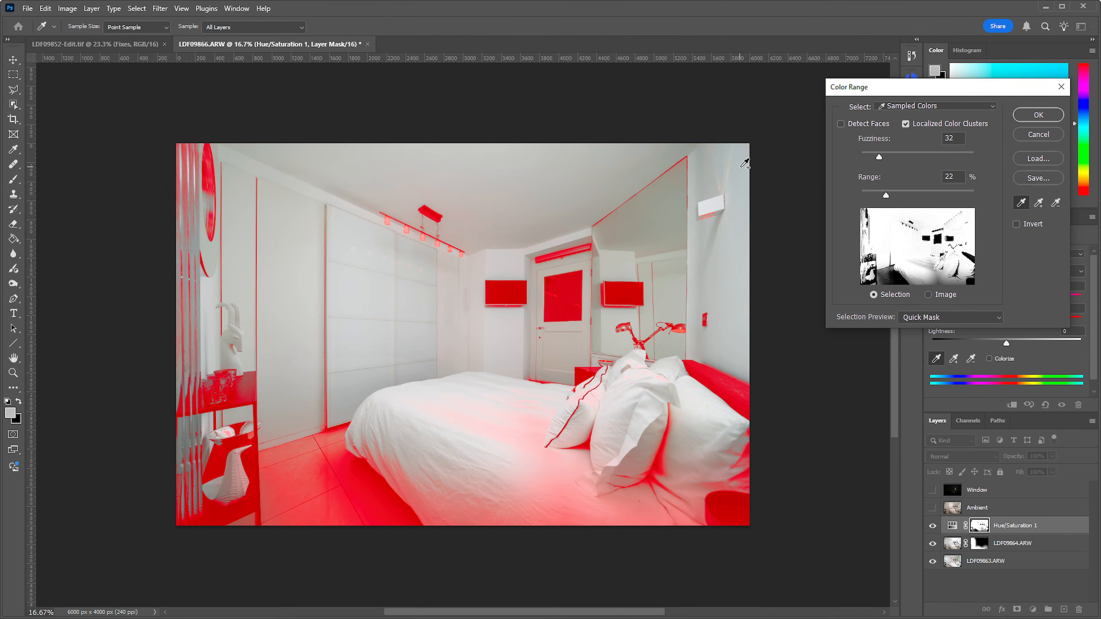
left_click(284, 159, "shift")
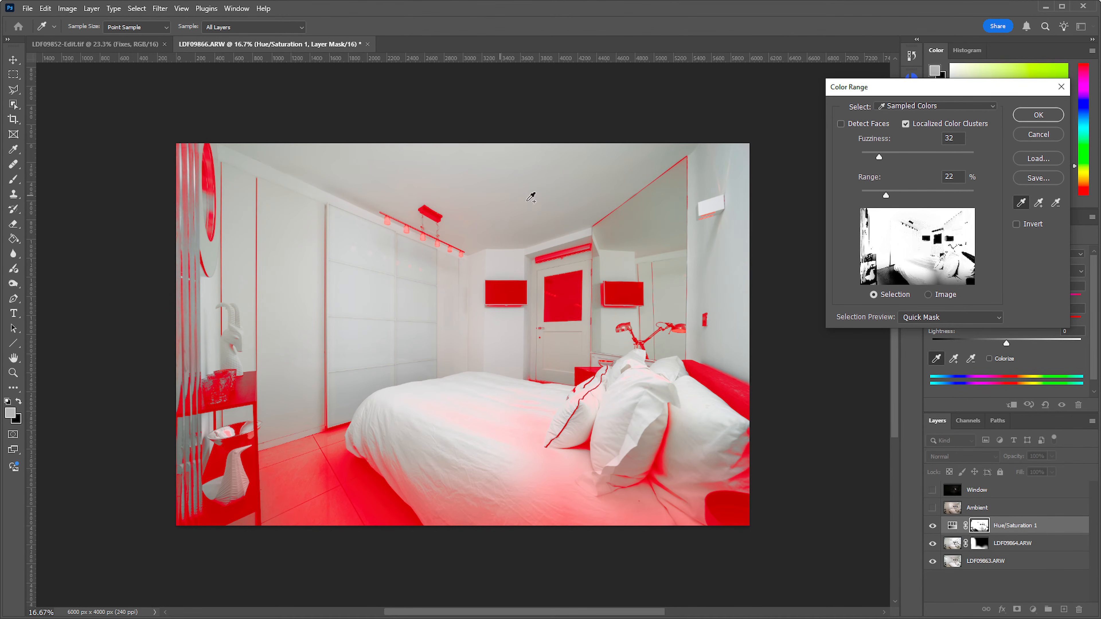
left_click_drag(506, 237, 472, 234)
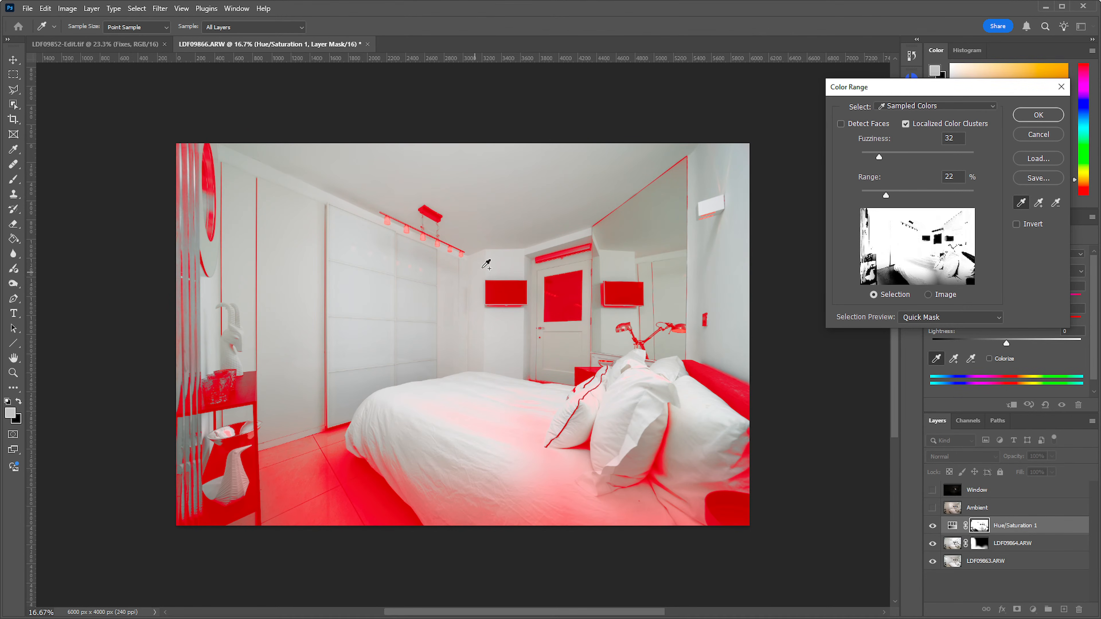
mouse_move(524, 421)
left_mouse_down()
mouse_move(532, 457)
mouse_move(562, 496)
mouse_move(542, 503)
mouse_move(453, 512)
mouse_move(376, 459)
mouse_move(420, 408)
mouse_move(622, 475)
mouse_move(609, 497)
mouse_move(635, 506)
mouse_move(594, 480)
mouse_move(647, 398)
mouse_move(682, 419)
mouse_move(670, 470)
mouse_move(689, 492)
mouse_move(677, 502)
mouse_move(671, 463)
mouse_move(588, 446)
mouse_move(656, 466)
mouse_move(634, 472)
mouse_move(599, 456)
mouse_move(666, 223)
left_mouse_up()
mouse_move(684, 162)
left_mouse_down()
mouse_move(646, 234)
mouse_move(542, 267)
left_mouse_up()
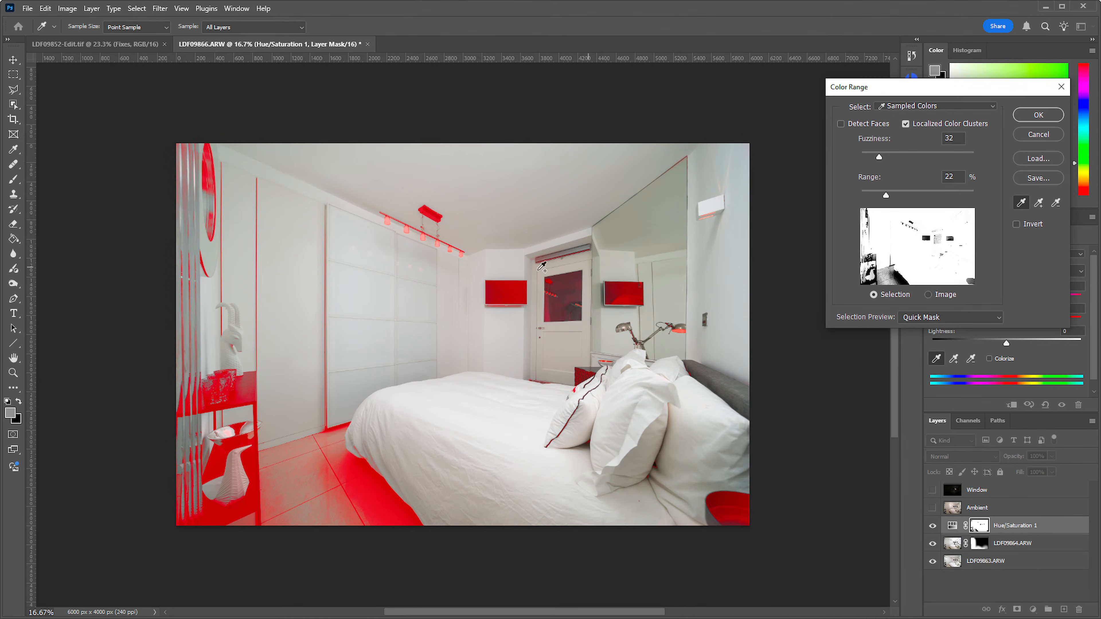
left_click(1036, 116)
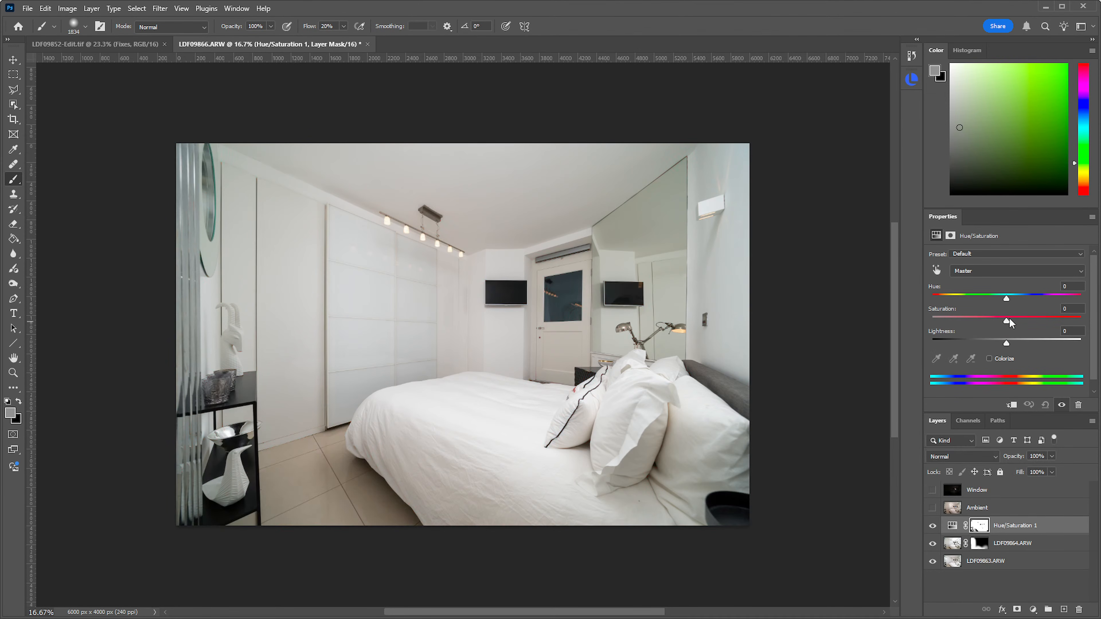
Set the Hue/Saturation layer's saturation to -54 and place it in a group with a black mask
left_click(969, 319)
left_click_drag(967, 321, 966, 321)
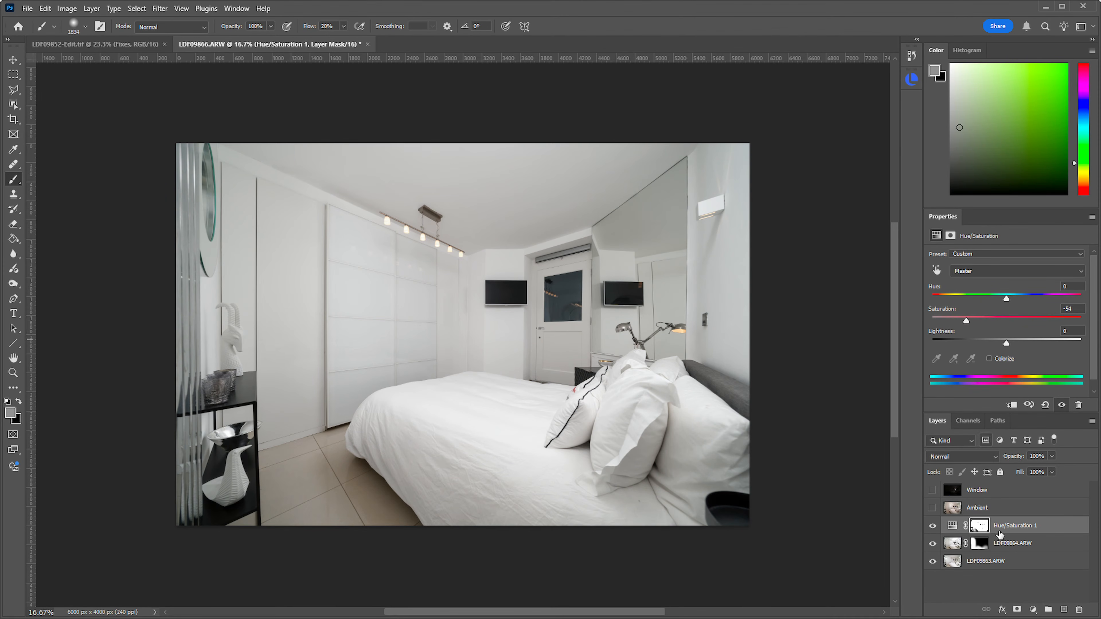
key("ctrl+g")
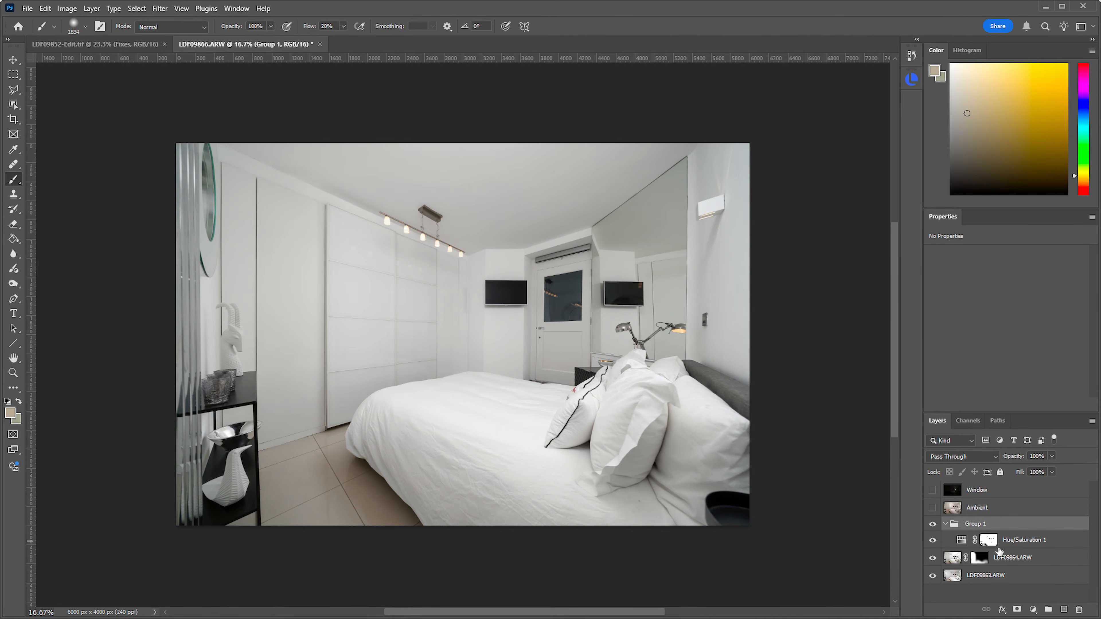
left_click(945, 525)
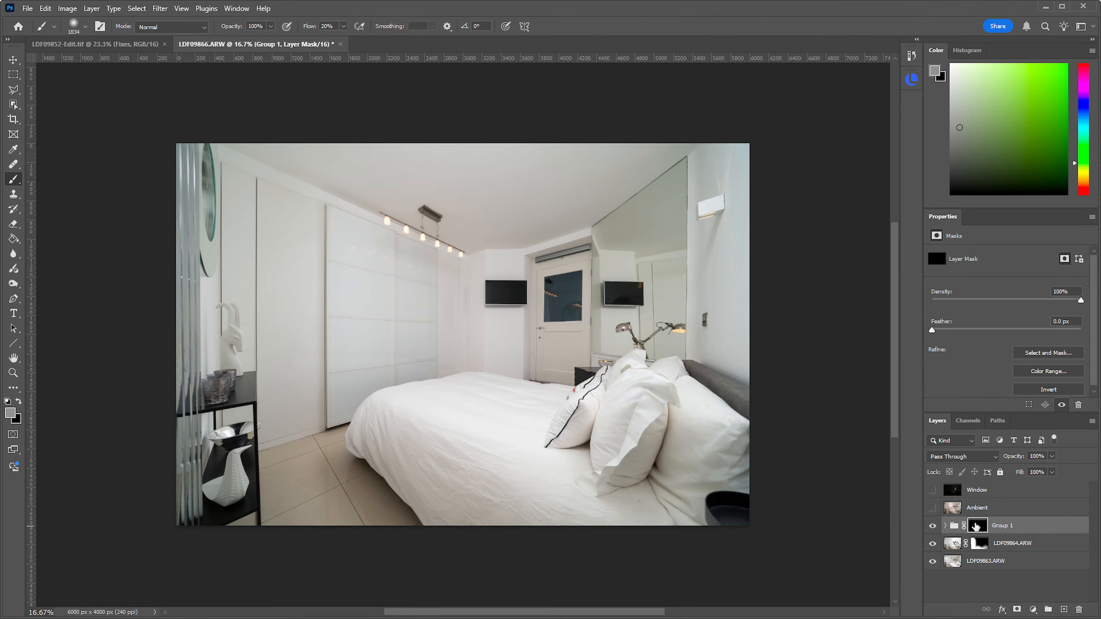
Reveal the desaturation over the ceiling, walls, mirror and bed by painting Group 1's mask with a large soft white brush at 20% flow
mouse_move(704, 213)
left_mouse_down()
mouse_move(728, 219)
mouse_move(714, 220)
left_mouse_up()
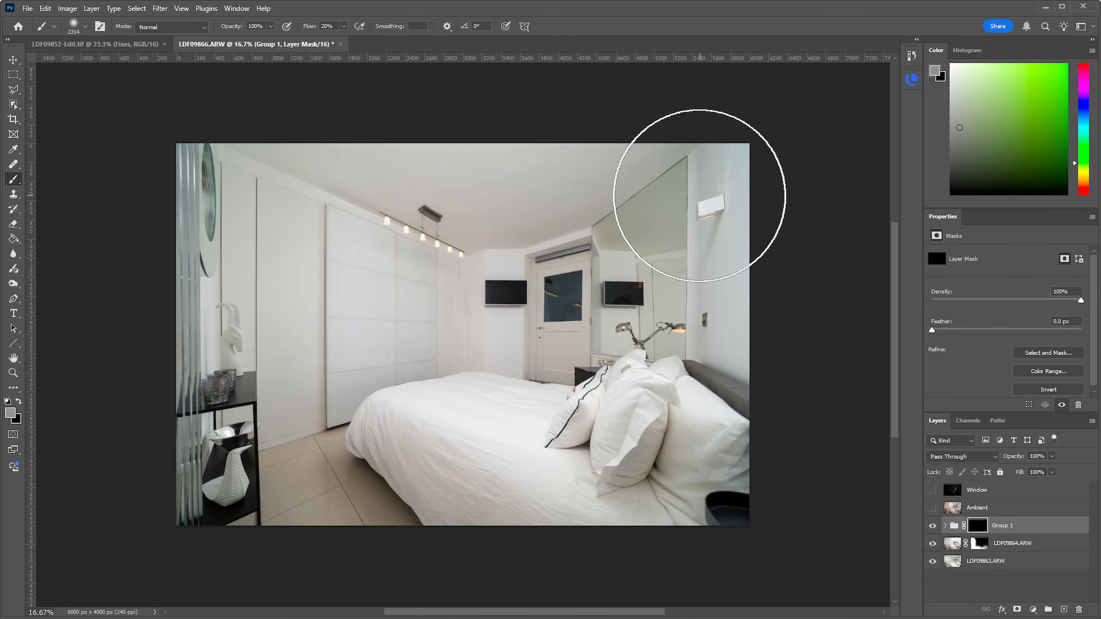
left_click_drag(694, 213, 675, 214)
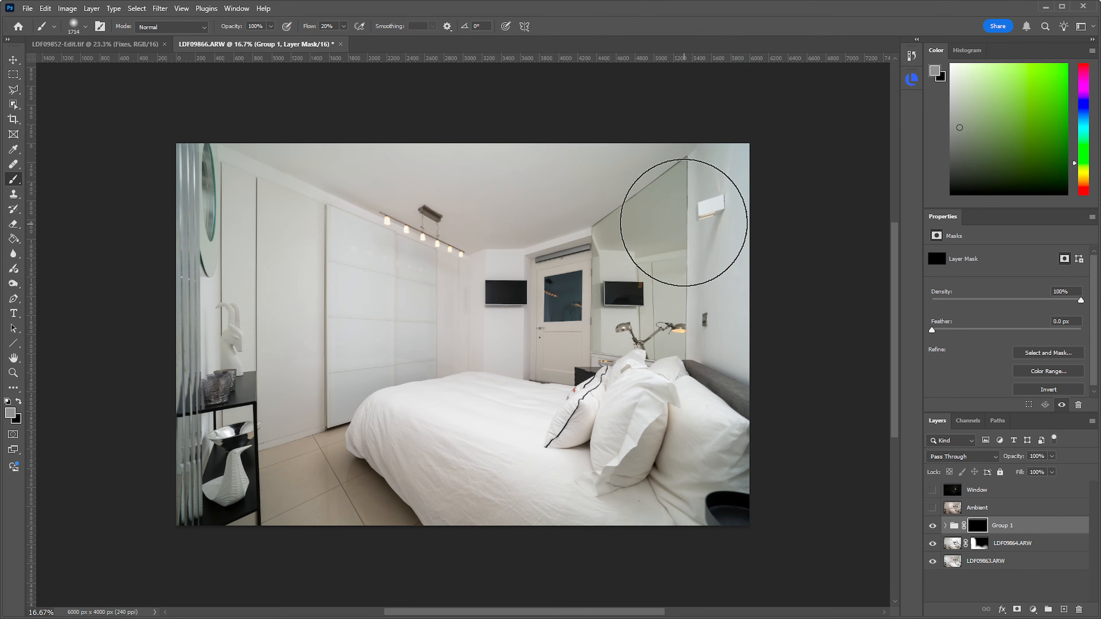
key("x")
key("x")
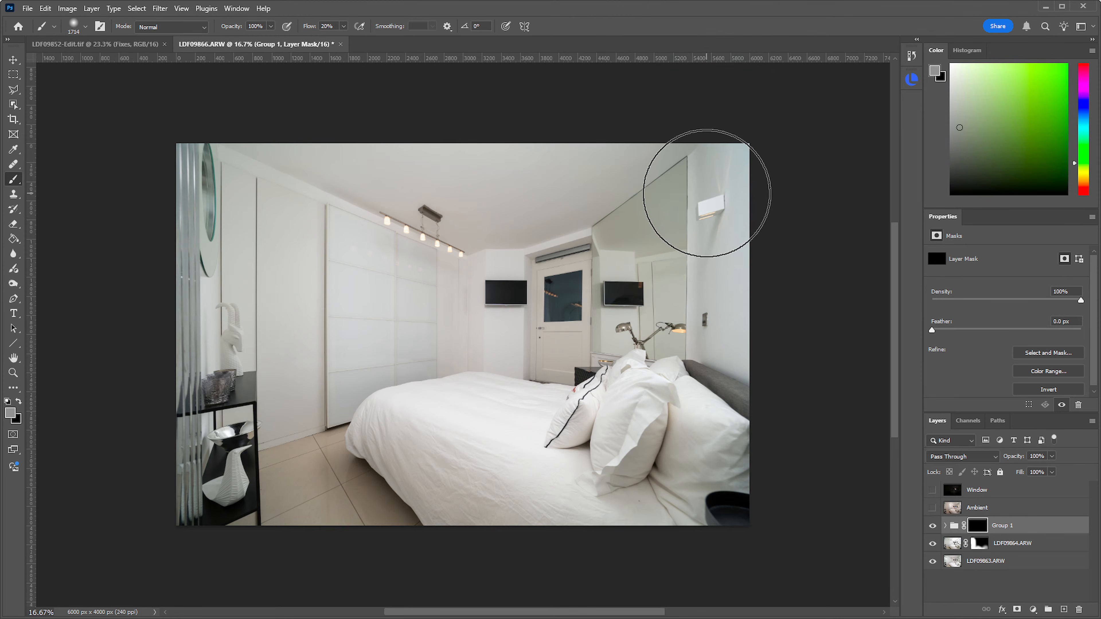
key("d")
key("x")
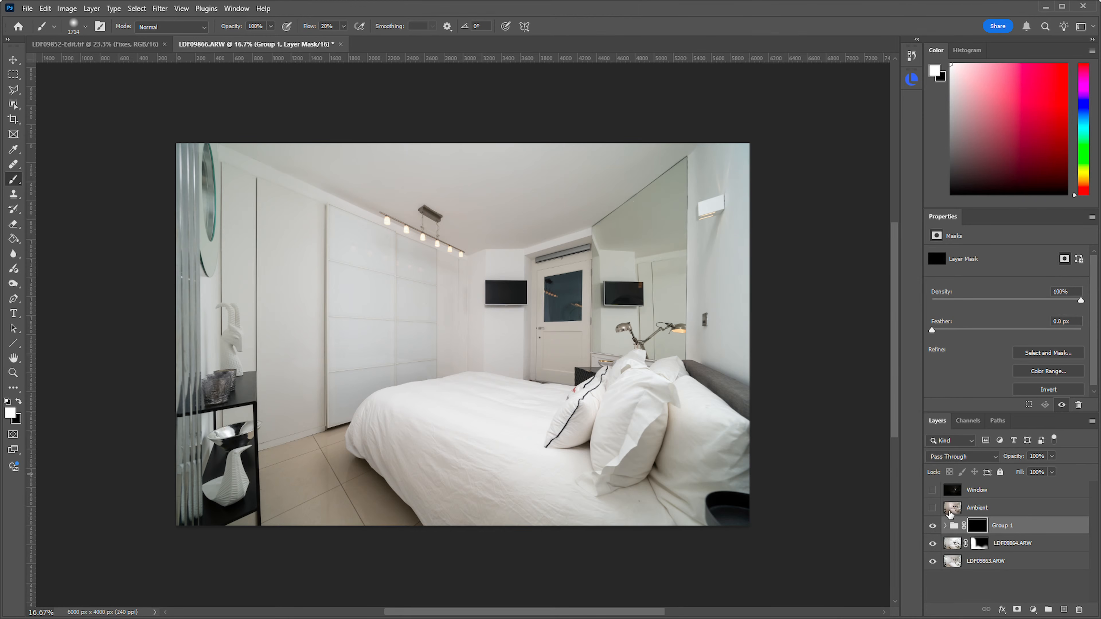
left_click(945, 526)
left_click(967, 546)
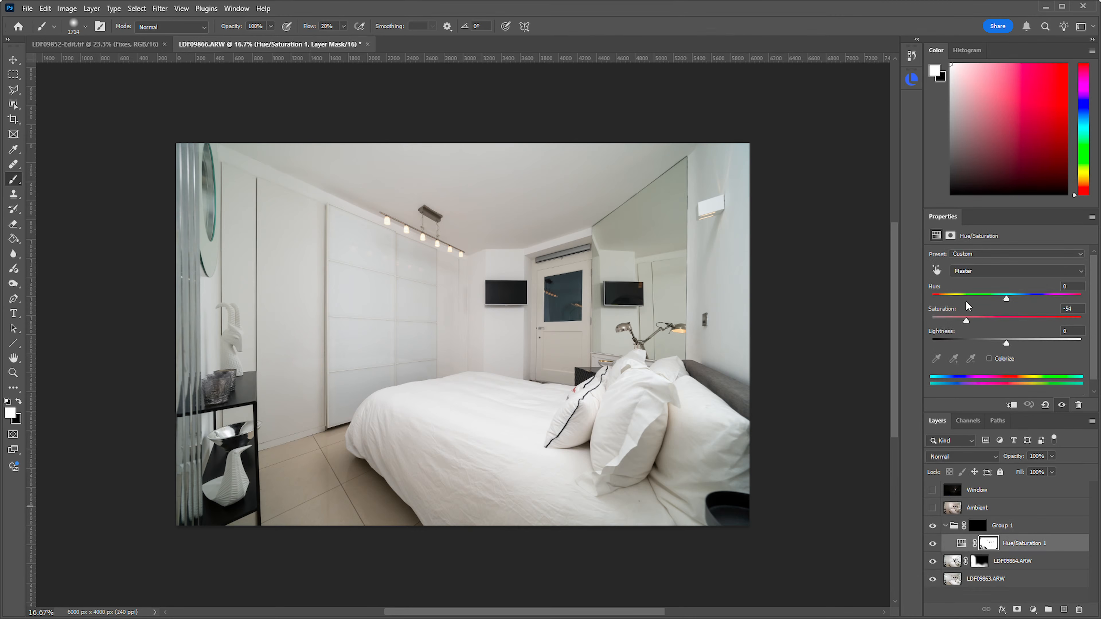
left_click(970, 529)
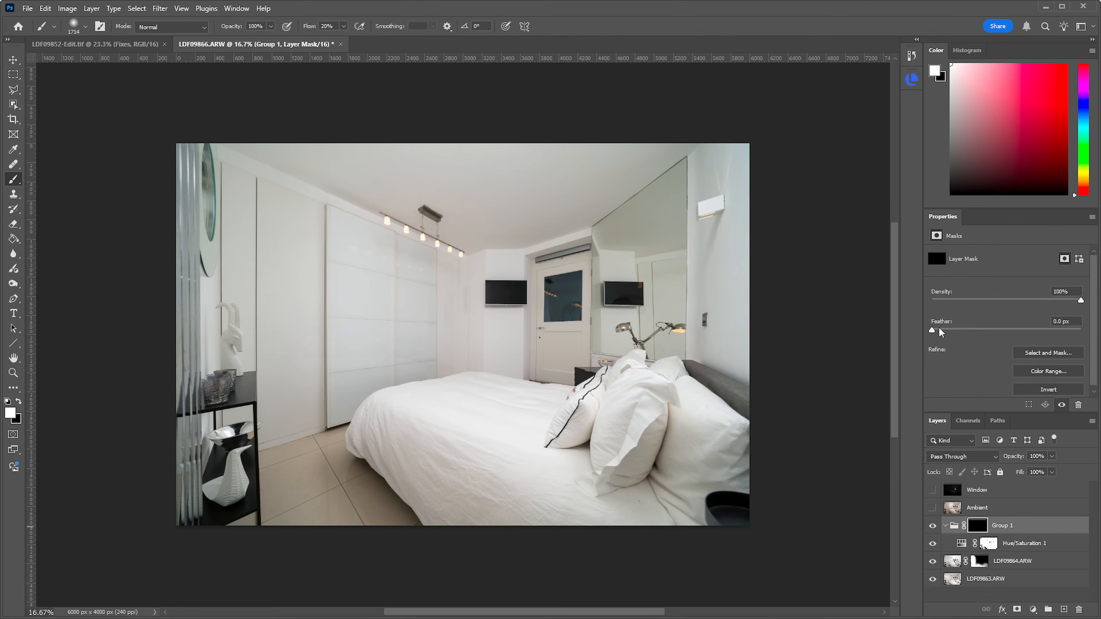
left_click(945, 526)
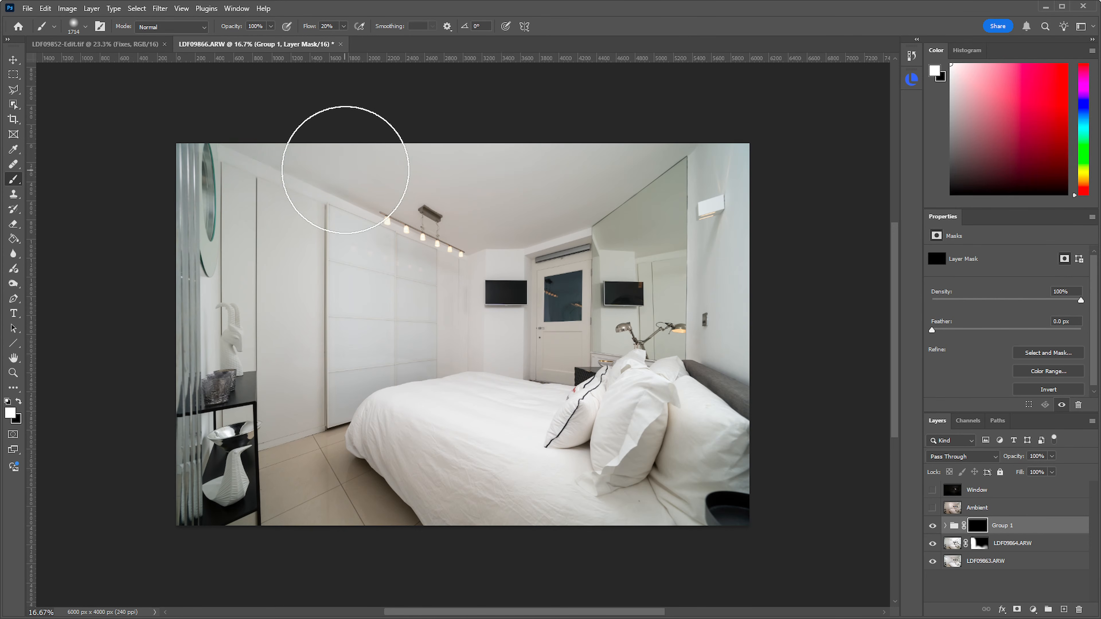
mouse_move(611, 151)
left_mouse_down()
mouse_move(663, 151)
mouse_move(739, 294)
mouse_move(674, 321)
left_mouse_up()
right_click(724, 312, "alt")
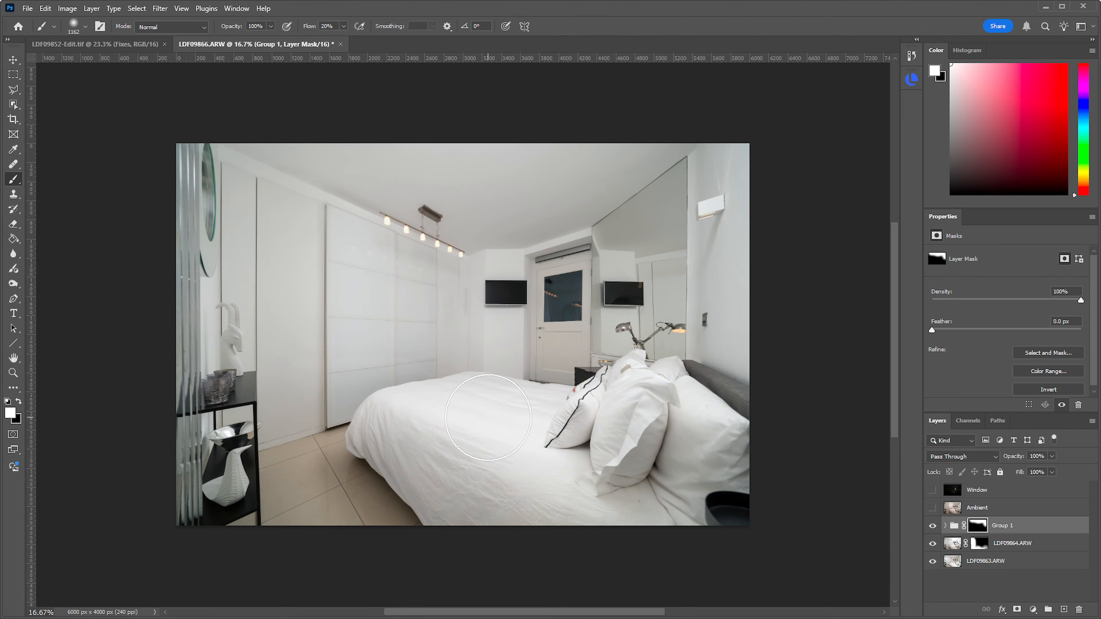
left_click_drag(557, 377, 644, 376)
left_click_drag(573, 340, 364, 356)
Paint black on Group 1's mask over the door to restore its original warm color
key("x")
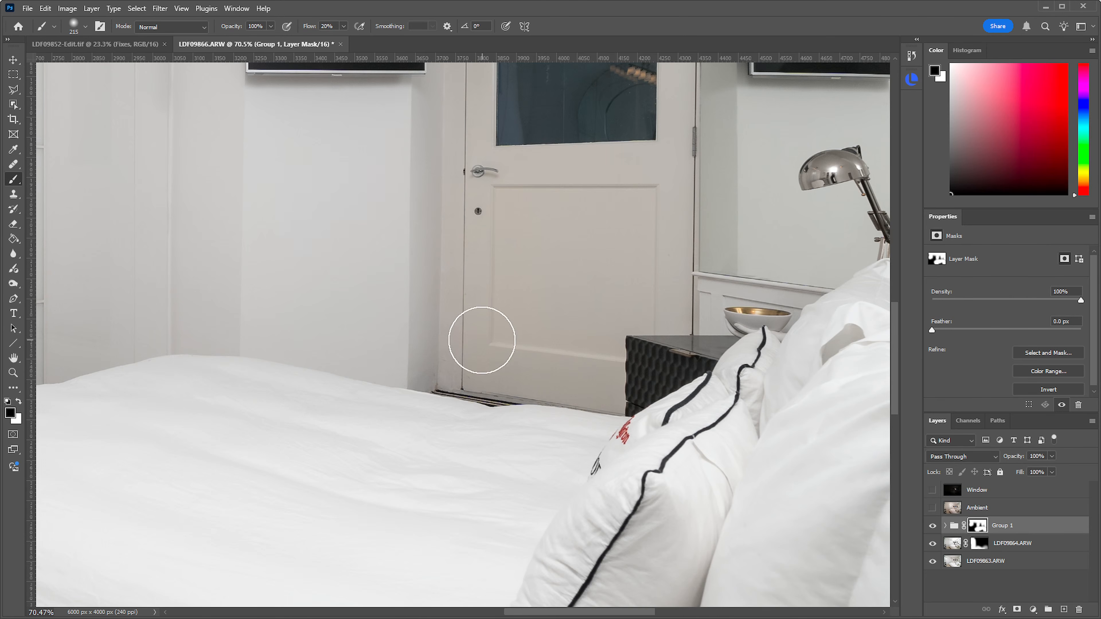
left_click_drag(515, 254, 574, 408)
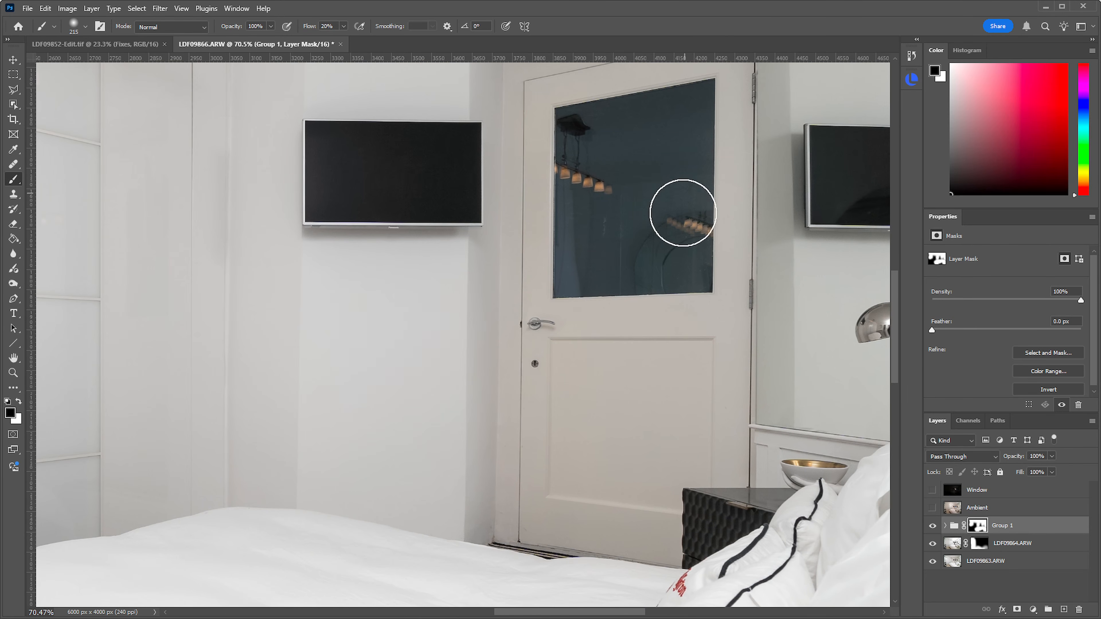
left_click_drag(691, 435, 635, 399)
mouse_move(578, 347)
left_mouse_down()
mouse_move(639, 342)
mouse_move(624, 326)
mouse_move(631, 259)
left_mouse_up()
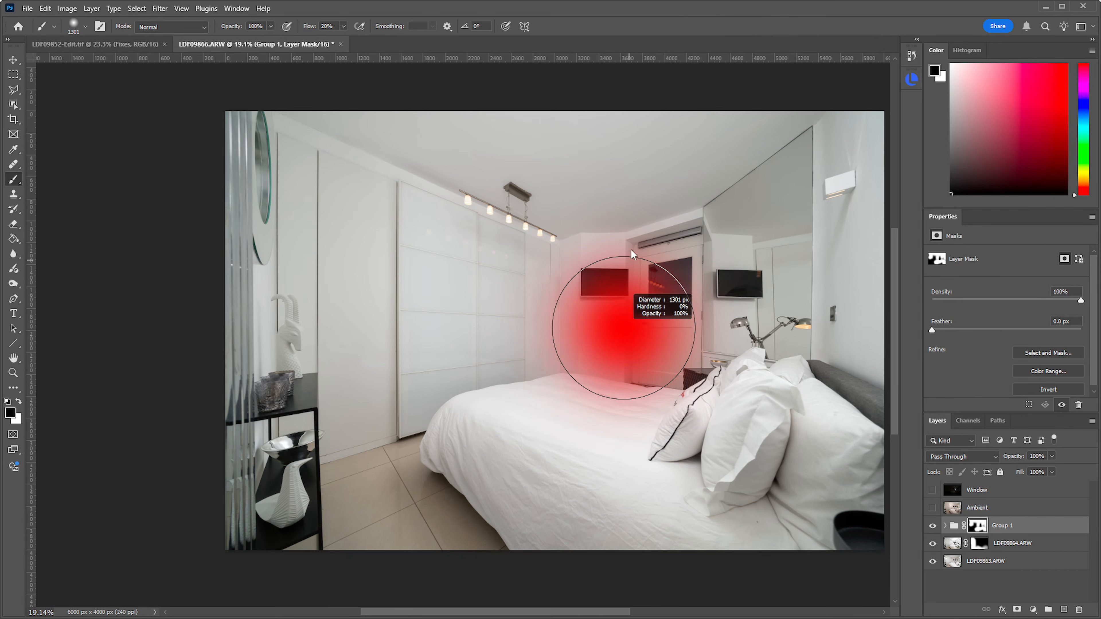
left_click_drag(637, 199, 633, 201)
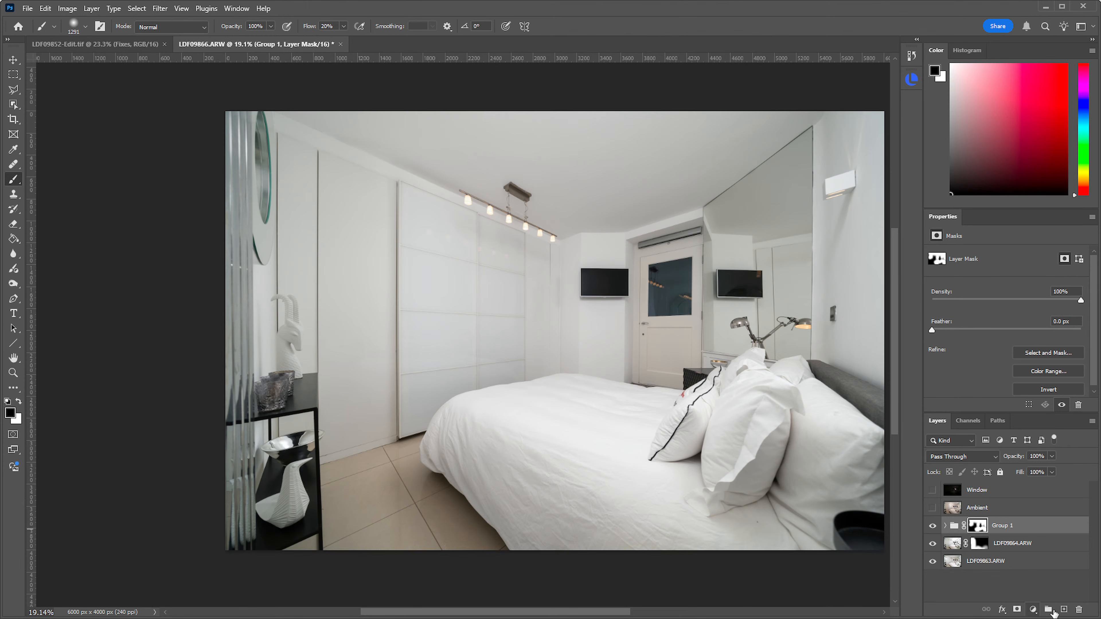
Create a new layer named Color above Group 1 and set its blend mode to Color
left_click(1064, 609)
left_click(965, 457)
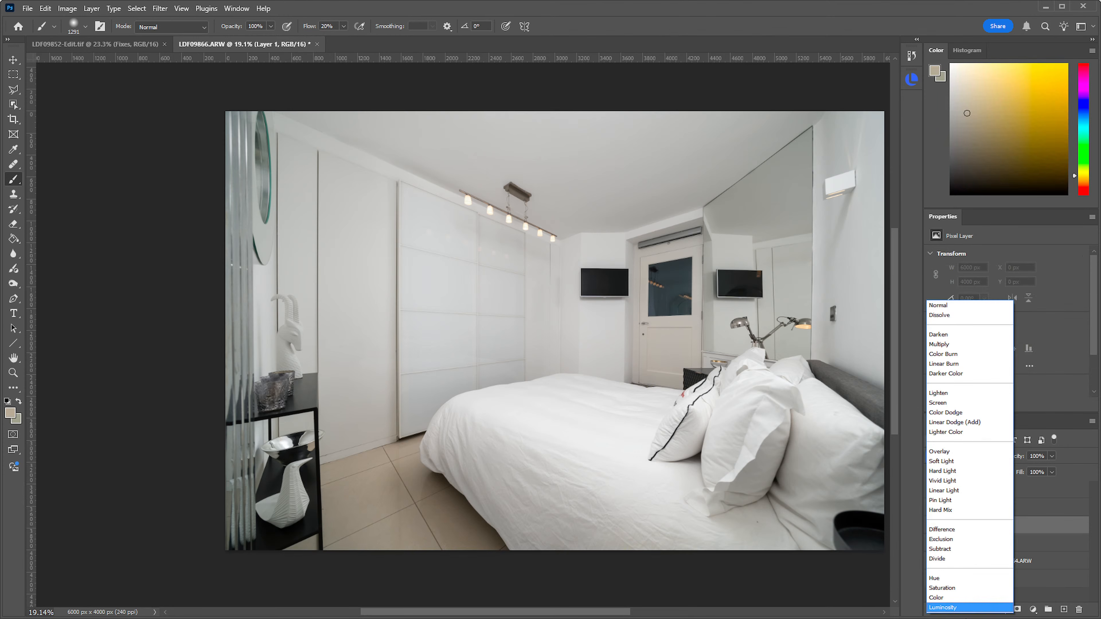
left_click(962, 597)
type("Color")
key("Return")
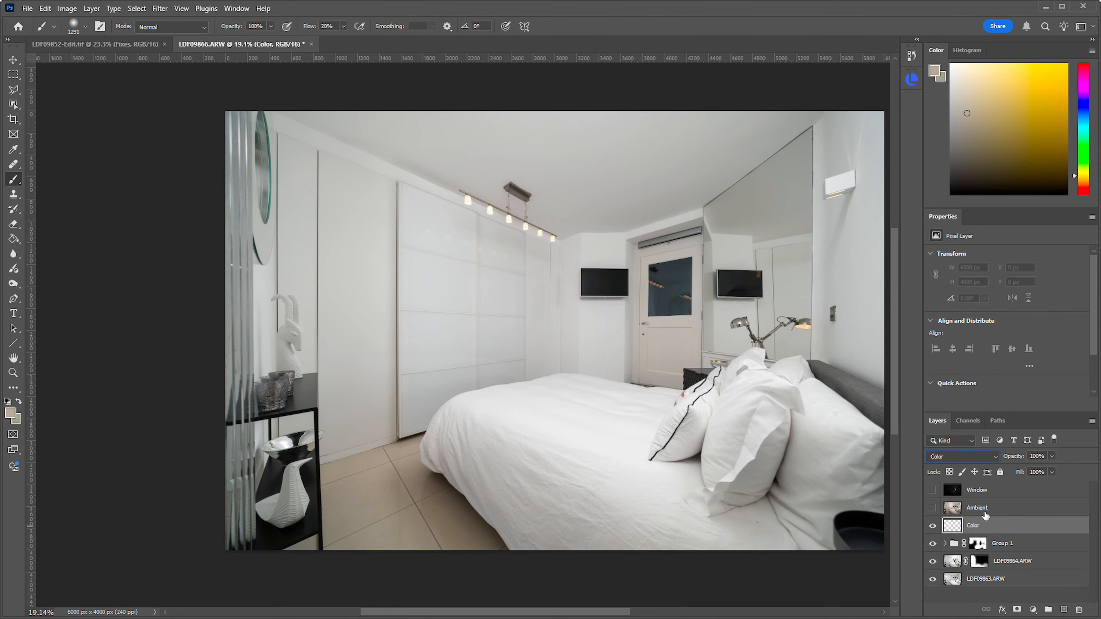
Sample the floor tile color, paint it over the floor patch beneath the black shelf, and erase the spill on the shelf edge
left_click_drag(352, 554, 439, 533)
left_click_drag(436, 451, 744, 288)
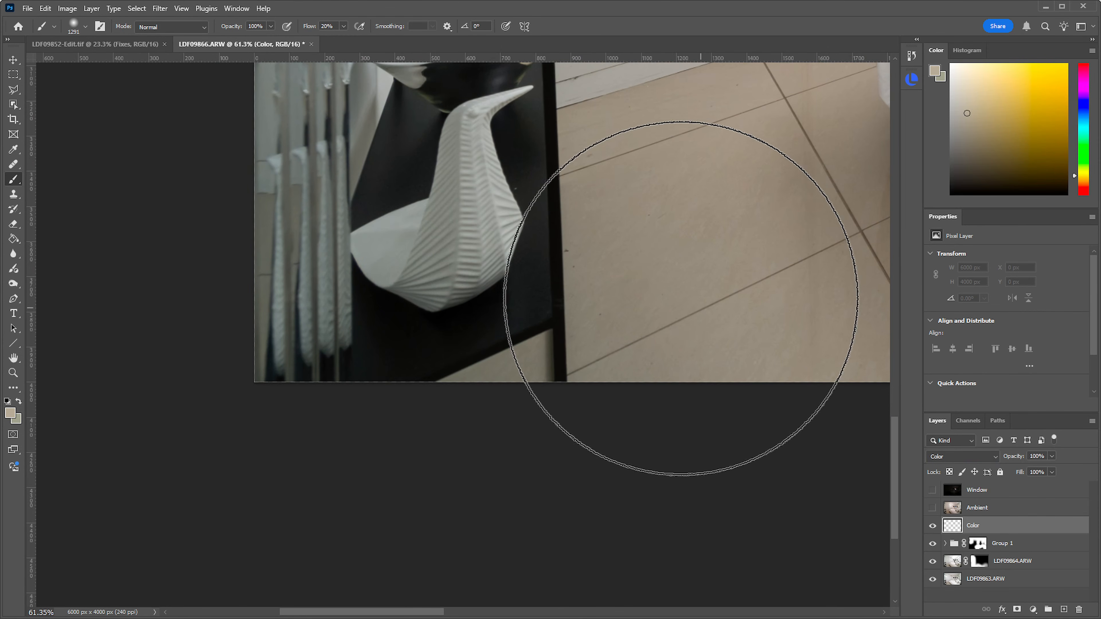
left_click(688, 263, "alt")
left_click_drag(556, 343, 405, 372)
mouse_move(519, 351)
left_mouse_down()
mouse_move(528, 350)
mouse_move(453, 393)
mouse_move(506, 361)
mouse_move(535, 378)
mouse_move(478, 381)
mouse_move(516, 352)
mouse_move(542, 374)
mouse_move(502, 352)
mouse_move(528, 380)
left_mouse_up()
key("ctrl+z")
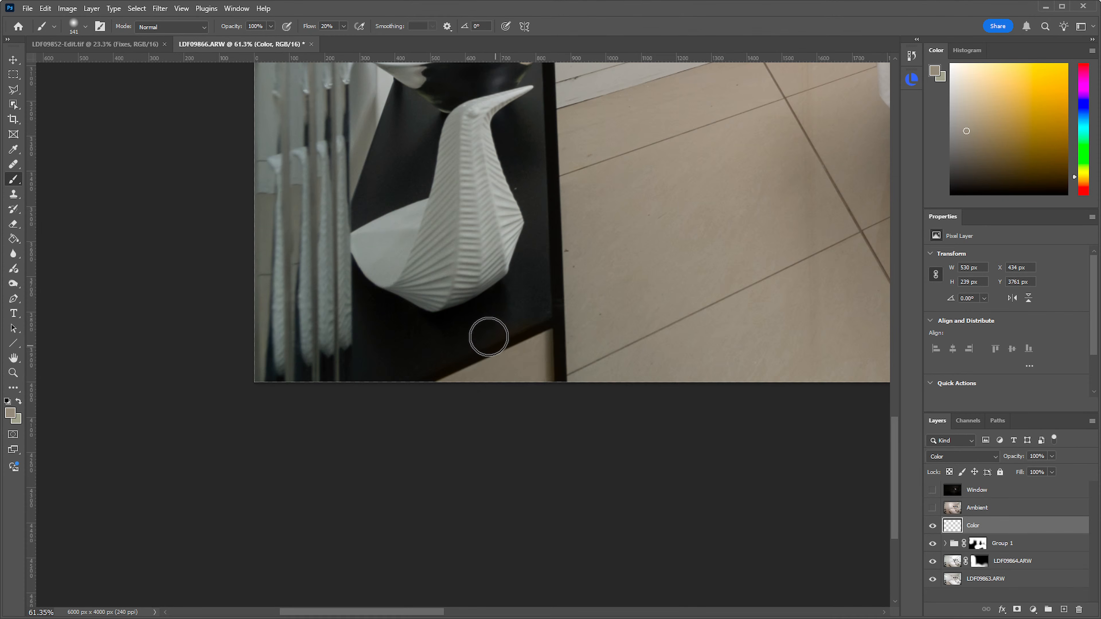
key("e")
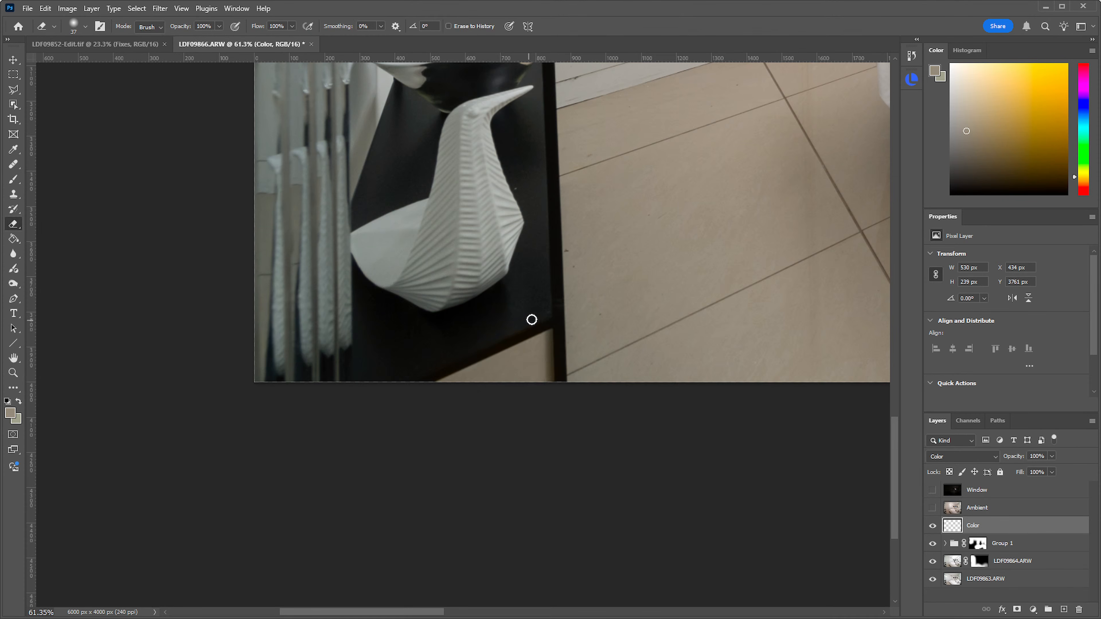
left_click_drag(529, 325, 491, 448)
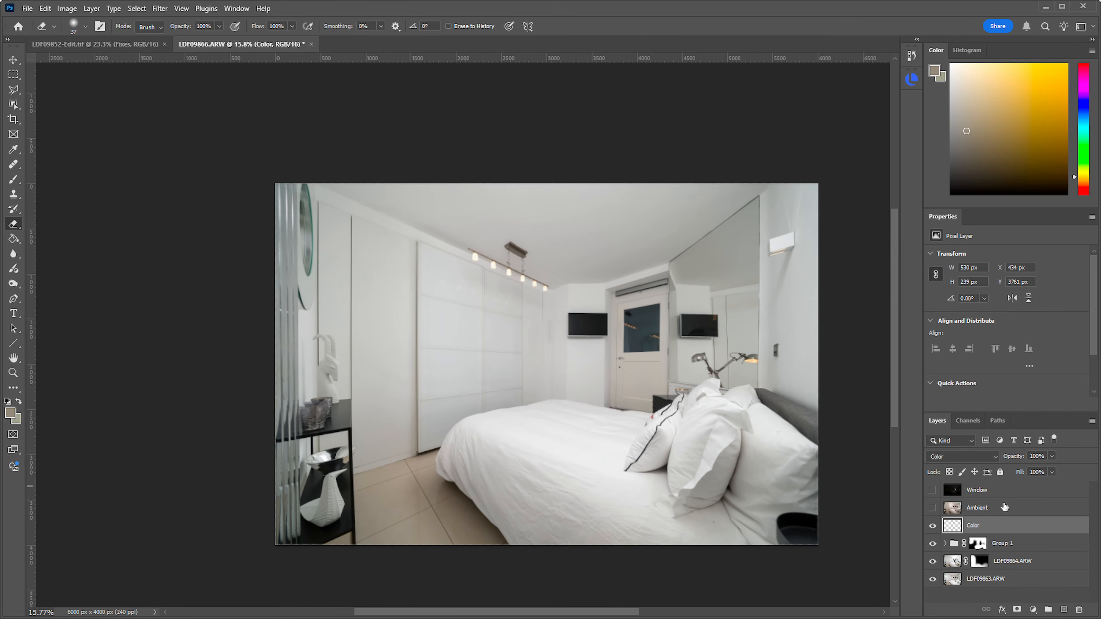
Show the Ambient layer, set its blend mode to Luminosity and try a reduced opacity of 84%
left_click(932, 508)
left_click(987, 511)
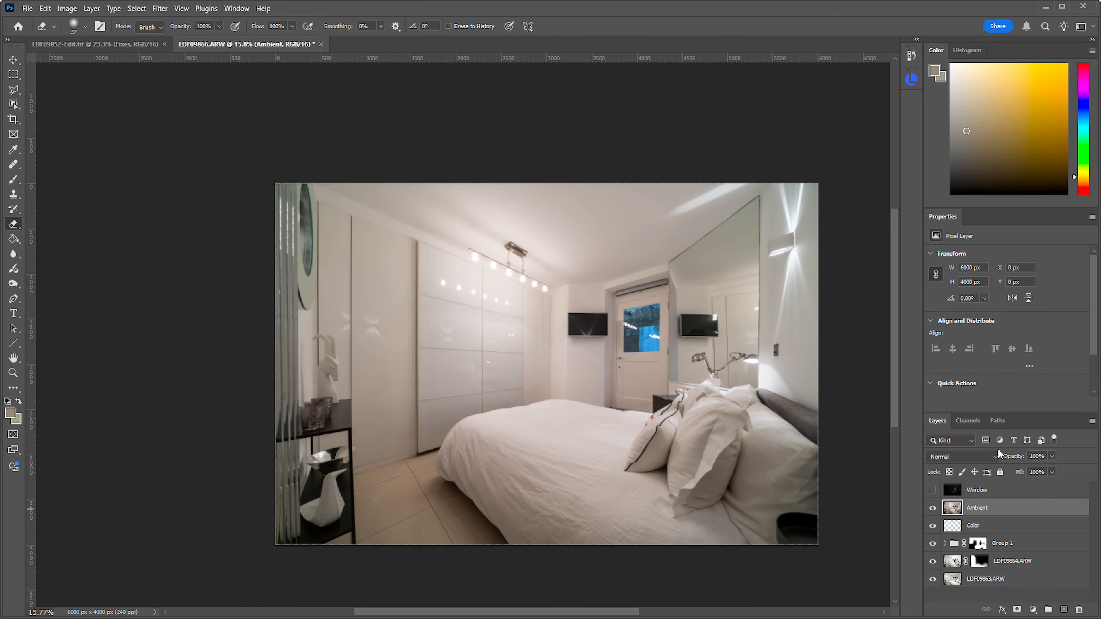
left_click(962, 456)
left_click(976, 597)
left_click_drag(1013, 456, 999, 462)
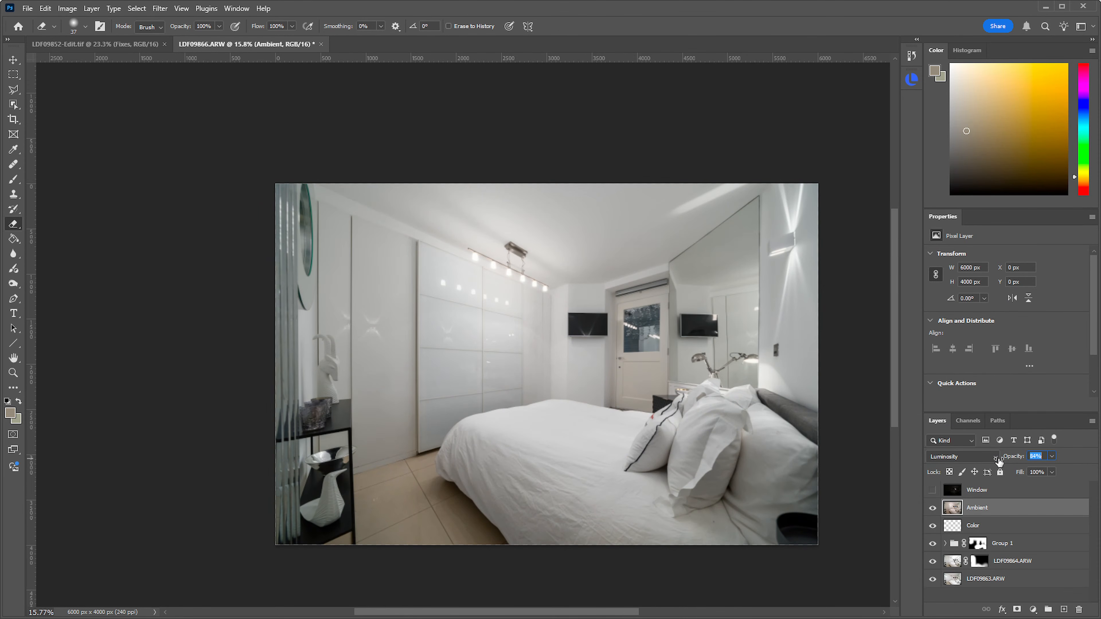
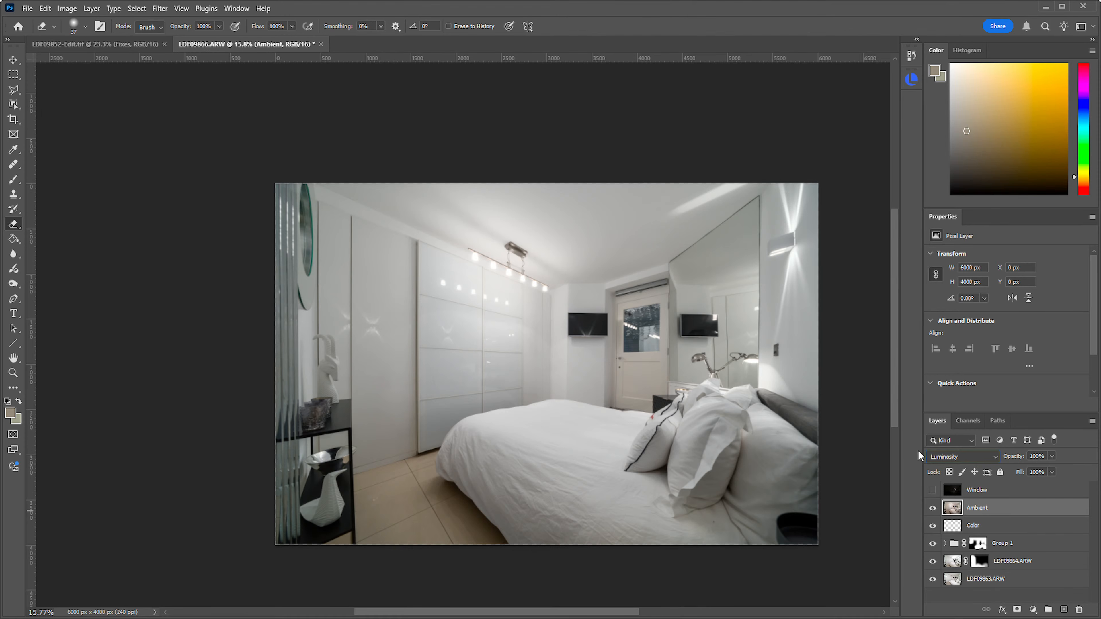
Compare the image with and without the Ambient layer and give that layer a black mask
left_click(933, 508)
left_click(933, 508)
left_click(933, 508)
left_click(933, 508)
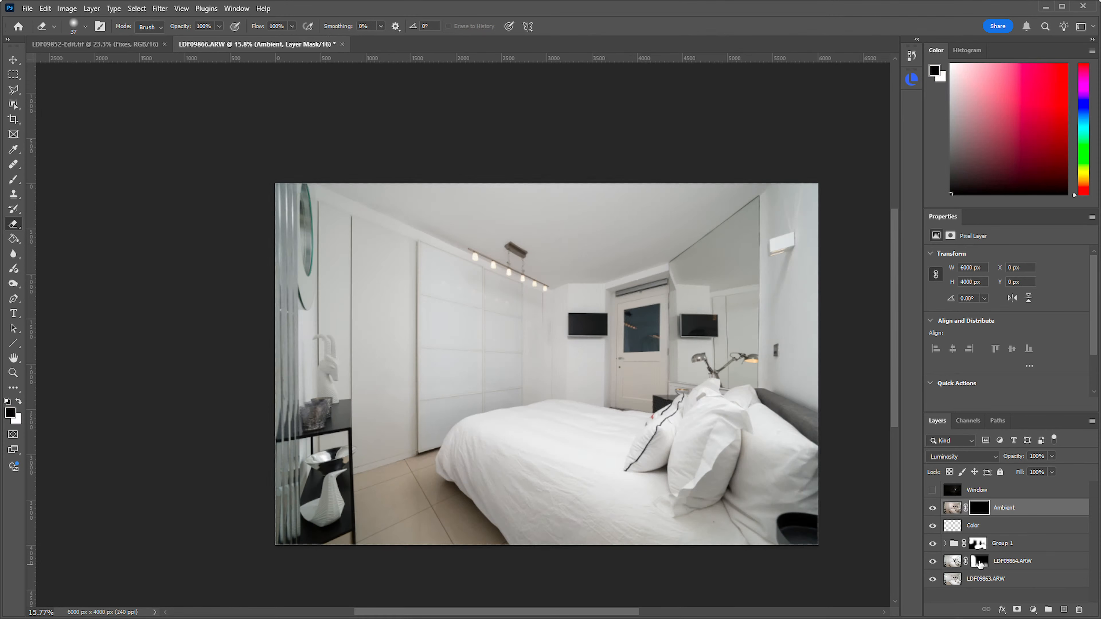
Reveal the ambient light over the ceiling, wall light, door, bed and wardrobe with a large soft white brush at 20% flow
left_click(13, 177)
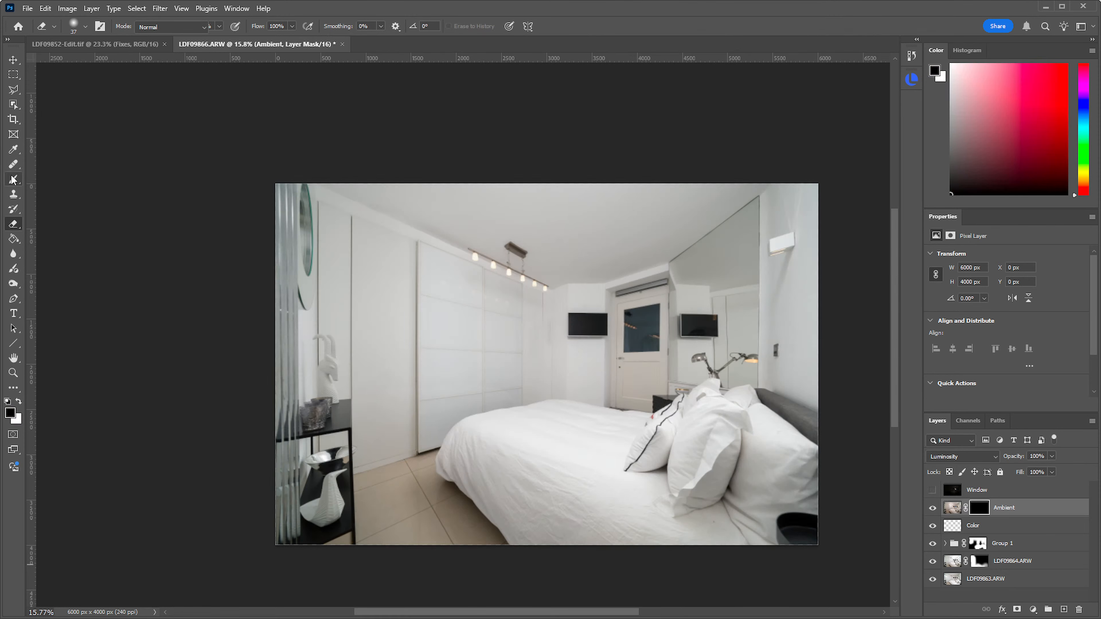
left_click_drag(665, 359, 779, 302)
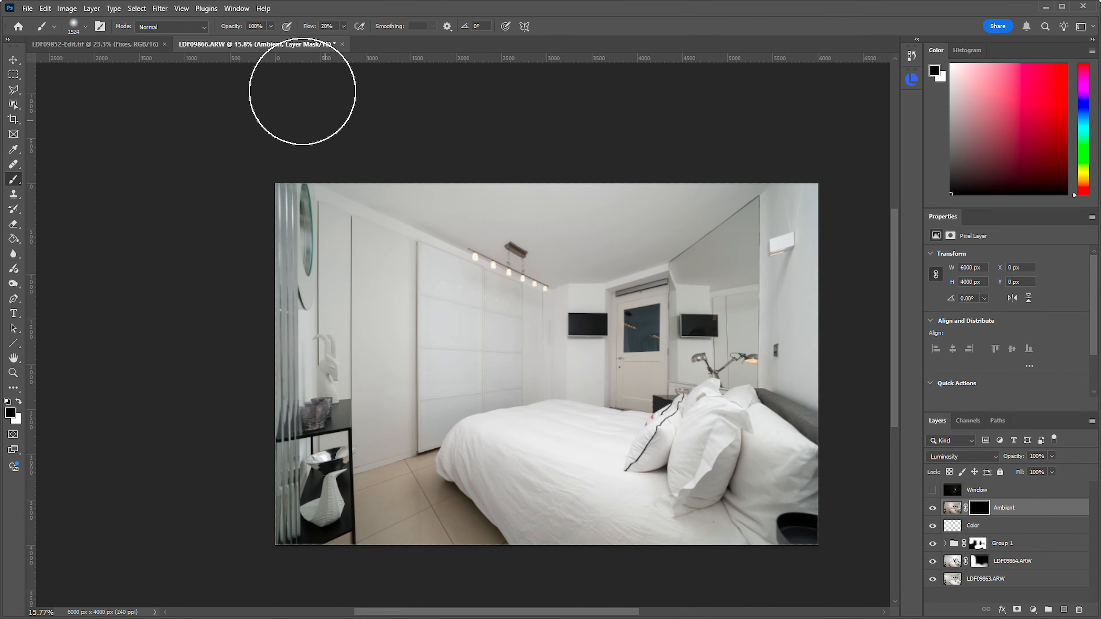
mouse_move(435, 228)
left_mouse_down()
mouse_move(462, 228)
mouse_move(397, 221)
mouse_move(579, 251)
mouse_move(642, 220)
mouse_move(722, 209)
mouse_move(772, 242)
mouse_move(762, 287)
mouse_move(716, 268)
mouse_move(724, 307)
mouse_move(827, 290)
mouse_move(797, 344)
mouse_move(749, 358)
mouse_move(728, 346)
mouse_move(682, 467)
mouse_move(430, 505)
mouse_move(315, 488)
mouse_move(347, 391)
mouse_move(290, 309)
mouse_move(318, 223)
mouse_move(391, 238)
mouse_move(362, 244)
mouse_move(605, 225)
mouse_move(769, 182)
mouse_move(663, 298)
mouse_move(720, 283)
mouse_move(692, 328)
mouse_move(604, 350)
mouse_move(583, 334)
mouse_move(580, 384)
mouse_move(640, 407)
mouse_move(688, 264)
left_mouse_up()
key("x")
mouse_move(737, 232)
left_mouse_down()
mouse_move(717, 307)
mouse_move(768, 401)
mouse_move(818, 456)
mouse_move(814, 499)
mouse_move(770, 528)
mouse_move(641, 537)
mouse_move(513, 501)
mouse_move(629, 464)
left_mouse_up()
left_click_drag(681, 426, 701, 425)
mouse_move(681, 426)
left_mouse_down()
mouse_move(610, 374)
mouse_move(616, 314)
mouse_move(764, 233)
mouse_move(818, 455)
mouse_move(533, 491)
mouse_move(318, 267)
left_mouse_up()
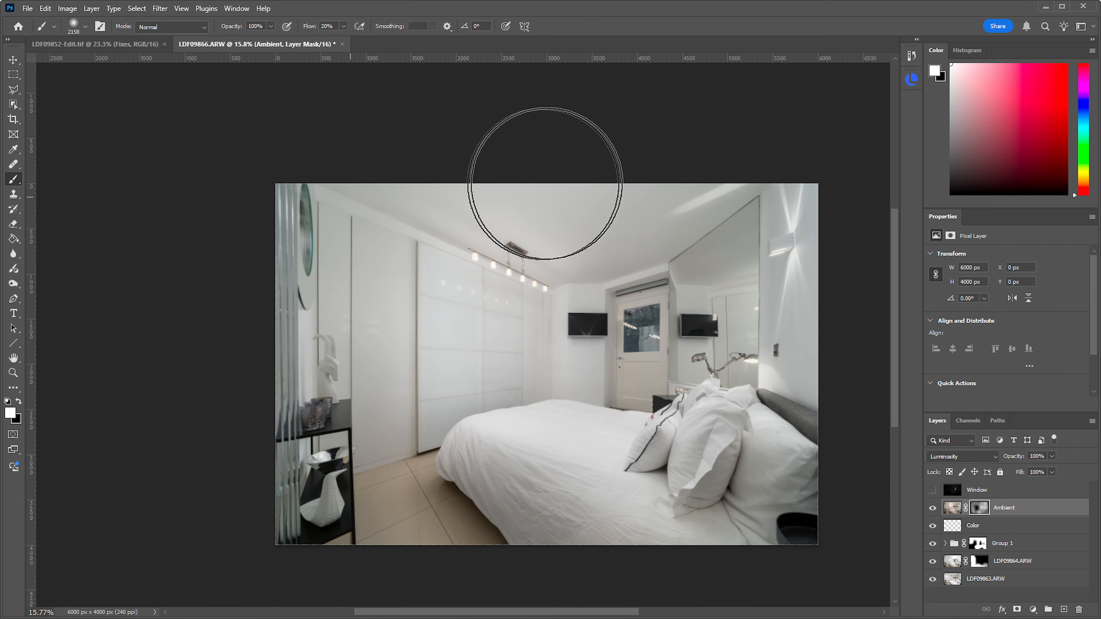
mouse_move(794, 242)
left_mouse_down()
mouse_move(850, 237)
mouse_move(866, 264)
left_mouse_up()
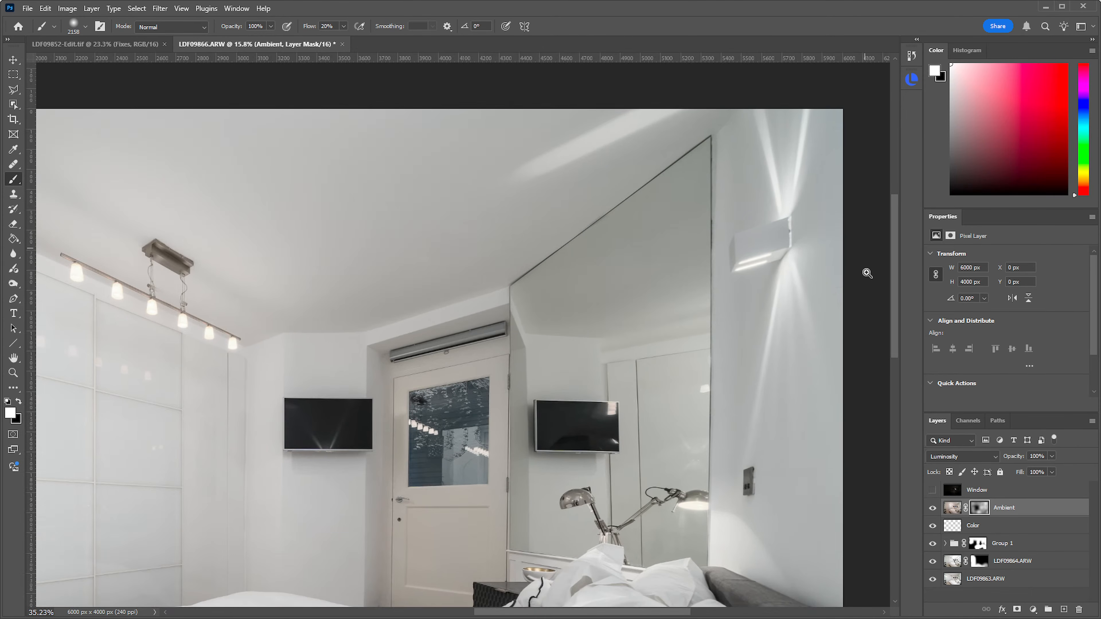
Refine the Ambient layer's mask around the mirror and wall light with the soft brush at 20% flow, undoing unwanted strokes
left_click(932, 508)
left_click(976, 508)
mouse_move(798, 257)
left_mouse_down()
mouse_move(824, 266)
mouse_move(590, 292)
left_mouse_up()
left_click_drag(716, 289, 453, 316)
key("x")
mouse_move(712, 289)
left_mouse_down()
mouse_move(568, 308)
mouse_move(364, 309)
left_mouse_up()
mouse_move(654, 273)
left_mouse_down()
mouse_move(630, 274)
mouse_move(727, 244)
left_mouse_up()
key("ctrl+z")
left_click_drag(614, 296, 713, 269)
key("x")
left_click_drag(649, 297, 690, 285)
key("ctrl+z")
Paint black on the Ambient mask over the ceiling track lights with a small soft brush
right_click(639, 277, "alt")
mouse_move(612, 289)
left_mouse_down()
mouse_move(676, 268)
mouse_move(737, 275)
left_mouse_up()
mouse_move(707, 331)
left_mouse_down("ctrl")
mouse_move(606, 352)
mouse_move(594, 386)
left_mouse_up("ctrl")
left_click_drag(653, 415, 620, 417, "ctrl")
left_click_drag(620, 416, 682, 335)
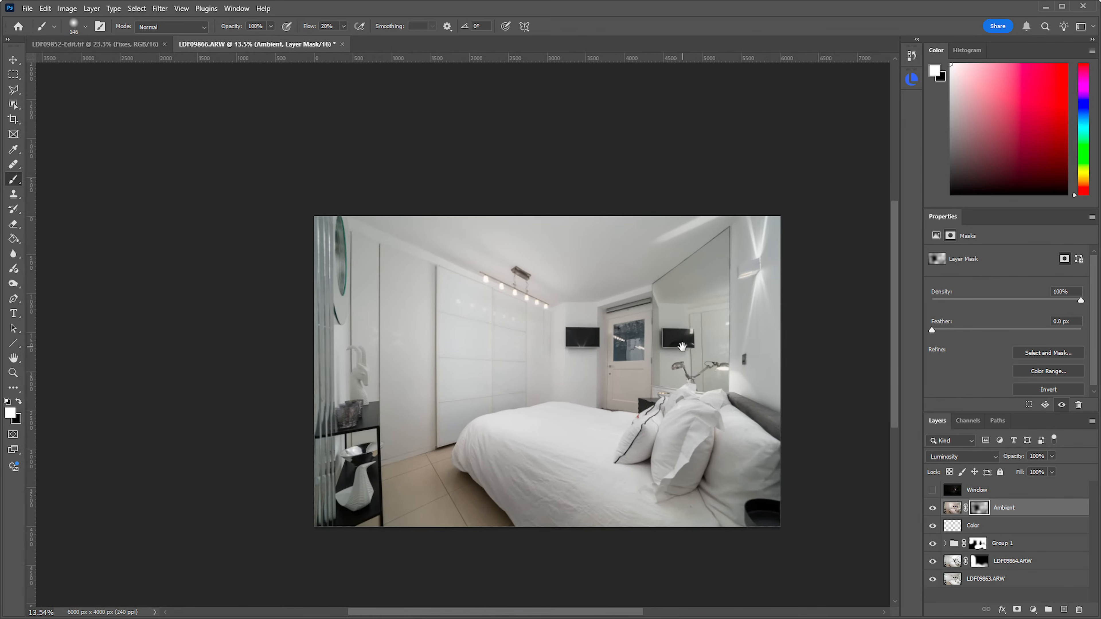
left_click_drag(496, 287, 596, 294, "ctrl")
left_click_drag(419, 261, 402, 262, "alt")
key("x")
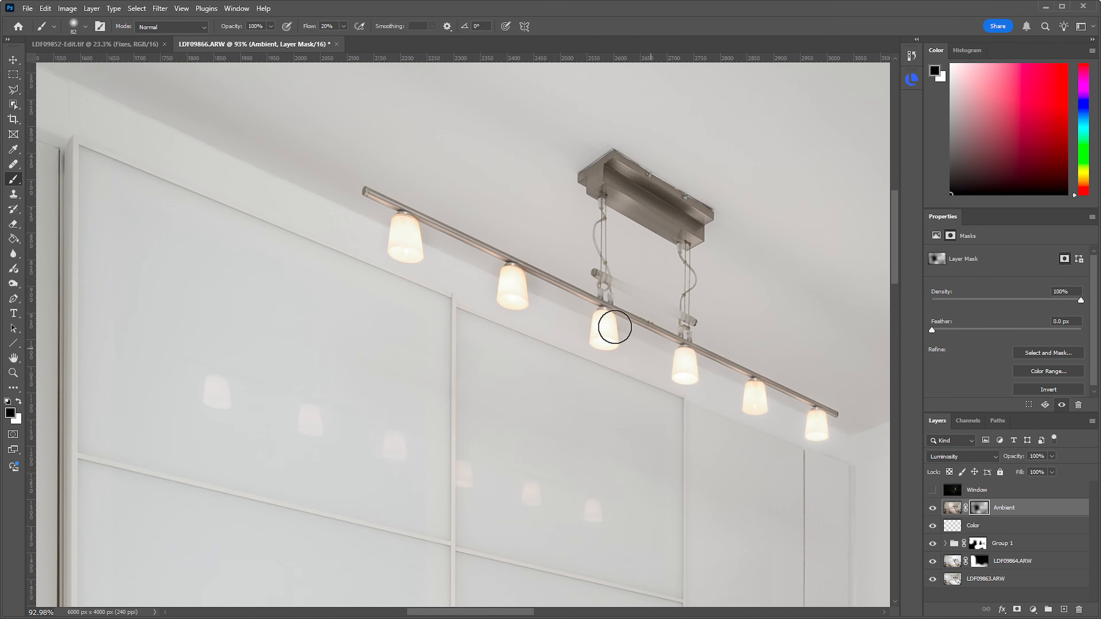
left_click_drag(711, 374, 570, 305)
left_click_drag(651, 368, 668, 411)
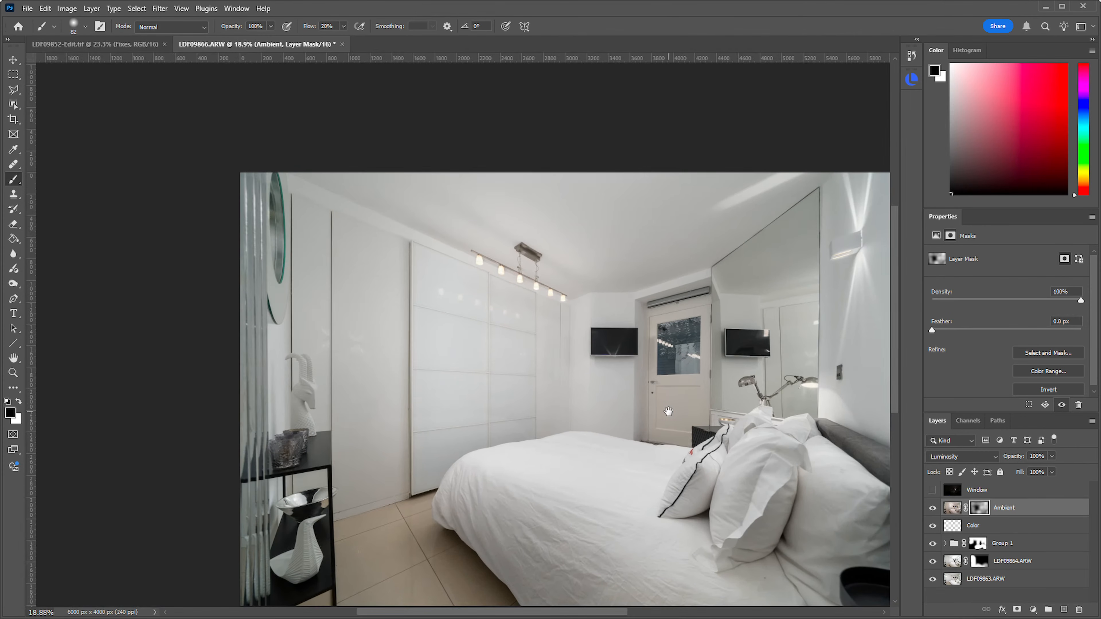
Reduce the ambient light over the wardrobe and nearby wall by painting black on the Ambient mask with a large soft brush
left_click_drag(476, 375, 519, 374)
key("x")
key("x")
mouse_move(336, 340)
left_mouse_down()
mouse_move(363, 355)
mouse_move(324, 336)
mouse_move(374, 369)
mouse_move(348, 339)
left_mouse_up()
left_click_drag(614, 337, 613, 341)
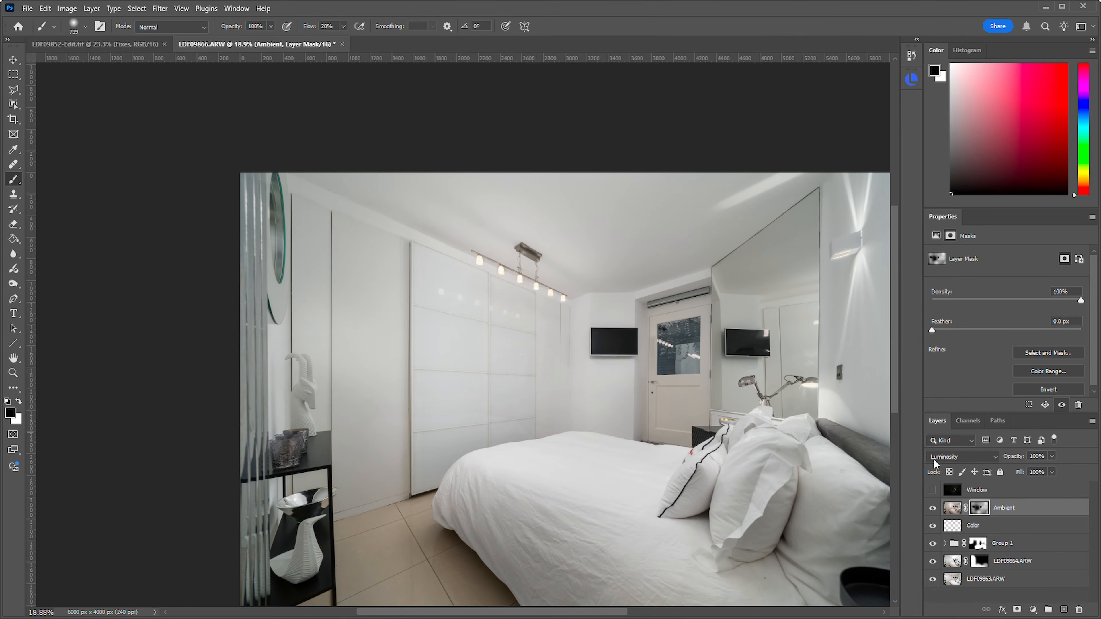
Add a Curves adjustment clipped to the Ambient layer and shape a gentle S-curve that darkens shadows and lifts highlights
left_click(1033, 611)
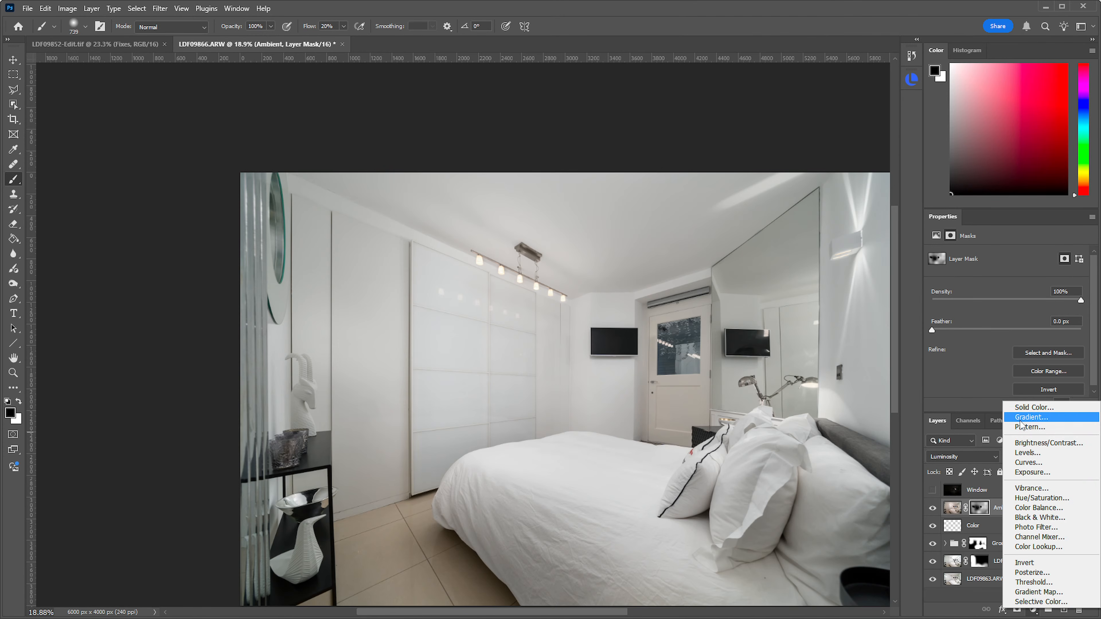
left_click(1024, 461)
left_click(1019, 515, "alt")
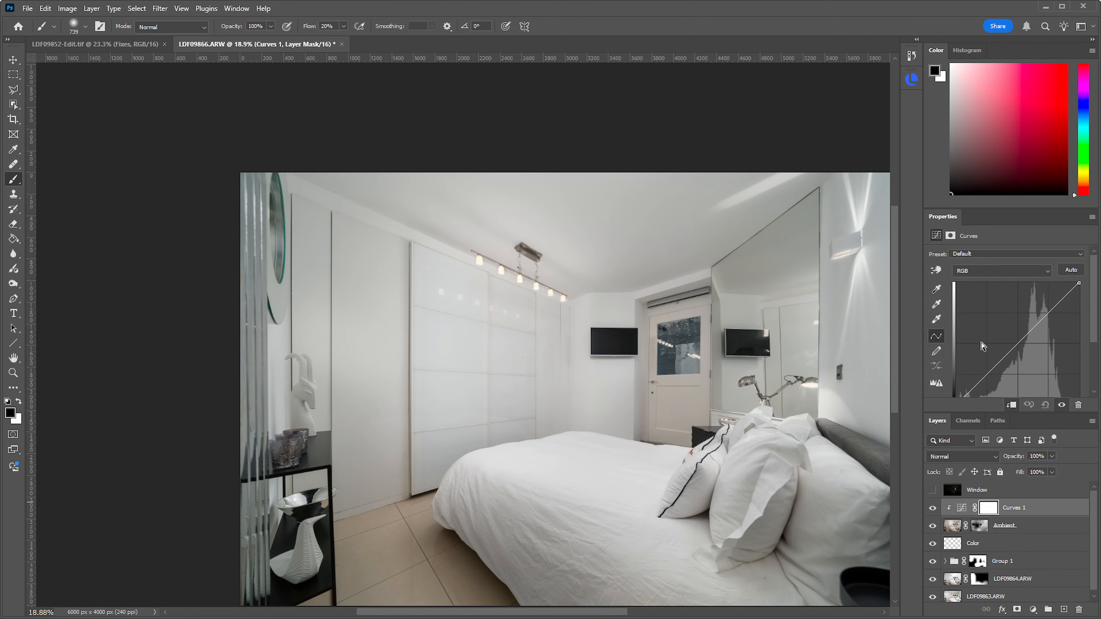
left_click_drag(987, 371, 991, 374)
left_click_drag(1030, 331, 1037, 319)
left_click_drag(994, 375, 988, 379)
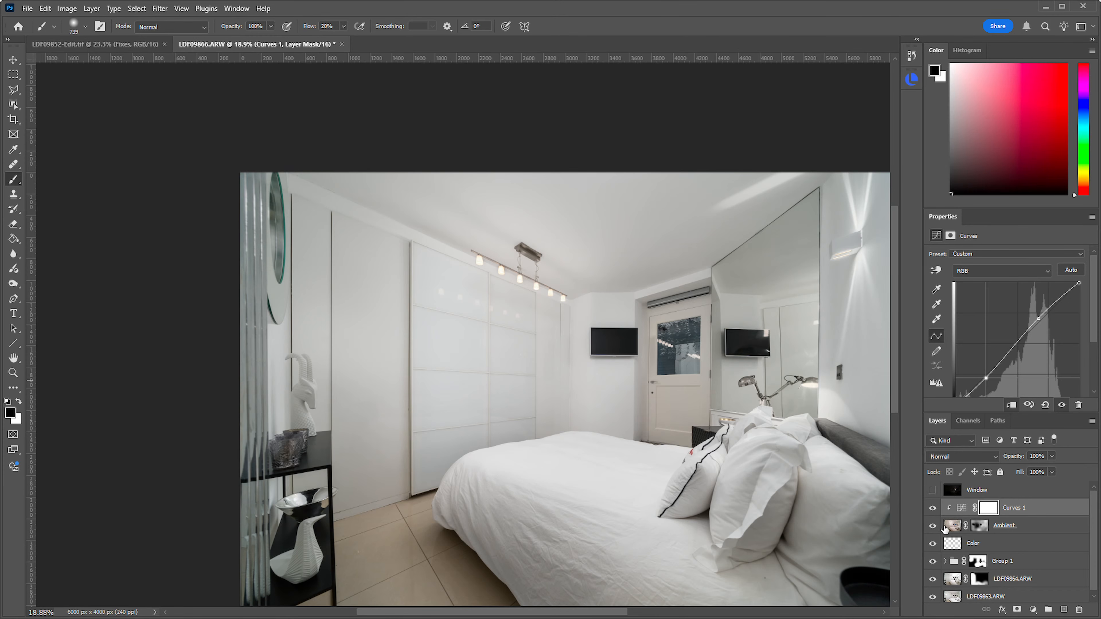
Show the Window layer and hide its content with a black mask
left_click(933, 490)
left_click(975, 495)
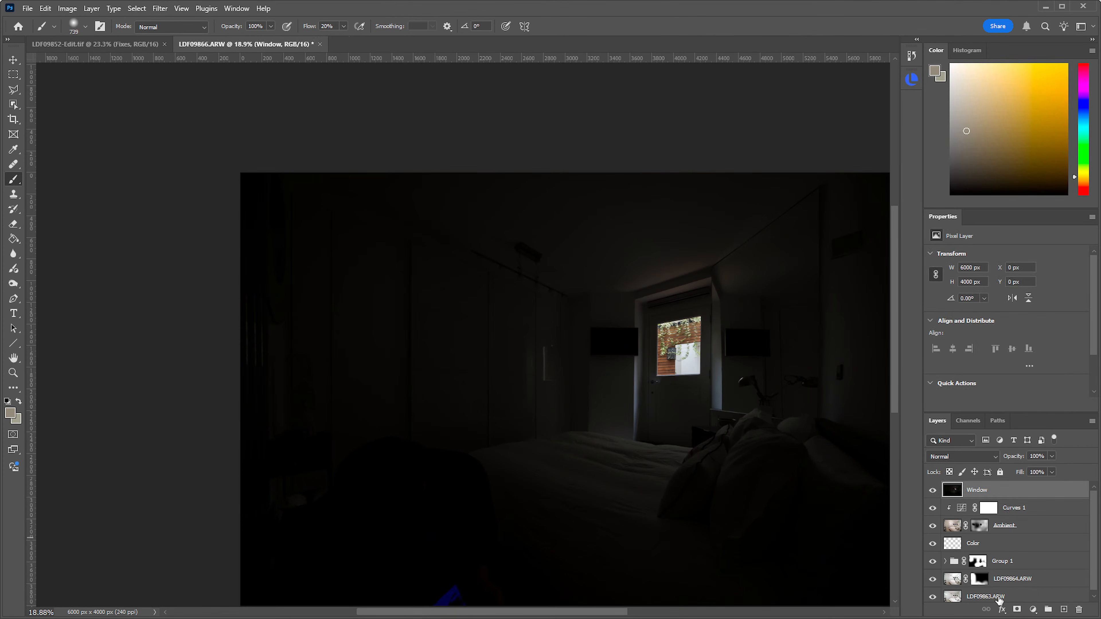
left_click(1017, 609, "alt")
Select the door's glass pane corner to corner with the Polygonal Lasso
scroll(702, 351, "up", 10)
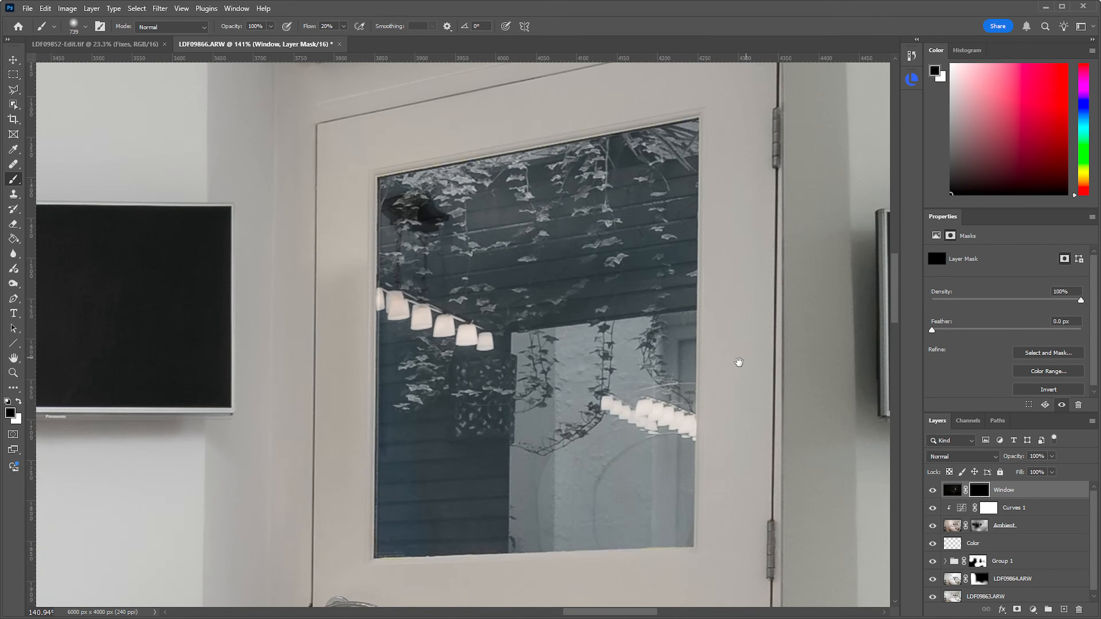
key("l")
left_click(378, 178)
left_click(697, 119)
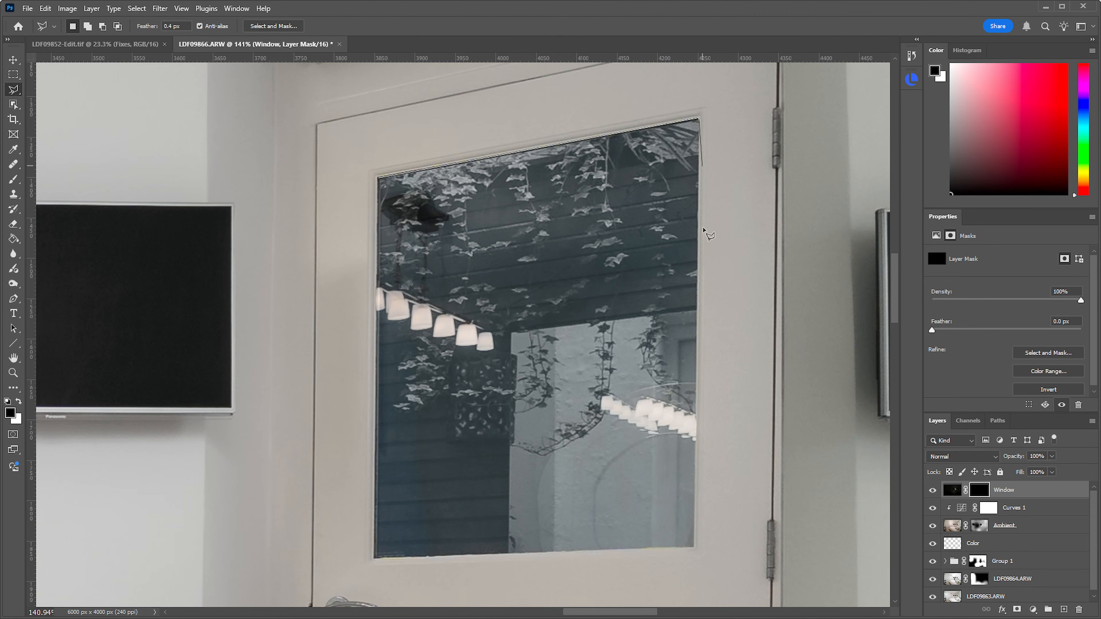
left_click(695, 548)
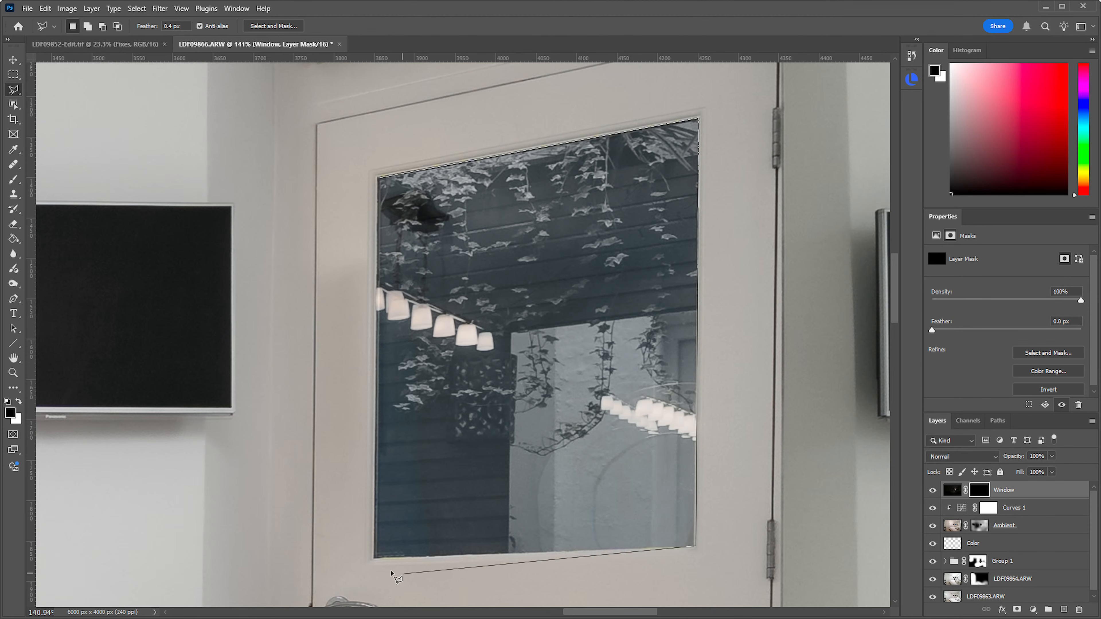
left_click(376, 558)
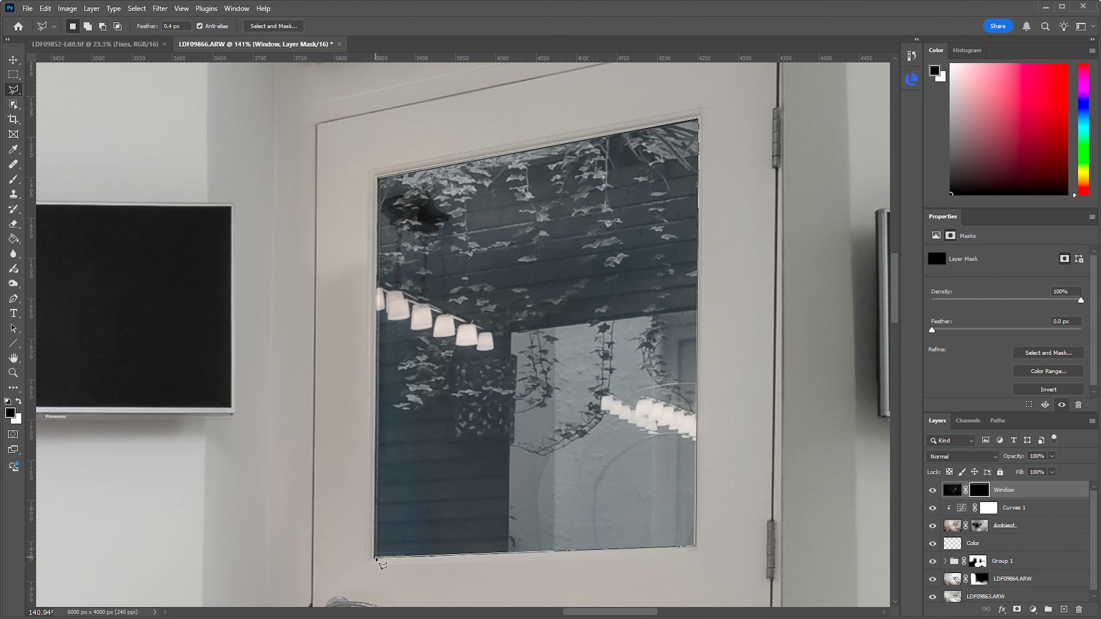
left_click(378, 178)
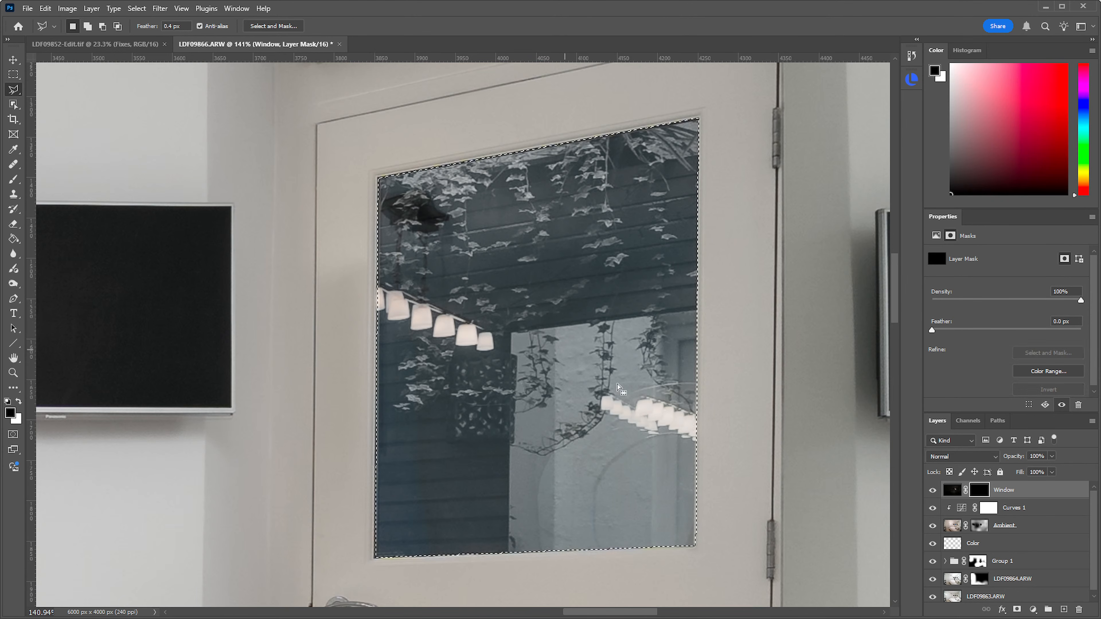
scroll(708, 494, "up", 3)
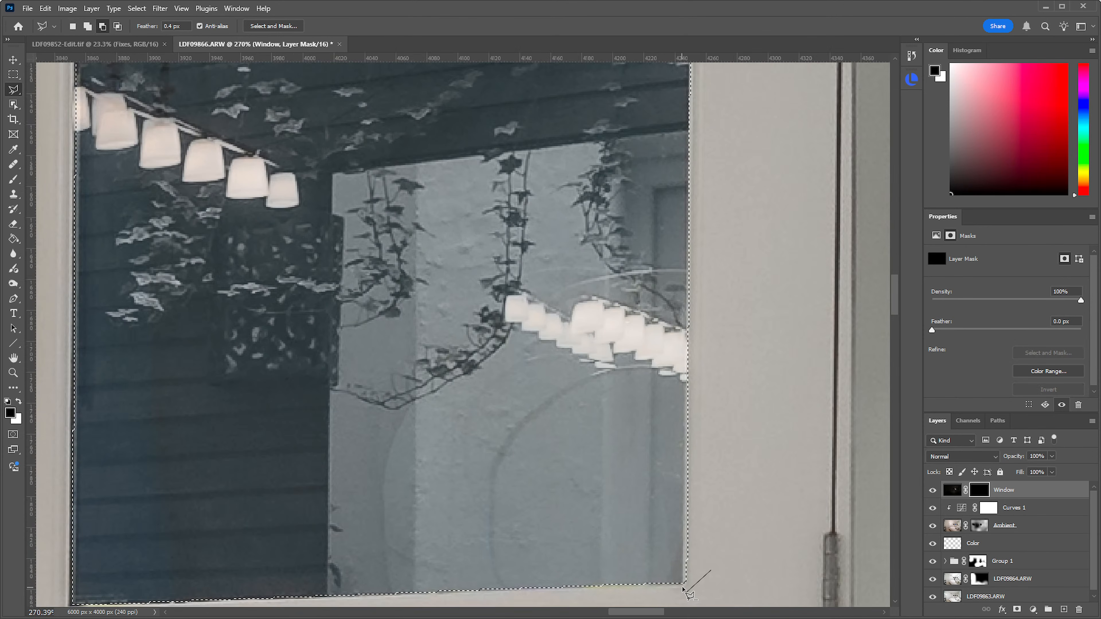
scroll(693, 369, "up", 3)
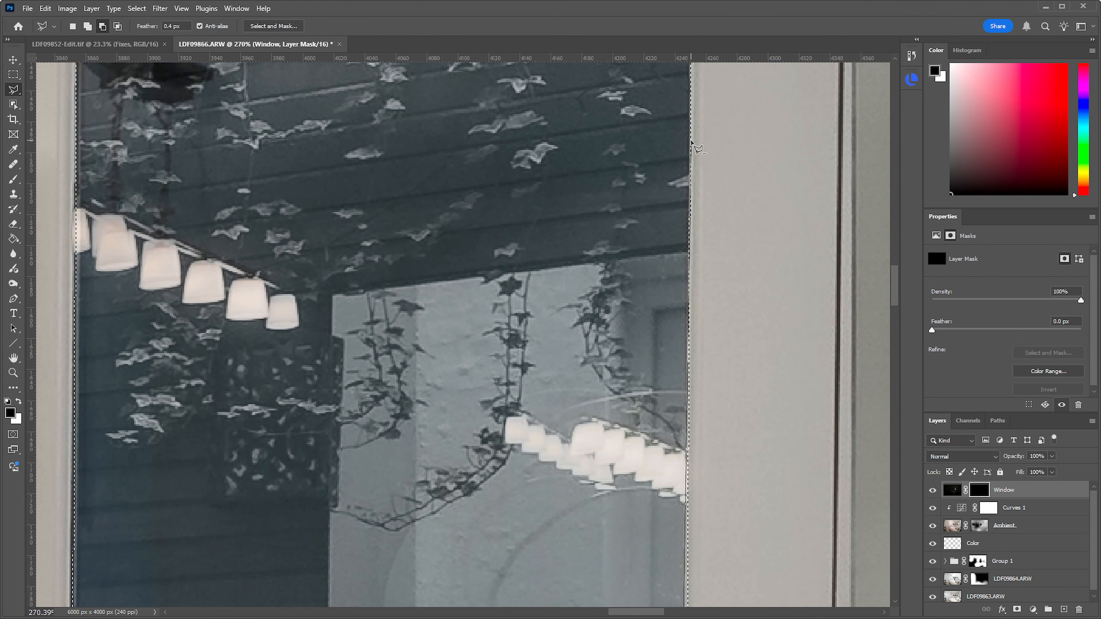
mouse_move(689, 141)
left_mouse_down()
mouse_move(733, 144)
mouse_move(769, 177)
mouse_move(780, 220)
mouse_move(702, 296)
left_mouse_up()
key("Escape")
Fill the glass selection with white on the Window mask to reveal the outside view, and deselect
scroll(658, 243, "up", 2)
mouse_move(673, 259)
left_mouse_down()
mouse_move(602, 290)
mouse_move(597, 306)
left_mouse_up()
key("g")
key("x")
key("x")
key("x")
left_click(599, 318)
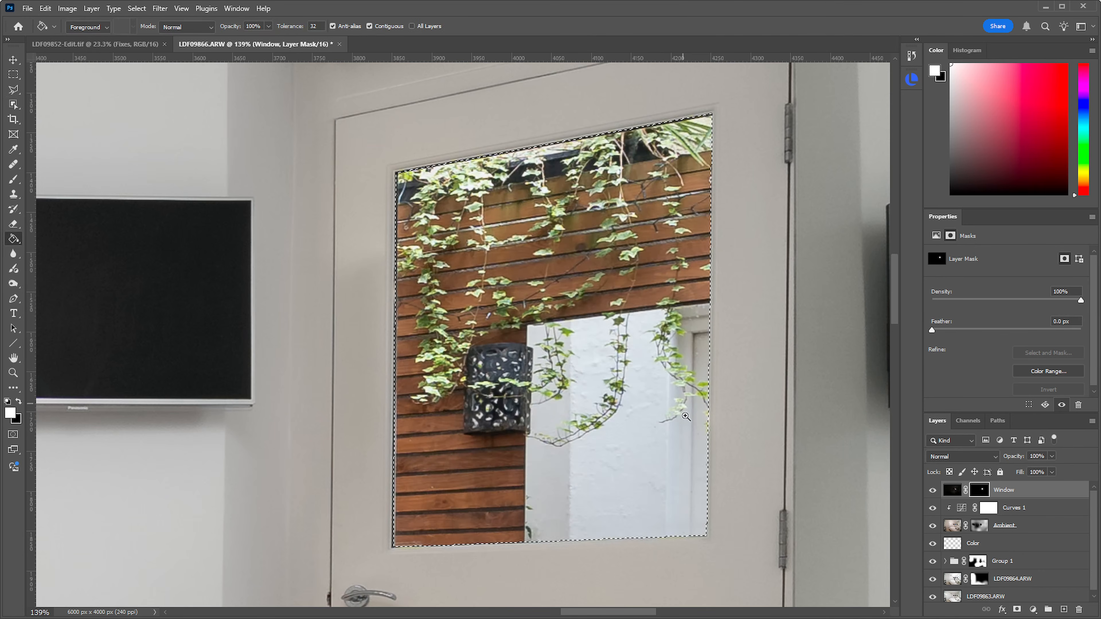
scroll(654, 406, "down", 4)
key("ctrl+d")
scroll(655, 405, "down", 7)
left_click_drag(602, 420, 593, 369)
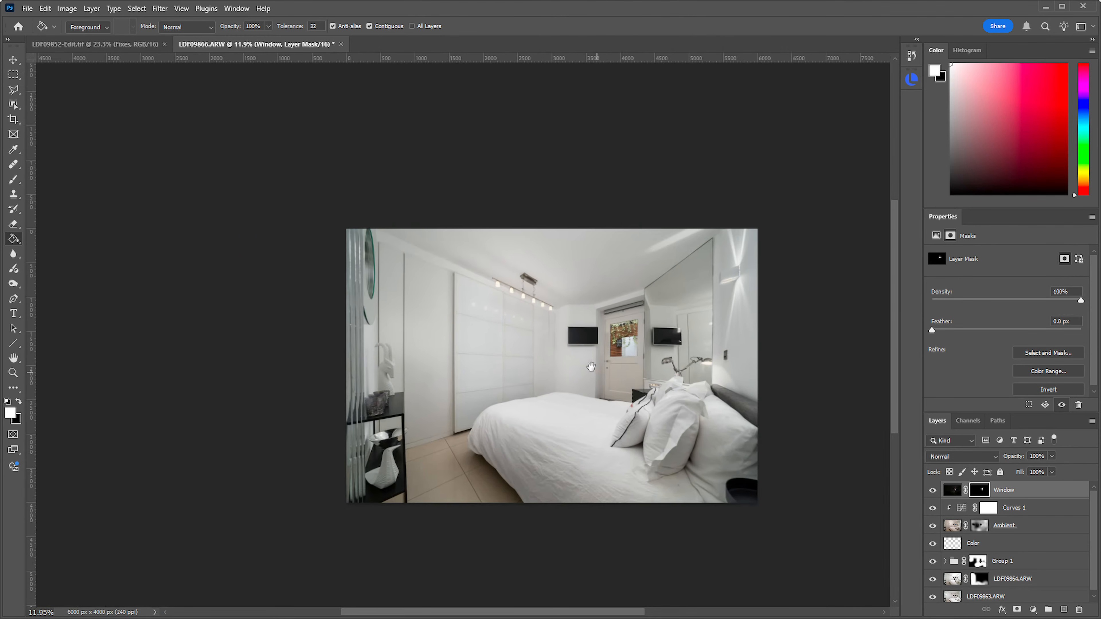
Add an empty layer above the Window layer and choose the Healing Brush Tool
scroll(607, 369, "up", 3)
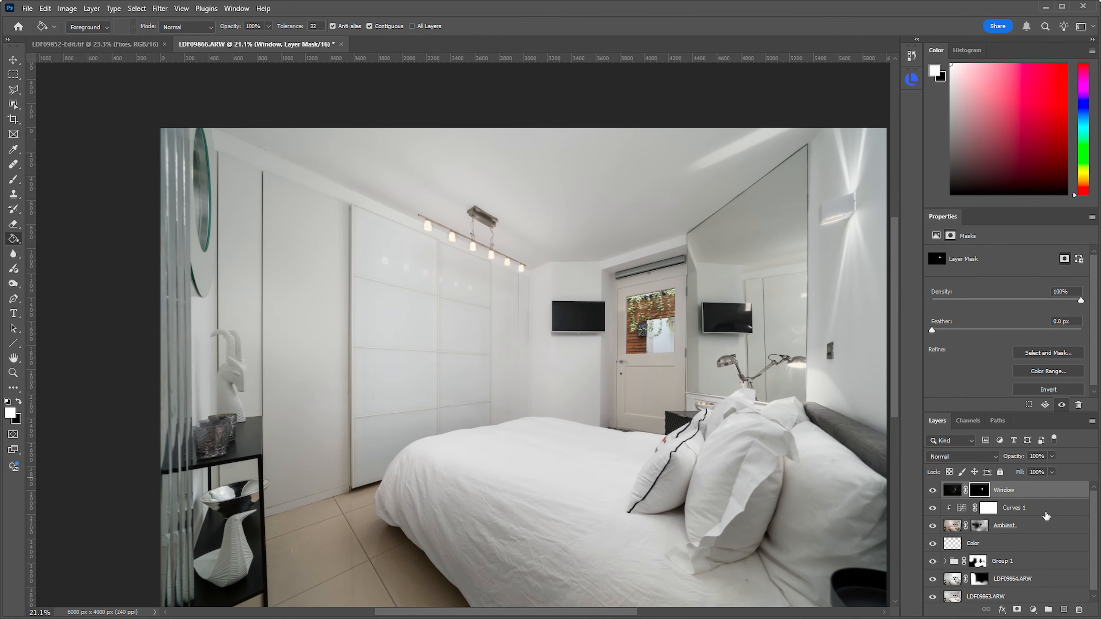
left_click(1063, 609)
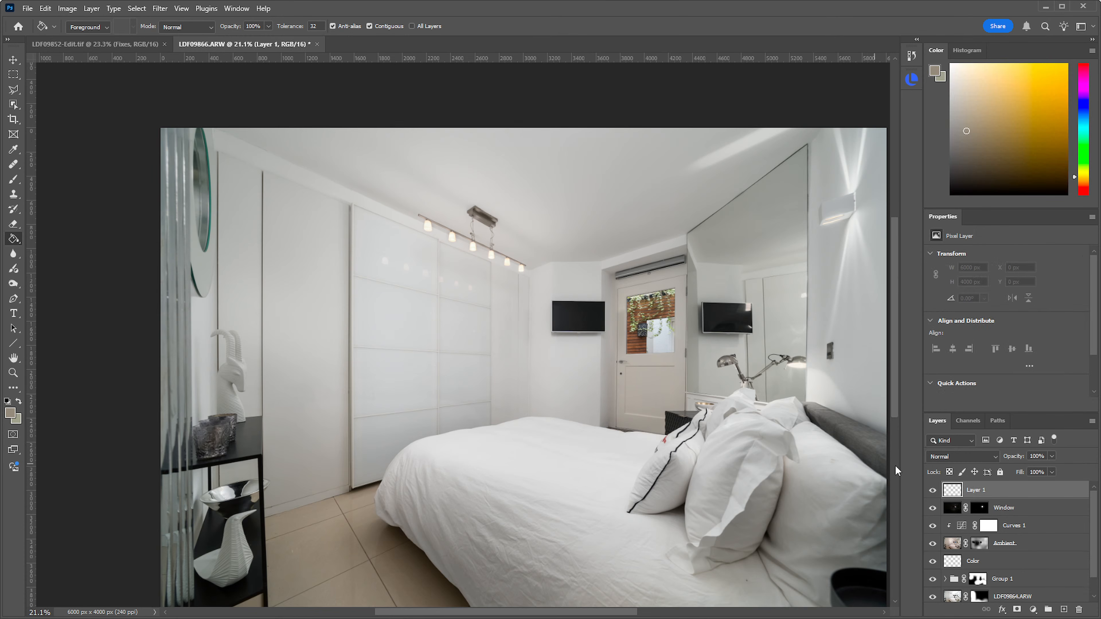
key("j")
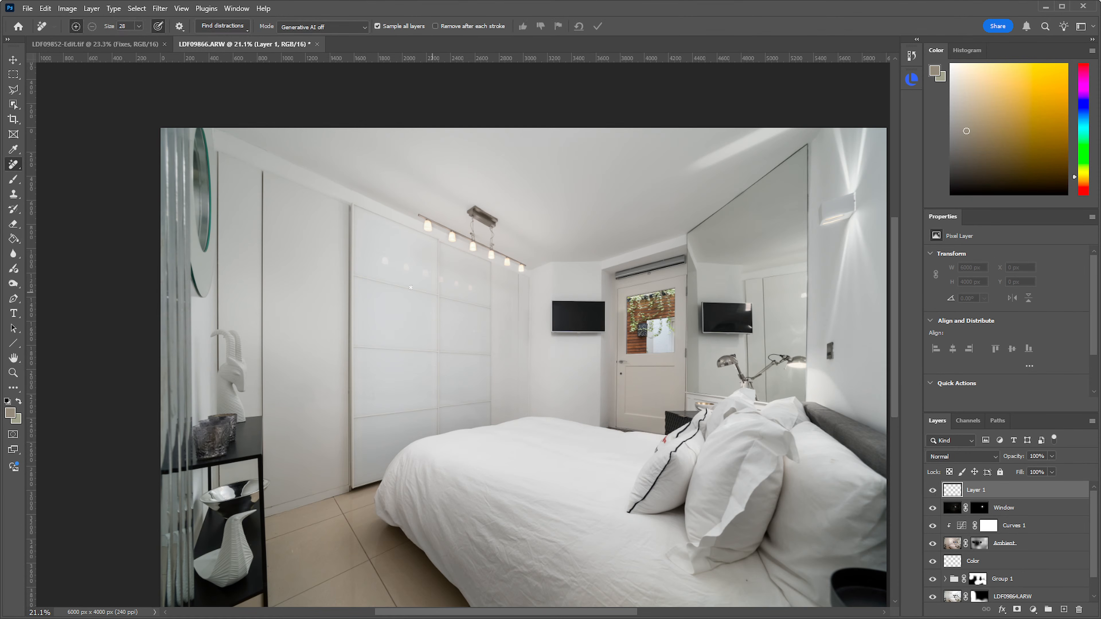
right_click(15, 167)
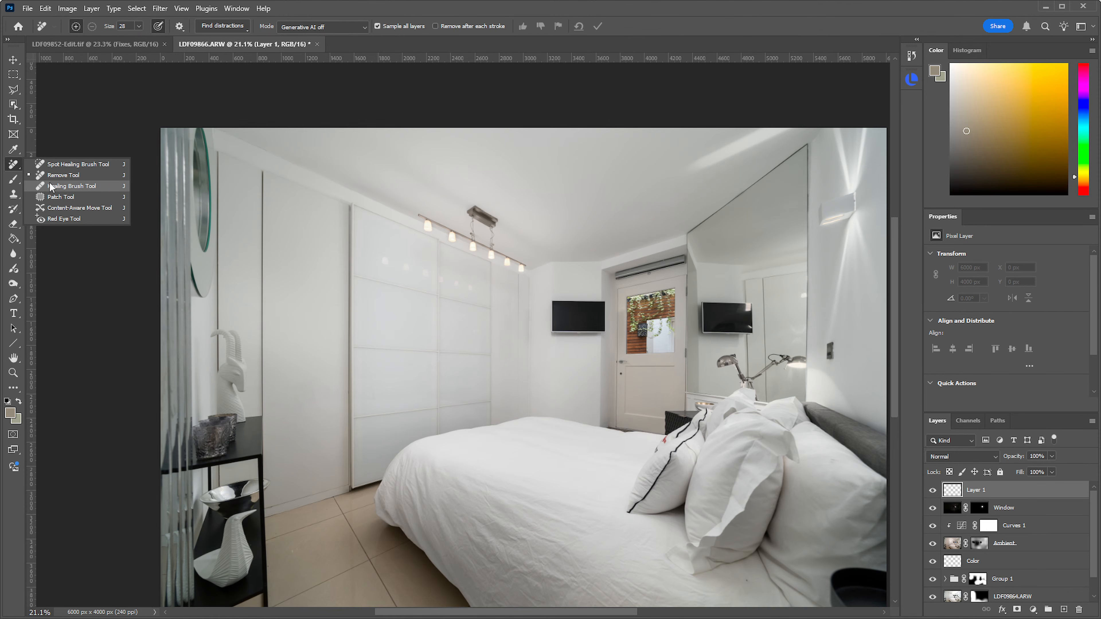
left_click(72, 186)
Heal away the lamp reflections on the white wardrobe panels, sampling clean panel areas nearby
left_click_drag(382, 257, 437, 263)
left_click_drag(394, 209, 409, 209)
left_click(385, 195, "alt")
left_click(396, 269)
left_click(457, 281)
left_click(509, 304)
left_click_drag(512, 294, 519, 304)
left_click(417, 244, "alt")
left_click_drag(608, 329, 625, 346)
left_click_drag(644, 344, 654, 367)
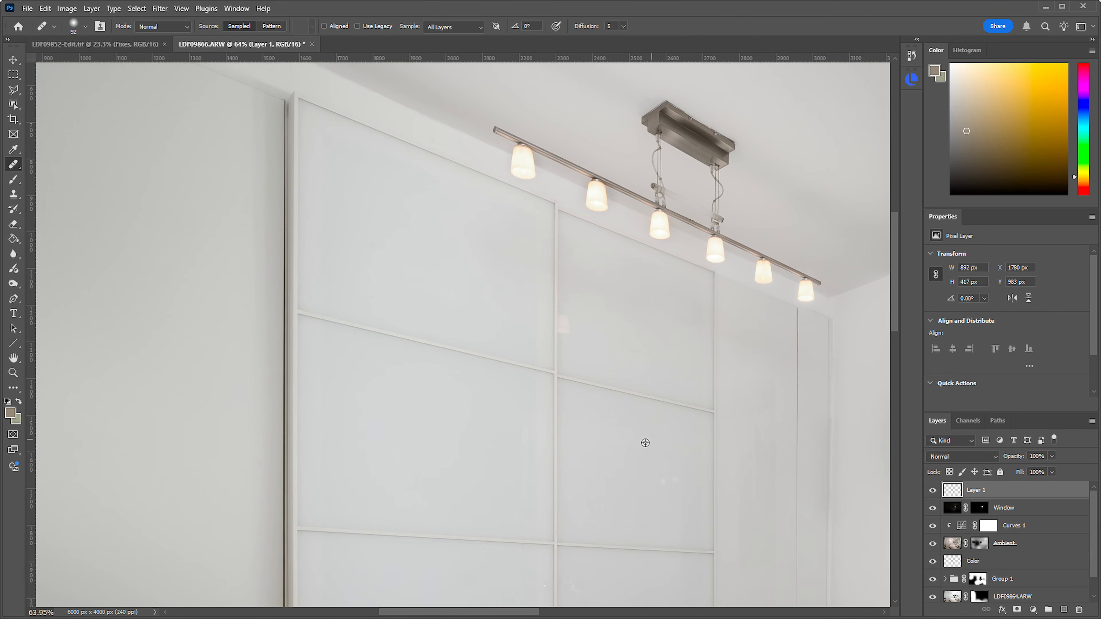
left_click_drag(659, 484, 678, 475)
Heal the lamp reflection beside the wardrobe's vertical divider, sampling a clean stretch higher on the divider
left_click_drag(589, 325, 658, 320)
left_click_drag(561, 293, 536, 296)
mouse_move(485, 200)
left_mouse_down()
mouse_move(505, 200)
mouse_move(495, 192)
mouse_move(500, 124)
left_mouse_up()
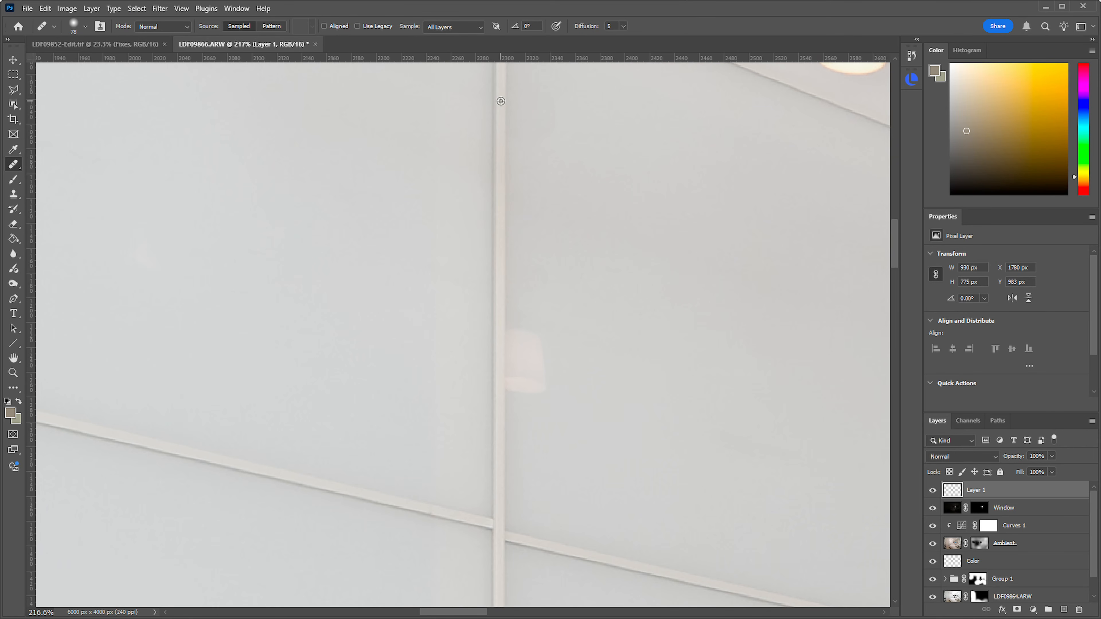
left_click(502, 119, "alt")
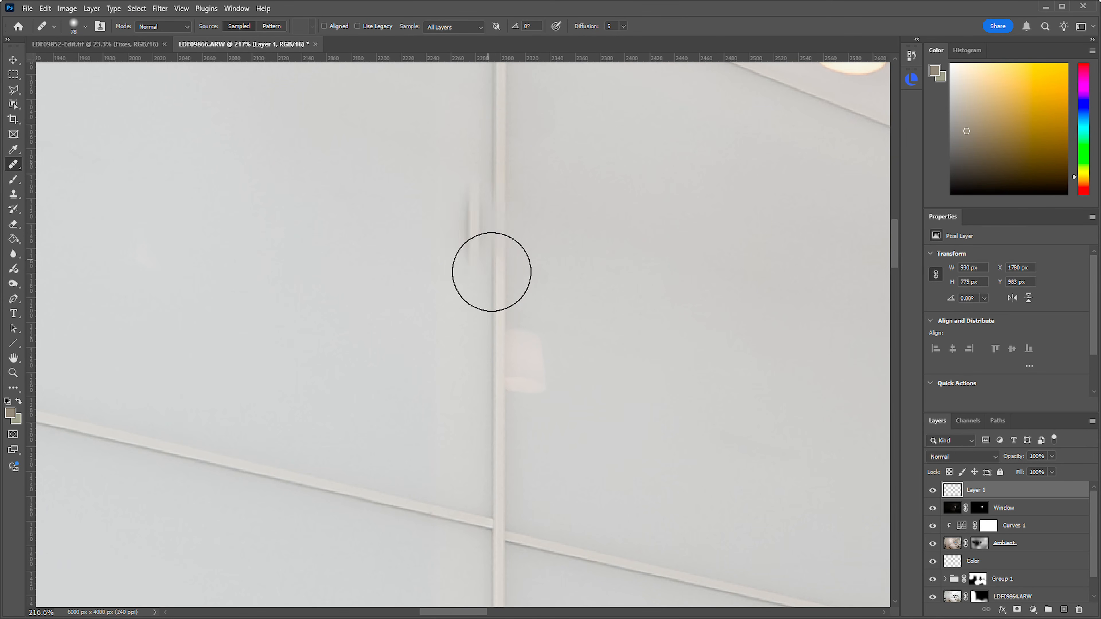
left_click(499, 351)
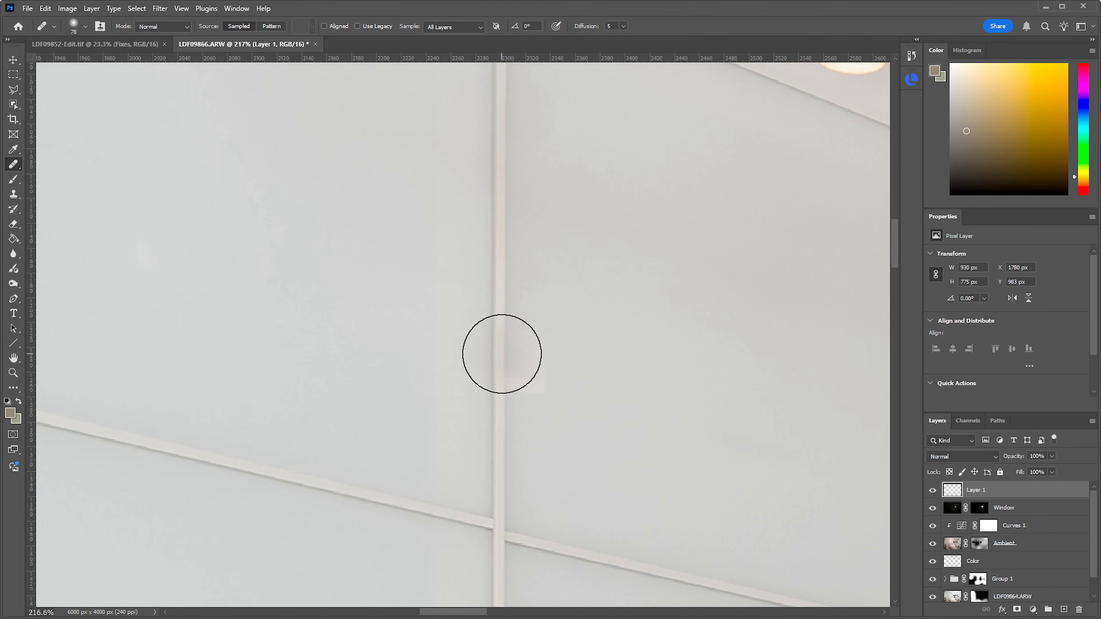
mouse_move(501, 356)
left_mouse_down()
mouse_move(539, 357)
mouse_move(522, 375)
mouse_move(508, 350)
left_mouse_up()
key("ctrl+space")
left_click_drag(629, 401, 560, 416)
Heal the light reflection on the wardrobe seen in the mirror, sampling the clean surface beside it
left_click_drag(626, 435, 453, 338)
left_click_drag(813, 352, 840, 348)
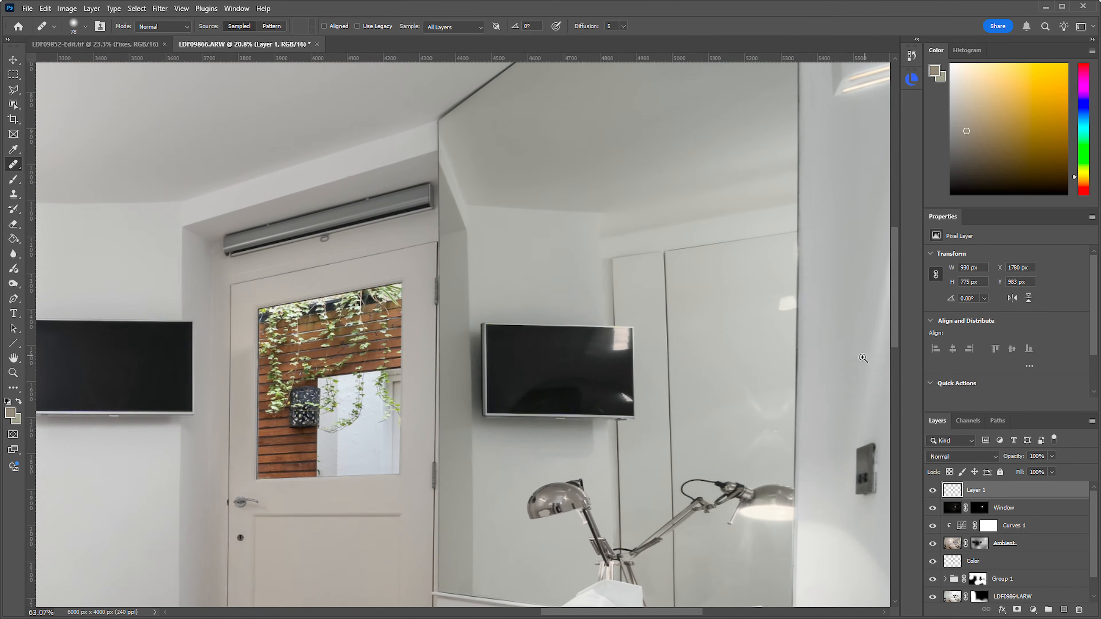
left_click(736, 310, "alt")
left_click(775, 309)
mouse_move(804, 303)
left_mouse_down()
mouse_move(787, 321)
mouse_move(773, 305)
mouse_move(790, 304)
mouse_move(759, 303)
left_mouse_up()
left_click(790, 407, "alt")
Outline the screen of the TV reflected in the mirror with the Polygonal Lasso
mouse_move(629, 358)
left_mouse_down()
mouse_move(526, 386)
mouse_move(533, 414)
mouse_move(509, 414)
left_mouse_up()
left_click_drag(585, 416, 680, 360)
left_click_drag(616, 387, 671, 371)
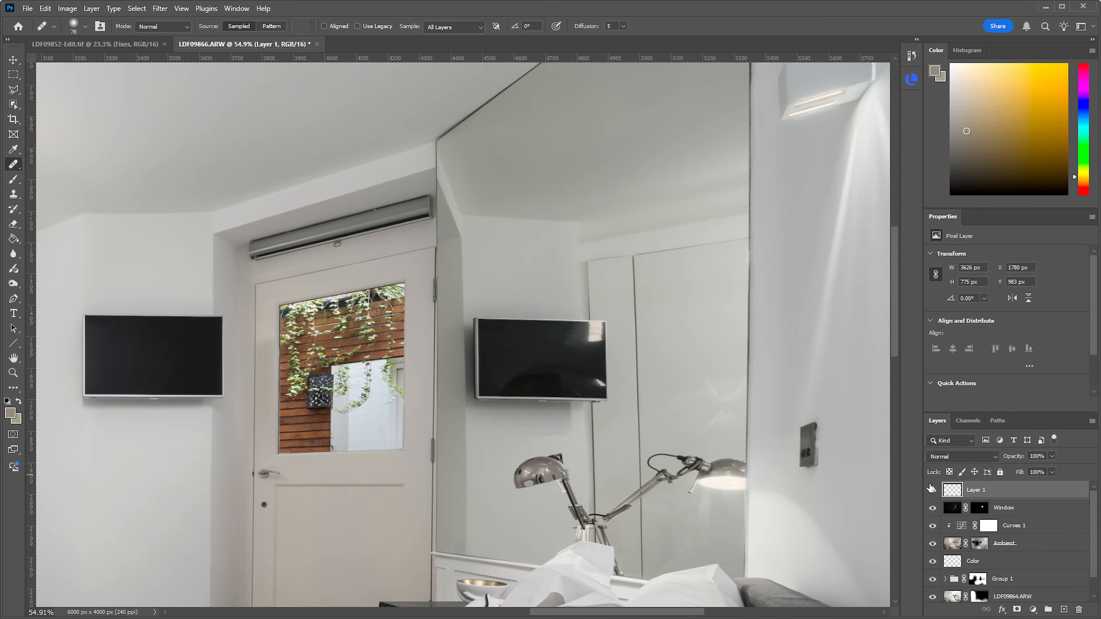
key("l")
left_click_drag(522, 331, 583, 334)
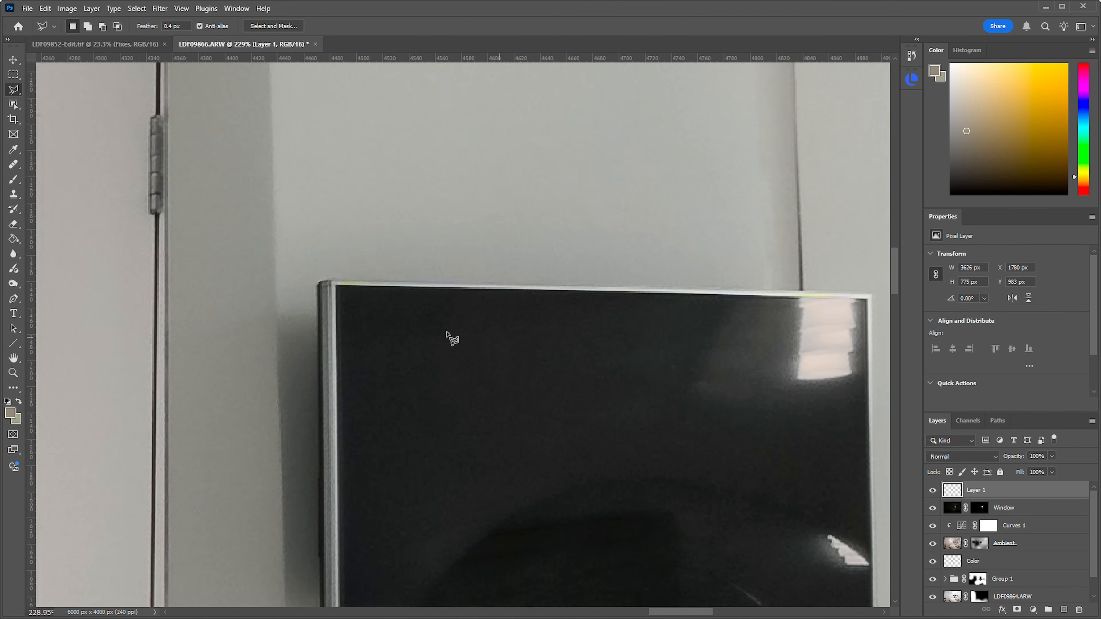
left_click(335, 286)
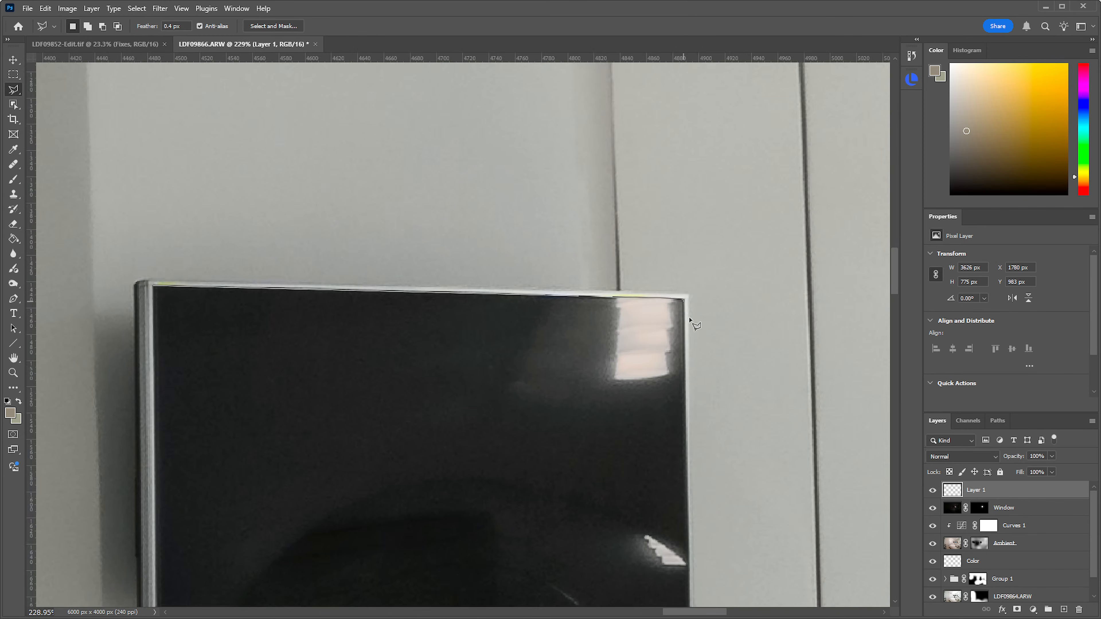
left_click(684, 299)
scroll(684, 300, "down", 2)
left_click(691, 532)
left_click(156, 522)
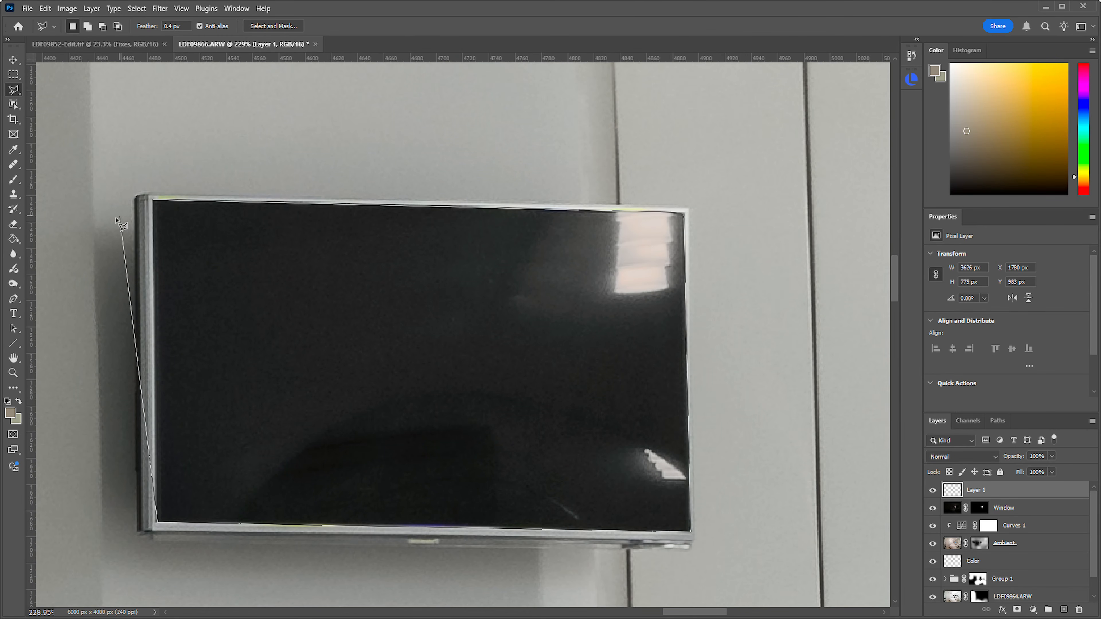
left_click(152, 200)
Add the screen of the wall-mounted TV beside the door to the selection
scroll(260, 243, "down", 4)
left_click_drag(247, 357, 892, 351)
left_click_drag(283, 272, 320, 271)
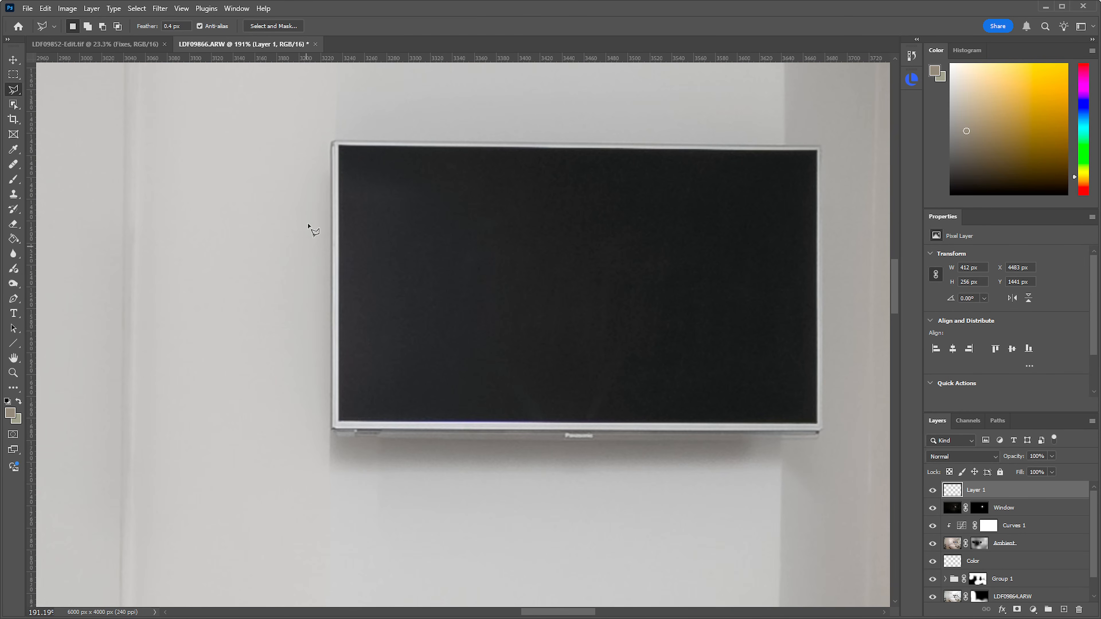
left_click(339, 146)
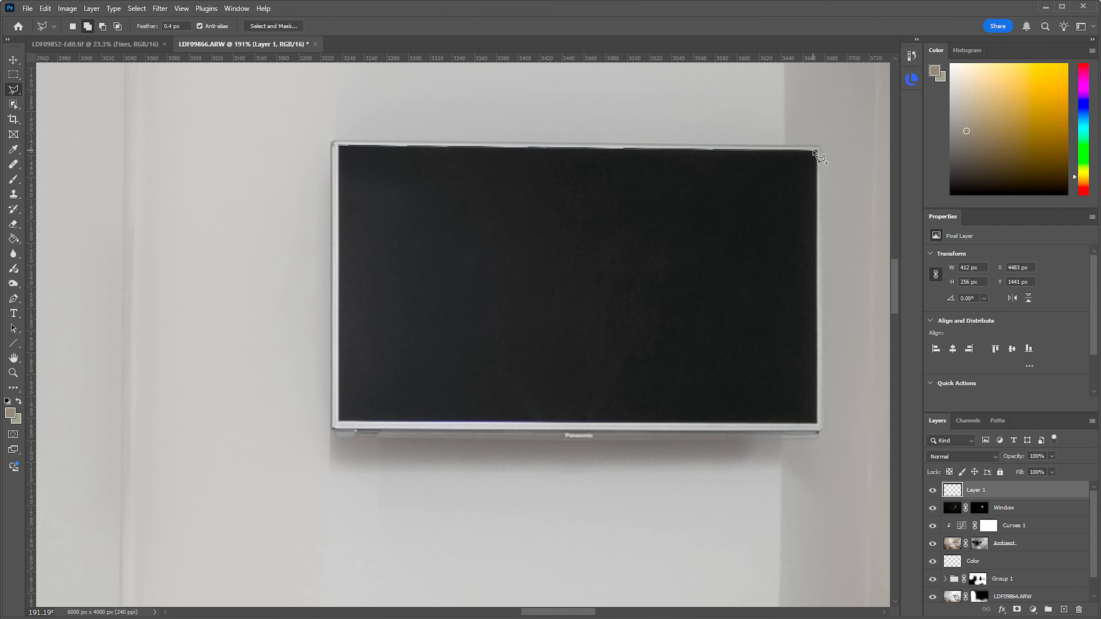
left_click(815, 422)
left_click(339, 421)
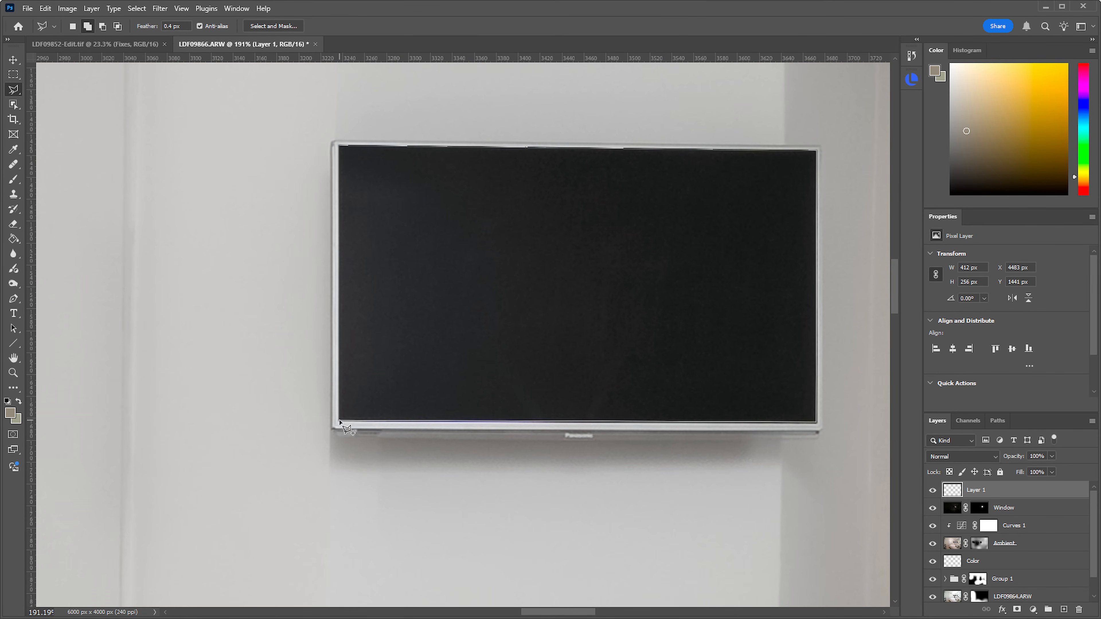
left_click(339, 145)
Complete the outline of the wall-mounted TV screen and fill both selected screens with black using the Paint Bucket
mouse_move(815, 402)
left_mouse_down()
mouse_move(837, 435)
mouse_move(736, 446)
left_mouse_up()
left_click_drag(759, 414, 744, 417)
scroll(736, 412, "down", 5)
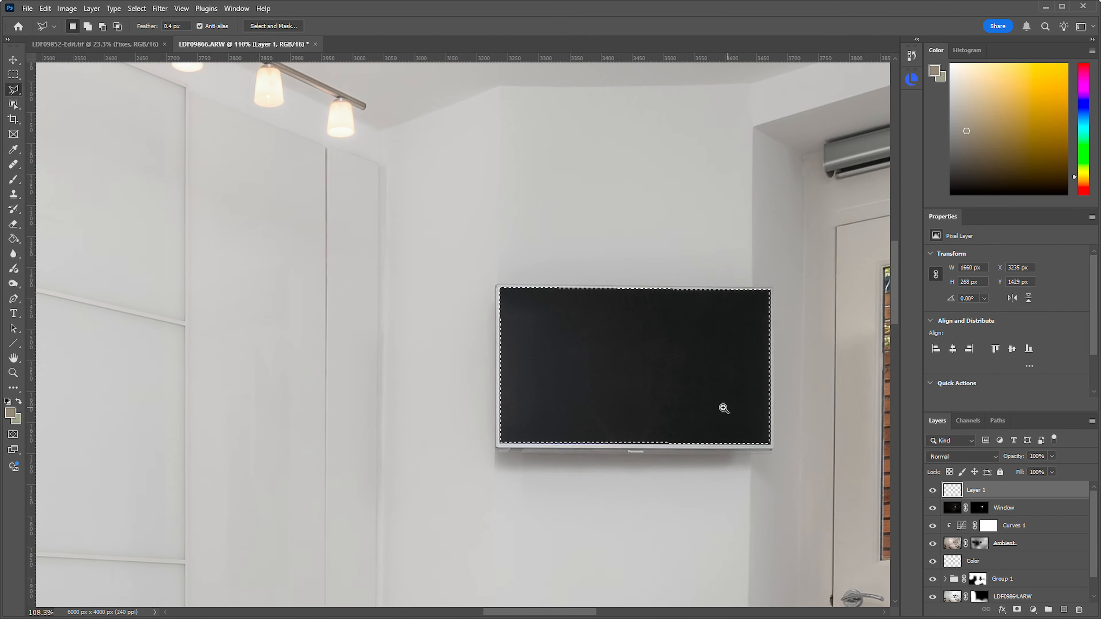
key("g")
key("d")
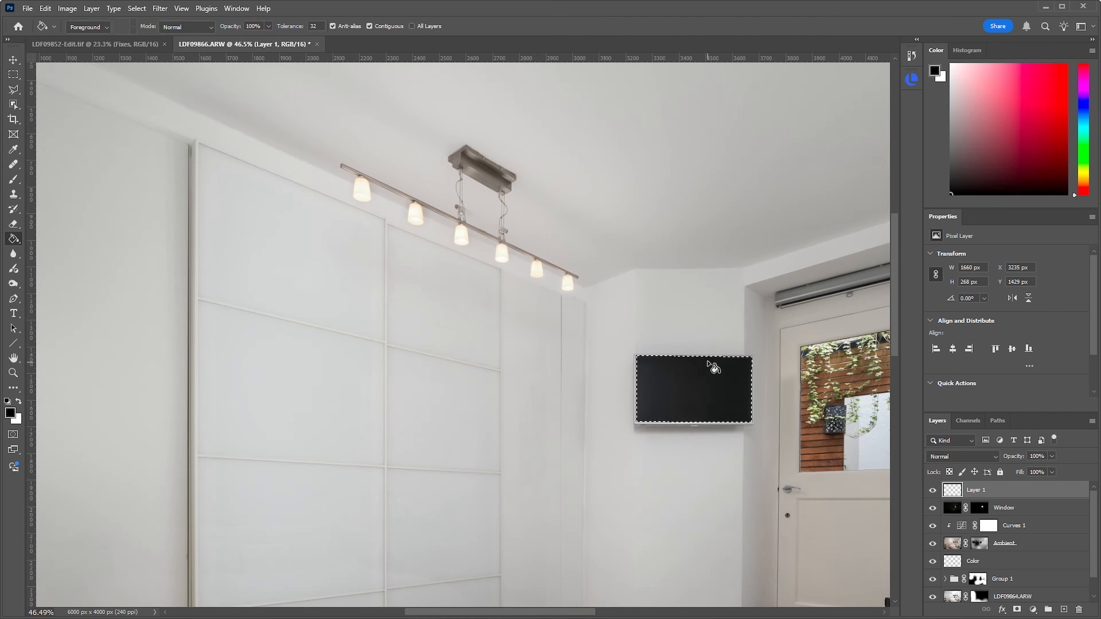
left_click(717, 383)
Dab a faint white glow onto the wall-mounted TV's screen with a large soft Brush at 3% flow
left_click_drag(838, 399, 433, 398)
key("b")
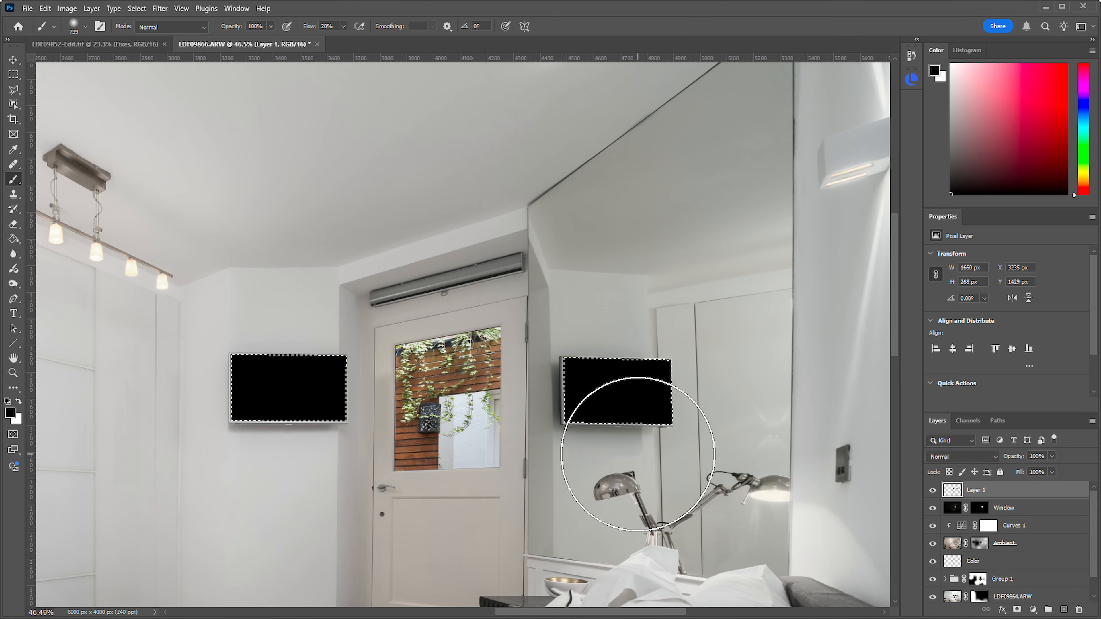
key("x")
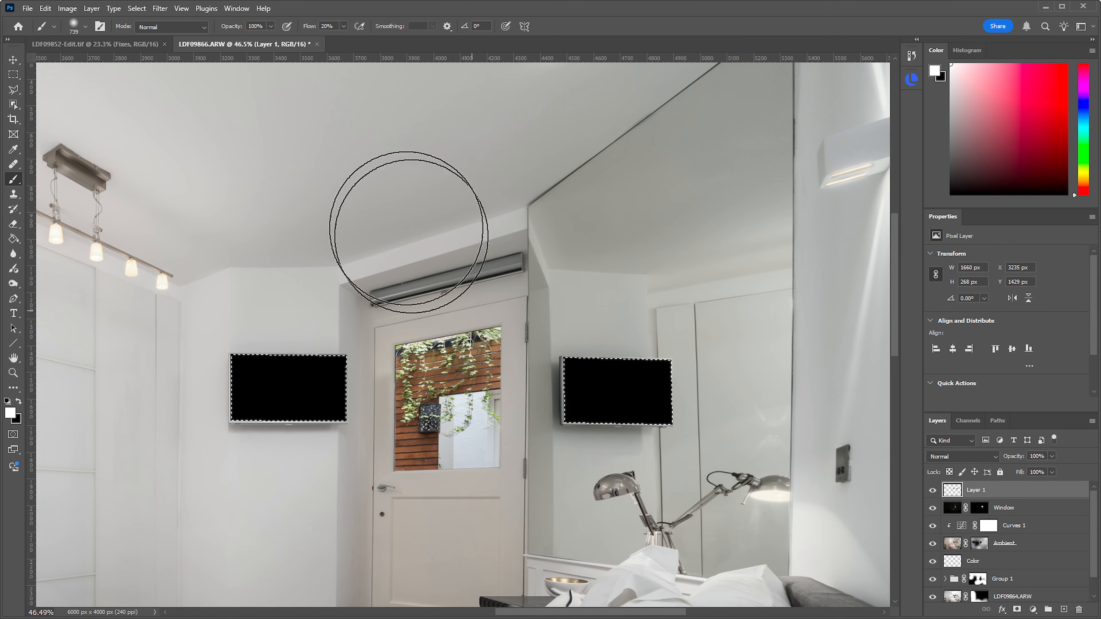
left_click_drag(336, 26, 280, 34)
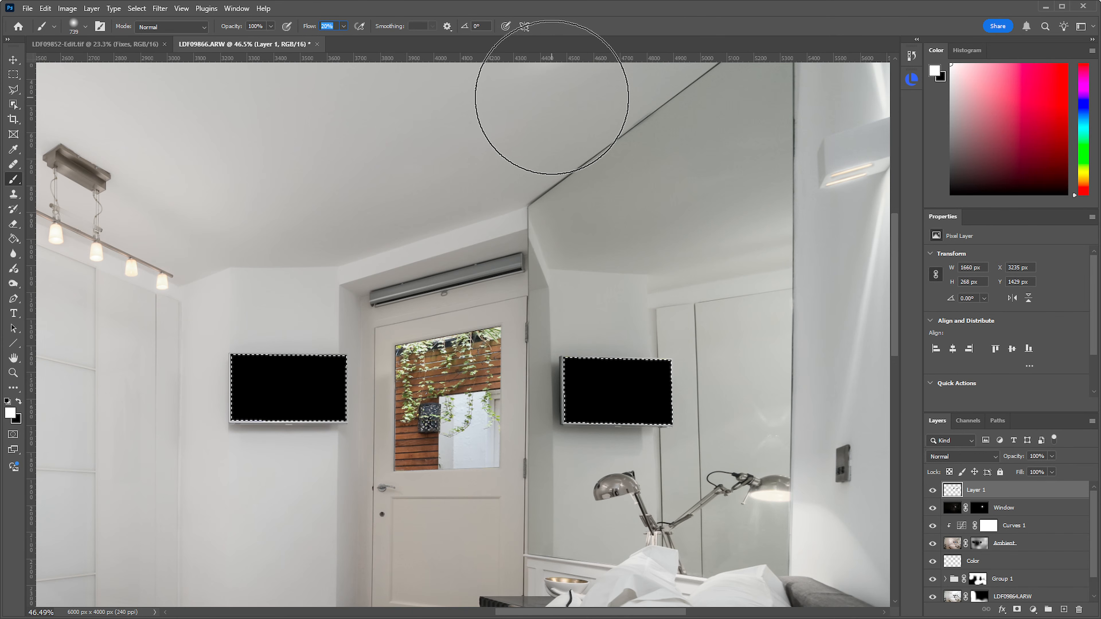
type("3")
key("Return")
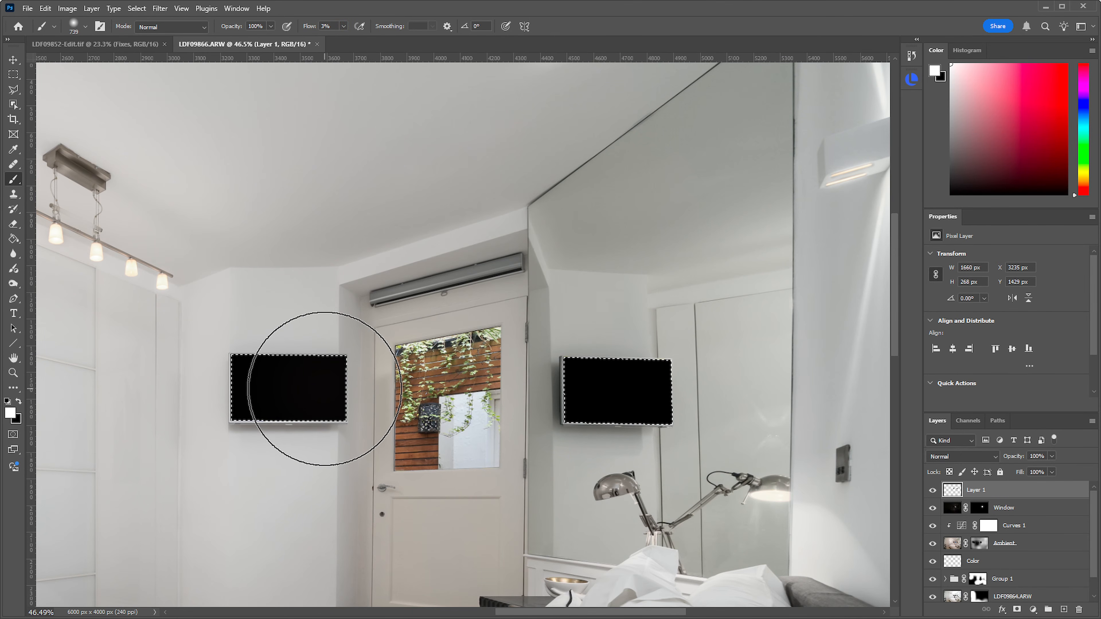
left_click(325, 389)
left_click(329, 386)
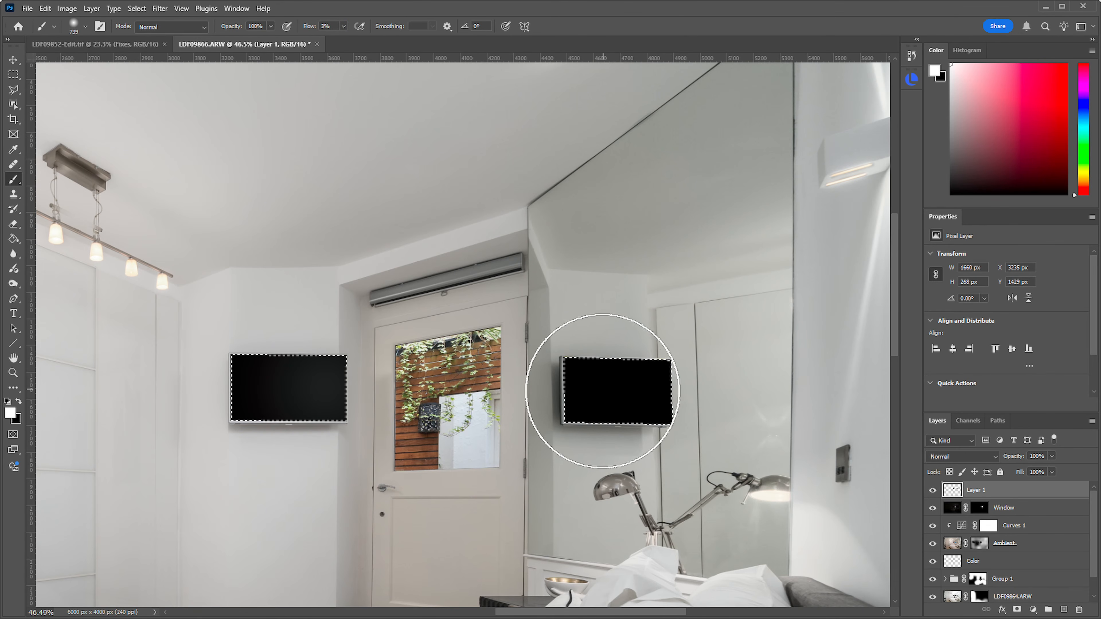
Dab the same white glow onto the mirrored TV's screen, touch up the wall TV again and clear the selection
left_click(582, 388)
left_click(590, 390)
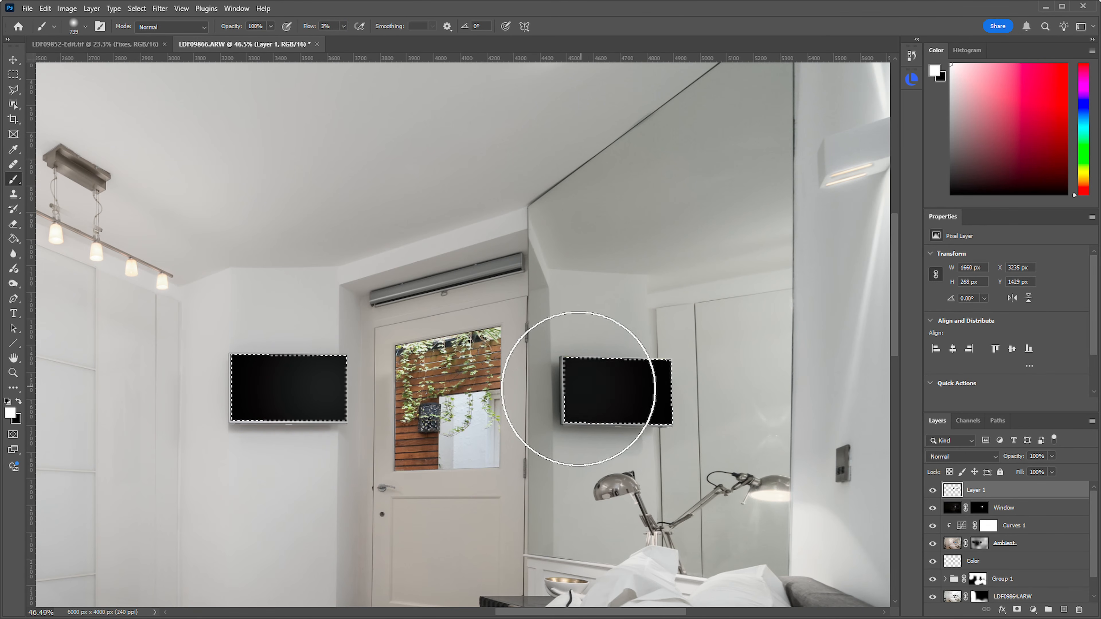
left_click(329, 388)
mouse_move(476, 426)
left_mouse_down()
mouse_move(423, 455)
mouse_move(430, 441)
left_mouse_up()
key("ctrl+d")
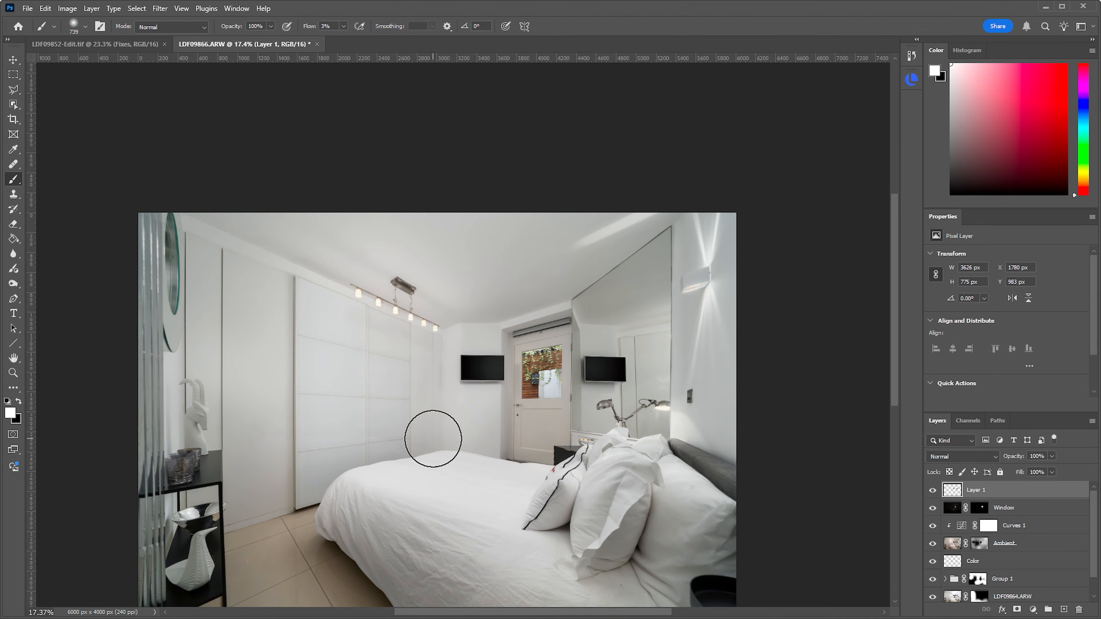
key("ctrl+0")
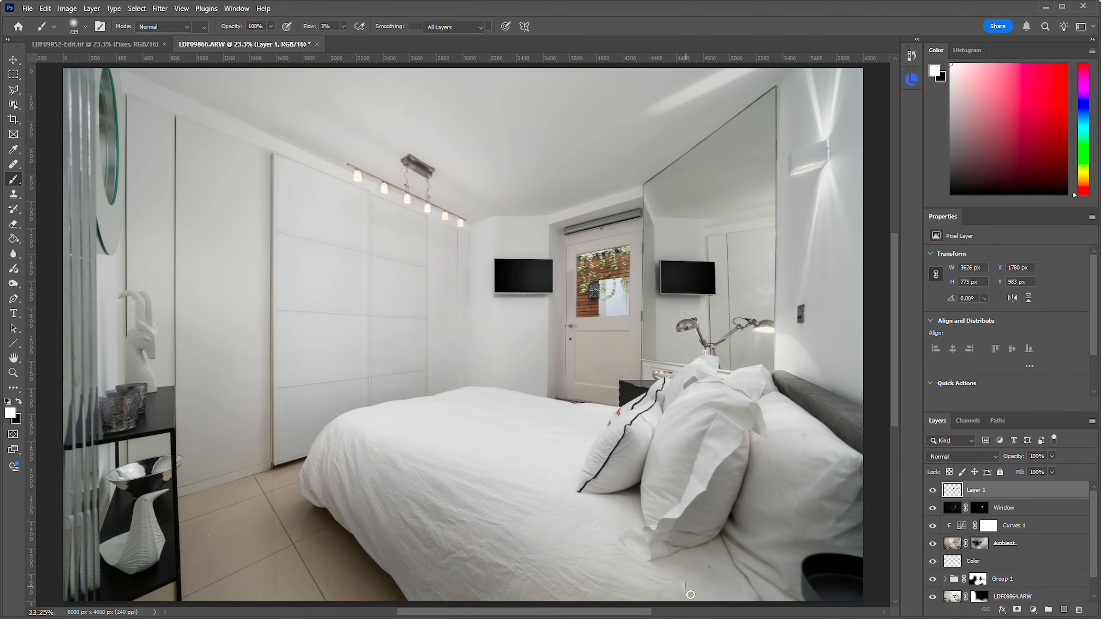
Heal the small mark on the bedsheet in front of the large frilled pillow and save the file
key("j")
scroll(732, 520, "up", 8)
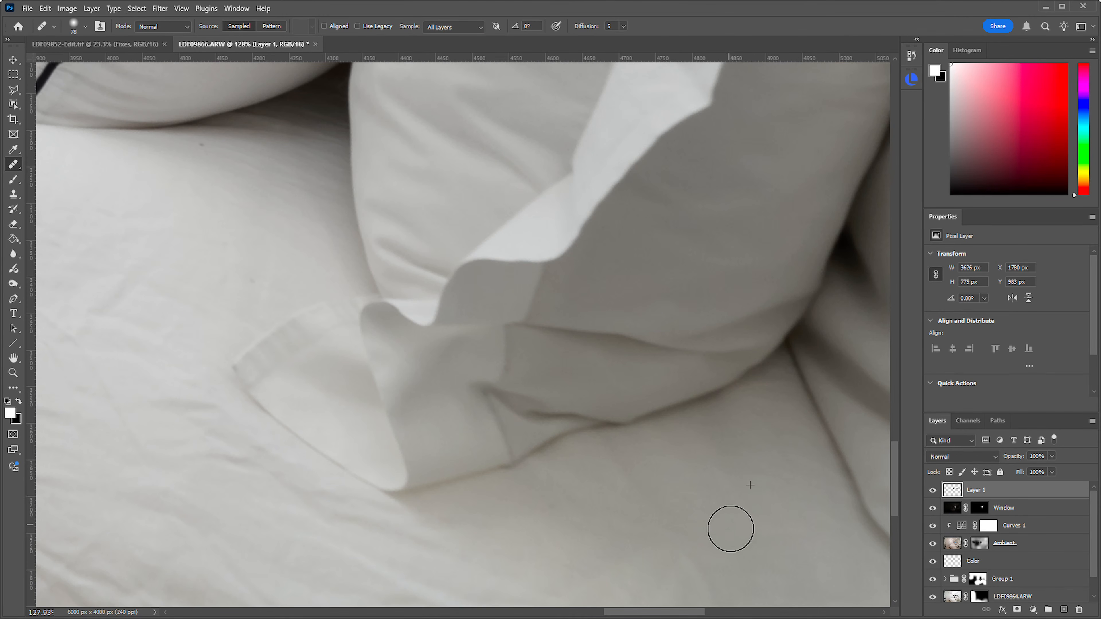
scroll(728, 518, "down", 8)
left_click_drag(676, 475, 674, 520)
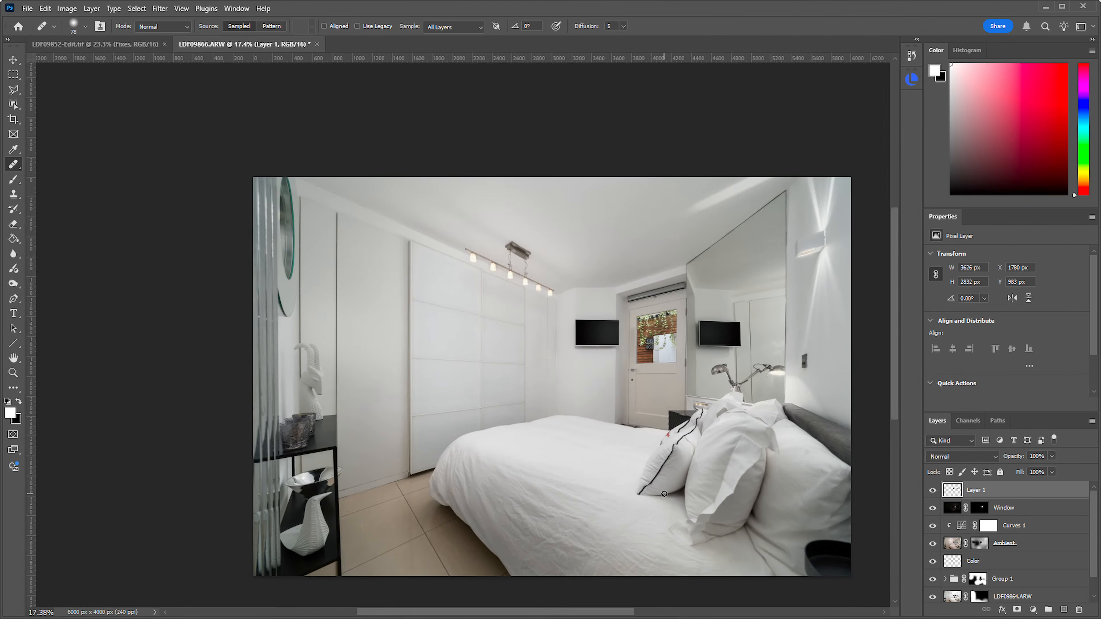
key("ctrl+0")
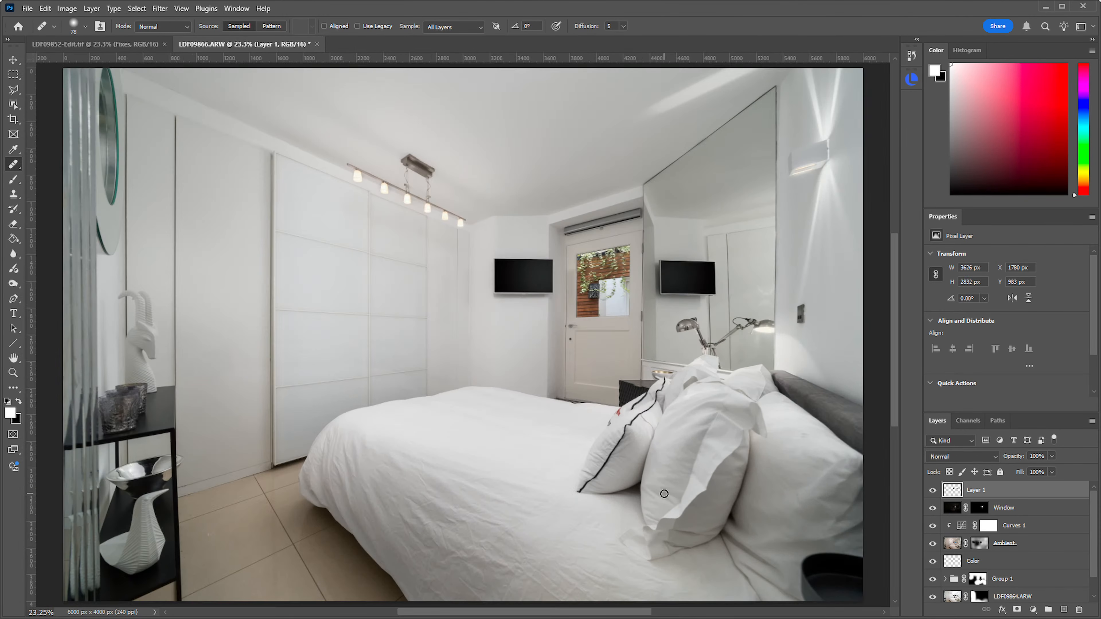
key("ctrl+s")
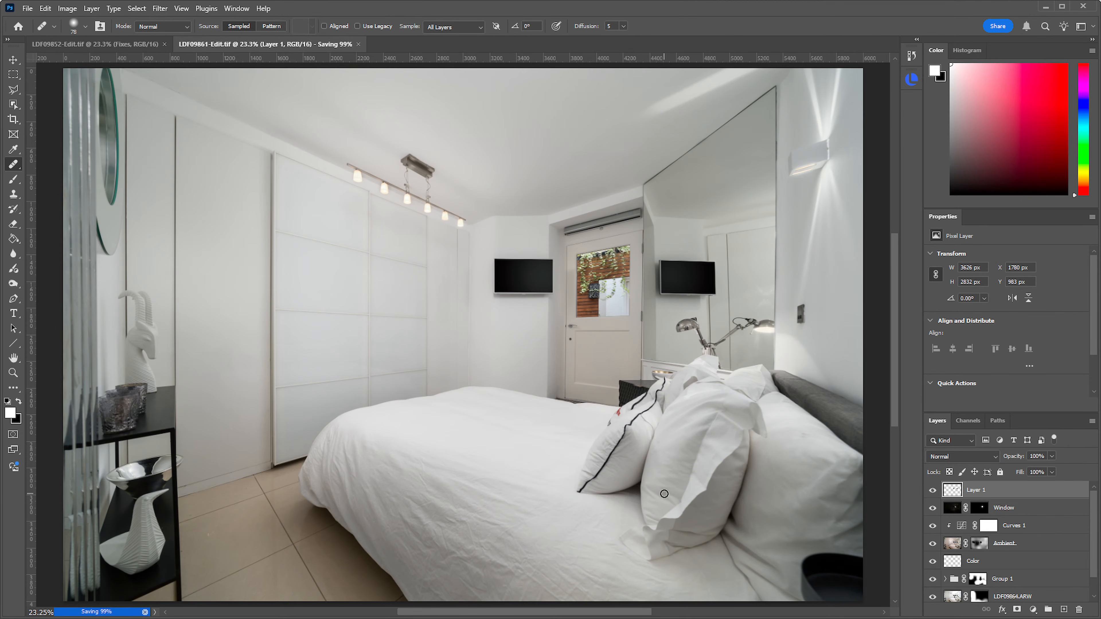
Heal the dark mark on the rear pillow on Layer 1, sampling clean fabric just above it
left_click_drag(814, 433, 877, 450)
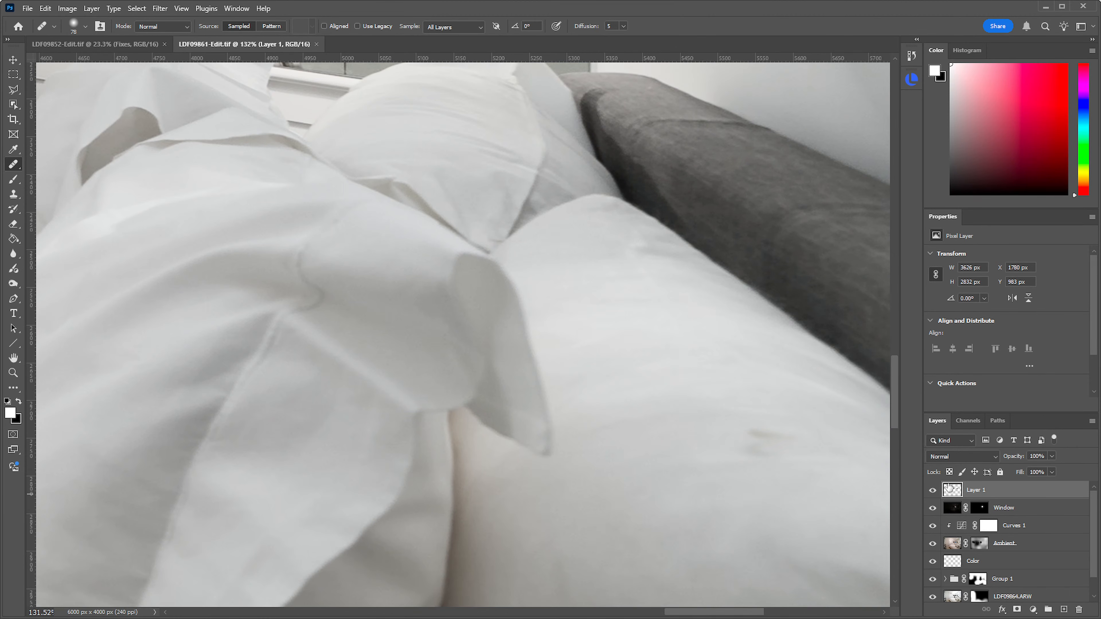
left_click(1021, 511)
key("alt+bracketright")
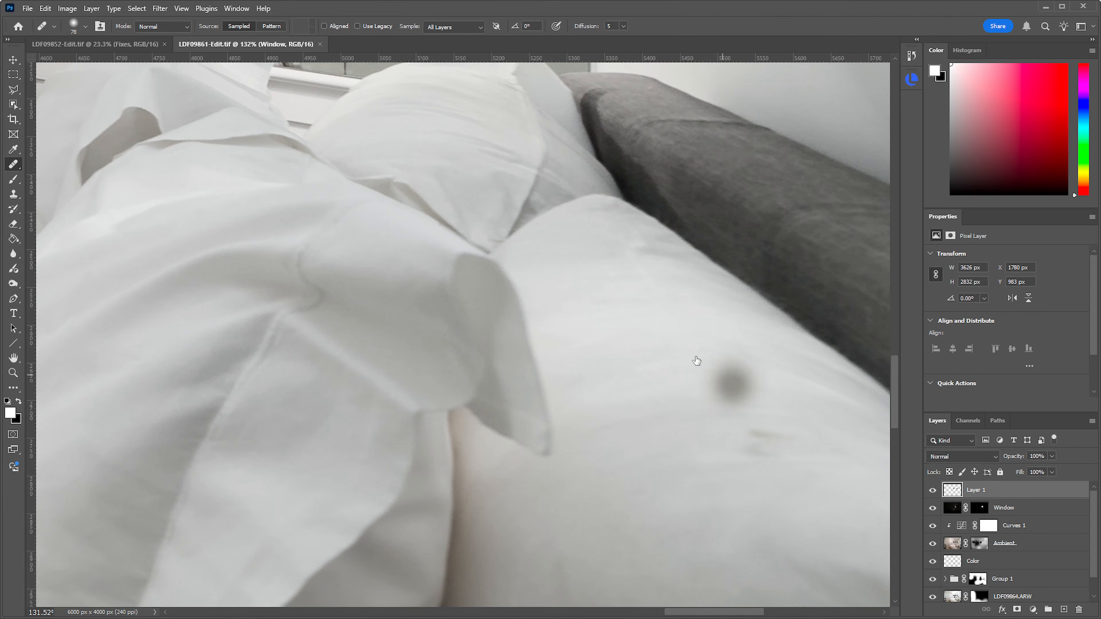
left_click_drag(649, 342, 640, 337)
left_click(722, 395, "alt")
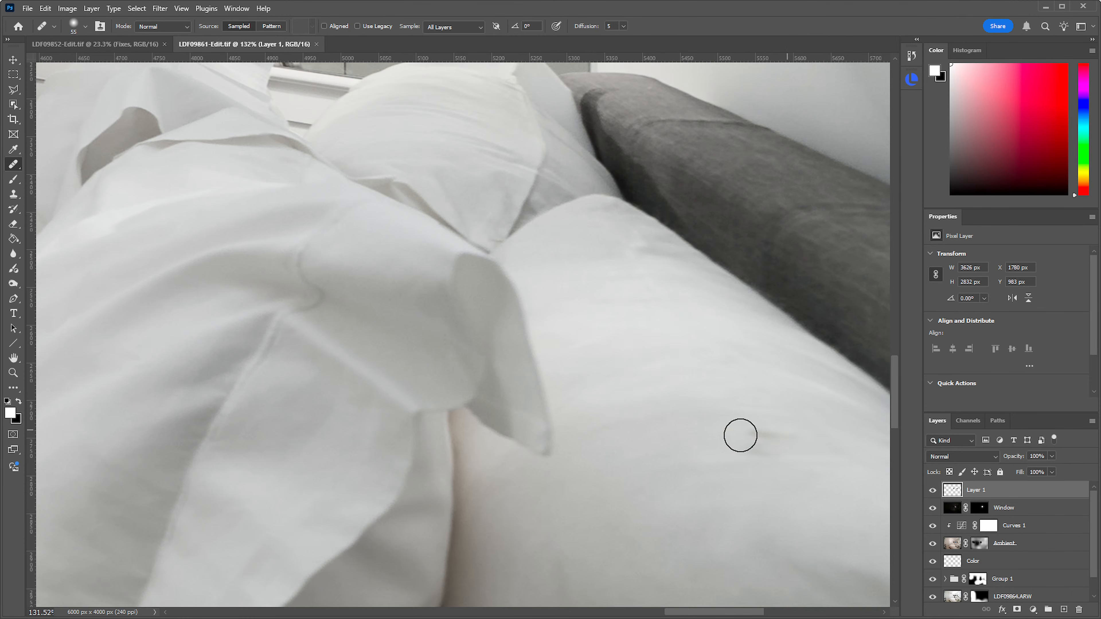
left_click_drag(794, 474, 764, 438)
left_click(701, 444)
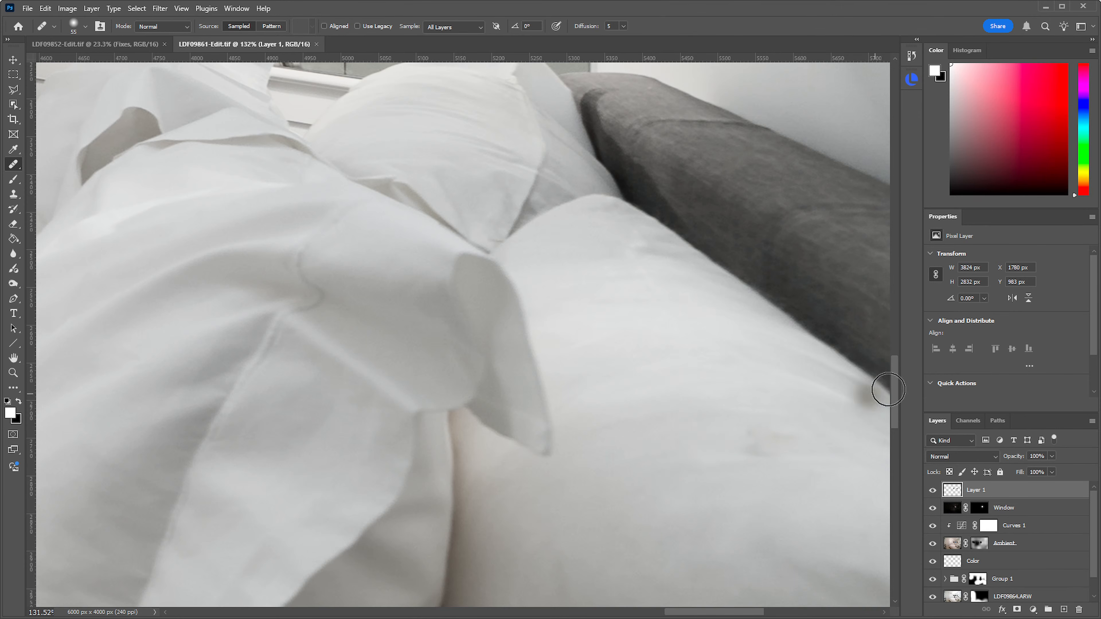
Retouch the rear pillow's edge along the grey headboard with the Healing Brush
mouse_move(895, 386)
left_mouse_down()
mouse_move(895, 398)
mouse_move(895, 355)
left_mouse_up()
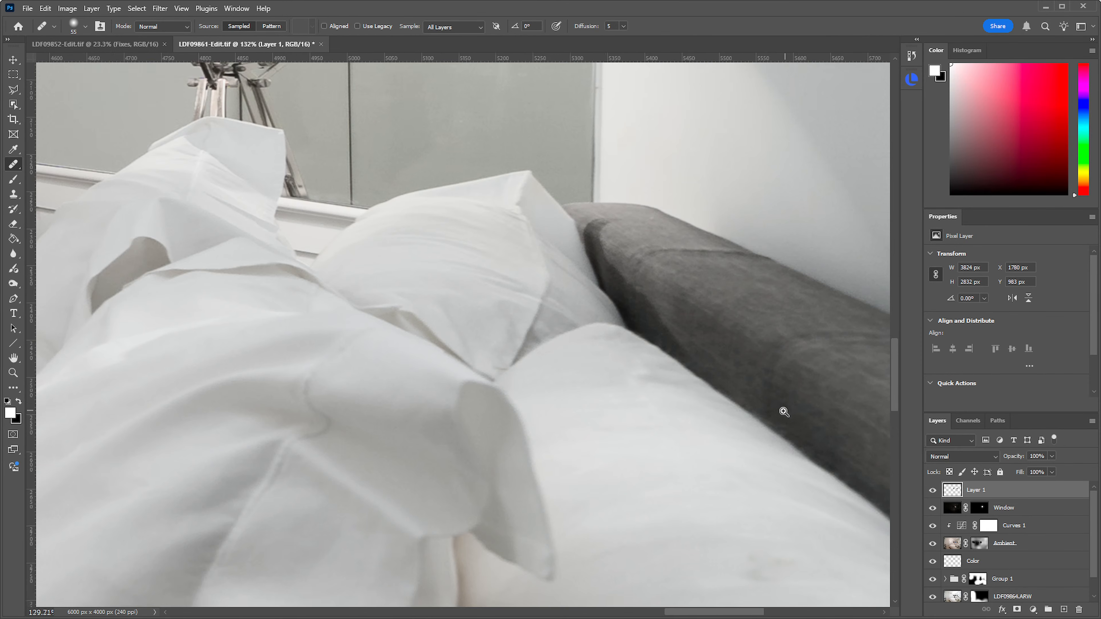
scroll(786, 411, "down", 5)
scroll(774, 436, "up", 5)
left_click_drag(685, 437, 661, 432)
mouse_move(764, 524)
left_mouse_down()
mouse_move(787, 541)
mouse_move(769, 520)
mouse_move(837, 529)
left_mouse_up()
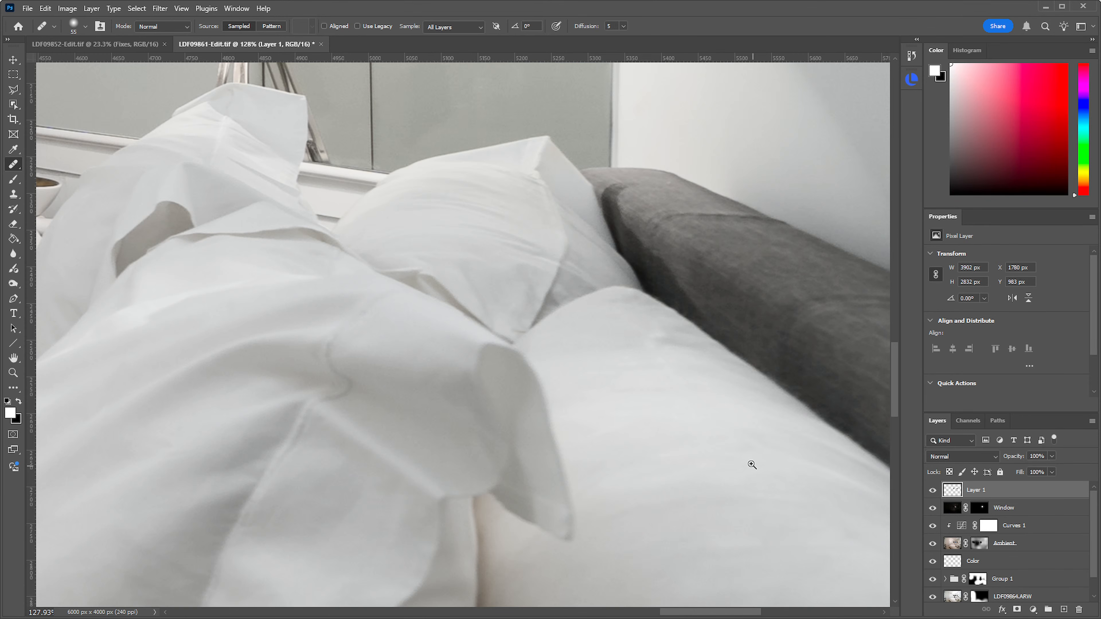
scroll(751, 464, "down", 10)
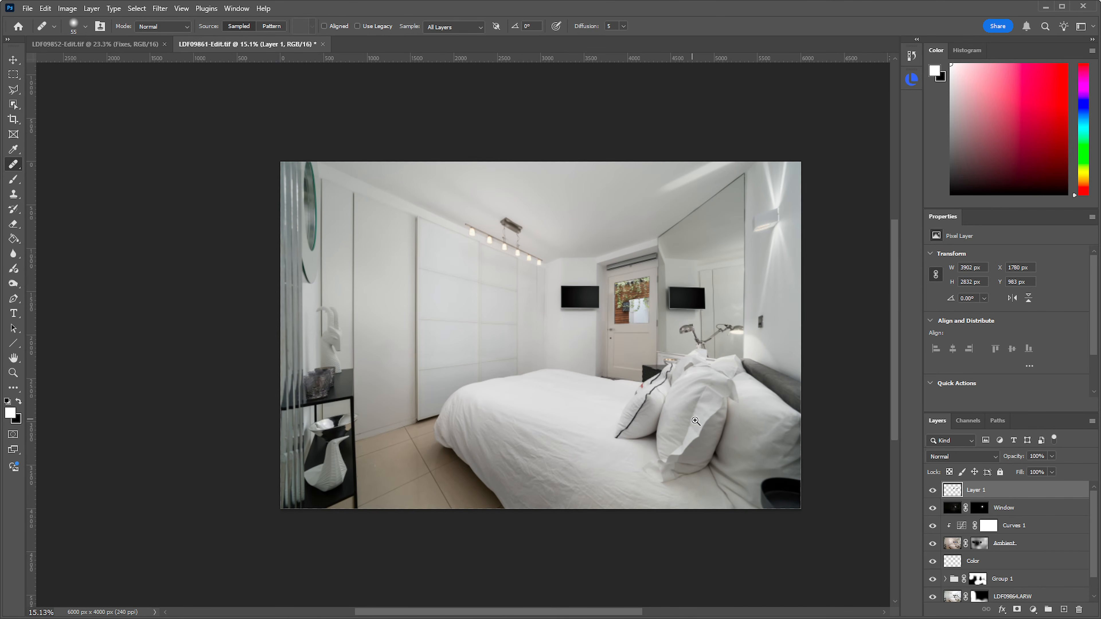
Touch up the lower shaded part of the rear pillow with the Healing Brush and save the file
left_click_drag(736, 416, 813, 280)
left_click_drag(782, 314, 794, 272)
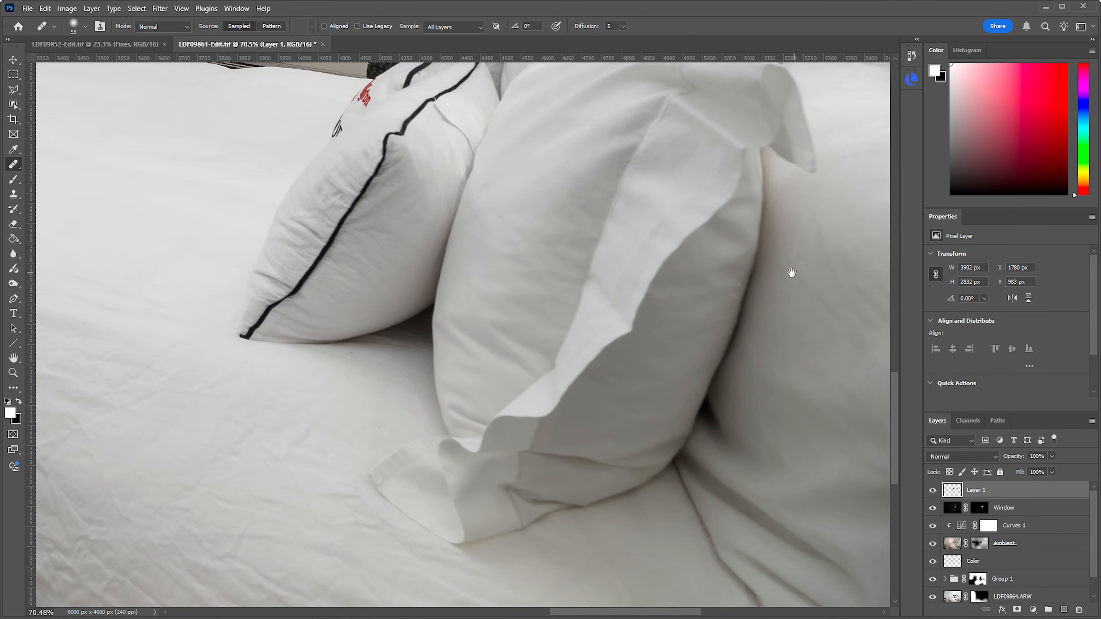
left_click_drag(711, 307, 689, 321)
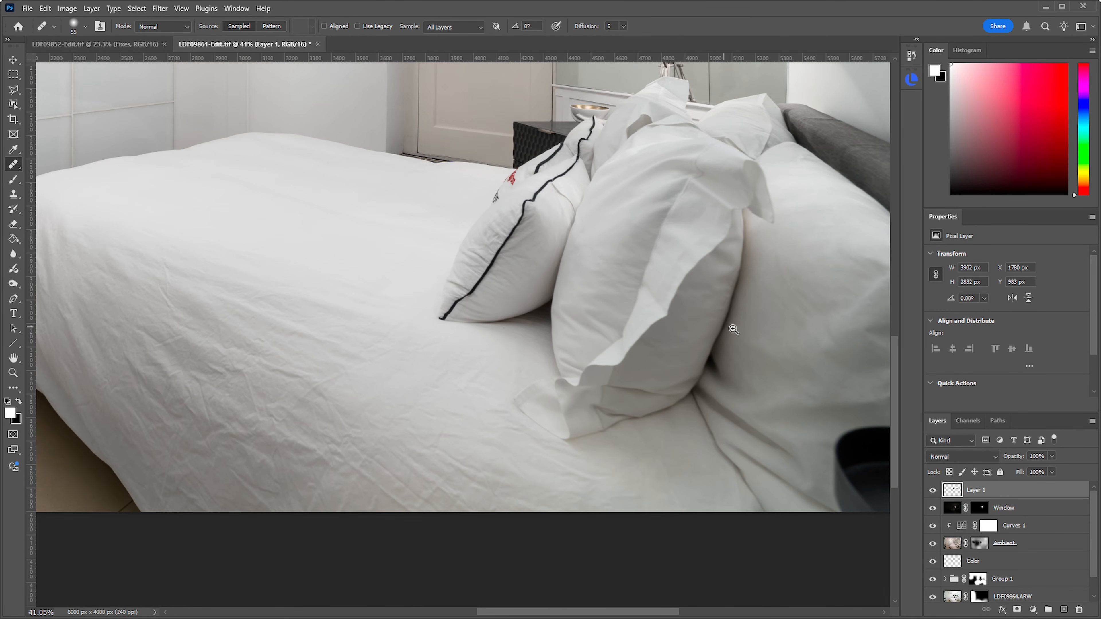
left_click_drag(739, 271, 745, 300)
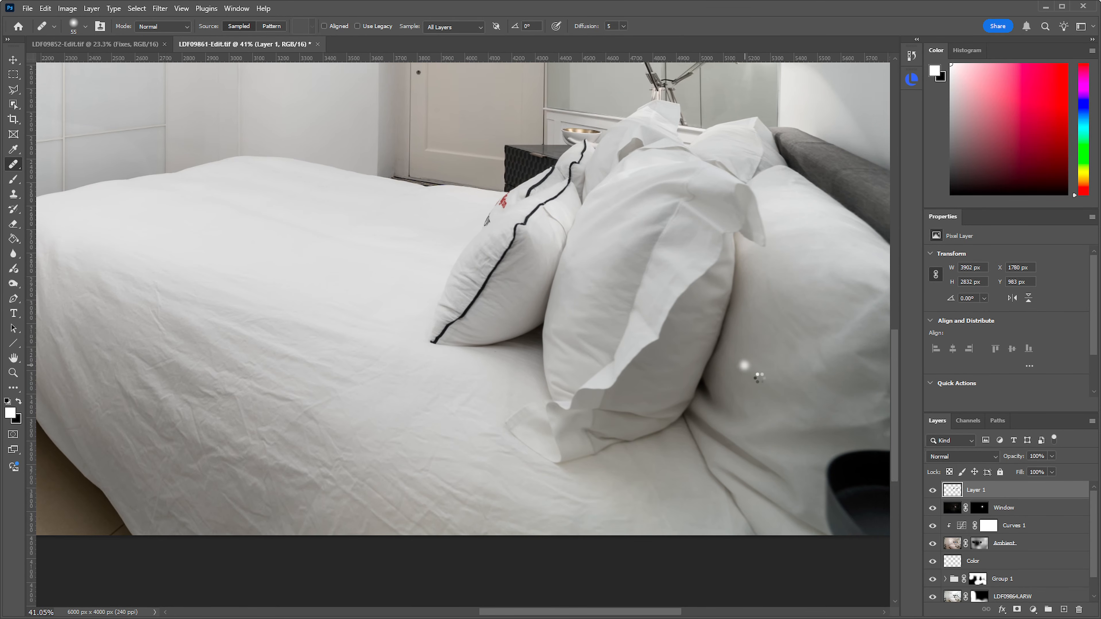
left_click_drag(643, 230, 662, 376)
key("ctrl+0")
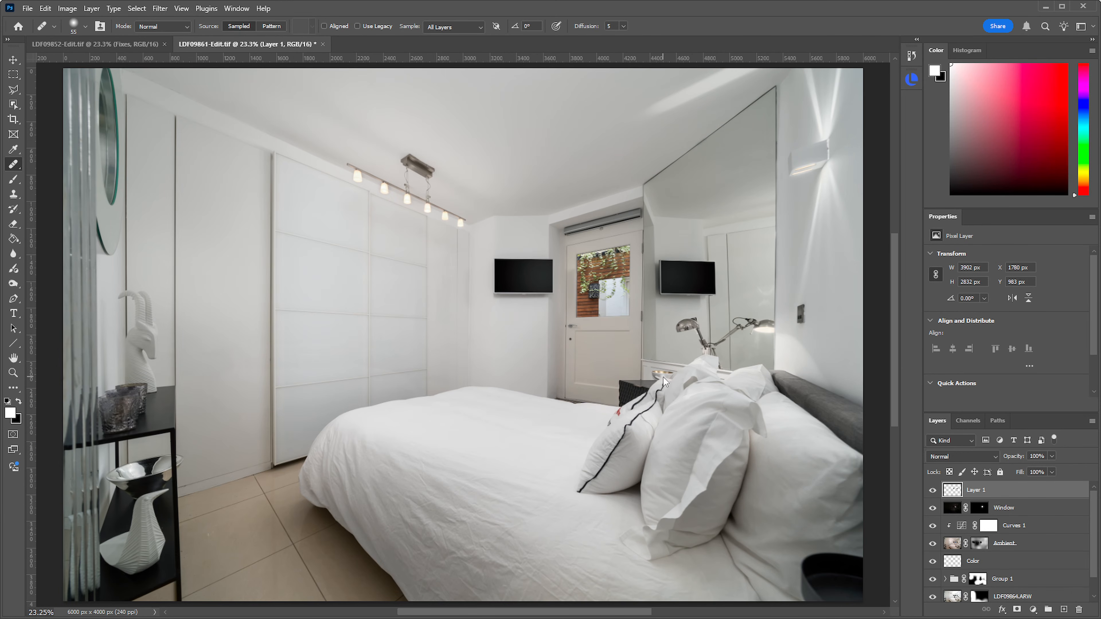
key("ctrl+s")
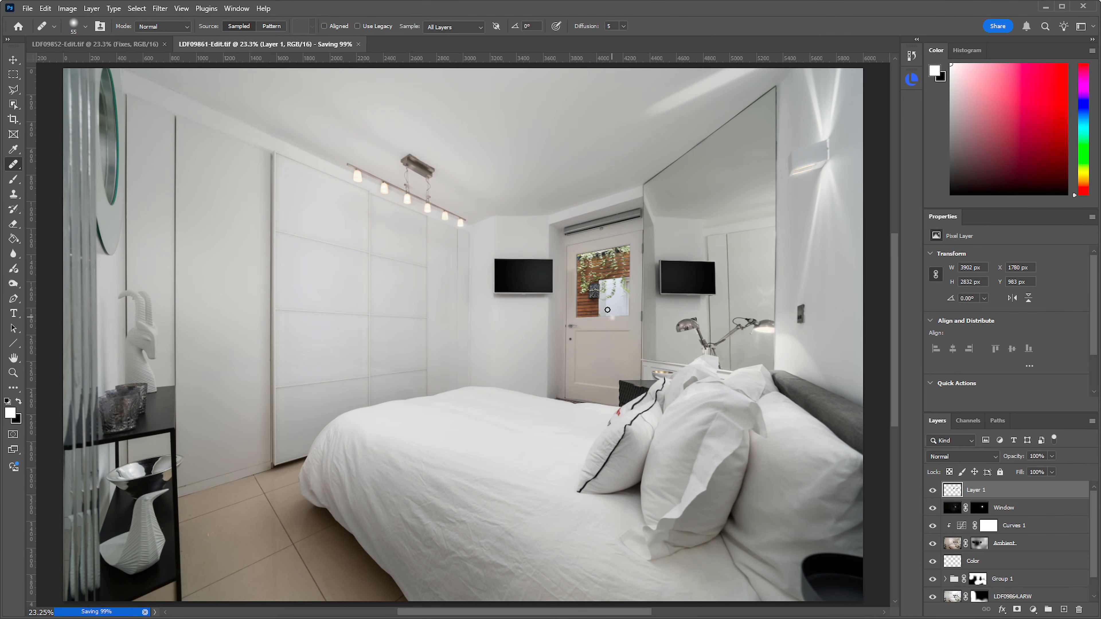
Close LDF09852-Edit.tif, switch to Lightroom Classic and give LDF09861-Edit.tif the Red color label
left_click(164, 44)
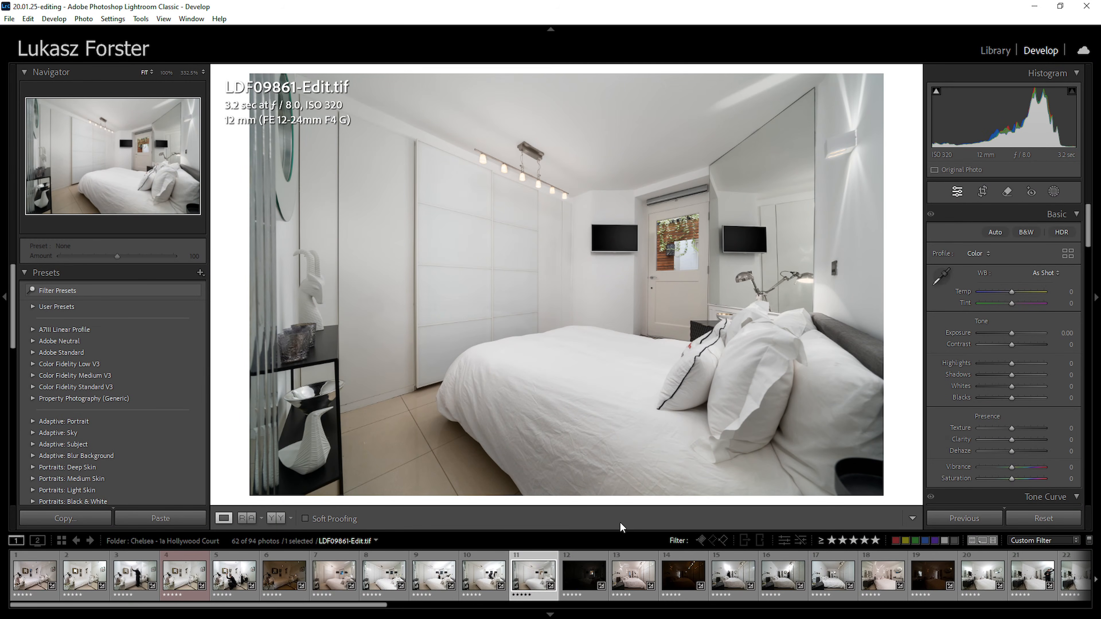
key("6")
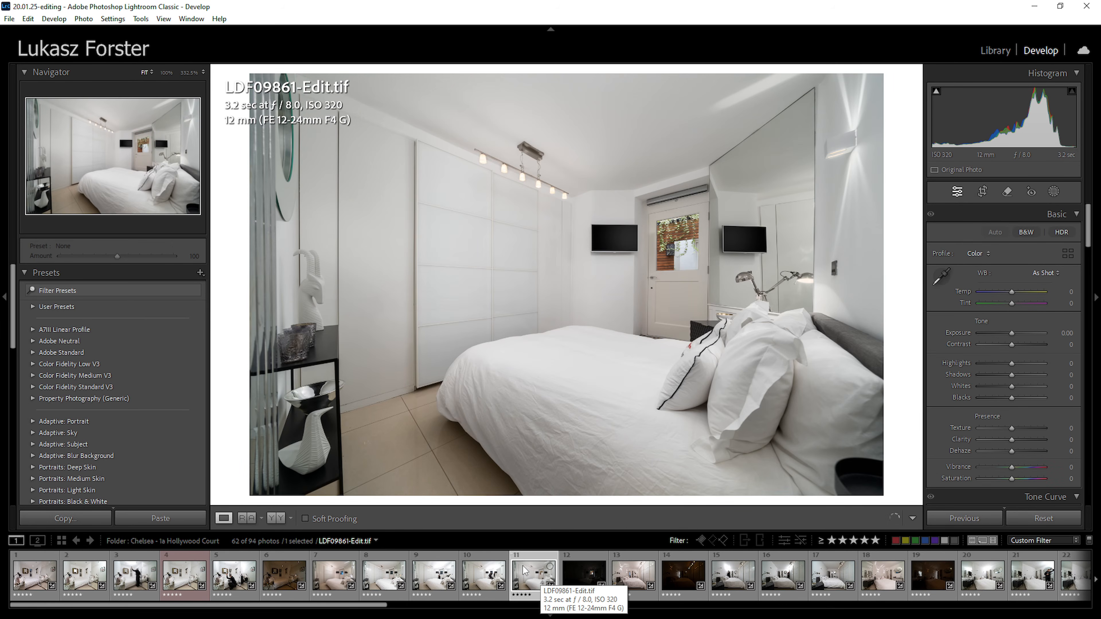
key("6")
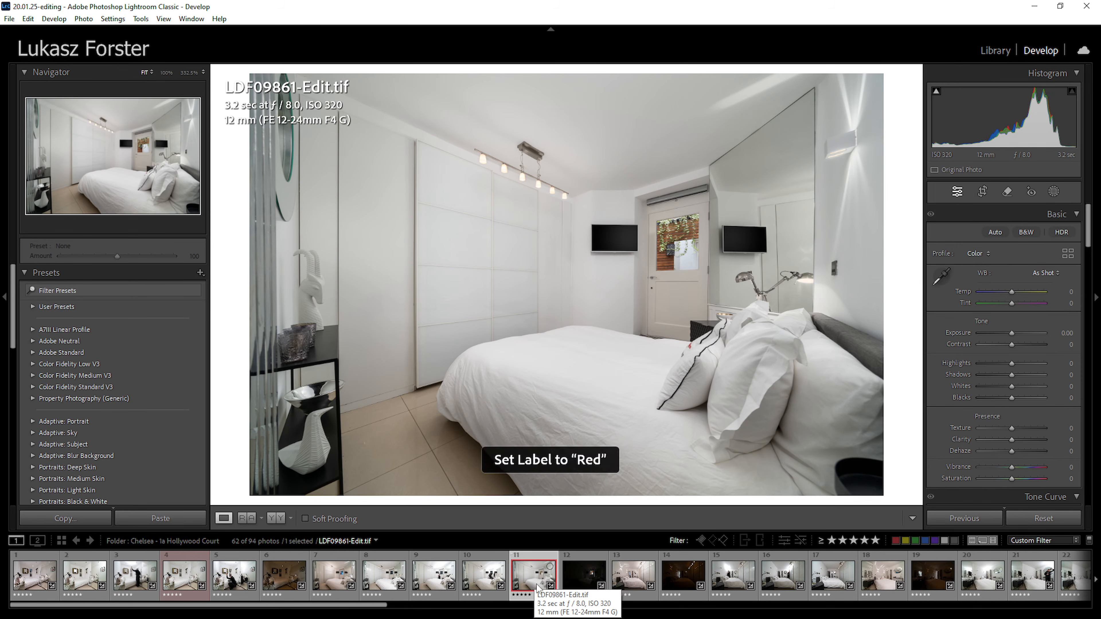
Open the five bracketed bedroom photos from LDF09868.ARW to LDF09873.ARW as layers in one Photoshop document
left_click(629, 583)
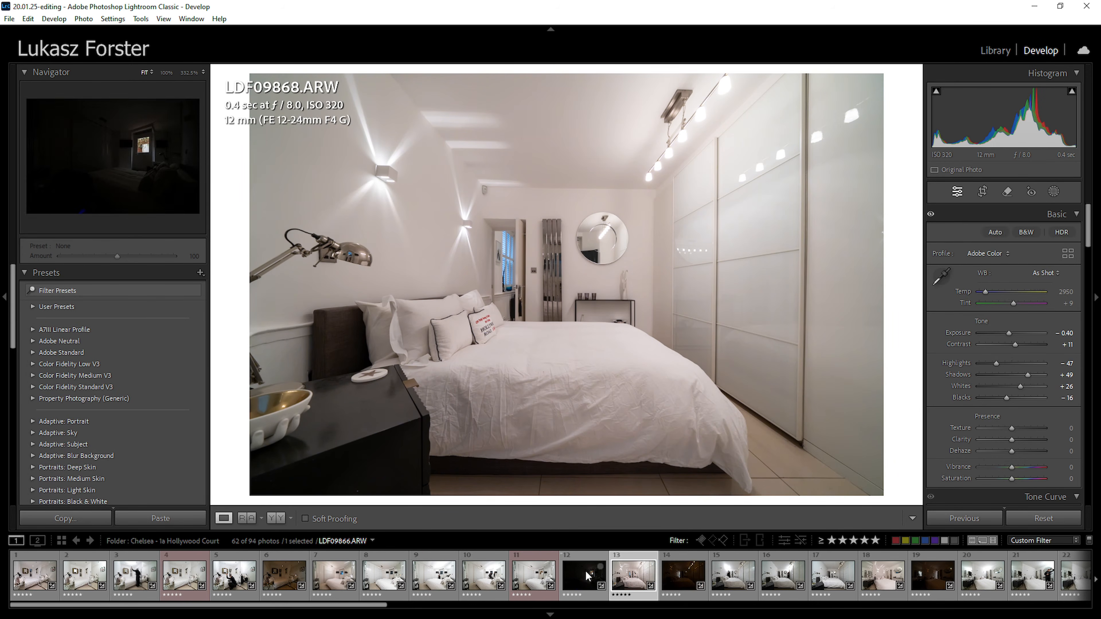
left_click(836, 581, "shift")
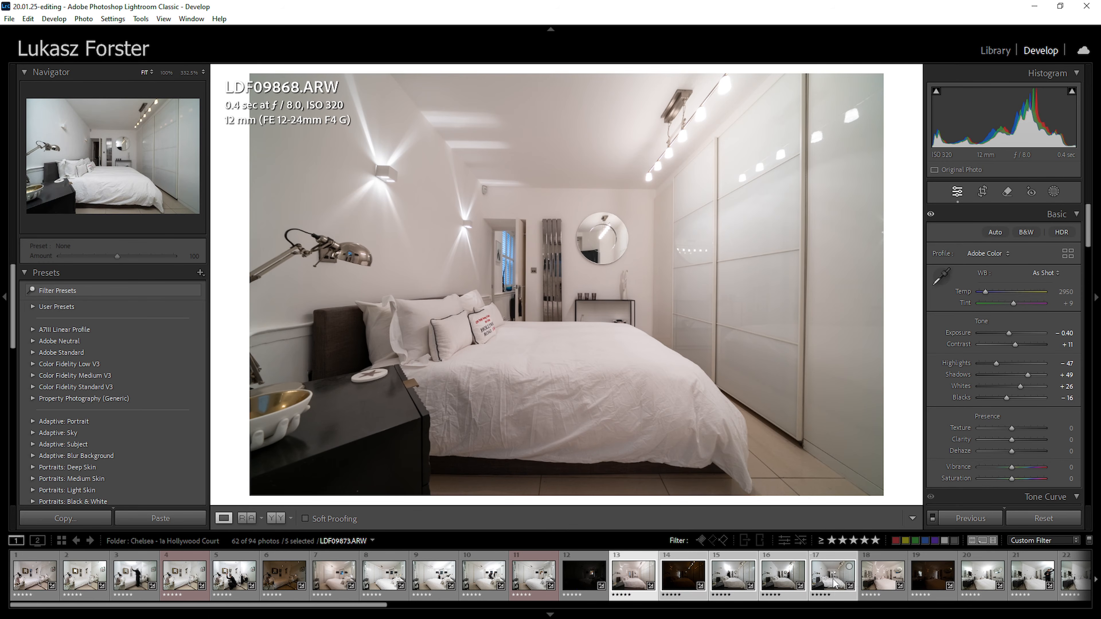
right_click(833, 577)
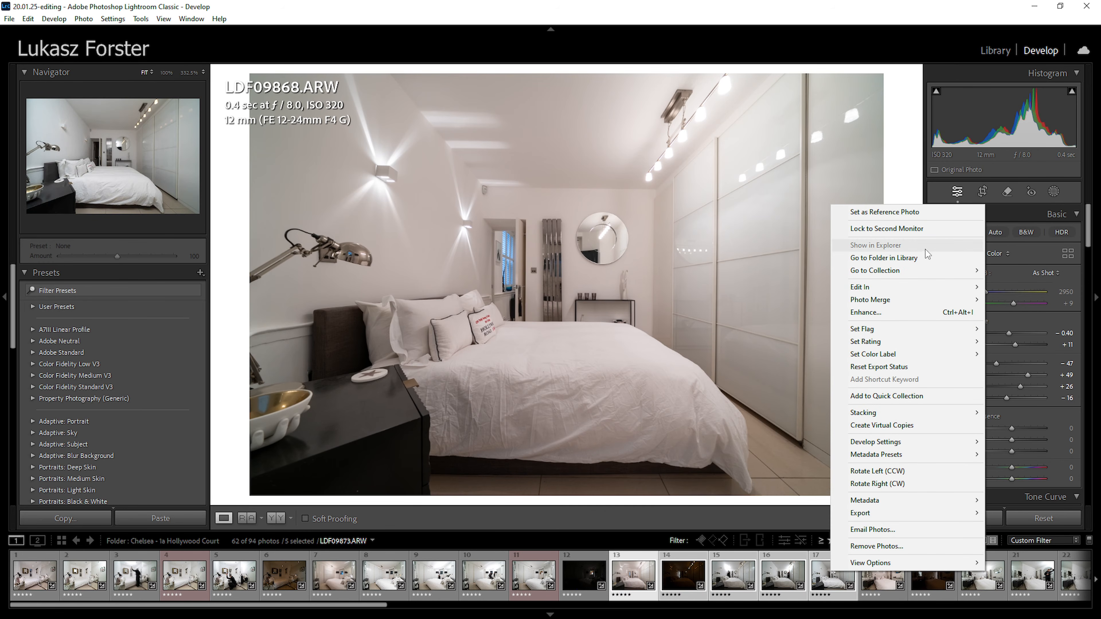
mouse_move(956, 288)
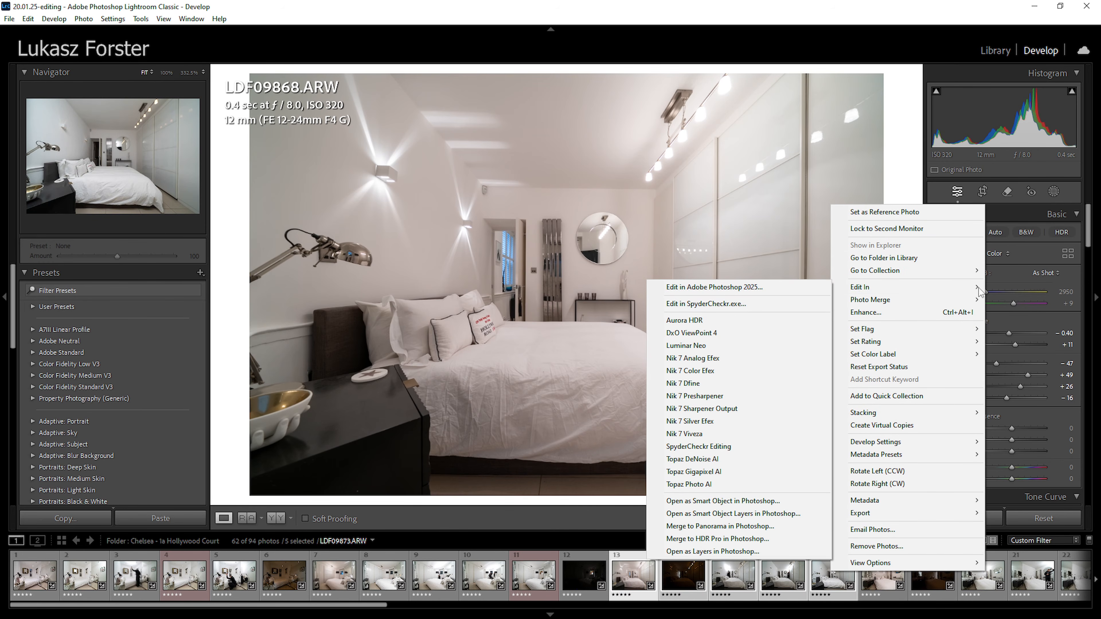
left_click(738, 551)
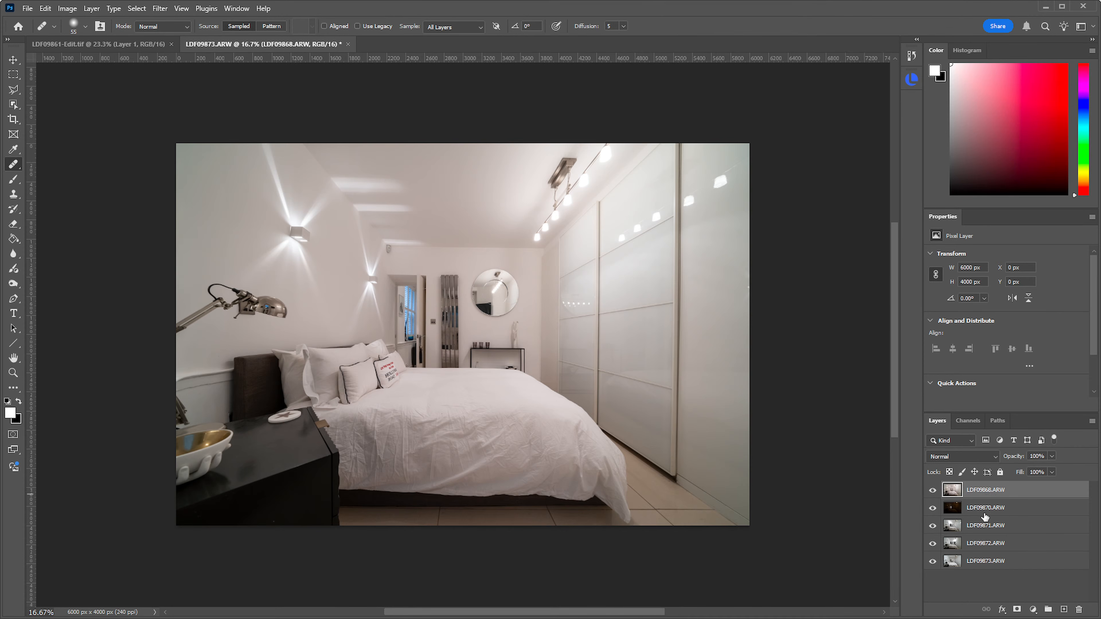
Rename the LDF09868.ARW layer as Ambient
double_click(985, 490)
type("Ambient")
key("Return")
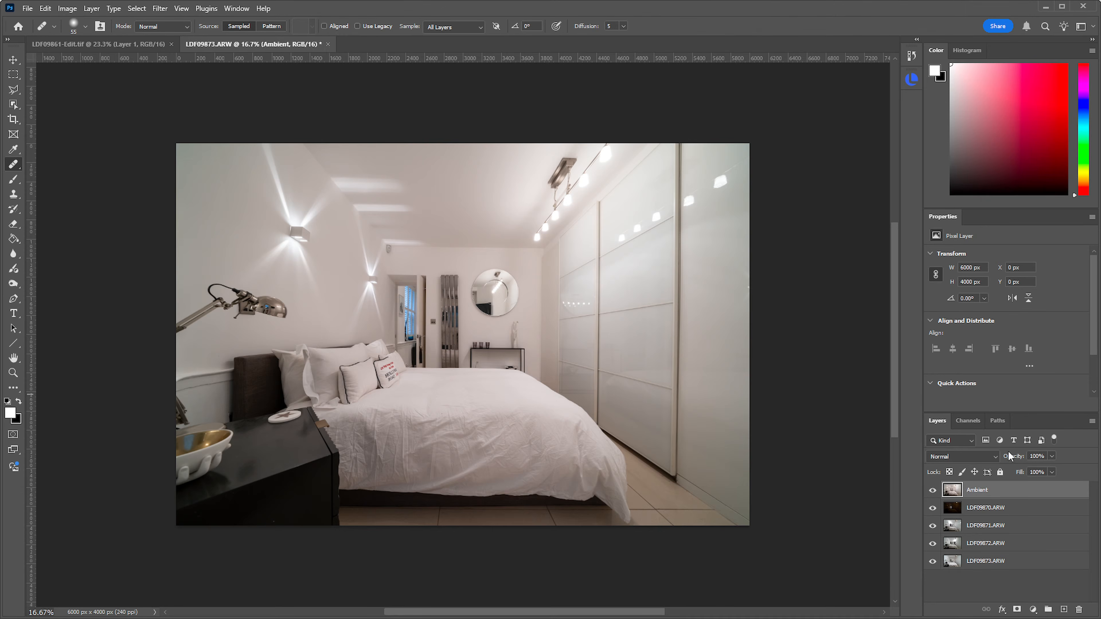
Set the Ambient layer's blend mode to Luminosity and hide the layer
left_click(972, 458)
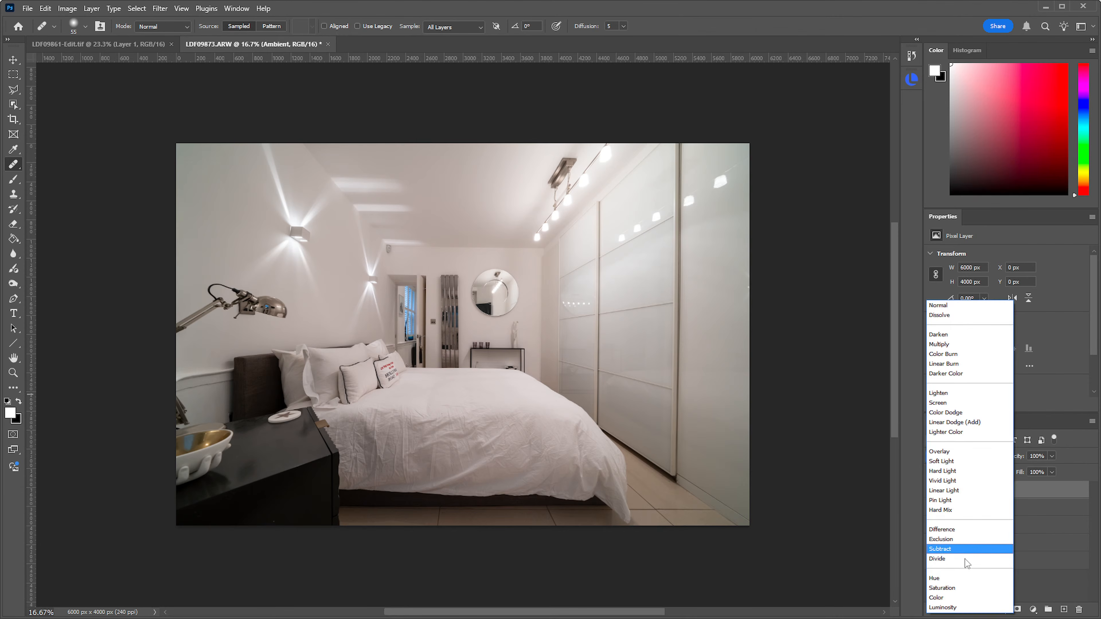
left_click(951, 612)
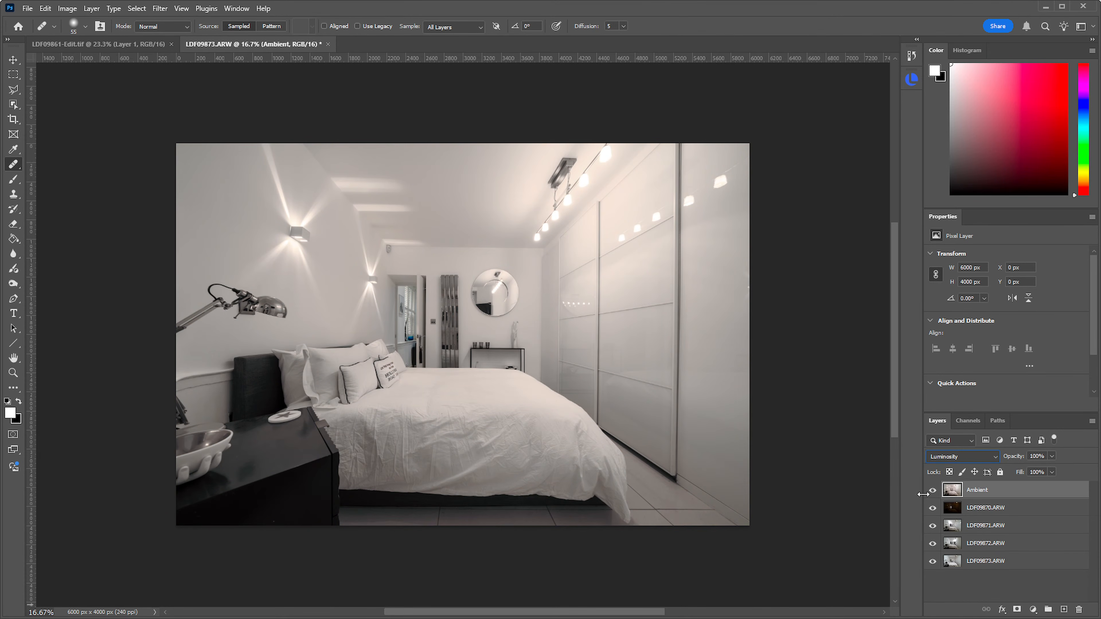
left_click(932, 491)
Hide the LDF09870.ARW and LDF09871.ARW layers and select the LDF09872.ARW flash layer, keeping it shown
left_click(974, 510)
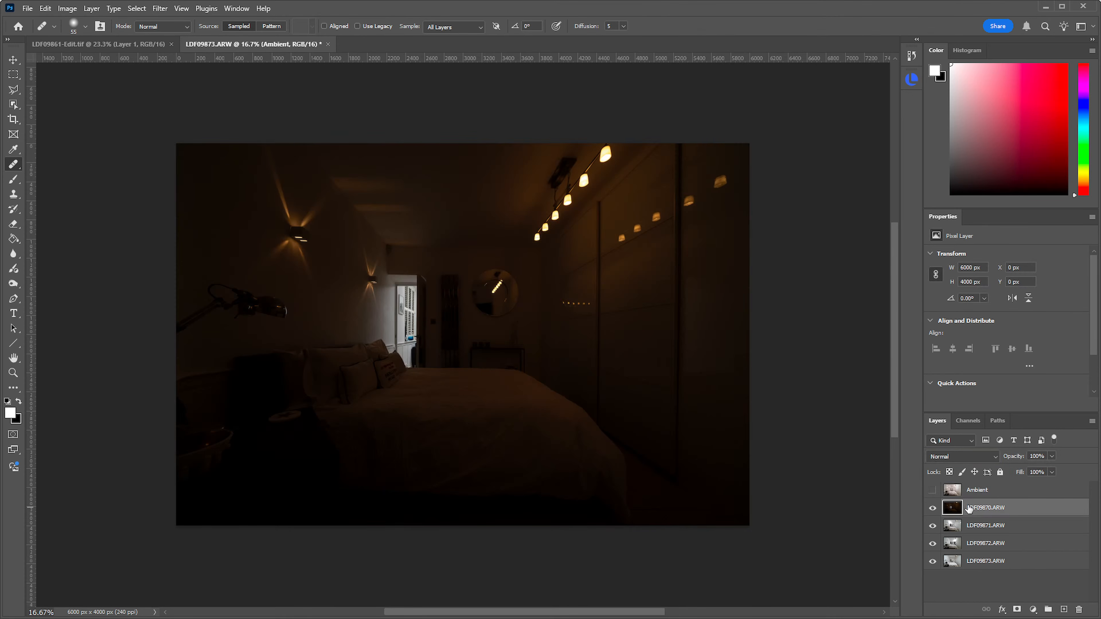
left_click(932, 508)
left_click(932, 525)
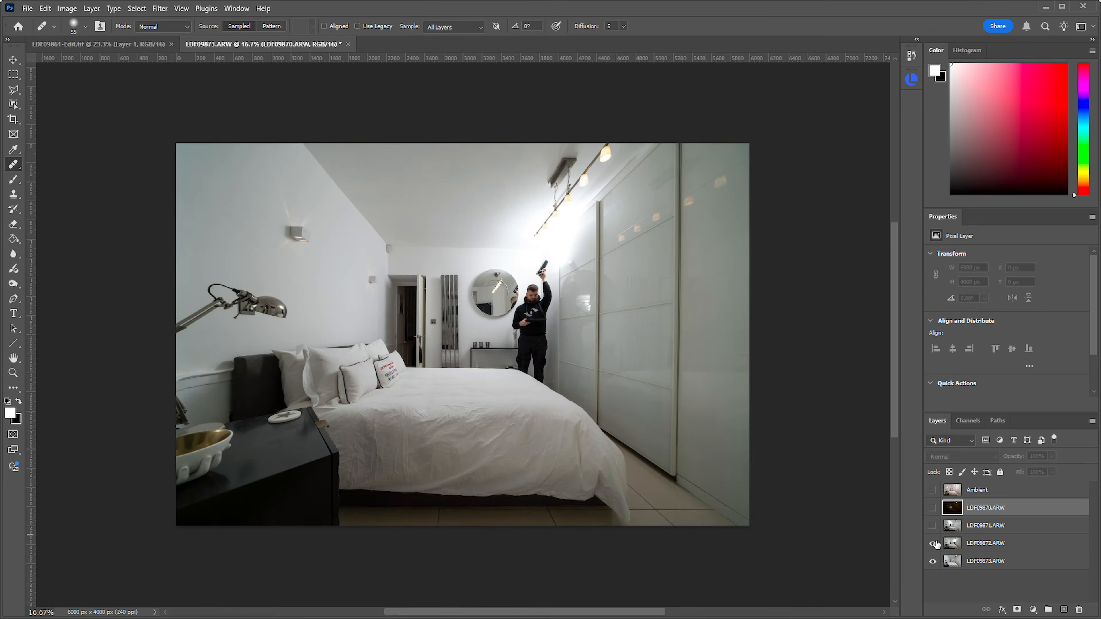
left_click(932, 542)
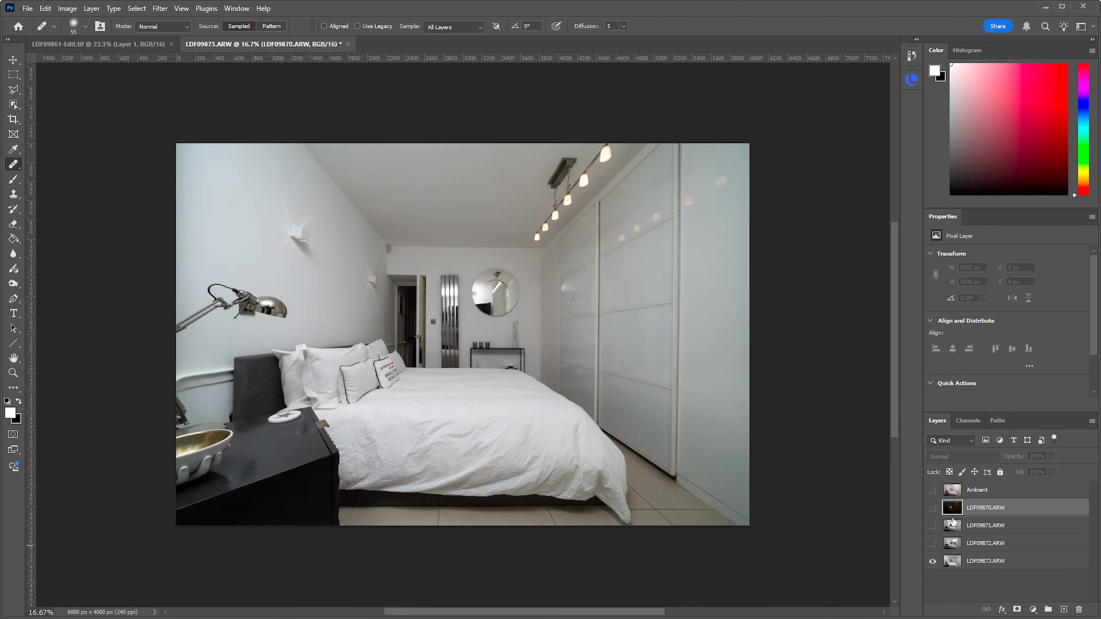
left_click(932, 543)
left_click(985, 542)
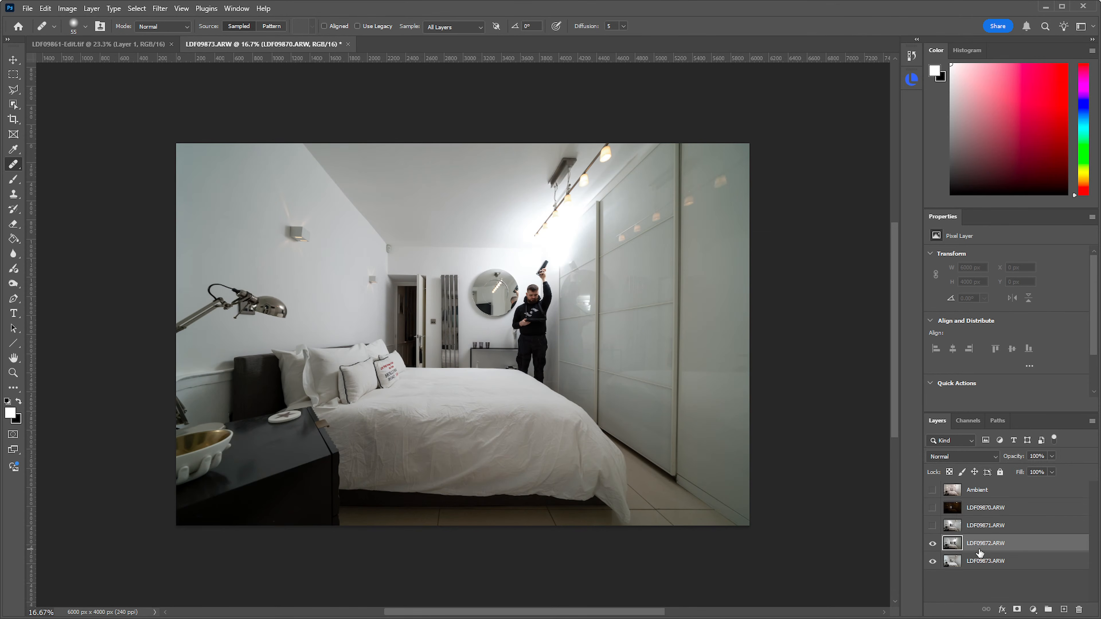
Add a black mask to LDF09872.ARW and brush in its flash light over the doorway and lamp-side wall at 3% flow
left_click(1016, 609, "alt")
key("b")
mouse_move(407, 327)
left_mouse_down()
mouse_move(459, 319)
mouse_move(438, 290)
left_mouse_up()
mouse_move(387, 254)
left_mouse_down()
mouse_move(350, 309)
mouse_move(226, 273)
mouse_move(202, 249)
mouse_move(223, 439)
mouse_move(325, 136)
mouse_move(381, 278)
mouse_move(437, 246)
mouse_move(420, 347)
mouse_move(364, 366)
mouse_move(422, 265)
mouse_move(452, 250)
mouse_move(407, 336)
mouse_move(393, 185)
mouse_move(320, 192)
mouse_move(331, 217)
left_mouse_up()
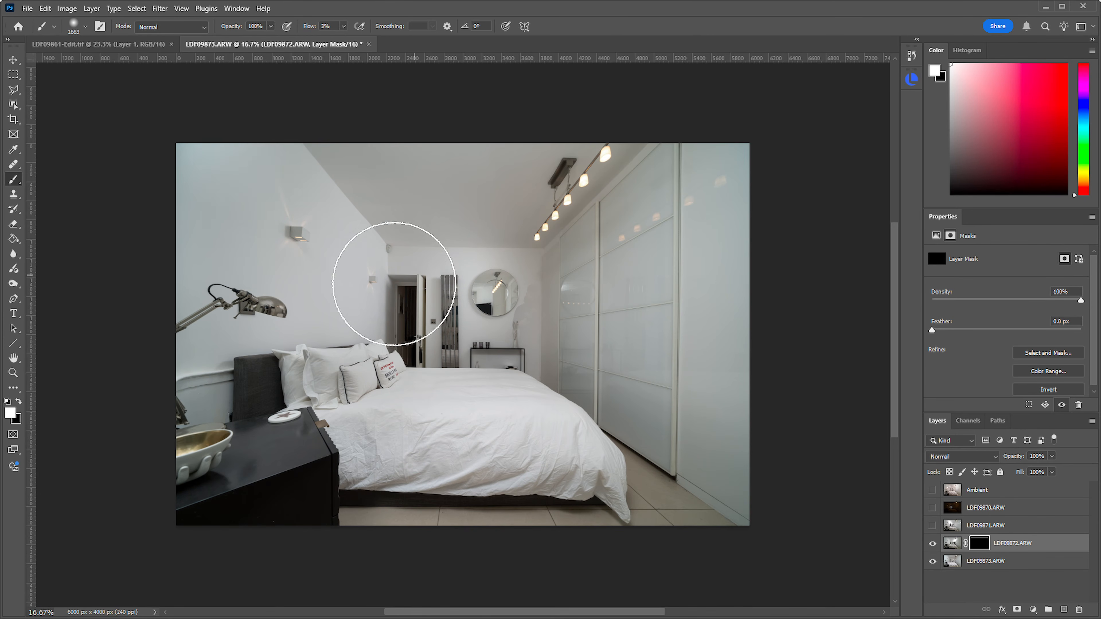
Paint black on the LDF09872.ARW mask to remove the ghosting beside the round mirror and vase
key("j")
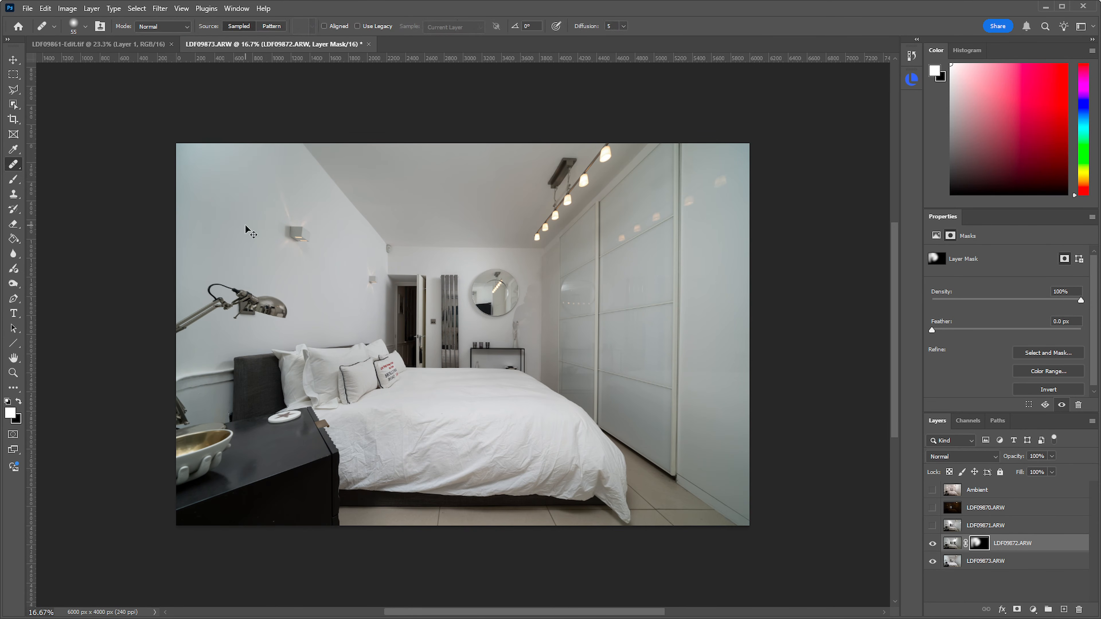
key("b")
key("x")
right_click(230, 184, "alt")
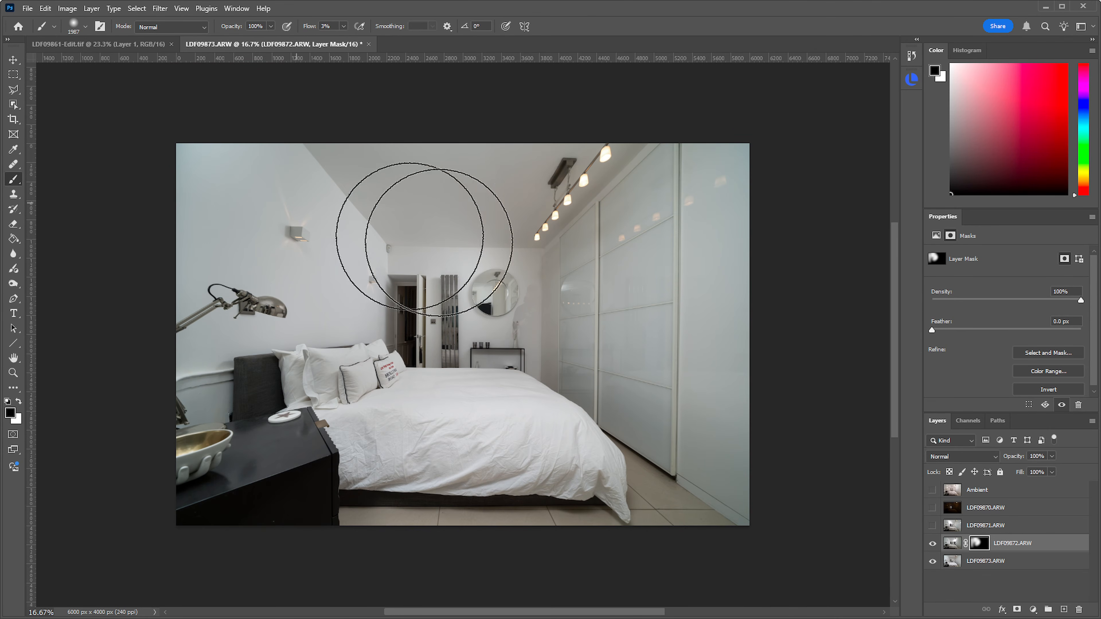
right_click(544, 292, "alt")
left_click_drag(509, 295, 486, 295)
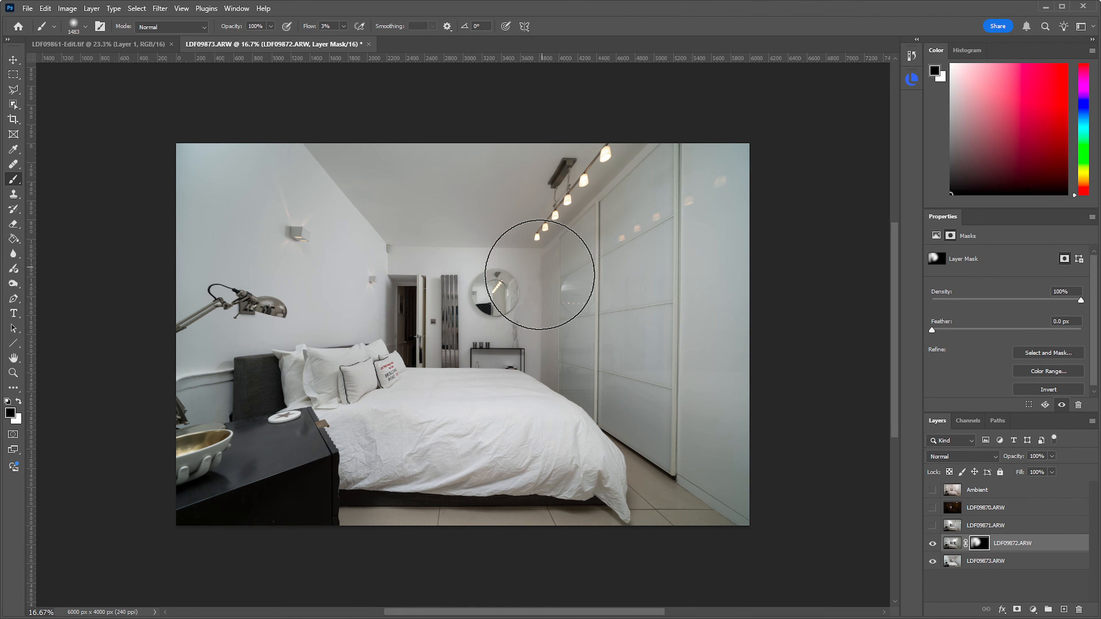
key("x")
right_click(523, 312, "alt")
key("x")
Show LDF09871.ARW, add a black mask and brush in its flash light over the wardrobes, ceiling and back wall
left_click(932, 525)
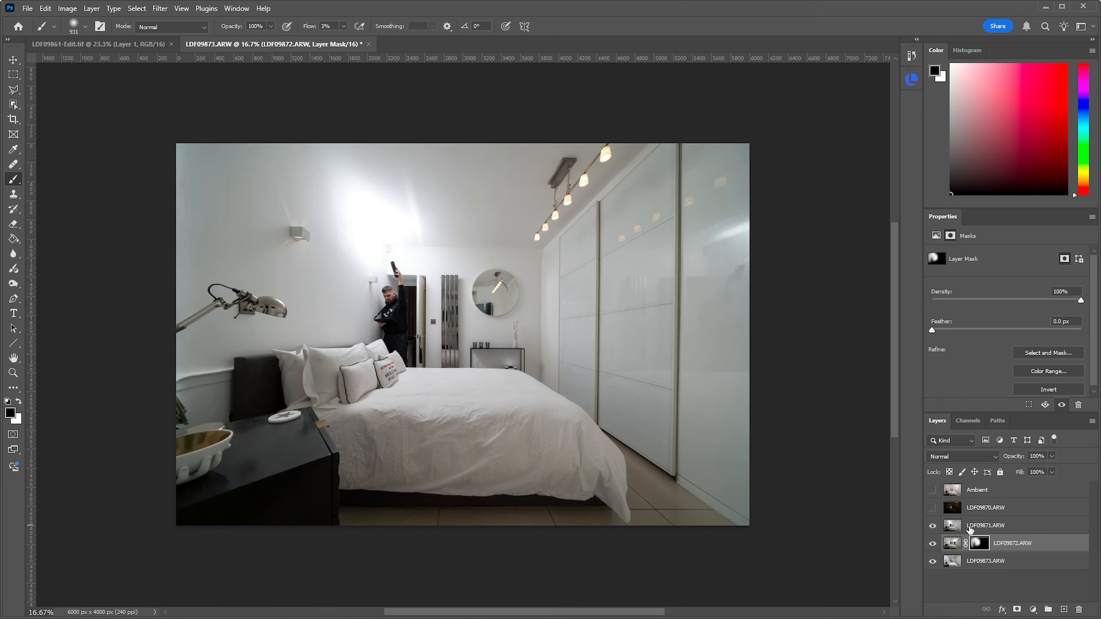
left_click(988, 525)
key("x")
left_click(1014, 610, "alt")
right_click(514, 329, "alt")
mouse_move(530, 331)
left_mouse_down()
mouse_move(592, 368)
mouse_move(570, 342)
mouse_move(588, 394)
mouse_move(619, 208)
mouse_move(709, 331)
mouse_move(738, 160)
left_mouse_up()
right_click(585, 392, "alt")
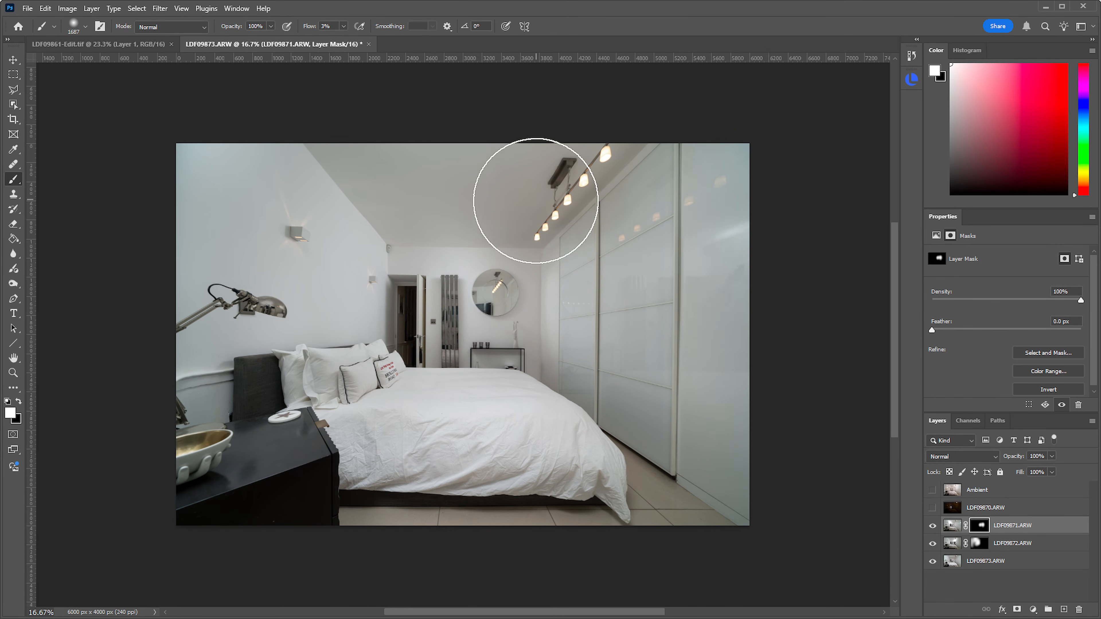
mouse_move(520, 315)
left_mouse_down()
mouse_move(548, 376)
mouse_move(475, 325)
left_mouse_up()
Refine the LDF09871.ARW mask around the doorway and radiator, alternating black and white brush strokes
scroll(463, 320, "up", 4)
right_click(519, 302, "alt")
key("x")
right_click(420, 270, "alt")
key("x")
key("x")
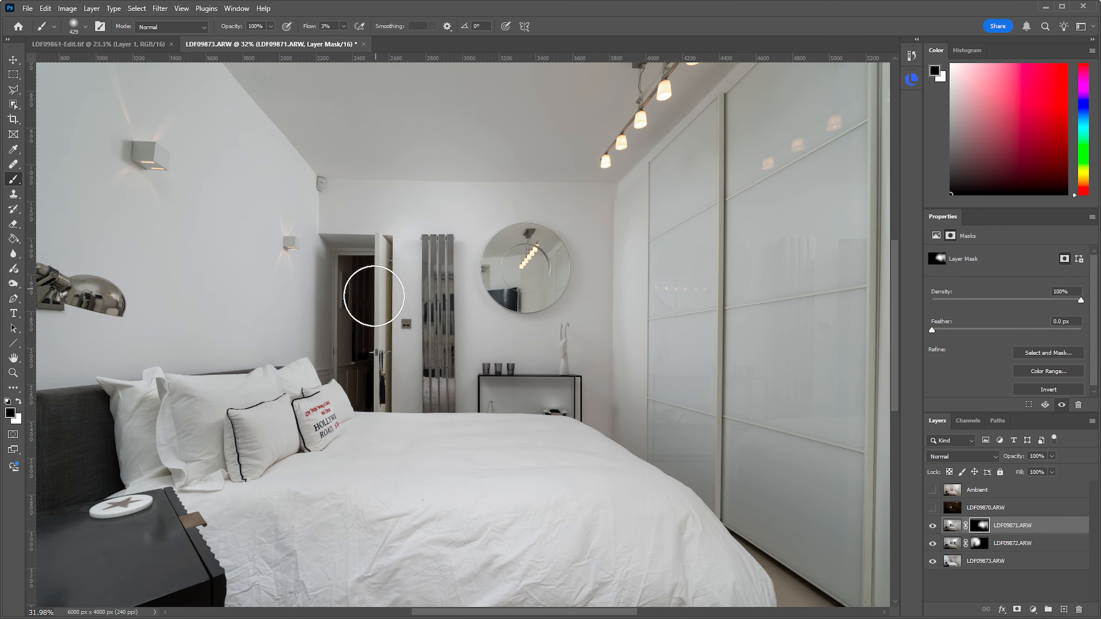
key("ctrl+space")
mouse_move(480, 342)
left_mouse_down()
mouse_move(430, 374)
mouse_move(495, 351)
left_mouse_up()
left_click_drag(483, 278, 516, 277)
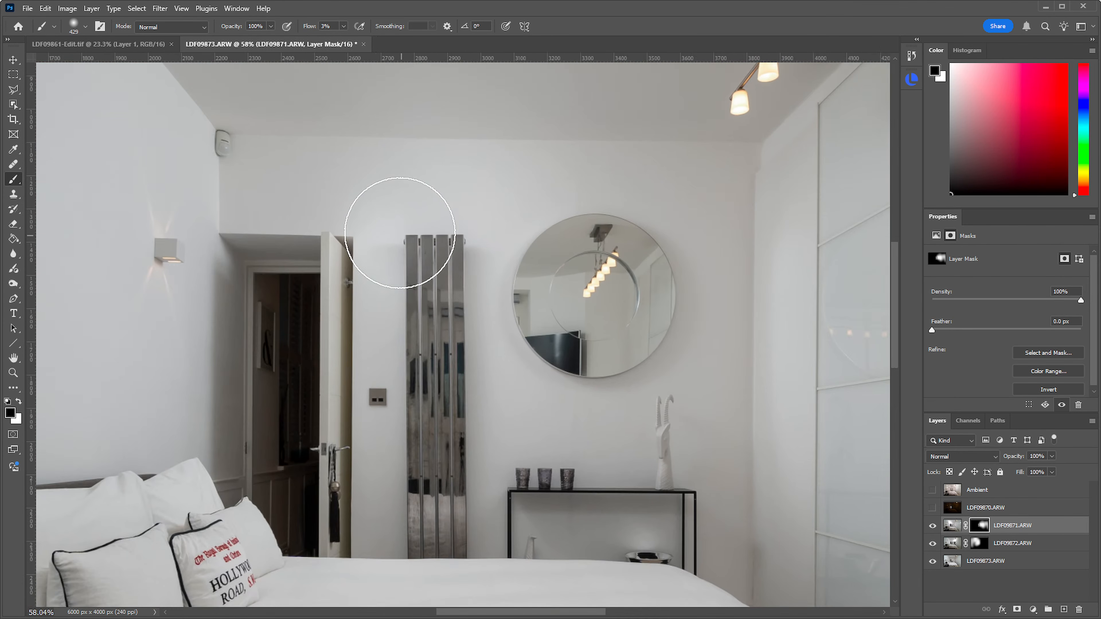
key("x")
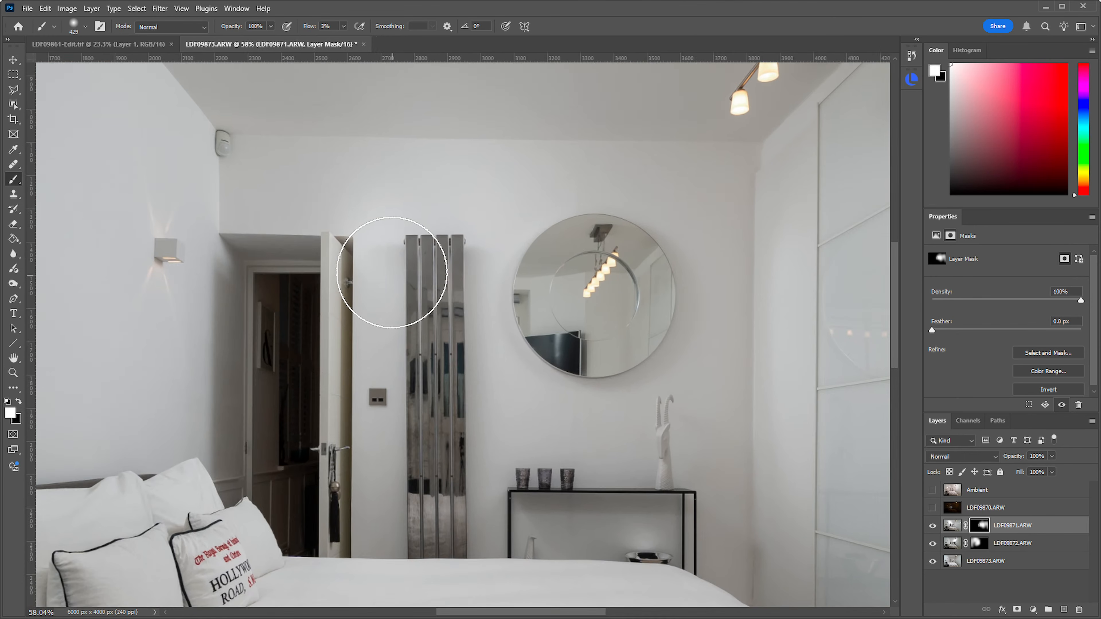
key("x")
scroll(545, 242, "down", 5)
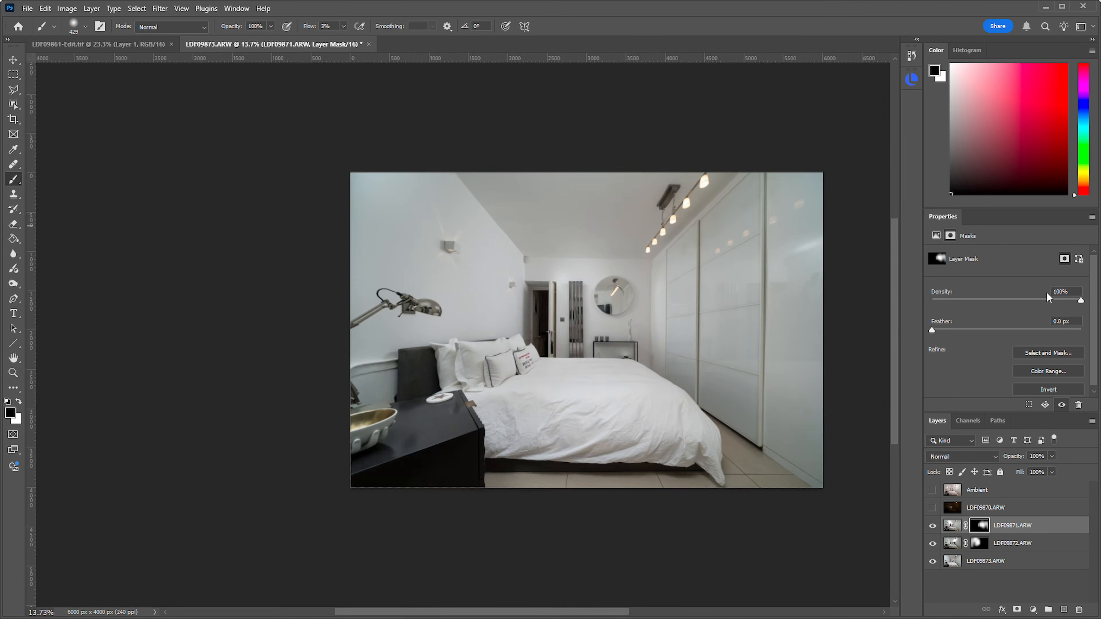
Paint black on the LDF09871.ARW mask over the upper part of the nearest wardrobe door
scroll(820, 249, "up", 3)
right_click(787, 243, "alt")
mouse_move(790, 249)
left_mouse_down()
mouse_move(802, 234)
mouse_move(782, 256)
mouse_move(811, 235)
left_mouse_up()
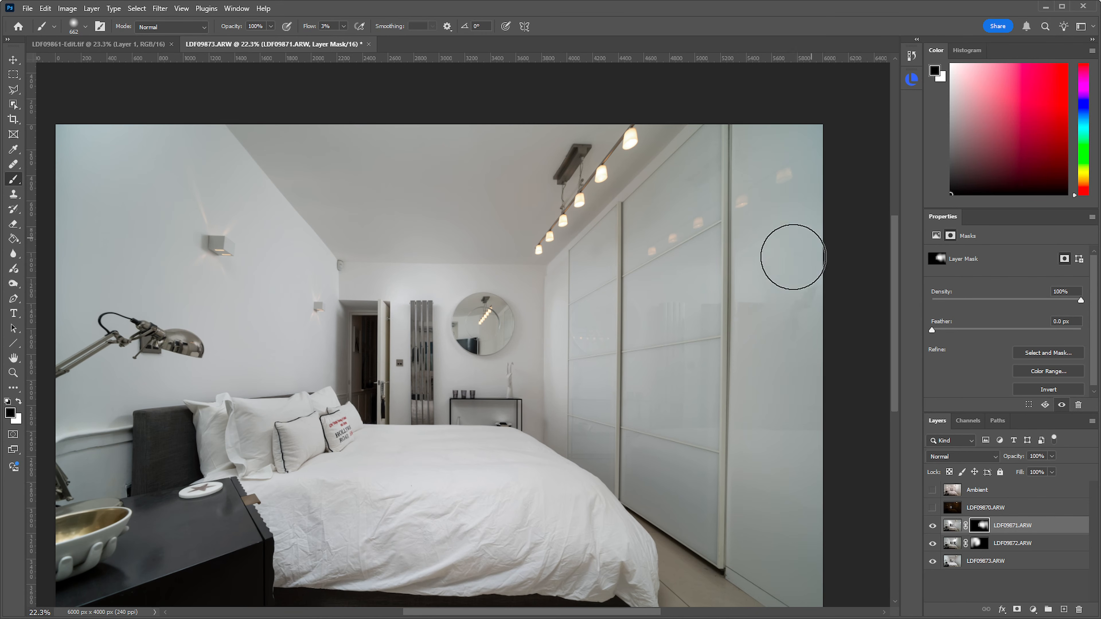
key("ctrl+space")
left_click_drag(713, 331, 661, 356)
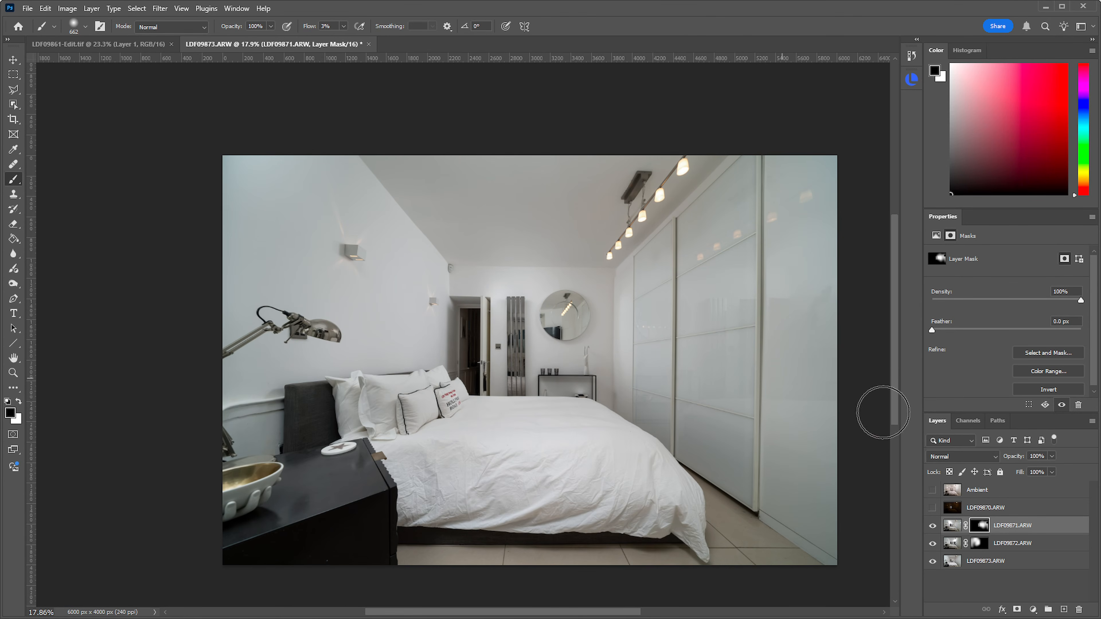
Show and select the dark LDF09870.ARW layer and set its blend mode to Lighten
left_click(932, 507)
left_click(978, 512)
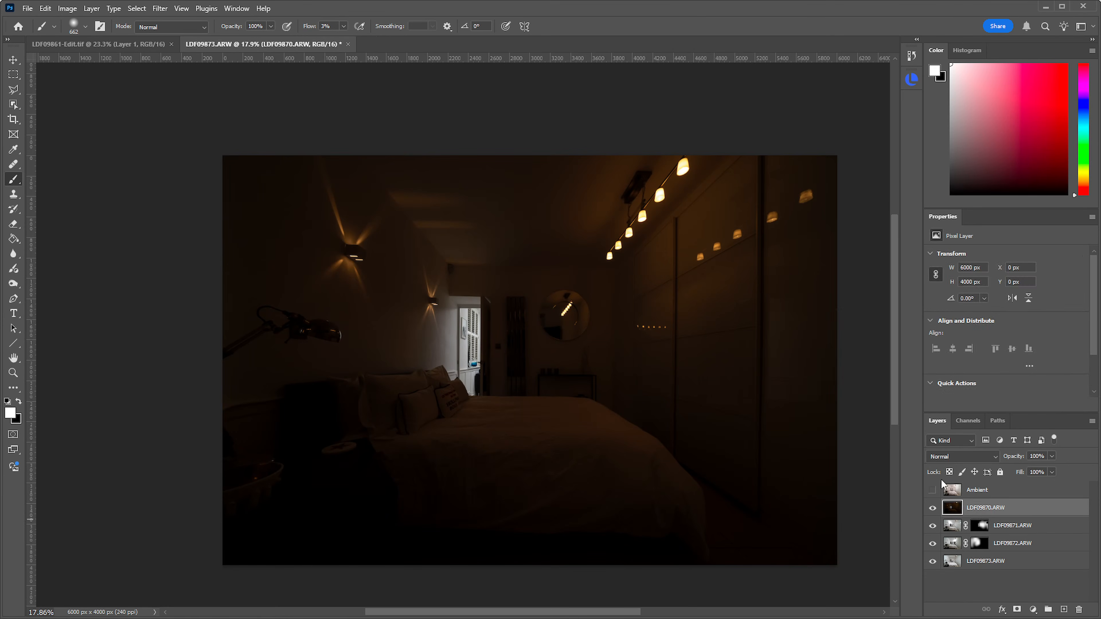
left_click(961, 456)
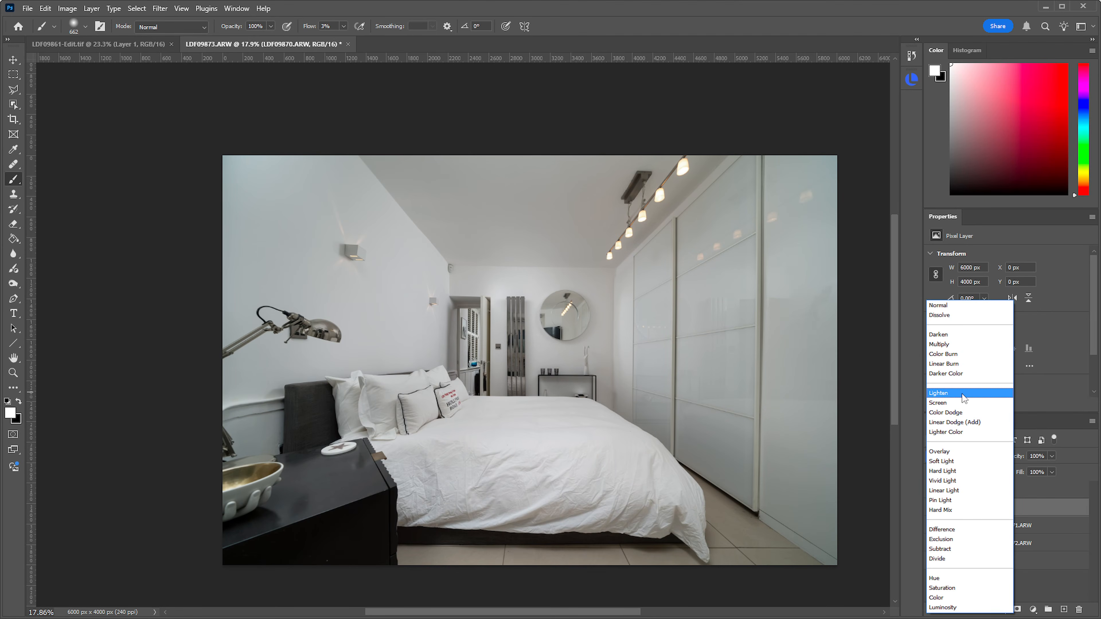
left_click(962, 394)
Examine the doorway and wall lights with the LDF09870.ARW layer switched off and on
left_click(932, 508)
left_click(932, 507)
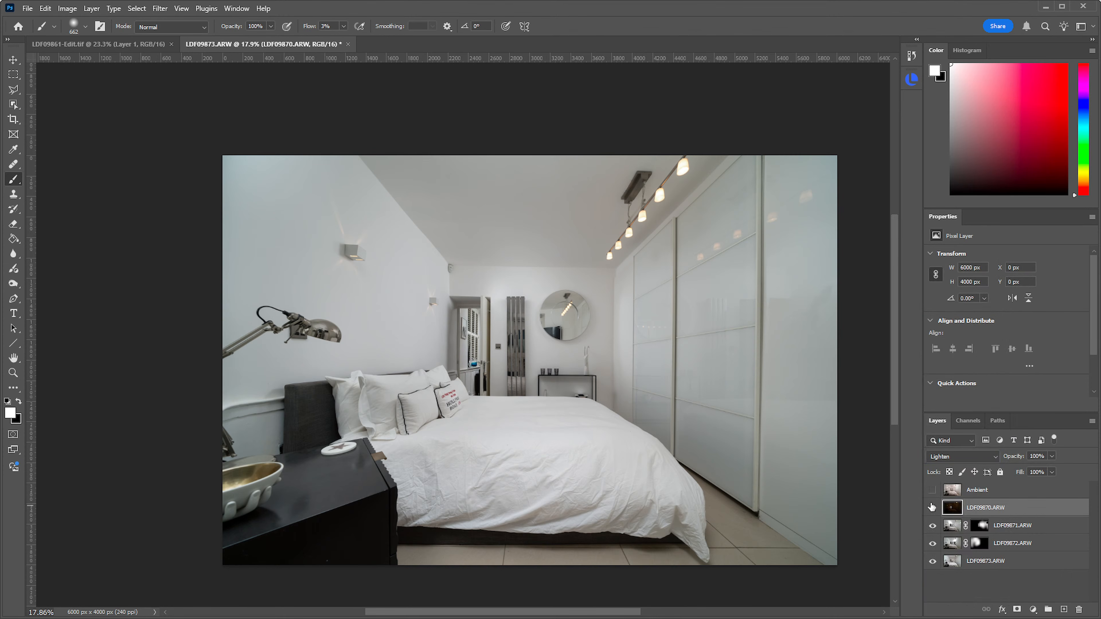
left_click_drag(467, 337, 506, 343)
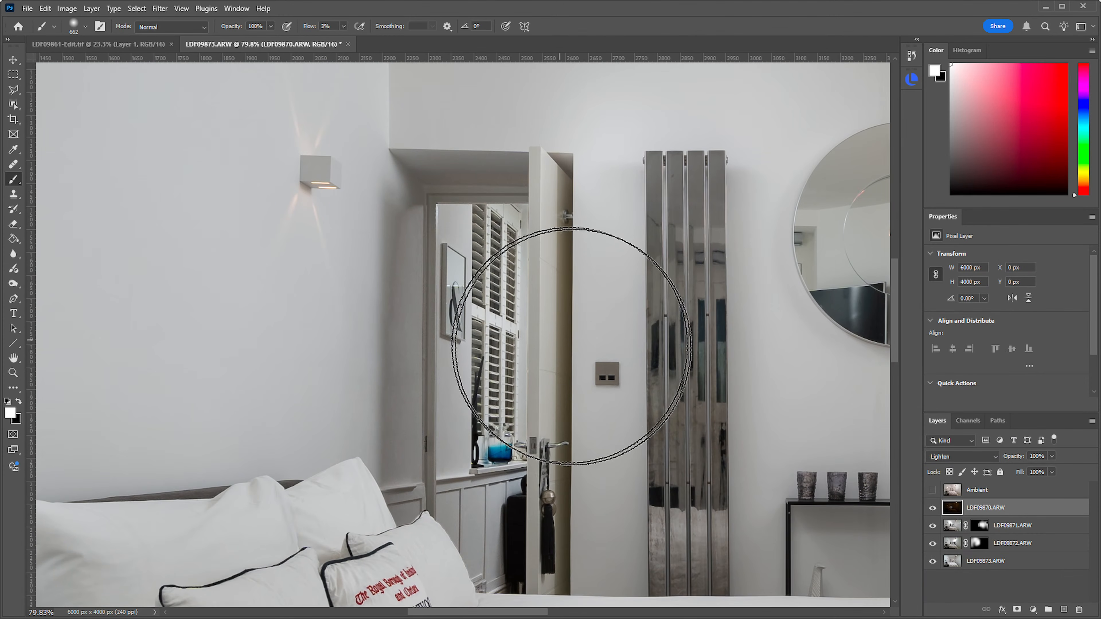
left_click_drag(473, 208, 415, 210)
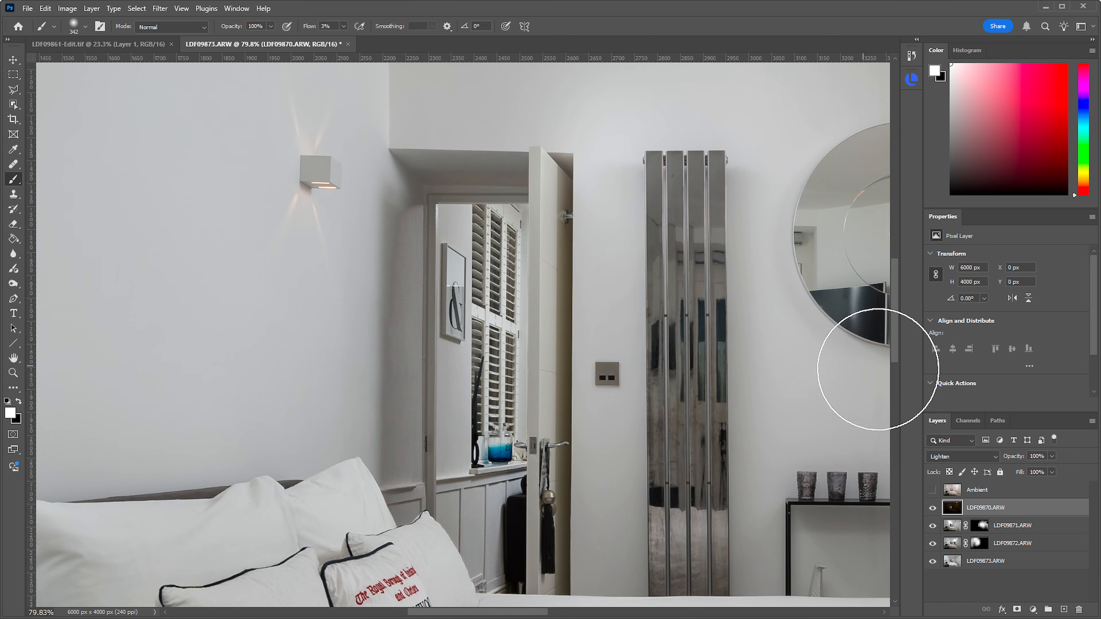
left_click(939, 510)
left_click(938, 510)
left_click(937, 511)
left_click(937, 510)
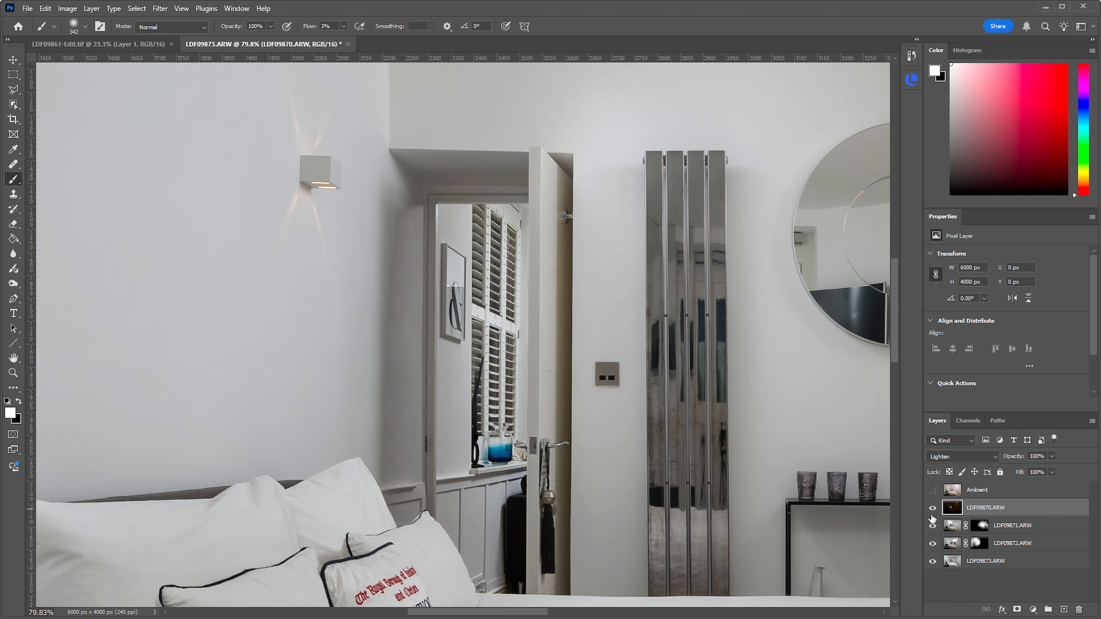
Change the LDF09870.ARW blend mode to Screen and compare the picture with and without the layer
left_click(973, 456)
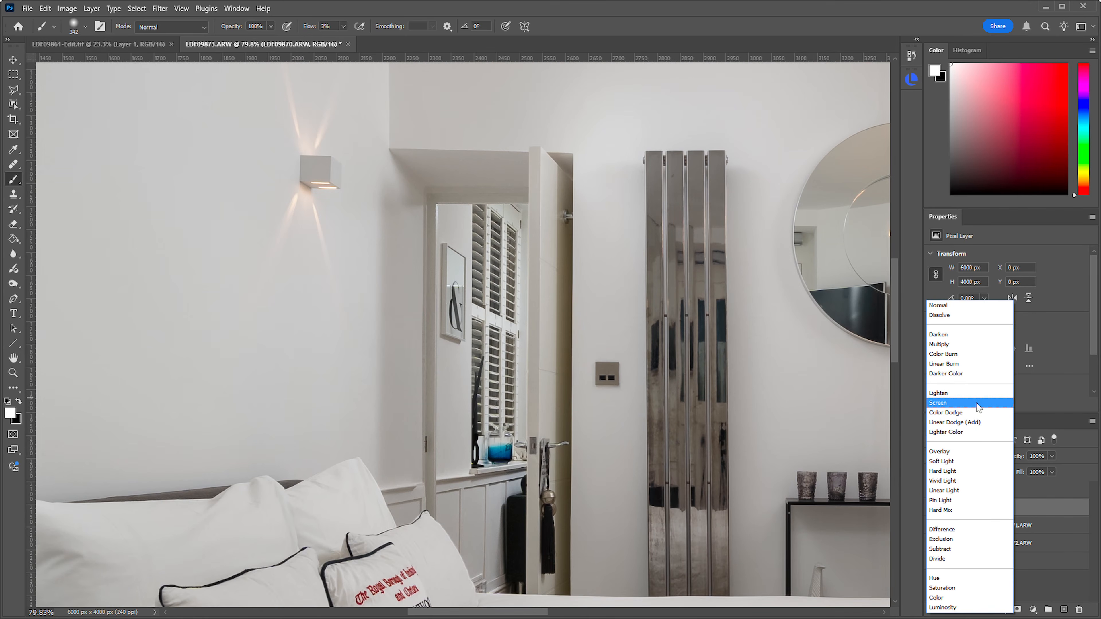
left_click(976, 403)
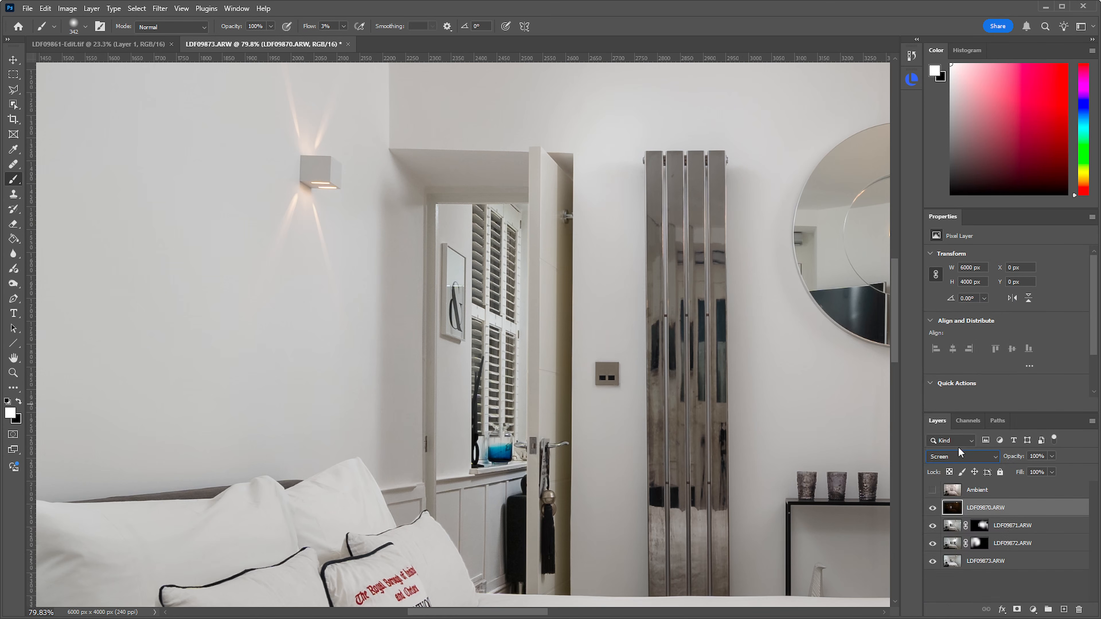
left_click(935, 512)
left_click(938, 511)
double_click(932, 508)
left_click(1055, 218)
left_click(932, 511)
left_click(933, 509)
Add a black mask to LDF09870.ARW and paint white over the doorway to reveal the shuttered window
left_click(1016, 609, "alt")
key("x")
mouse_move(447, 246)
left_mouse_down()
mouse_move(466, 262)
mouse_move(469, 226)
mouse_move(456, 410)
mouse_move(471, 564)
mouse_move(465, 488)
mouse_move(490, 271)
mouse_move(484, 197)
mouse_move(431, 217)
mouse_move(413, 463)
left_mouse_up()
key("x")
left_click_drag(458, 368, 457, 230)
left_click_drag(474, 388, 492, 87)
left_click_drag(475, 249, 501, 368)
mouse_move(521, 189)
left_mouse_down()
mouse_move(453, 212)
mouse_move(433, 449)
mouse_move(520, 531)
mouse_move(471, 313)
mouse_move(505, 185)
mouse_move(495, 178)
mouse_move(575, 239)
mouse_move(585, 301)
mouse_move(571, 530)
left_mouse_up()
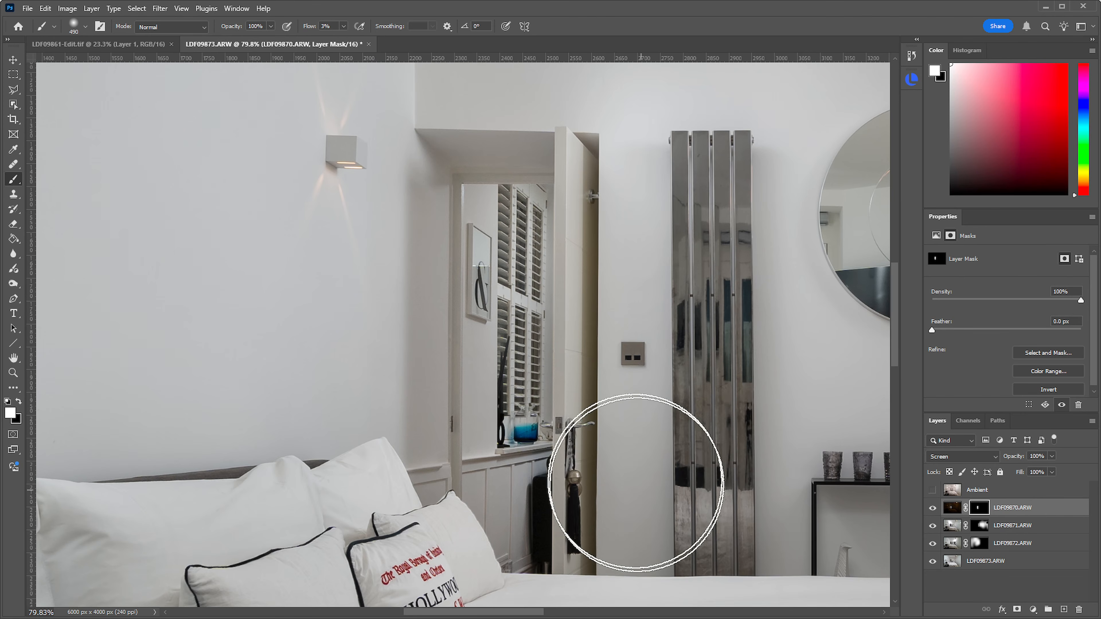
left_click_drag(593, 316, 537, 309)
Paint white on the LDF09870.ARW mask over the wall lights and ceiling track lights to bring back their glow
left_click_drag(511, 266, 530, 267)
mouse_move(352, 148)
left_mouse_down()
mouse_move(321, 117)
mouse_move(334, 114)
mouse_move(341, 170)
mouse_move(388, 154)
mouse_move(364, 175)
mouse_move(352, 156)
mouse_move(358, 175)
mouse_move(348, 137)
mouse_move(346, 176)
mouse_move(369, 155)
left_mouse_up()
left_click_drag(500, 238, 501, 248)
key("space")
left_click_drag(797, 169, 694, 257)
right_click(706, 244, "alt")
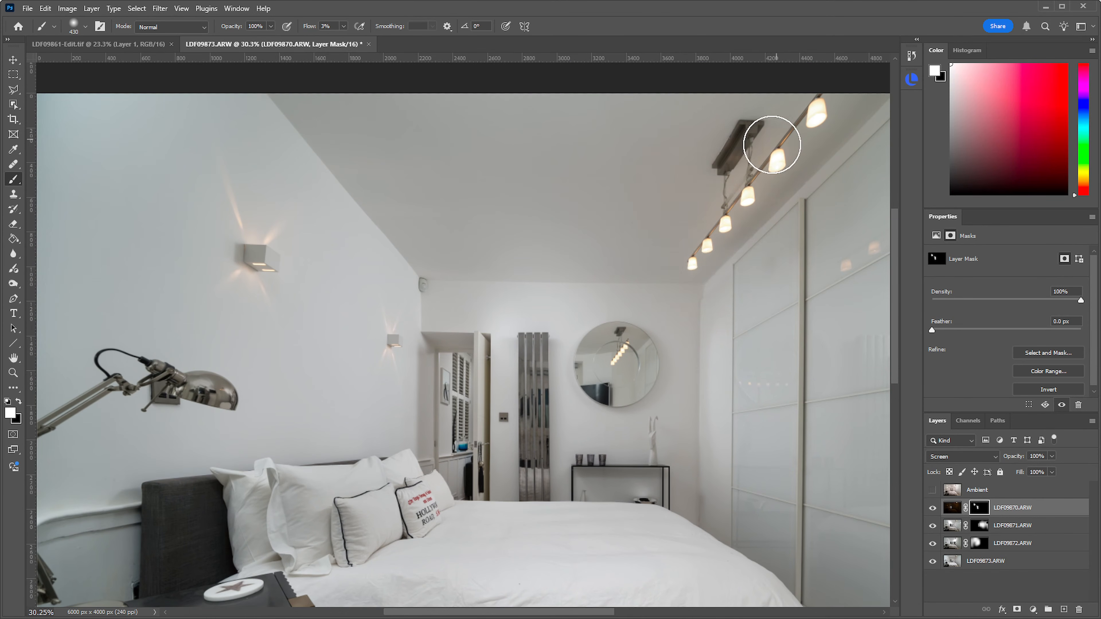
mouse_move(690, 371)
left_mouse_down()
mouse_move(628, 382)
mouse_move(649, 390)
left_mouse_up()
left_click_drag(636, 429, 610, 352)
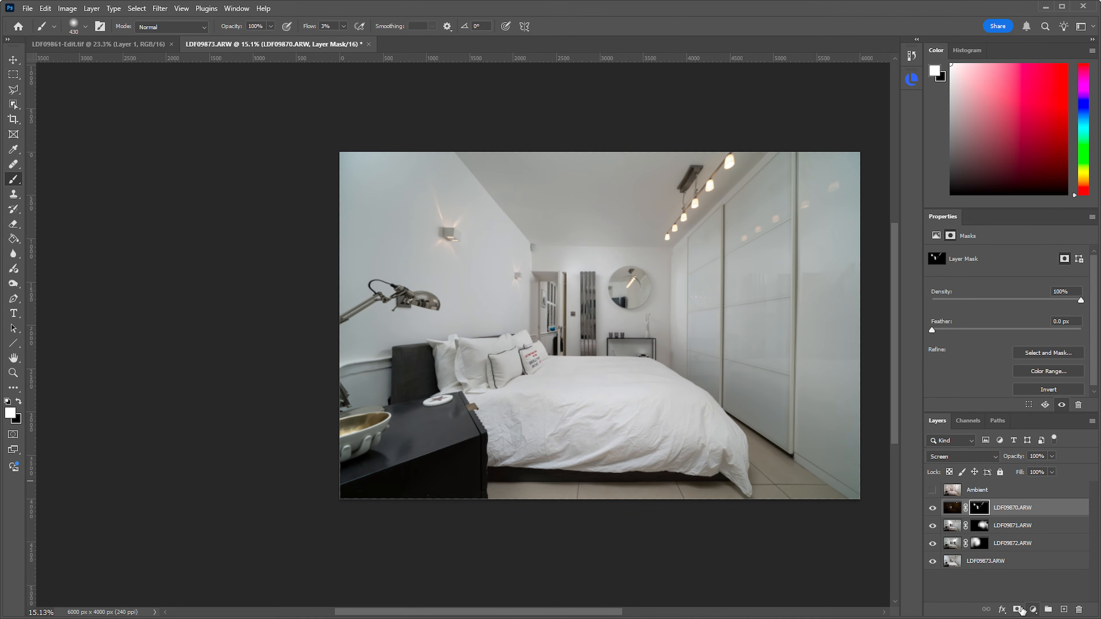
Add a Hue/Saturation adjustment and mask it with a Color Range selection sampled from the white walls, ceiling and wardrobe, fuzziness 32 and range 22%
key("ctrl+u")
key("Return")
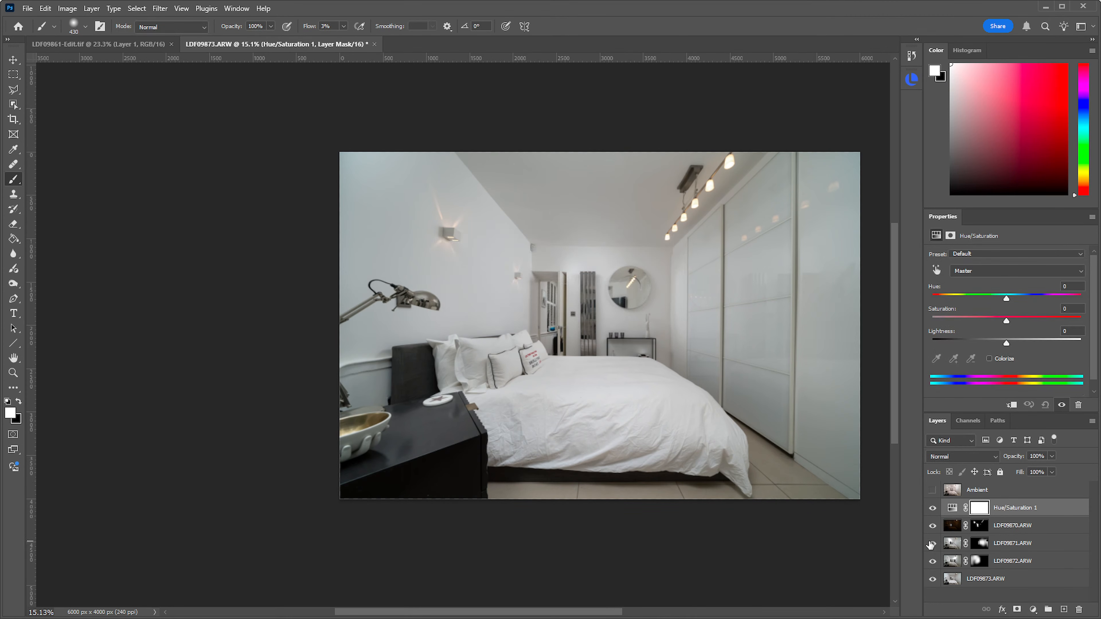
key("ctrl+shift+r")
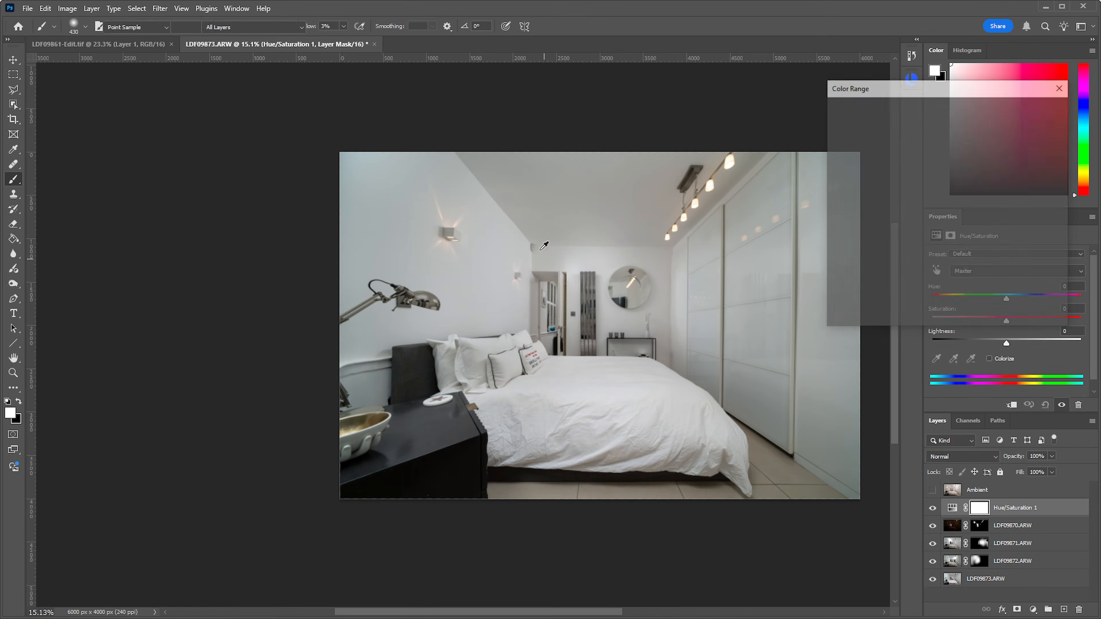
left_click_drag(484, 325, 575, 287)
mouse_move(654, 341)
left_mouse_down()
mouse_move(624, 338)
mouse_move(661, 345)
left_mouse_up()
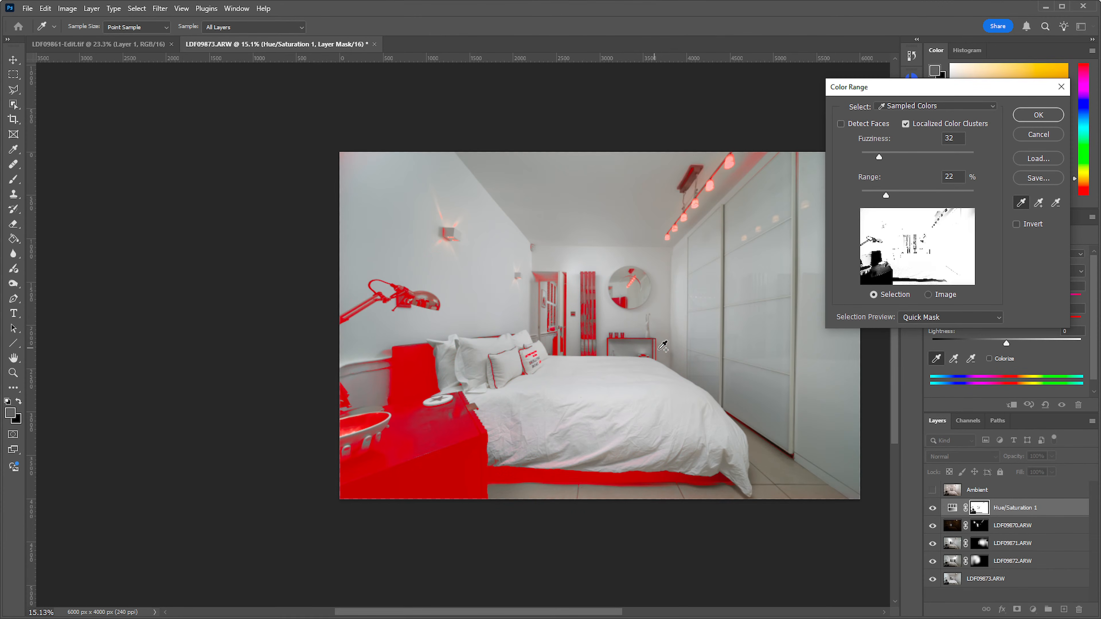
left_click_drag(736, 172, 753, 159)
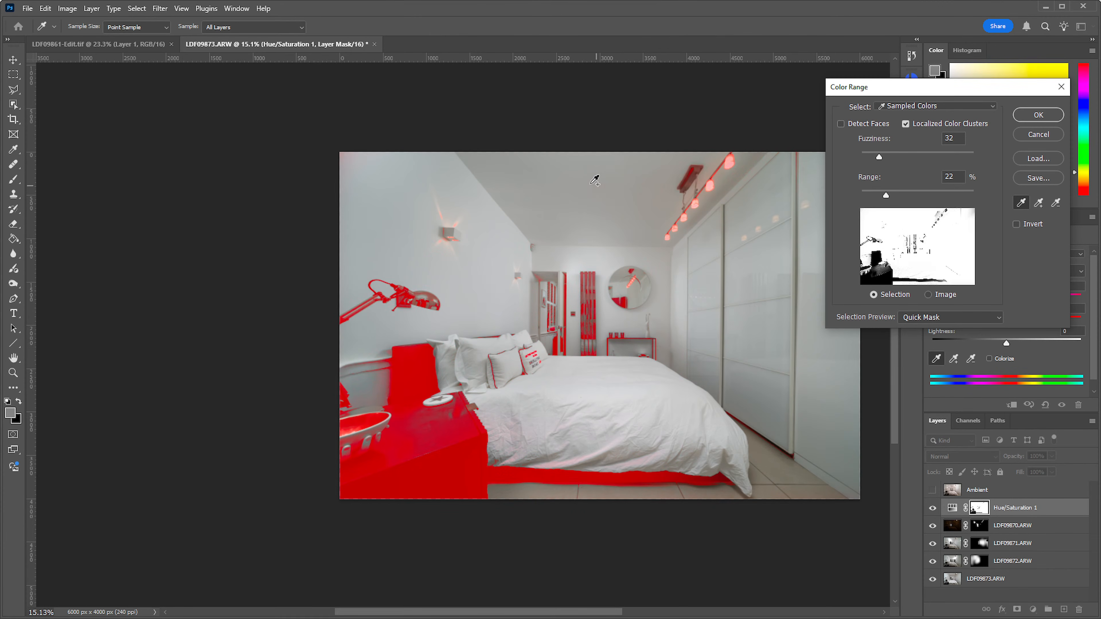
left_click_drag(596, 181, 462, 163)
left_click_drag(354, 153, 633, 174)
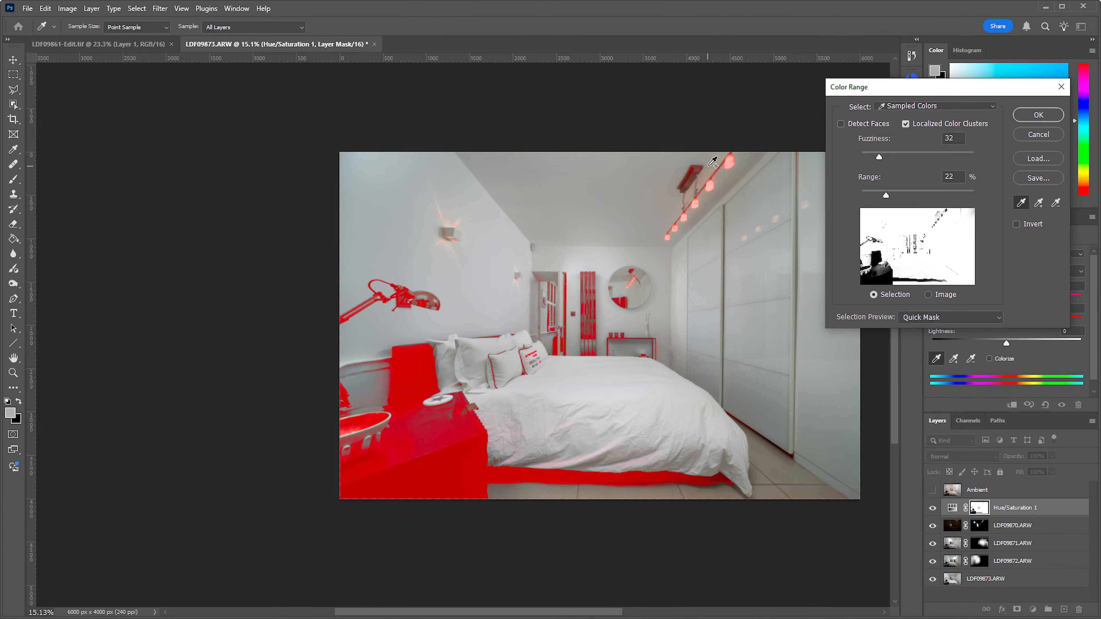
left_click_drag(712, 162, 713, 168)
left_click_drag(386, 347, 462, 335)
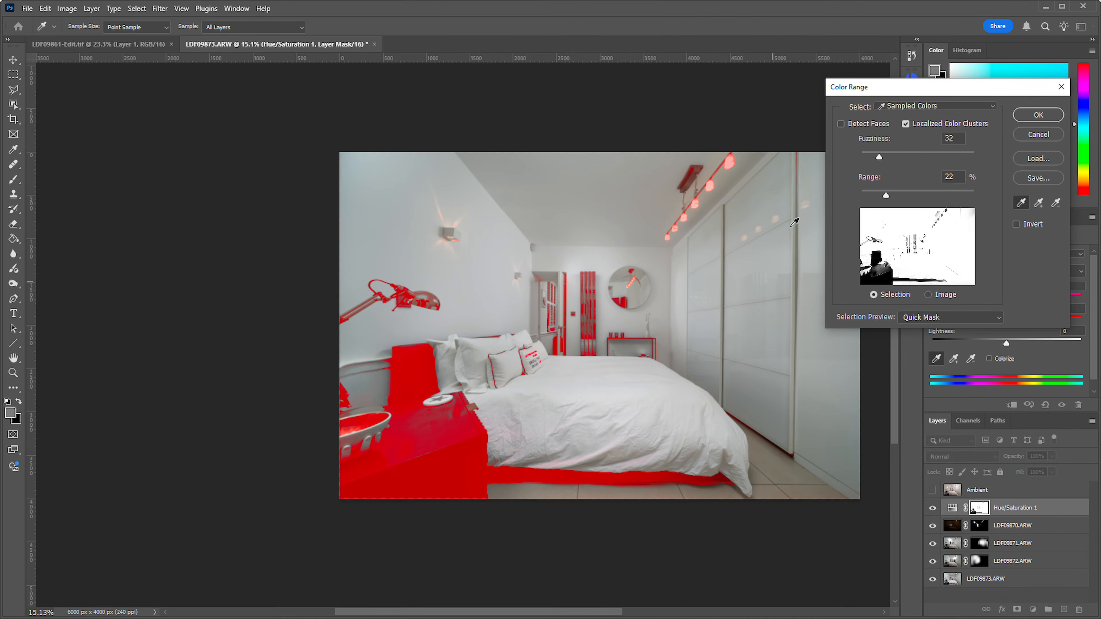
left_click_drag(979, 84, 890, 279)
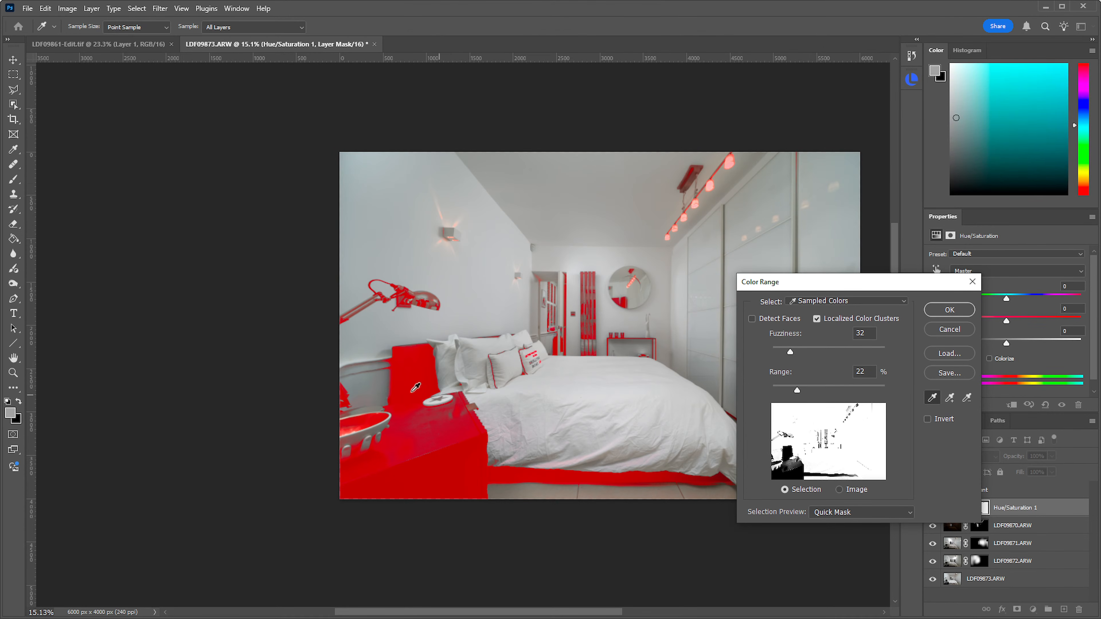
left_click_drag(829, 282, 898, 161)
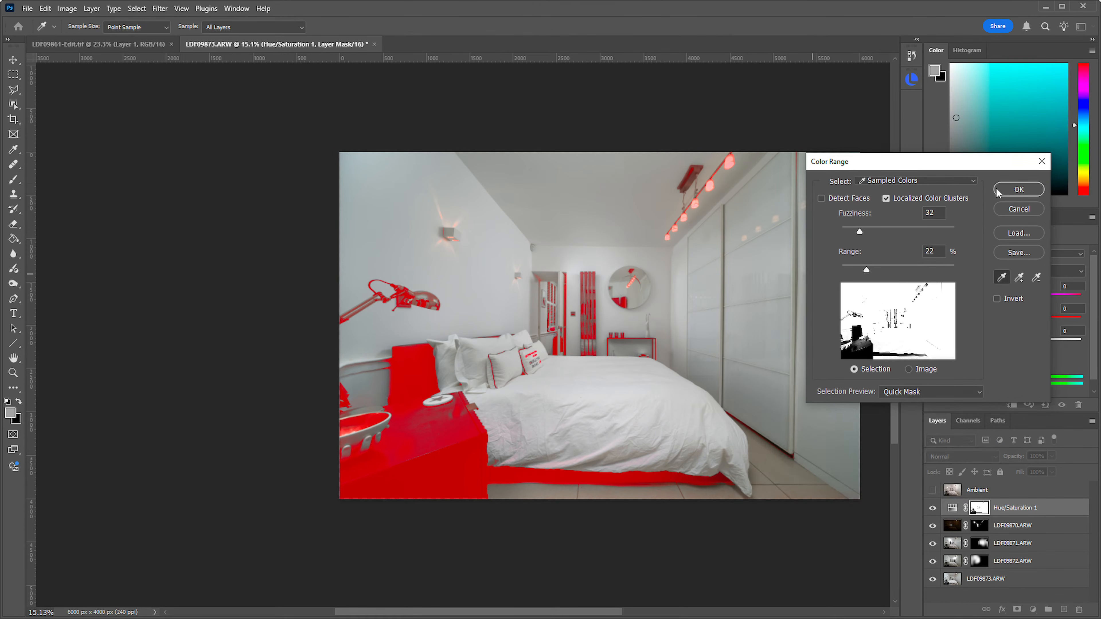
left_click(1013, 189)
Group the Hue/Saturation adjustment and give the group a black mask
key("b")
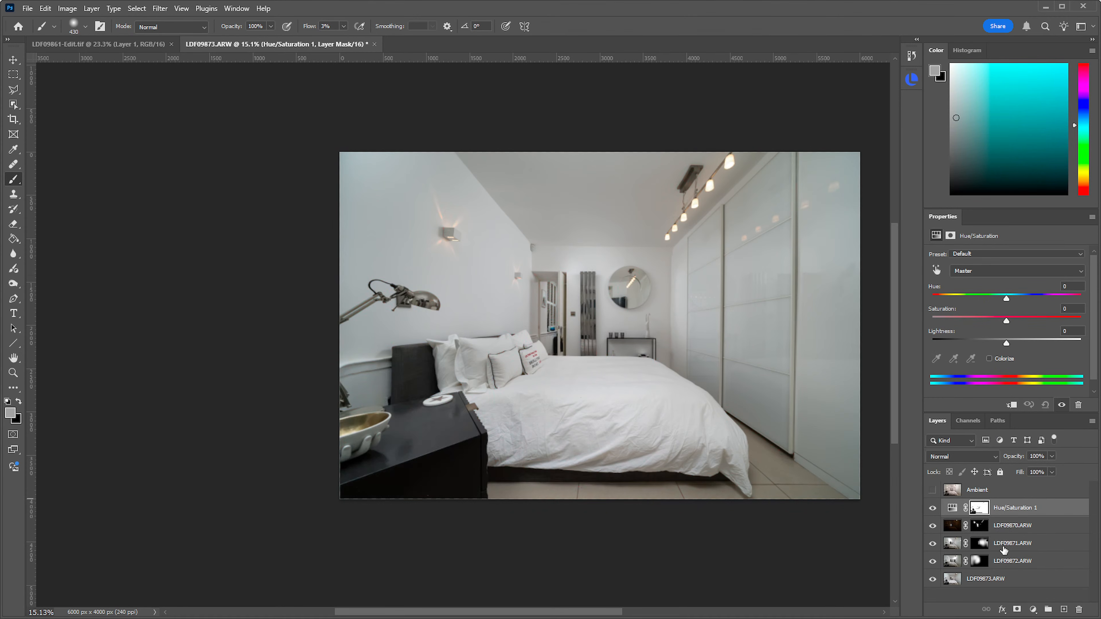
key("ctrl+g")
key("alt+l")
key("m")
key("h")
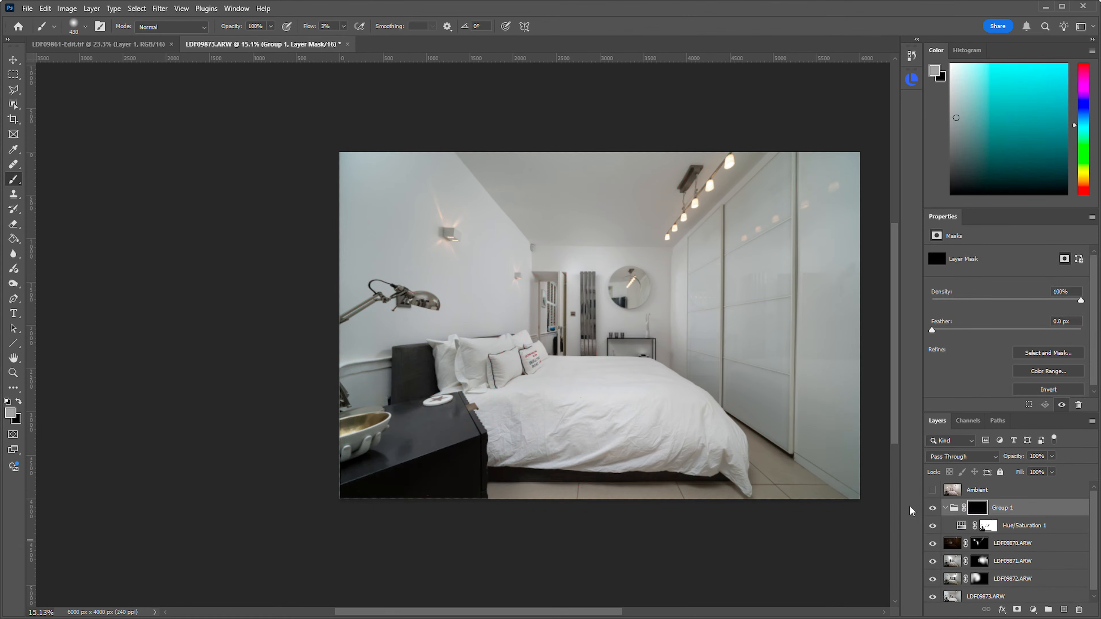
Paint white on the group mask at 20% flow over the walls, ceiling and wardrobe, and set the Hue/Saturation adjustment's saturation to -45
left_click_drag(489, 262, 508, 247)
key("d")
key("x")
key("x")
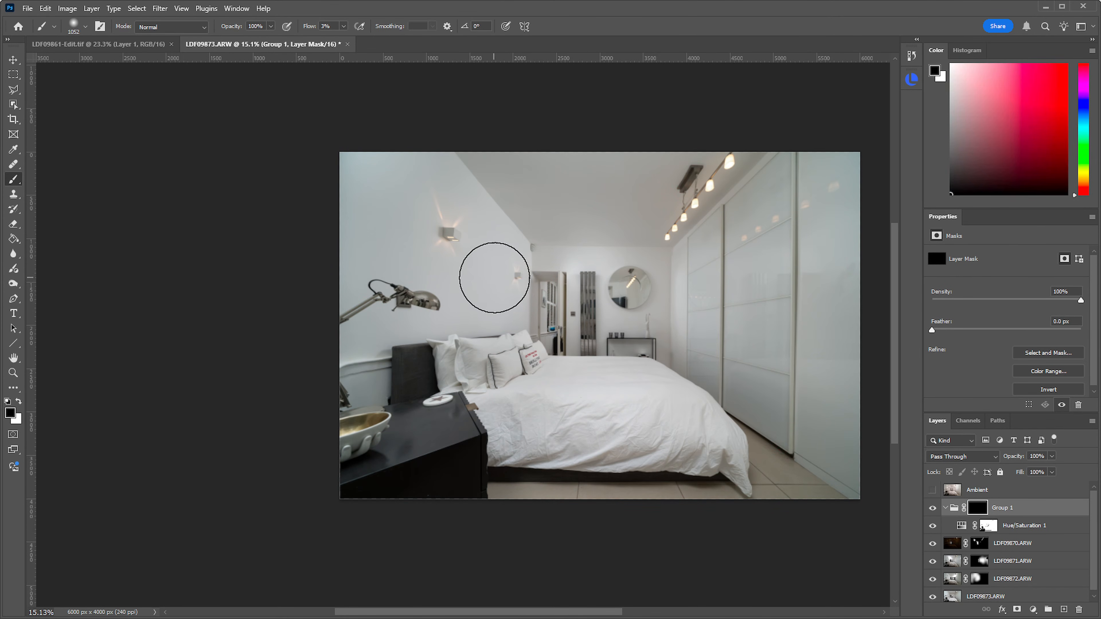
left_click_drag(417, 198, 438, 199)
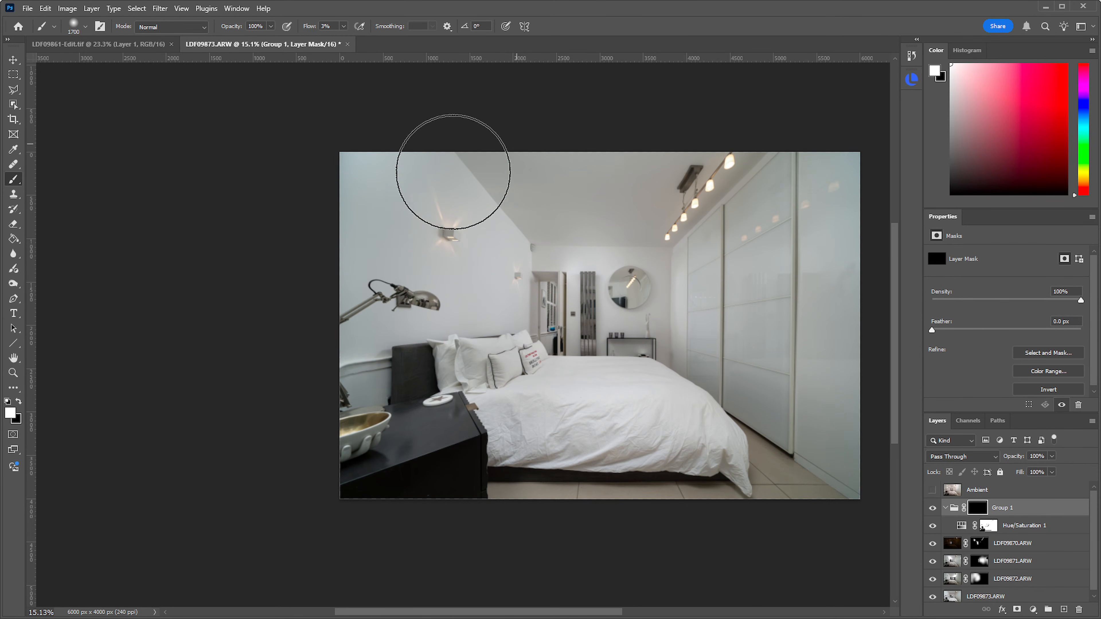
mouse_move(768, 182)
left_mouse_down()
mouse_move(848, 342)
mouse_move(872, 324)
mouse_move(743, 259)
left_mouse_up()
key("shift+2")
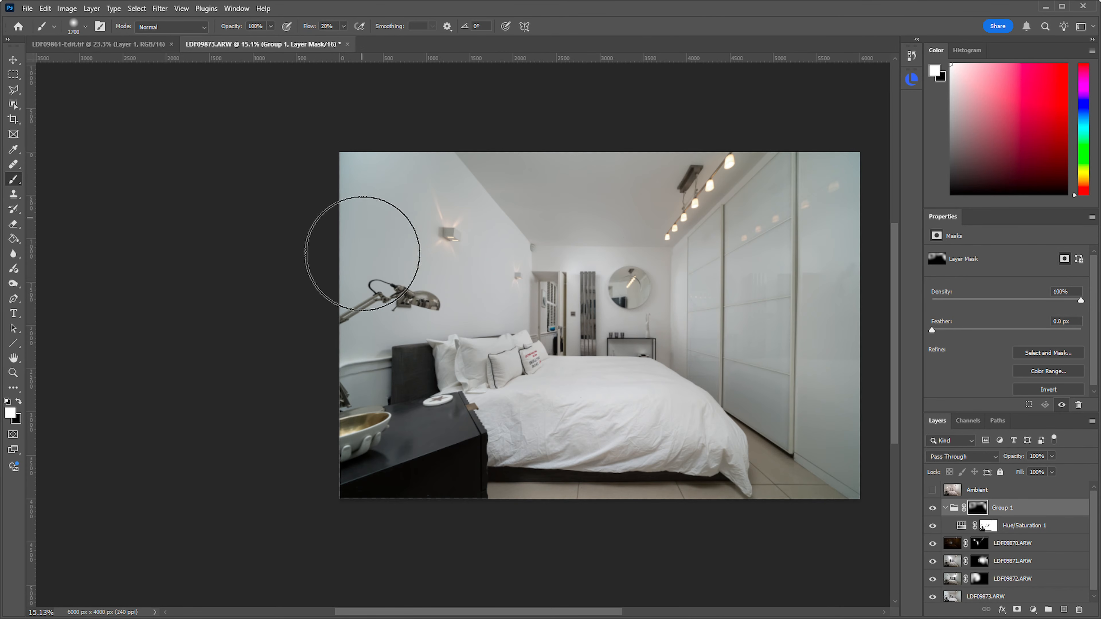
mouse_move(607, 170)
left_mouse_down()
mouse_move(813, 144)
mouse_move(813, 396)
mouse_move(827, 384)
left_mouse_up()
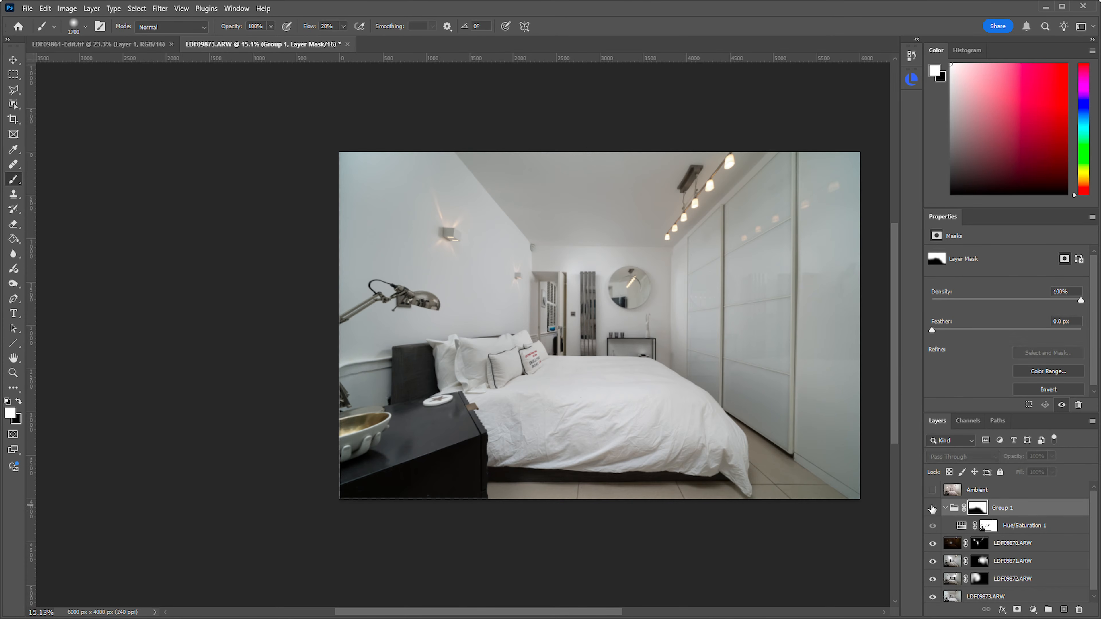
left_click(958, 526)
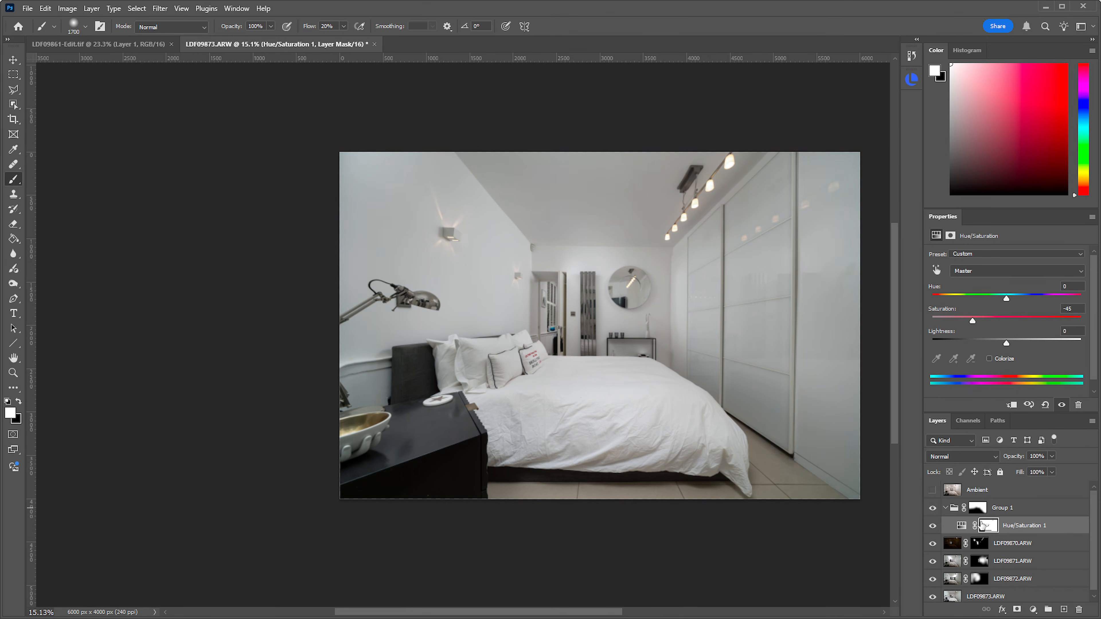
Paint black on the group mask over the ceiling track lights, touch up the mask around the wall lights, and collapse the group
left_click(977, 507)
left_click_drag(660, 238, 607, 256)
key("x")
mouse_move(687, 225)
left_mouse_down()
mouse_move(671, 233)
mouse_move(698, 188)
left_mouse_up()
right_click(698, 188, "alt")
key("x")
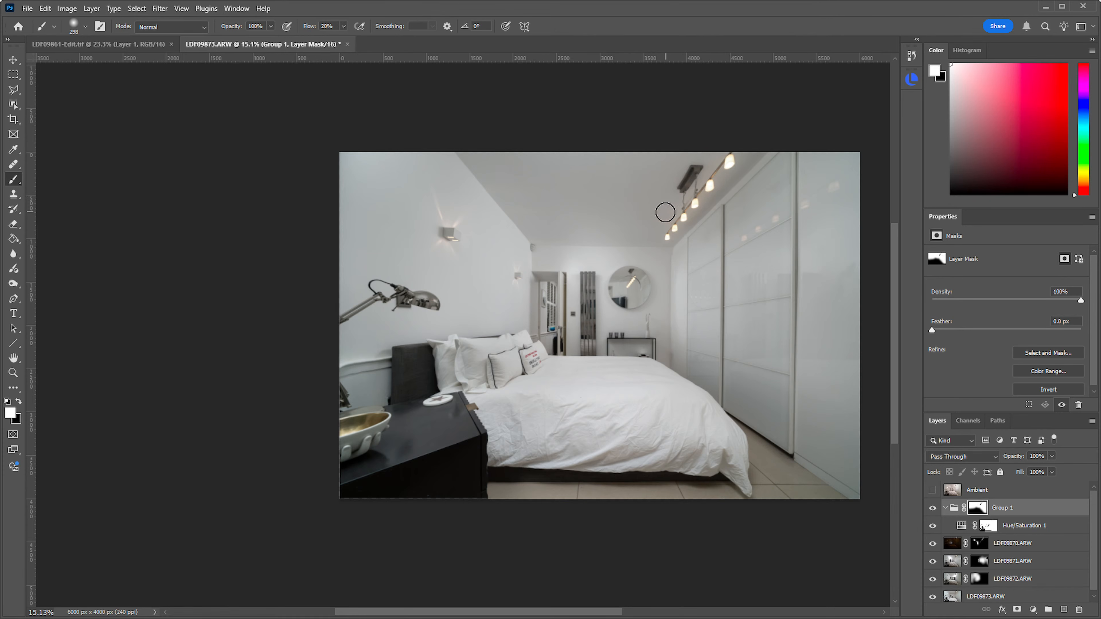
right_click(534, 287, "alt")
left_click(515, 266)
left_click_drag(447, 219, 449, 237)
left_click(946, 508)
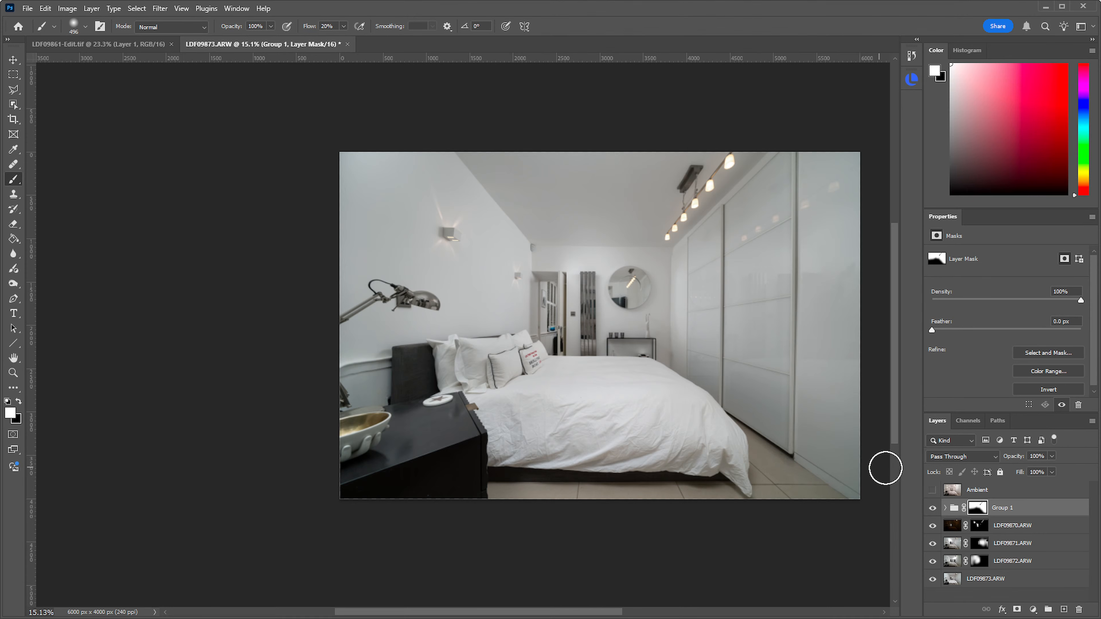
Add an empty layer above the Hue/Saturation group and set its blend mode to Color
left_click(565, 419)
left_click(1063, 609)
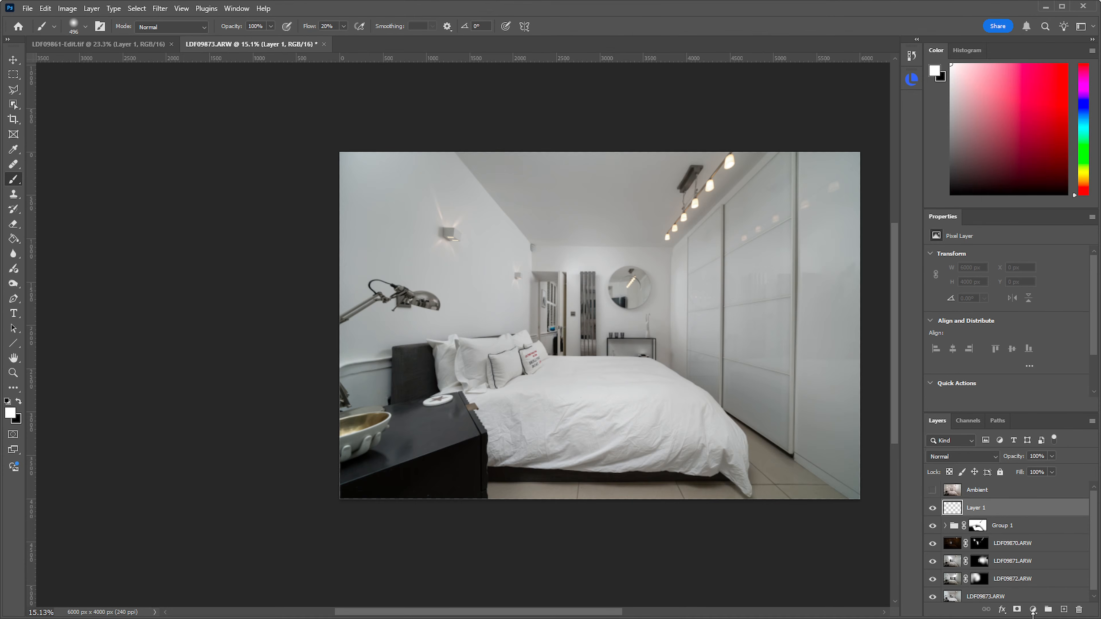
left_click(932, 507)
left_click(952, 511, "ctrl")
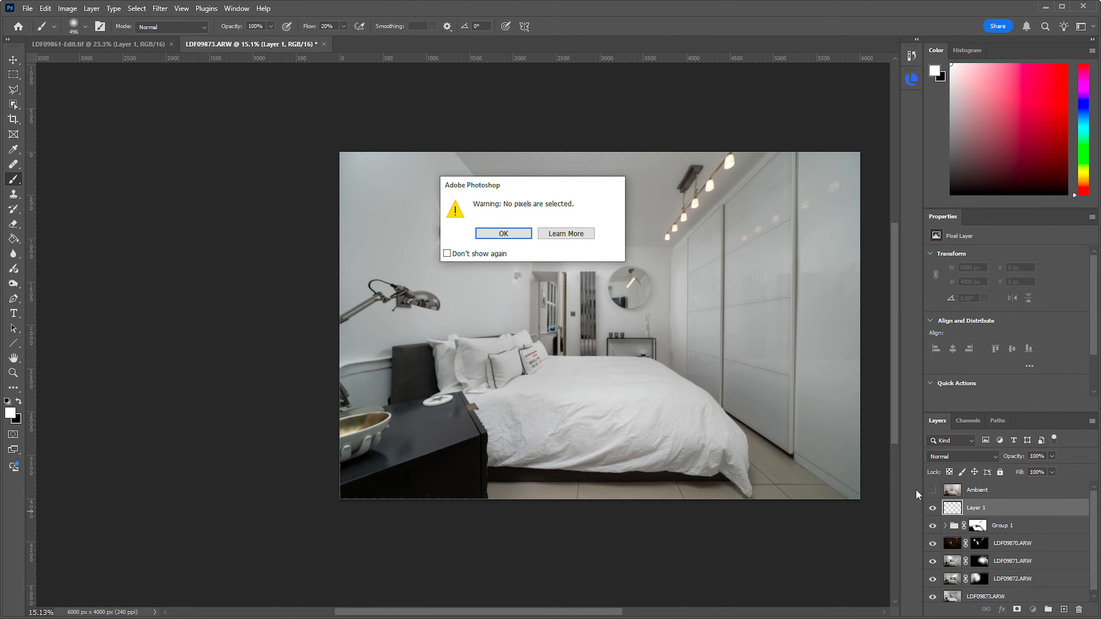
left_click(510, 234)
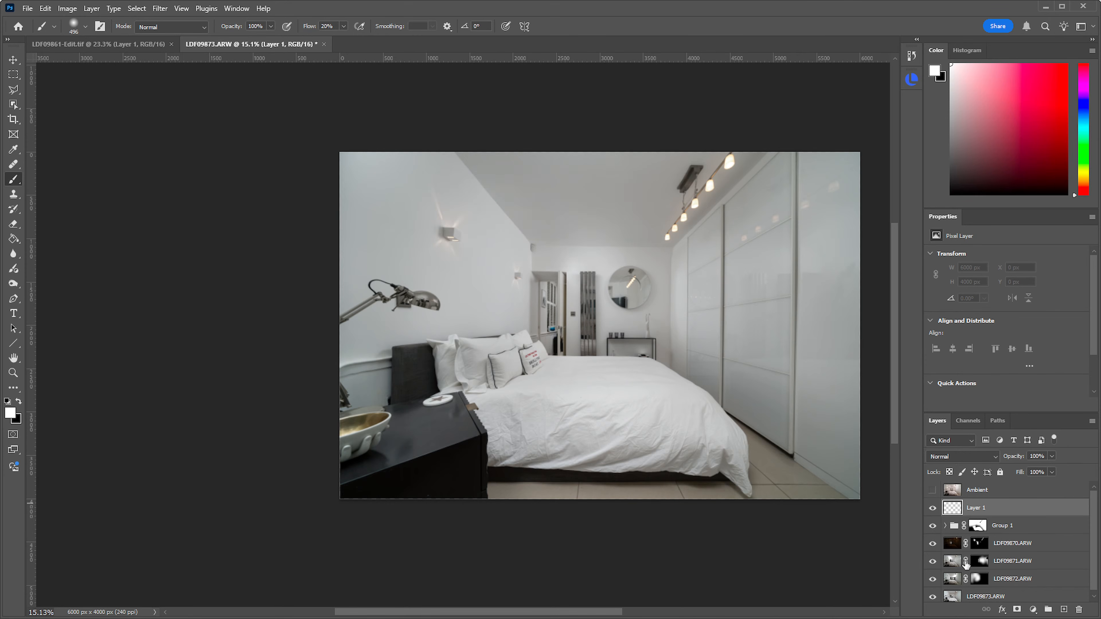
left_click(975, 458)
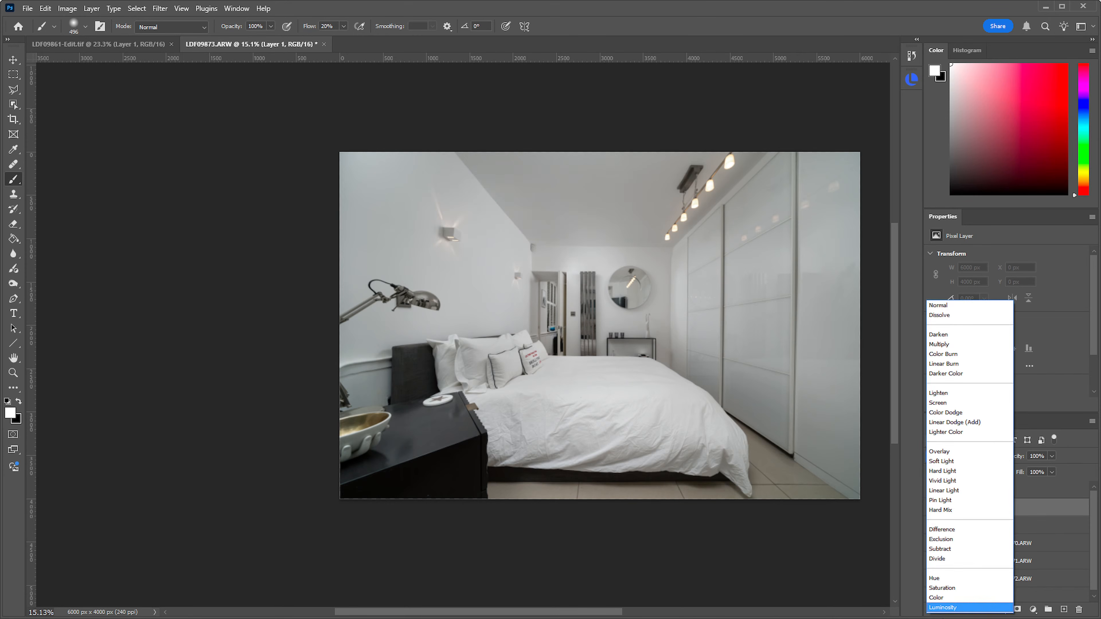
left_click(938, 597)
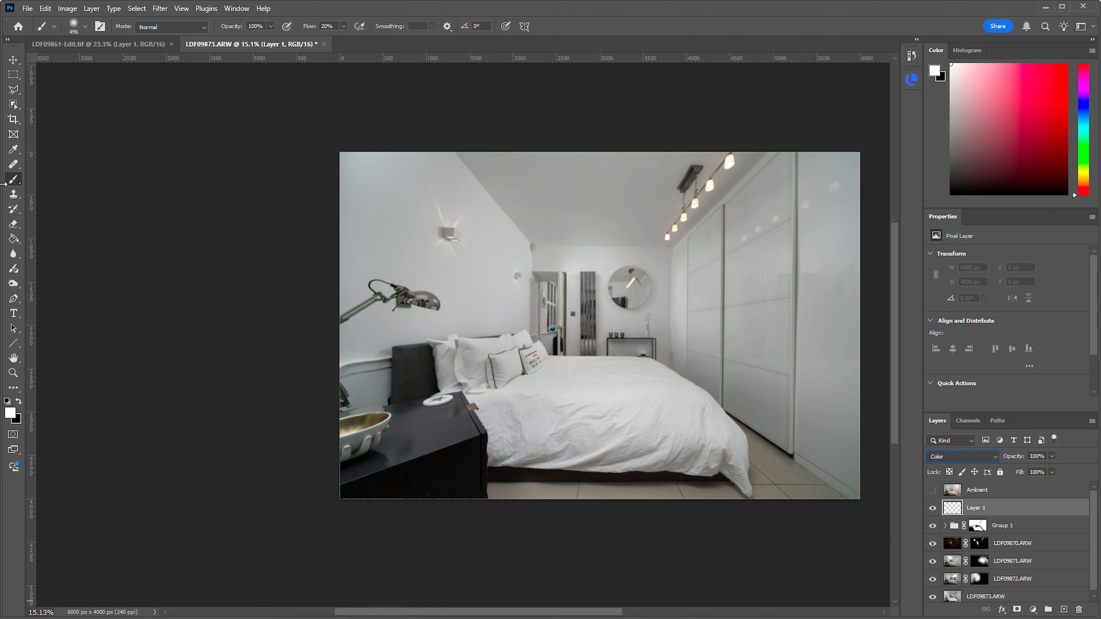
Sample the floor tile and wardrobe colours and paint them over the front floor corner and the lower end of the nearest wardrobe door
left_click(646, 493, "alt")
mouse_move(833, 482)
left_mouse_down()
mouse_move(784, 489)
mouse_move(818, 501)
mouse_move(781, 491)
mouse_move(779, 467)
mouse_move(815, 496)
mouse_move(784, 495)
left_mouse_up()
left_click(845, 477, "alt")
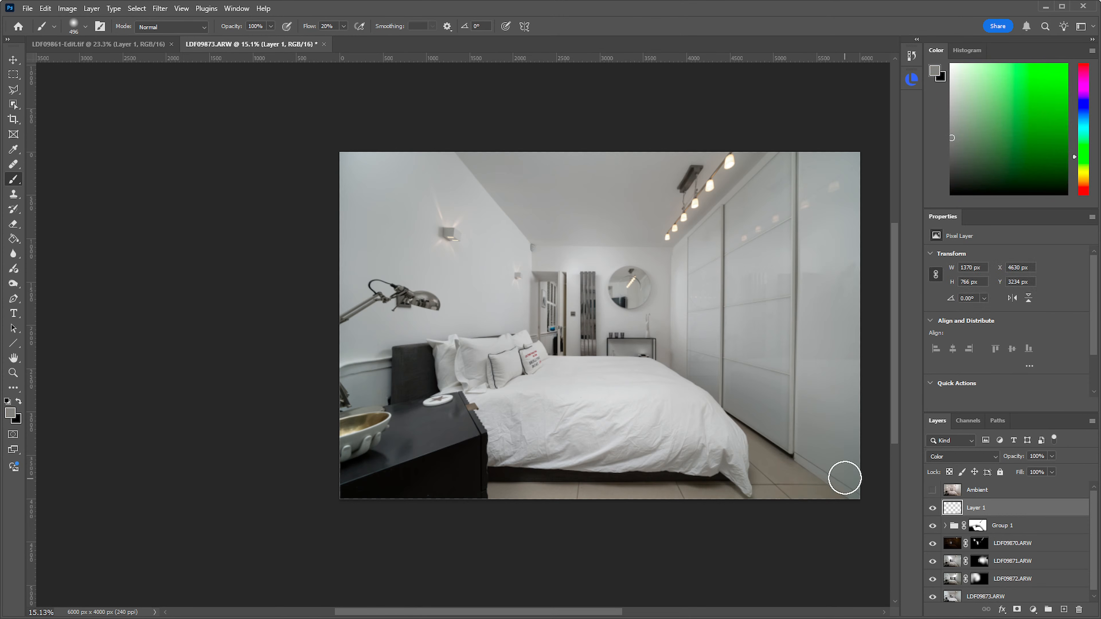
left_click_drag(857, 484, 826, 456)
Show the Ambient layer and add a black mask to it
left_click(932, 490)
left_click(997, 489)
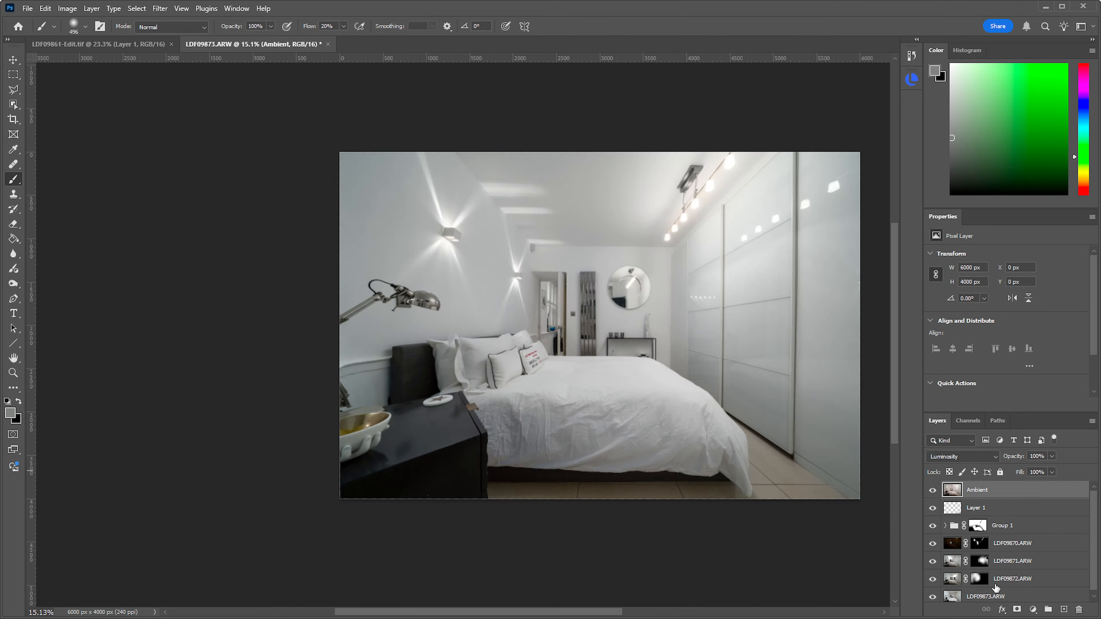
left_click(1018, 610, "alt")
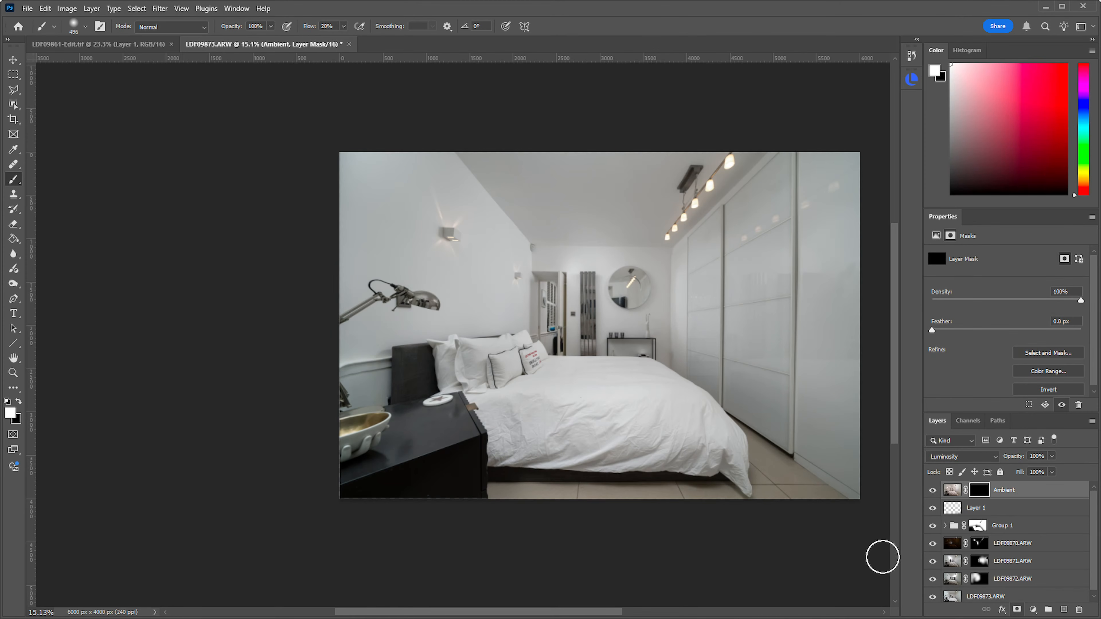
Paint white on the Ambient mask with a large brush over the lamp wall, bed, back wall and wardrobe
right_click(554, 286, "alt")
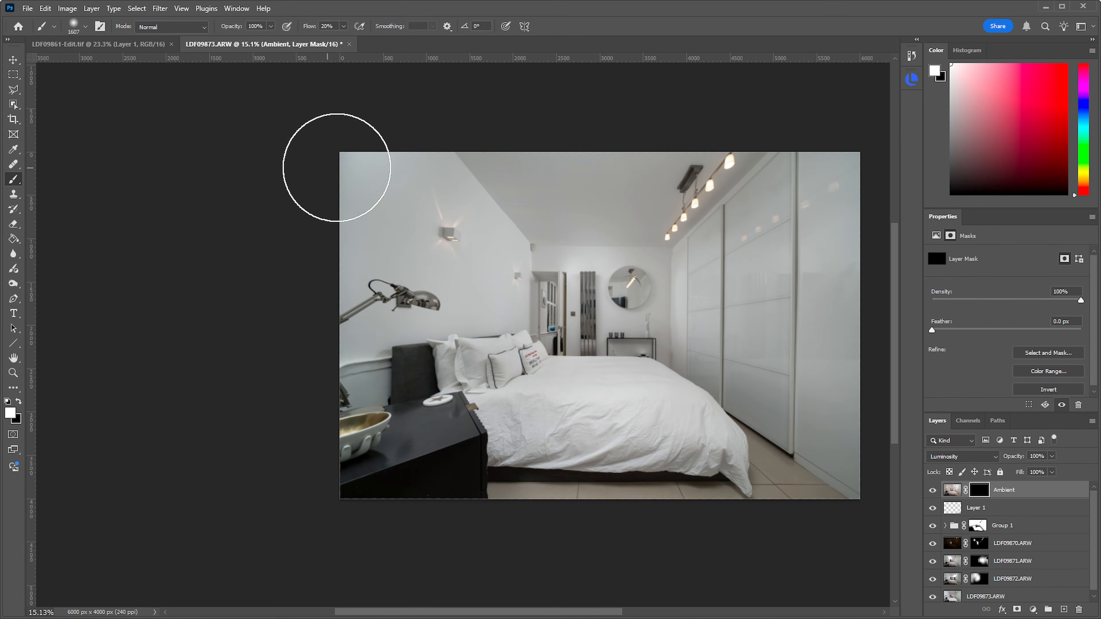
left_click_drag(332, 167, 426, 222)
right_click(375, 364, "alt")
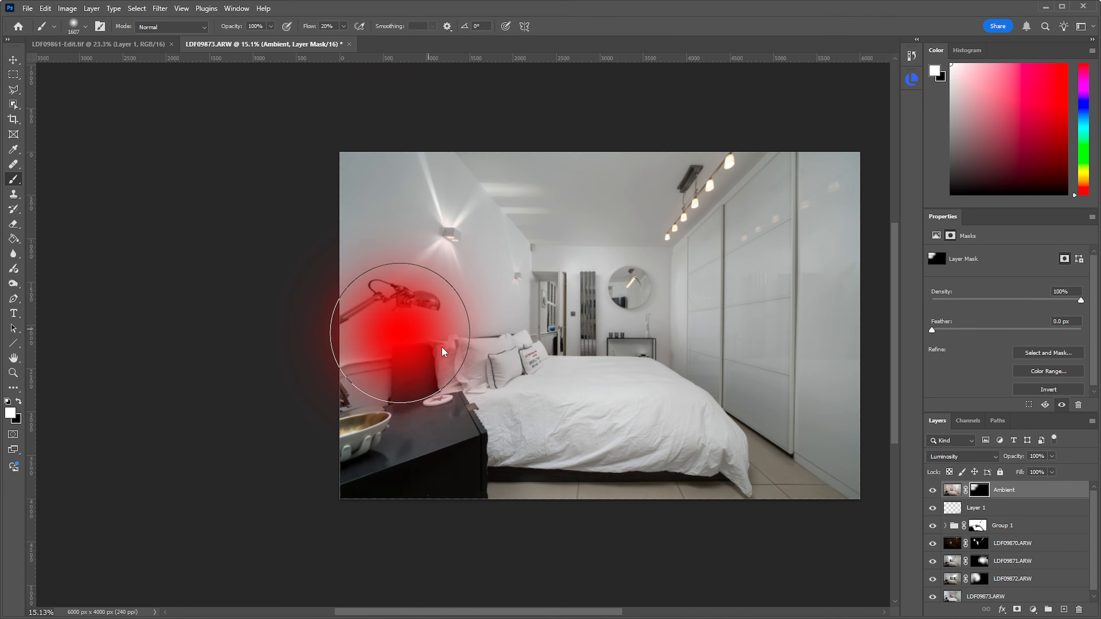
mouse_move(623, 406)
left_mouse_down()
mouse_move(498, 445)
mouse_move(741, 438)
mouse_move(783, 395)
mouse_move(750, 205)
mouse_move(650, 186)
mouse_move(543, 265)
mouse_move(580, 313)
left_mouse_up()
right_click(664, 227, "alt")
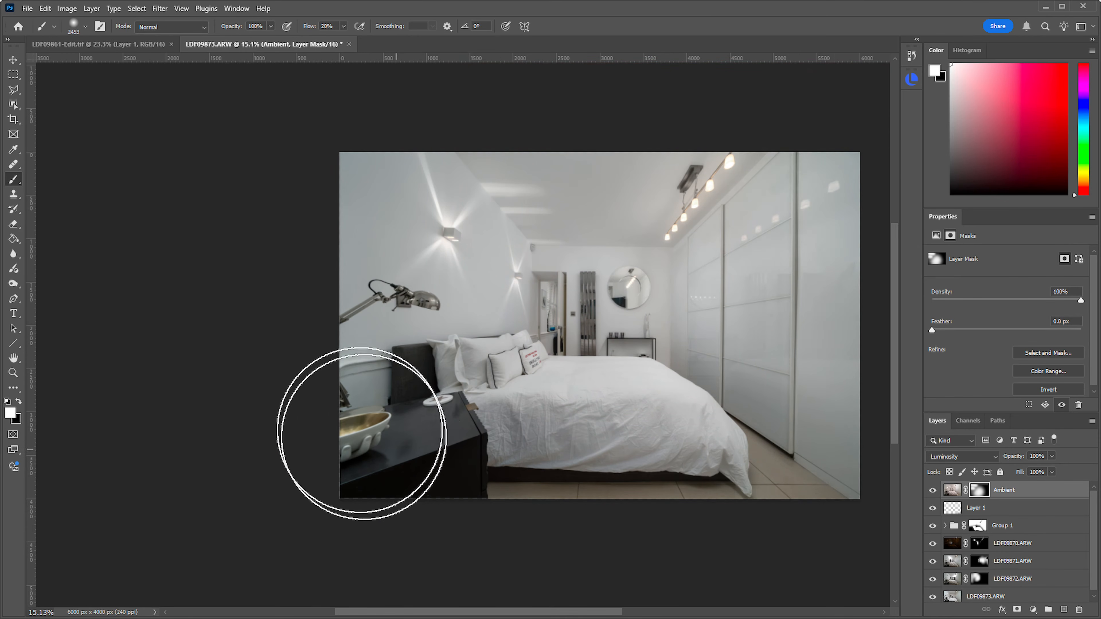
left_click(739, 204)
left_click_drag(730, 207, 680, 206)
Paint black on the Ambient mask over the upper wall light beams, ceiling streaks and track lights to soften the ambient light
key("x")
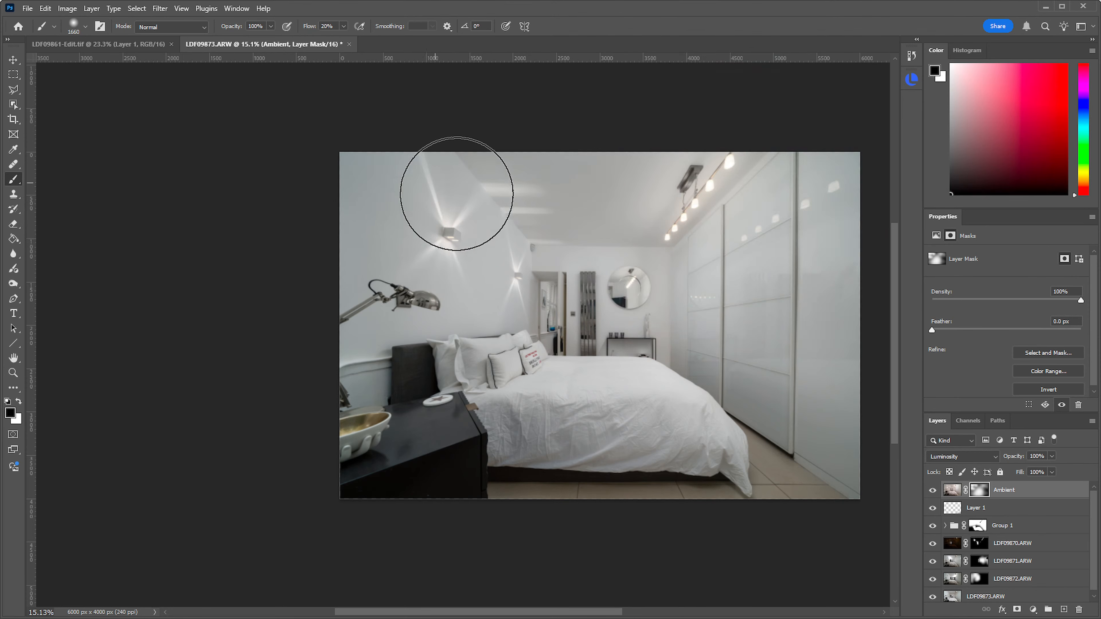
left_click_drag(420, 171, 523, 212)
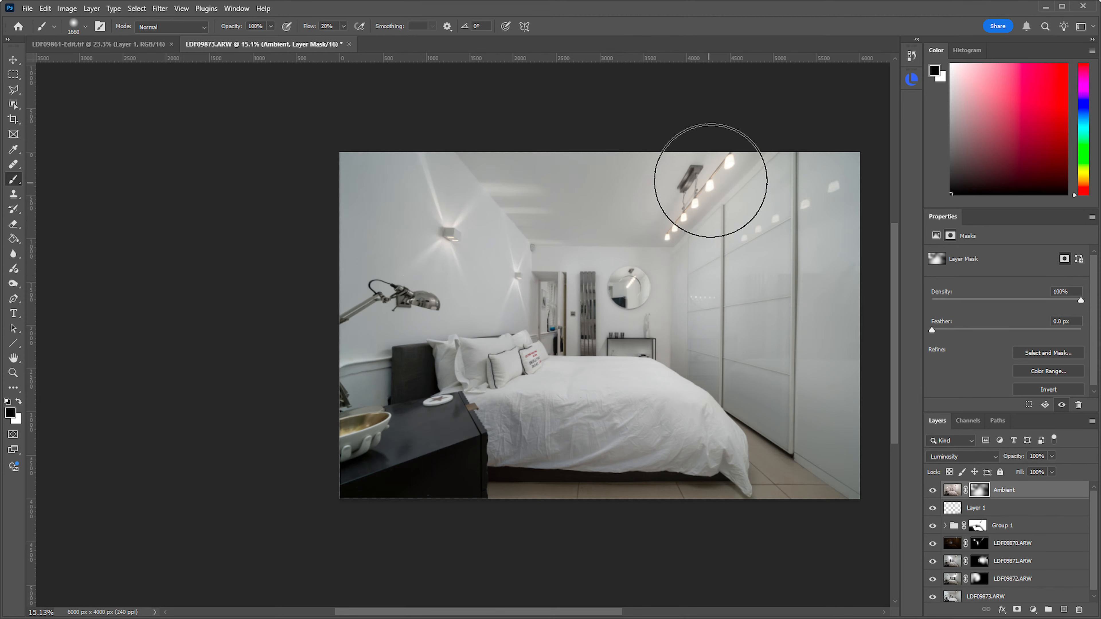
left_click_drag(713, 180, 685, 219)
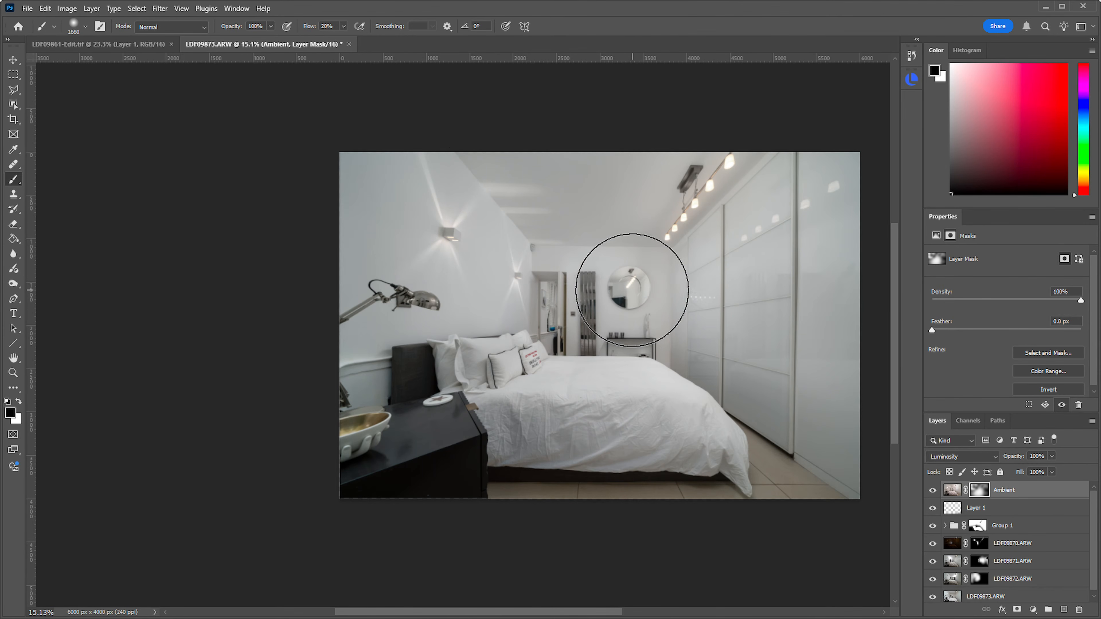
Move the Color-mode layer above Ambient, sample a neutral colour from the duvet and paint it over the bedding's front side
key("ctrl+0")
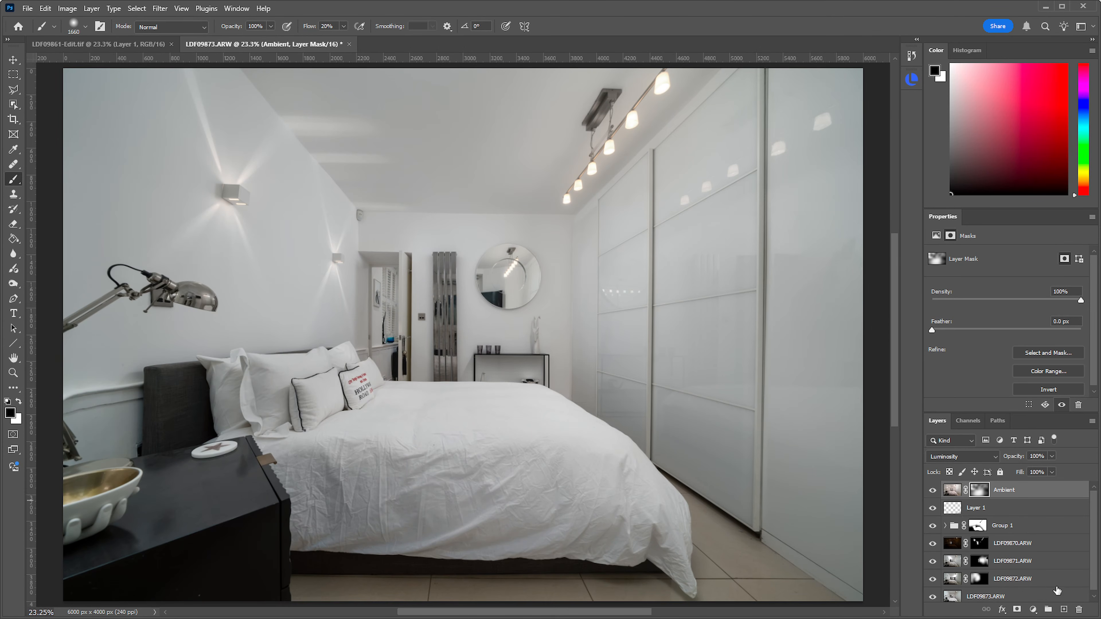
left_click(999, 511)
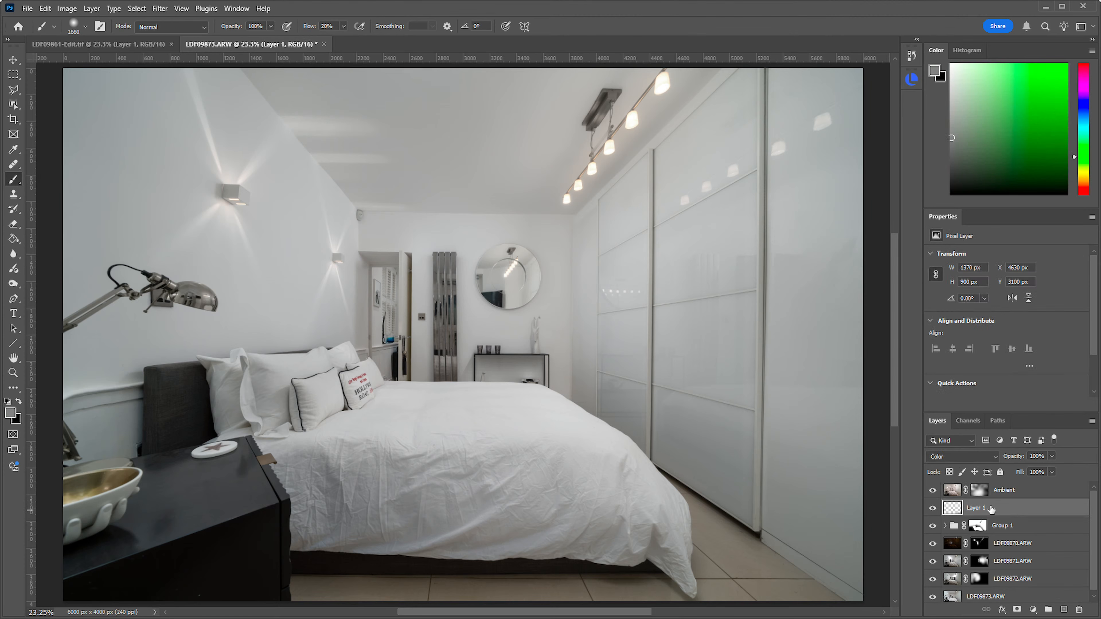
left_click_drag(987, 509, 999, 485)
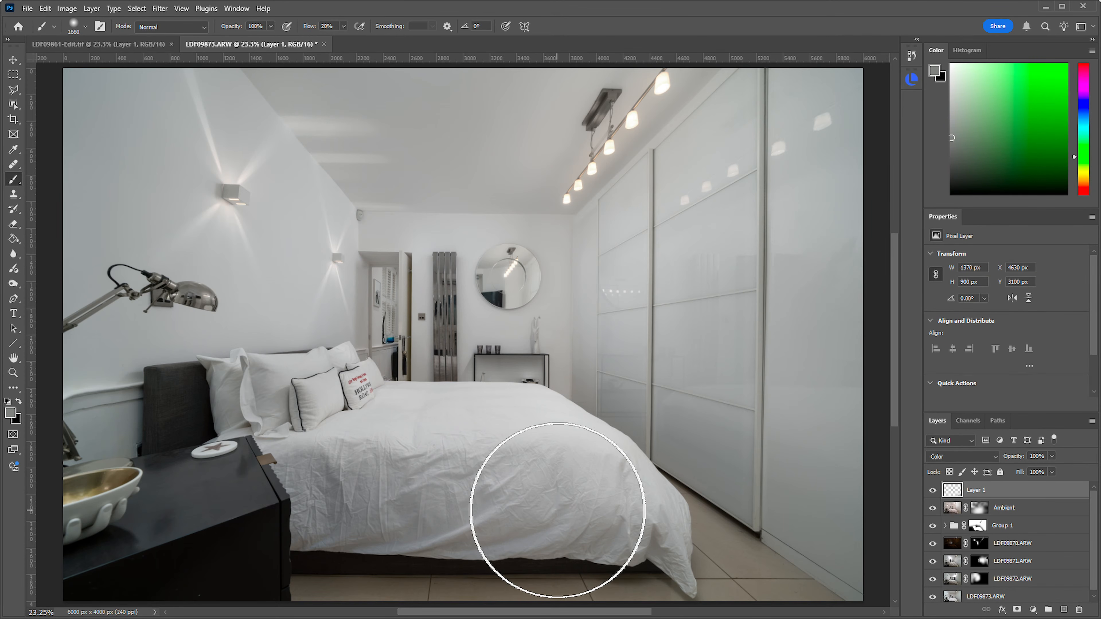
left_click(451, 436, "alt")
mouse_move(398, 485)
left_mouse_down()
mouse_move(344, 493)
mouse_move(332, 521)
left_mouse_up()
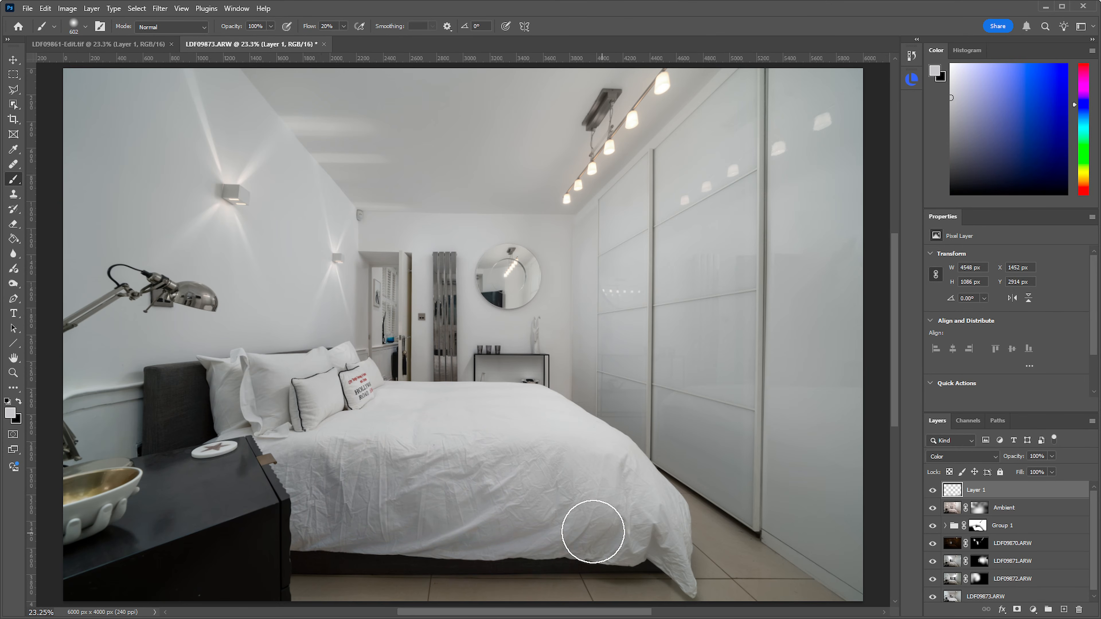
Extend the neutral colour paint upward over the duvet's foot and top surface on the Color-mode layer
mouse_move(611, 525)
left_mouse_down()
mouse_move(606, 489)
mouse_move(657, 546)
mouse_move(322, 519)
mouse_move(300, 528)
mouse_move(334, 447)
mouse_move(521, 423)
mouse_move(651, 509)
mouse_move(648, 494)
mouse_move(598, 494)
left_mouse_up()
left_click_drag(573, 419, 597, 445)
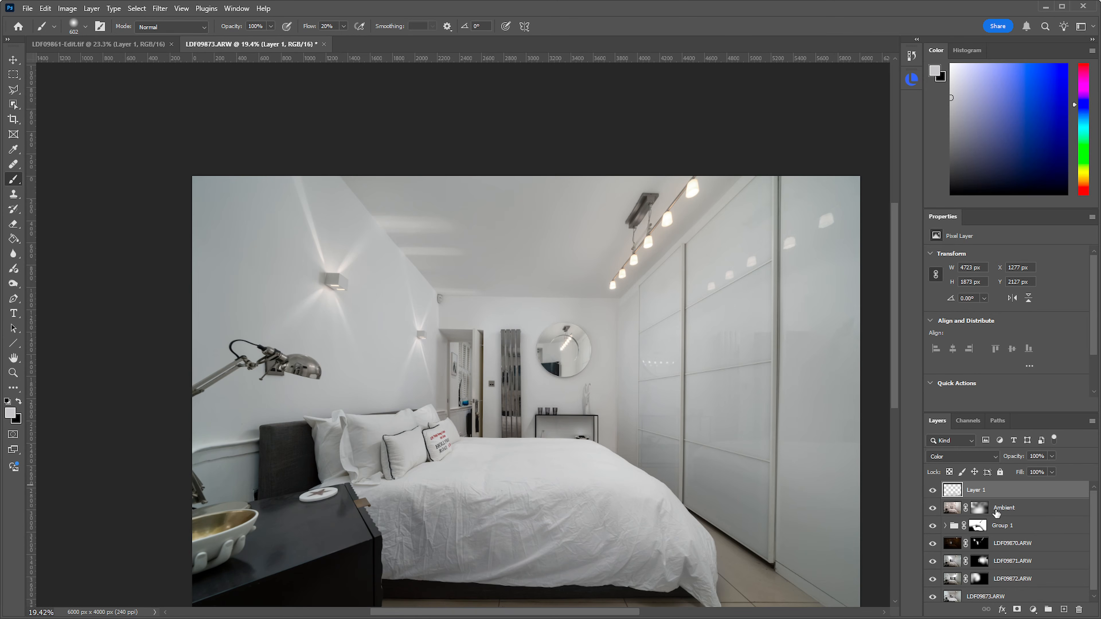
left_click_drag(855, 345, 901, 404)
scroll(1086, 521, "down", 1)
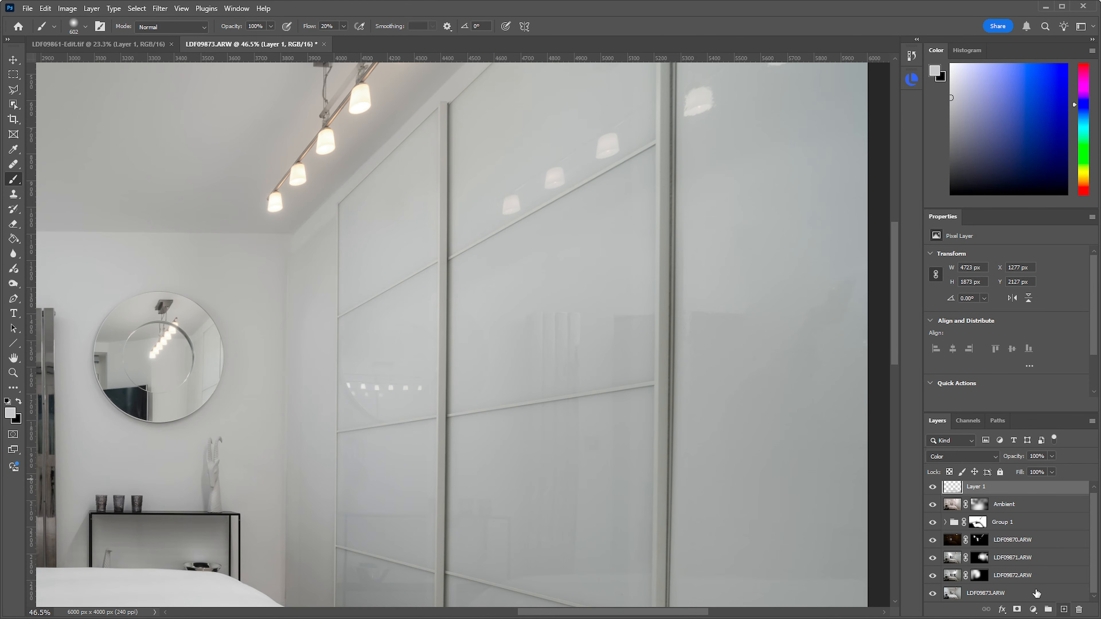
Add a Curves adjustment directly above the Ambient layer and clip it to that layer
left_click(1017, 507)
left_click(1033, 609)
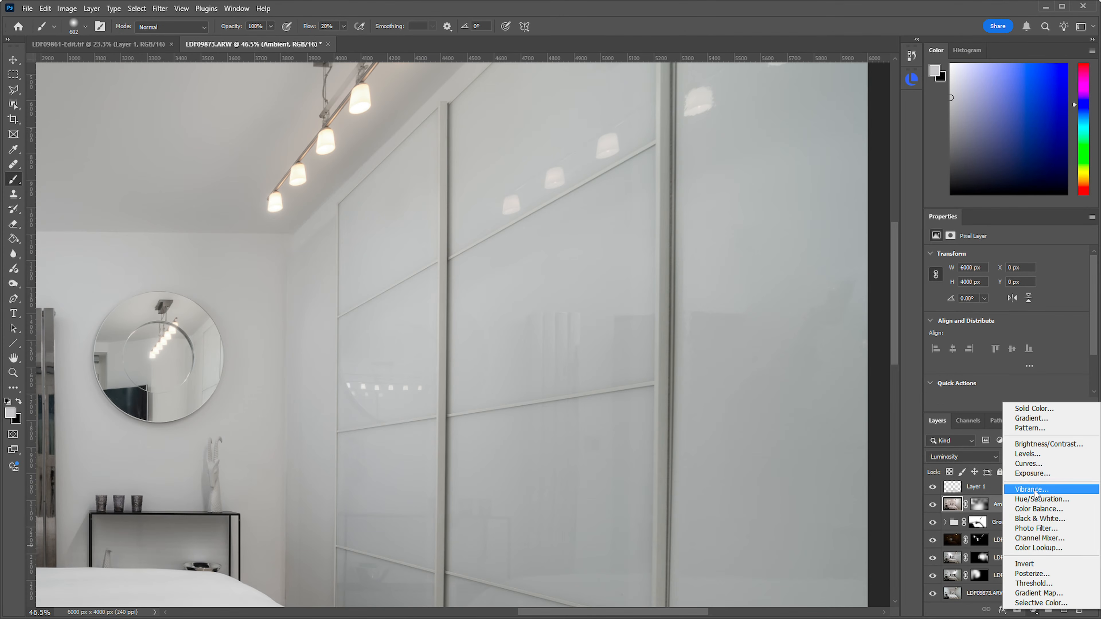
left_click(1053, 461)
left_click(1012, 511, "alt")
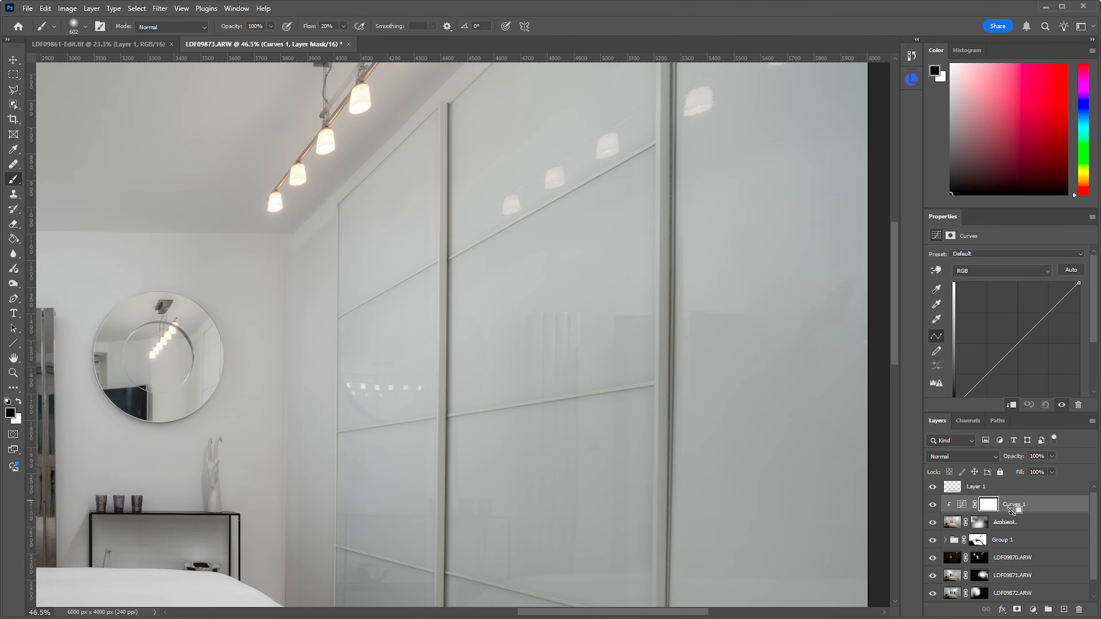
Shape the clipped curve into a gentle S by slightly lowering the shadows and raising the highlights
left_click_drag(681, 374, 632, 358)
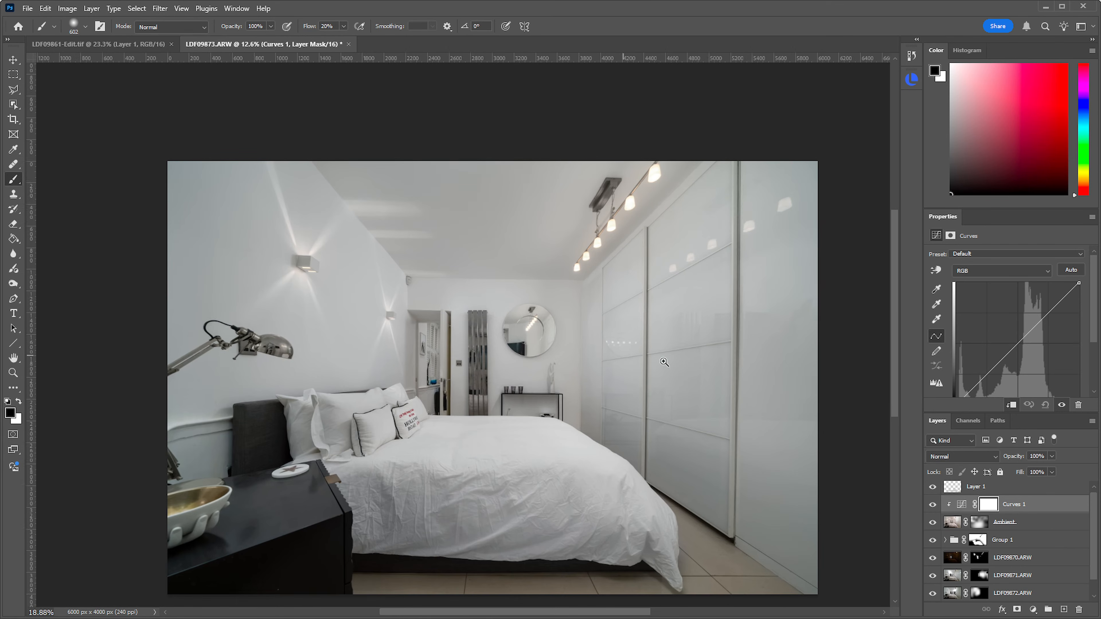
left_click_drag(997, 362, 996, 370)
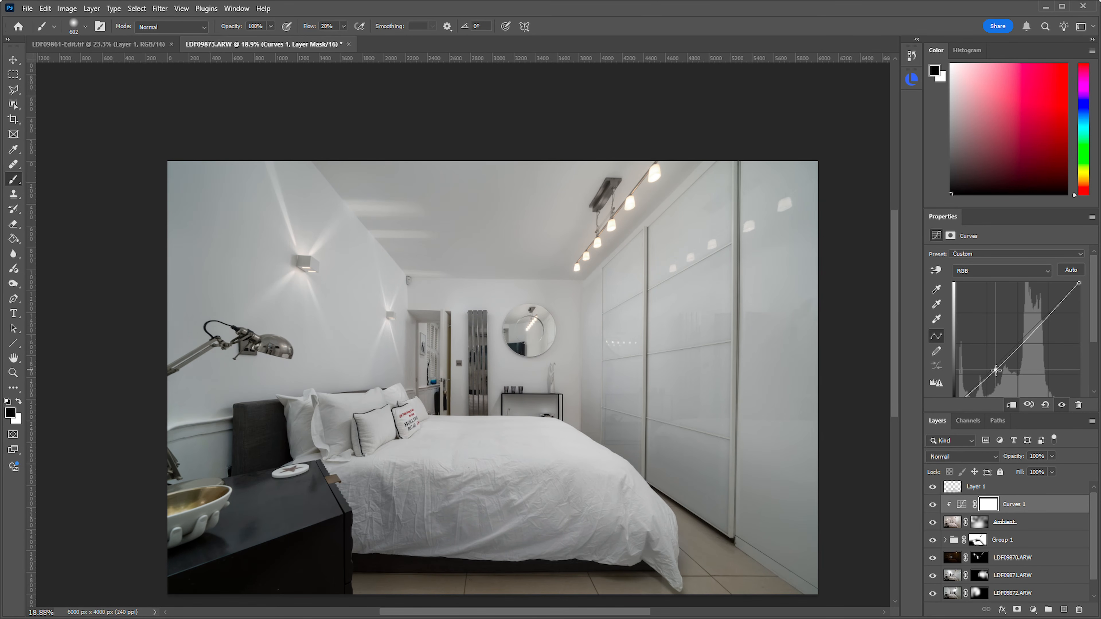
left_click_drag(1045, 321, 1043, 311)
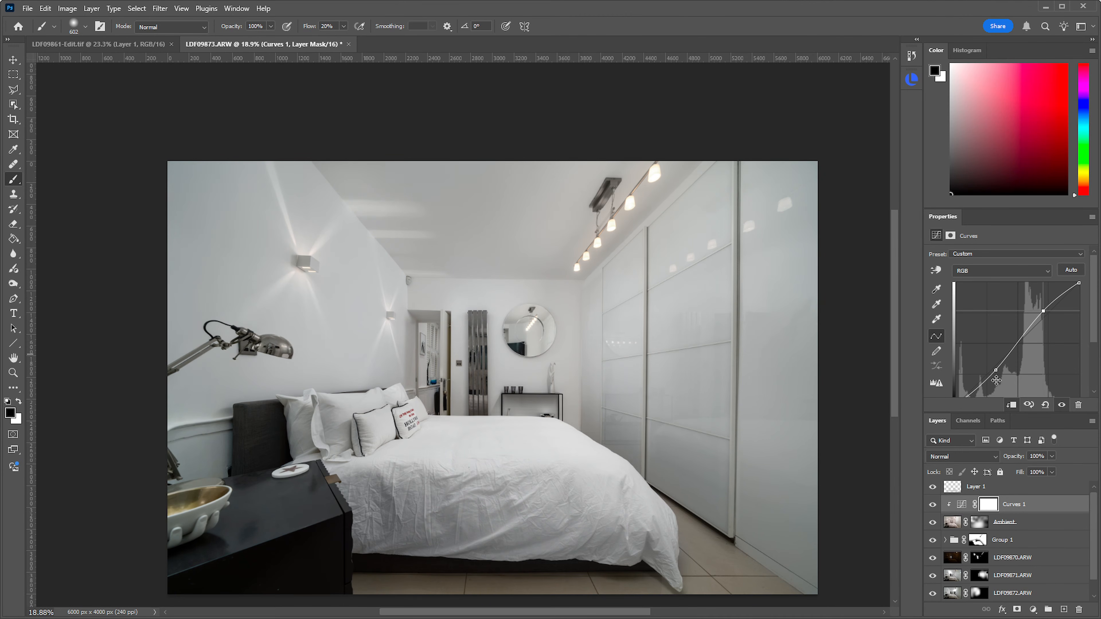
left_click_drag(994, 371, 992, 371)
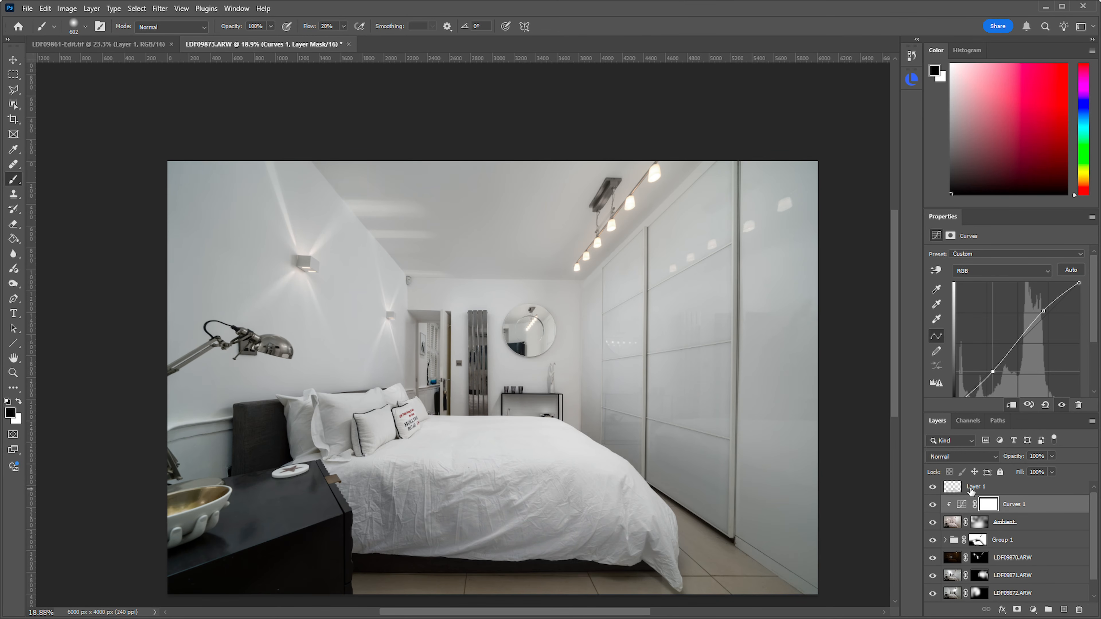
Sample a neutral grey from the lamp wall and paint it over the wall's bluish upper area on the Color-mode layer
left_click(970, 490)
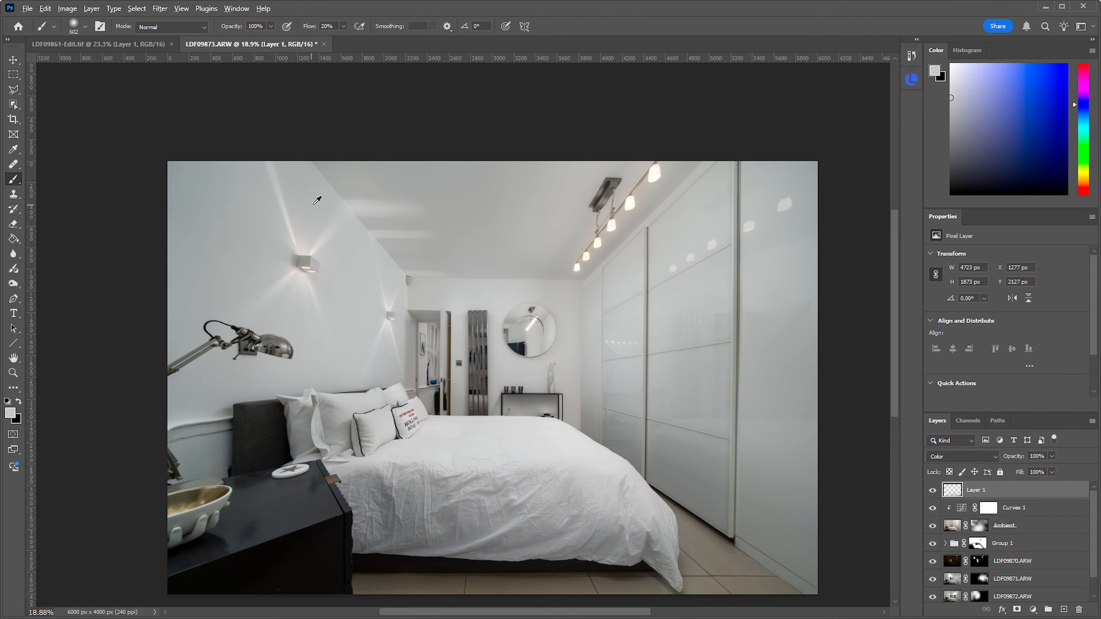
left_click(313, 205, "alt")
left_click_drag(221, 197, 201, 183)
mouse_move(197, 162)
left_mouse_down()
mouse_move(158, 370)
mouse_move(172, 391)
mouse_move(212, 204)
mouse_move(252, 222)
mouse_move(171, 250)
mouse_move(218, 191)
mouse_move(243, 229)
left_mouse_up()
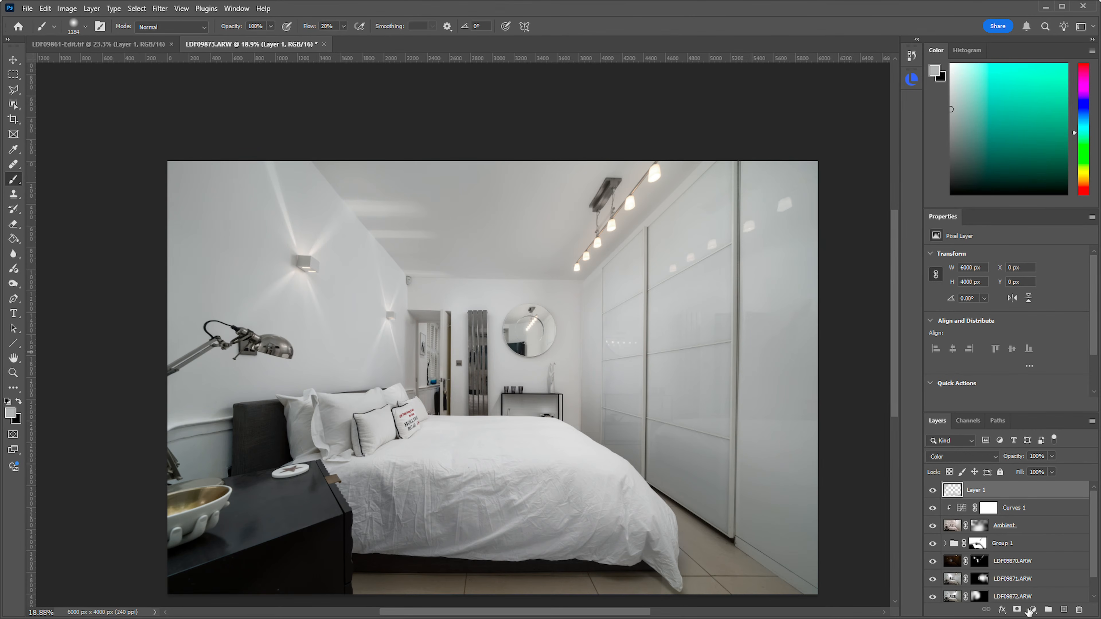
Add a new top layer named Fixes, rename the painted colour layer Color, and make Fixes active
left_click(1061, 610)
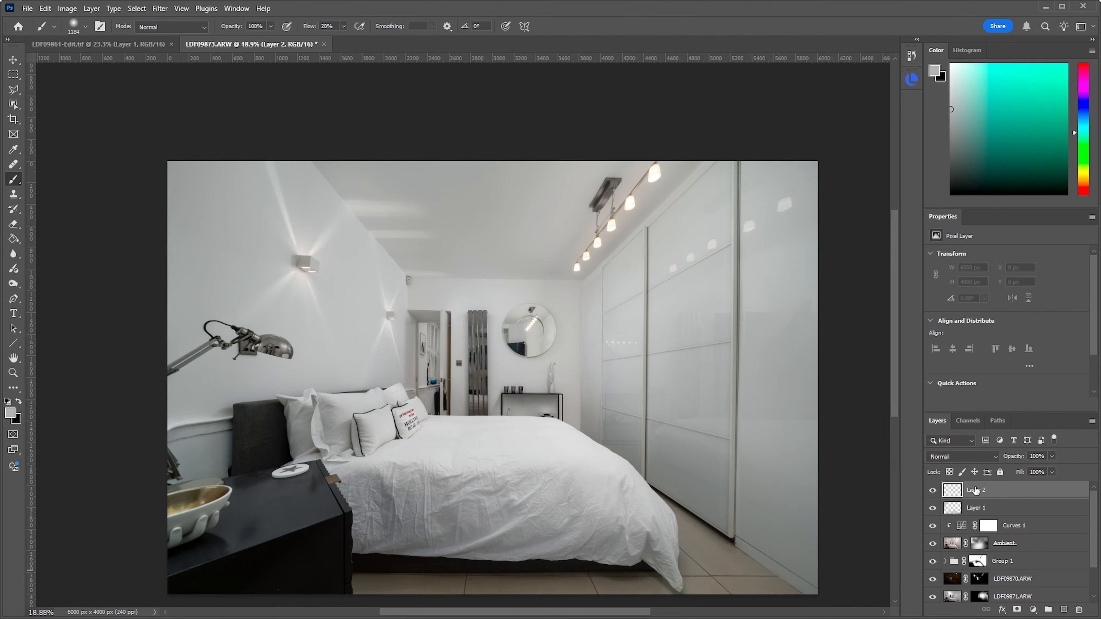
key("Return")
double_click(983, 509)
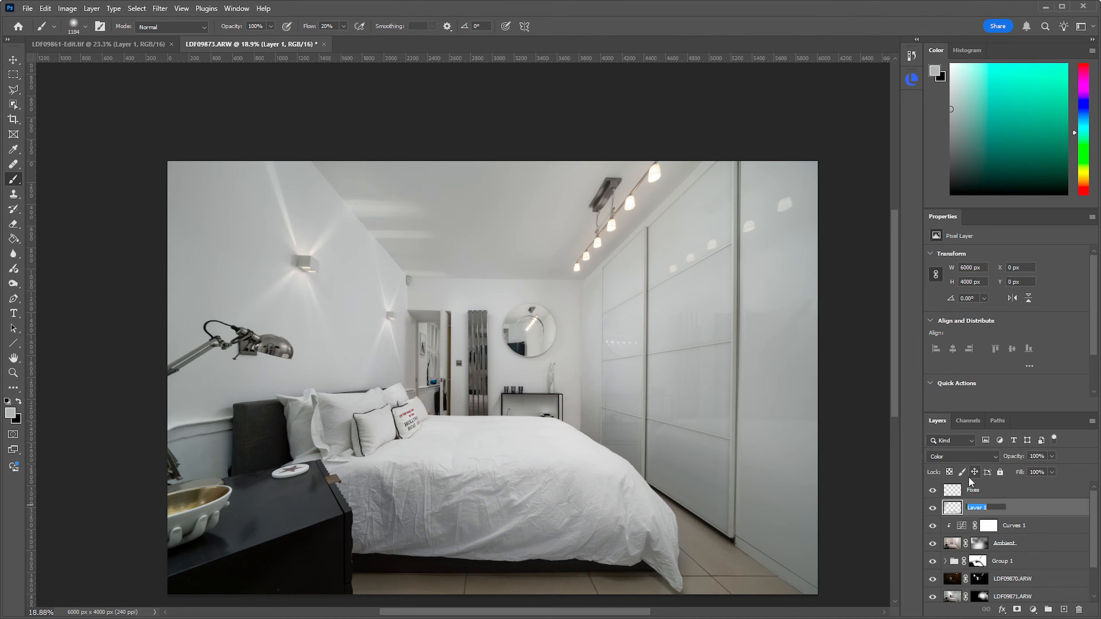
key("Return")
left_click(996, 496)
Heal the faint reflections on the nearest wardrobe door with the Healing Brush, sampling clean areas of the door
left_click_drag(822, 375, 875, 373)
mouse_move(801, 258)
left_mouse_down()
mouse_move(693, 288)
mouse_move(704, 274)
mouse_move(454, 278)
left_mouse_up()
mouse_move(688, 195)
left_mouse_down()
mouse_move(686, 260)
mouse_move(653, 298)
mouse_move(671, 311)
left_mouse_up()
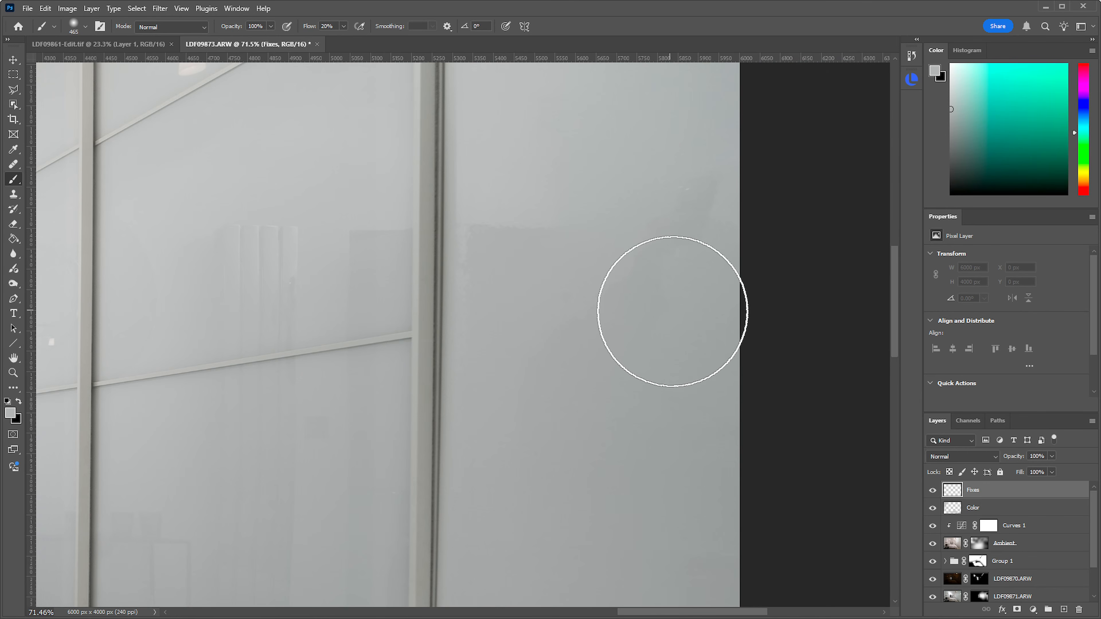
left_click_drag(677, 260, 634, 276)
left_click(13, 164)
left_click(633, 155, "alt")
left_click_drag(633, 155, 651, 153)
mouse_move(692, 246)
left_mouse_down()
mouse_move(714, 257)
mouse_move(679, 215)
mouse_move(660, 255)
mouse_move(684, 234)
mouse_move(709, 300)
mouse_move(641, 249)
mouse_move(614, 272)
mouse_move(583, 272)
mouse_move(581, 248)
mouse_move(620, 274)
mouse_move(660, 231)
mouse_move(684, 246)
mouse_move(698, 311)
mouse_move(696, 419)
mouse_move(705, 414)
mouse_move(670, 323)
mouse_move(659, 360)
left_mouse_up()
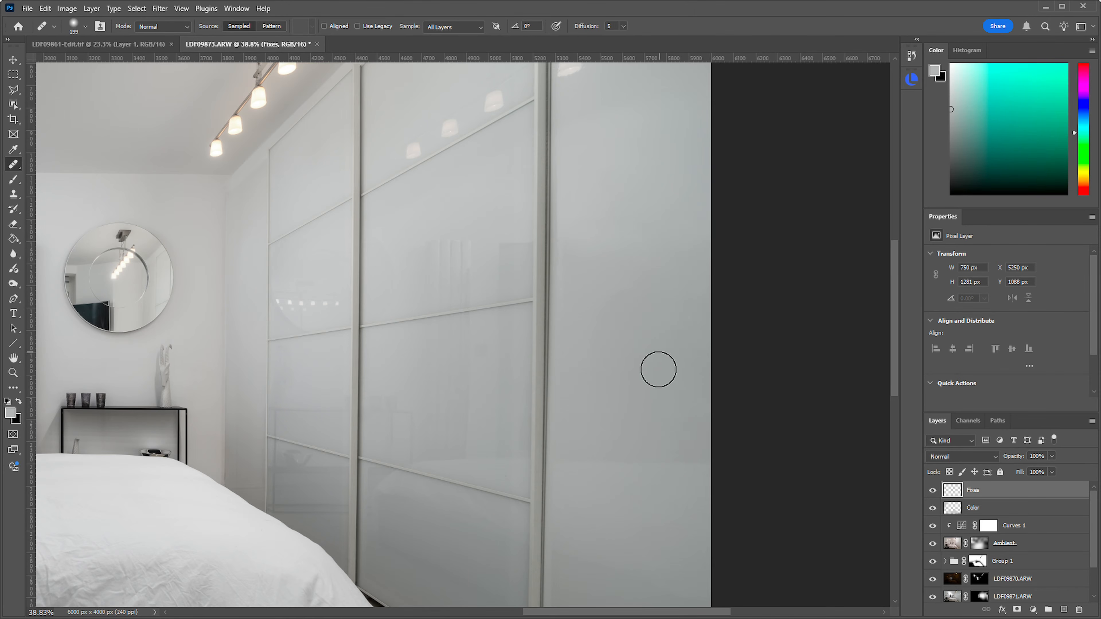
Erase the small bright mark in the radiator reflection on the middle wardrobe door using the Remove tool
left_click_drag(448, 248, 497, 203)
left_click_drag(576, 269, 608, 268)
right_click(430, 293, "alt")
mouse_move(396, 300)
left_mouse_down()
mouse_move(360, 317)
mouse_move(447, 318)
left_mouse_up()
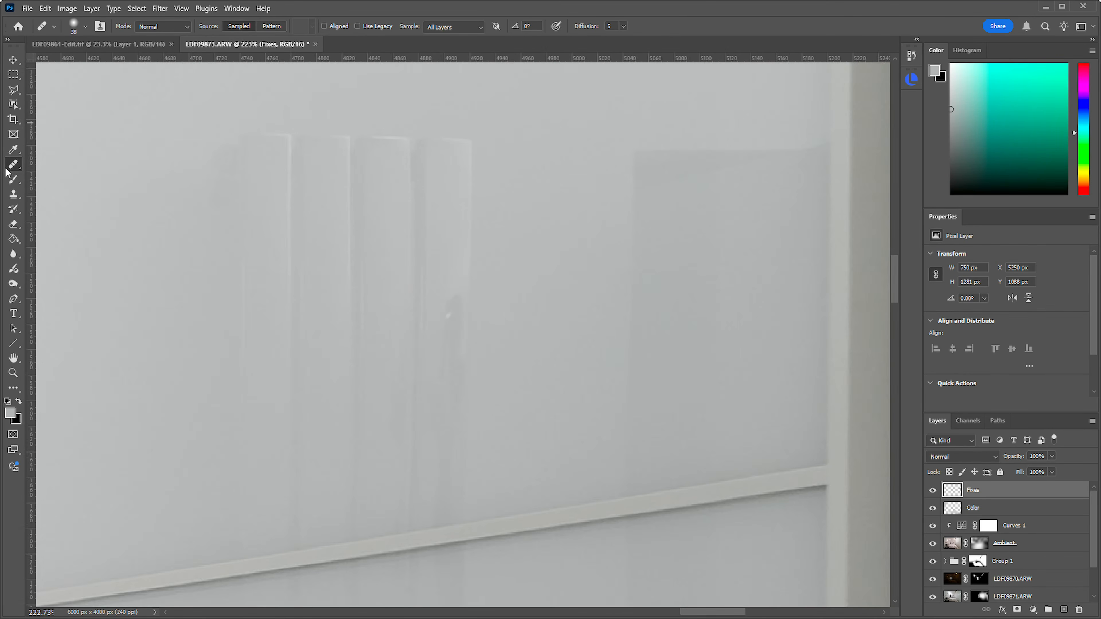
right_click(13, 164)
left_click(56, 174)
left_click_drag(455, 278, 448, 362)
left_click_drag(453, 291, 454, 289)
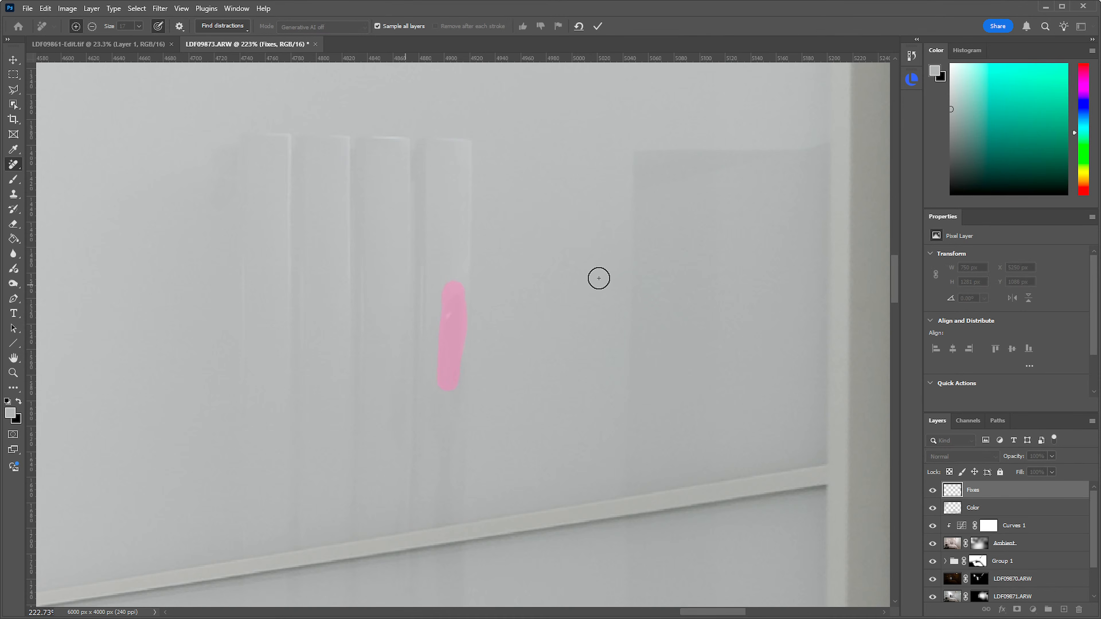
mouse_move(635, 298)
left_mouse_down()
mouse_move(582, 304)
mouse_move(516, 369)
mouse_move(605, 344)
left_mouse_up()
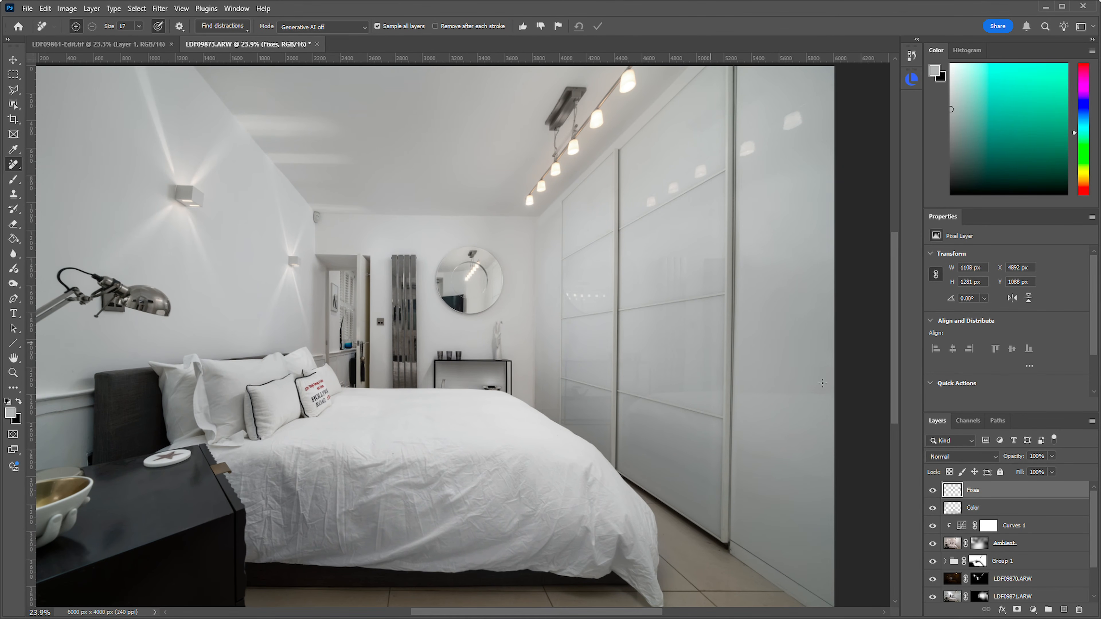
Switch back to the Healing Brush and heal the ceiling lamp reflections out of the nearest wardrobe door
left_click_drag(795, 114, 763, 181)
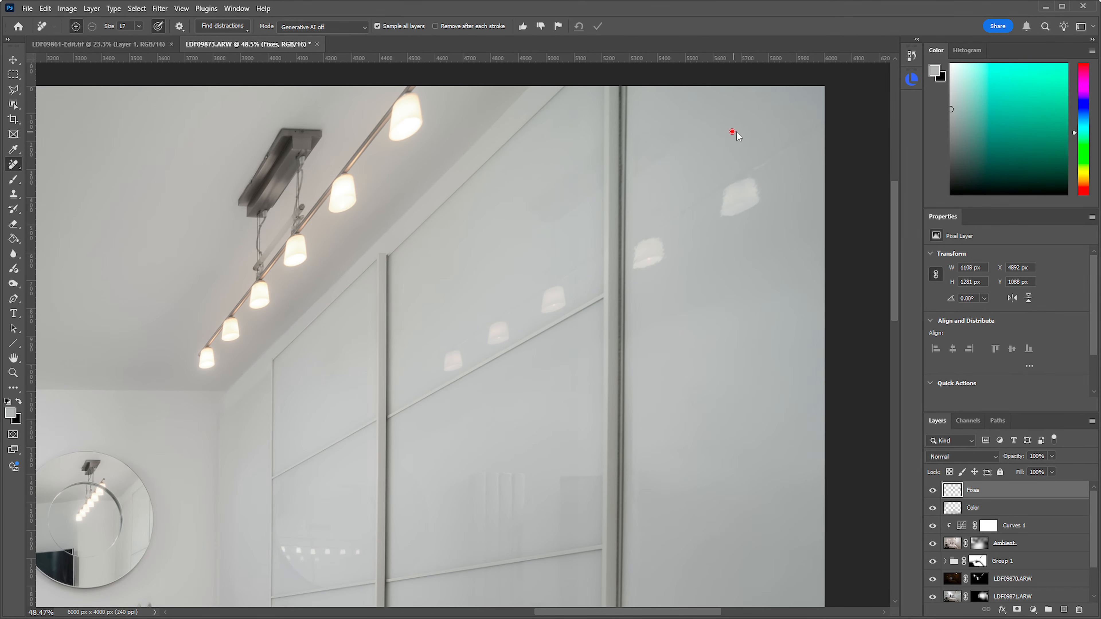
left_click_drag(744, 126, 741, 127)
left_click_drag(21, 175, 46, 190)
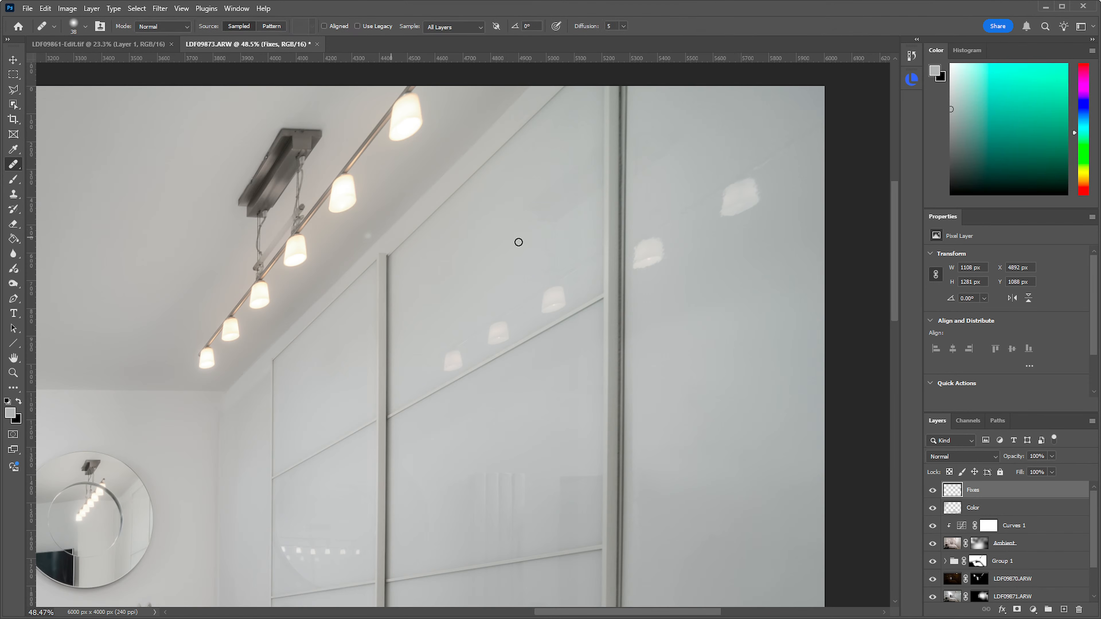
left_click_drag(724, 198, 732, 202)
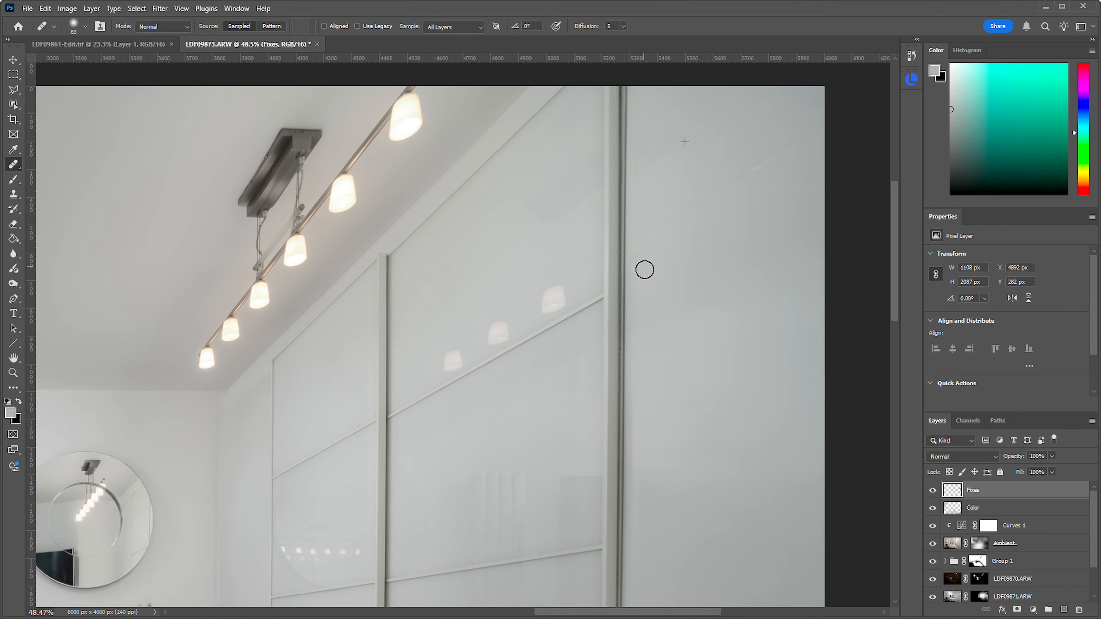
Heal the three ceiling lamp reflections out of the middle wardrobe door's upper panel, redoing the first stroke
left_click_drag(550, 295, 563, 293)
key("ctrl+z")
left_click_drag(464, 351, 529, 316)
right_click(501, 238, "alt")
right_click(473, 354, "alt")
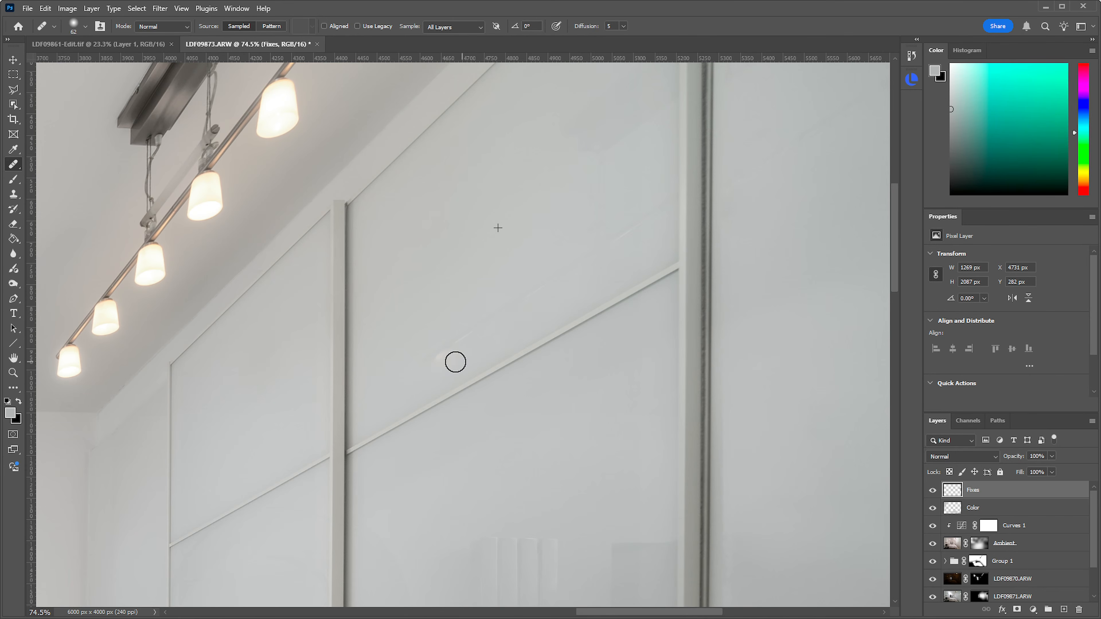
Heal the row of lamp reflections and the curved mirror reflection out of the far wardrobe door's panel
scroll(503, 377, "down", 5)
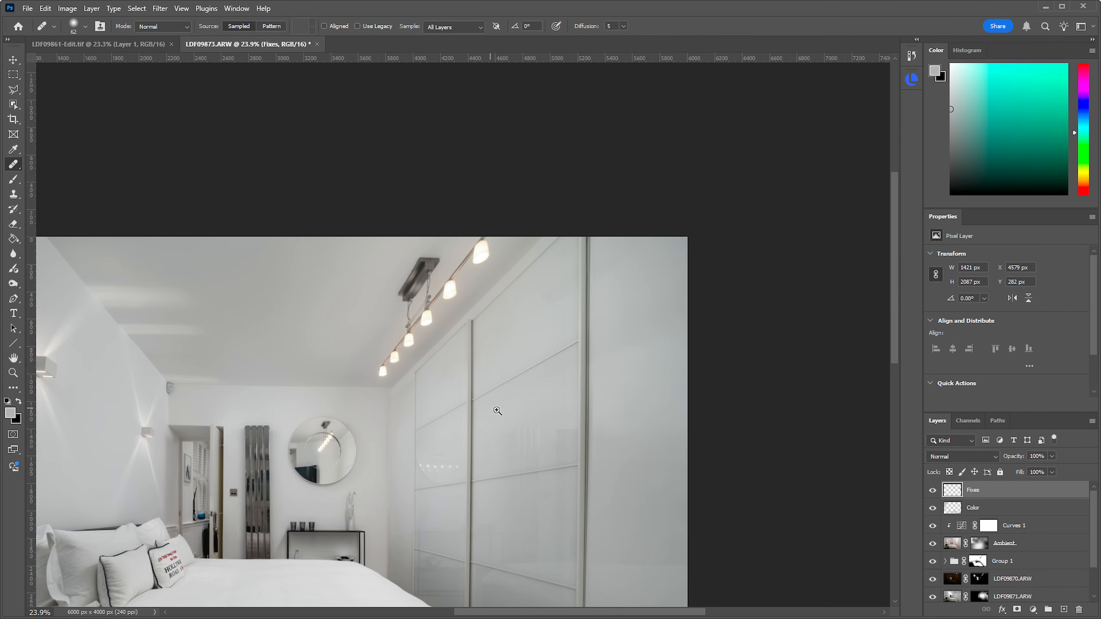
left_click_drag(469, 454, 577, 385)
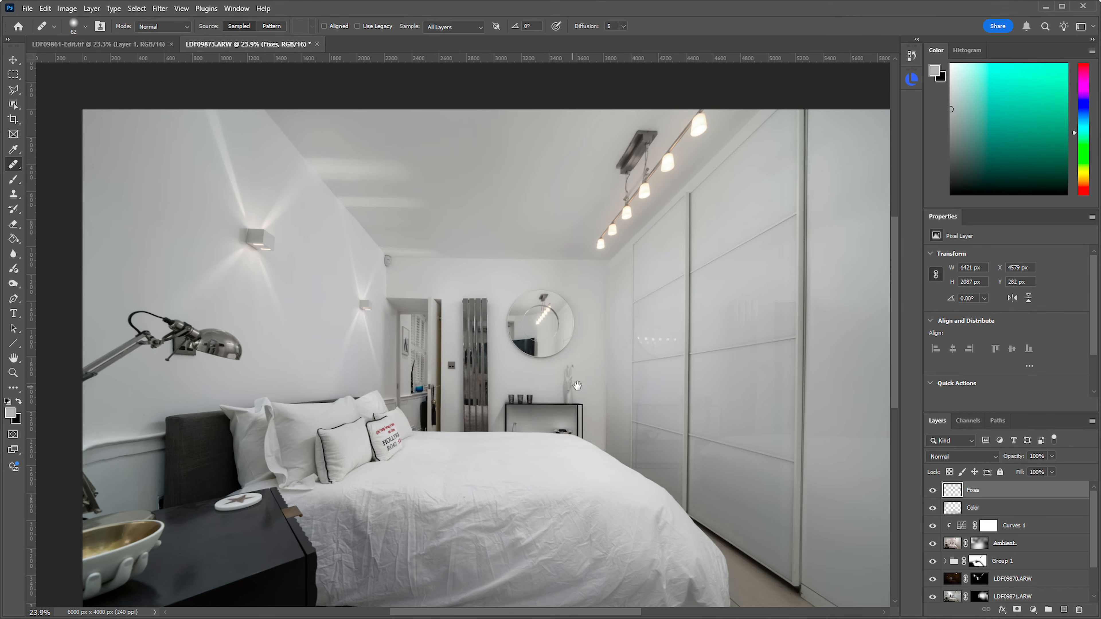
scroll(685, 344, "up", 5)
scroll(686, 350, "up", 1)
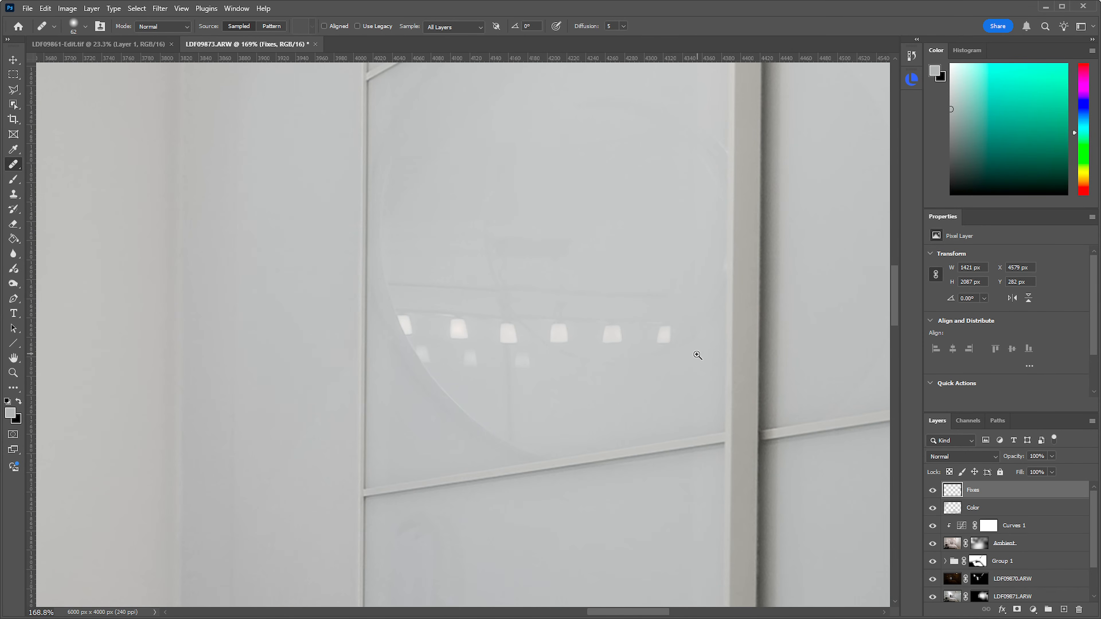
scroll(644, 311, "down", 3)
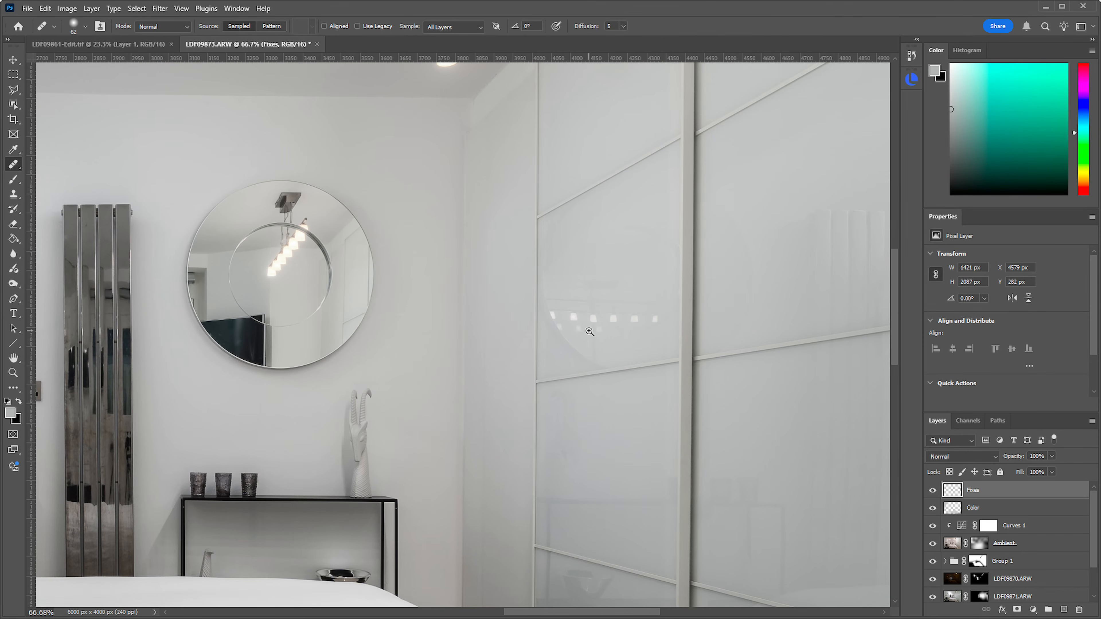
scroll(607, 322, "down", 3)
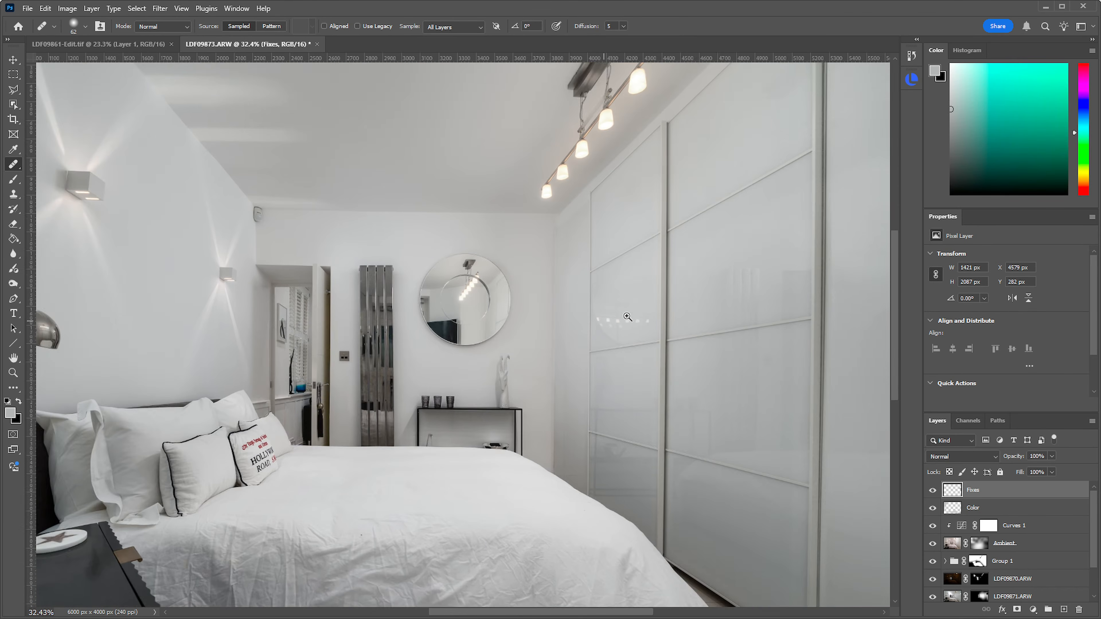
scroll(659, 312, "up", 3)
scroll(661, 316, "down", 5)
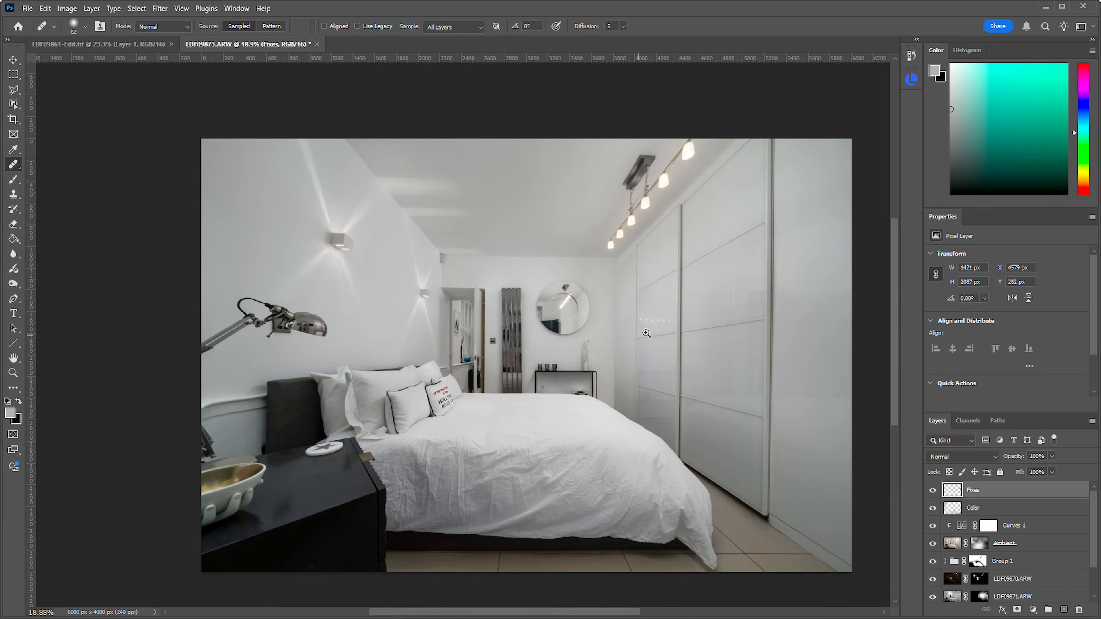
scroll(619, 346, "down", 2)
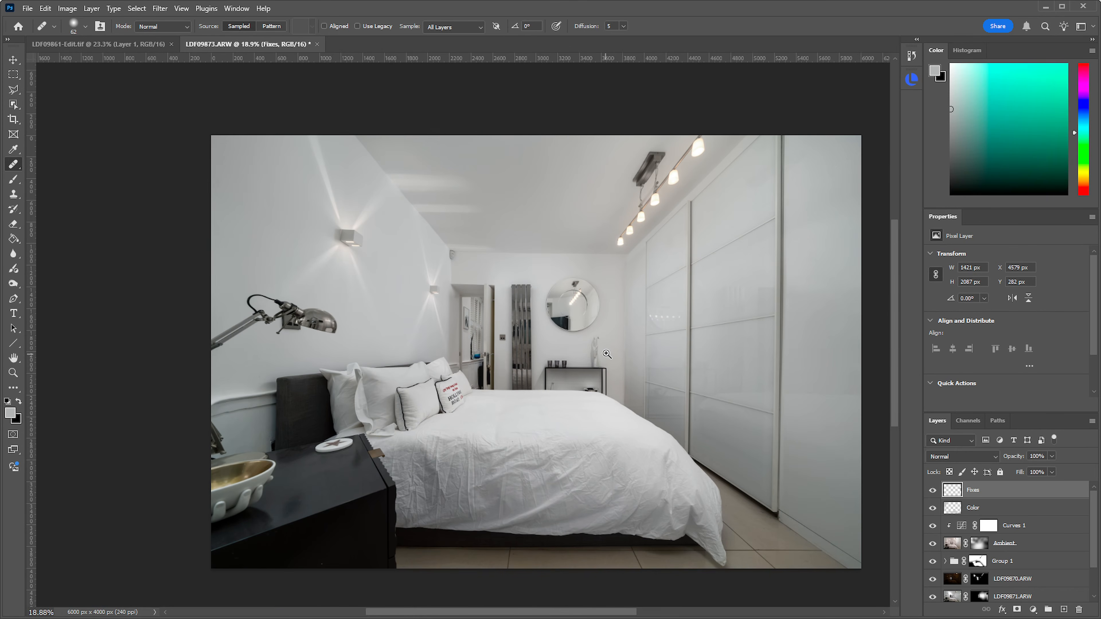
scroll(695, 314, "up", 8)
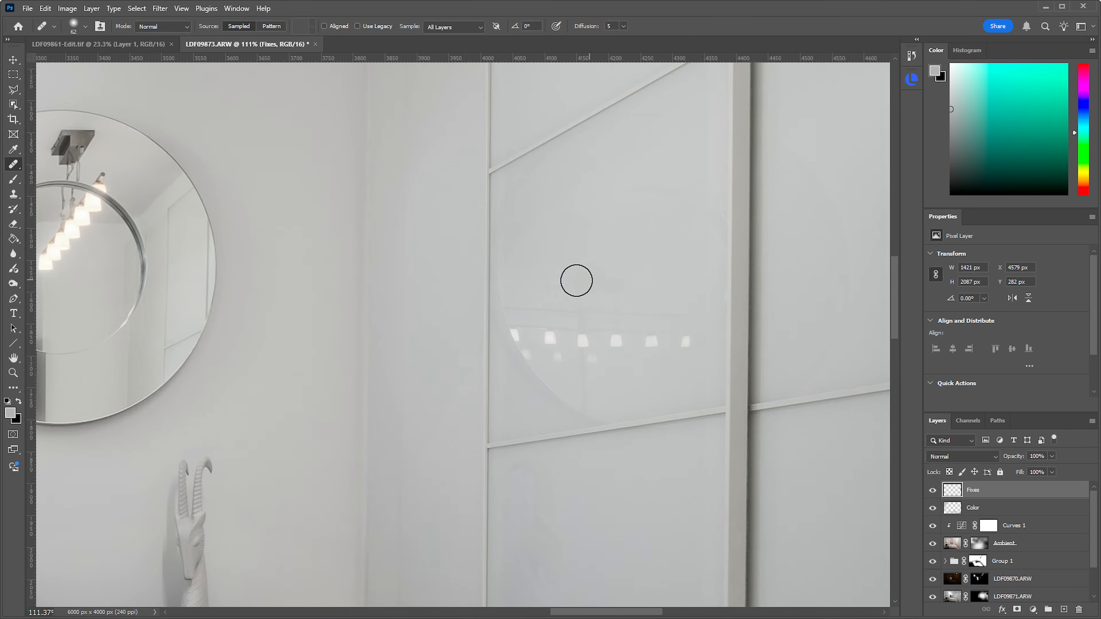
mouse_move(553, 307)
left_mouse_down()
mouse_move(543, 335)
mouse_move(520, 330)
left_mouse_up()
mouse_move(602, 360)
left_mouse_down()
mouse_move(659, 351)
mouse_move(685, 331)
left_mouse_up()
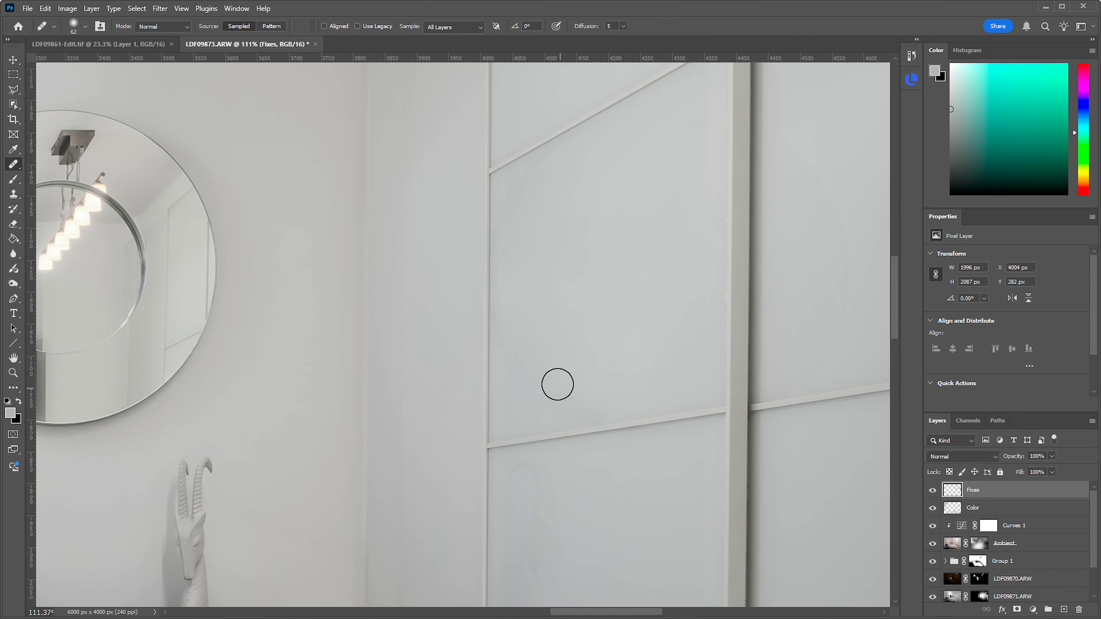
Heal the faint sculpture and console table reflections on the far wardrobe door's panel below the horizontal rail
left_click_drag(580, 513, 604, 331)
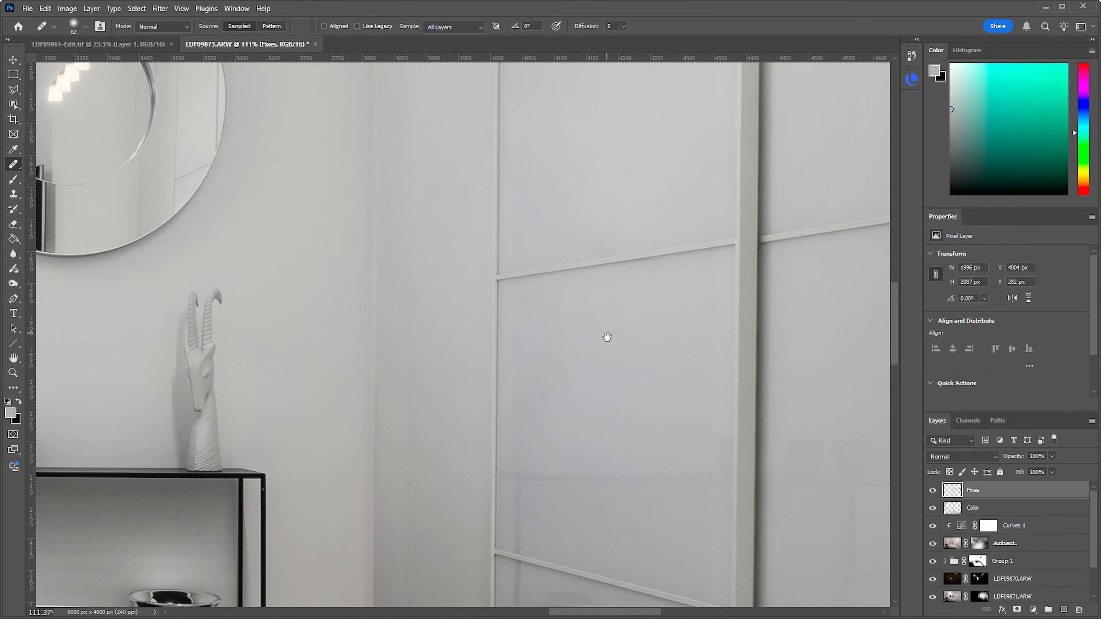
mouse_move(527, 325)
left_mouse_down()
mouse_move(562, 367)
mouse_move(540, 353)
mouse_move(532, 406)
left_mouse_up()
left_click_drag(676, 303, 671, 236)
mouse_move(652, 303)
left_mouse_down()
mouse_move(678, 302)
mouse_move(669, 281)
left_mouse_up()
left_click(659, 173, "alt")
mouse_move(572, 274)
left_mouse_down()
mouse_move(613, 291)
mouse_move(639, 283)
mouse_move(544, 225)
left_mouse_up()
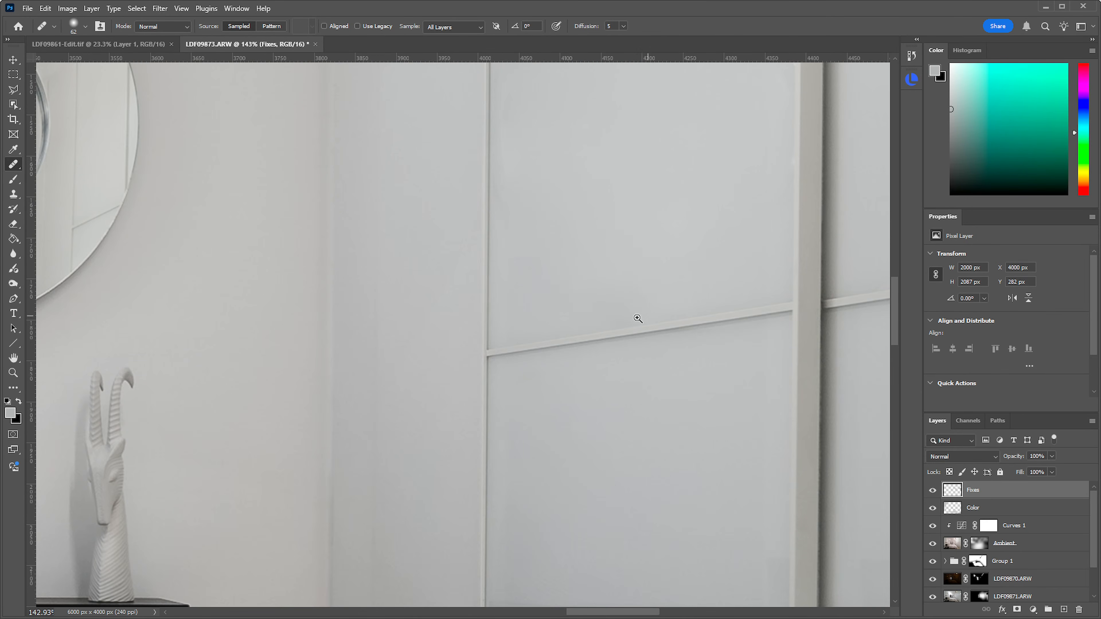
Heal the remaining dark smudges just above the horizontal rail on the far wardrobe door
scroll(634, 320, "up", 5)
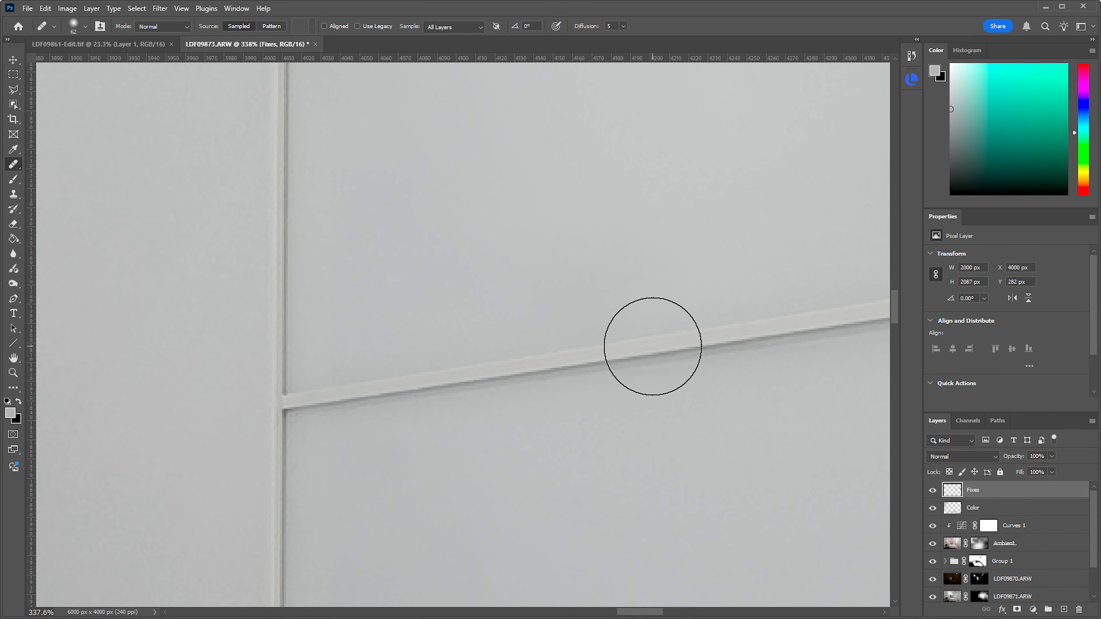
left_click_drag(672, 271, 527, 299)
left_click_drag(600, 314, 596, 353)
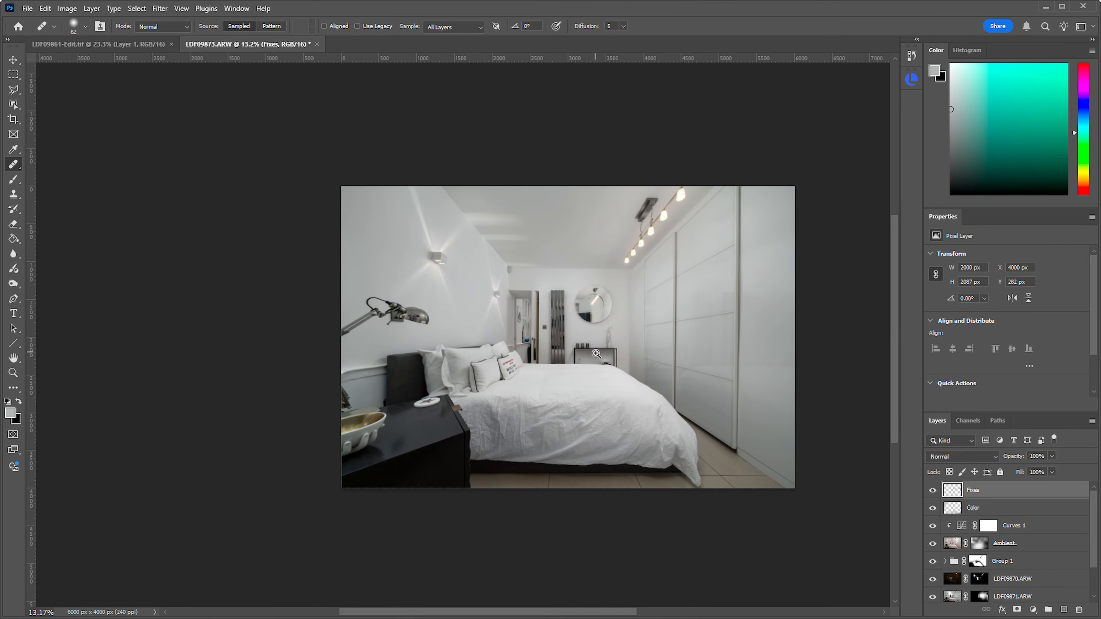
left_click_drag(716, 293, 762, 290)
left_click_drag(712, 253, 725, 251)
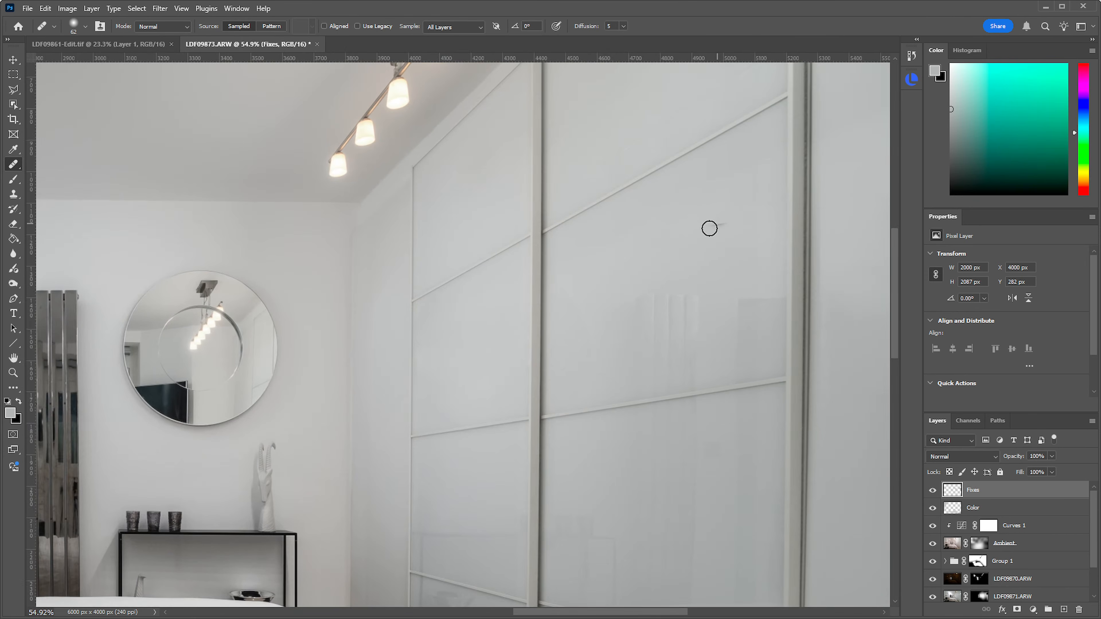
Heal the faint vertical stripes and small marks out of the middle wardrobe door's panel between the two horizontal rails
left_click(705, 208, "alt")
mouse_move(670, 283)
left_mouse_down()
mouse_move(710, 286)
mouse_move(665, 262)
mouse_move(680, 248)
left_mouse_up()
mouse_move(686, 300)
left_mouse_down()
mouse_move(651, 313)
mouse_move(683, 309)
mouse_move(679, 325)
mouse_move(691, 352)
left_mouse_up()
left_click(685, 251)
left_click_drag(700, 243, 726, 220, "alt")
left_click(726, 216, "alt")
mouse_move(658, 329)
left_mouse_down()
mouse_move(648, 338)
mouse_move(690, 349)
mouse_move(658, 369)
mouse_move(629, 368)
mouse_move(633, 347)
left_mouse_up()
mouse_move(661, 252)
left_mouse_down()
mouse_move(597, 320)
mouse_move(652, 340)
left_mouse_up()
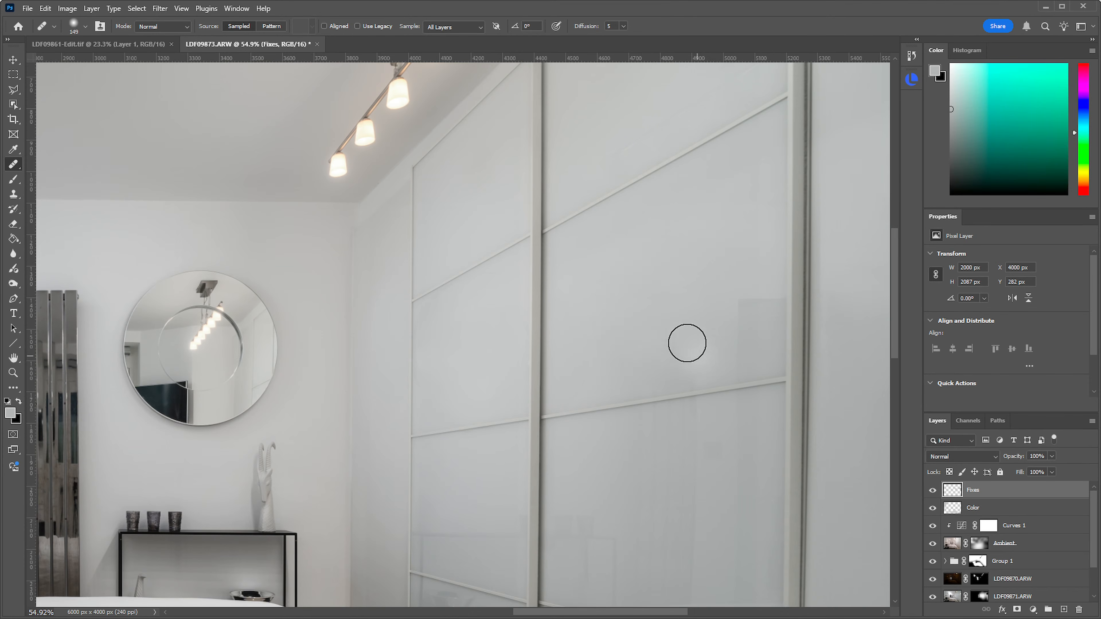
scroll(691, 329, "up", 2, "alt")
left_click_drag(698, 297, 691, 296, "alt")
left_click_drag(693, 370, 679, 372)
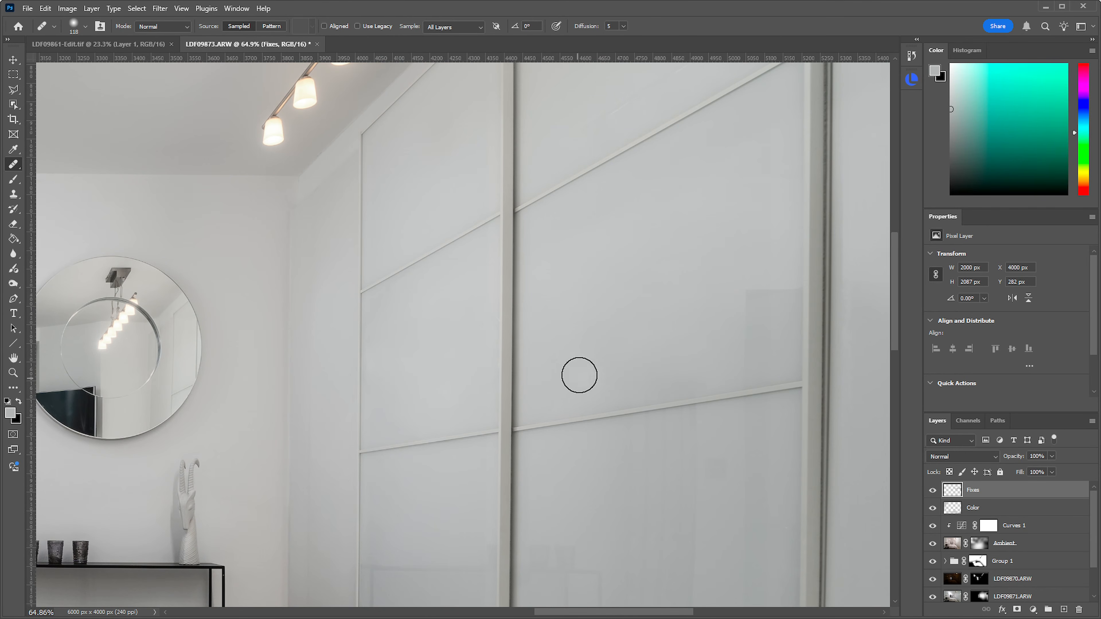
Clean the remaining smudges along the middle wardrobe door's horizontal rail with the Clone Stamp and Healing Brush
scroll(792, 249, "up", 3)
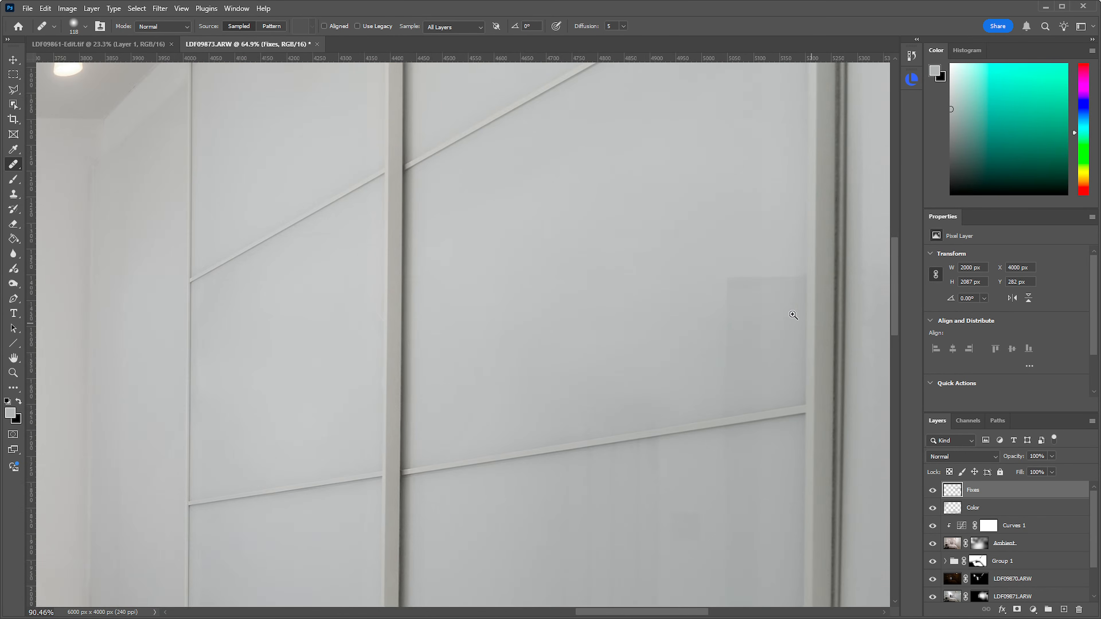
scroll(589, 459, "up", 3)
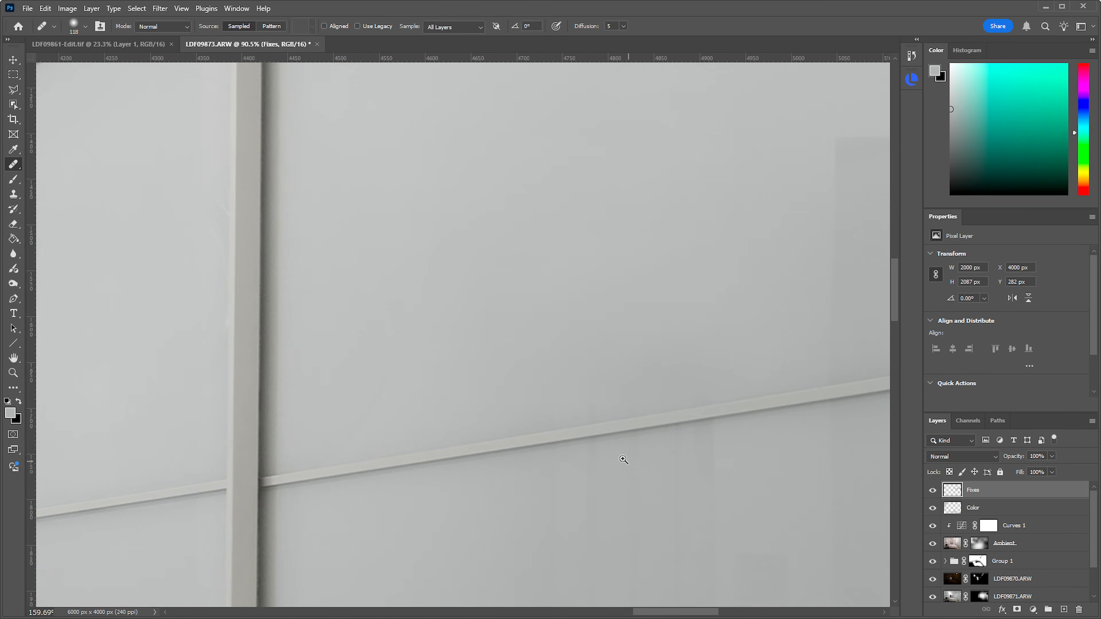
key("s")
left_click(567, 333, "alt")
left_click_drag(575, 331, 587, 321)
left_click(584, 317, "alt")
mouse_move(579, 399)
left_mouse_down()
mouse_move(734, 372)
mouse_move(545, 402)
mouse_move(510, 391)
left_mouse_up()
key("j")
left_click_drag(624, 280, 590, 284)
mouse_move(572, 322)
left_mouse_down()
mouse_move(587, 361)
mouse_move(747, 347)
mouse_move(592, 383)
mouse_move(530, 359)
mouse_move(690, 325)
left_mouse_up()
Check the retouched wardrobe doors against the whole photo and save the composite as LDF09868-Edit.tif
key("ctrl+space")
mouse_move(687, 320)
left_mouse_down()
mouse_move(575, 349)
mouse_move(570, 389)
mouse_move(600, 389)
left_mouse_up()
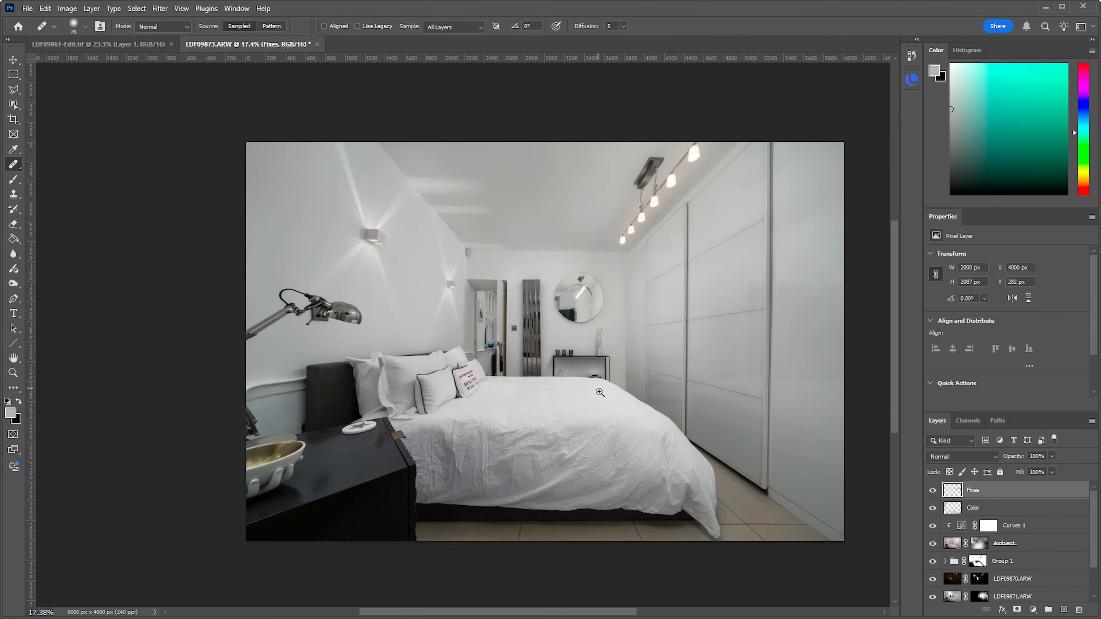
left_click_drag(728, 290, 767, 277)
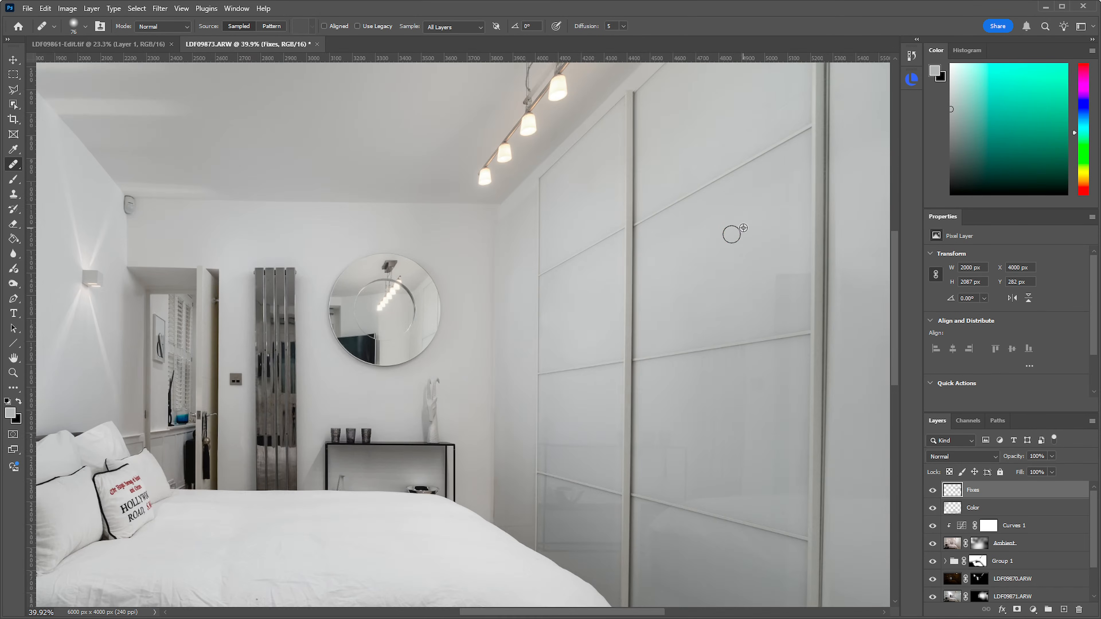
key("ctrl+space")
left_click_drag(663, 335, 539, 365)
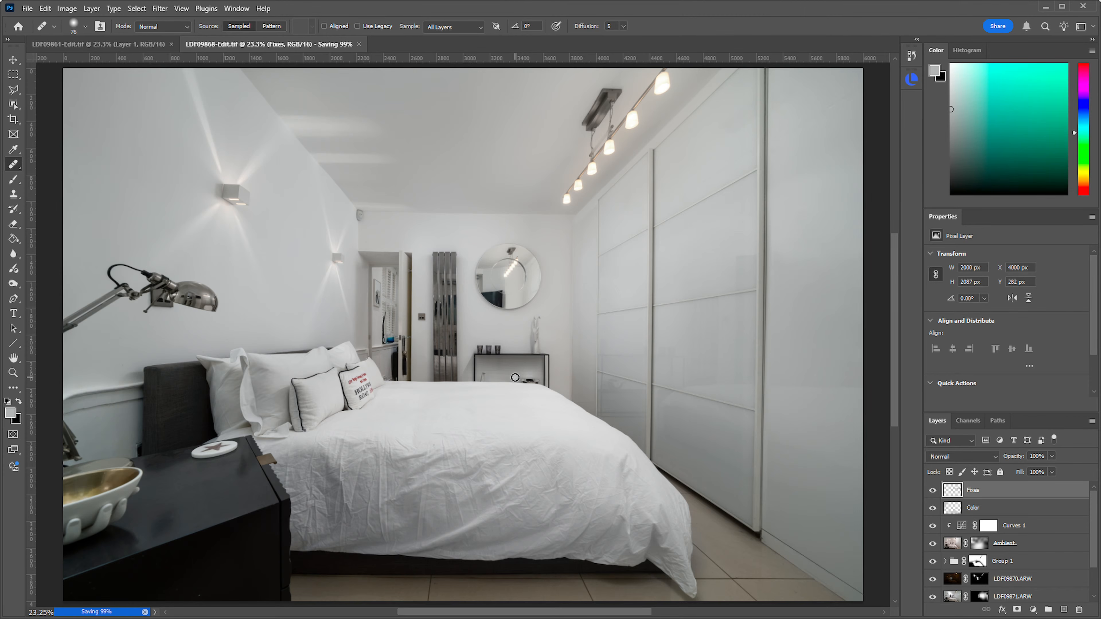
Close the open LDF09861-Edit.tif document, switch to Lightroom Classic and give LDF09868-Edit.tif a red colour label
left_click(172, 45)
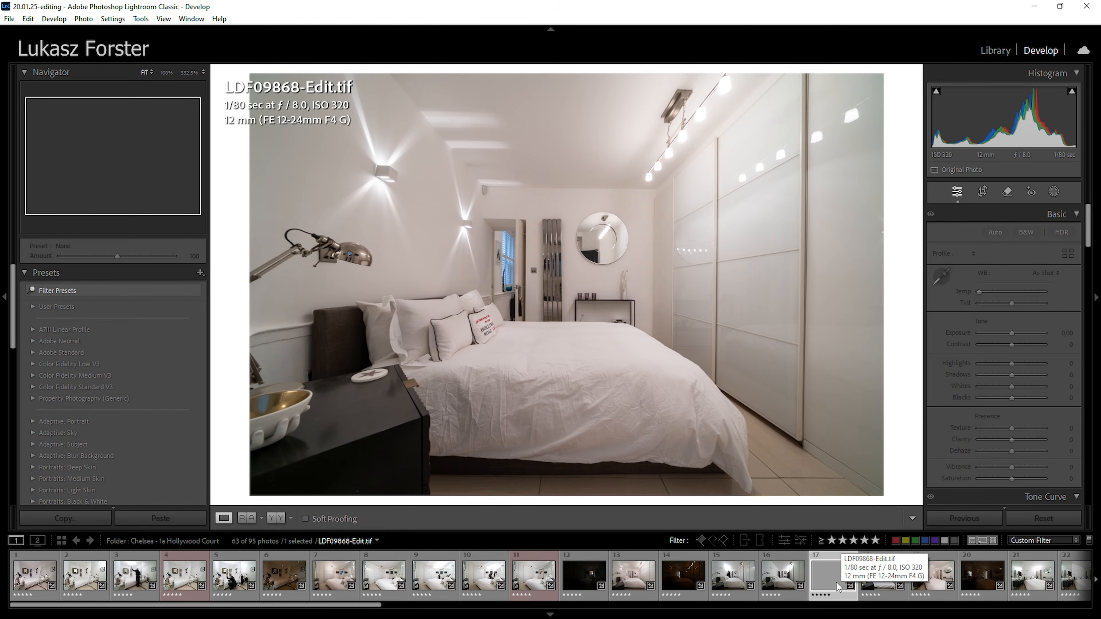
key("6")
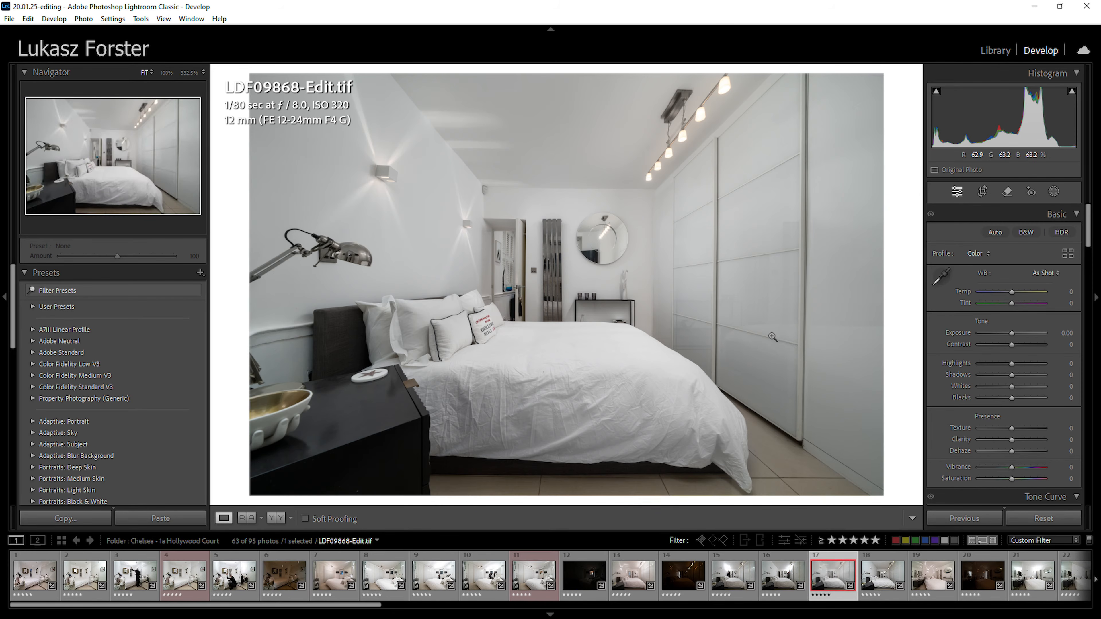
left_click(705, 266)
left_click(702, 265)
left_click_drag(1089, 234, 1096, 409)
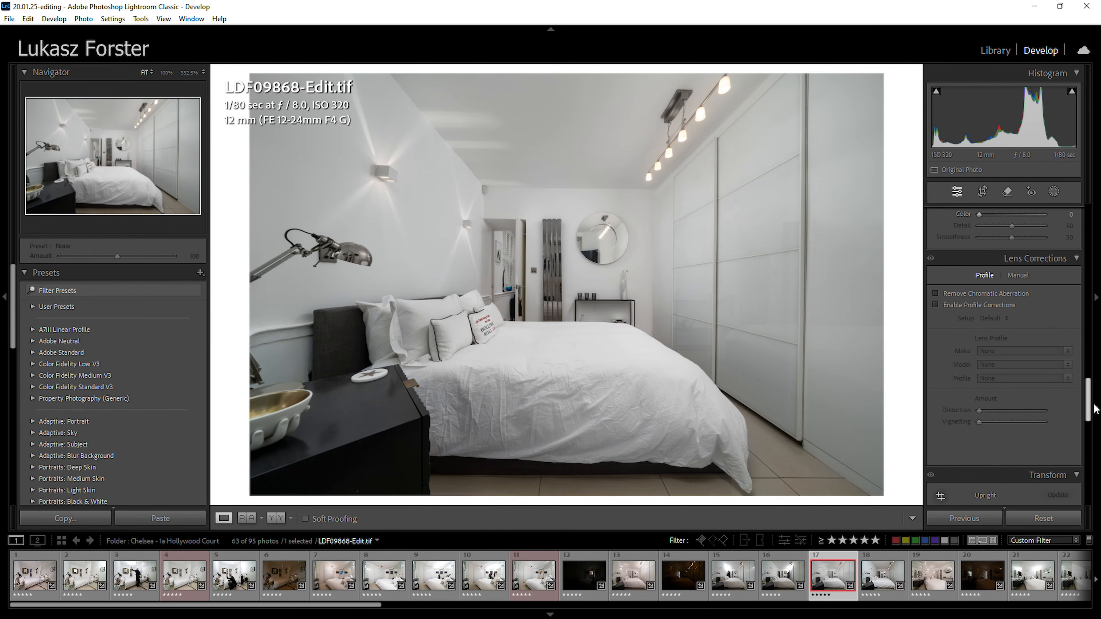
scroll(1071, 382, "down", 5)
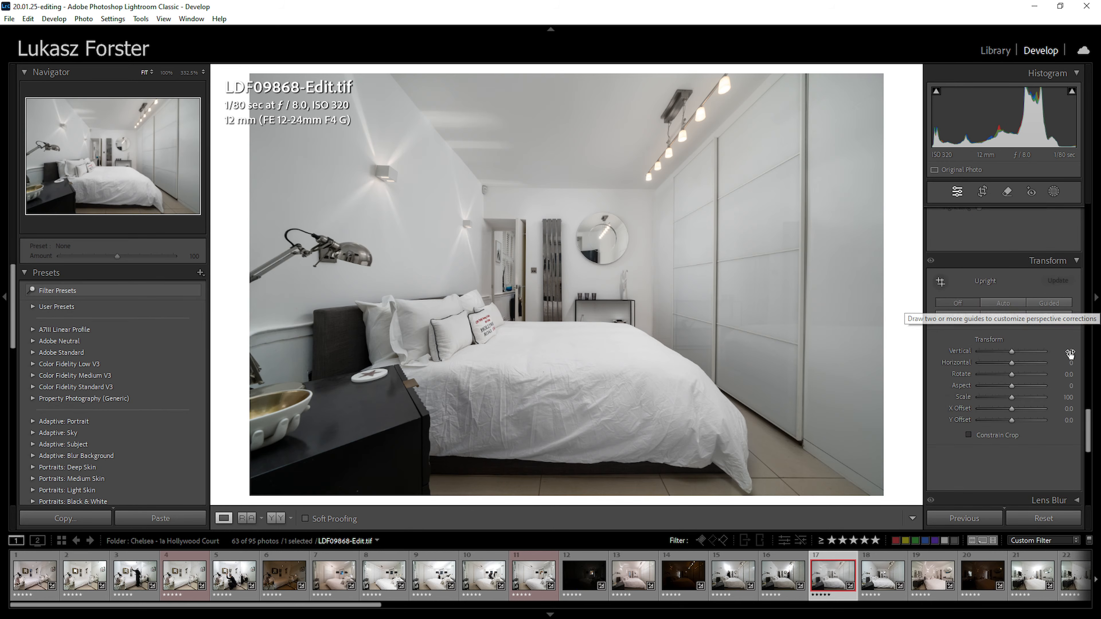
left_click_drag(1087, 416, 1087, 212)
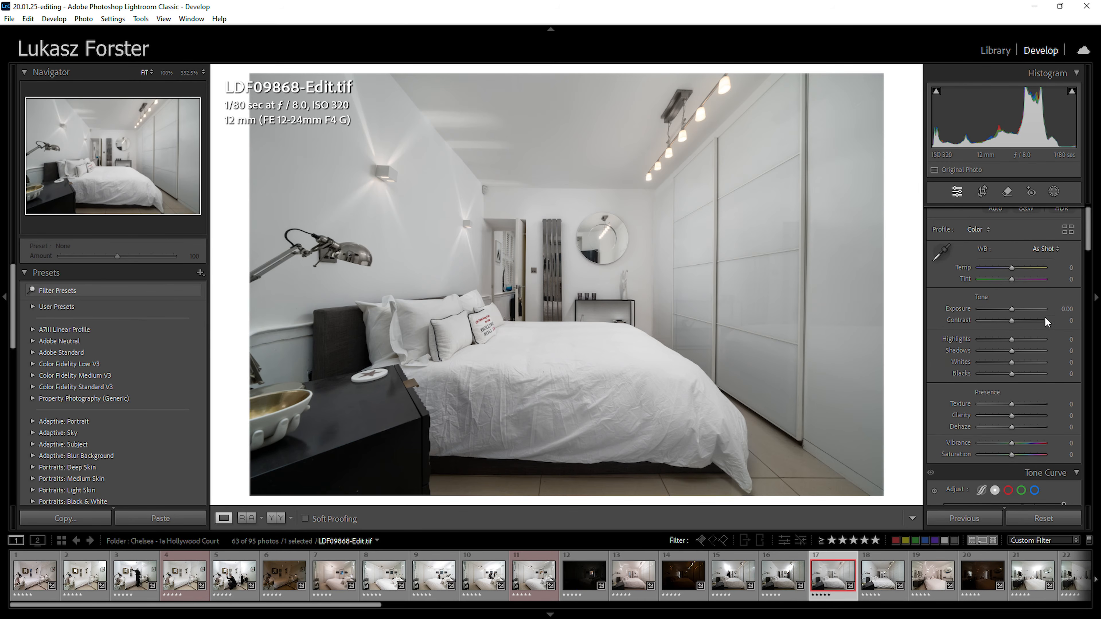
scroll(1082, 257, "up", 1)
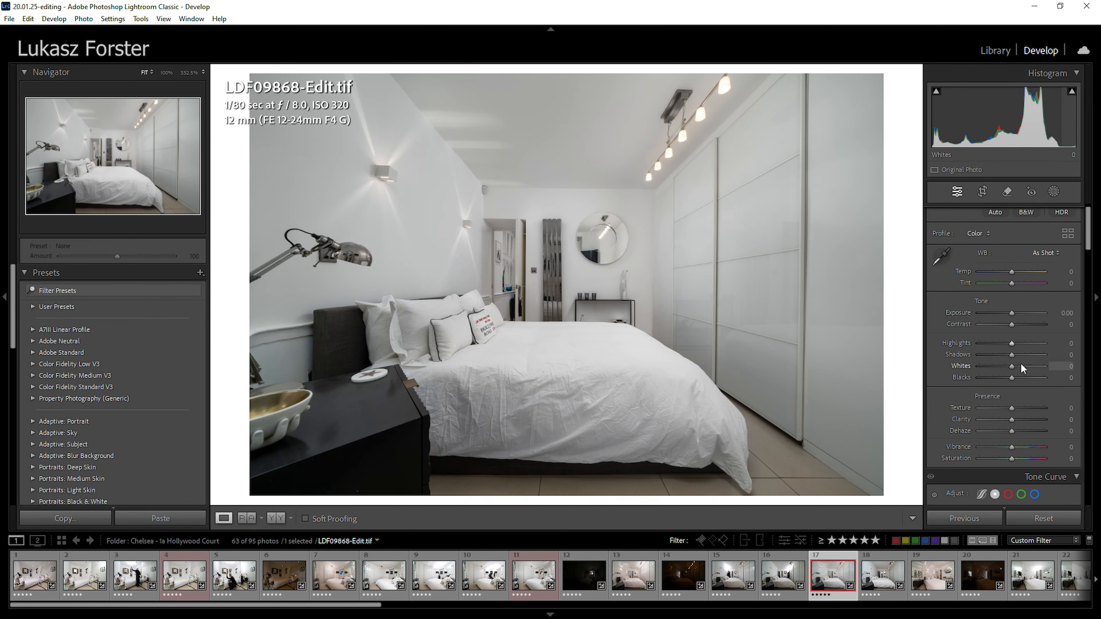